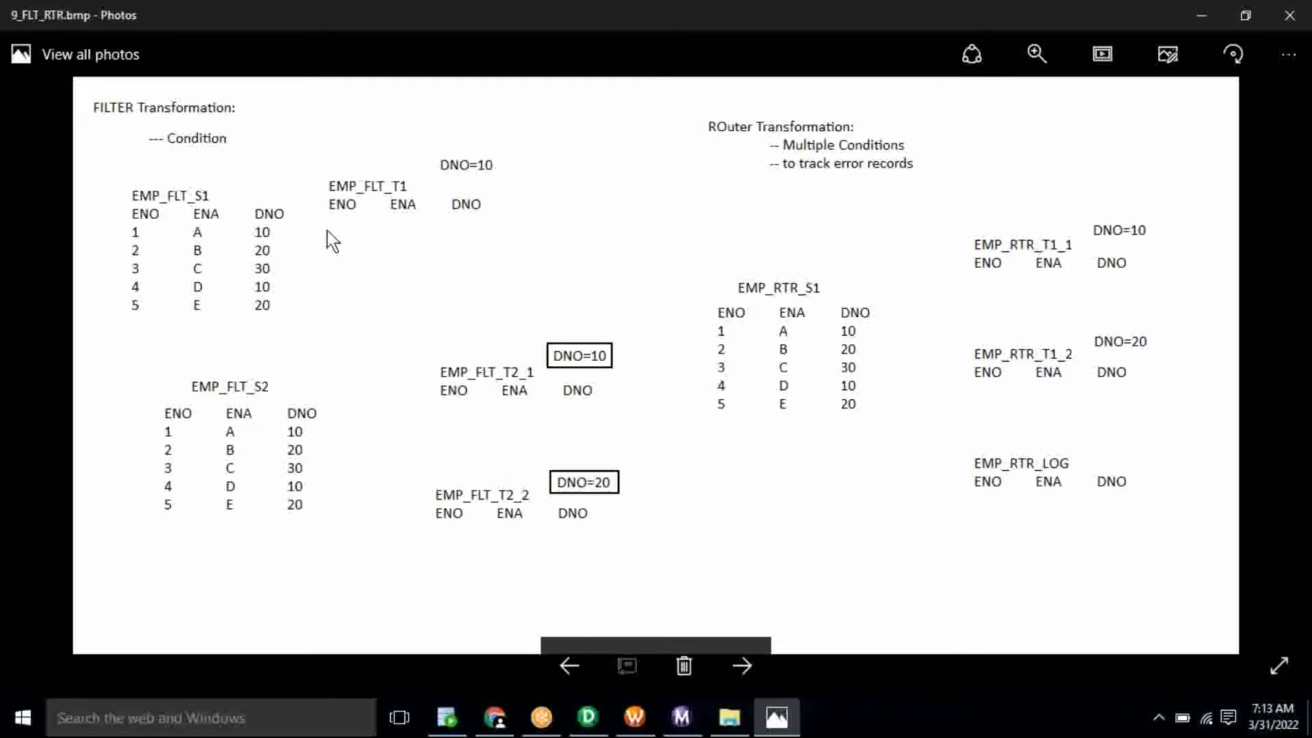
- Switch to Oracle SQL Developer and run a query that selects all rows from EMP_FLT_S1
click(437, 724)
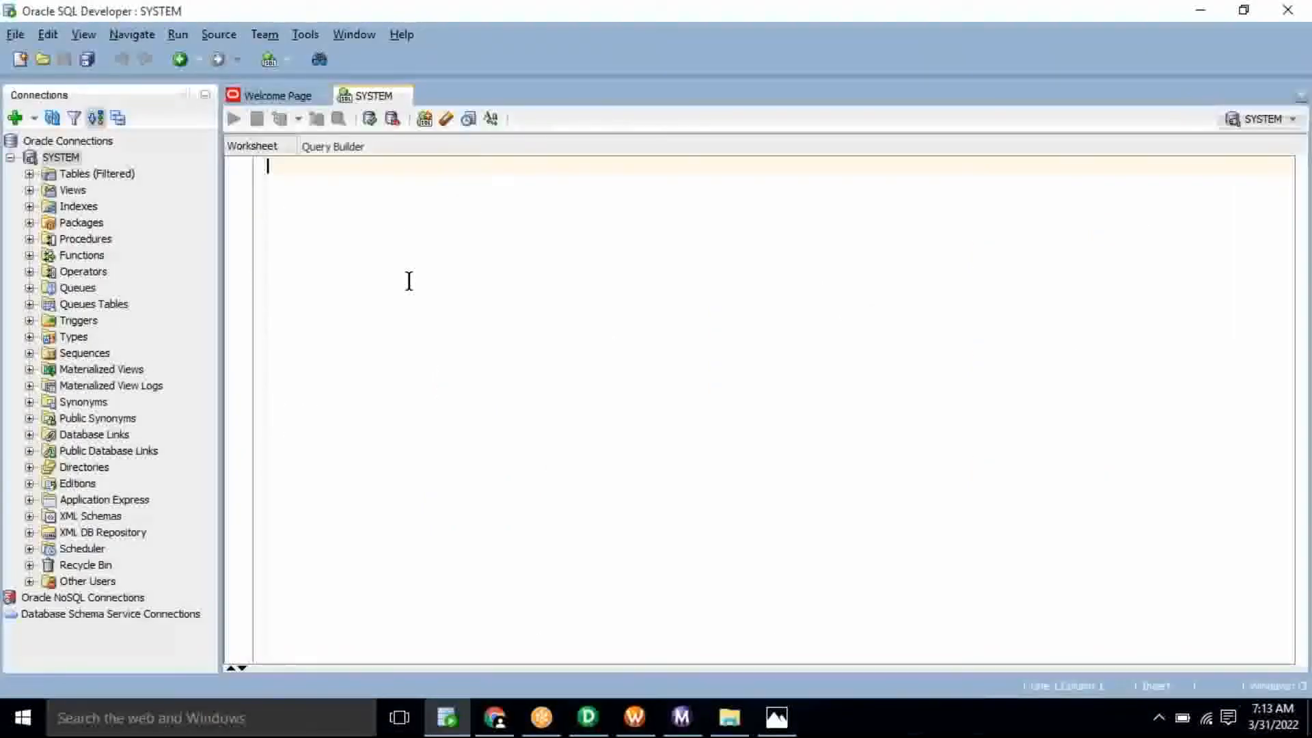
text(SELECT * FROM )
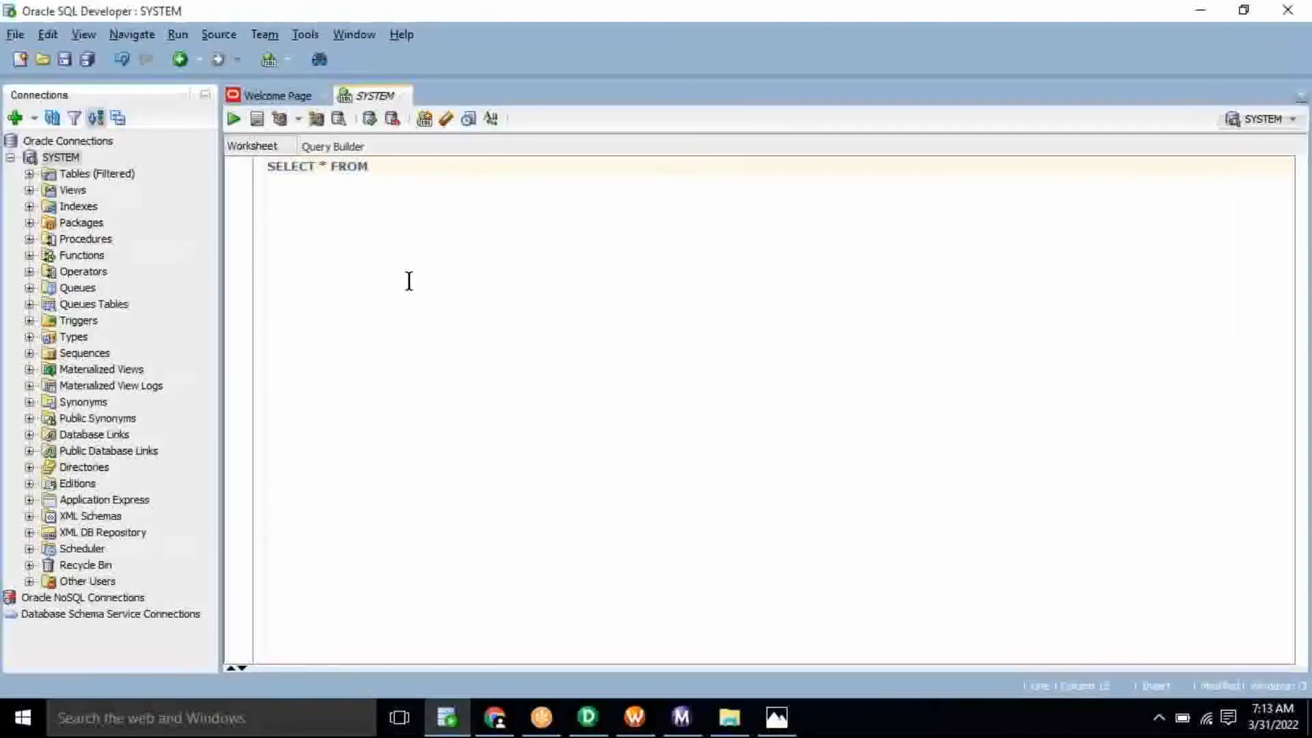
text(EMP_FLT_S1;)
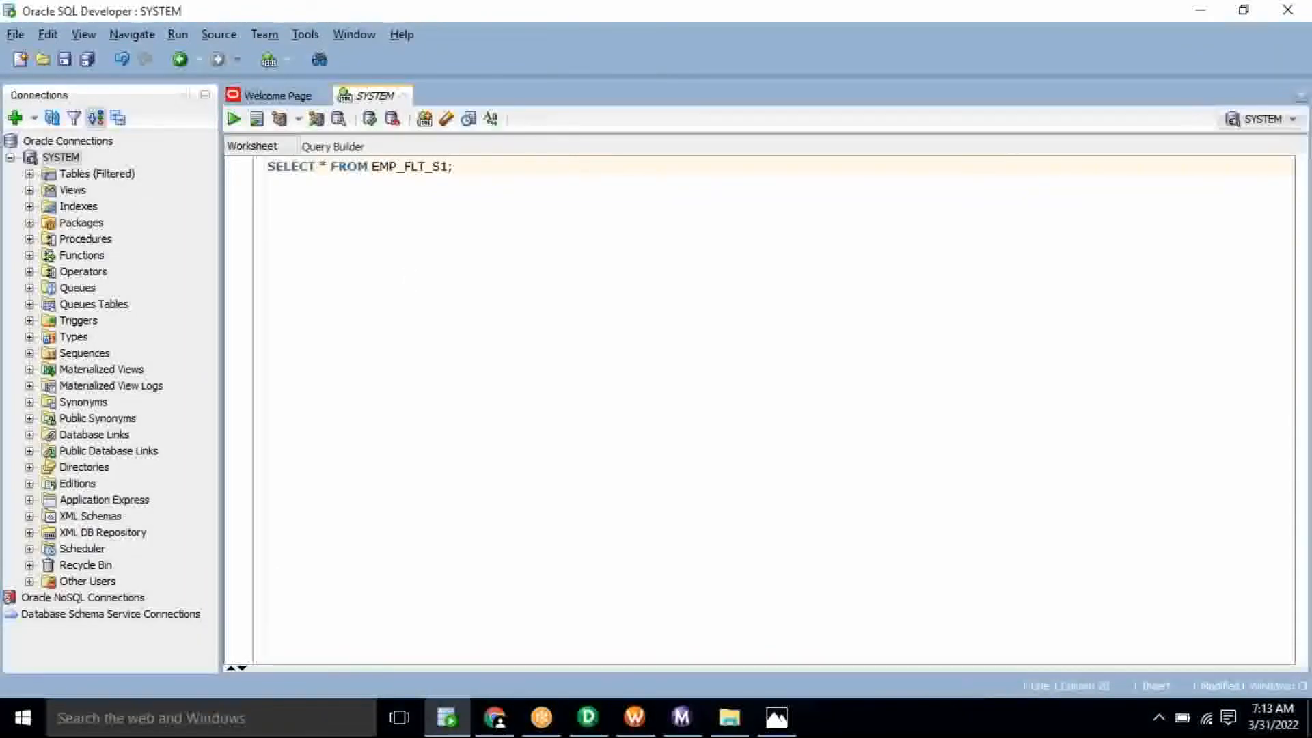
key(ctrl+Return)
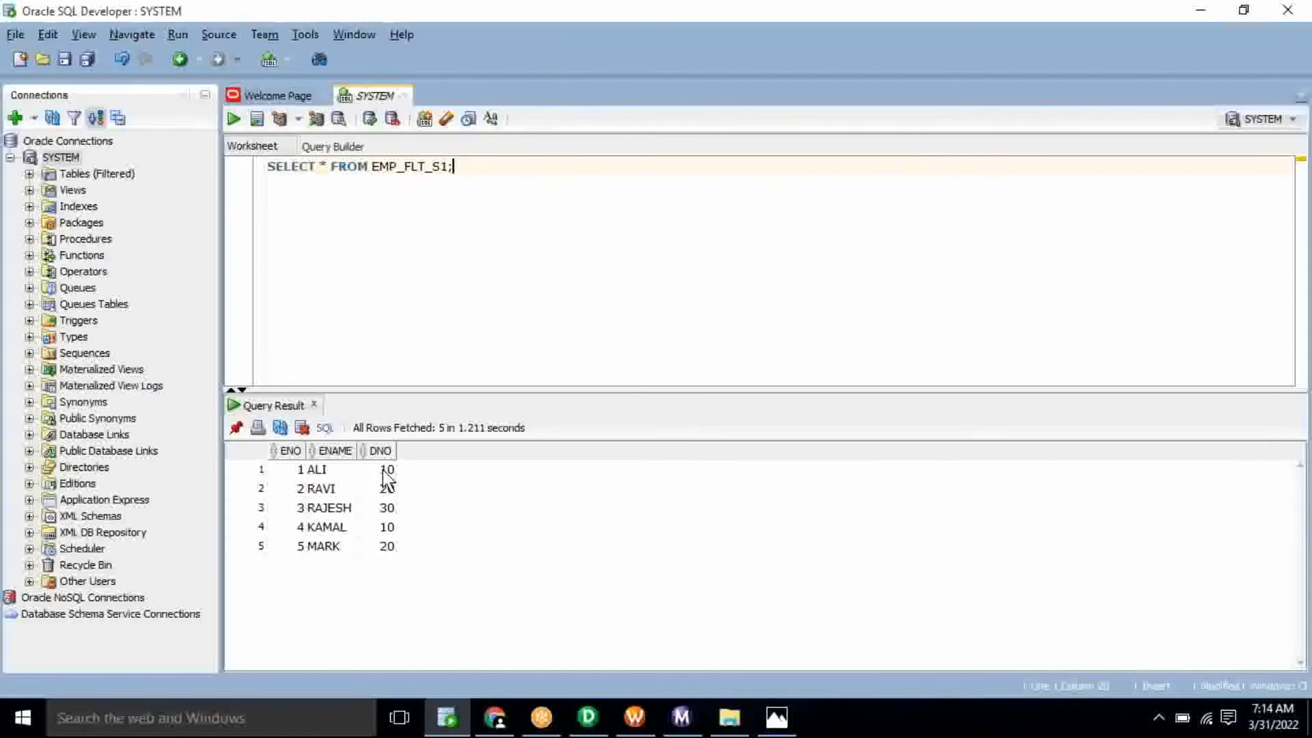
- Duplicate the query on a new line, change its table to EMP_FLT_T1, and run only that statement
key(ctrl+a)
key(ctrl+c)
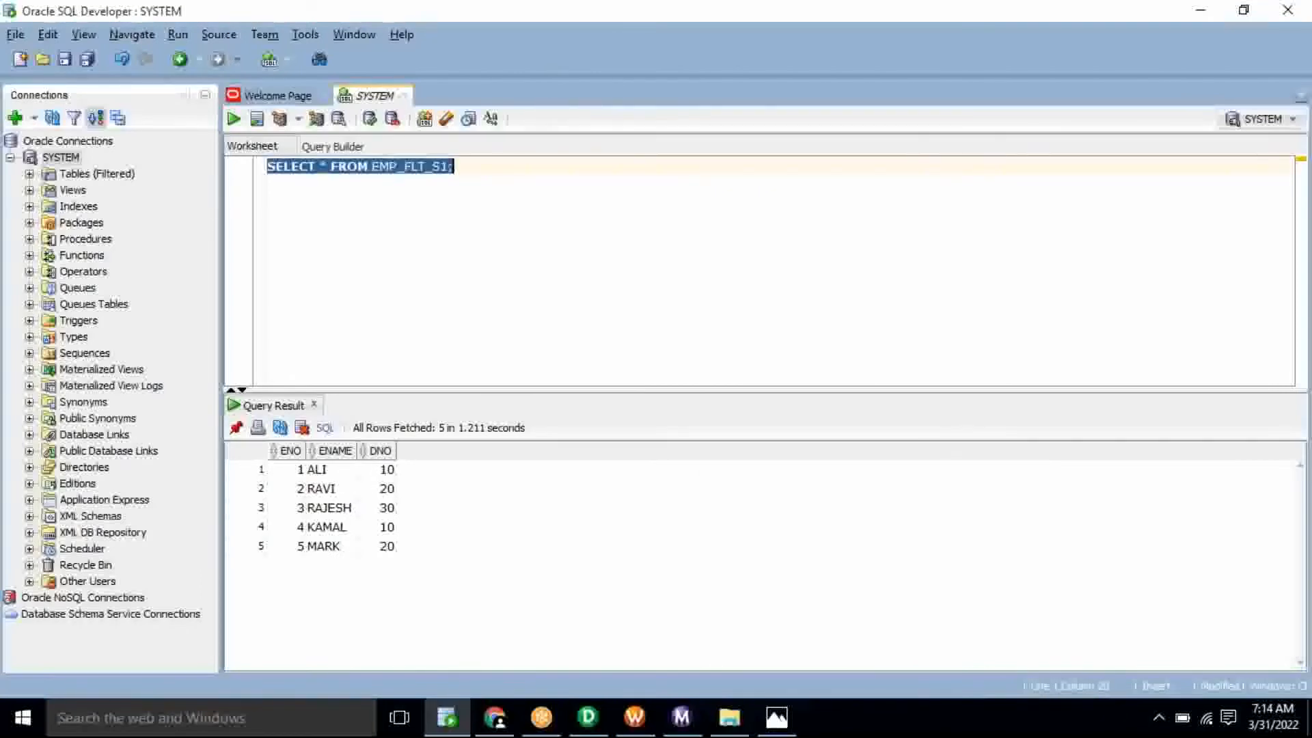
click(533, 215)
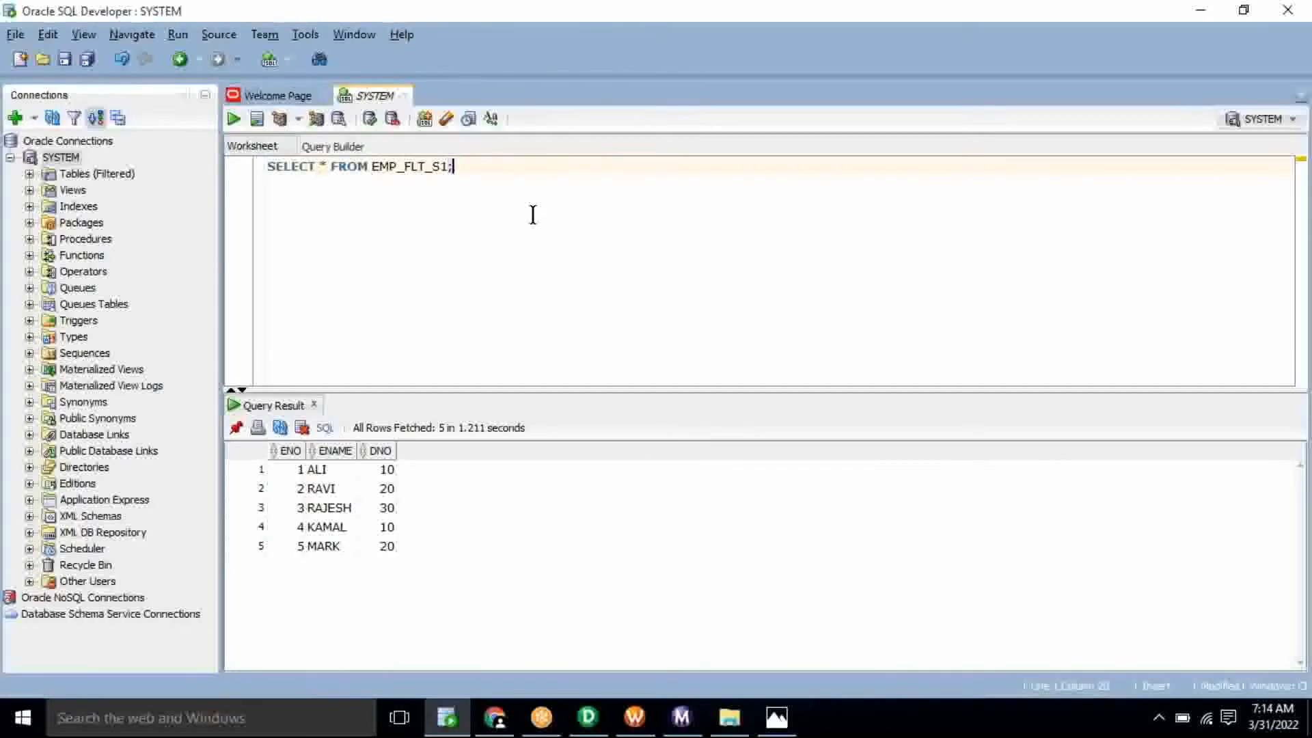
key(Return)
key(ctrl+v)
key(BackSpace)
key(BackSpace)
key(BackSpace)
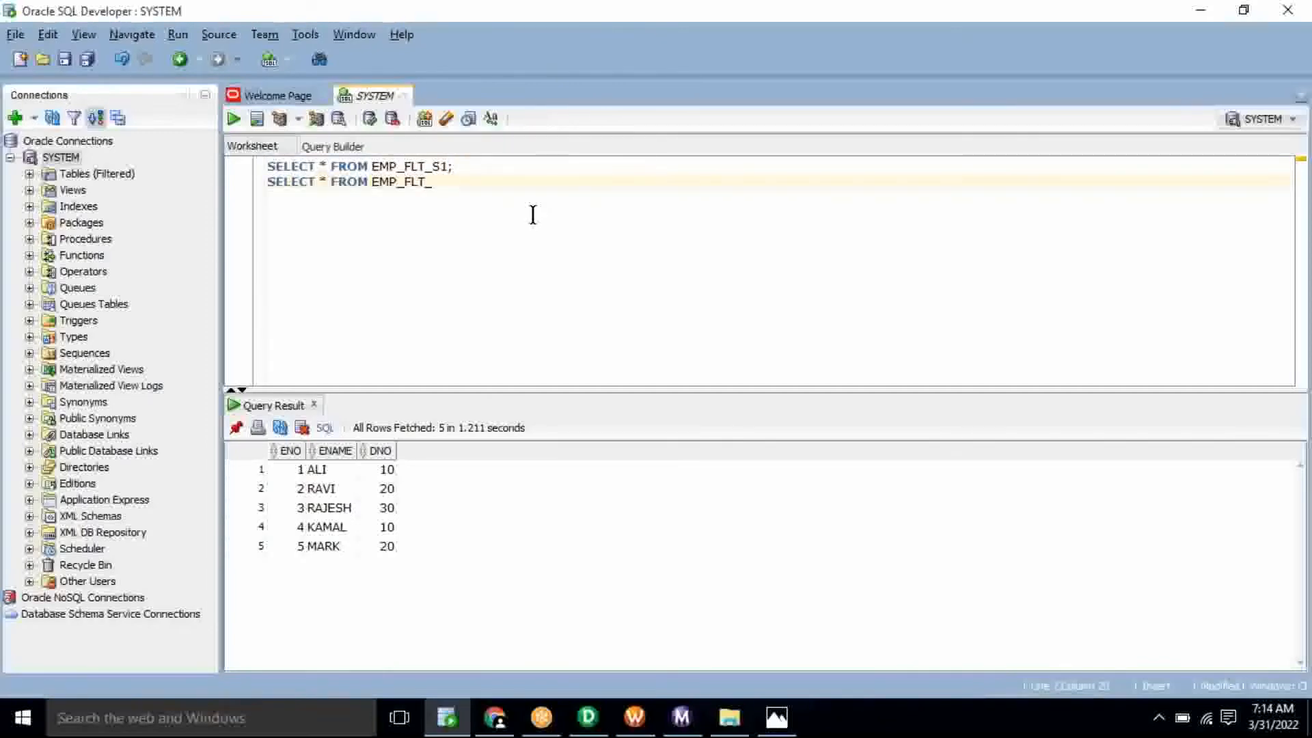
text(T1;)
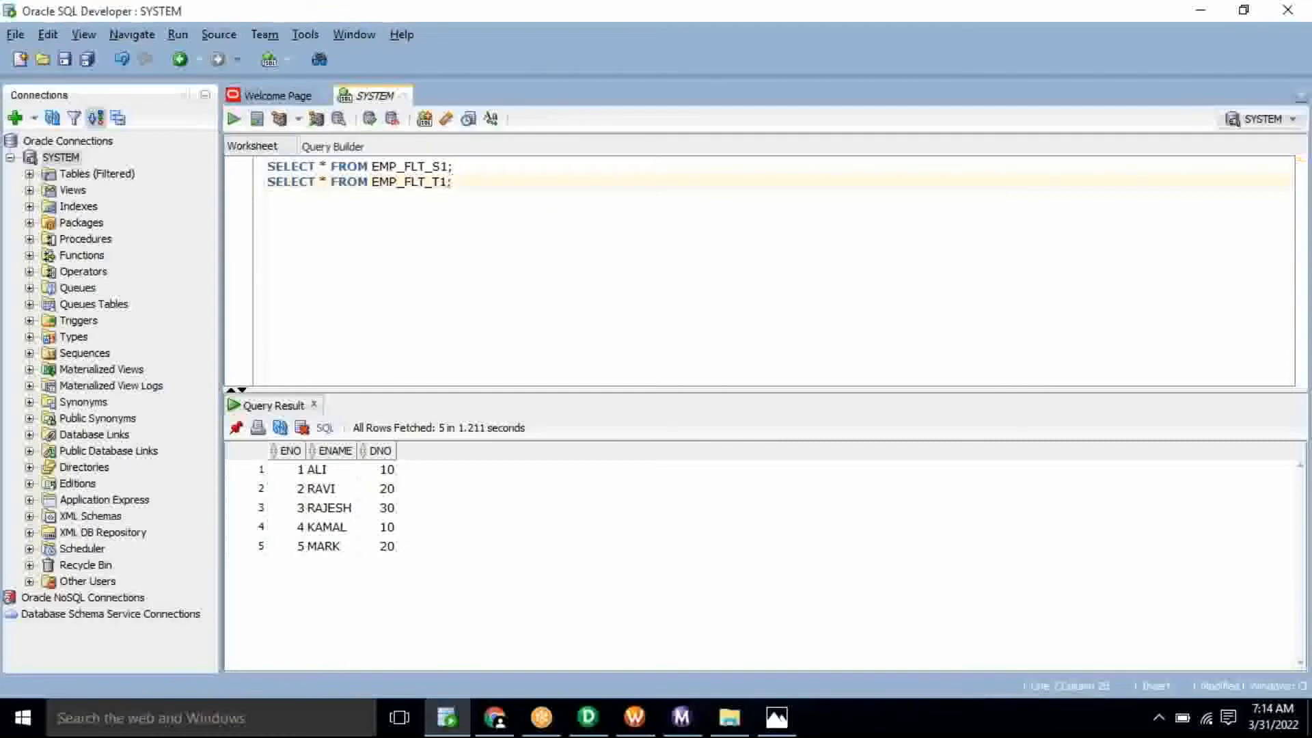
key(shift+Home)
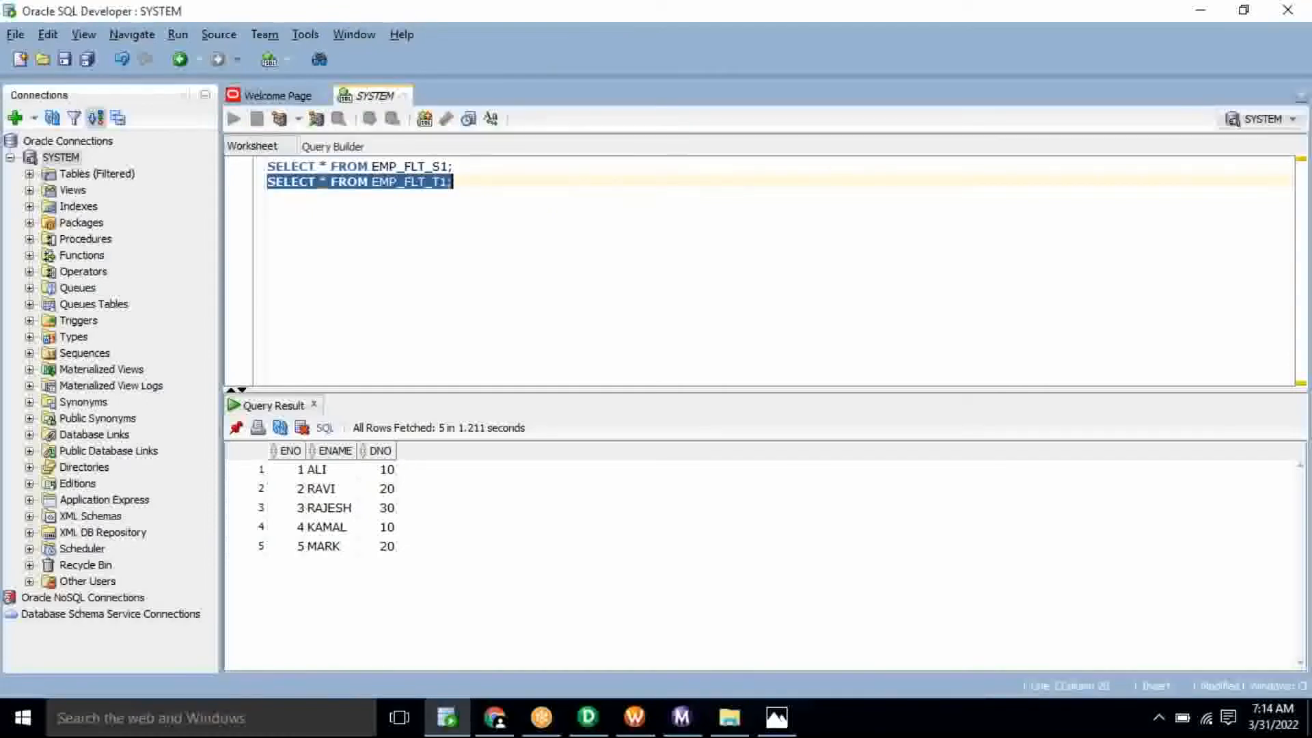
key(ctrl+Return)
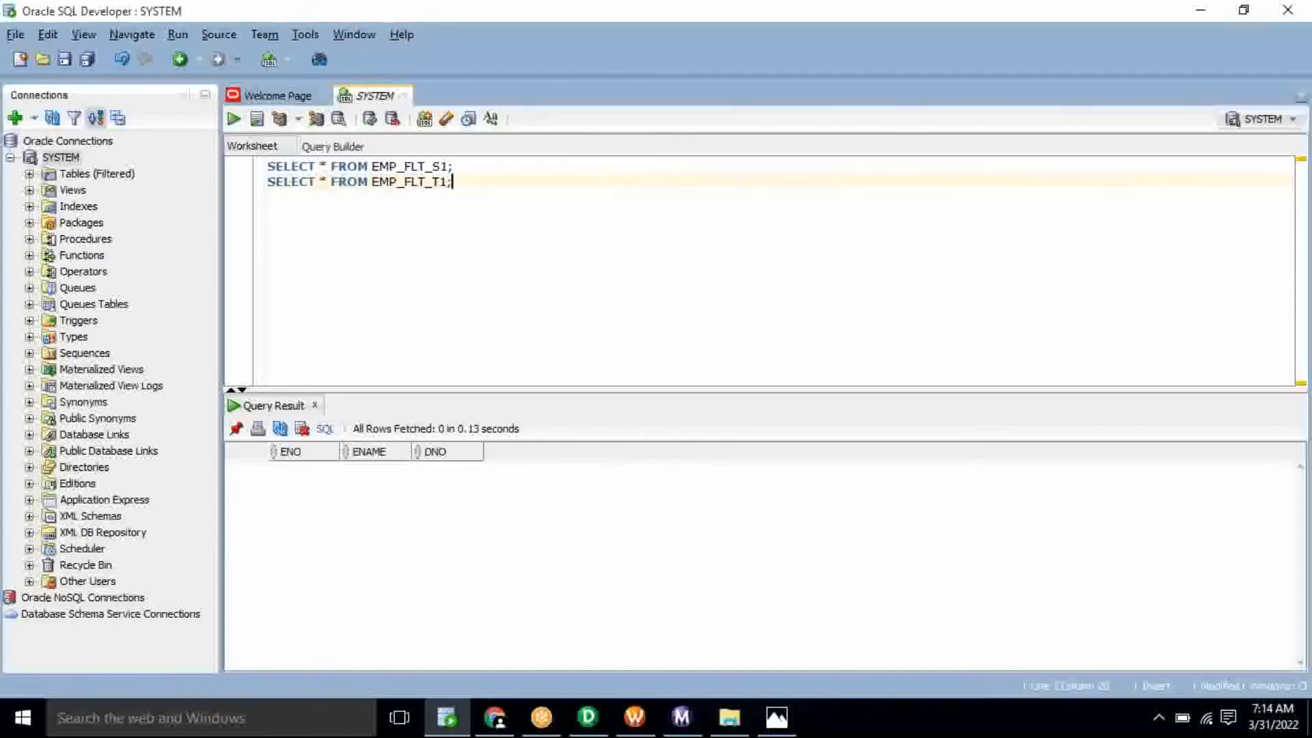
- Copy the table name EMP_FLT_S1, switch to Informatica PowerCenter Designer, and clear the Source Analyzer workspace
double_click(434, 166)
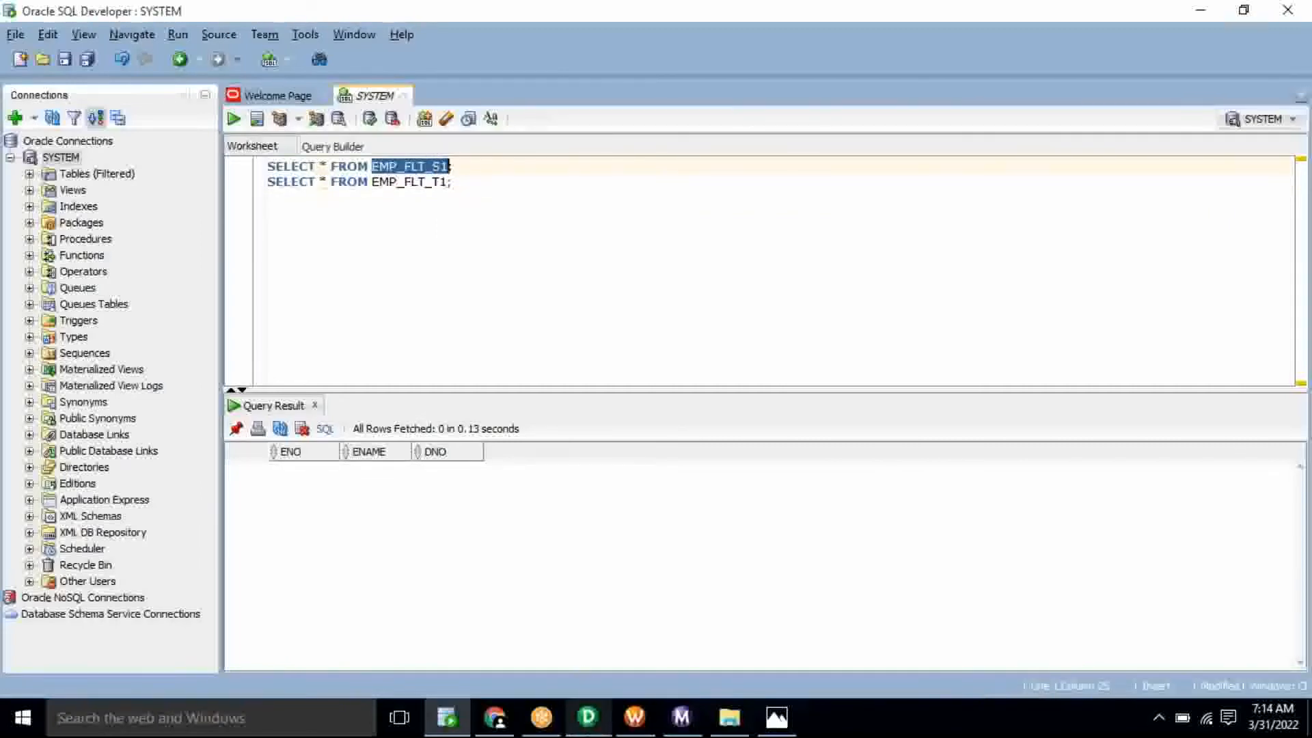
click(576, 707)
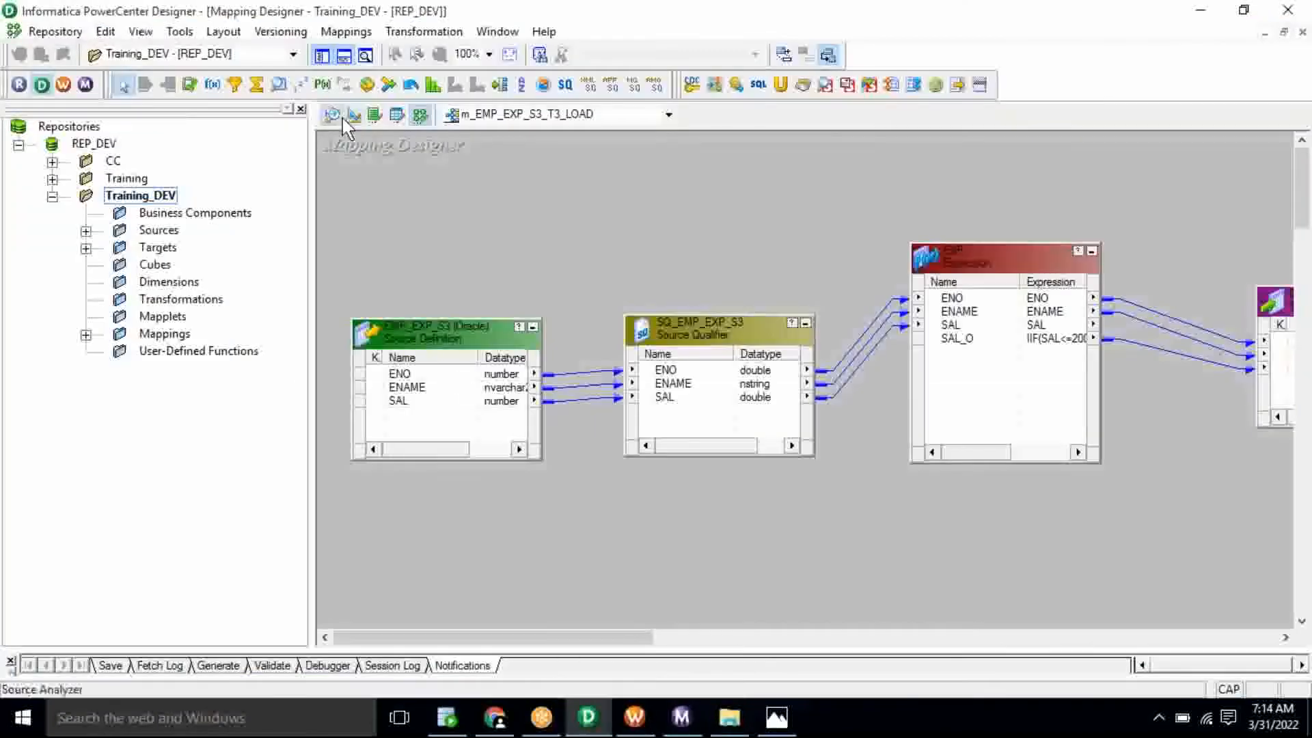
click(342, 117)
right_click(592, 232)
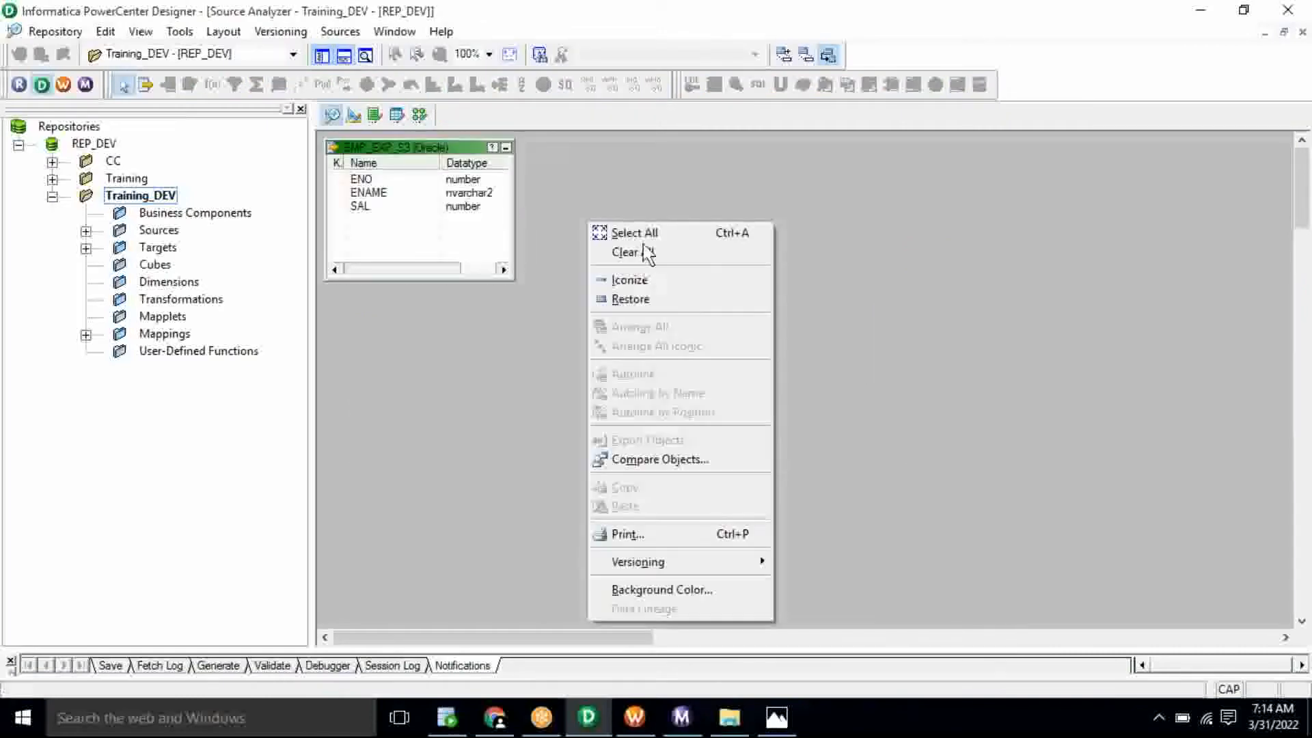
click(642, 251)
- Start a source import from the database, filter for EMP_FLT_S1, and connect to Training_DEV with the account password
click(342, 32)
click(383, 52)
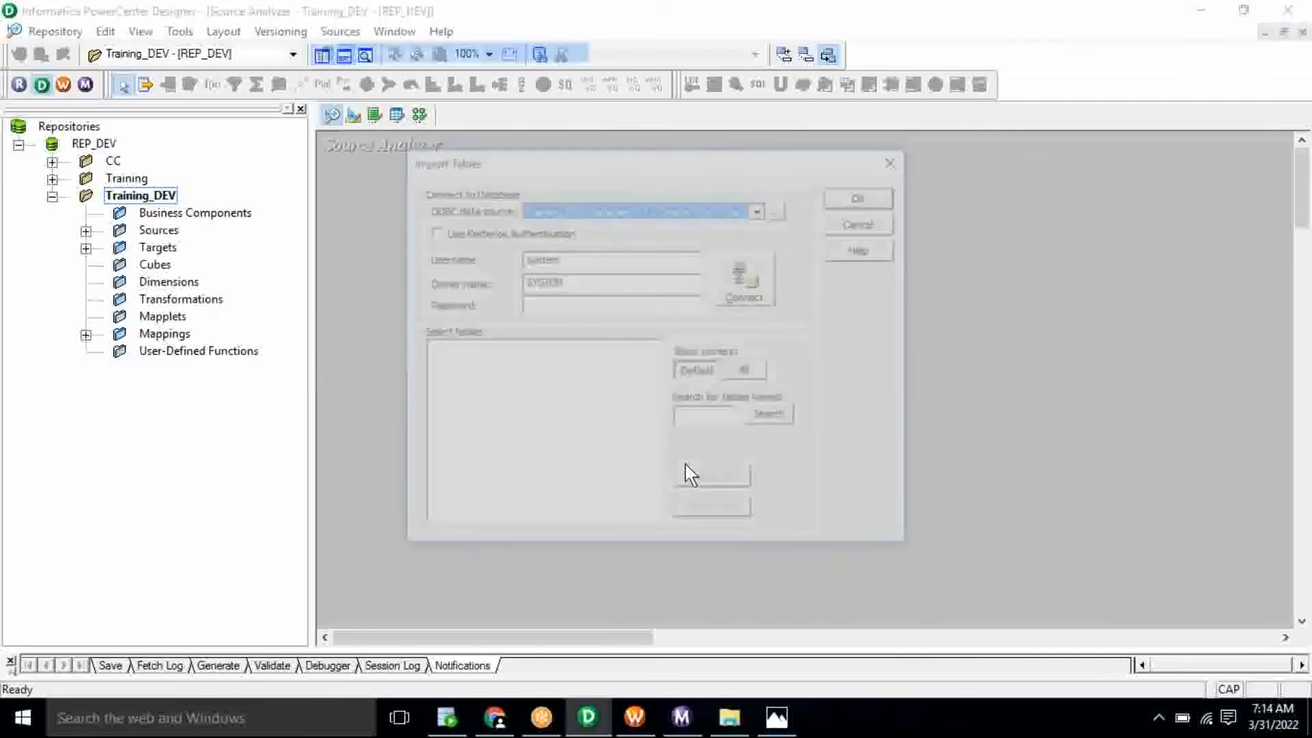
double_click(541, 260)
key(Tab)
key(Tab)
key(ctrl+v)
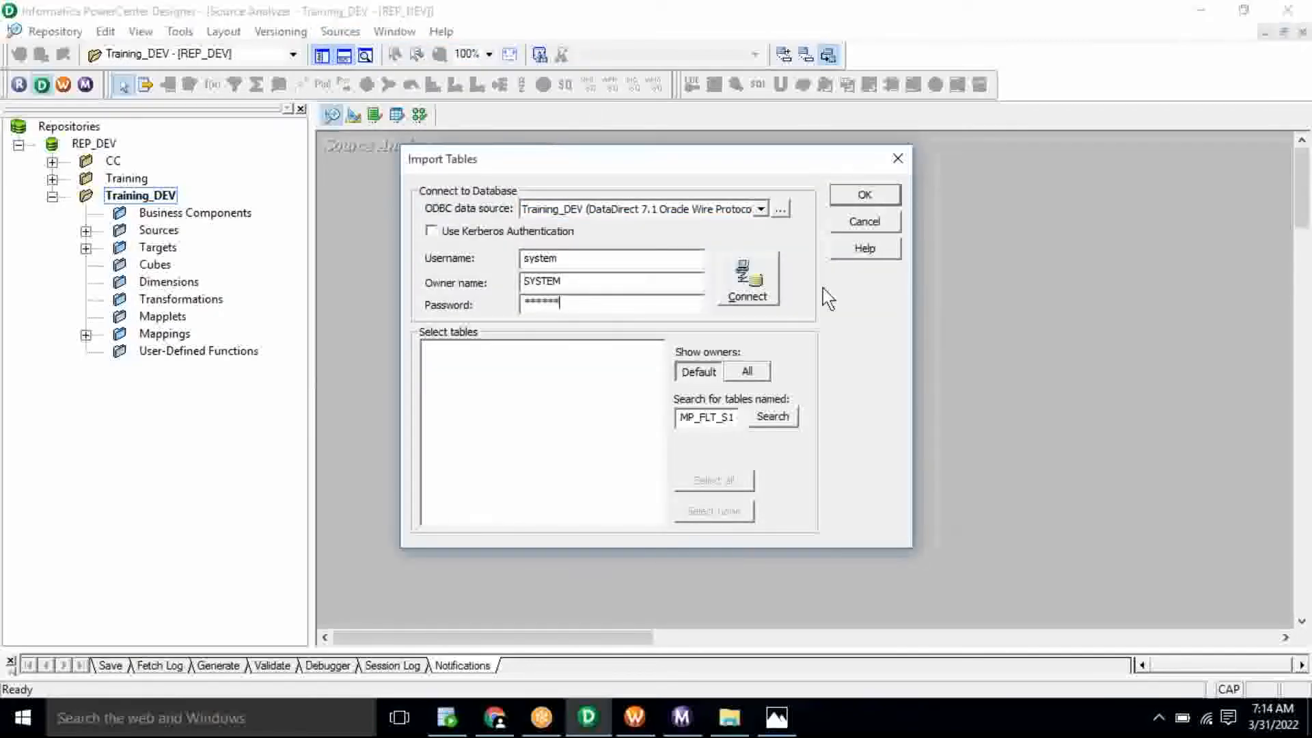
click(738, 284)
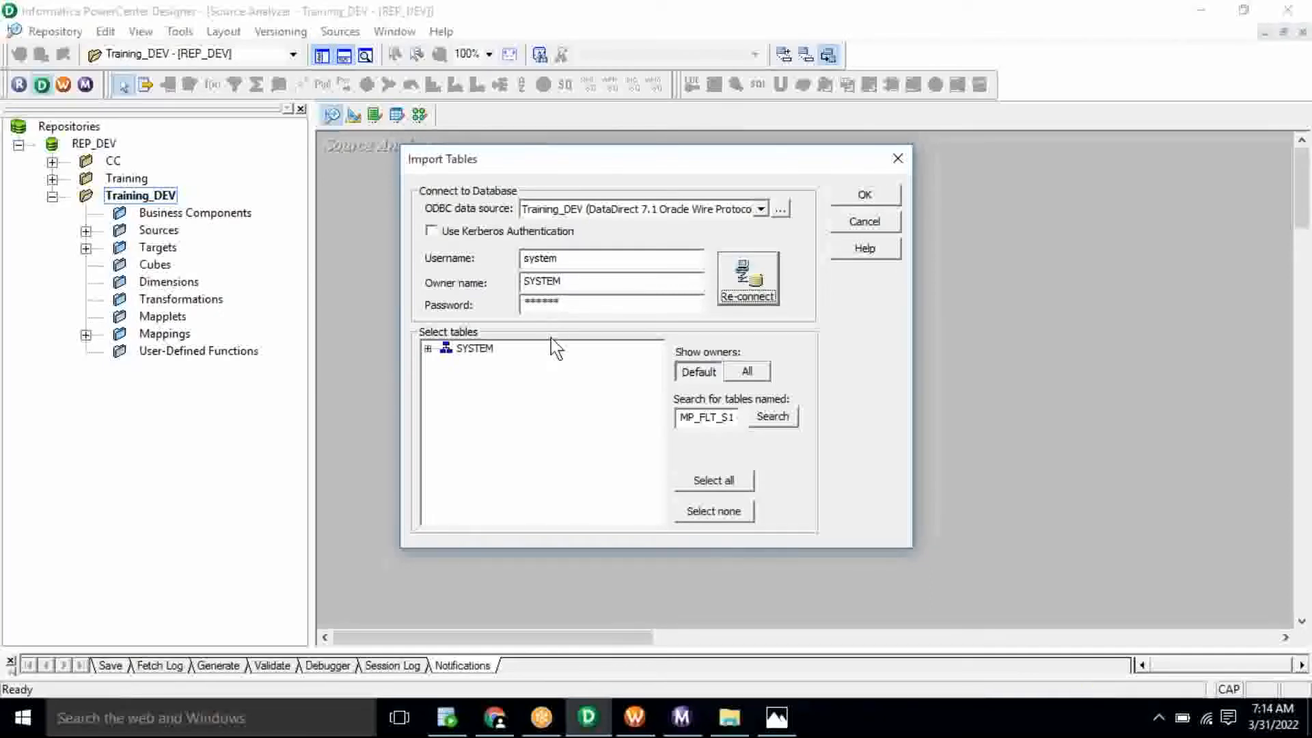
- Import the EMP_FLT_S1 table from the SYSTEM tables as a source definition
click(428, 350)
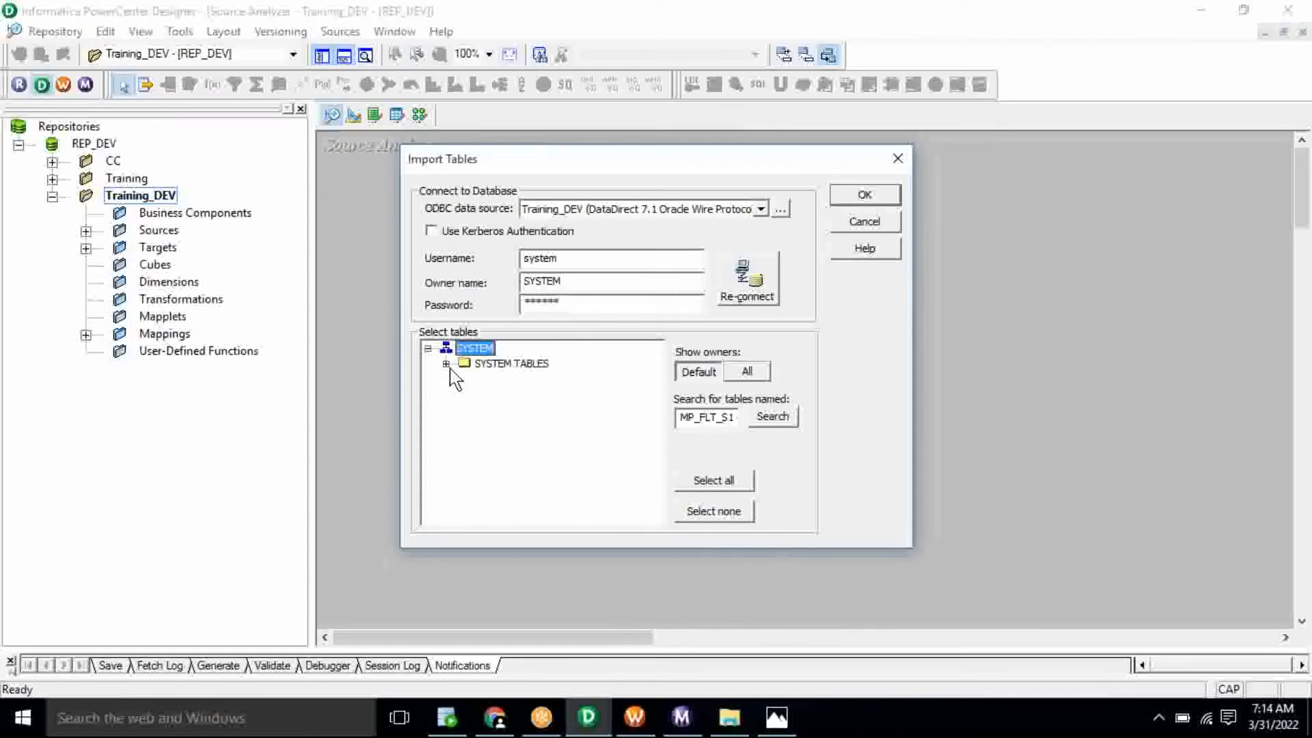
click(446, 364)
click(514, 381)
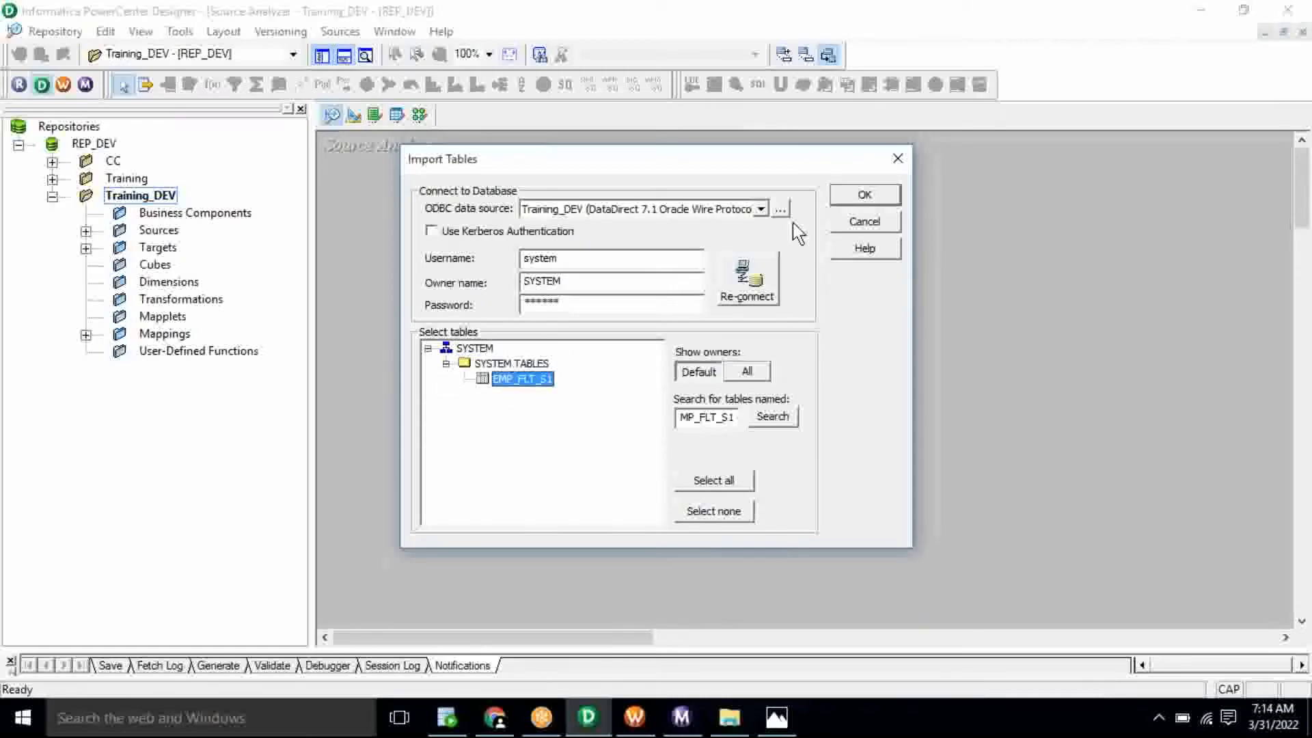
click(867, 200)
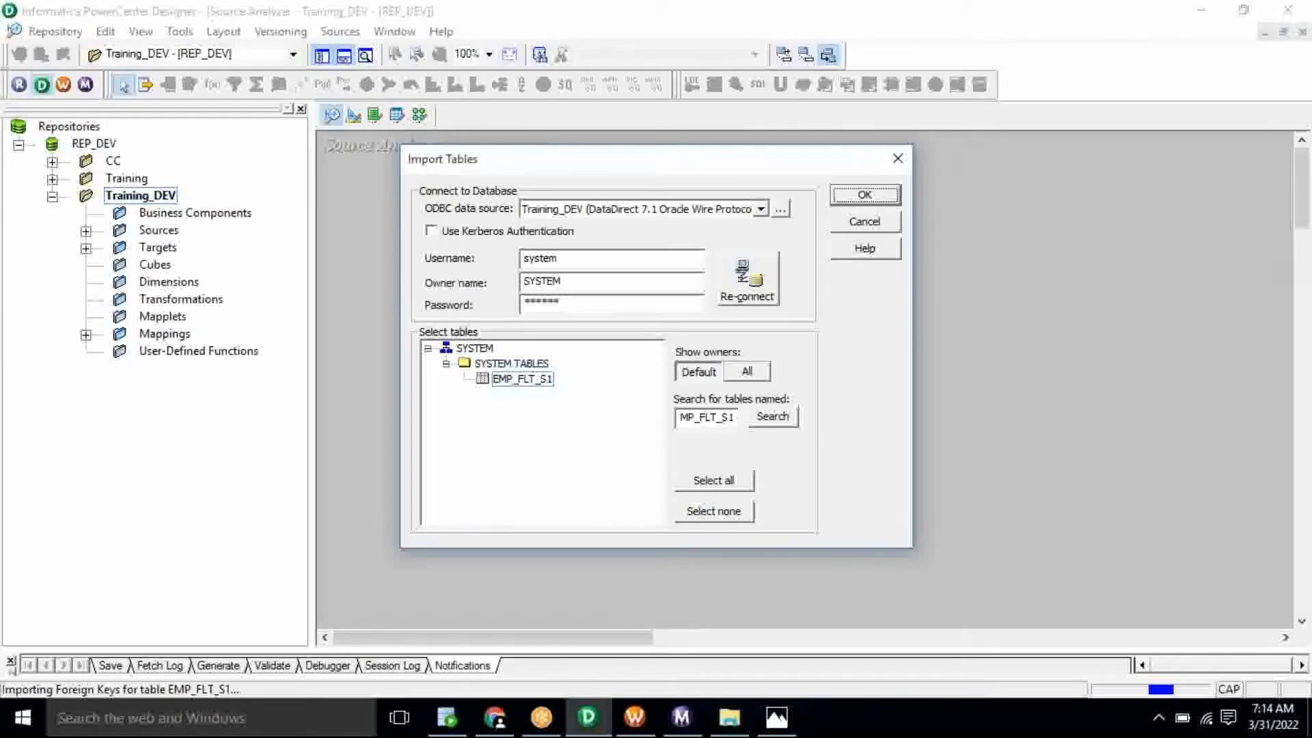
- Open the Target Designer and clear all objects from its workspace
click(352, 116)
right_click(677, 180)
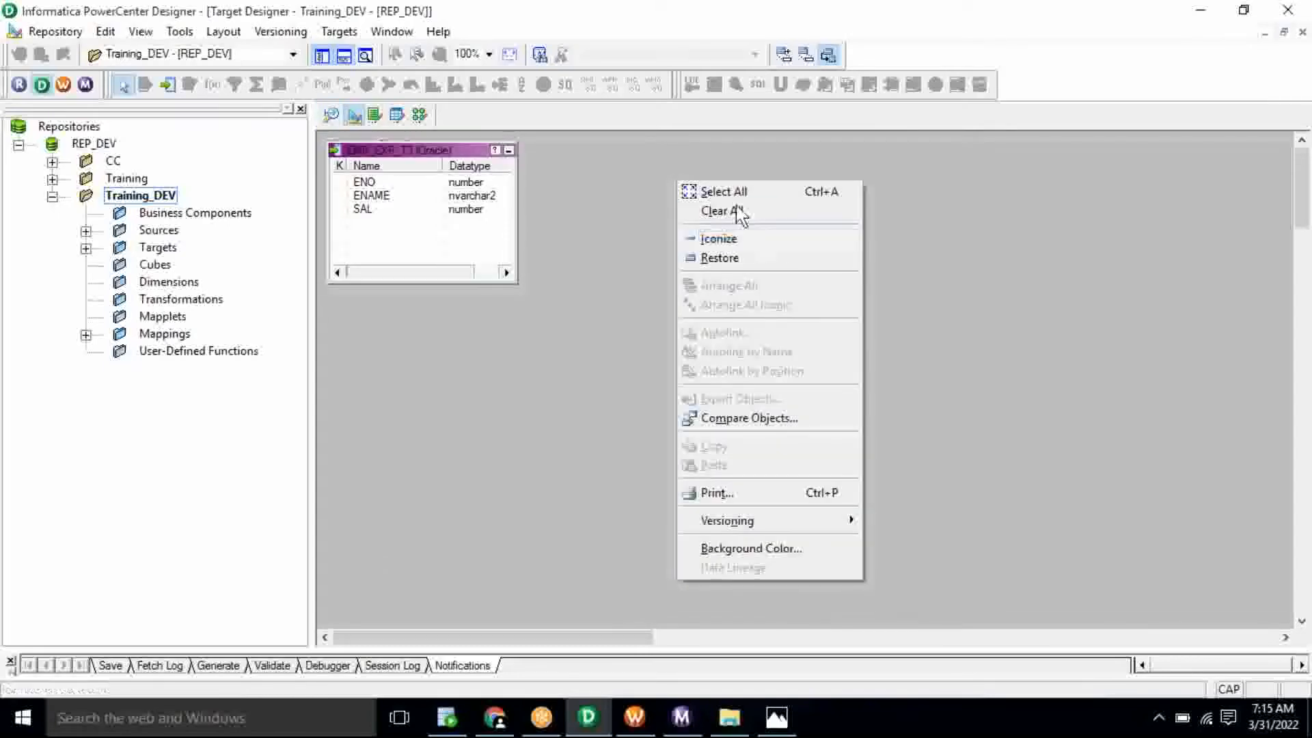
click(736, 211)
- Start a target import from the database and copy the table name EMP_FLT_T1 from the SQL Developer worksheet
click(340, 33)
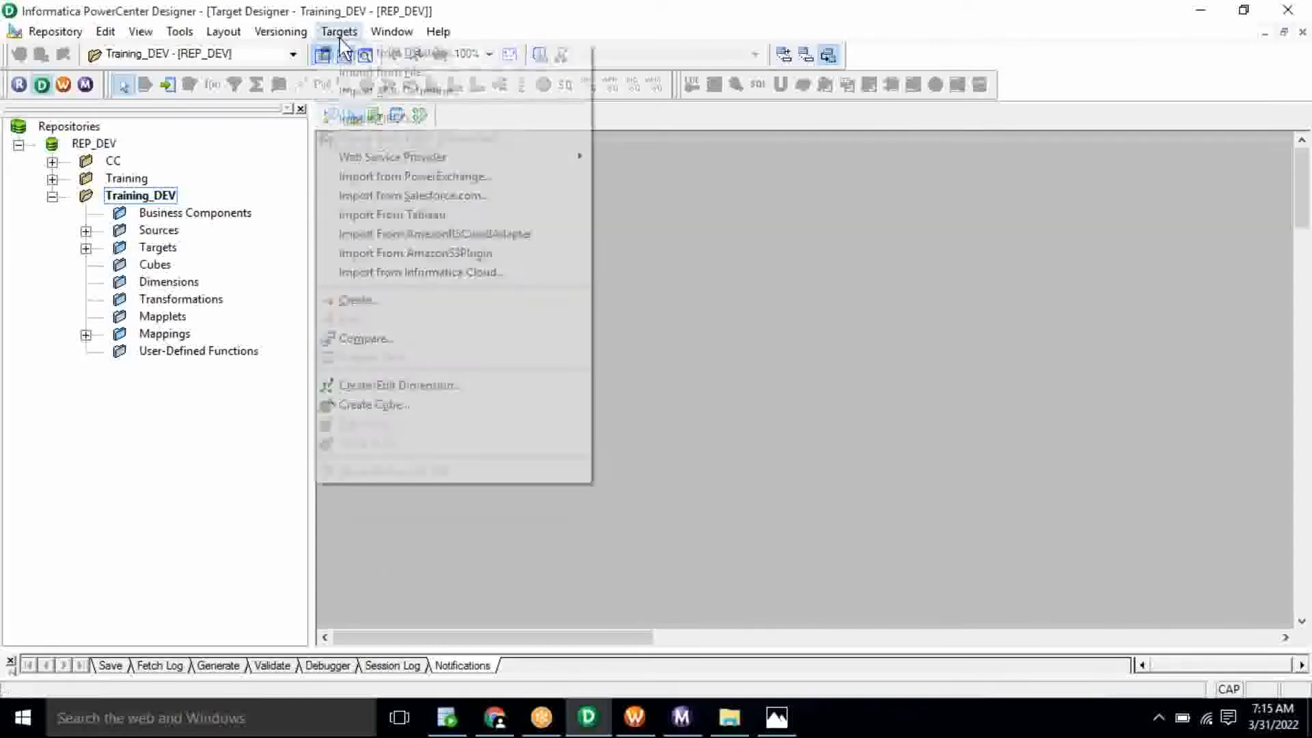
click(363, 52)
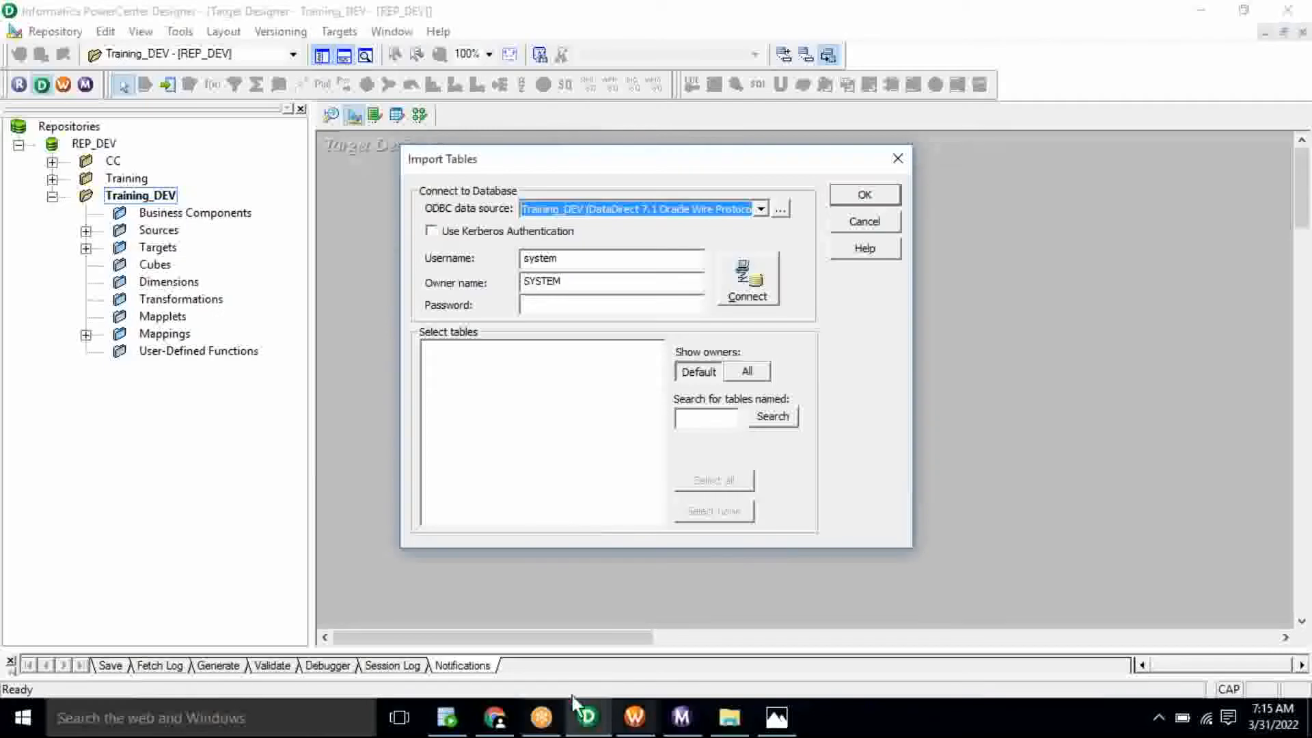
click(448, 719)
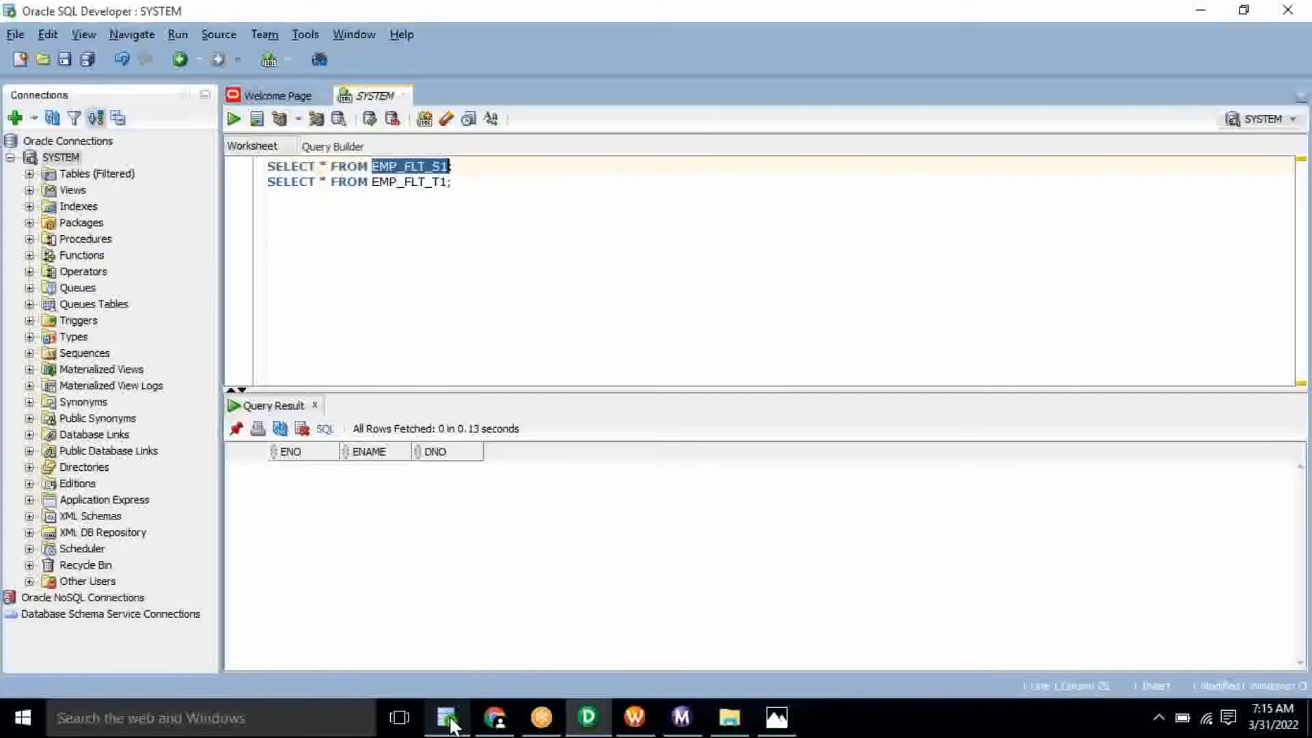
double_click(423, 181)
key(ctrl+c)
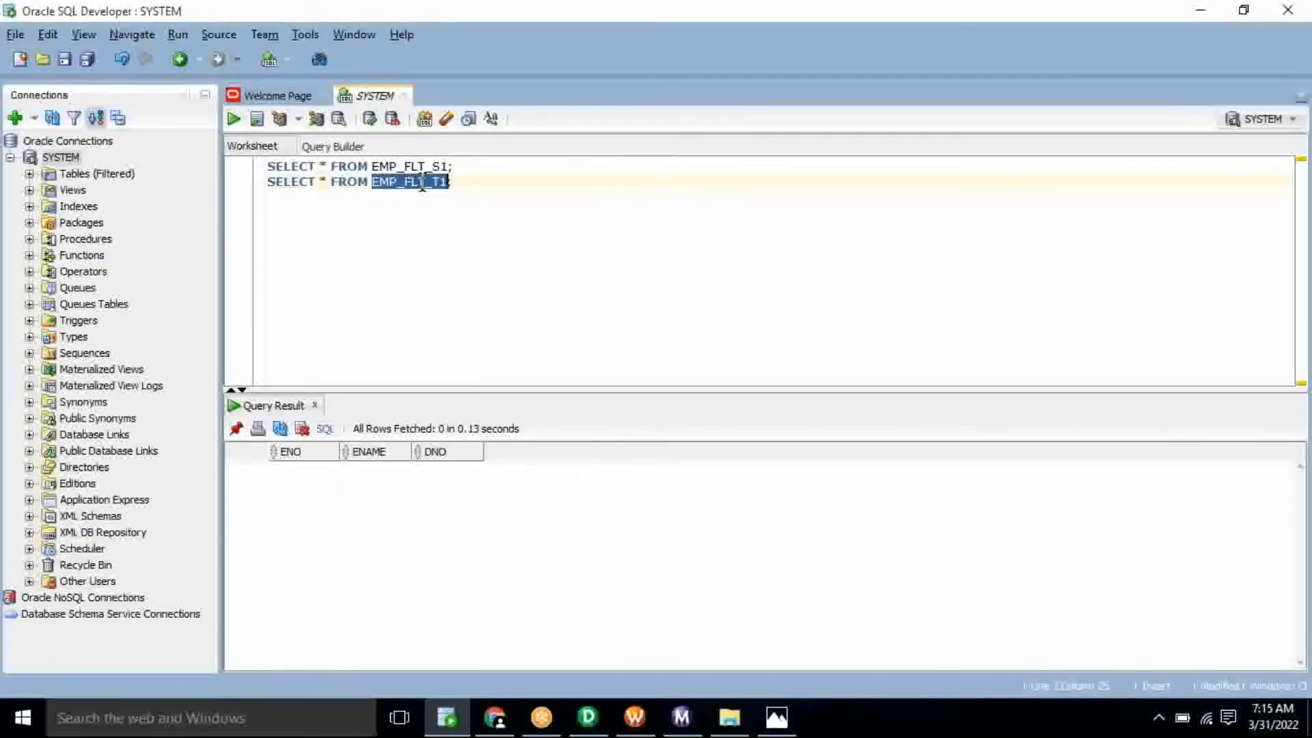
- Back in PowerCenter Designer, filter the import for EMP_FLT_T1 and connect to Training_DEV with the account password
key(alt+Tab)
click(720, 419)
key(ctrl+v)
double_click(544, 259)
key(Tab)
key(Tab)
text(******)
key(Tab)
key(Return)
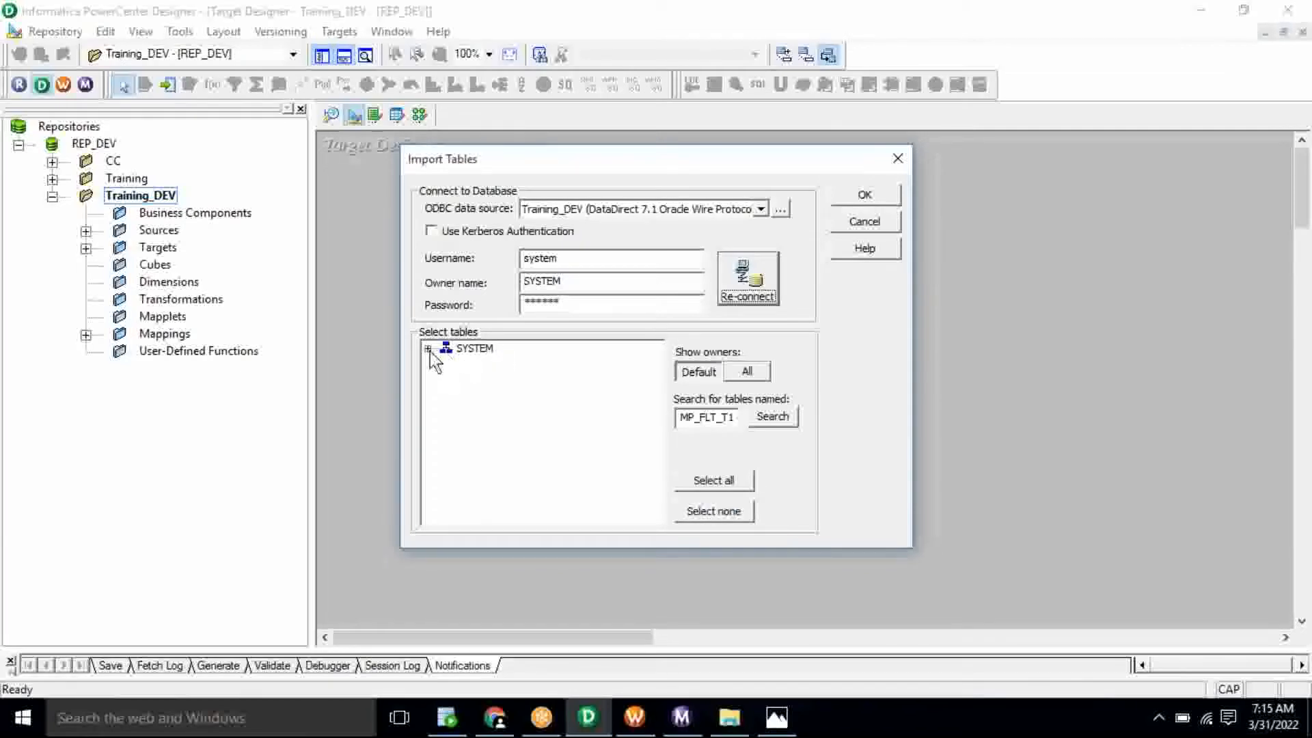
- Import the EMP_FLT_T1 table from the SYSTEM tables as a target definition
click(428, 349)
click(446, 363)
click(527, 383)
click(864, 196)
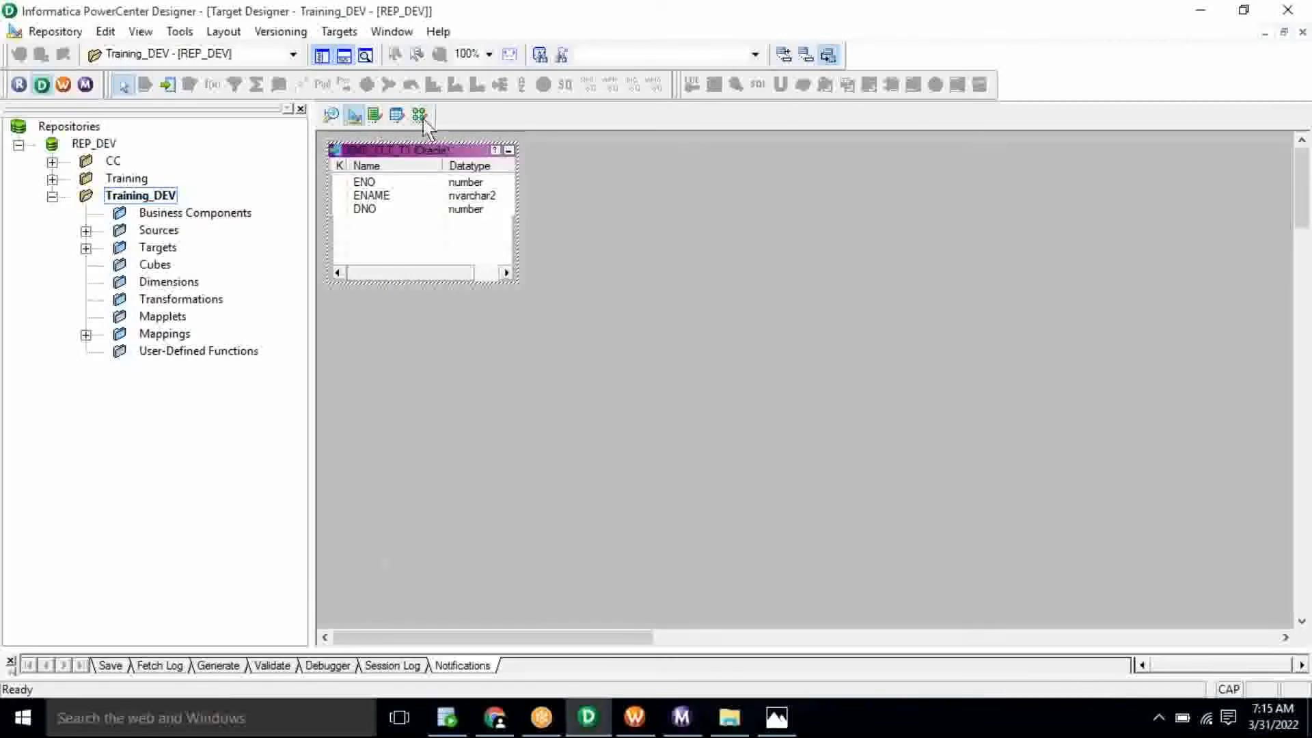
- Create a new mapping named m_EMP_FLT_S1_T1_LOAD in the Mapping Designer
click(420, 115)
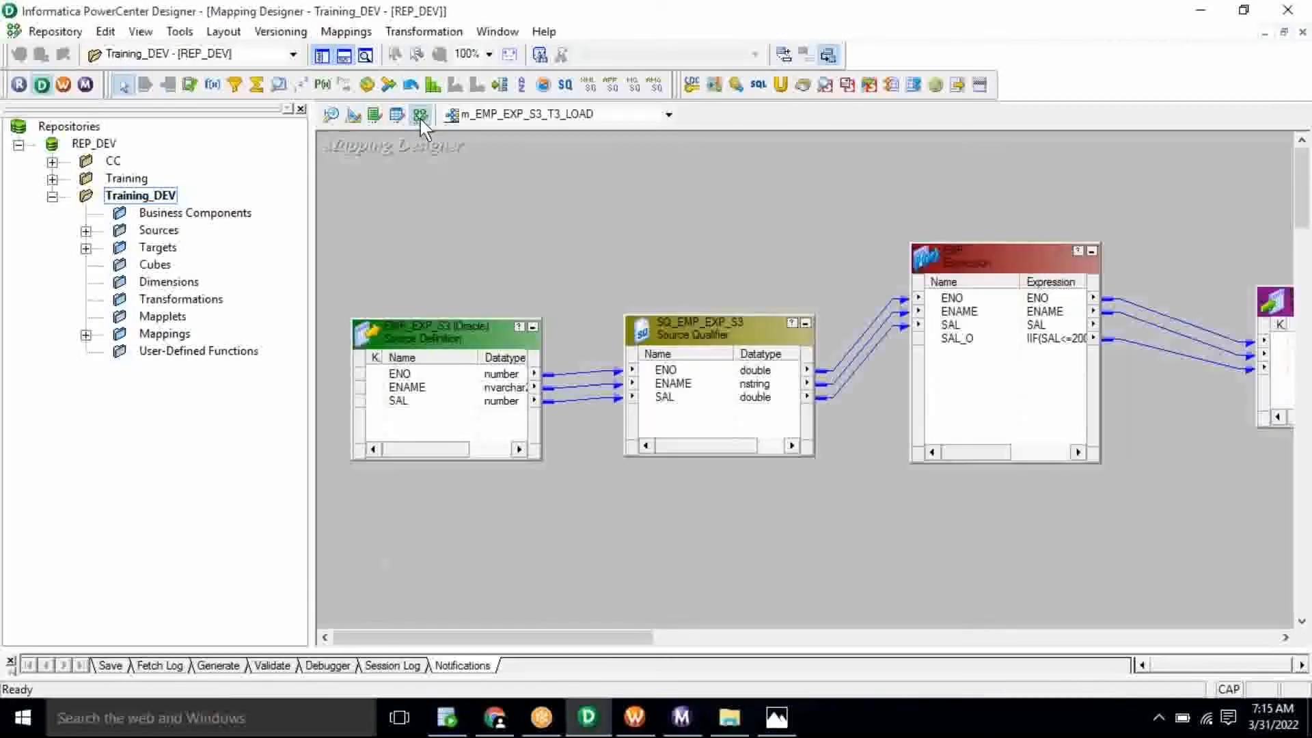
click(344, 32)
click(356, 53)
text(m_EMP_FLT_S)
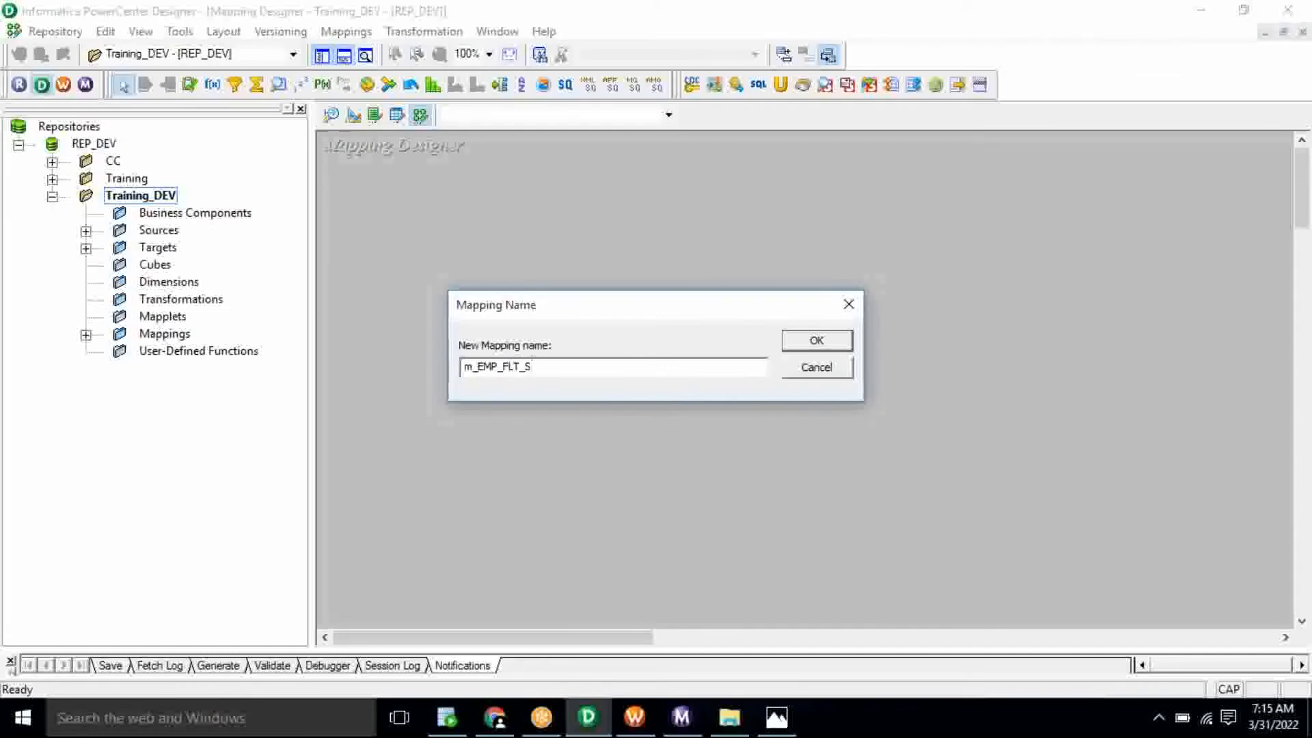
text(1_T1_LOAD)
click(818, 341)
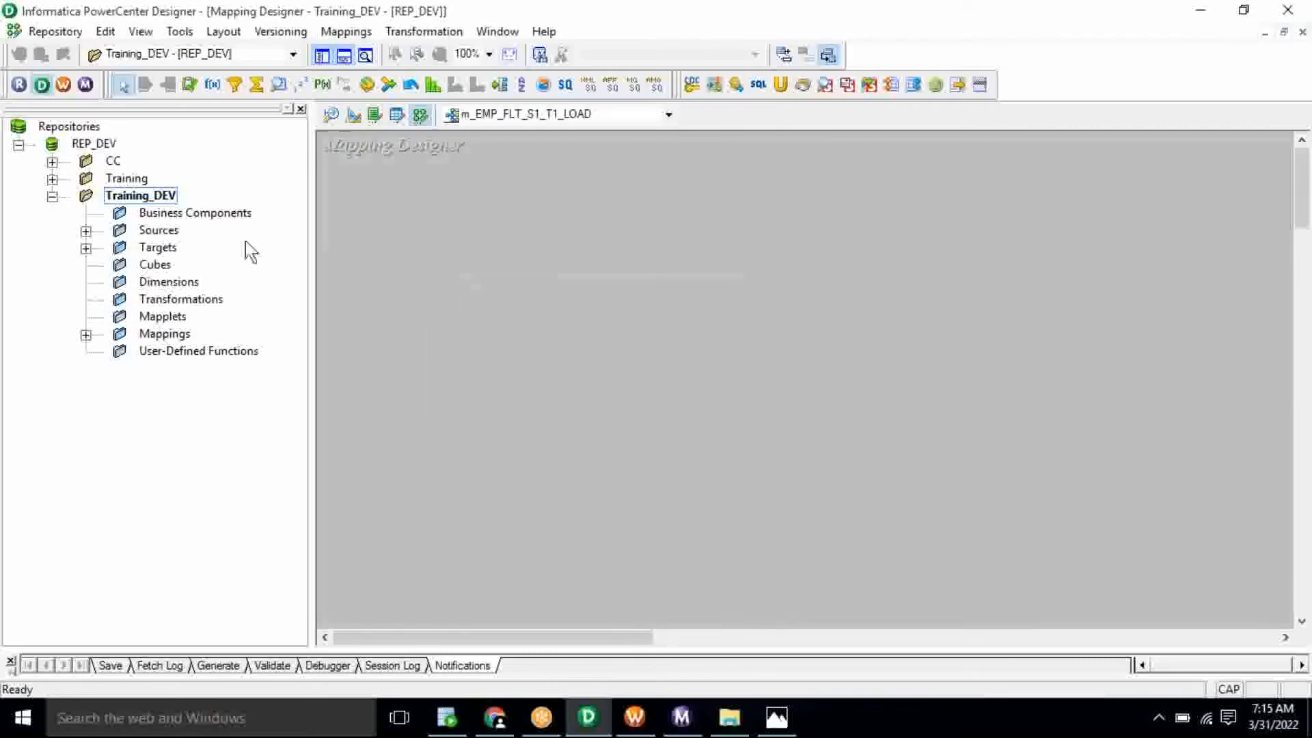
- Add the EMP_FLT_S1 source from the Training_DEV sources to the mapping
double_click(159, 231)
double_click(203, 251)
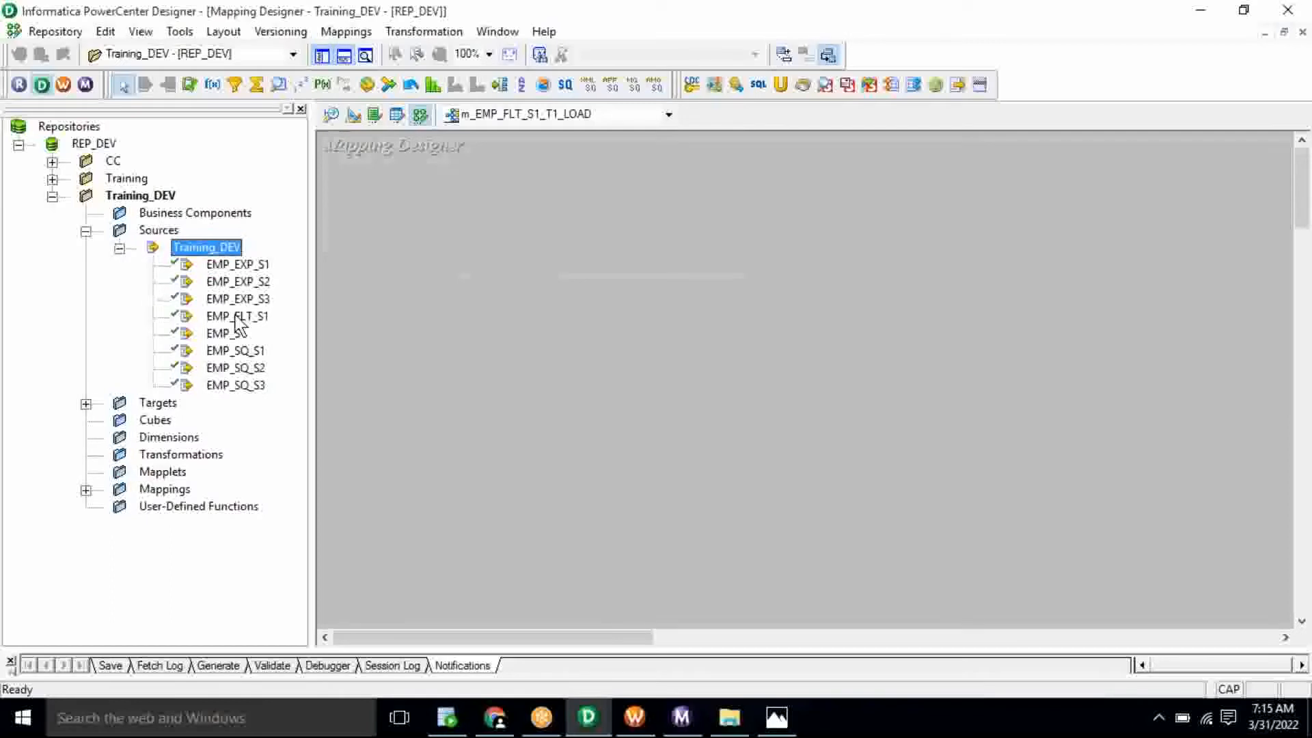
click(237, 316)
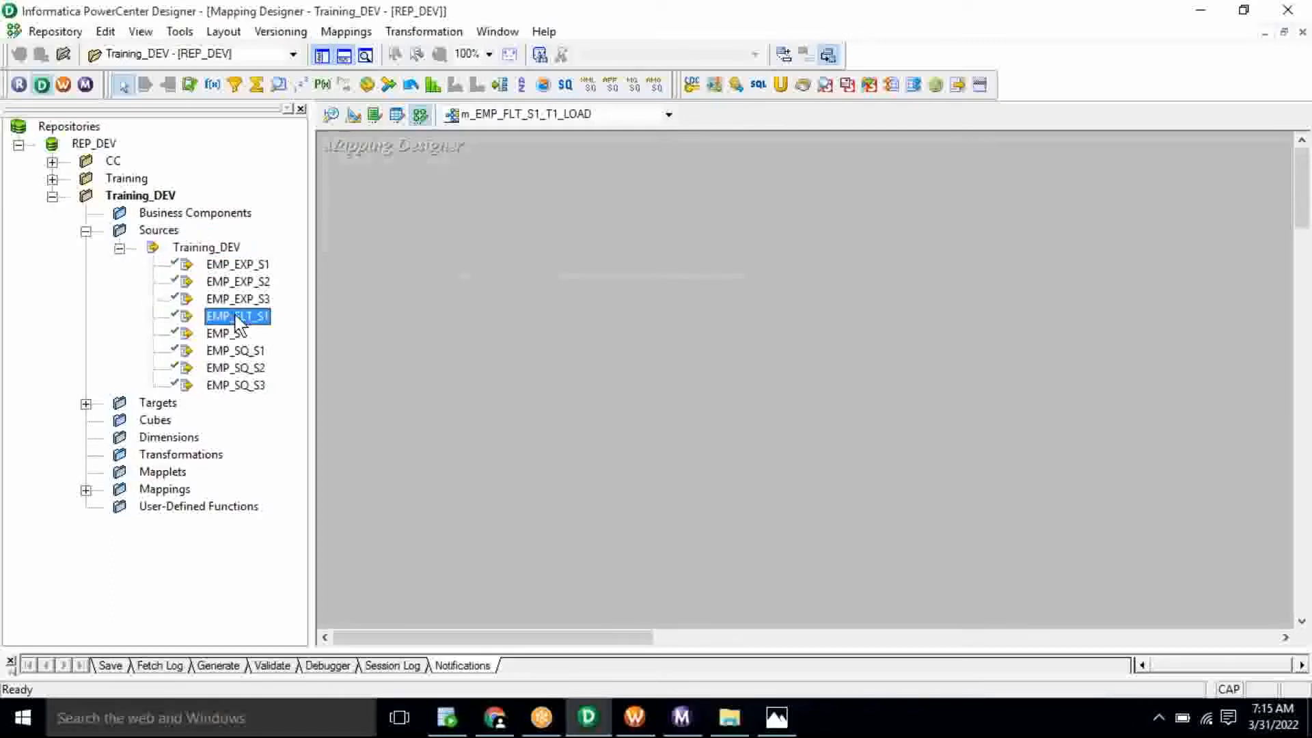
drag(237, 321, 383, 311)
- Add the EMP_FLT_T1 target to the mapping, well to the right of the source qualifier
click(157, 403)
double_click(162, 407)
drag(204, 471, 959, 350)
drag(1034, 314, 1035, 314)
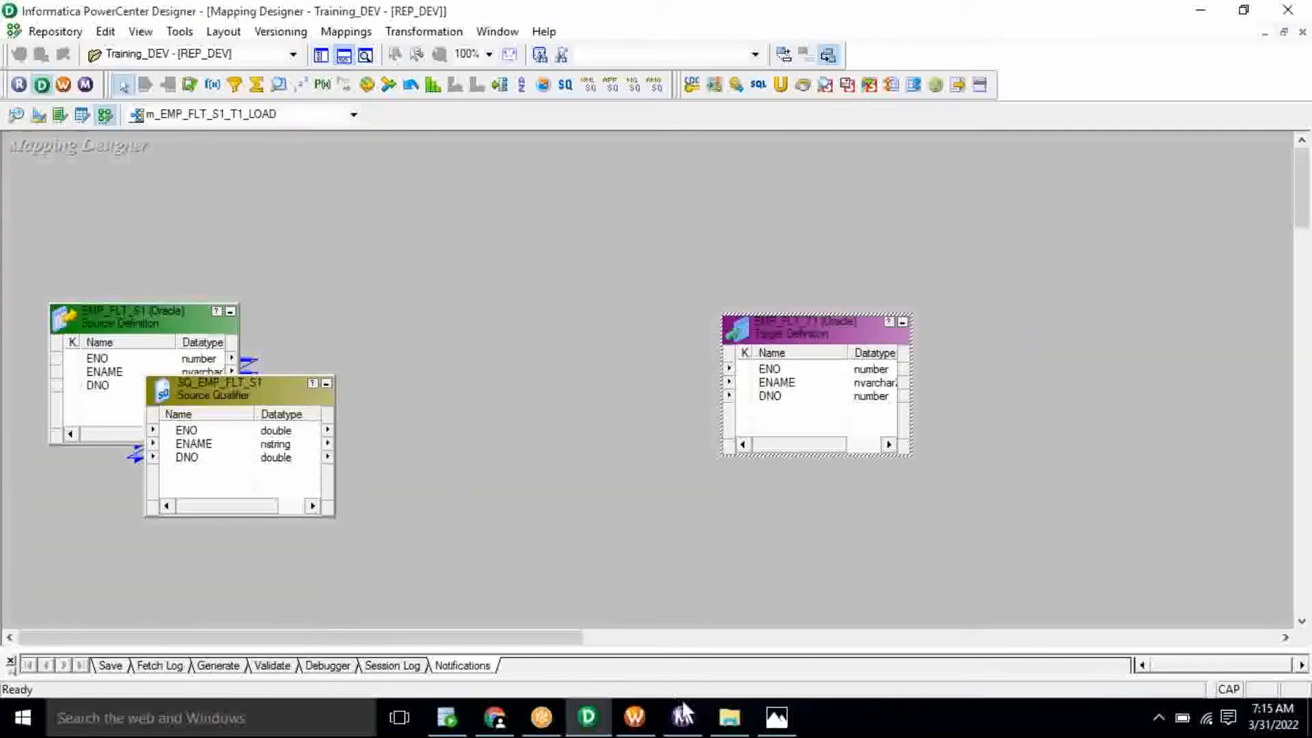
- Switch to SQL Developer and rerun only the EMP_FLT_S1 query to review the source rows
click(447, 717)
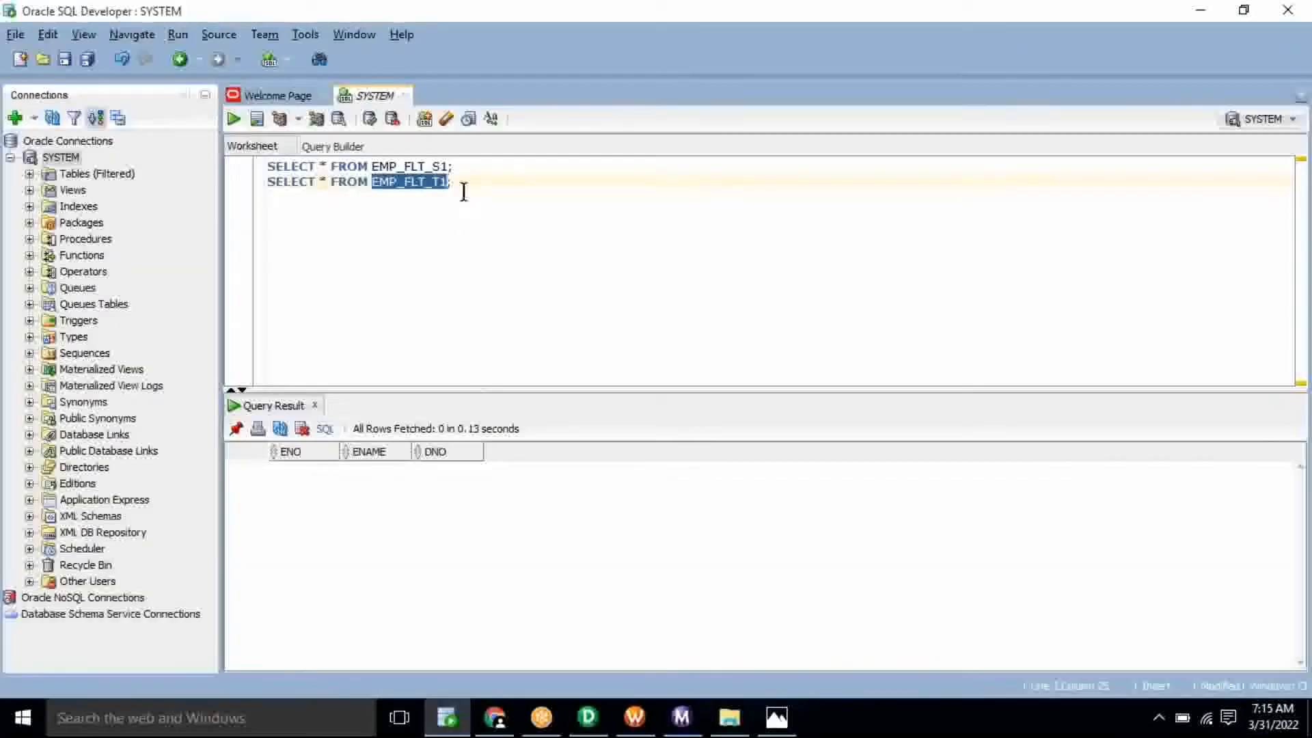
click(466, 170)
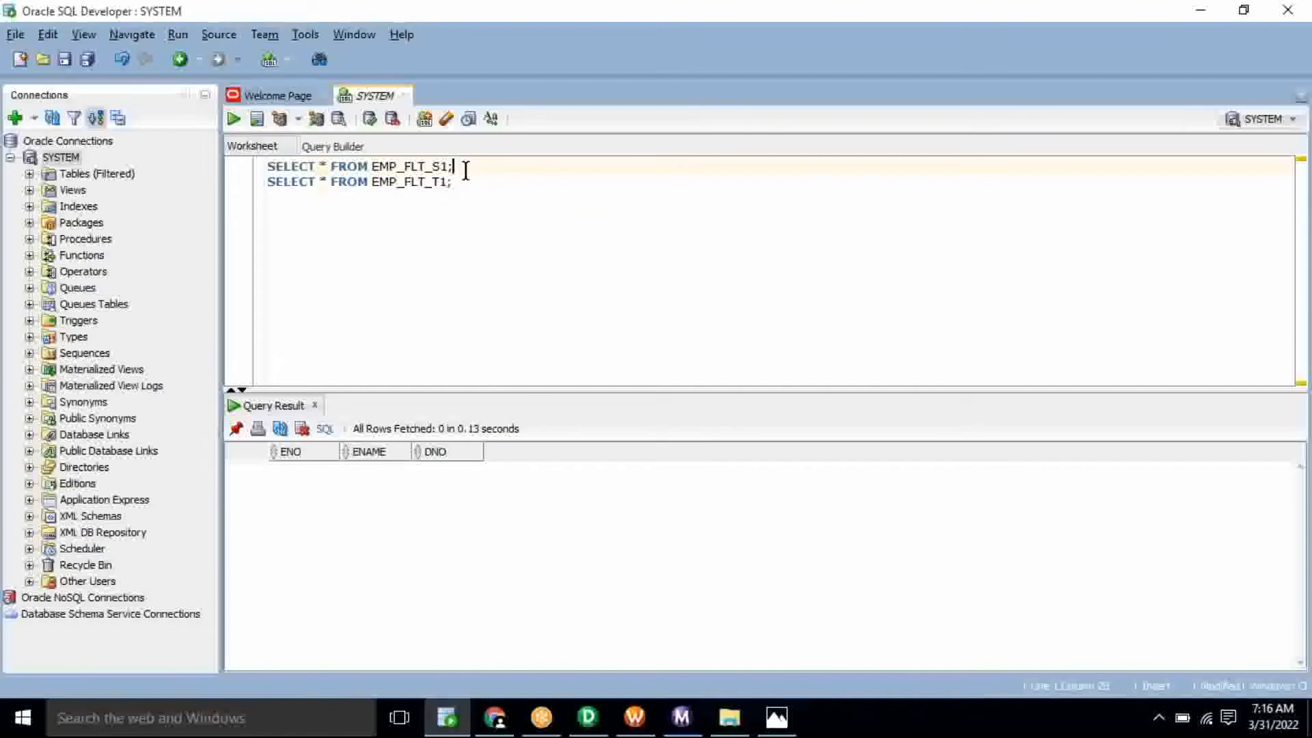
triple_click(466, 169)
key(ctrl+Return)
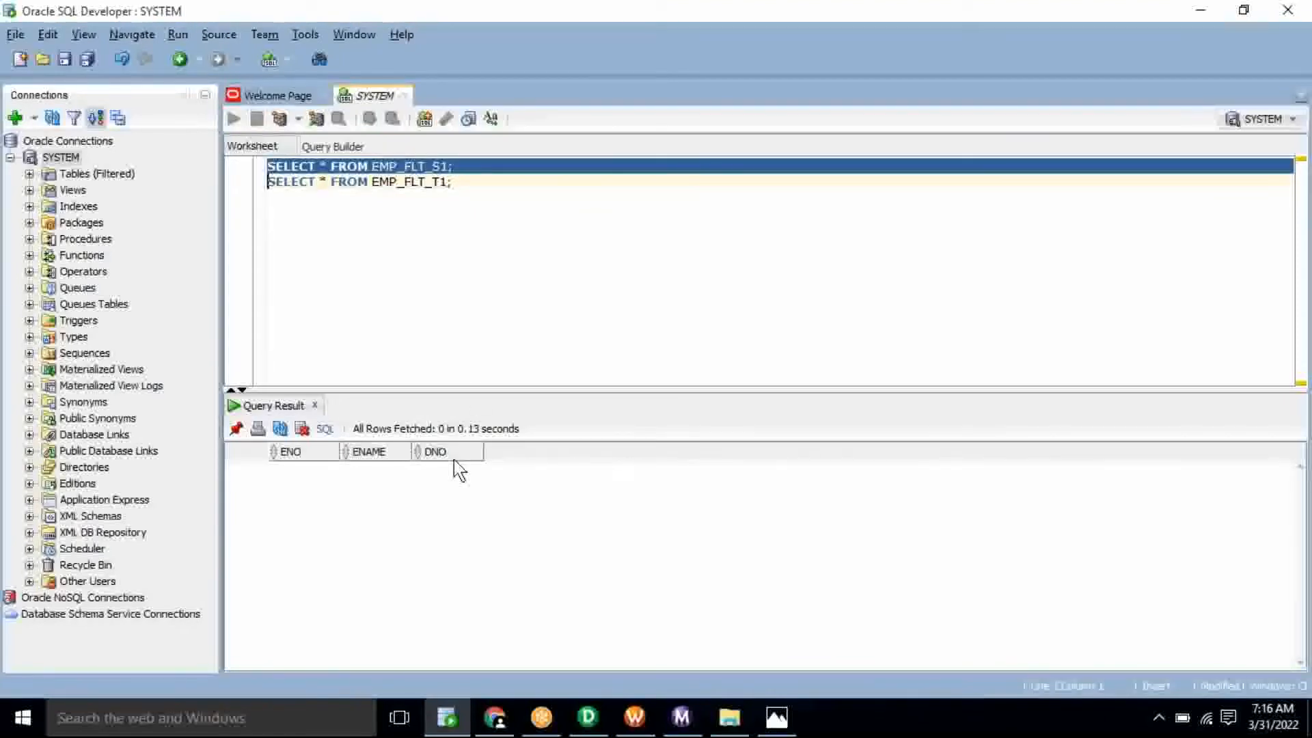
- Switch back to PowerCenter Designer and space out the source qualifier and the EMP_FLT_T1 target, leaving a wide gap between them
click(394, 472)
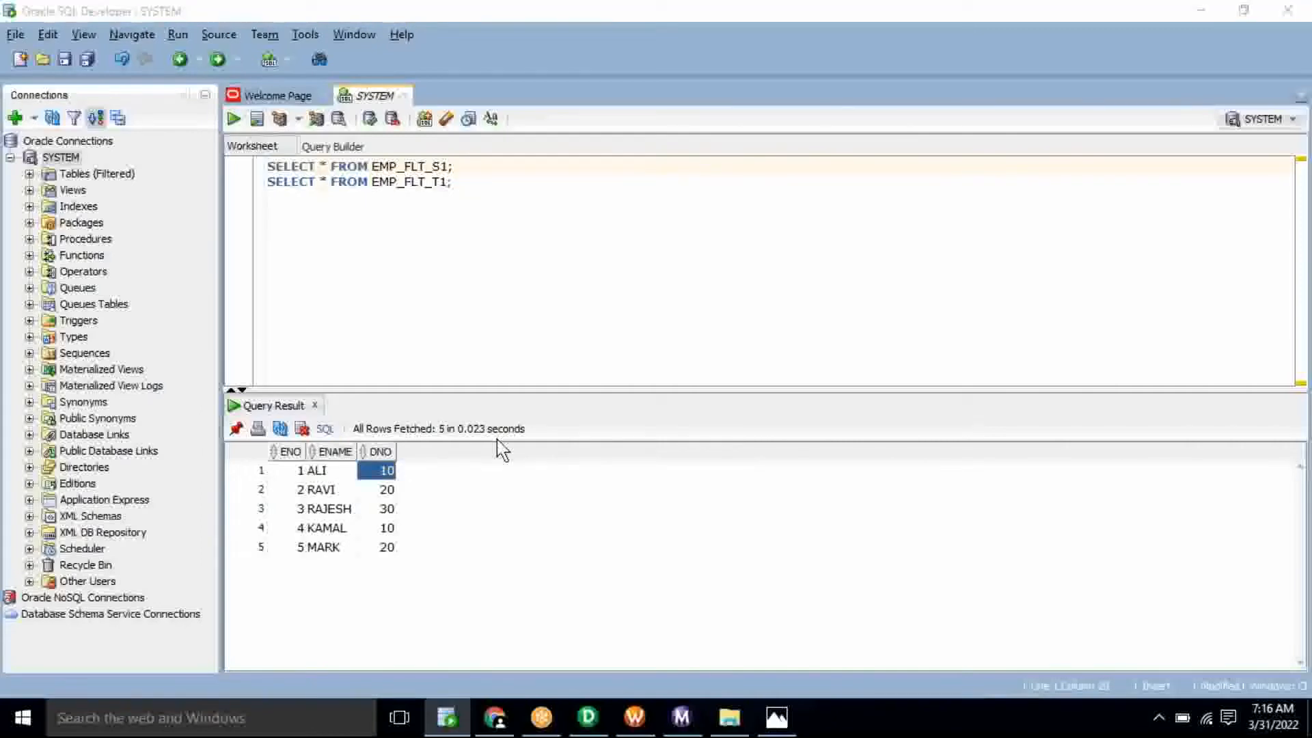
key(alt+Tab)
drag(776, 322, 1036, 306)
drag(212, 400, 366, 322)
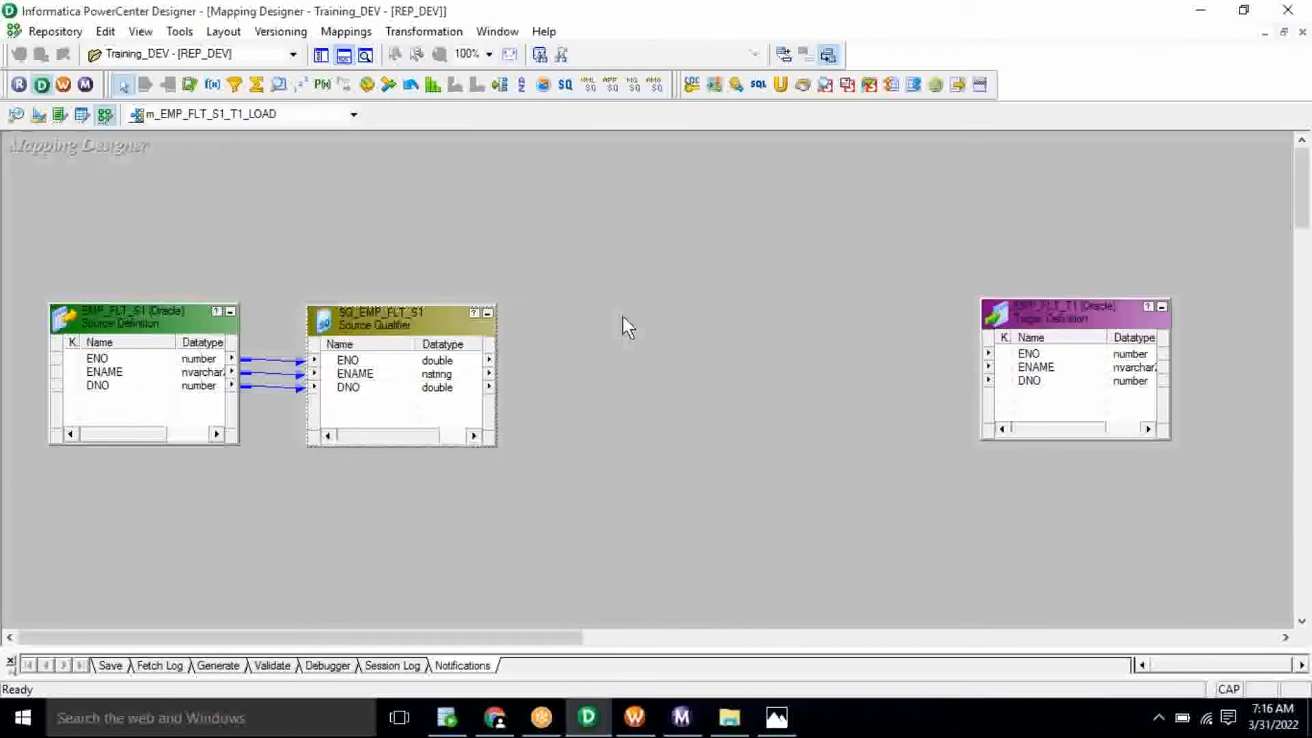
- Create a Filter transformation named FLT and place it, enlarged in height, between the source qualifier and the target
click(419, 32)
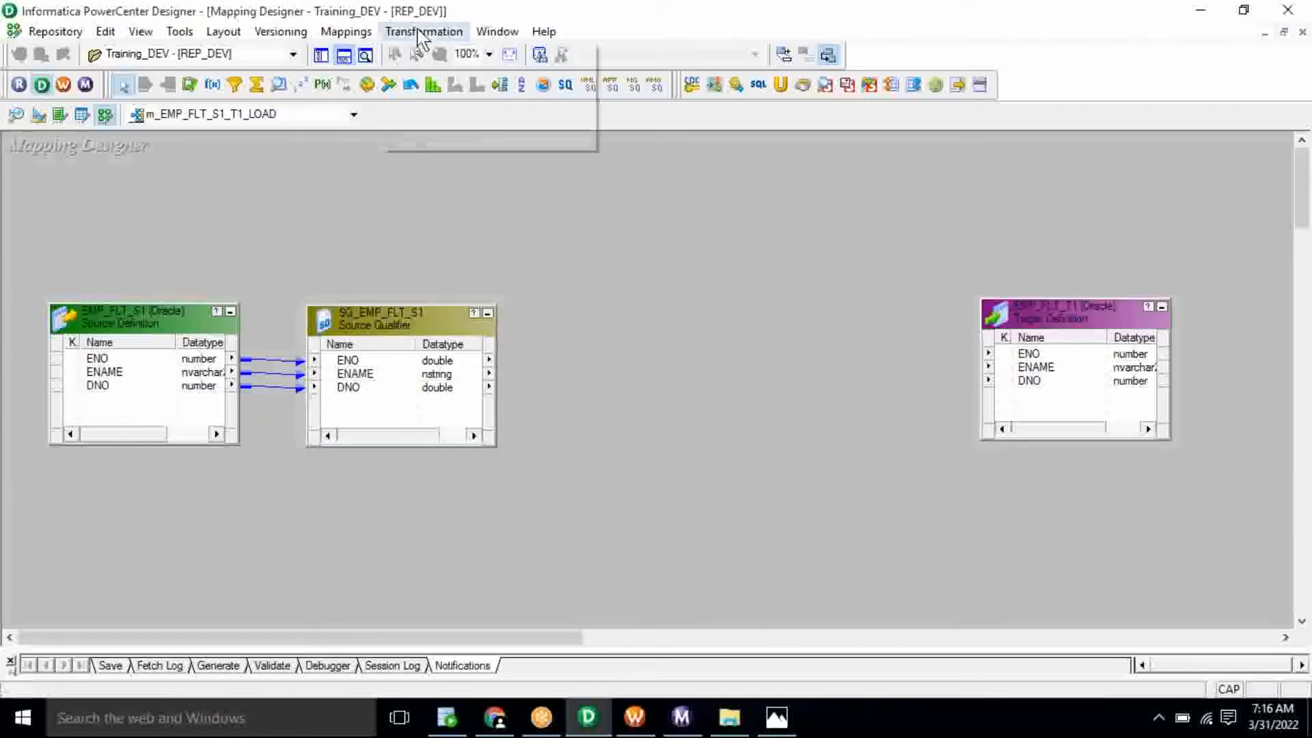
click(458, 86)
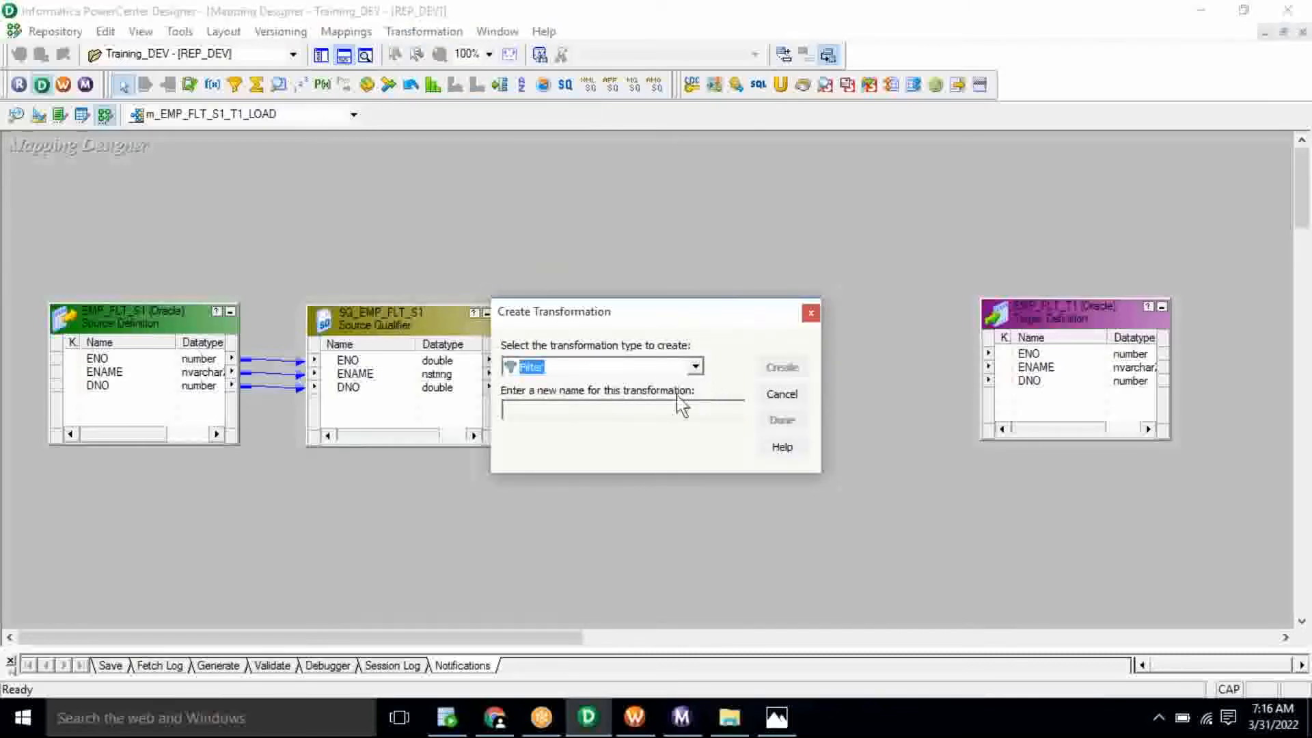
click(645, 410)
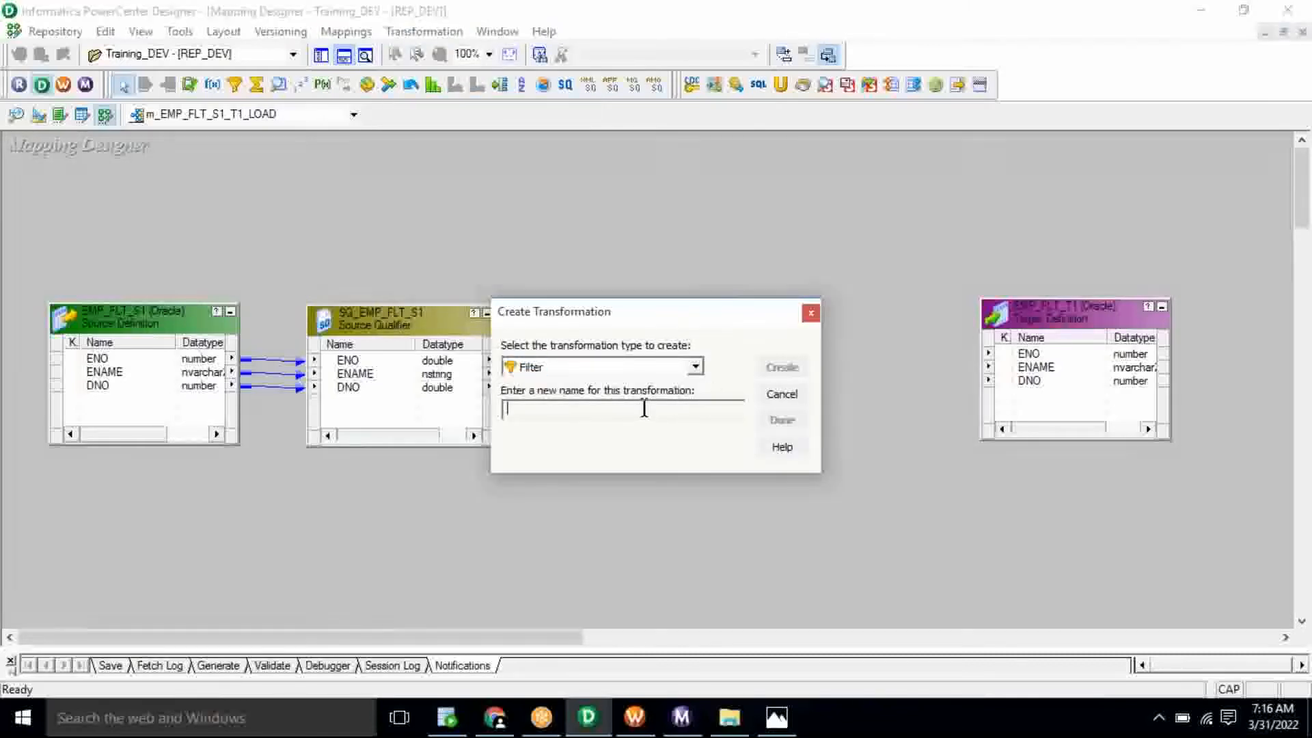
click(694, 368)
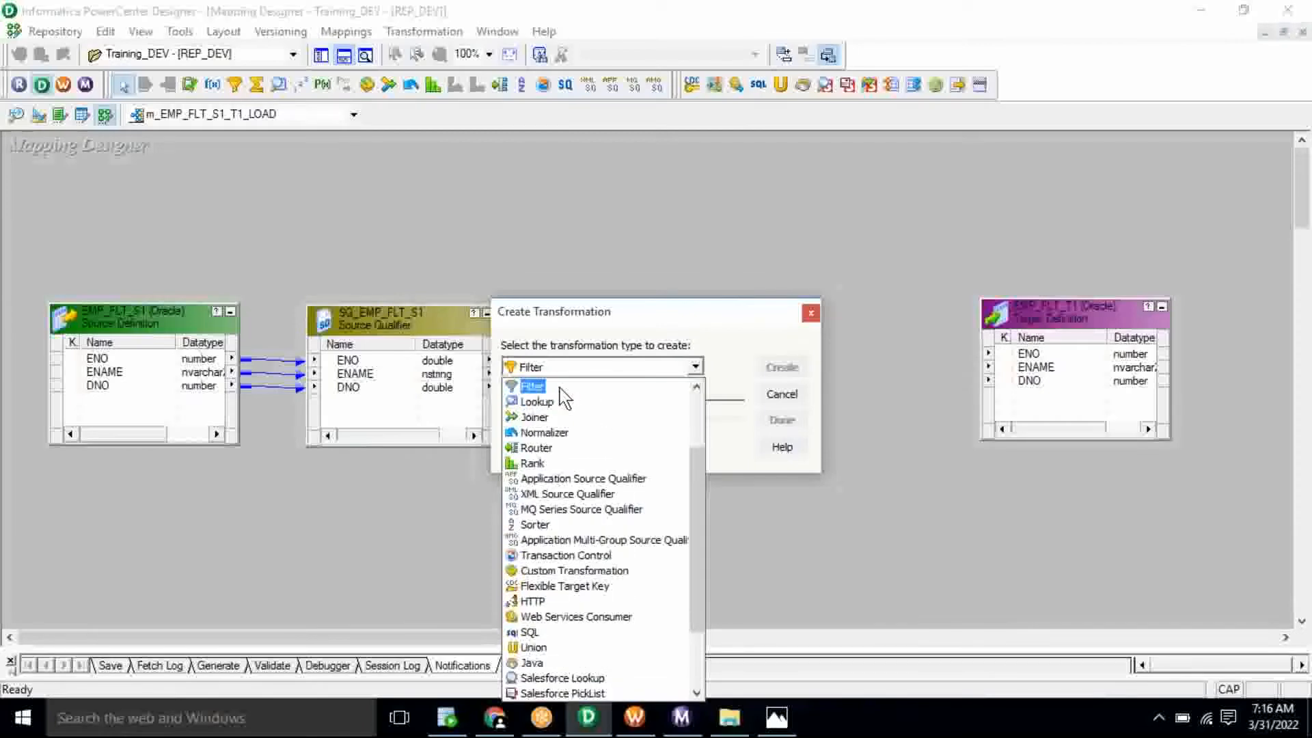
key(Escape)
click(565, 413)
text(FLT)
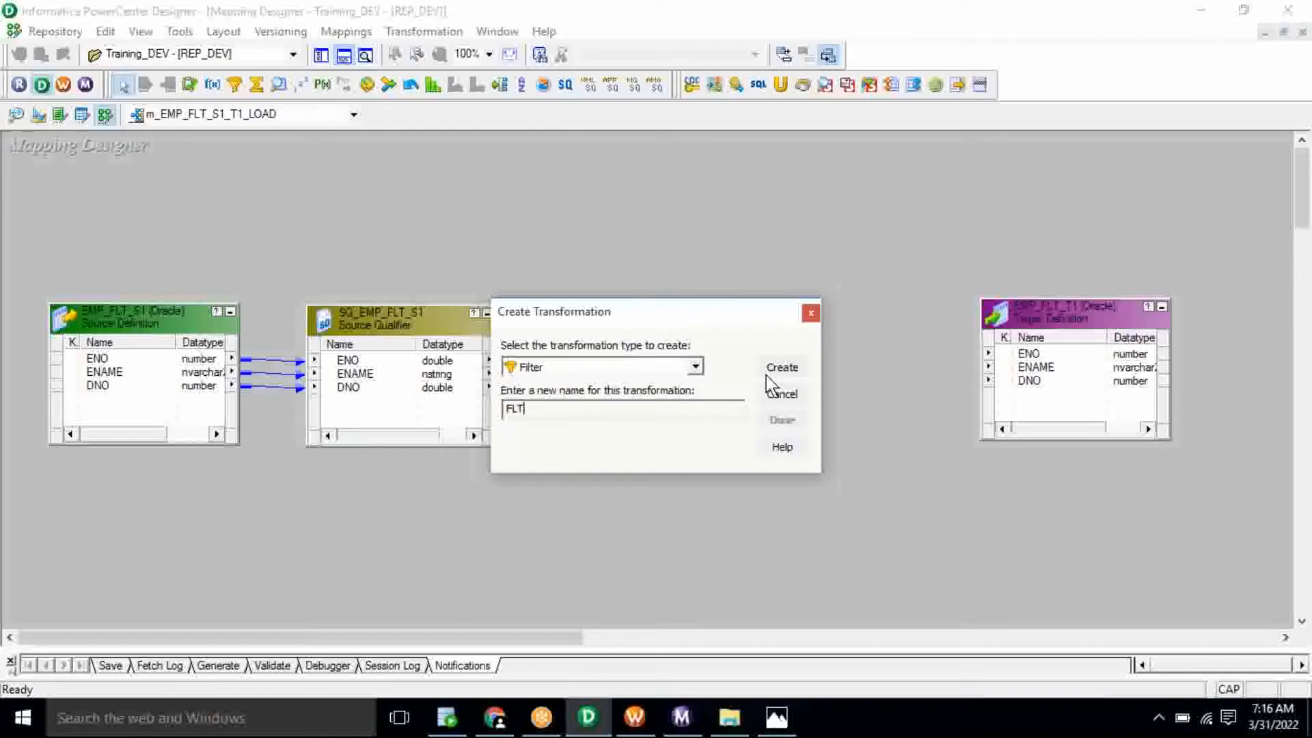
click(777, 371)
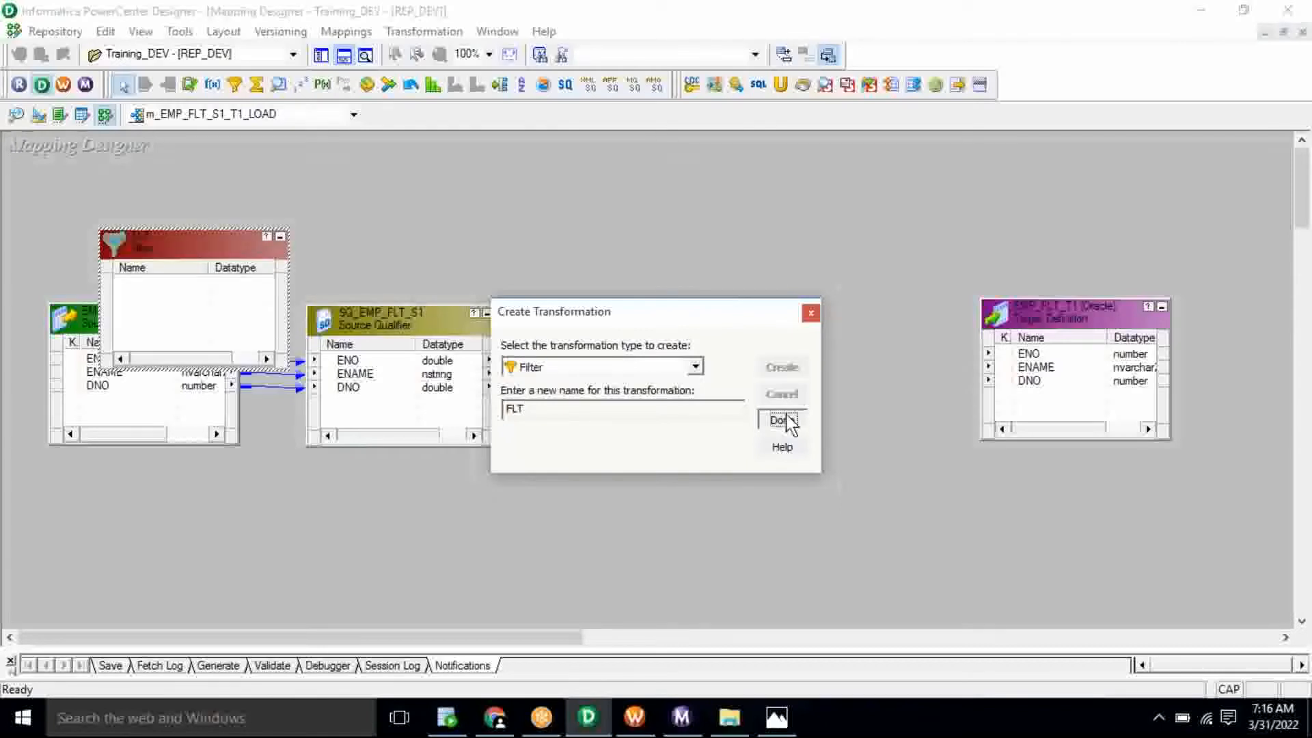
click(783, 421)
drag(184, 254, 712, 298)
drag(723, 411, 716, 480)
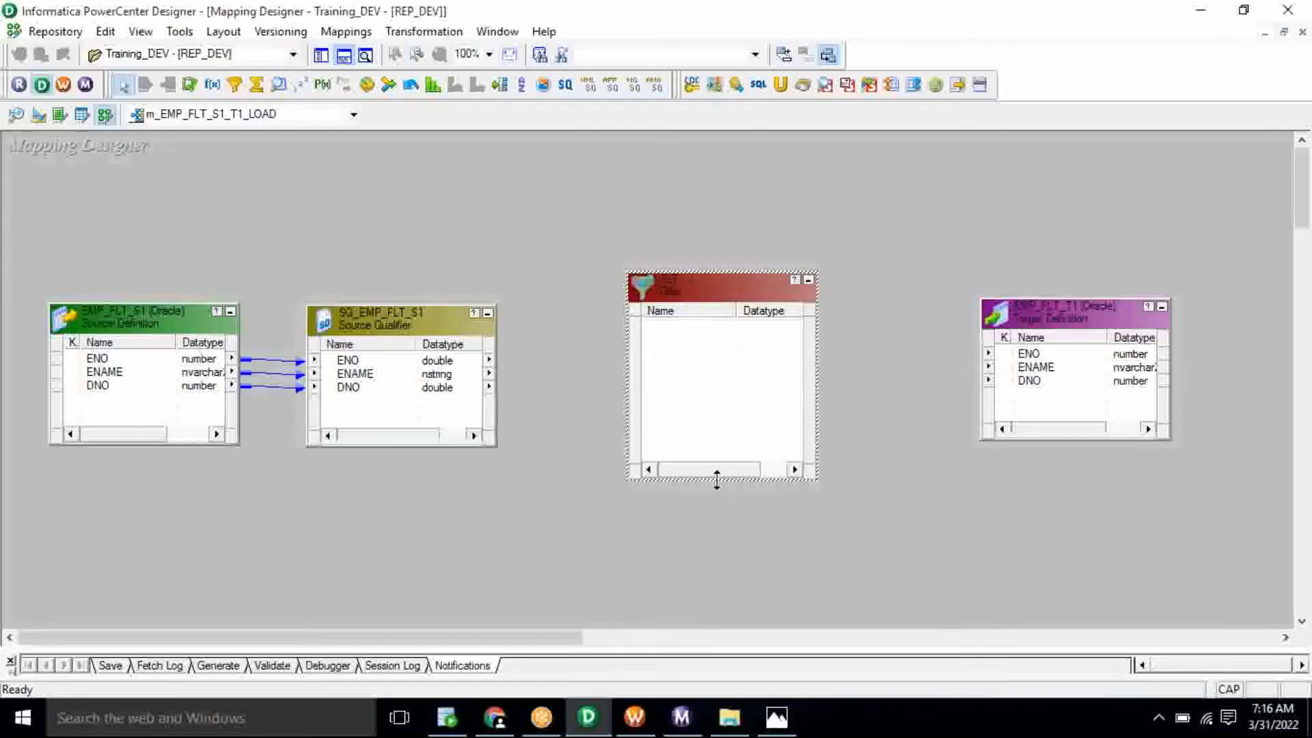
- Link all the source qualifier's ports (ENO, ENAME, DNO) into the FLT filter transformation
click(380, 364)
right_click(380, 364)
click(400, 373)
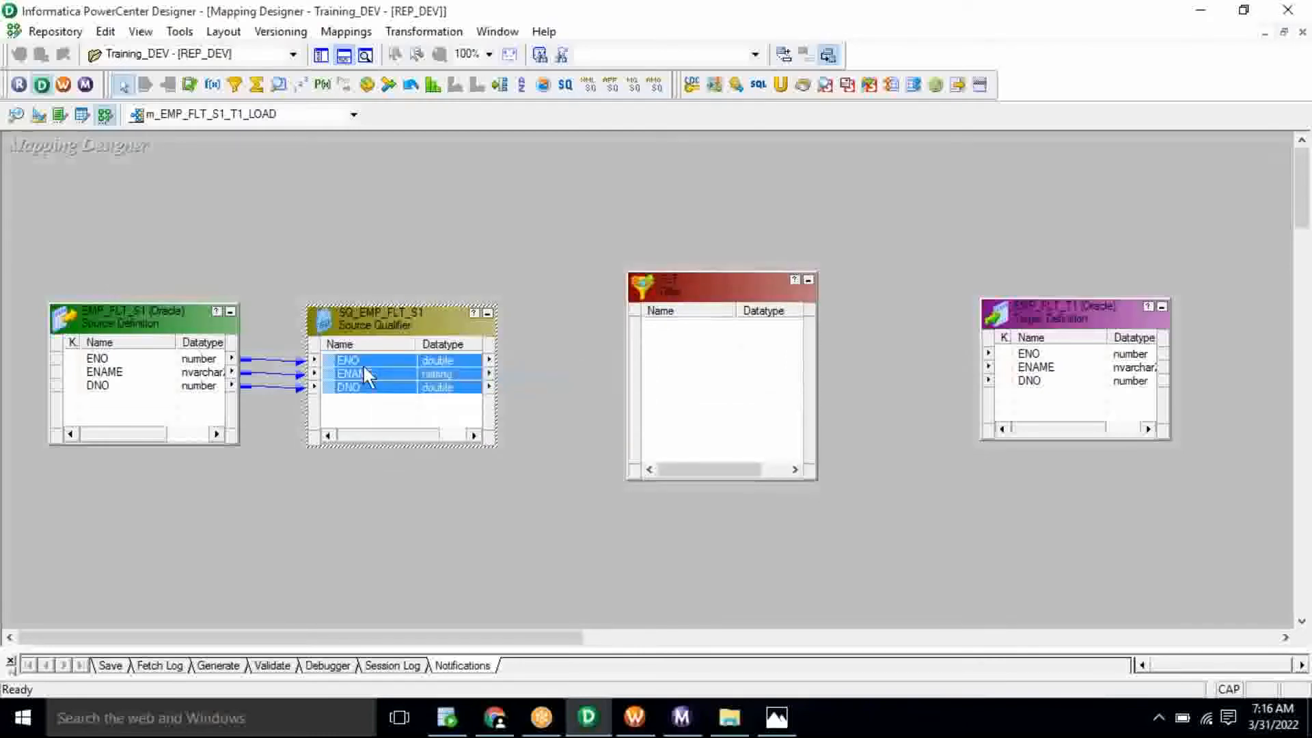
drag(333, 365, 714, 338)
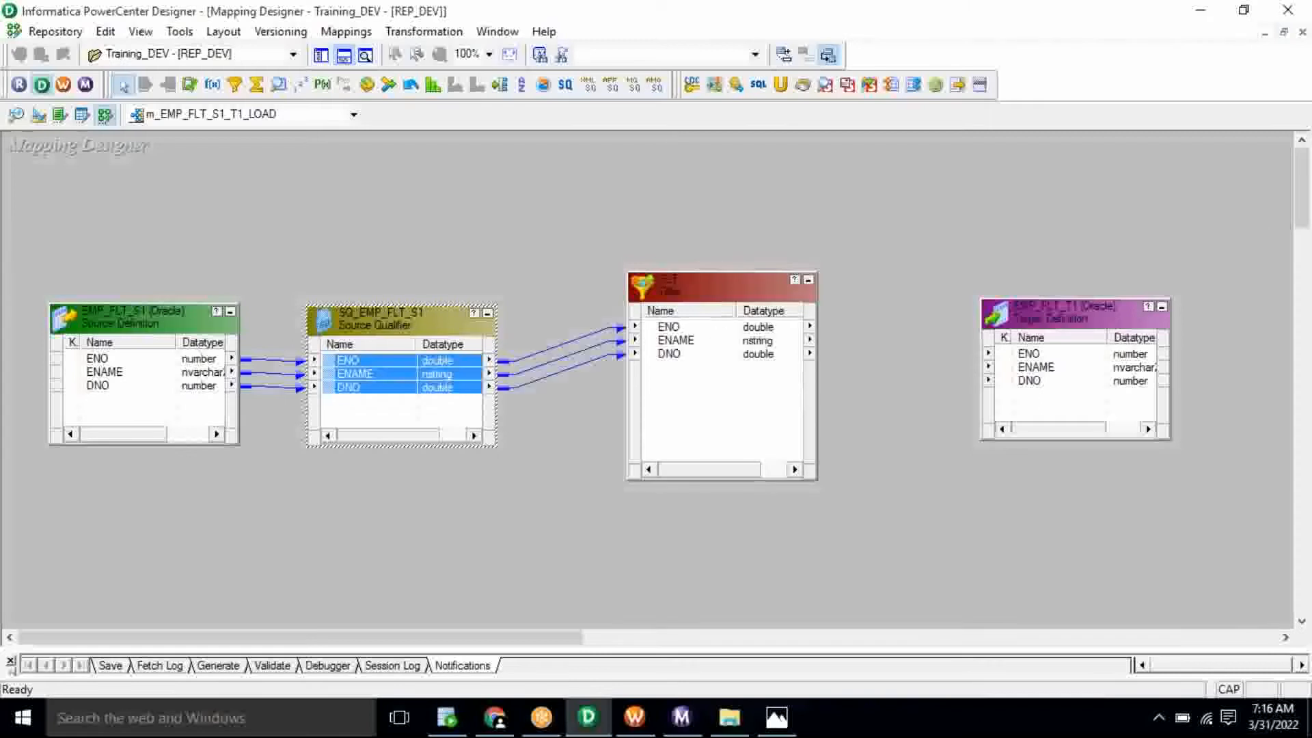
- Connect the filter's ENO, ENAME and DNO ports to the matching columns of the EMP_FLT_T1 target
right_click(682, 328)
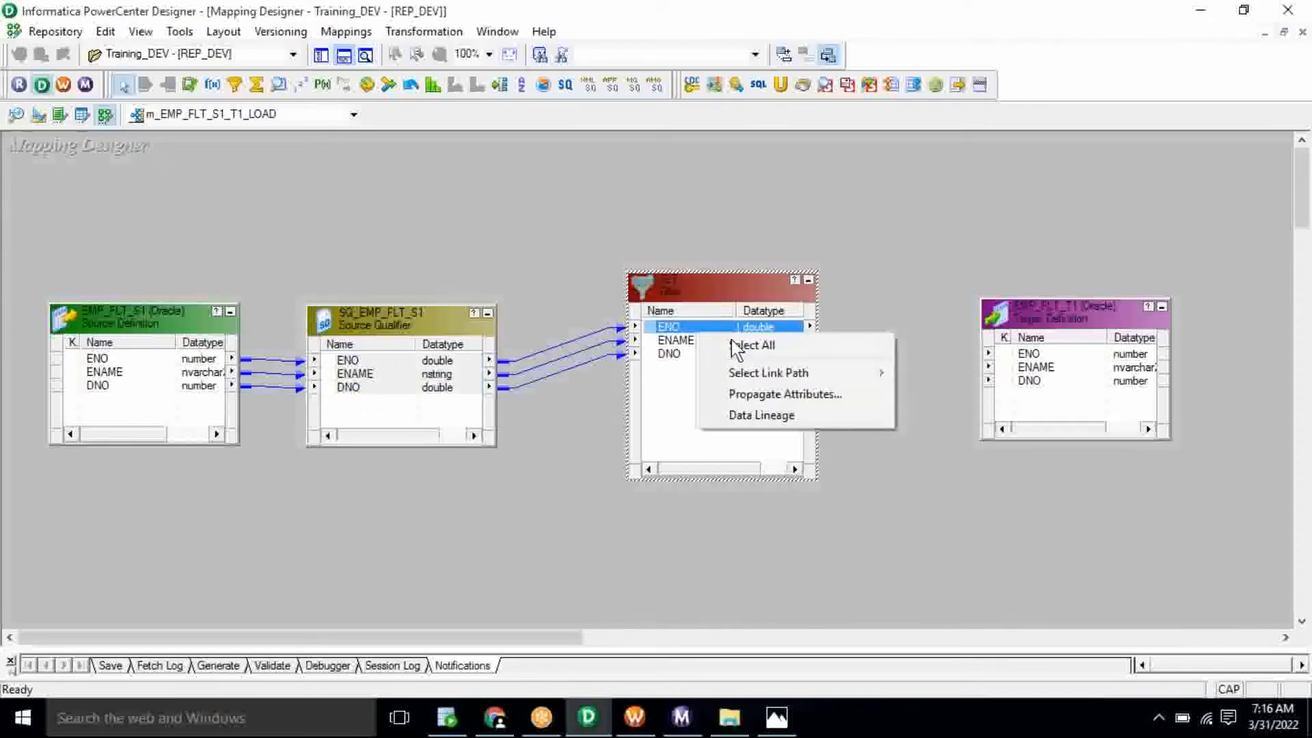
click(692, 342)
drag(660, 322, 1059, 360)
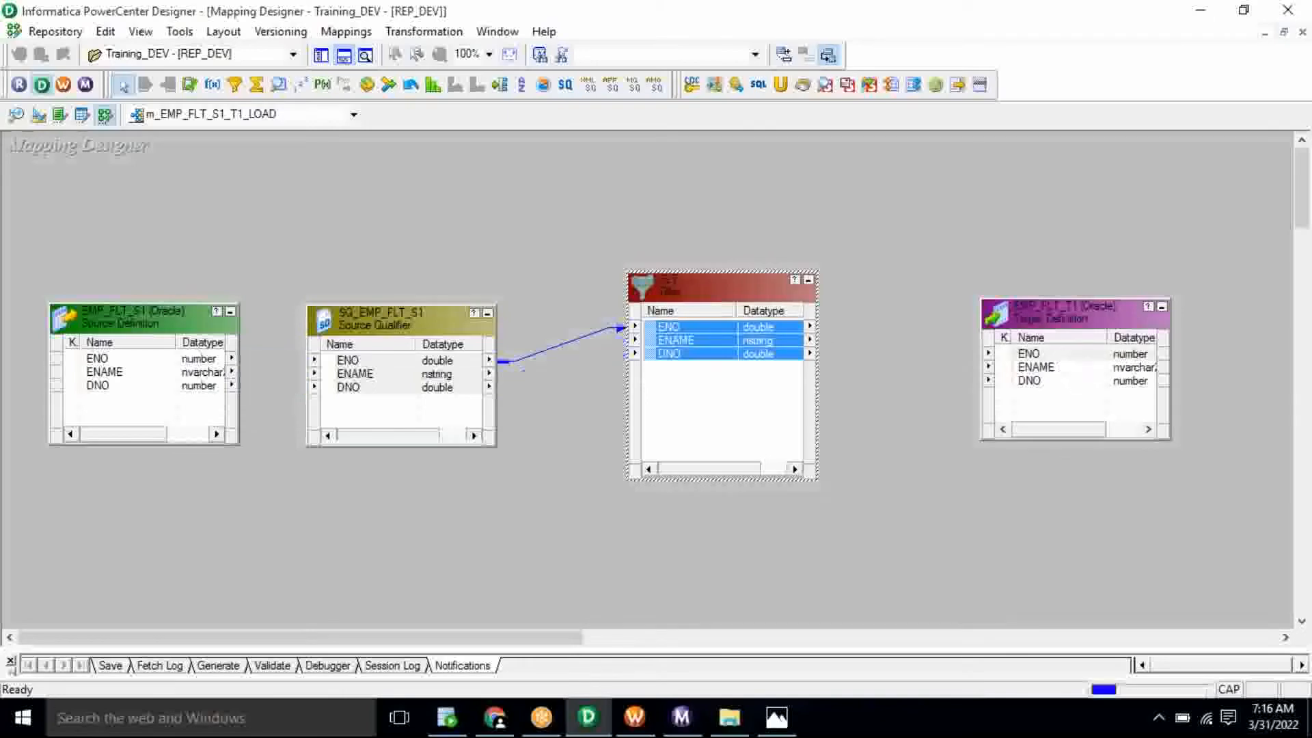
click(1032, 485)
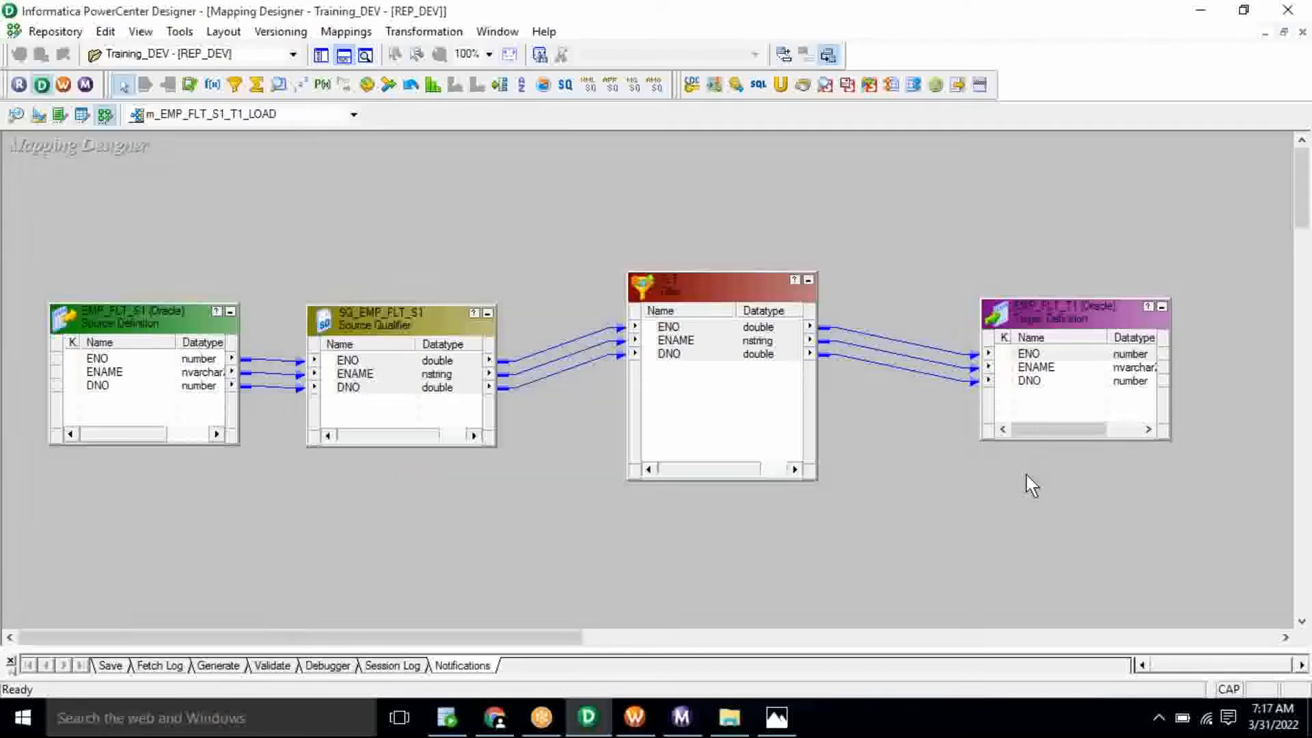
- Replace the FLT transformation's default filter condition with the expression DNO=10, using the filter's own DNO port
right_click(728, 285)
click(770, 298)
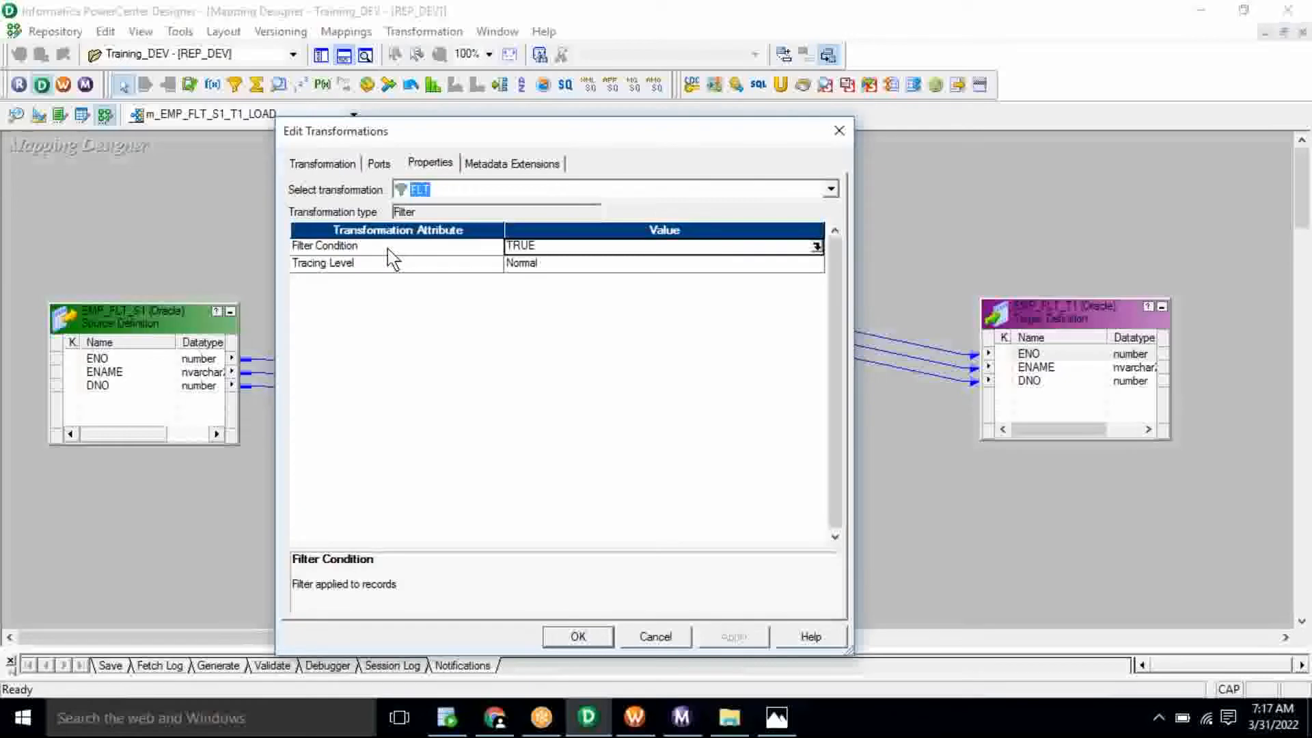
click(393, 253)
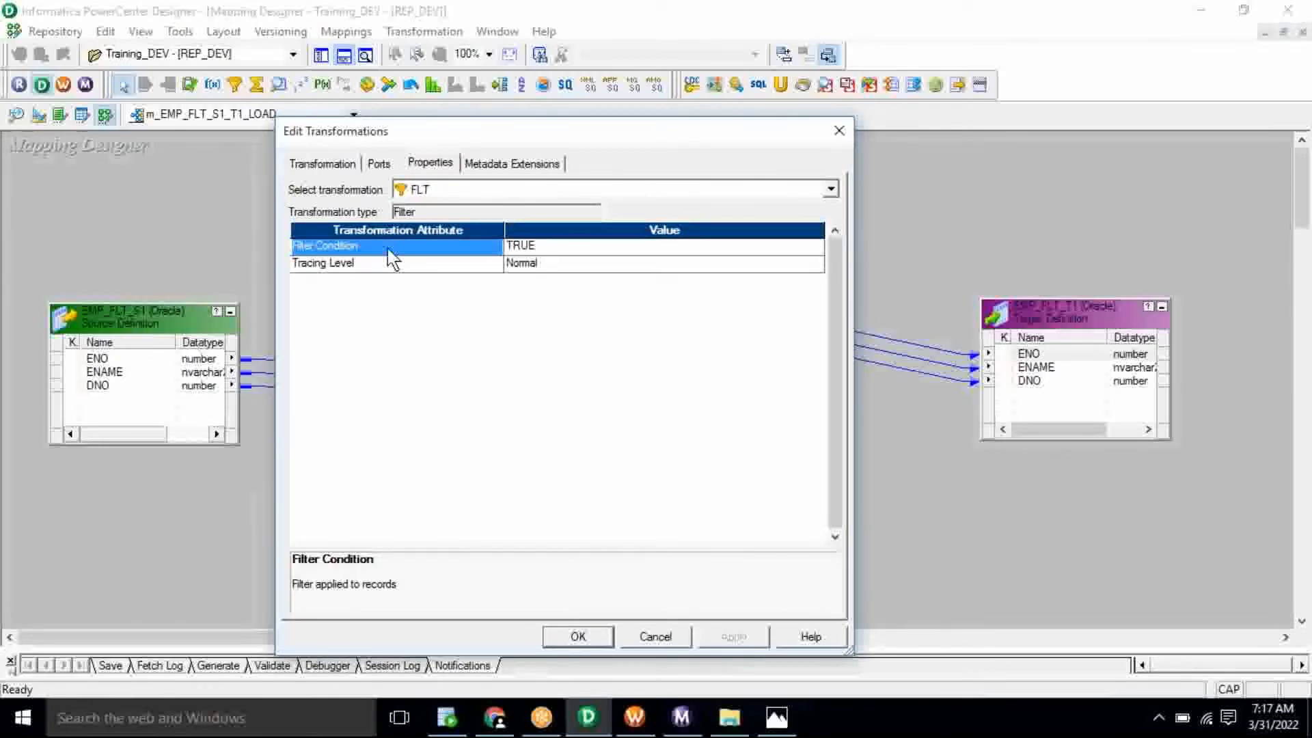
click(638, 249)
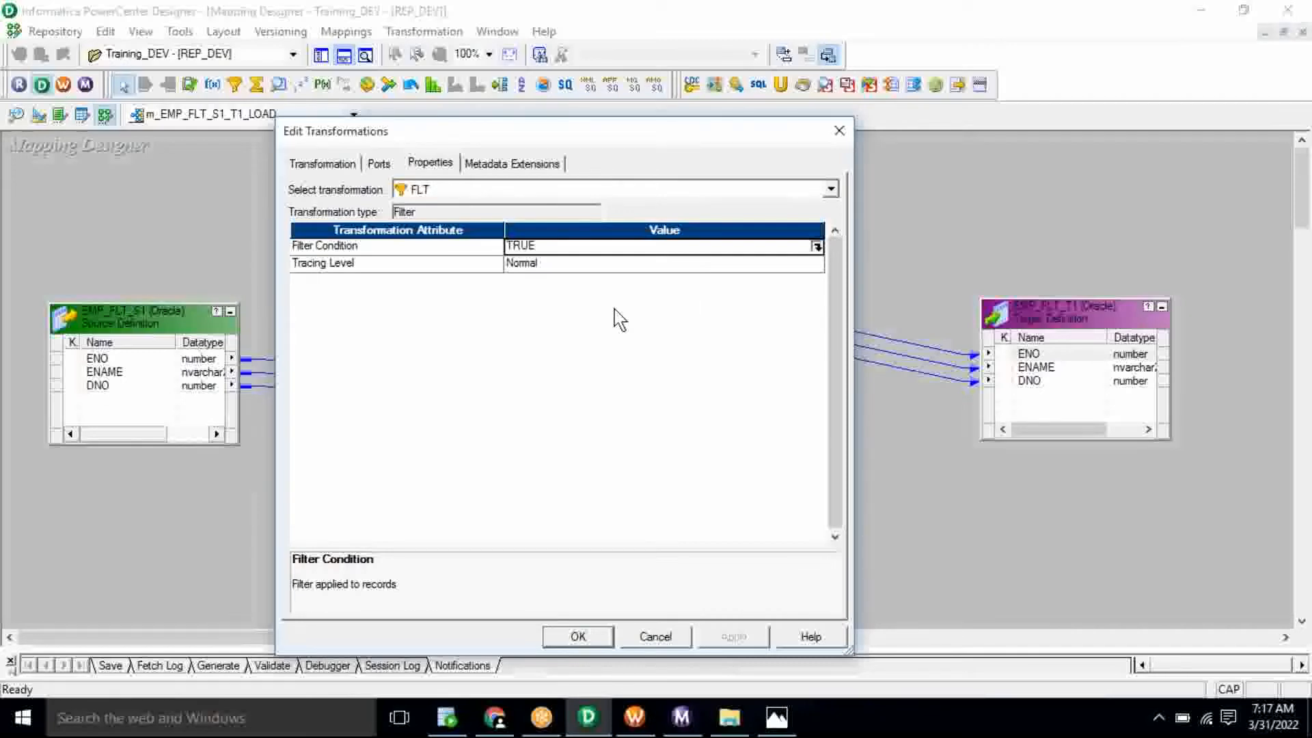
click(817, 246)
key(BackSpace)
key(BackSpace)
key(BackSpace)
key(BackSpace)
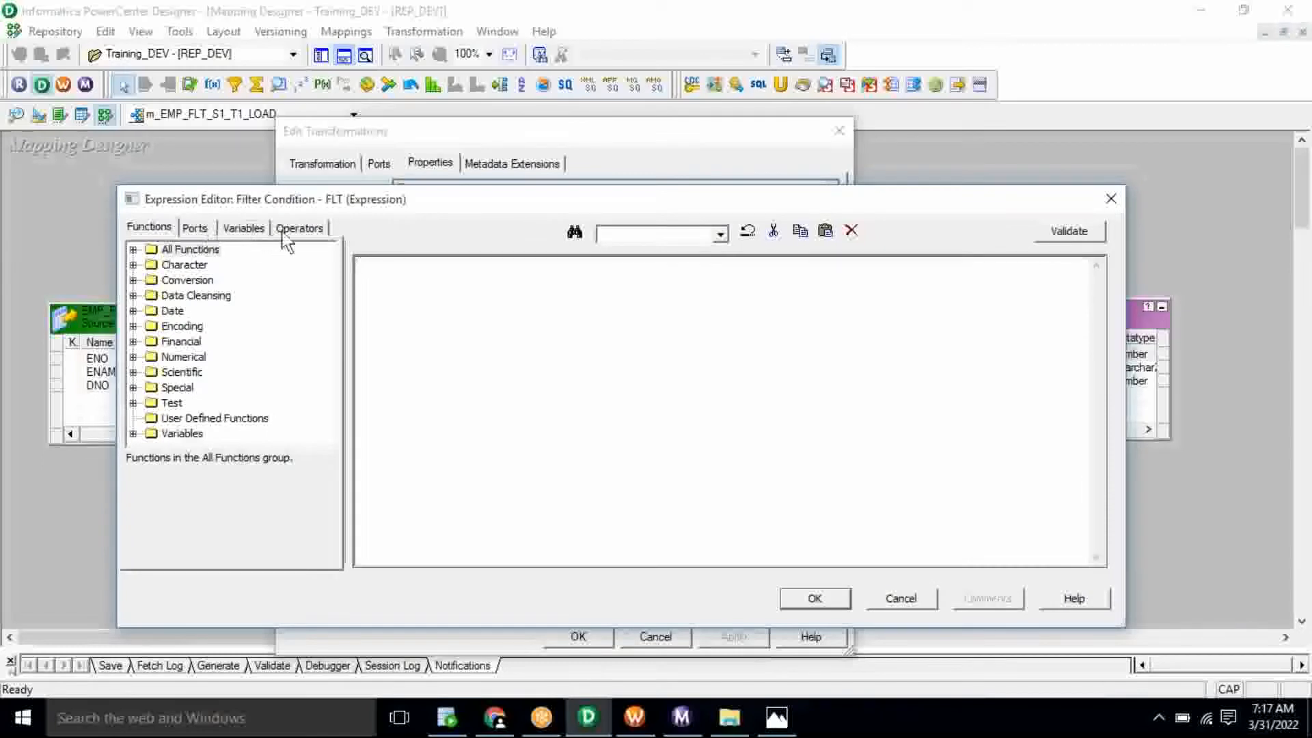
click(197, 230)
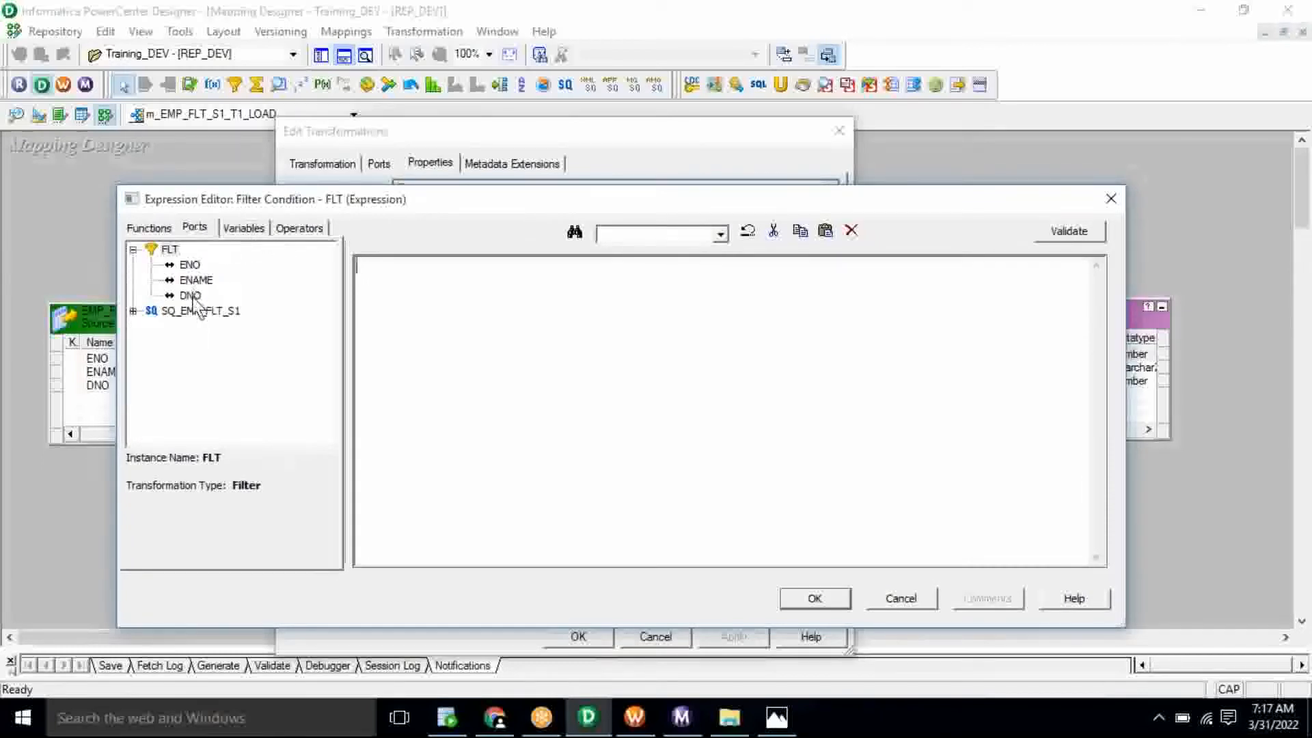
click(194, 299)
double_click(195, 301)
text(=)
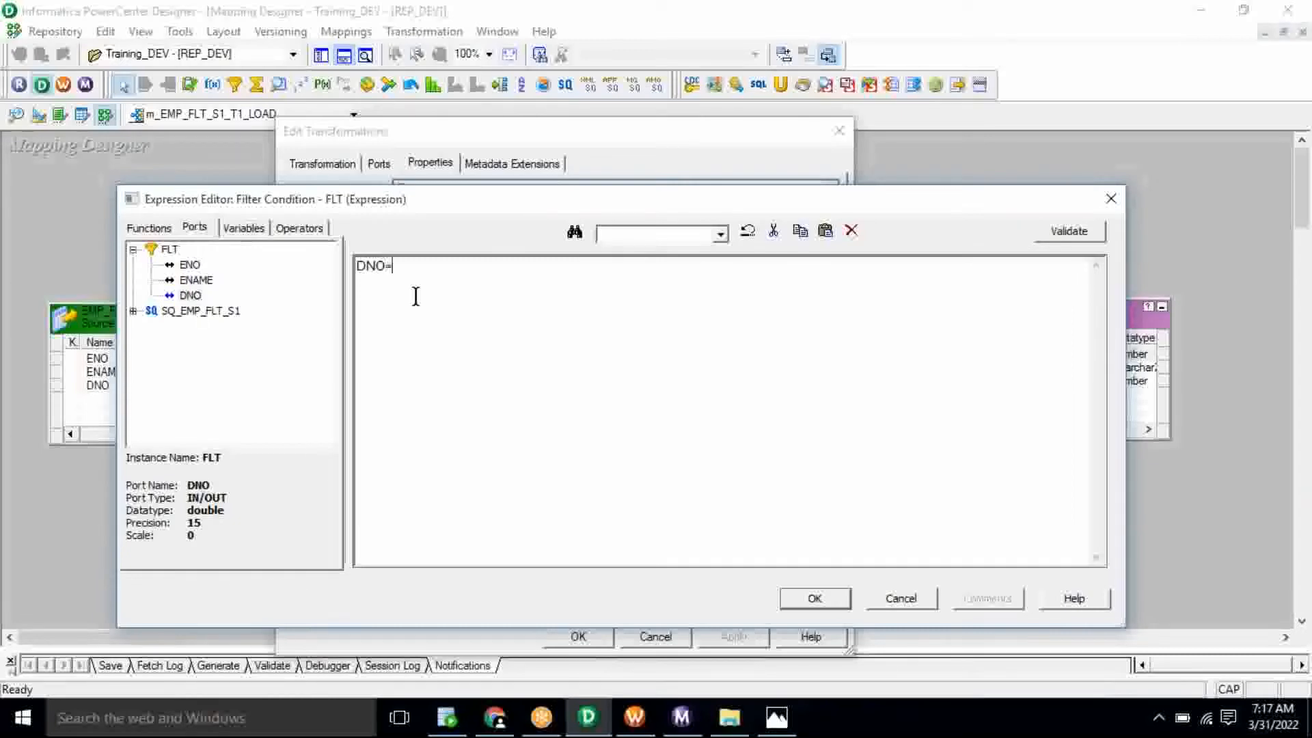
text(10)
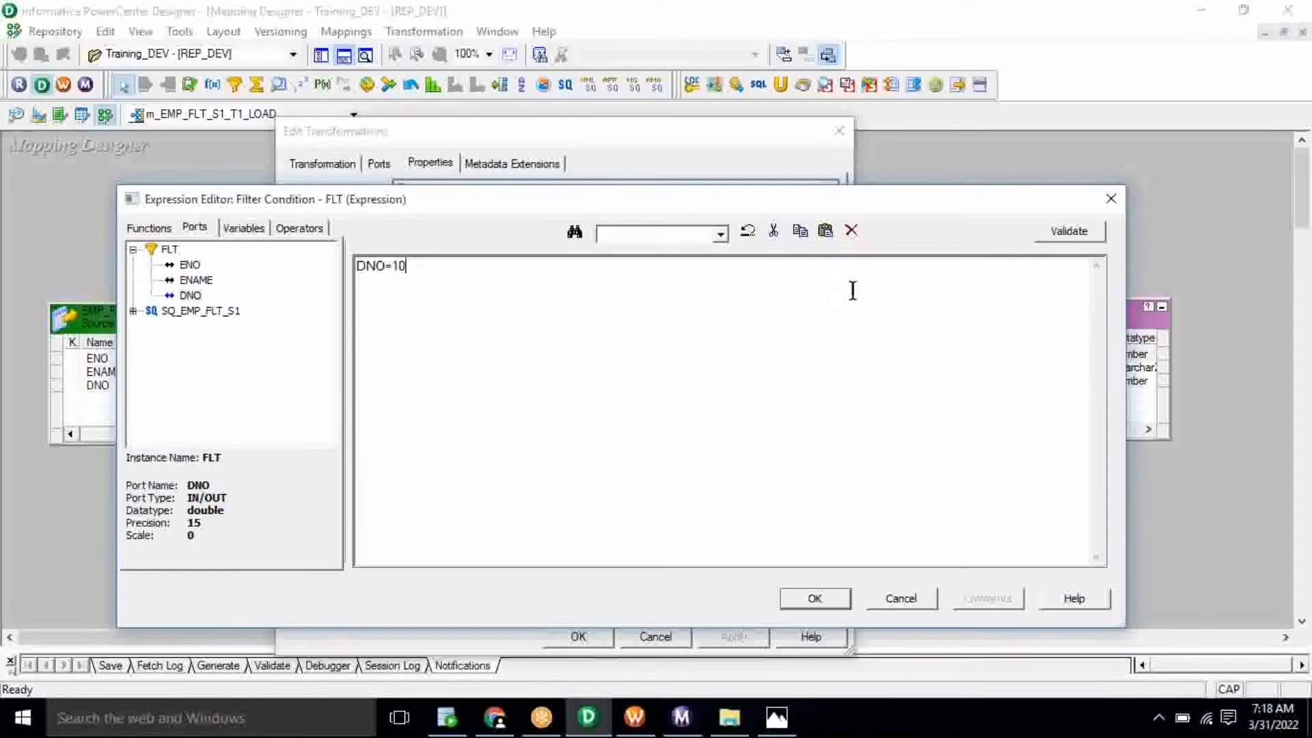
- Validate and apply the filter condition, and save the mapping
click(1040, 233)
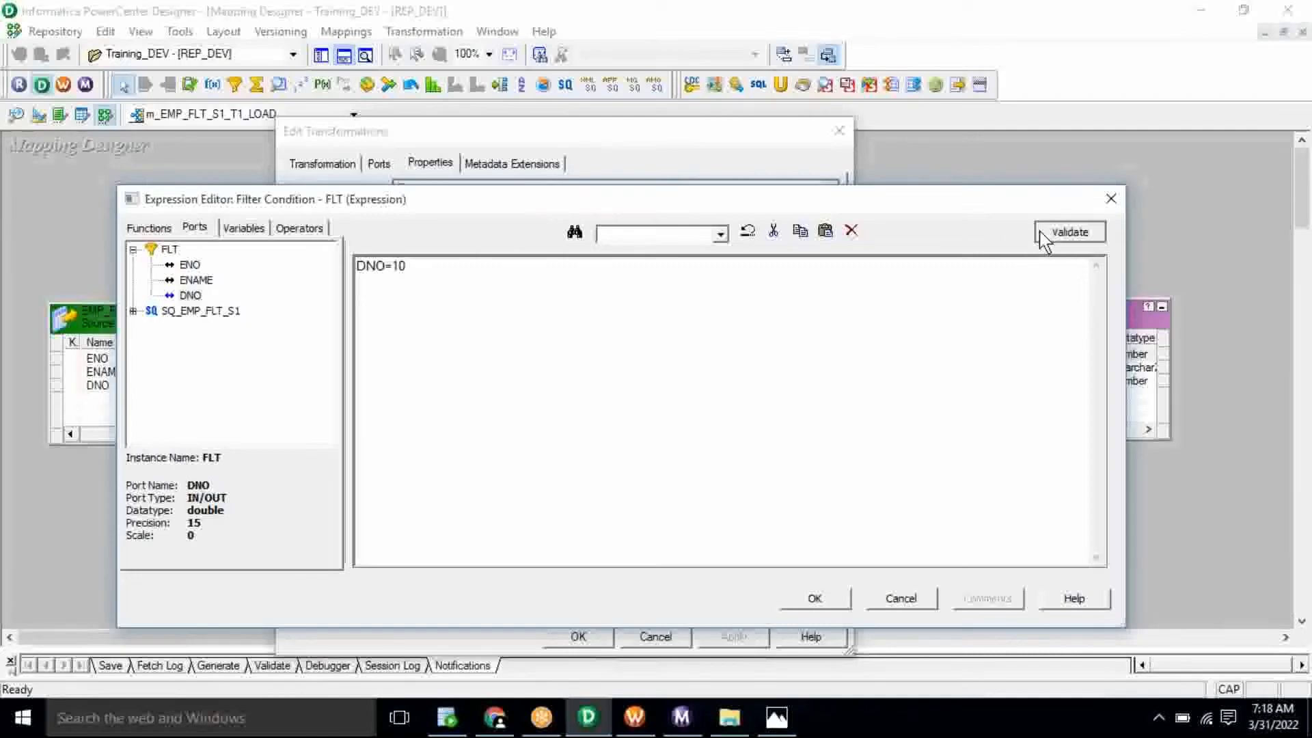
key(Return)
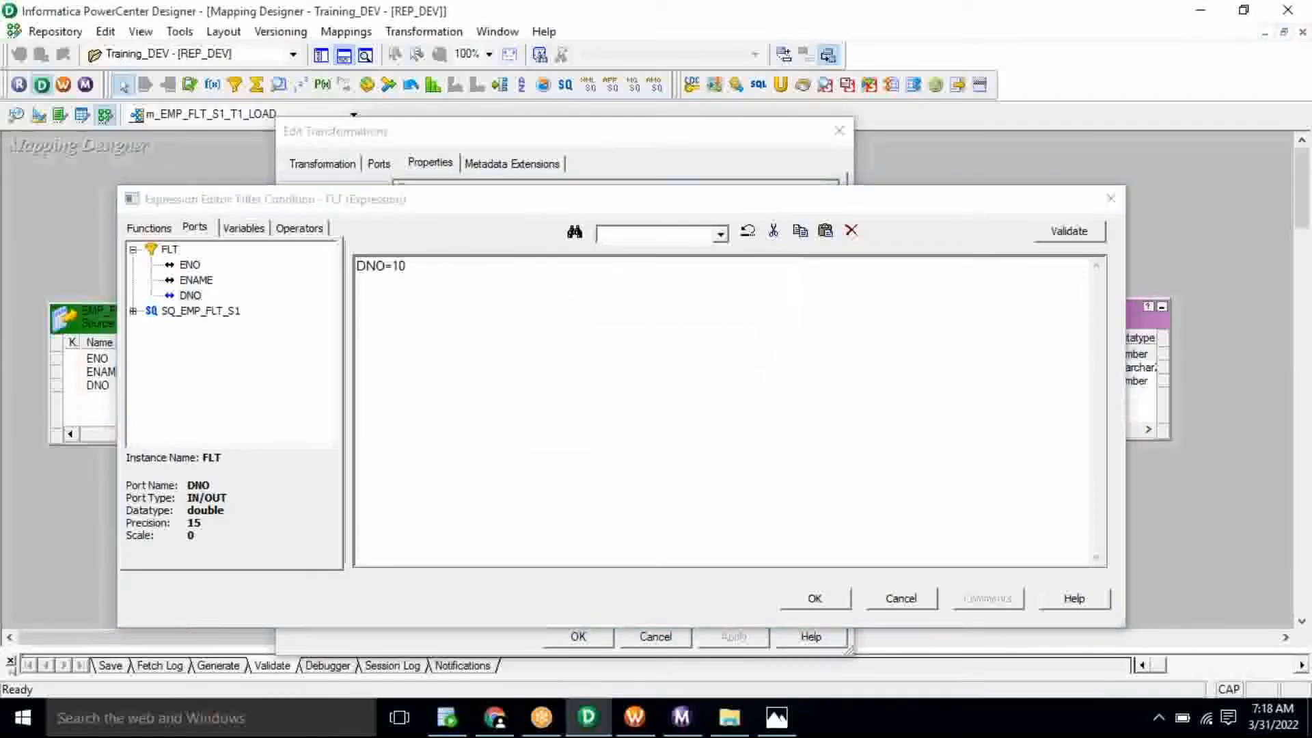
click(830, 606)
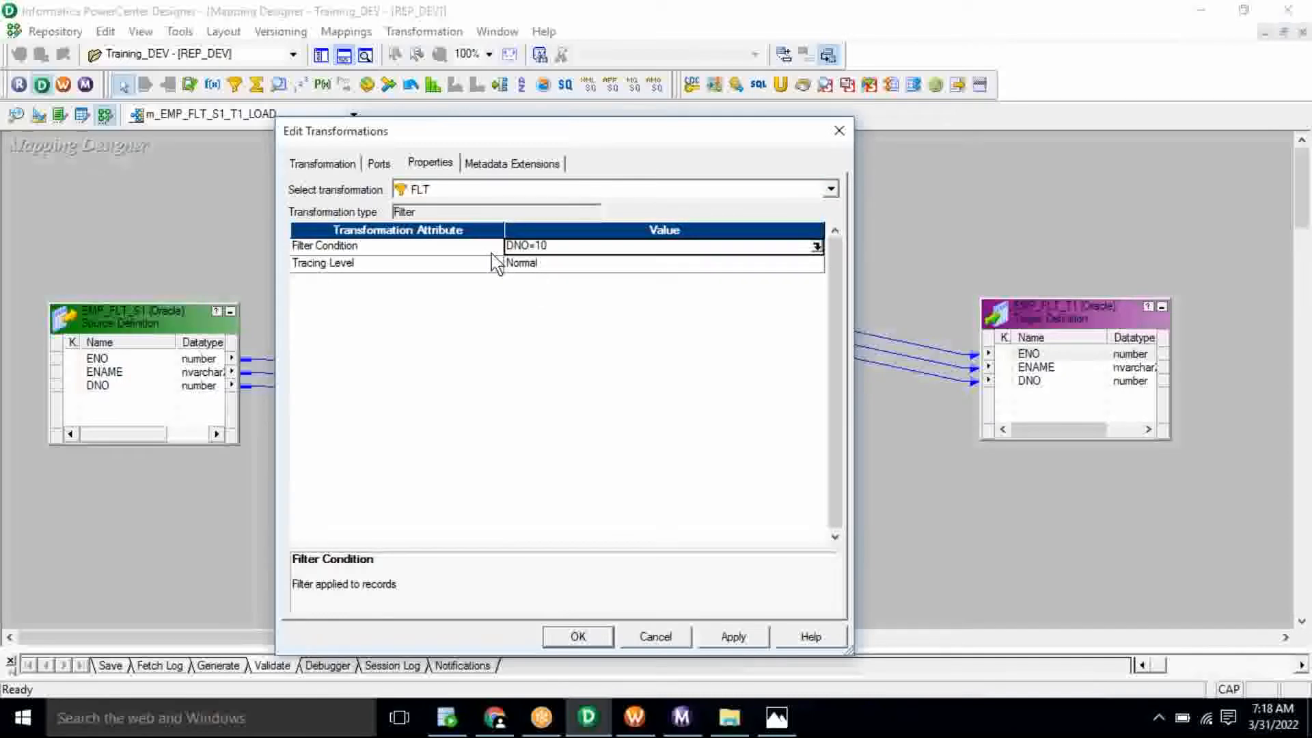
click(550, 250)
click(733, 636)
click(579, 636)
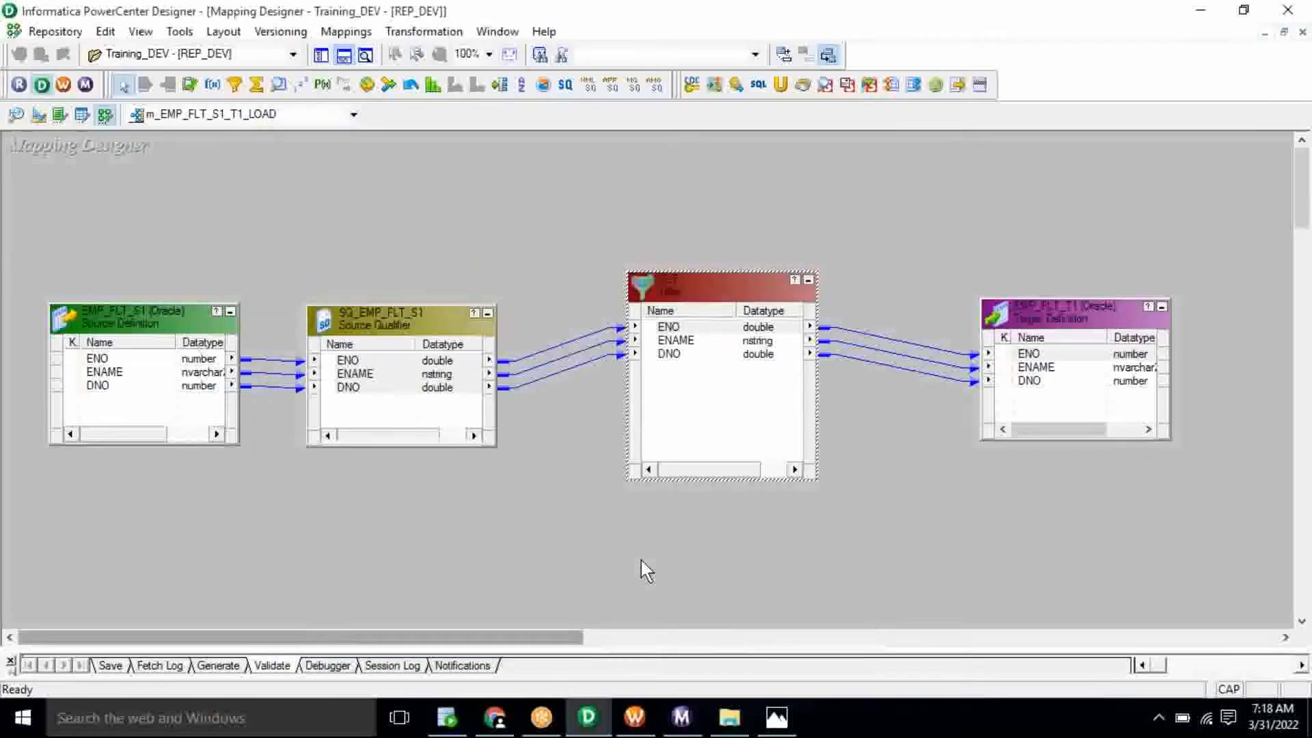
key(ctrl+s)
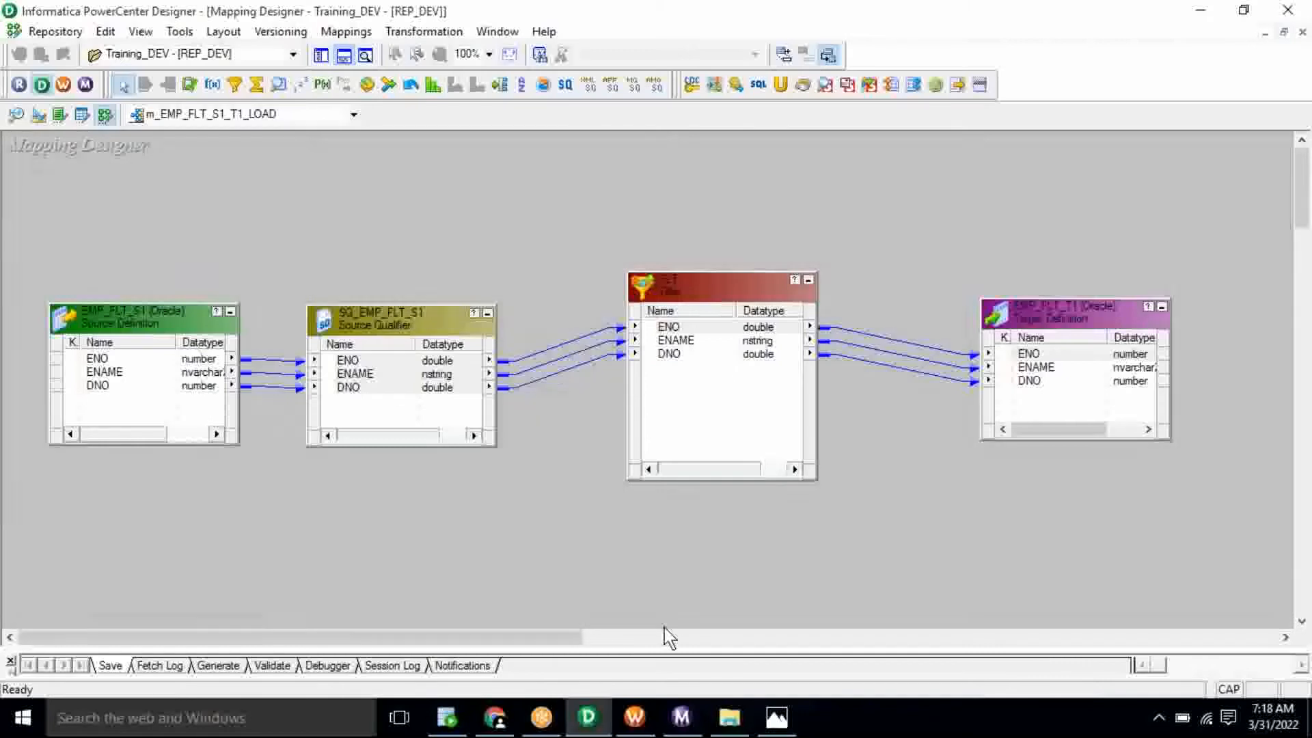
- Compare the EMP_FLT_S1 rows in SQL Developer with the mapping's filter to examine which rows satisfy the condition, returning to PowerCenter Designer
click(453, 728)
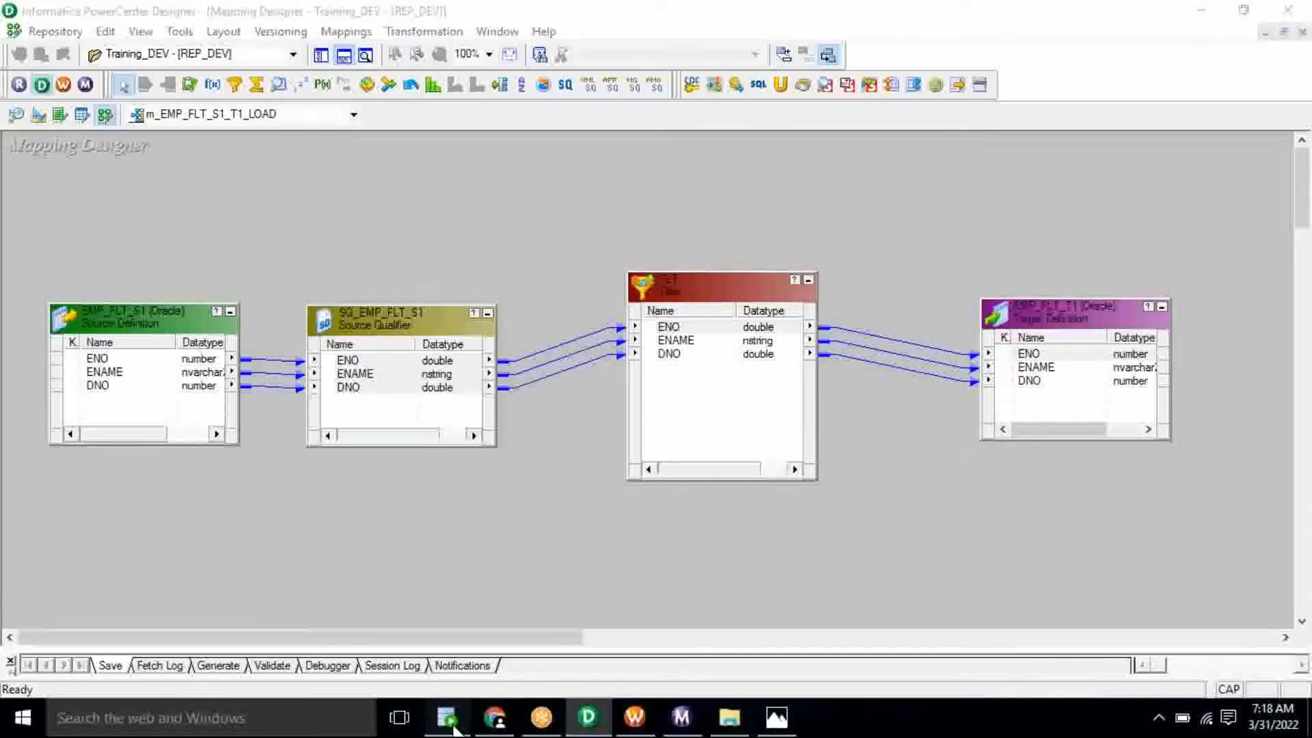
drag(314, 478, 402, 489)
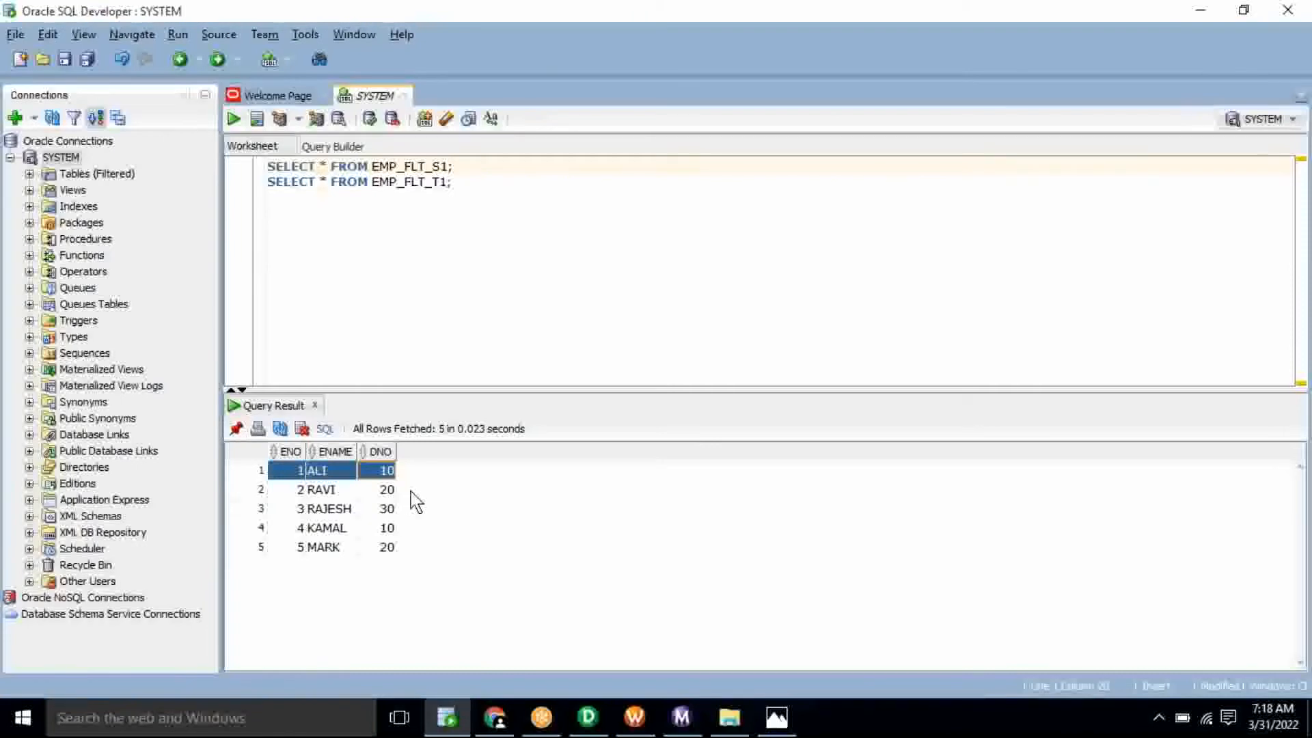
key(alt+Tab)
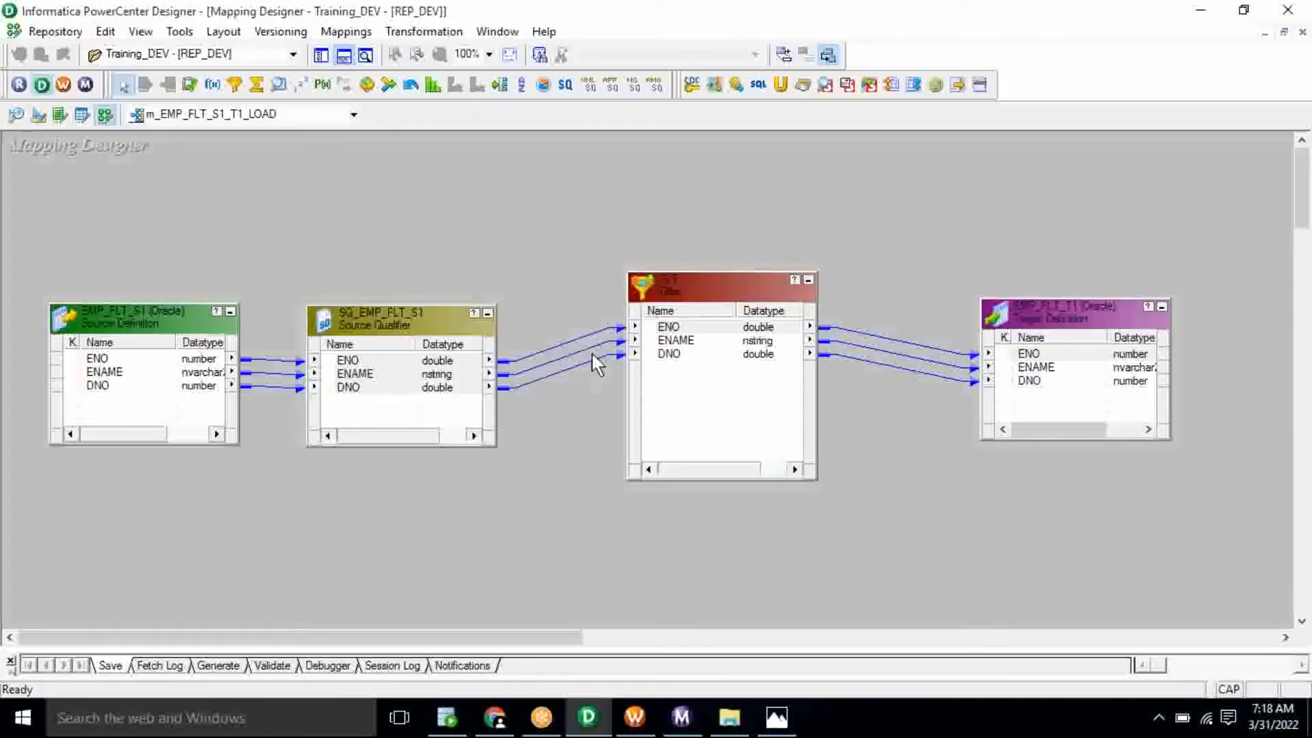
click(674, 331)
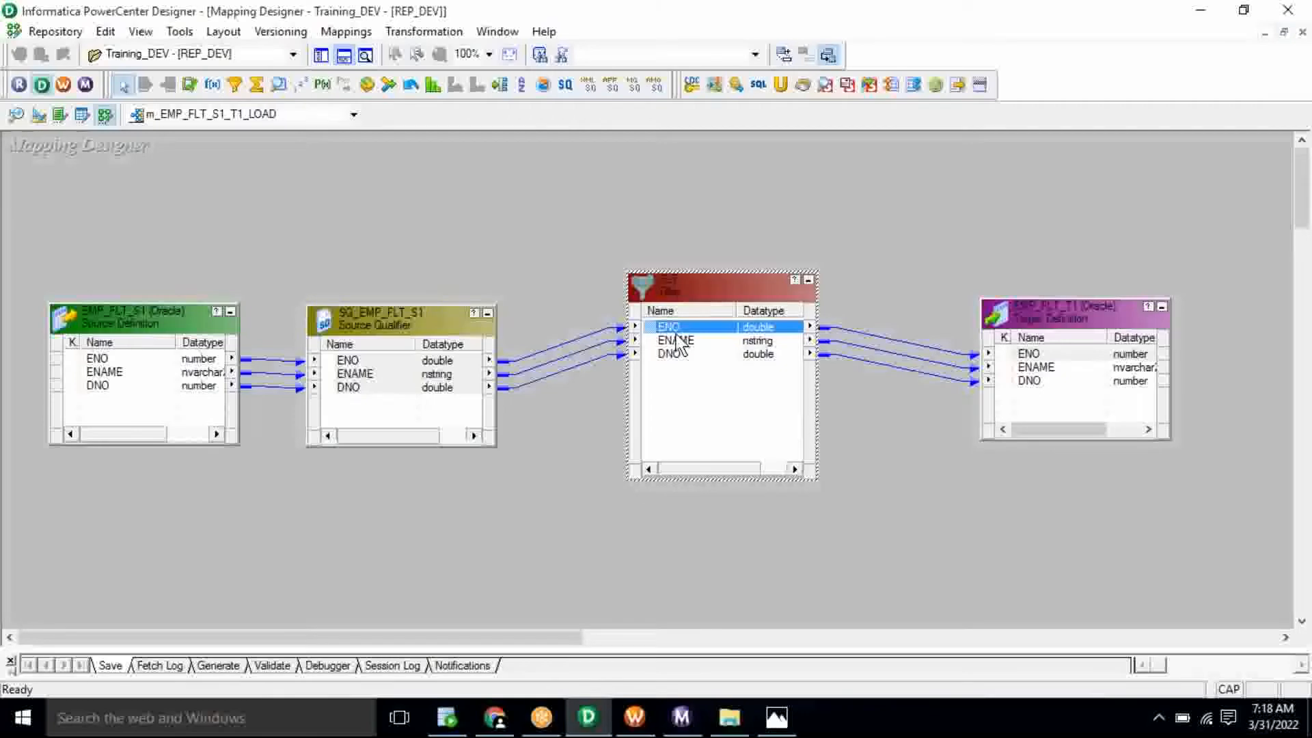
key(alt+Tab)
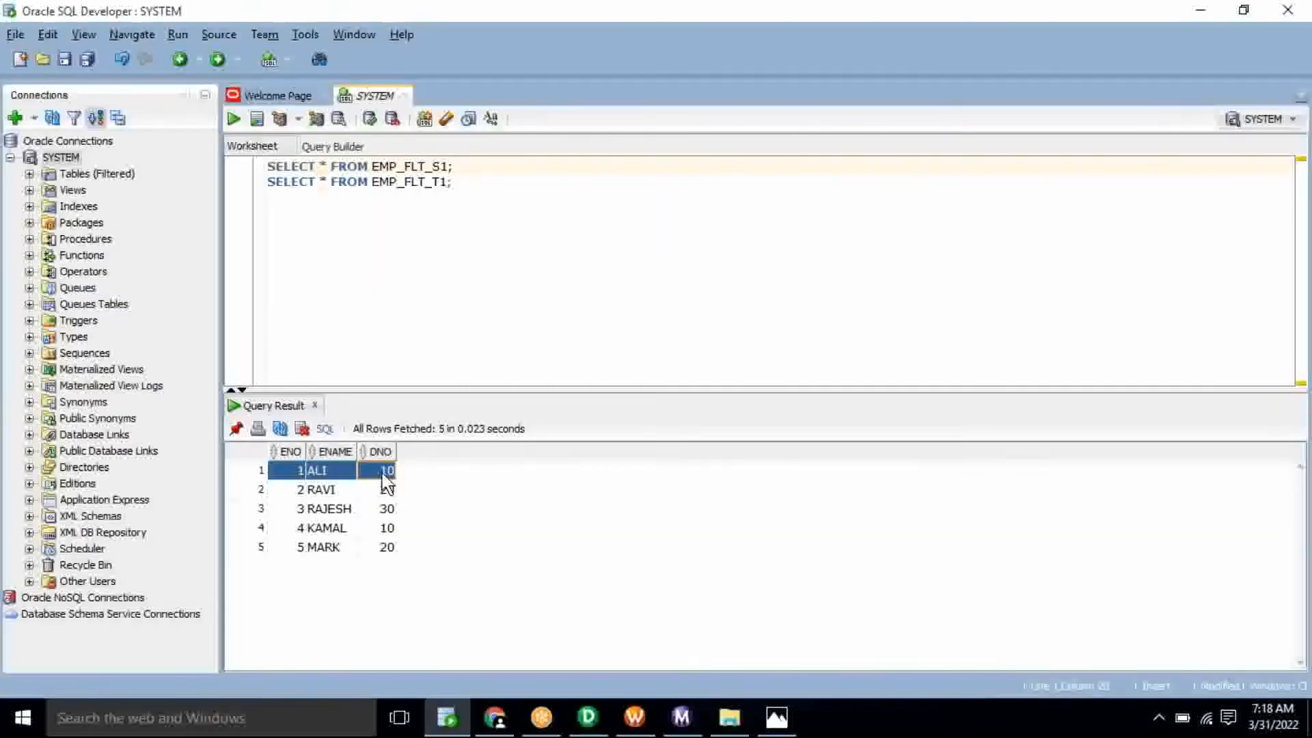
key(alt+Tab)
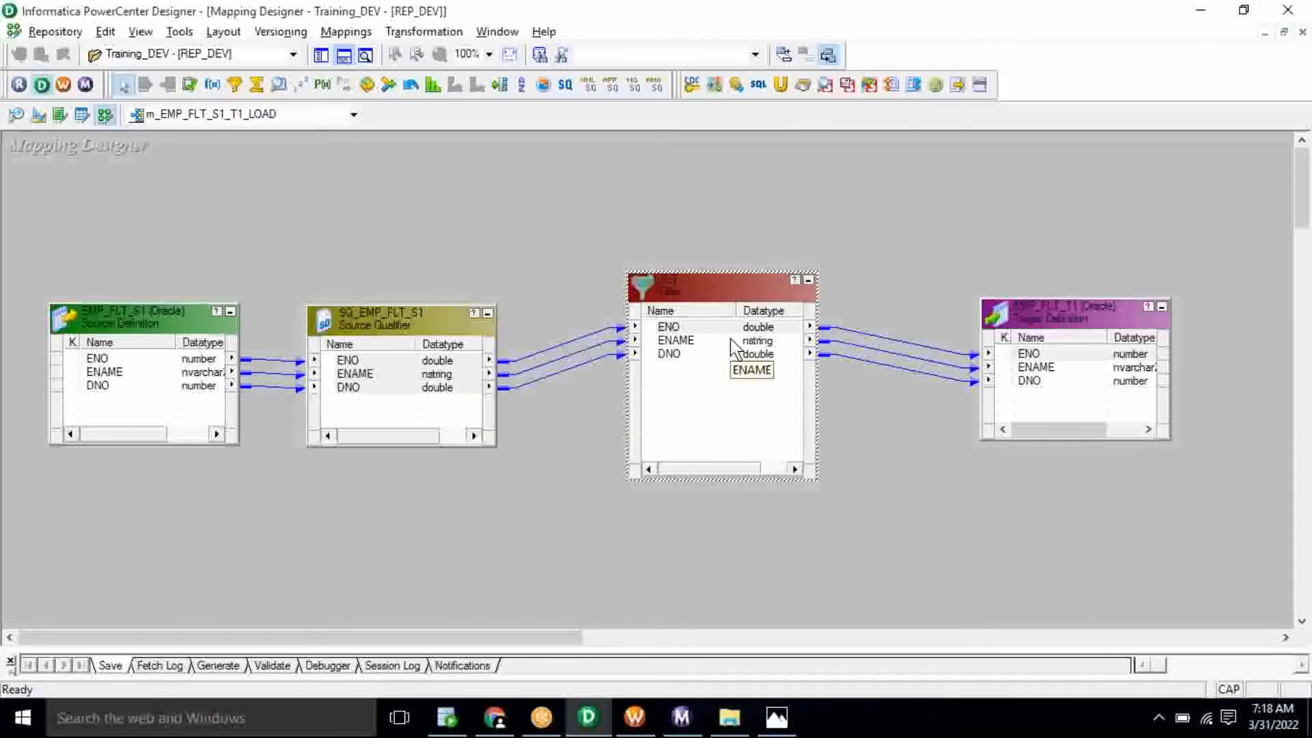
click(731, 339)
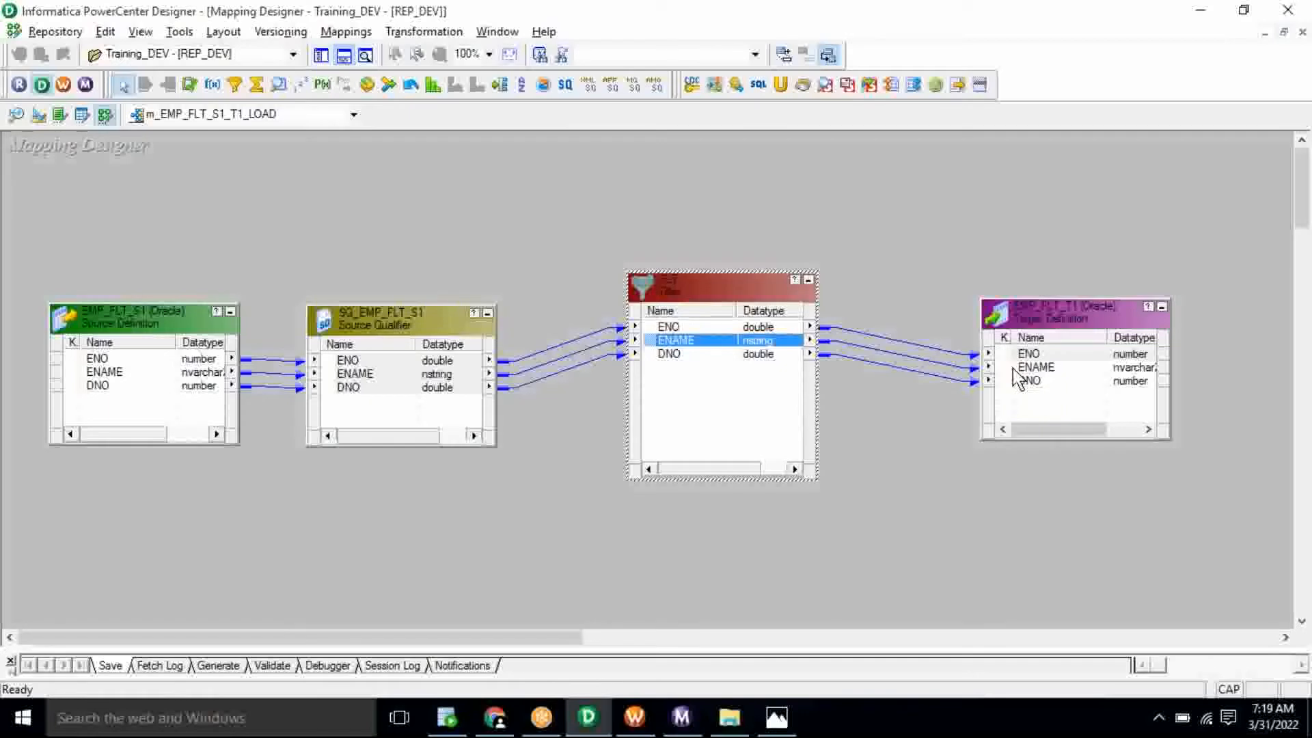
key(alt+Tab)
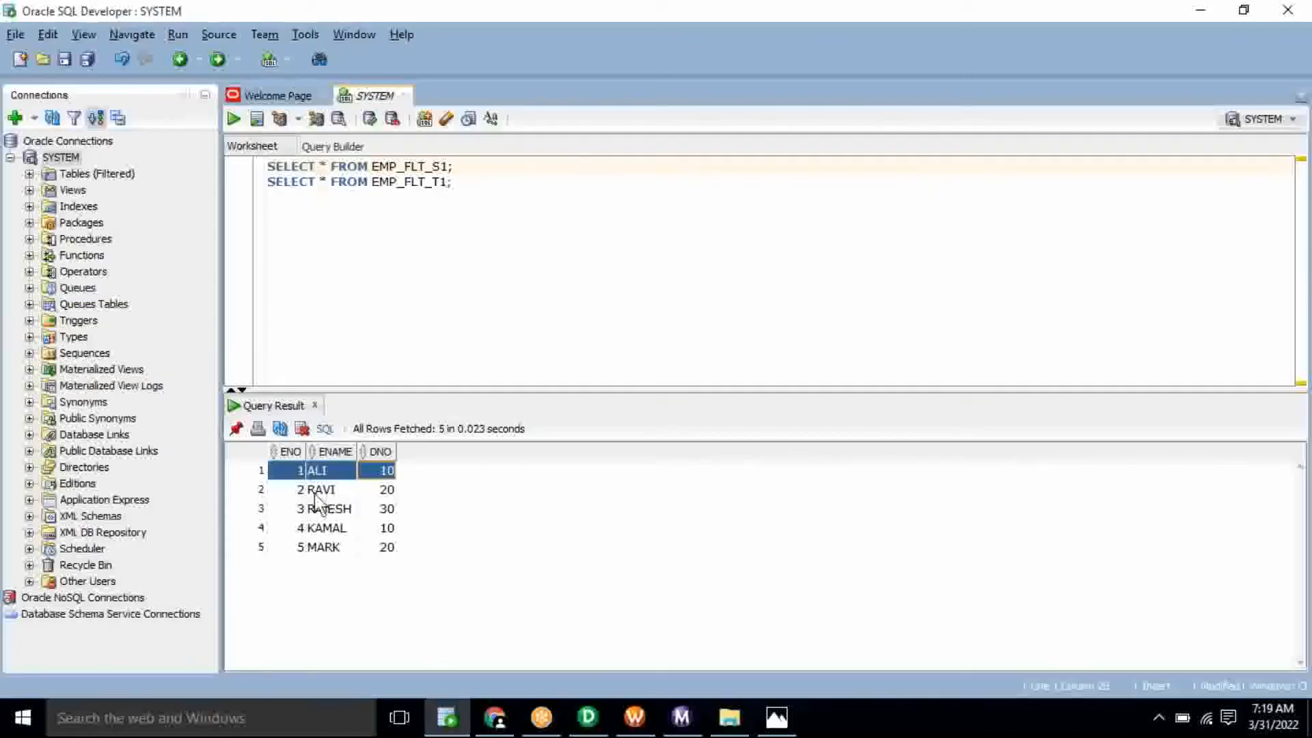
click(380, 495)
key(alt+Tab)
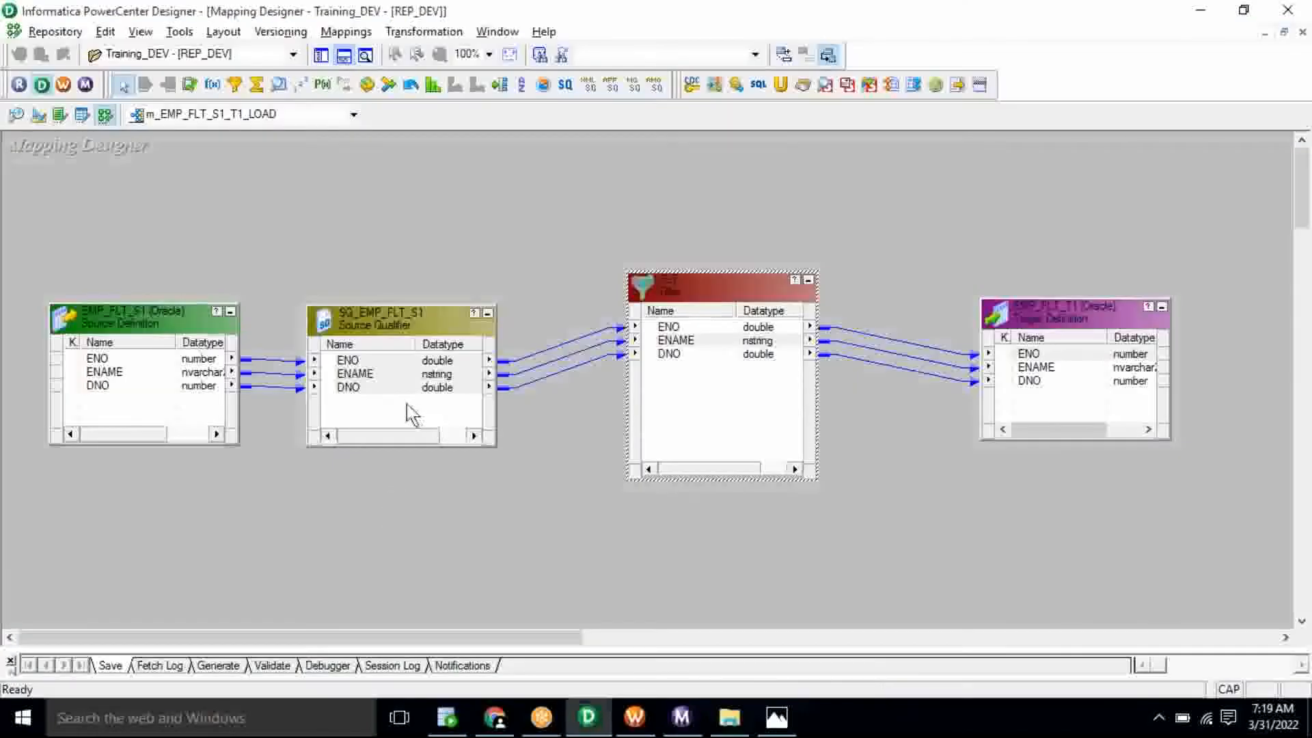
- Review the FLT transformation's filter condition in its properties against the EMP_FLT_S1 rows in SQL Developer, and close the transformation editor
click(662, 368)
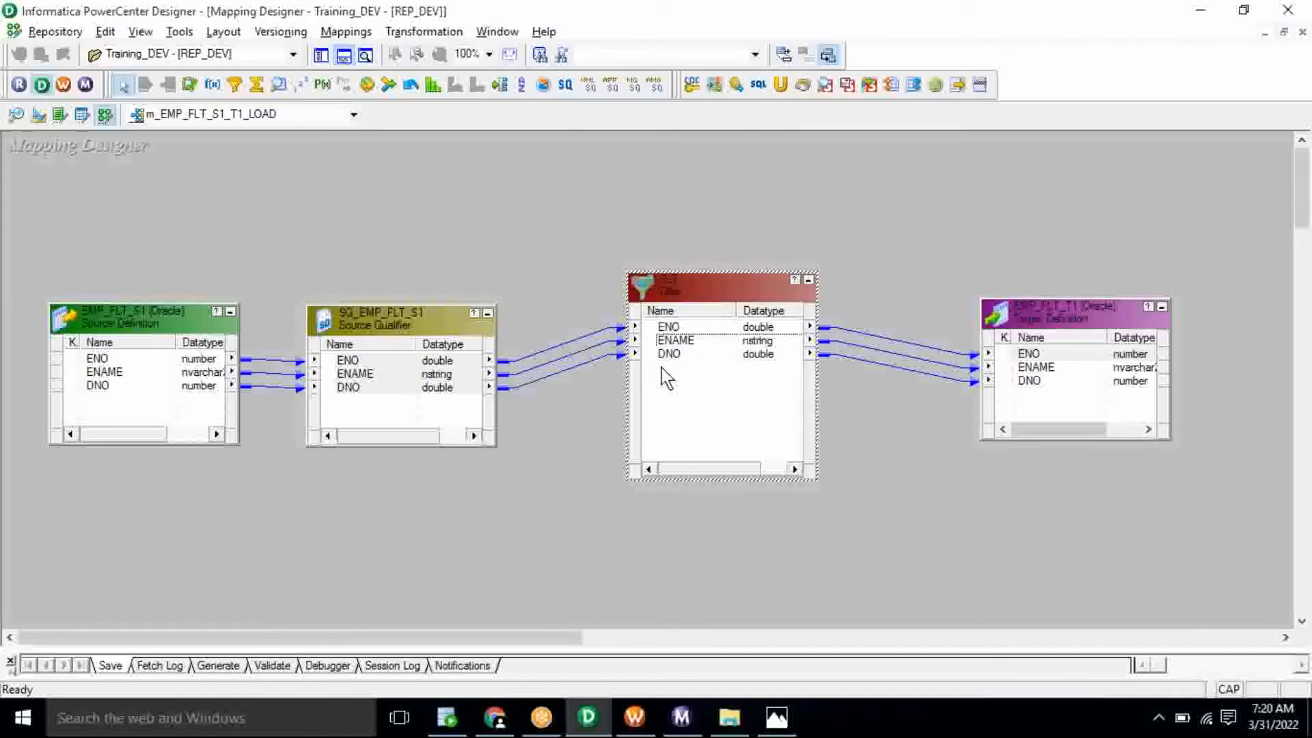
double_click(740, 284)
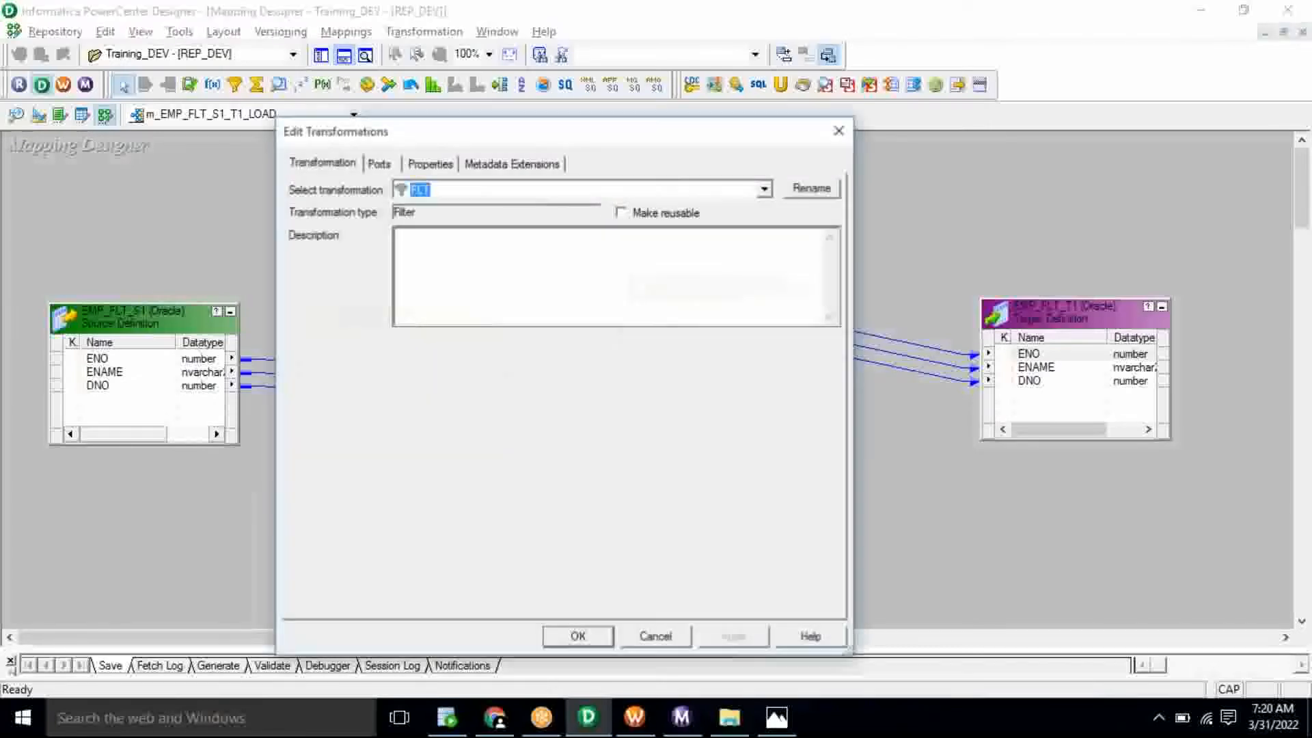
click(430, 164)
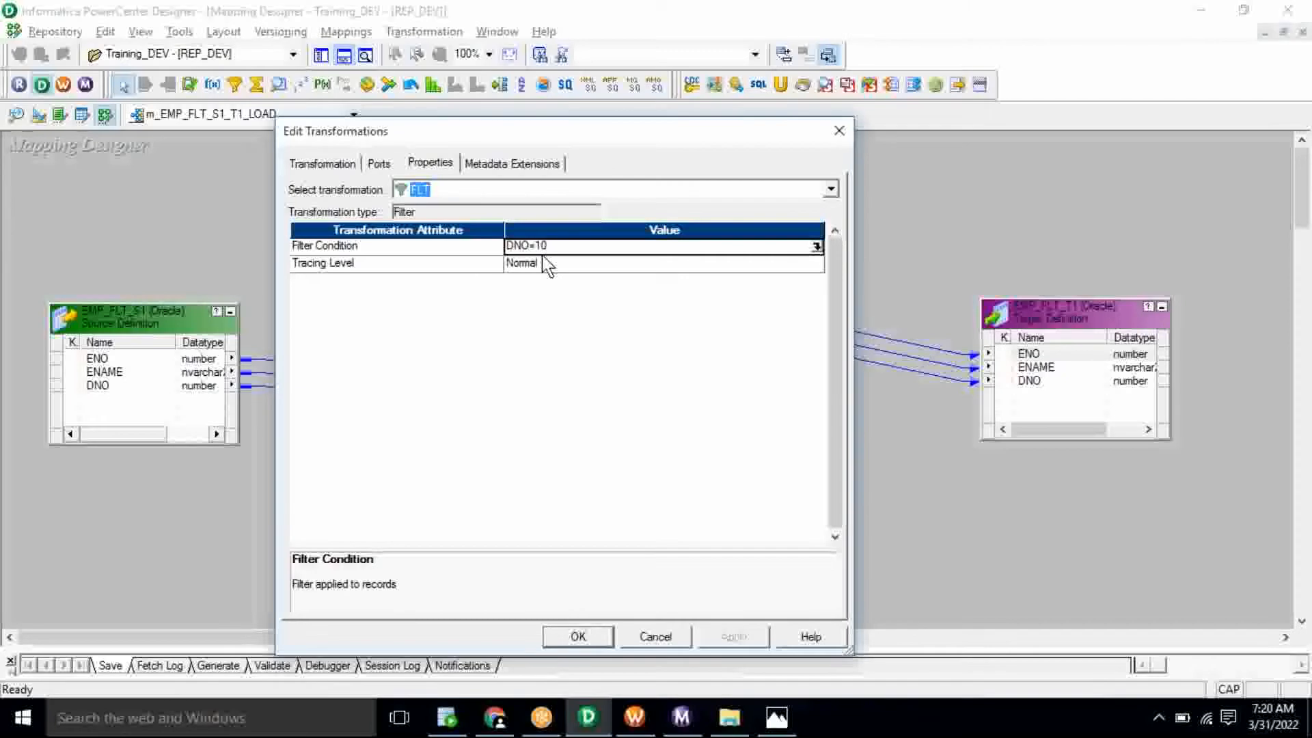
click(451, 715)
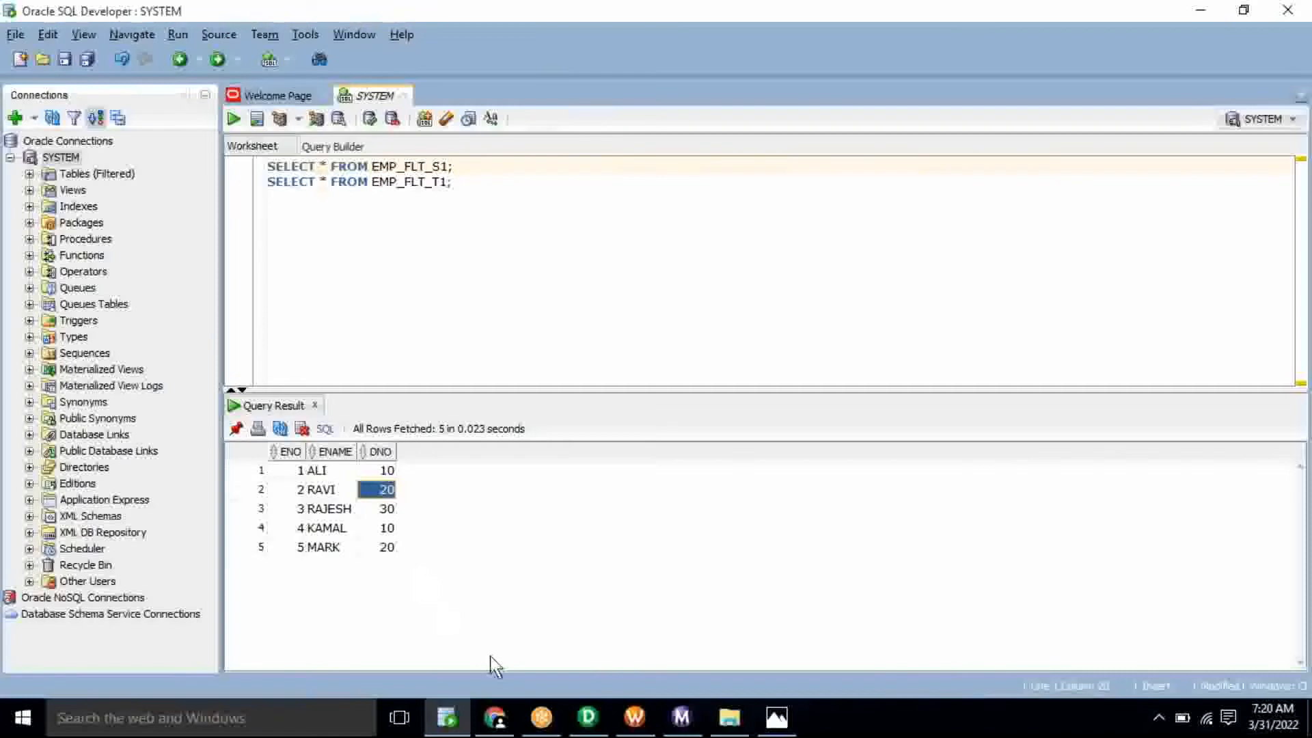
click(602, 721)
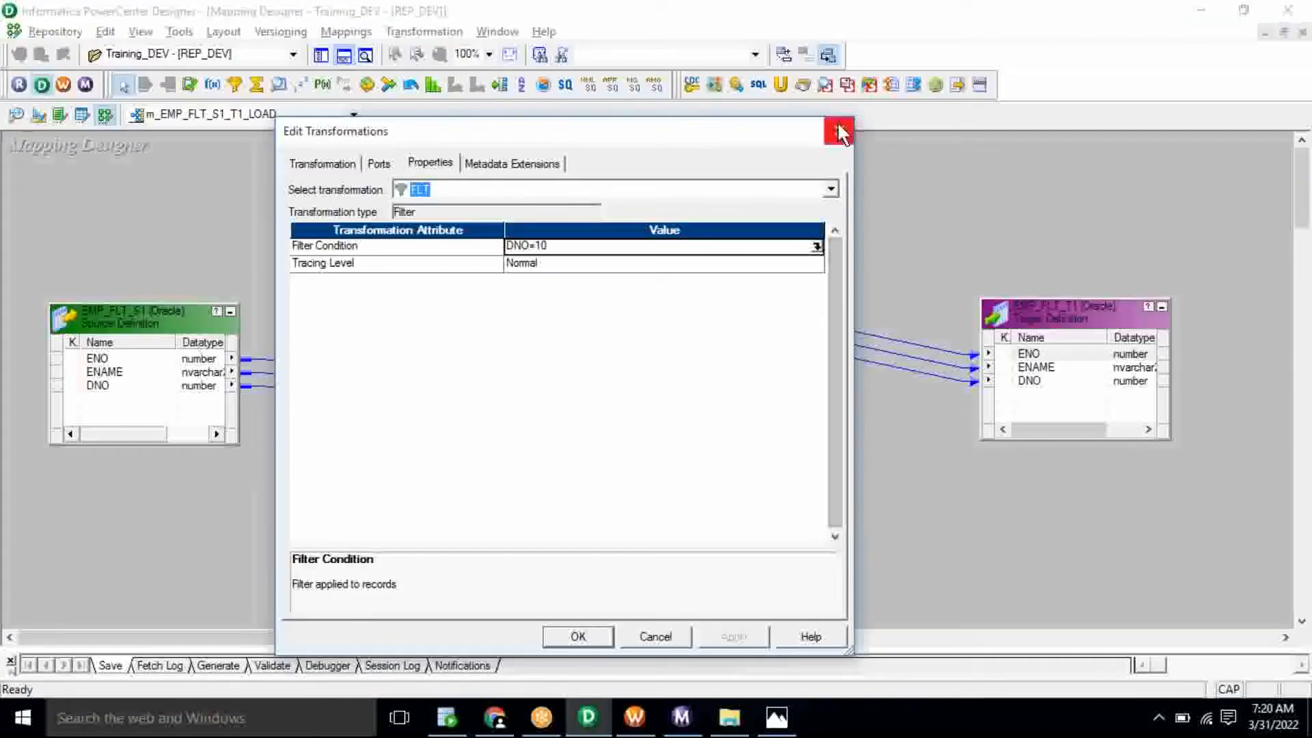
key(Return)
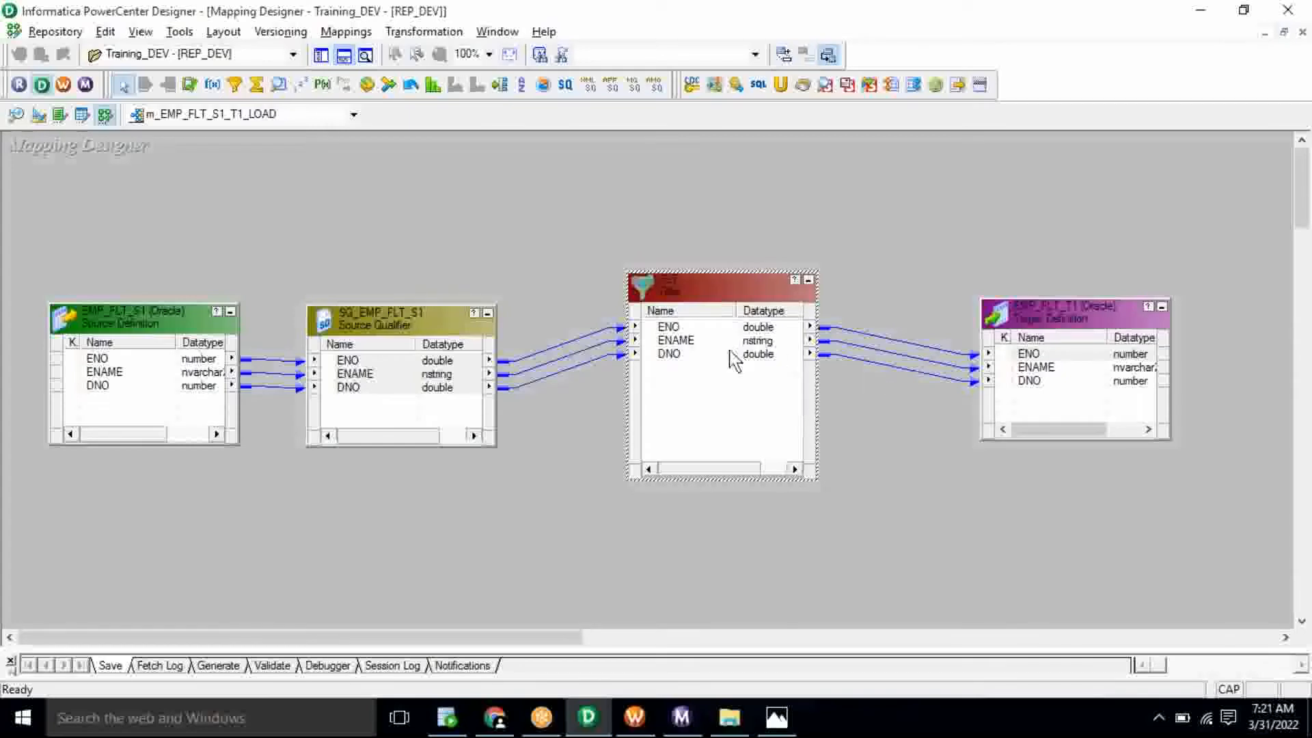
- Examine the DNO values of rows 3, 4 and 5 in SQL Developer against the filter's data flow in PowerCenter Designer
key(alt+Tab)
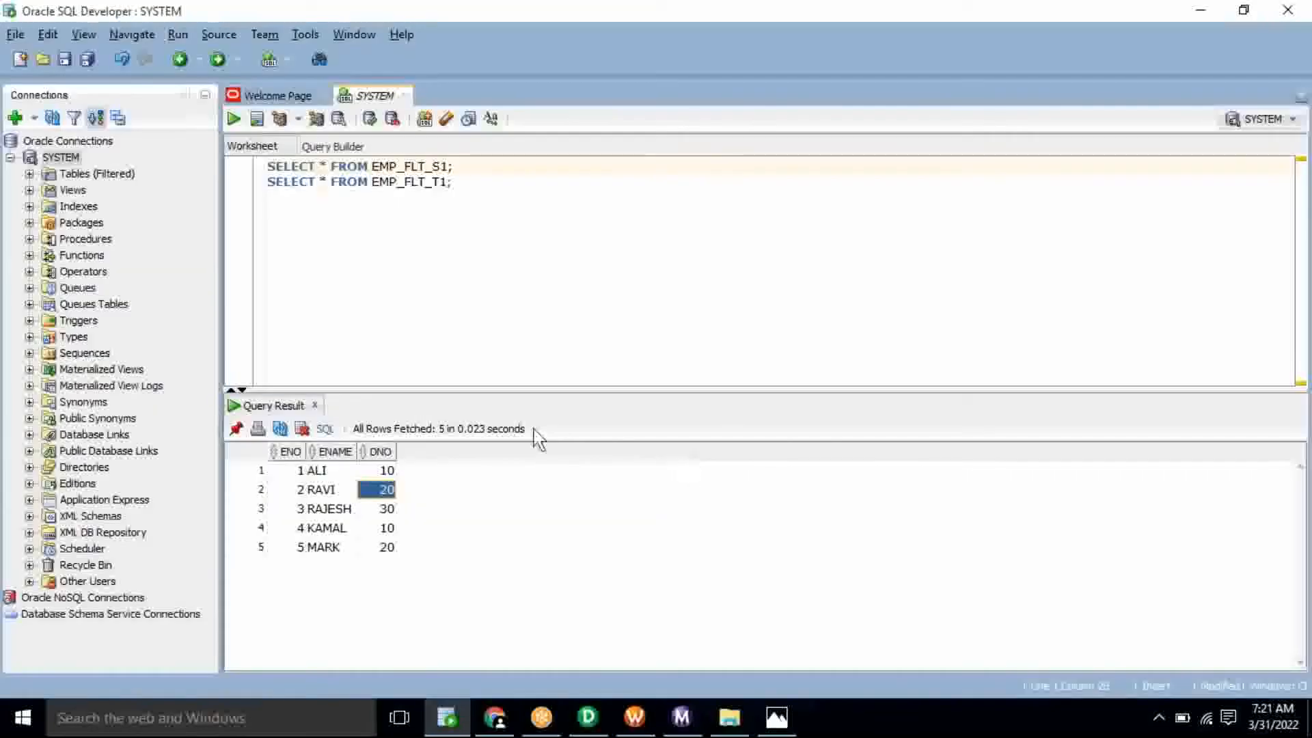
click(381, 513)
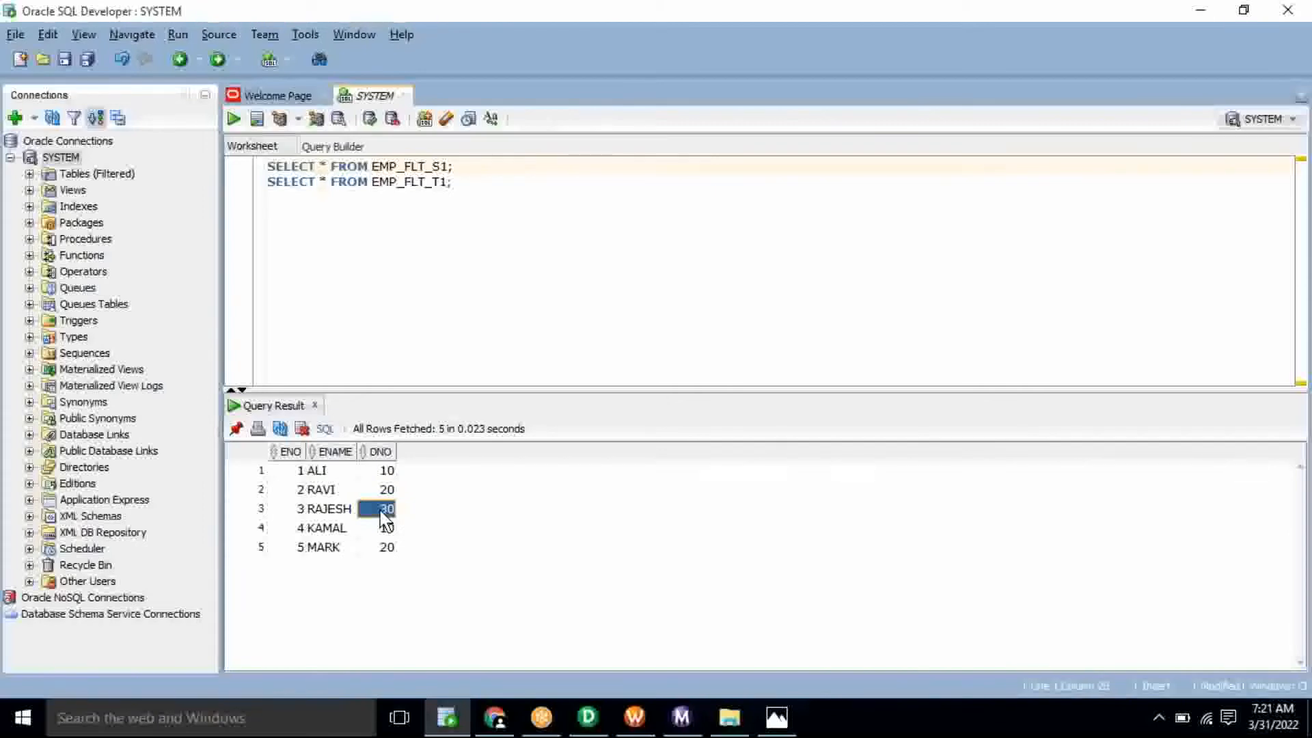
key(alt+Tab)
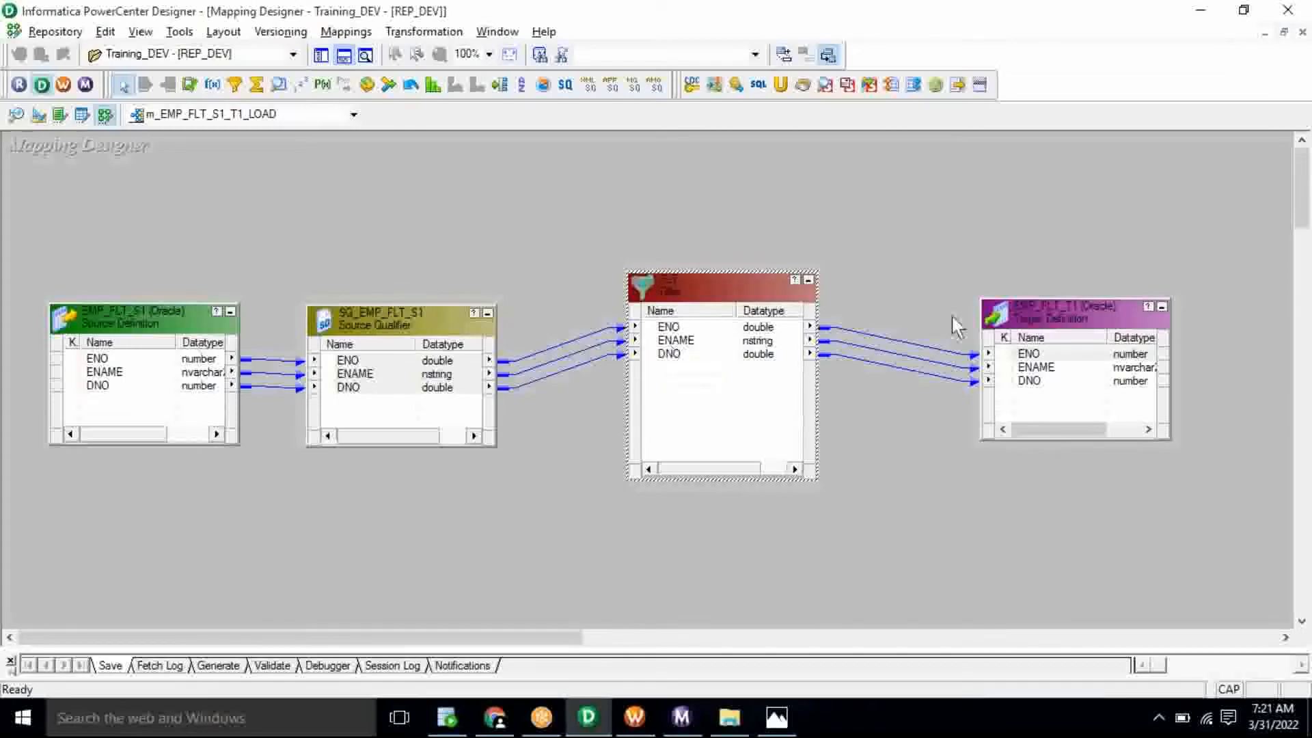
click(697, 327)
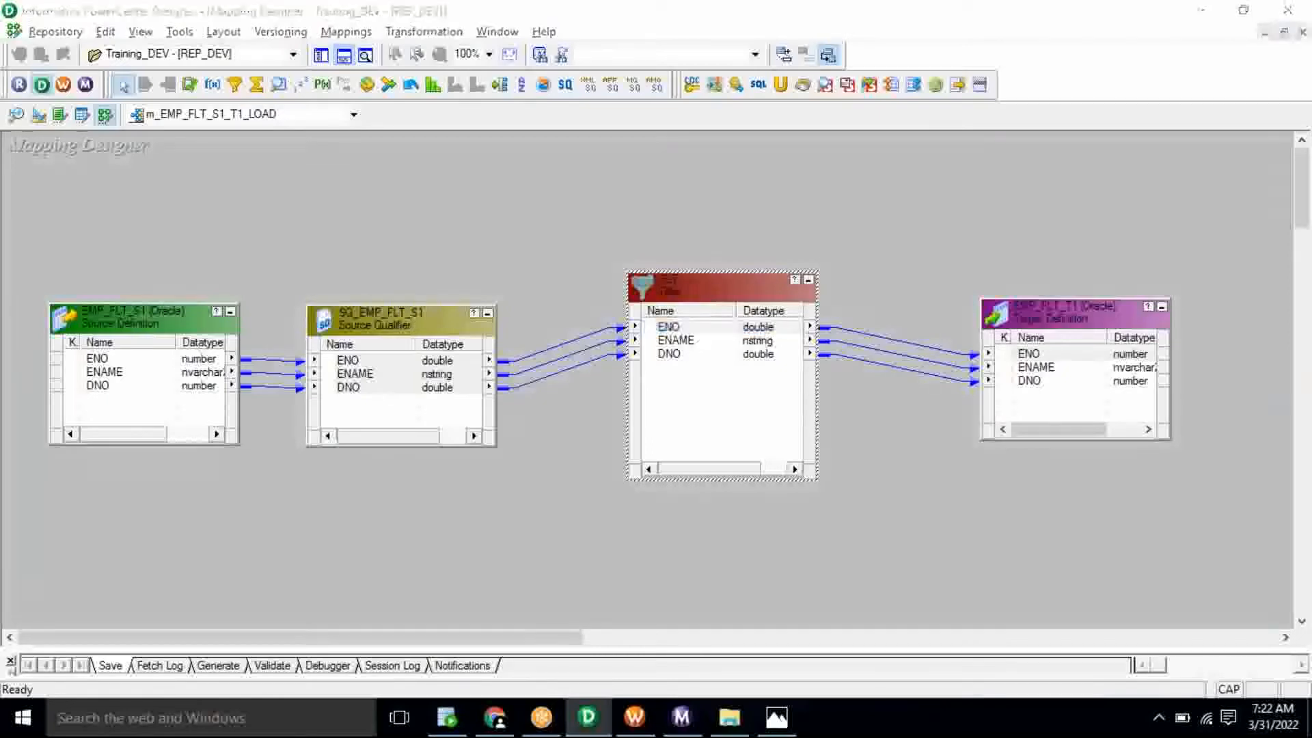
key(alt+Tab)
click(383, 533)
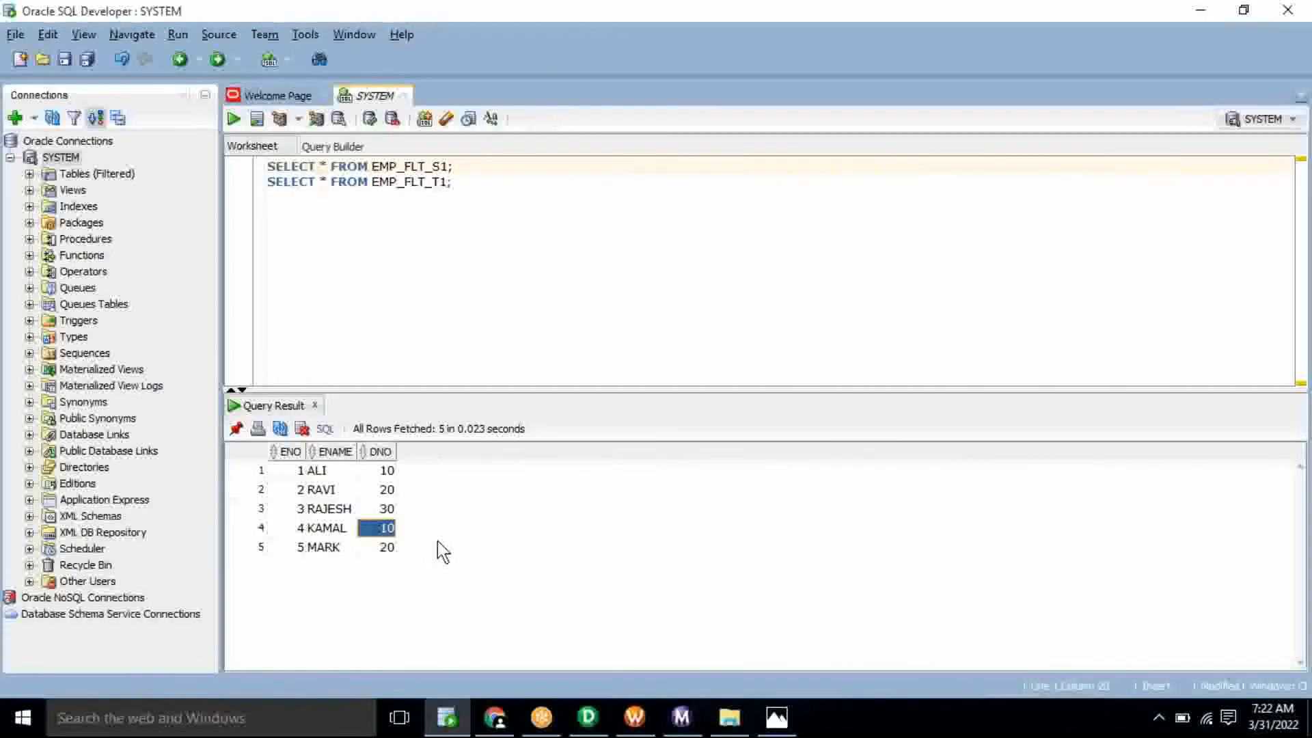
key(alt+Tab)
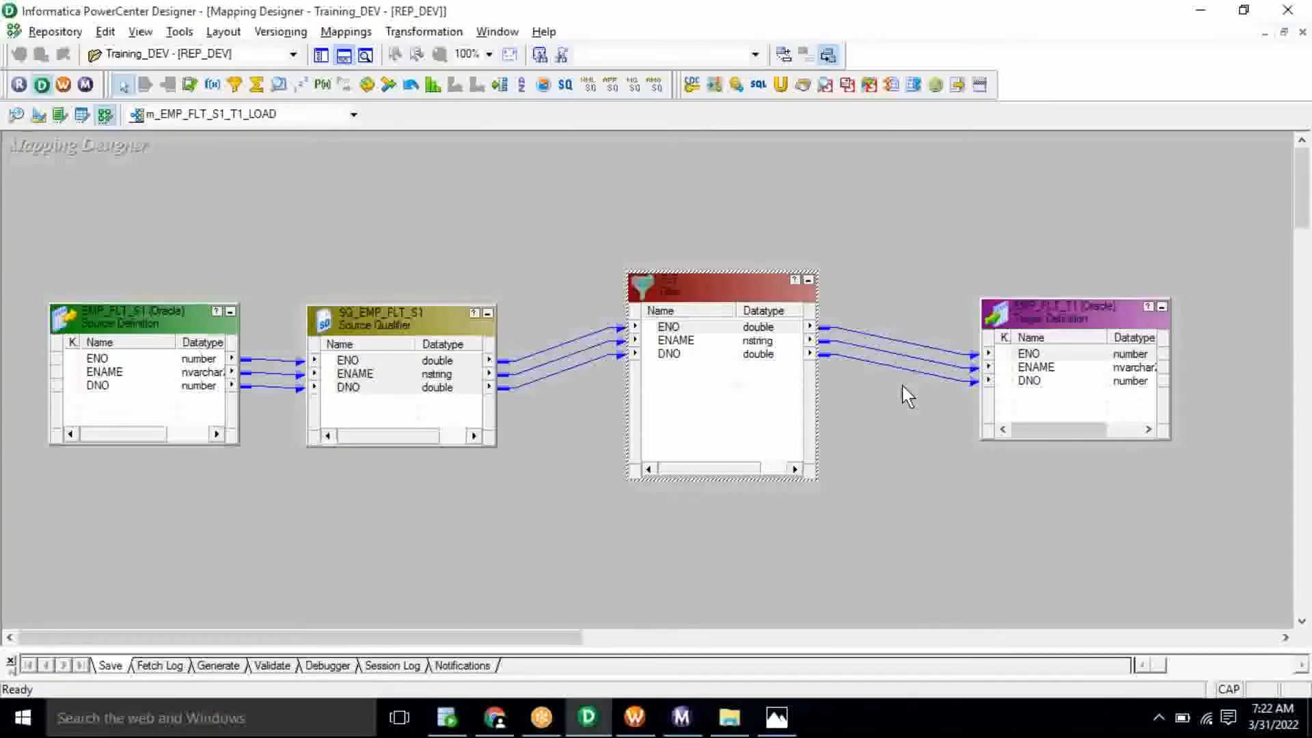
key(alt+Tab)
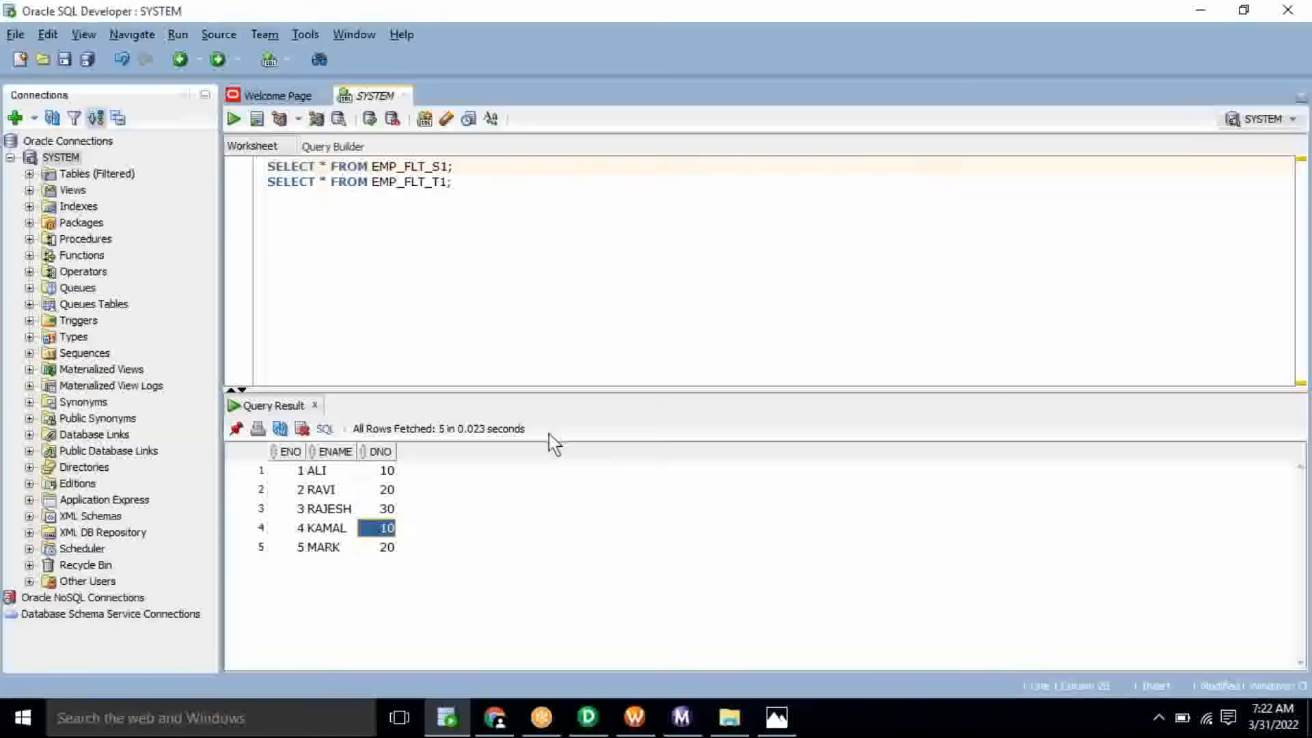
click(375, 556)
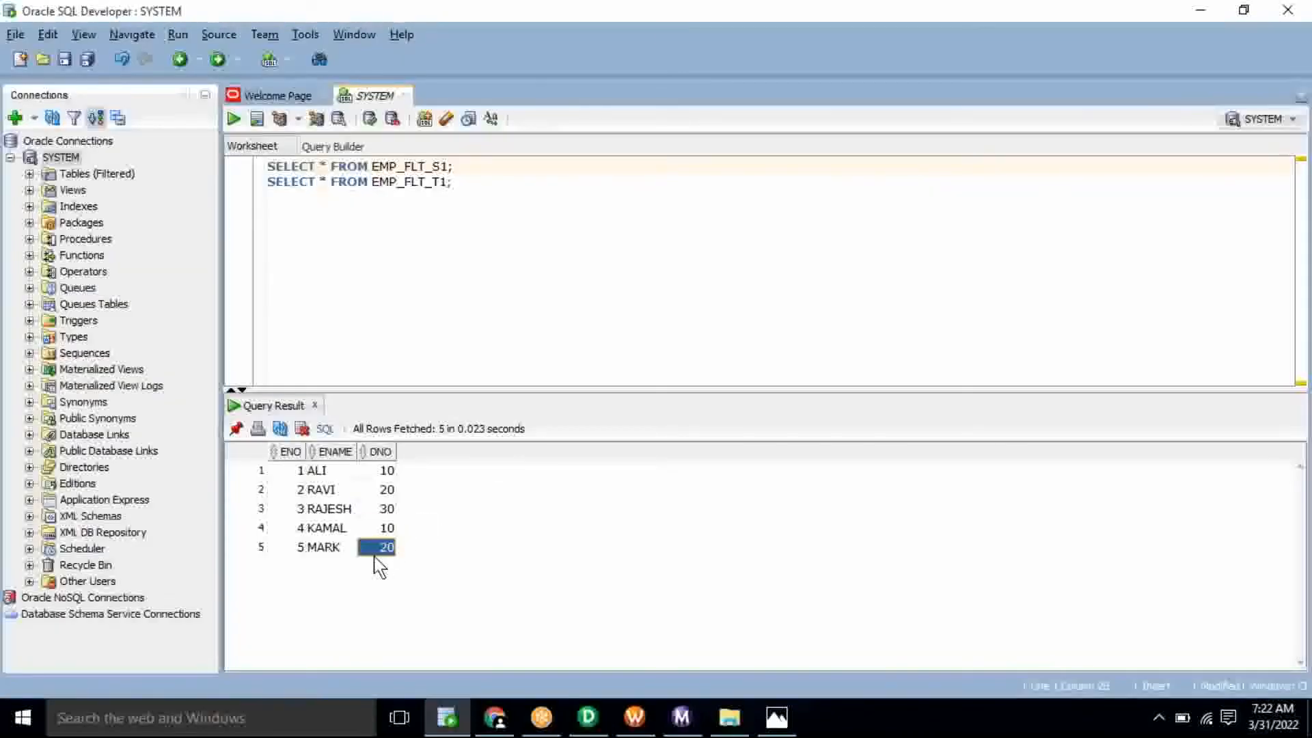
key(alt+Tab)
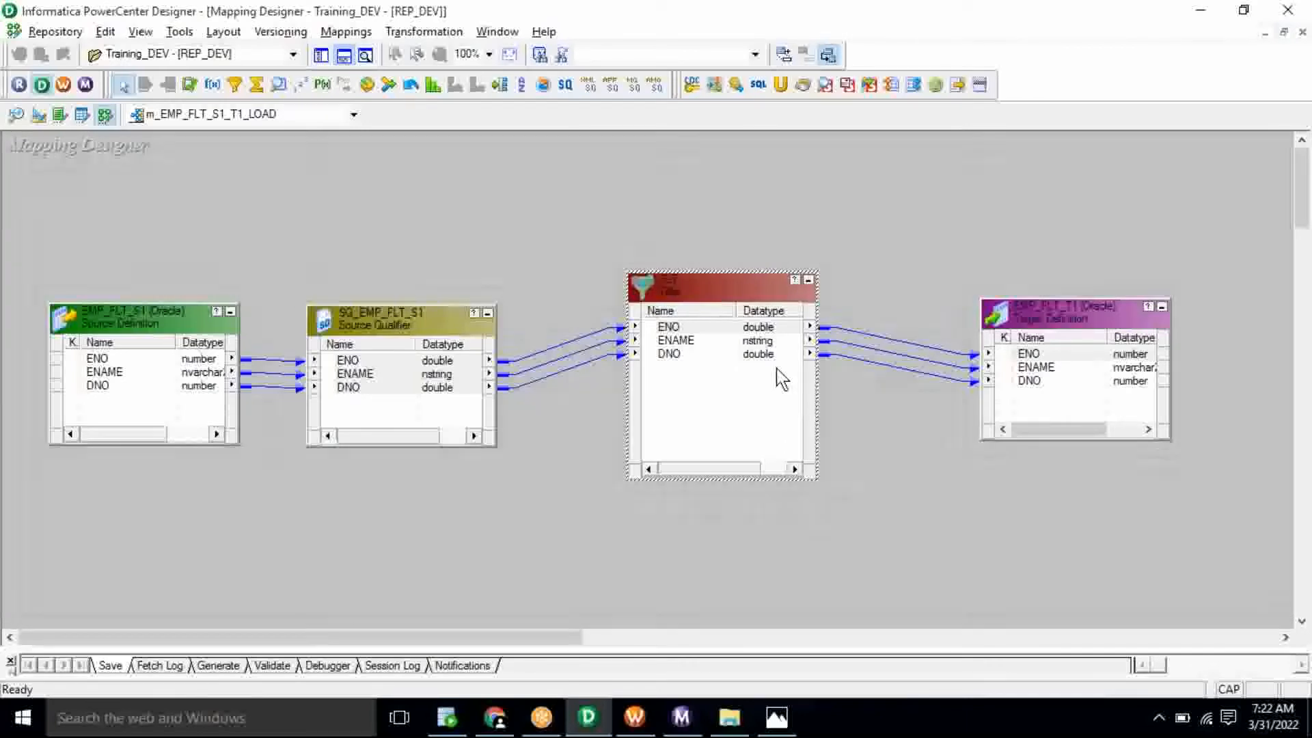
- Save the mapping and clear the Task Developer workspace in PowerCenter Workflow Manager
key(ctrl+s)
click(854, 425)
click(634, 717)
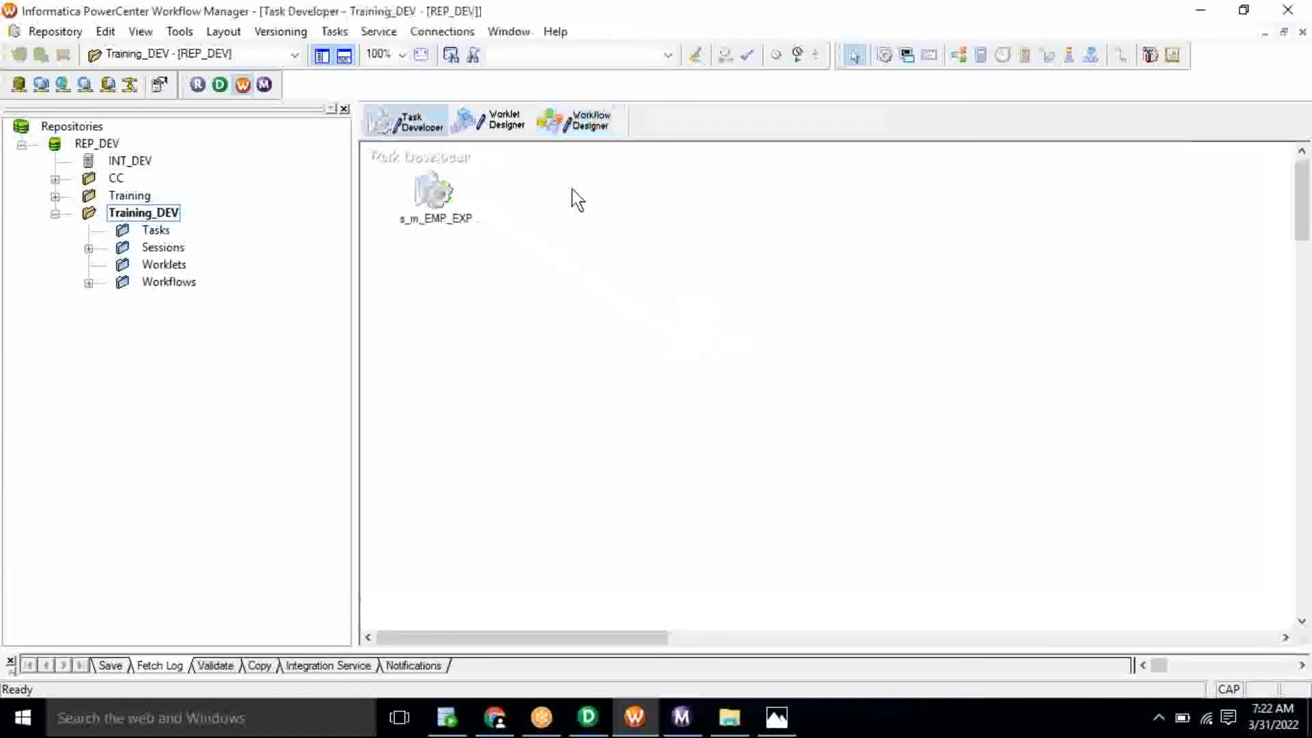
right_click(572, 190)
click(613, 221)
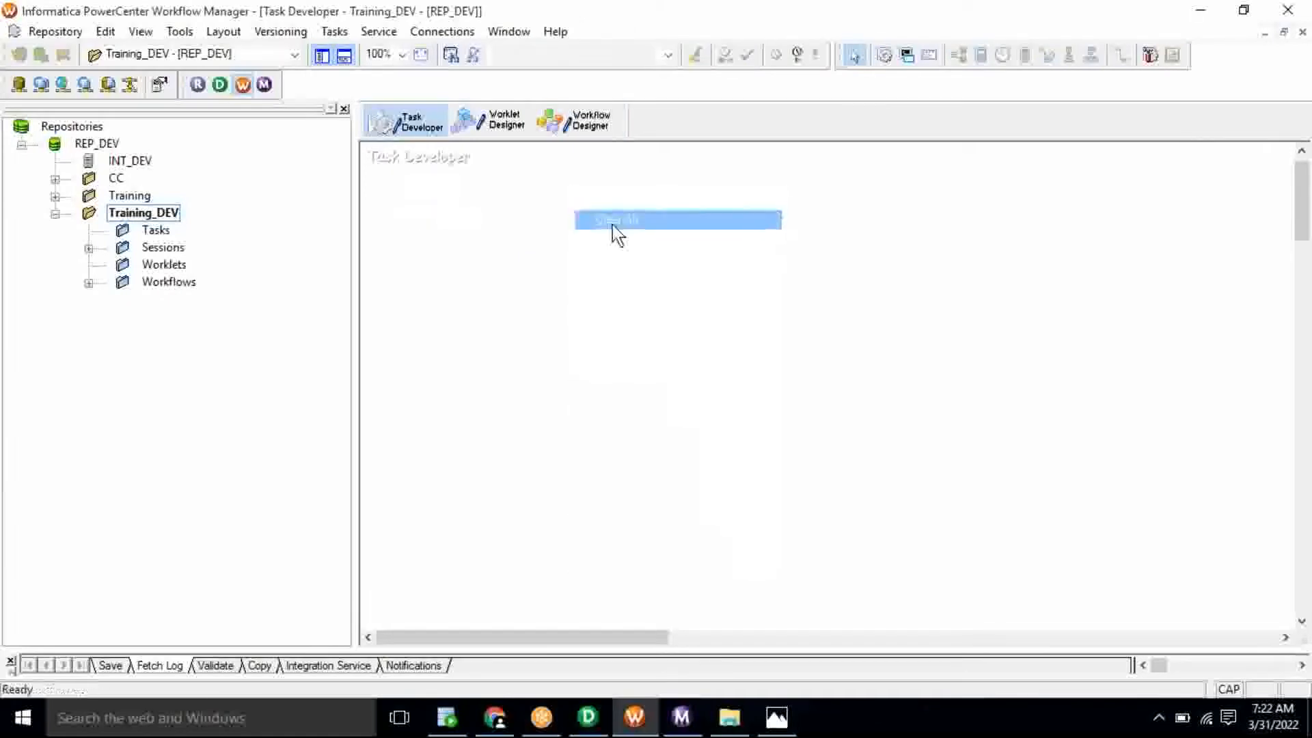
- Begin a new Session task in Task Developer with the name prefix s_
click(334, 31)
click(360, 52)
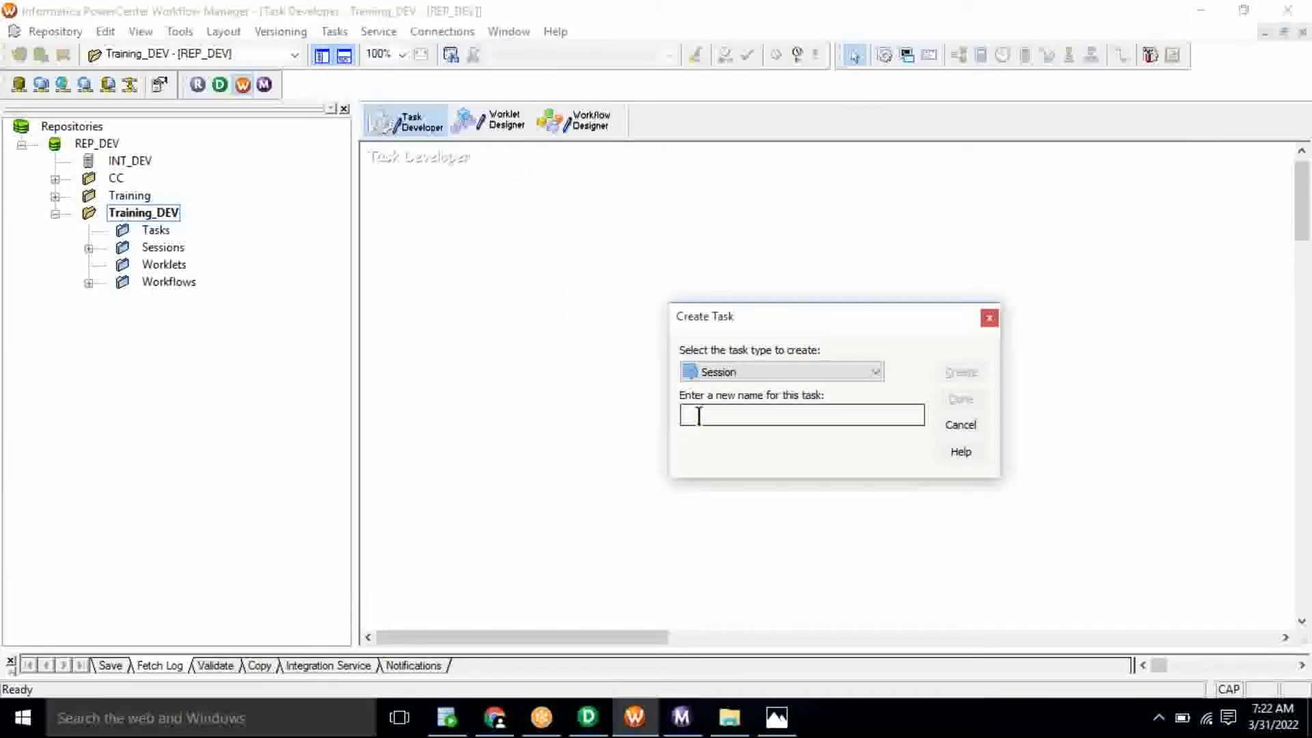
text(s_system)
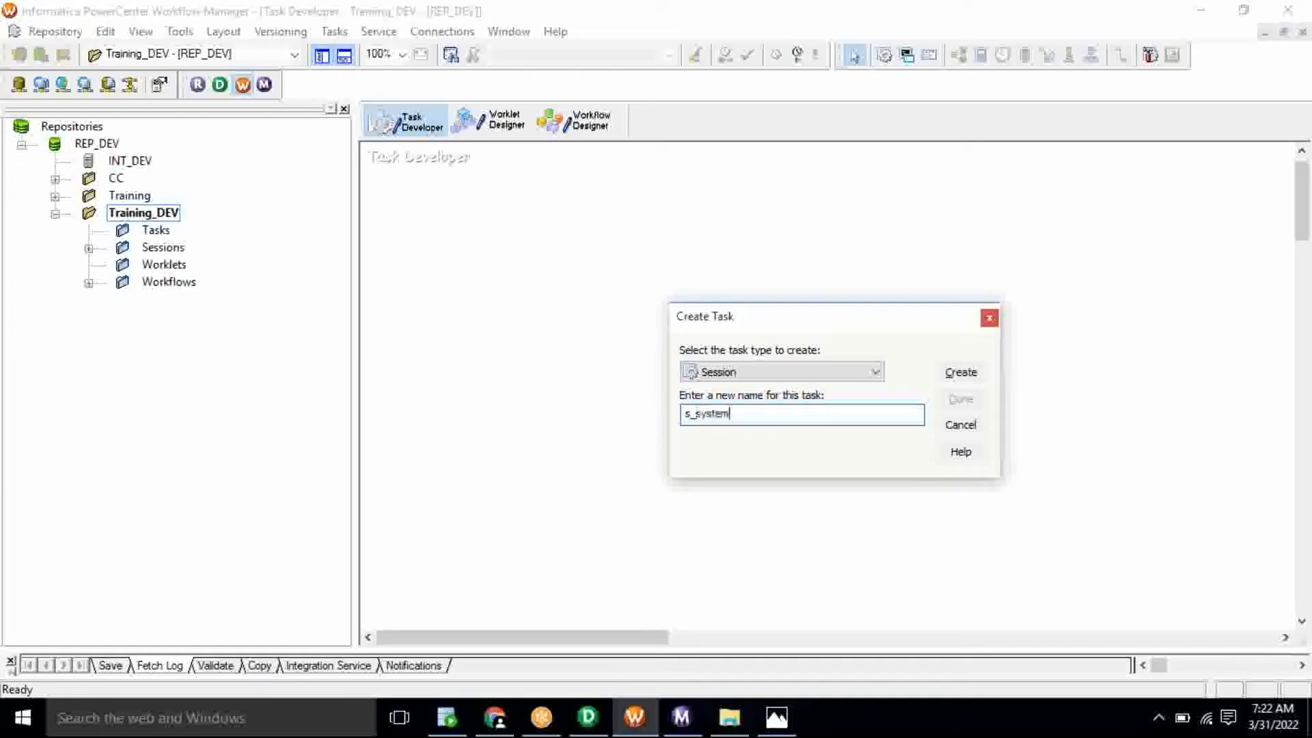
key(BackSpace)
key(BackSpace)
key(BackSpace)
key(BackSpace)
key(BackSpace)
key(BackSpace)
- Copy the mapping name m_EMP_FLT_S1_T1_LOAD from PowerCenter Designer and append it to the new session's name in Workflow Manager
key(alt+Tab)
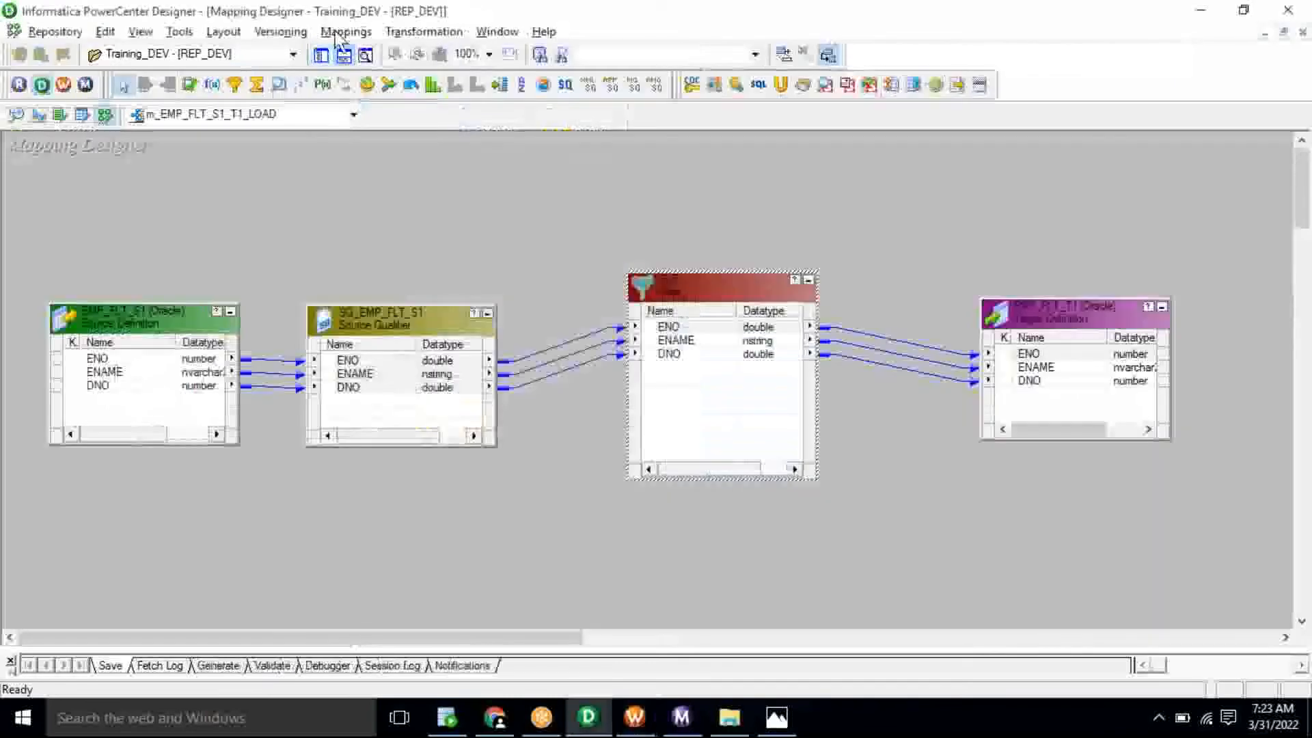
click(345, 35)
click(378, 89)
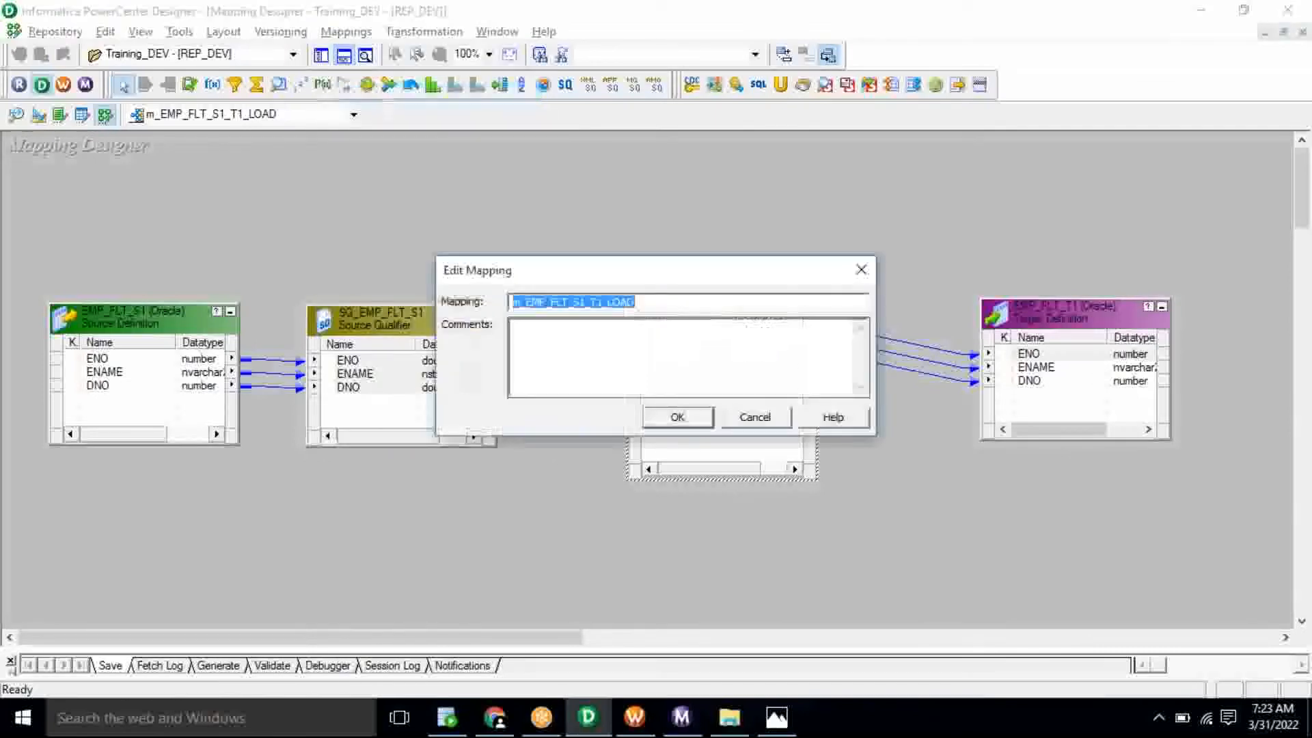
right_click(567, 302)
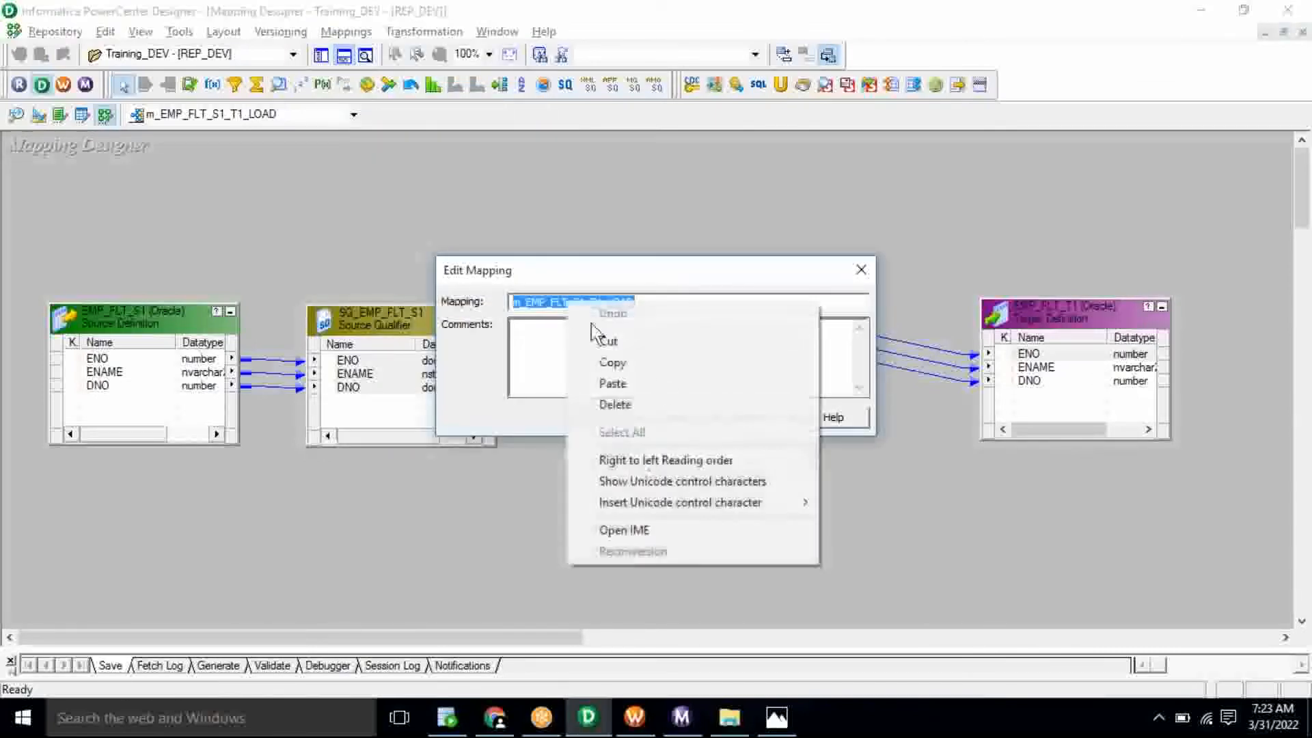
click(574, 363)
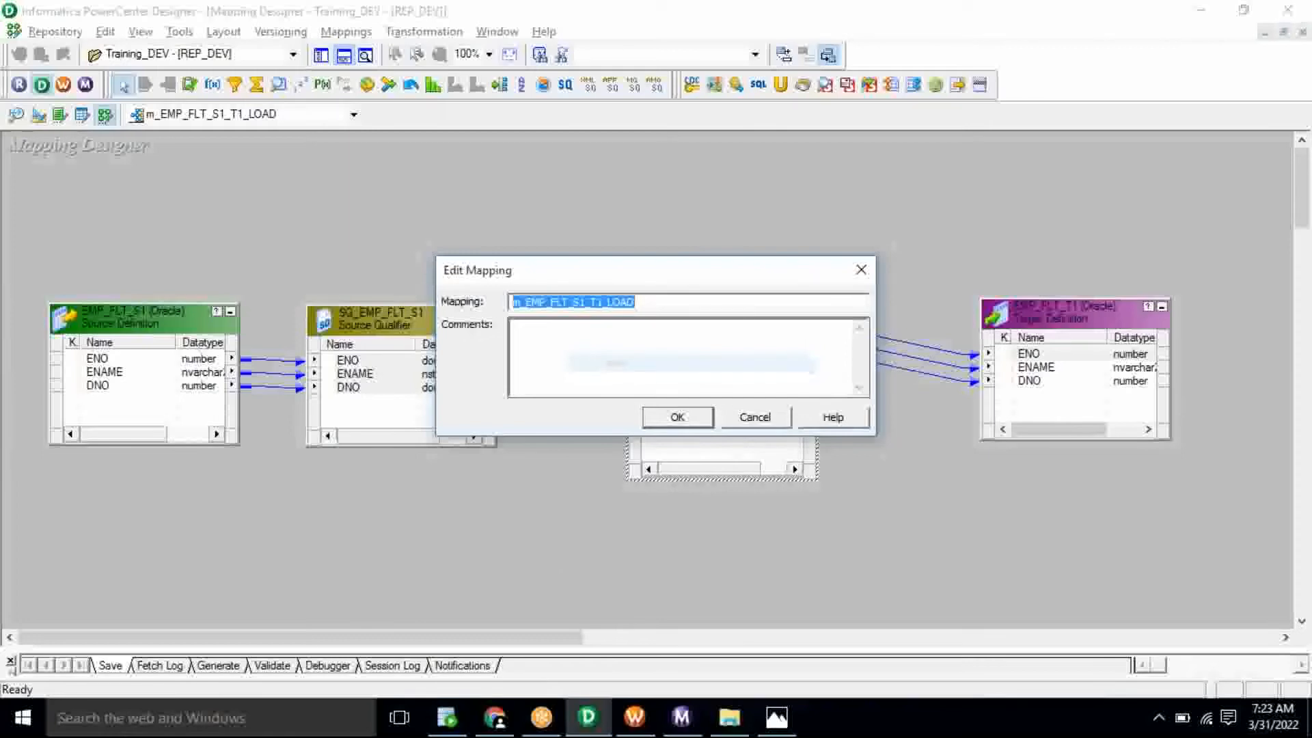
key(alt+Tab)
key(ctrl+v)
- Create the session task and associate it with the mapping m_EMP_FLT_S1_T1_LOAD
click(958, 373)
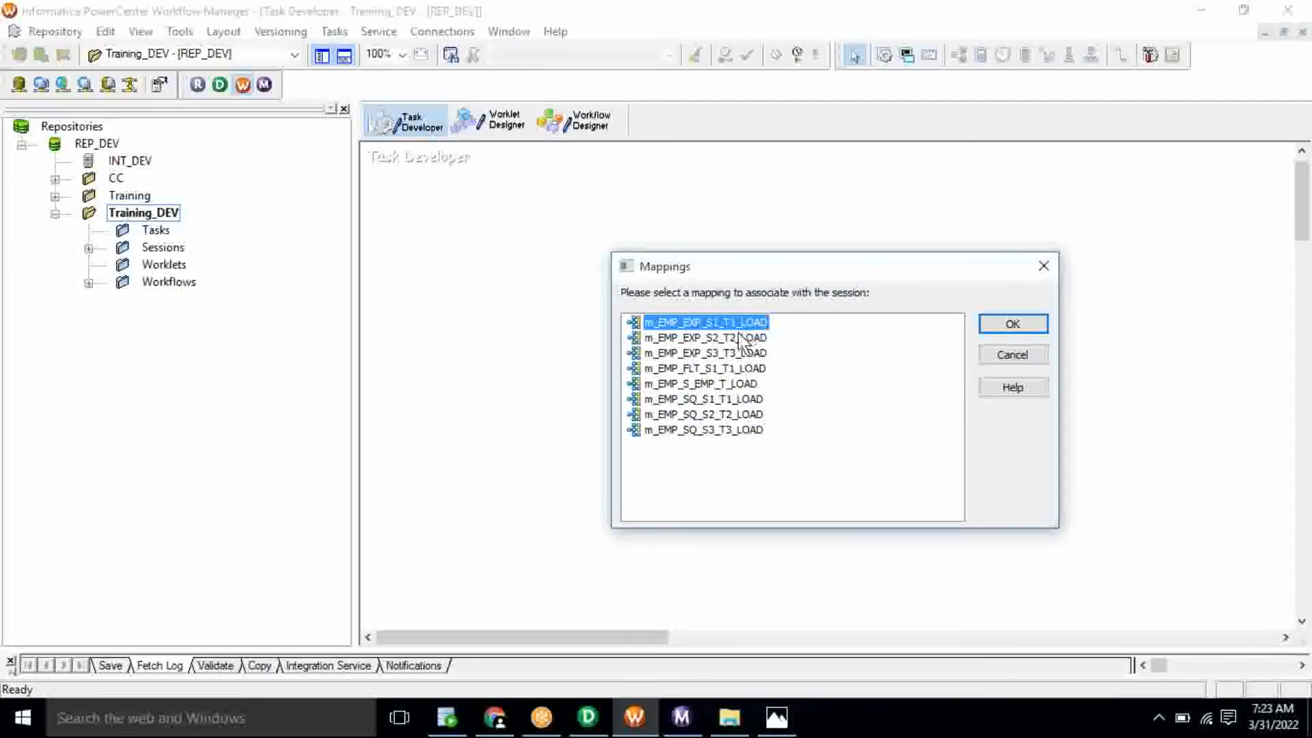
click(712, 369)
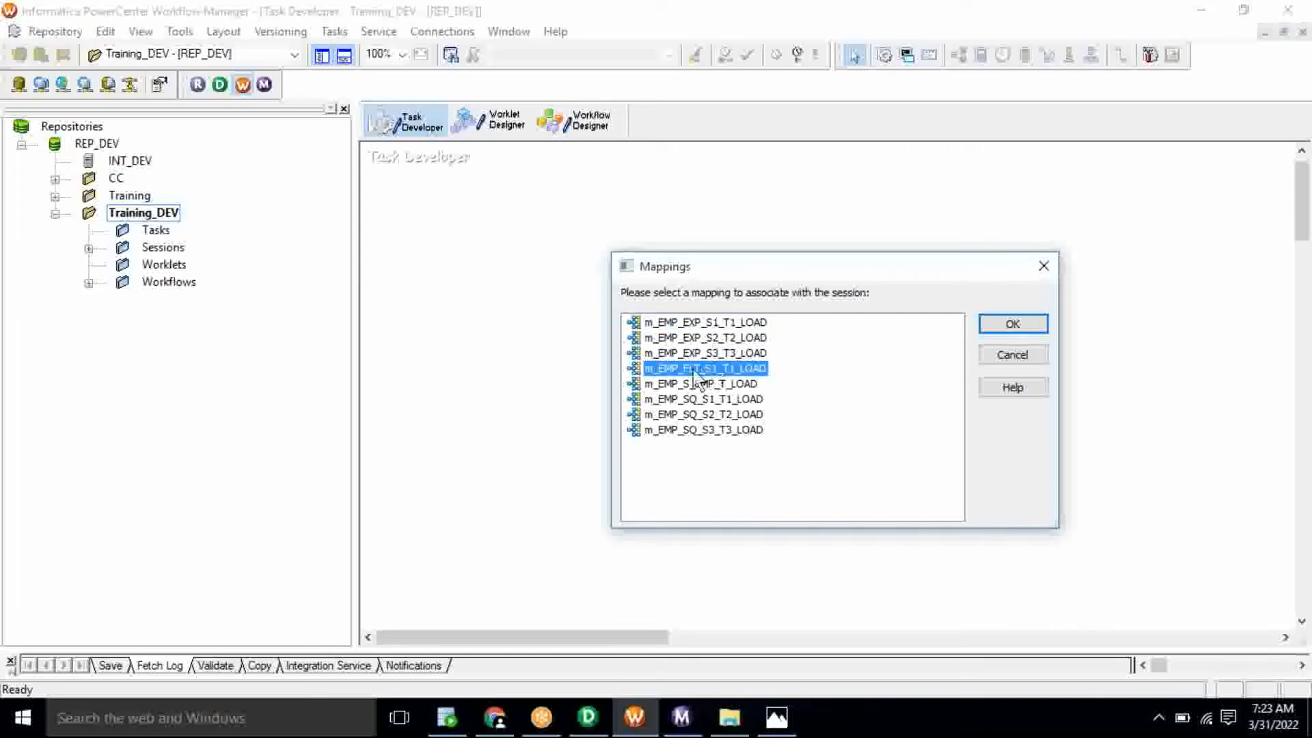
click(1037, 328)
click(961, 399)
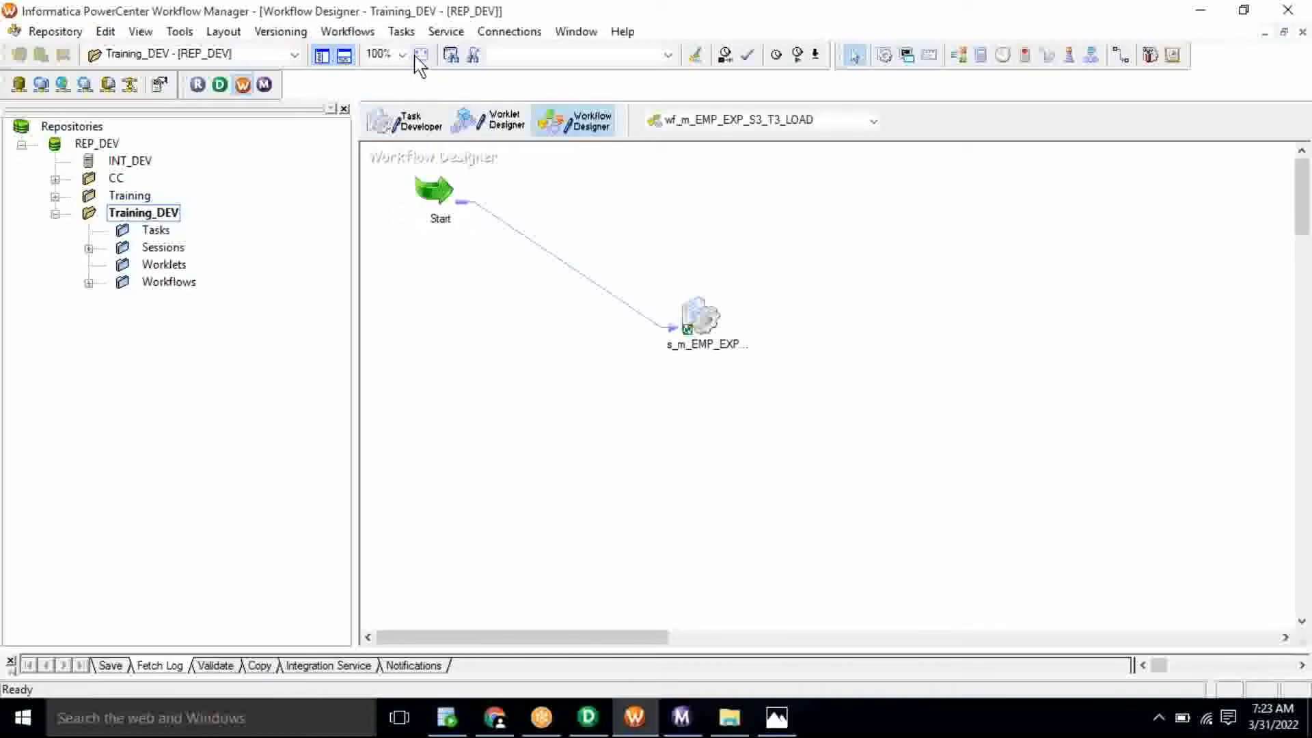
- Create a new workflow named wf_m_EMP_FLT_S1_T1_LOAD in Workflow Designer
click(348, 32)
click(358, 53)
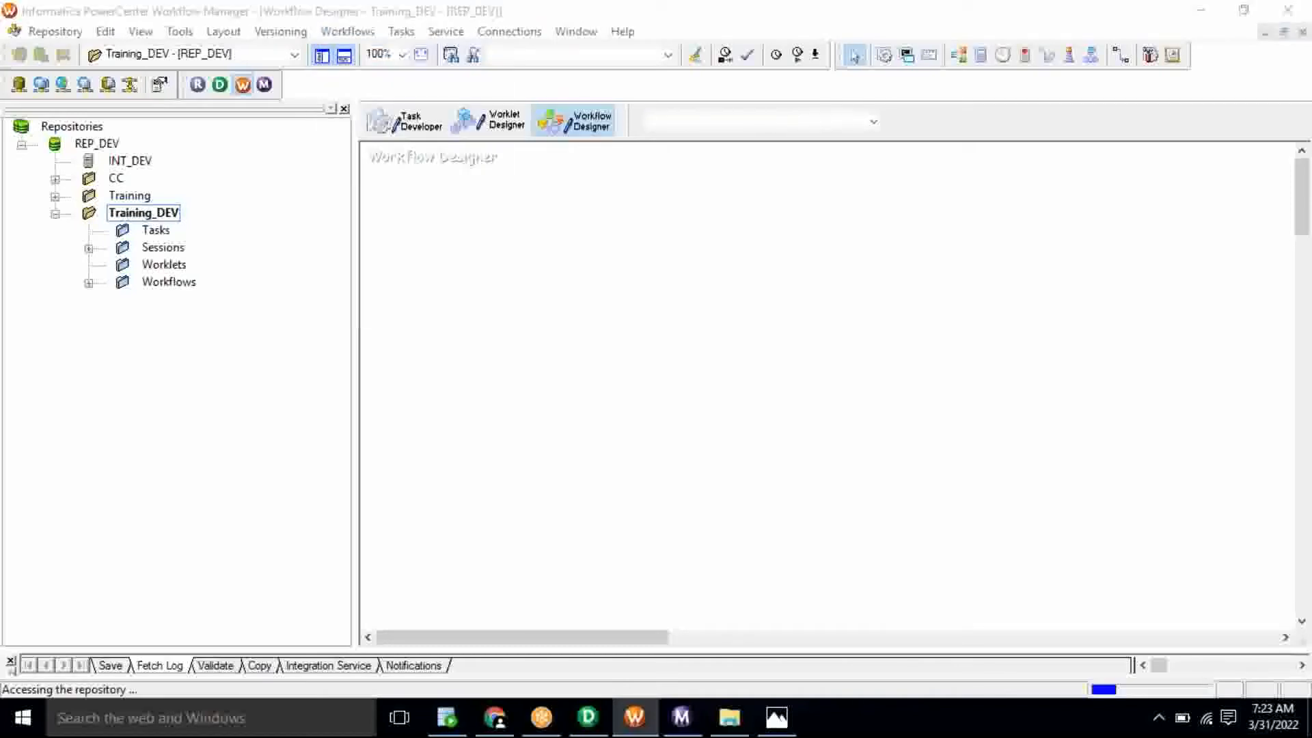
text(wf_)
key(ctrl+v)
key(Return)
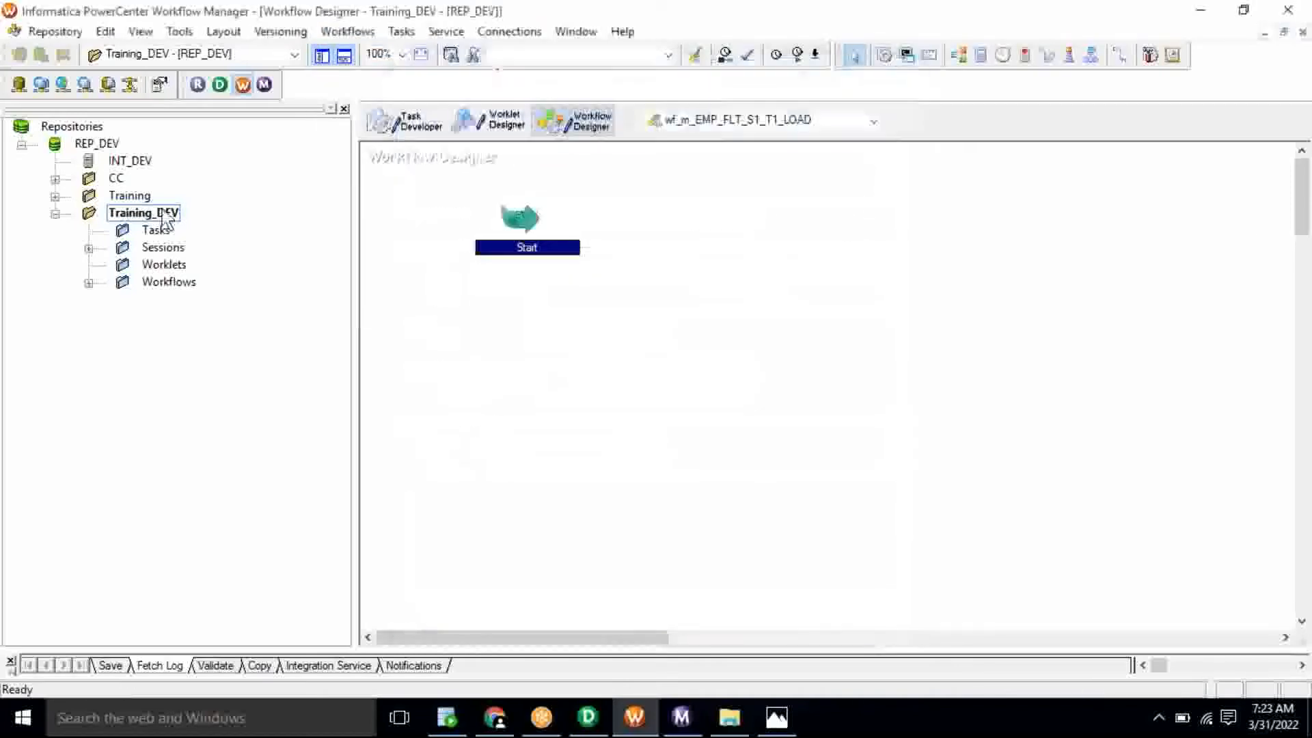
- Add the session s_m_EMP_FLT_S1_T1_LOAD from the Training_DEV folder to the workflow, beside the Start task
double_click(164, 247)
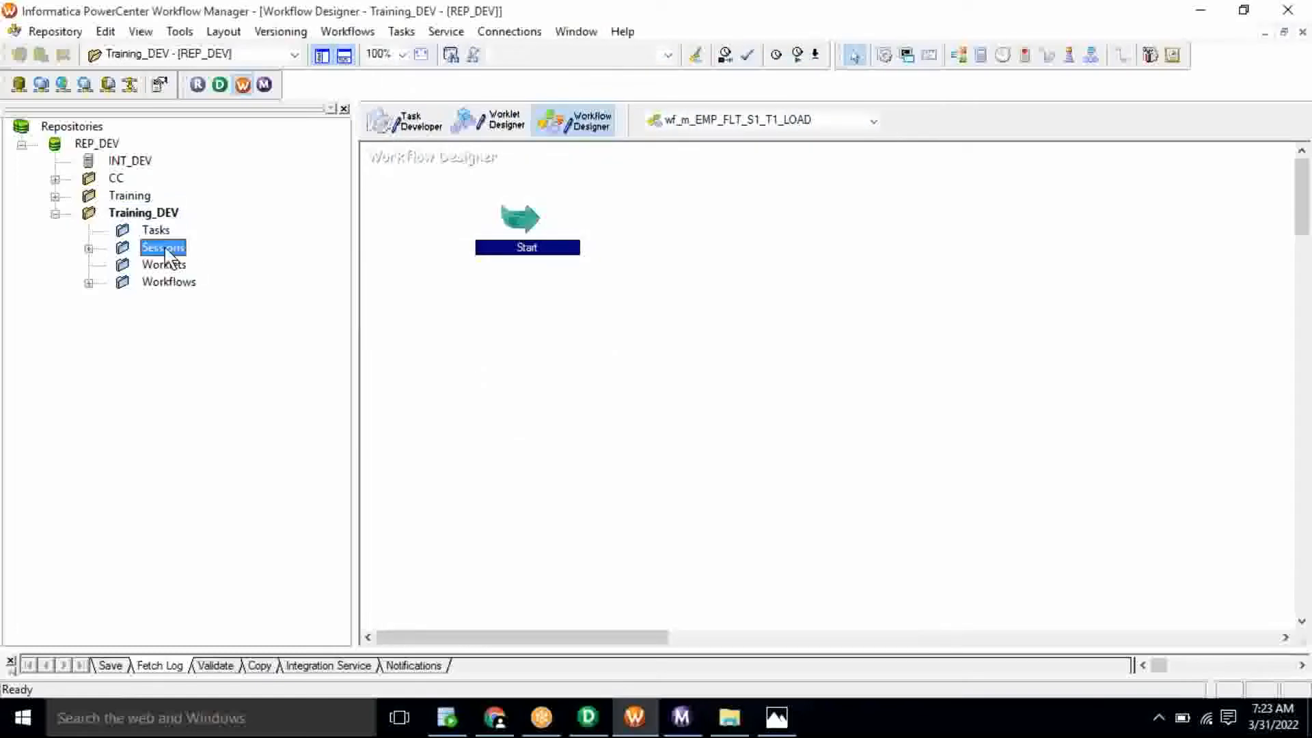
click(269, 318)
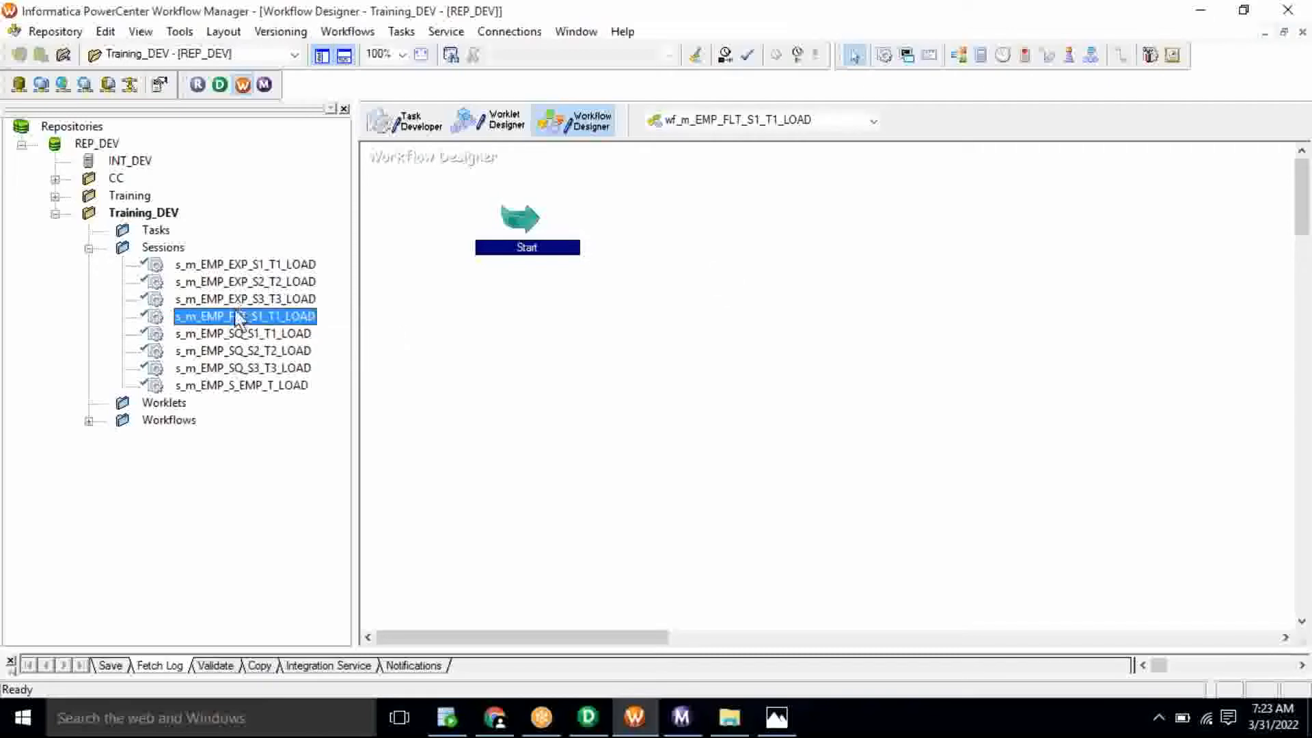
drag(235, 325, 718, 259)
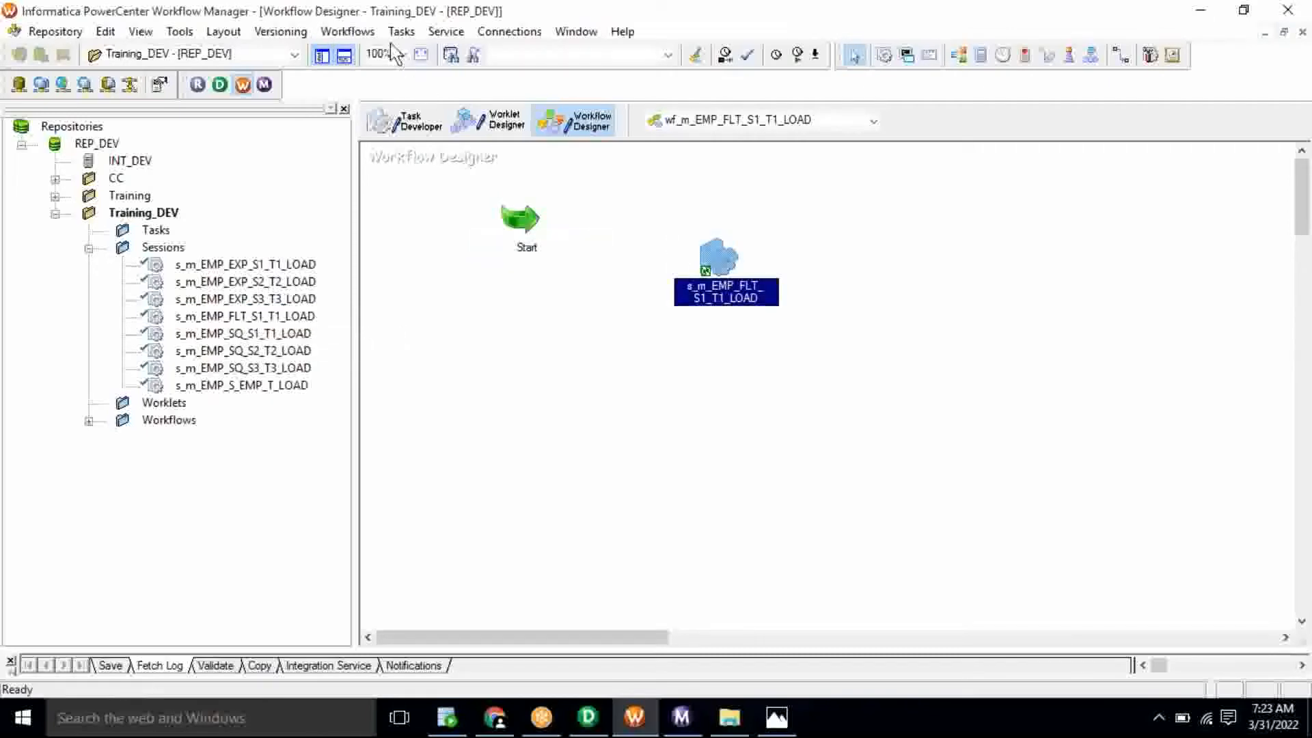
- Link the Start task to the s_m_EMP_FLT_S1_T1_LOAD session and save the workflow
click(401, 32)
click(431, 148)
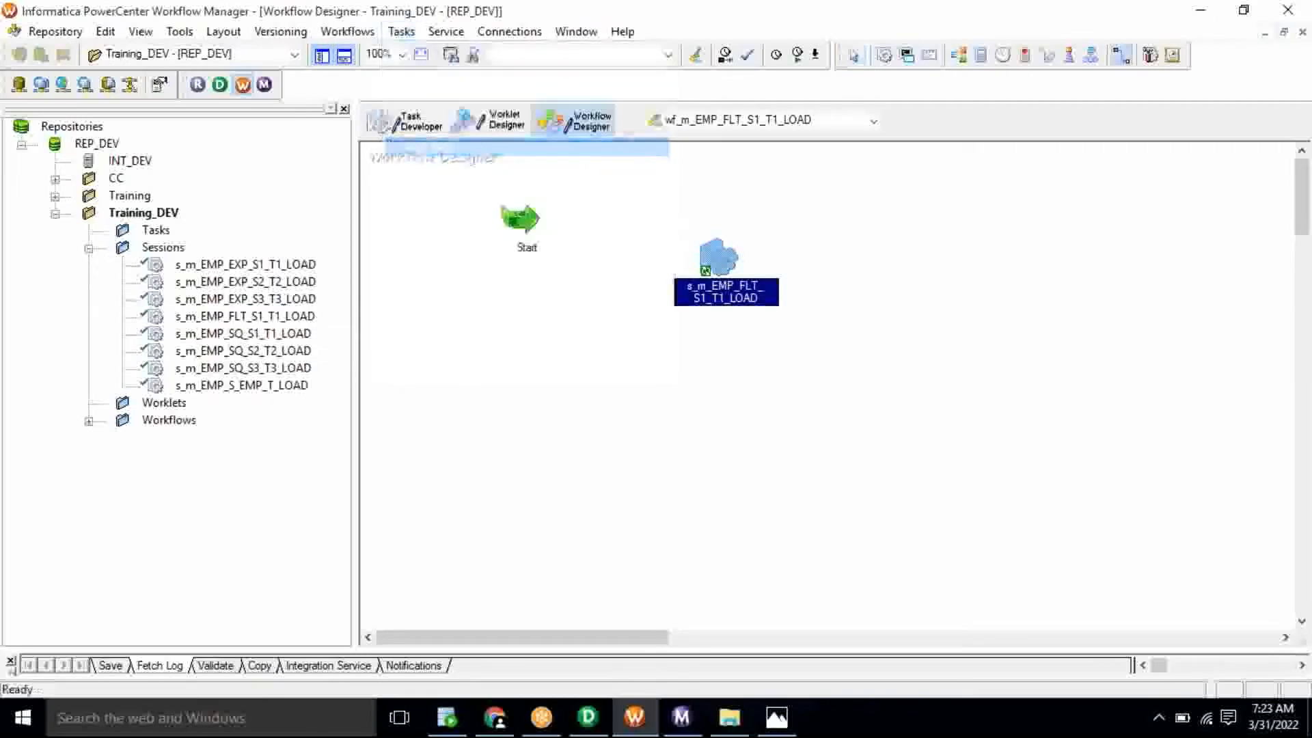
drag(521, 207, 714, 259)
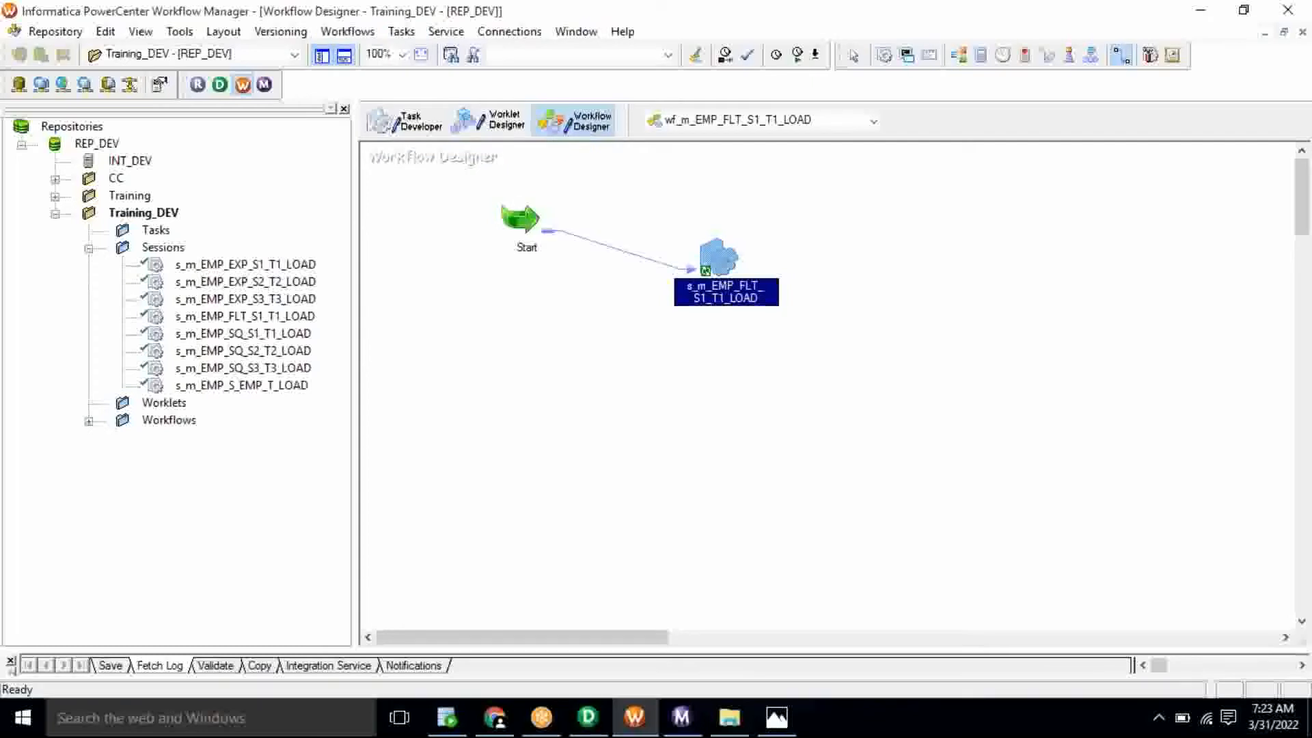
key(ctrl+s)
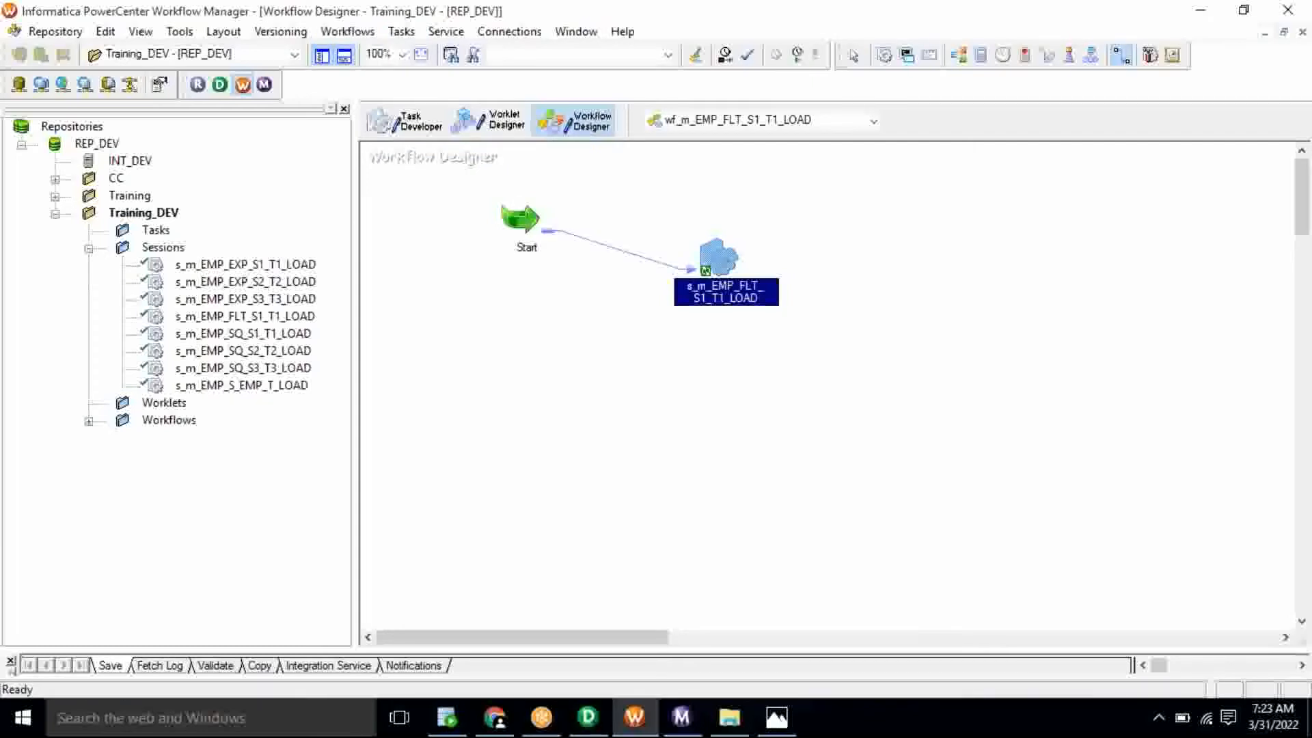
- Start the wf_m_EMP_FLT_S1_T1_LOAD workflow and switch to Workflow Monitor
right_click(871, 259)
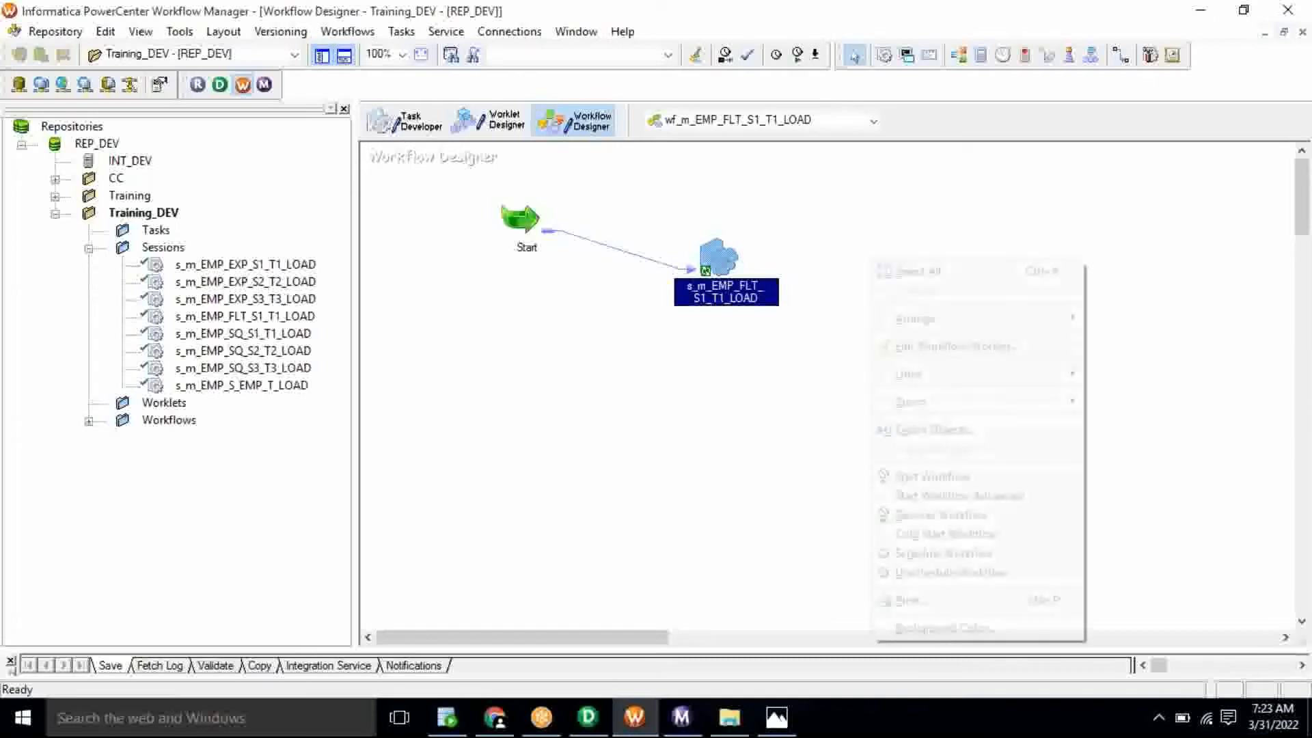
click(992, 476)
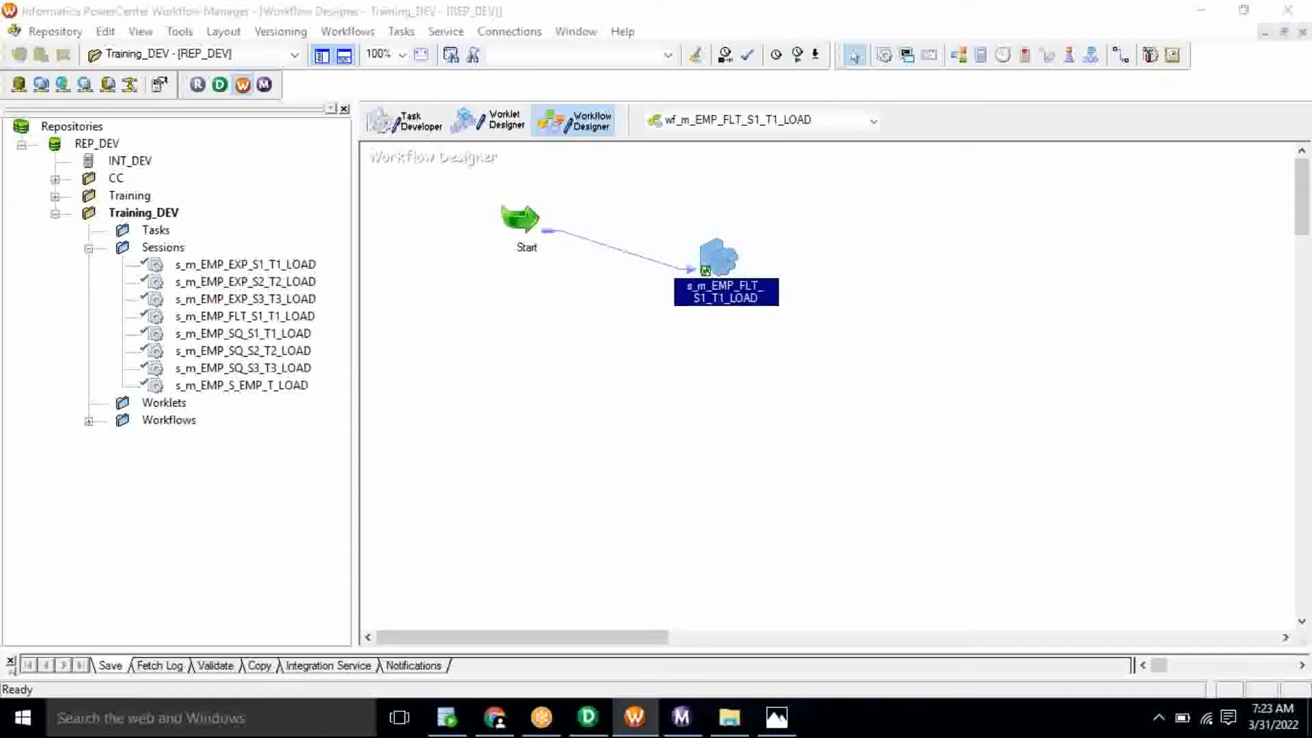
click(695, 719)
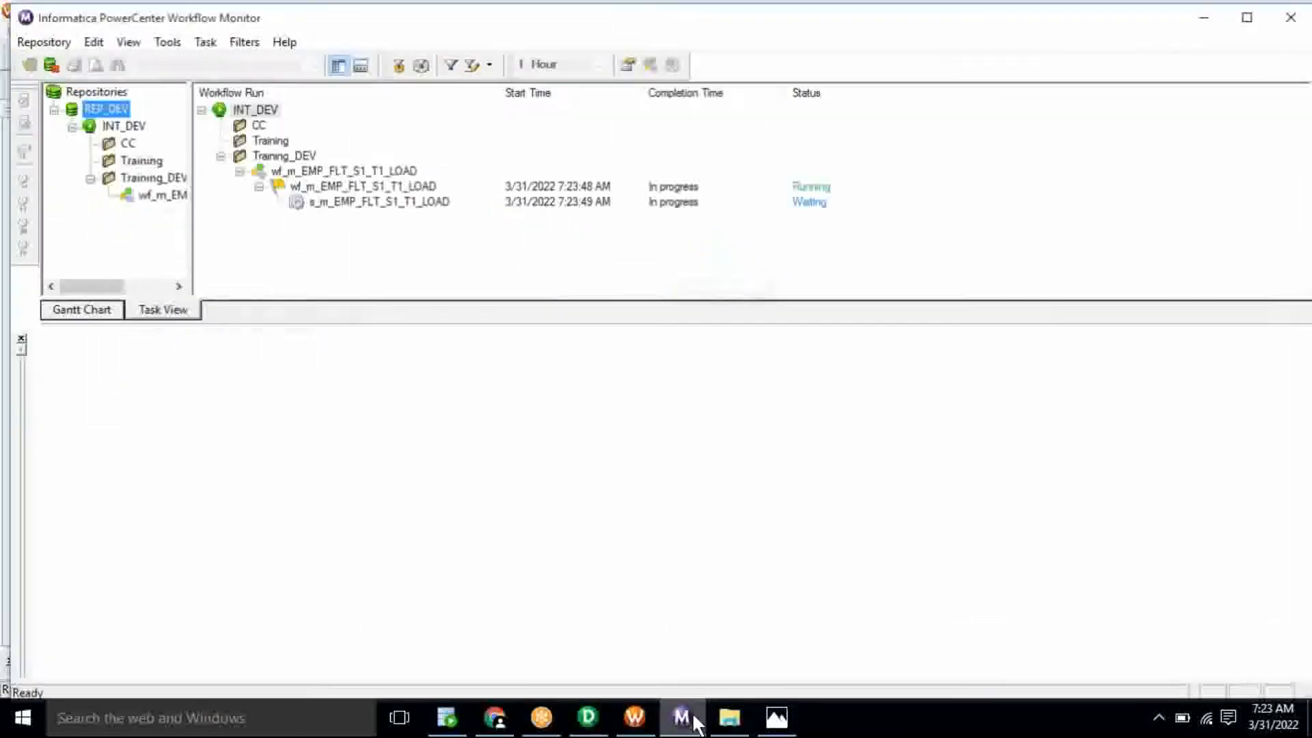
- Check the source/target statistics of the s_m_EMP_FLT_S1_T1_LOAD session run, comparing applied rows for EMP_FLT_T1 and SQ_EMP_FLT_S1
click(376, 198)
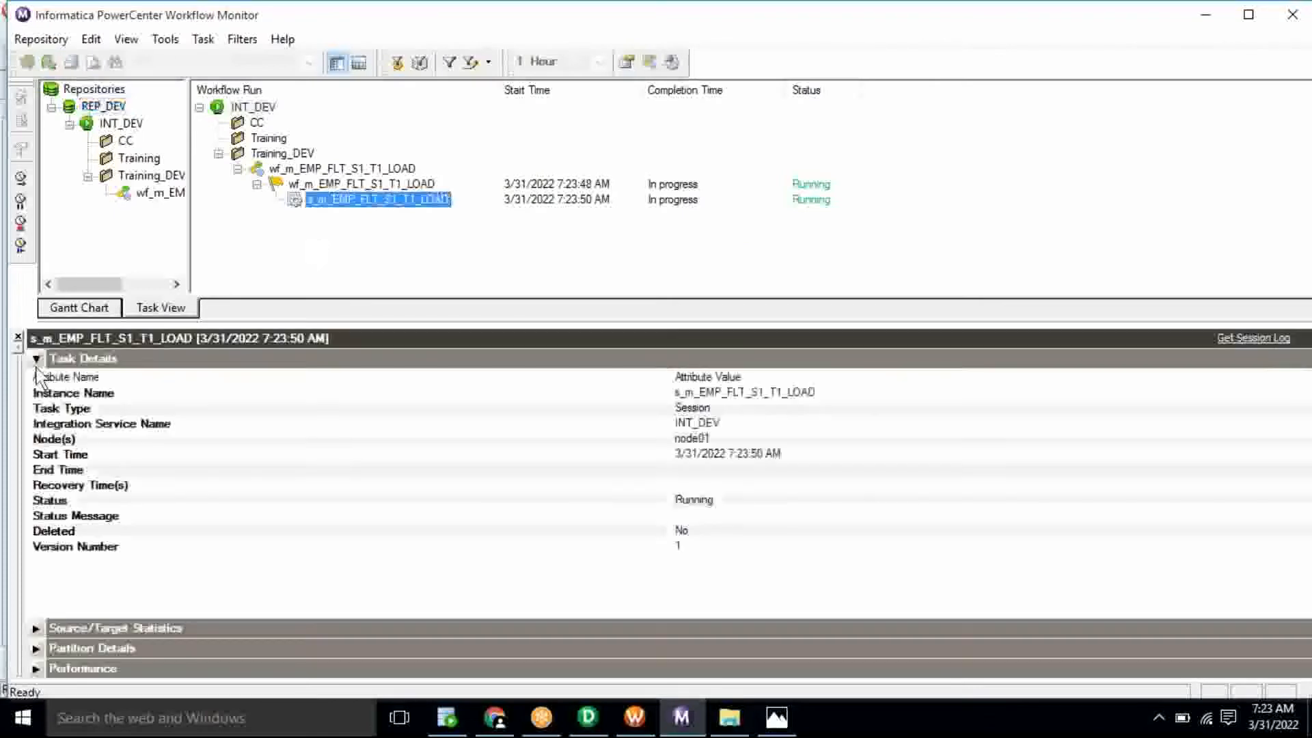
click(35, 358)
click(36, 379)
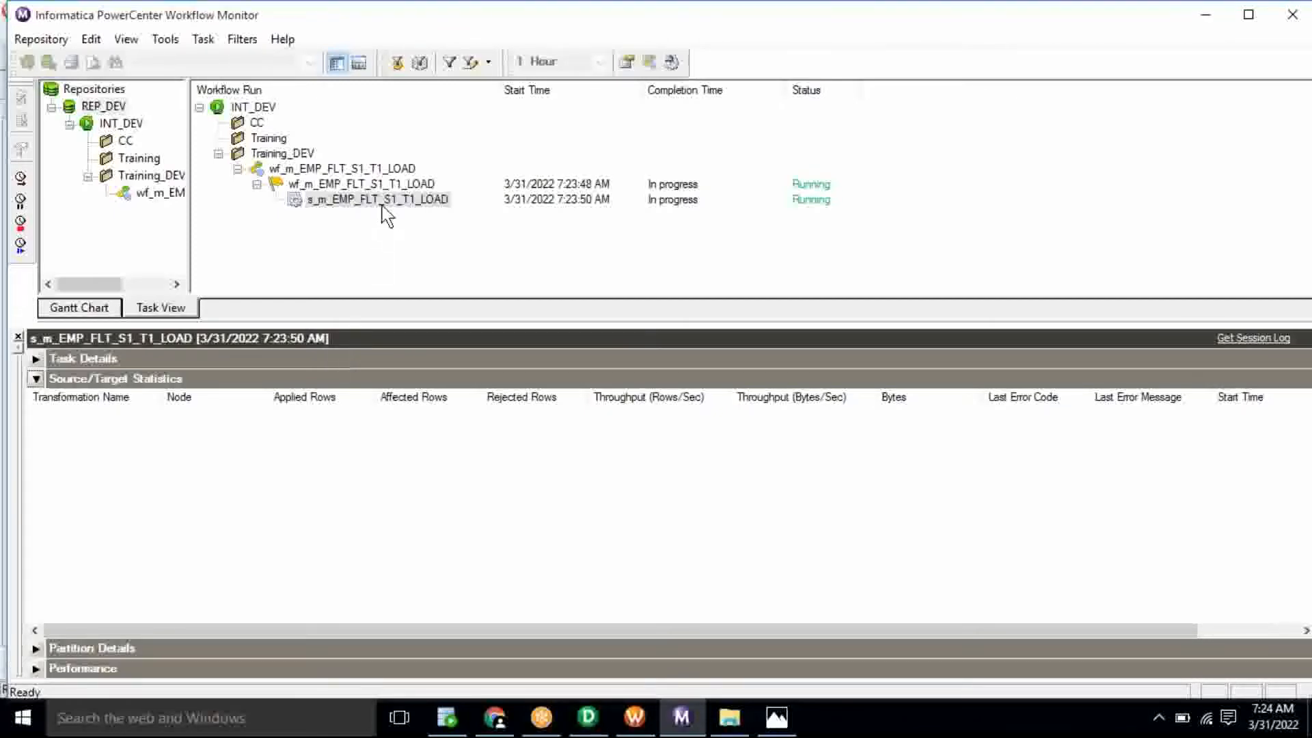
click(298, 430)
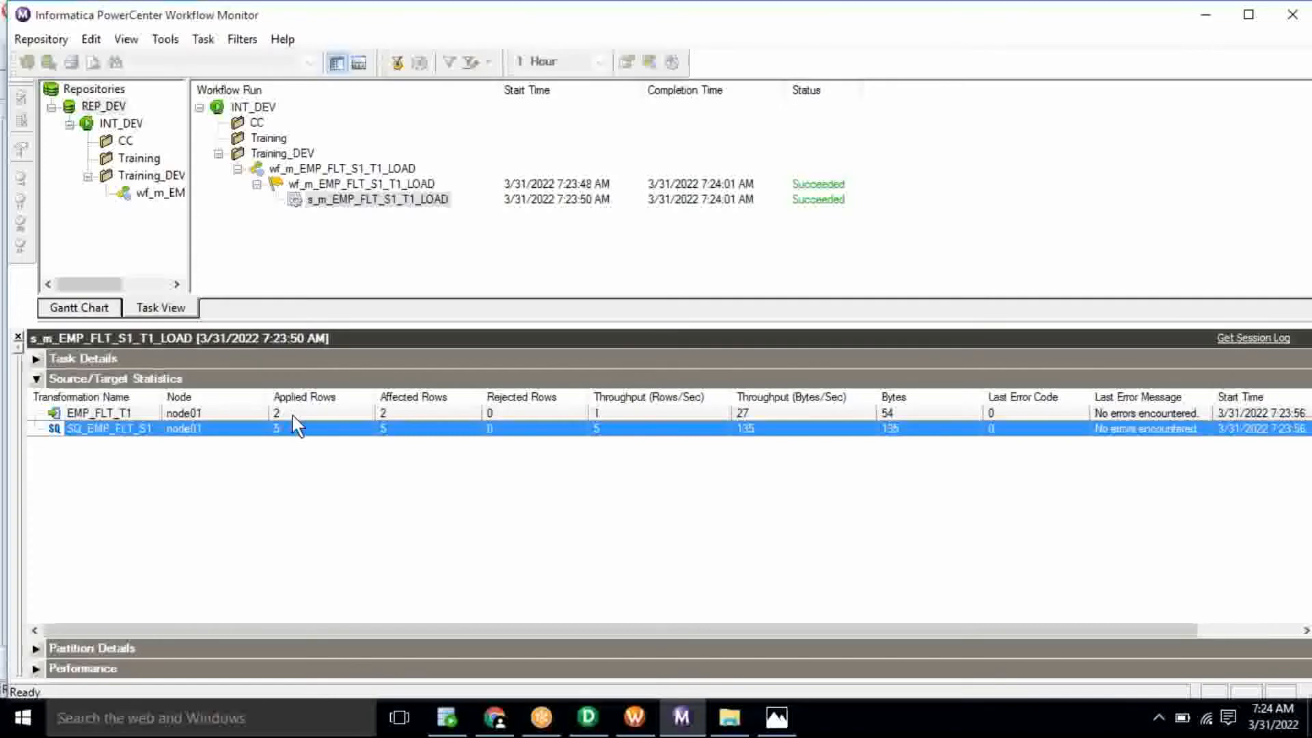
click(292, 414)
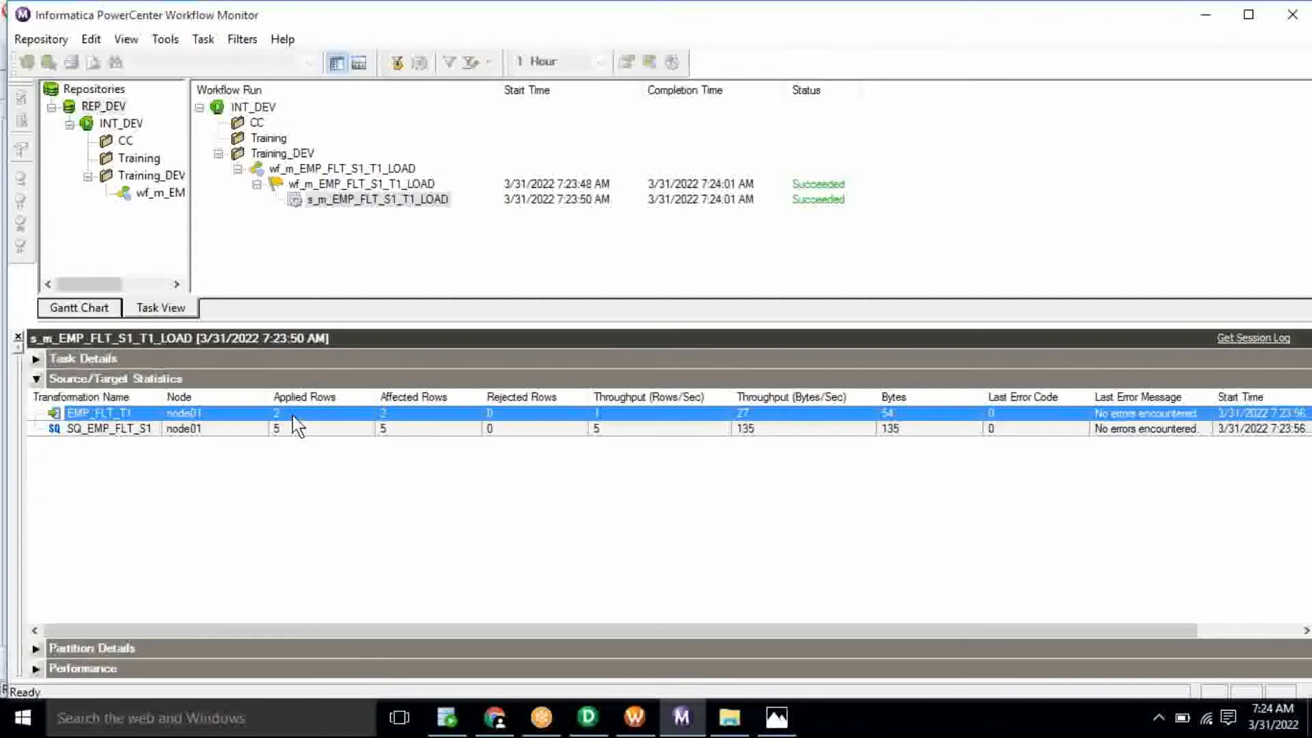
- Switch to Oracle SQL Developer, run SELECT * FROM EMP_FLT_T1; and check the DNO values of the loaded rows
click(440, 717)
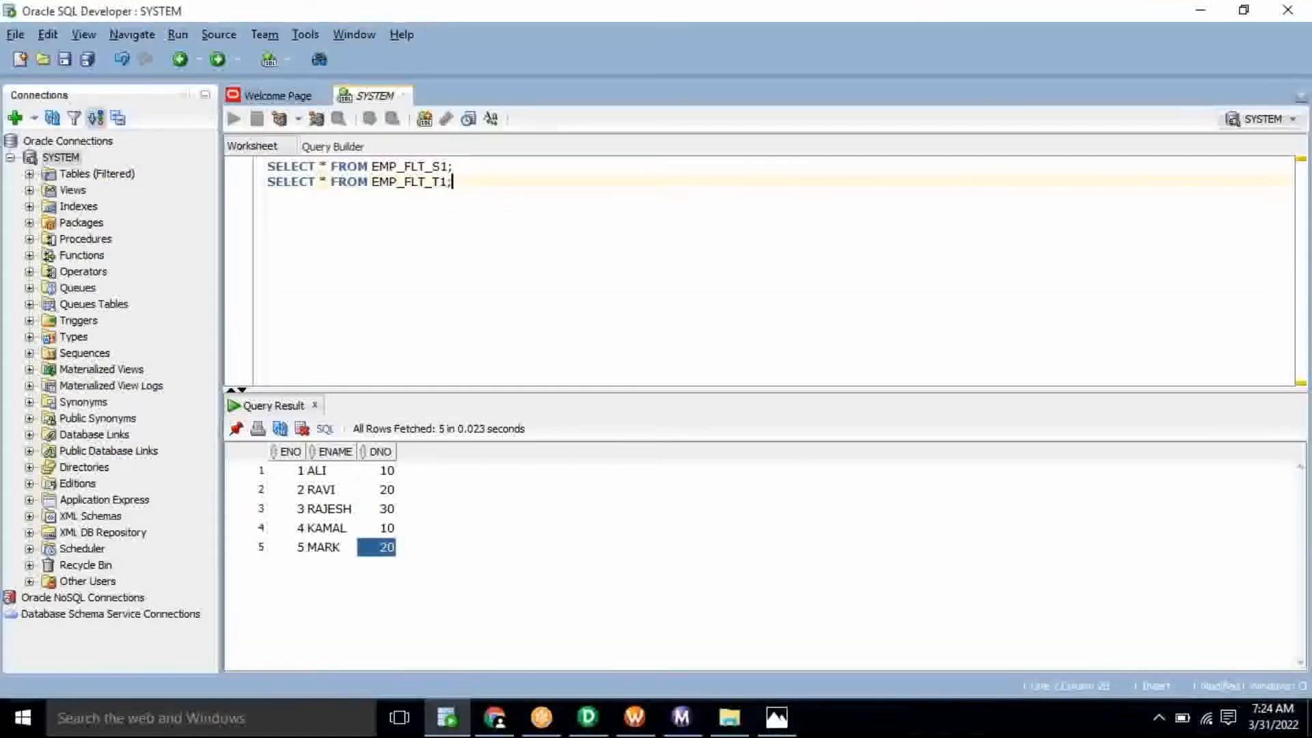
key(shift+Home)
key(ctrl+Return)
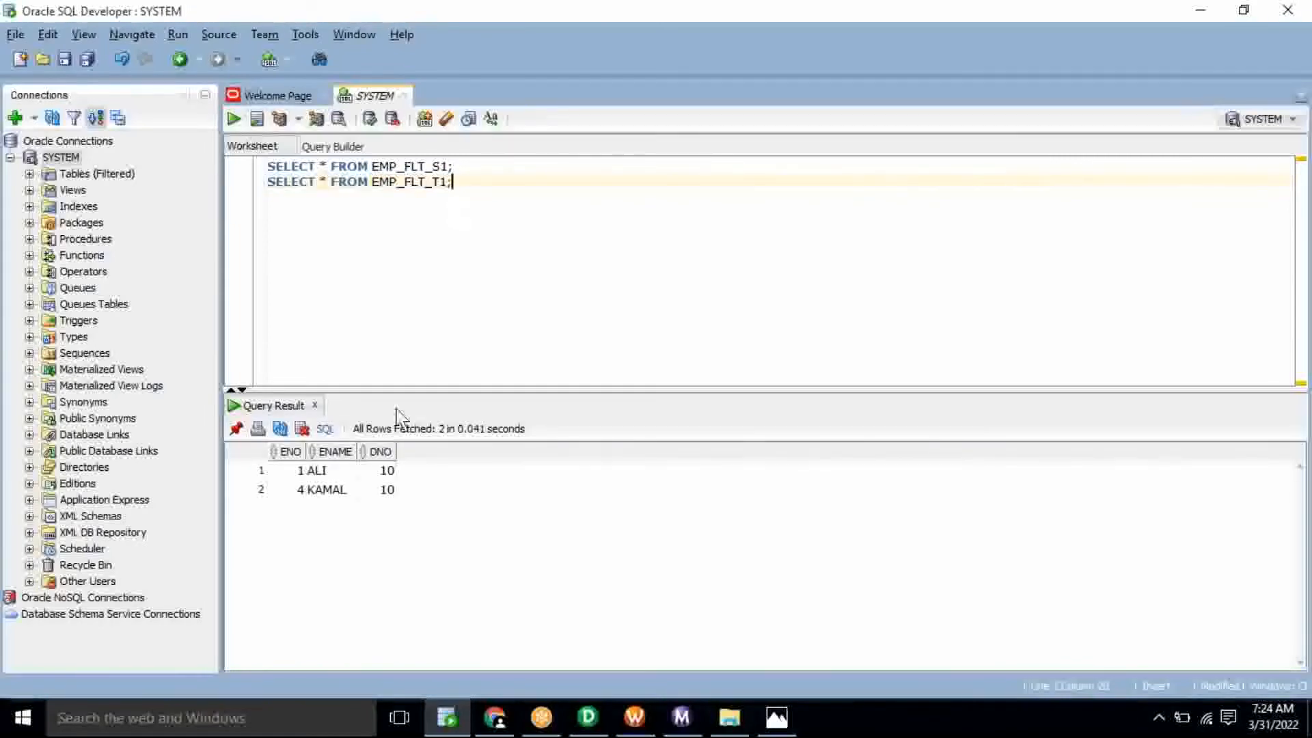
click(382, 451)
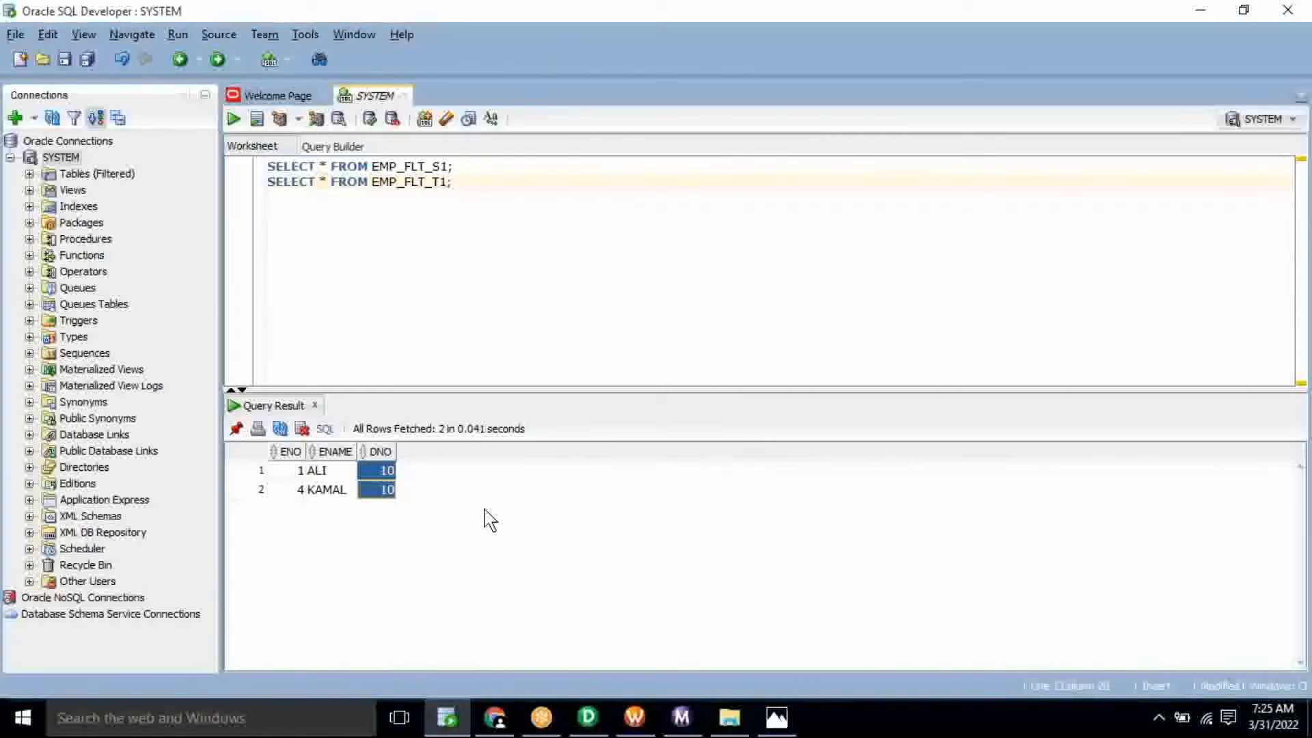
- Consult the 9_FLT_RTR.bmp diagram, return to Oracle SQL Developer, and add and run SELECT * FROM EMP_FLT_S2; below the existing queries
click(776, 717)
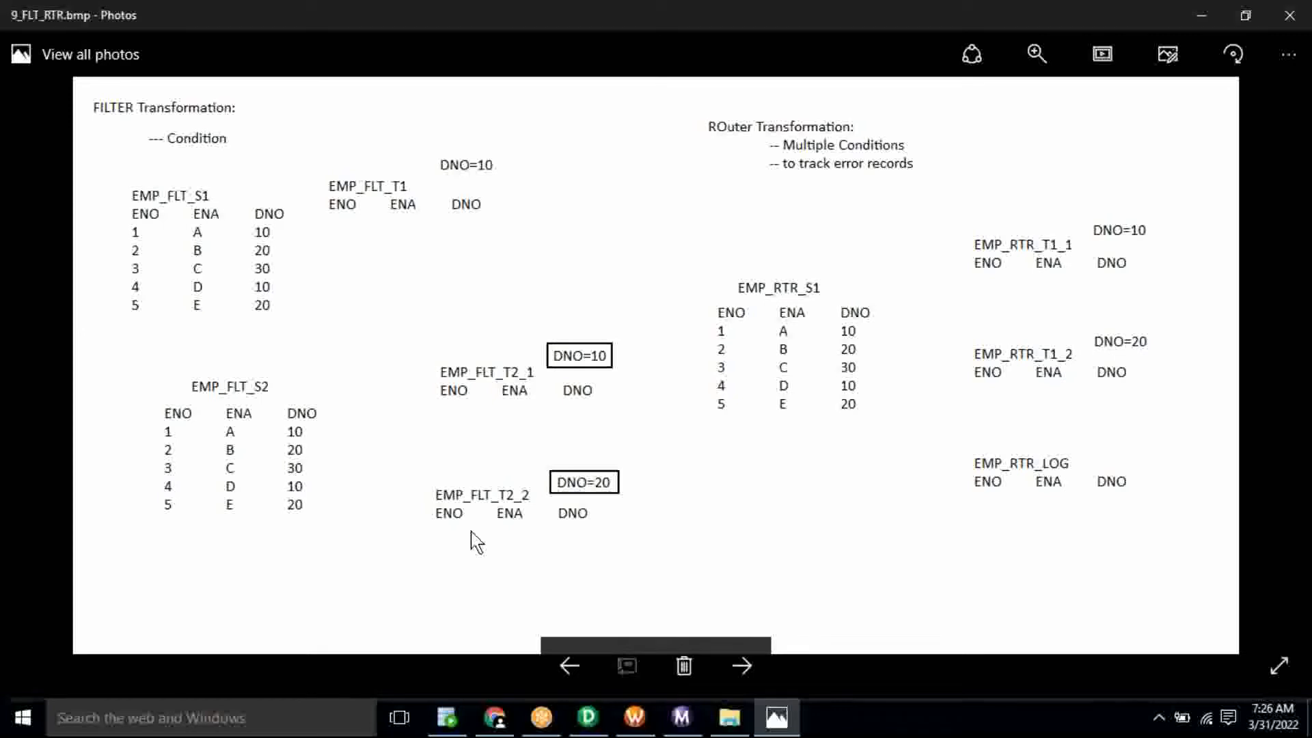
click(447, 718)
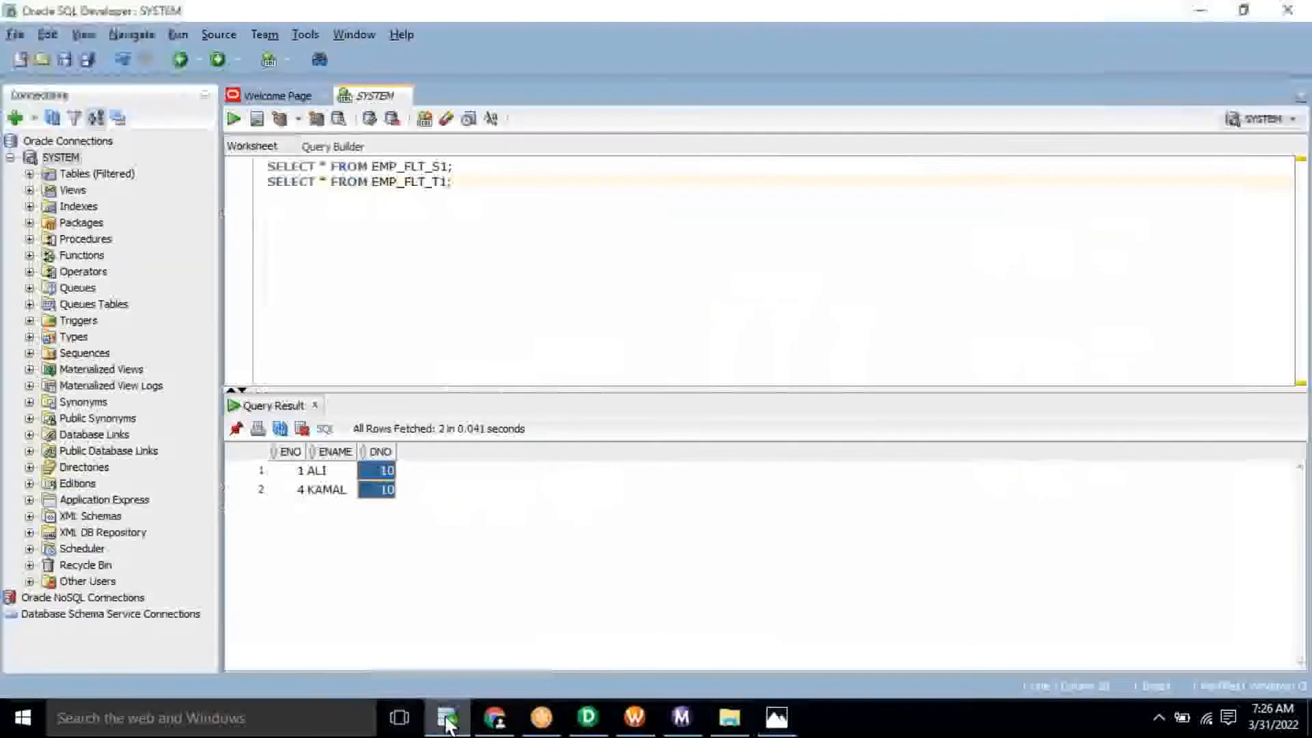
key(ctrl+a)
click(492, 194)
key(Return)
key(Return)
key(Return)
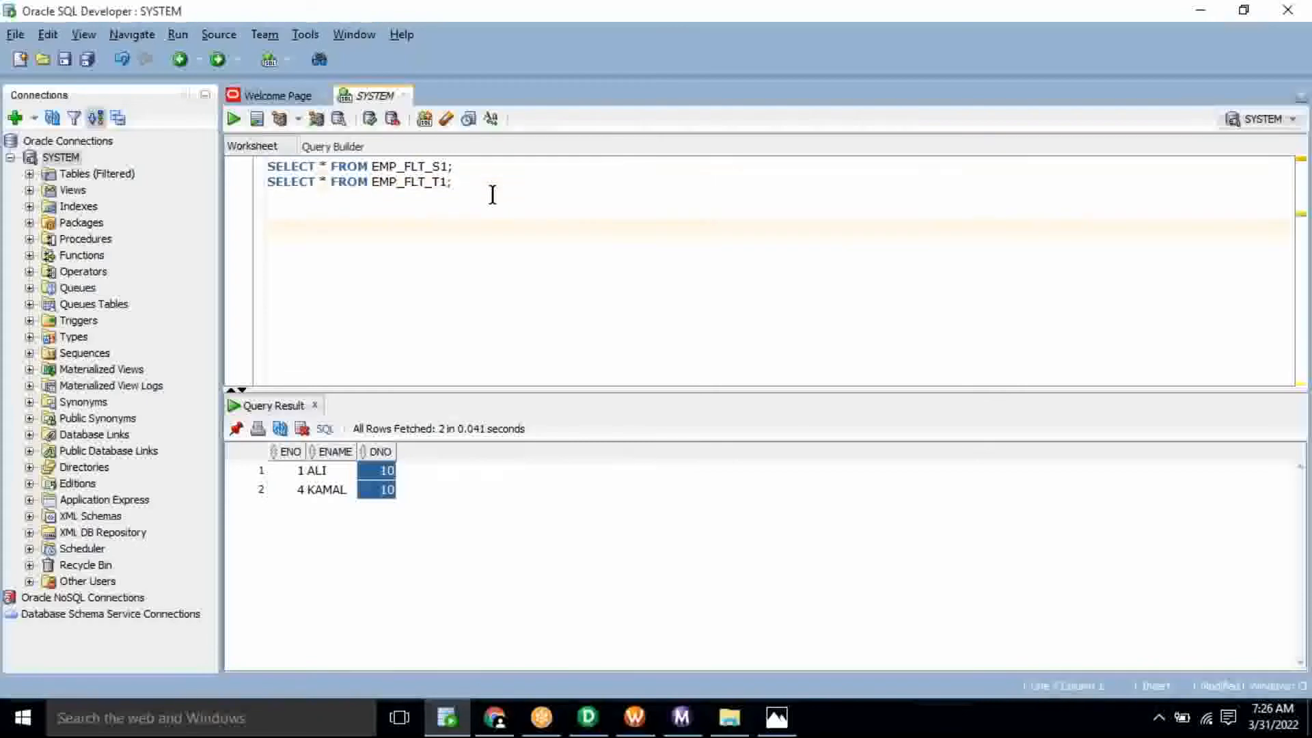
text(SELECT * FROM EMP_FLT_S1;)
key(BackSpace)
key(BackSpace)
key(BackSpace)
key(BackSpace)
text(S2;)
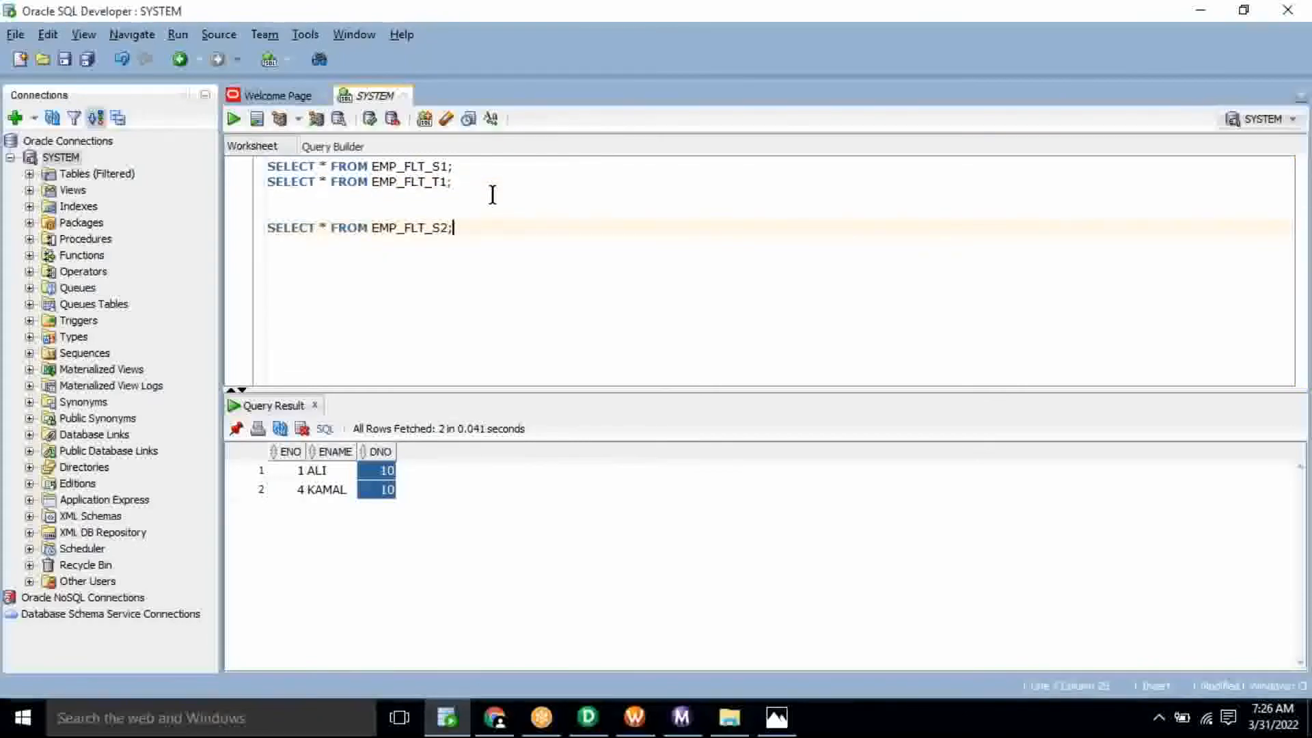
key(ctrl+Return)
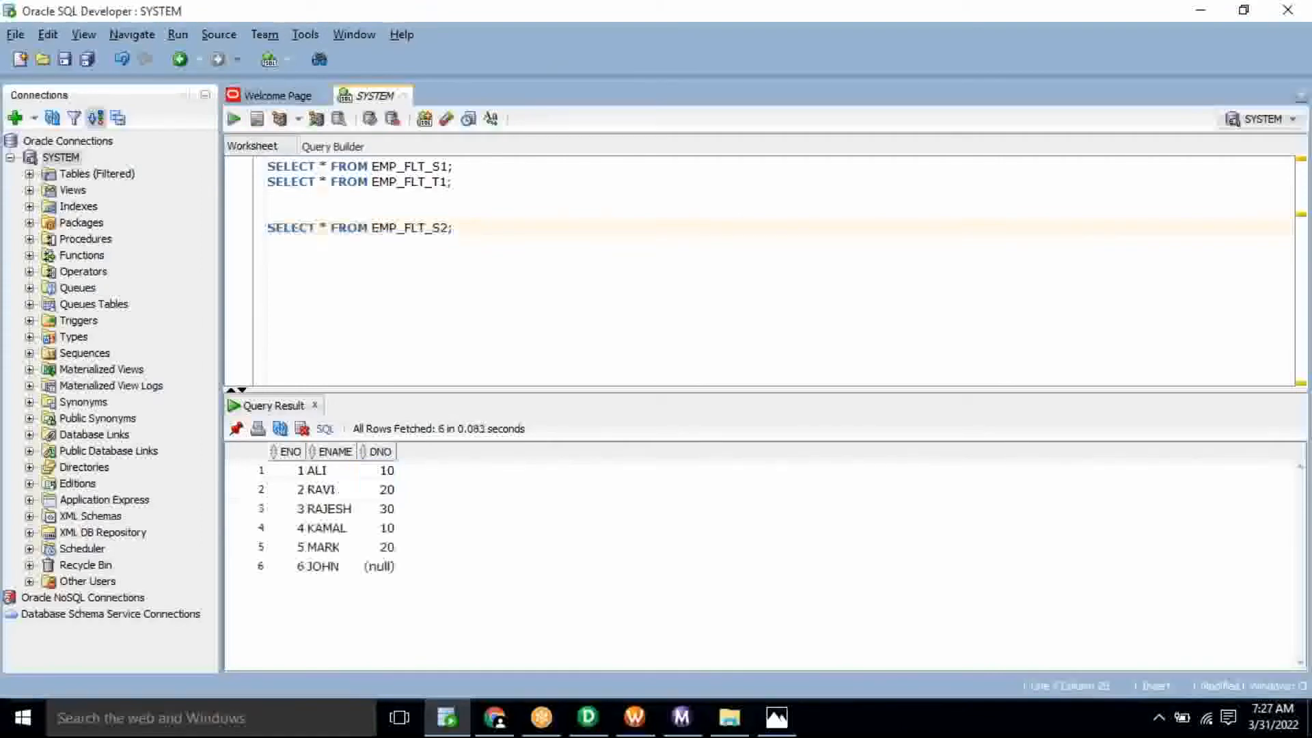
- Examine each row returned from EMP_FLT_S2, including the DNO value of the record with ENO 6
double_click(411, 231)
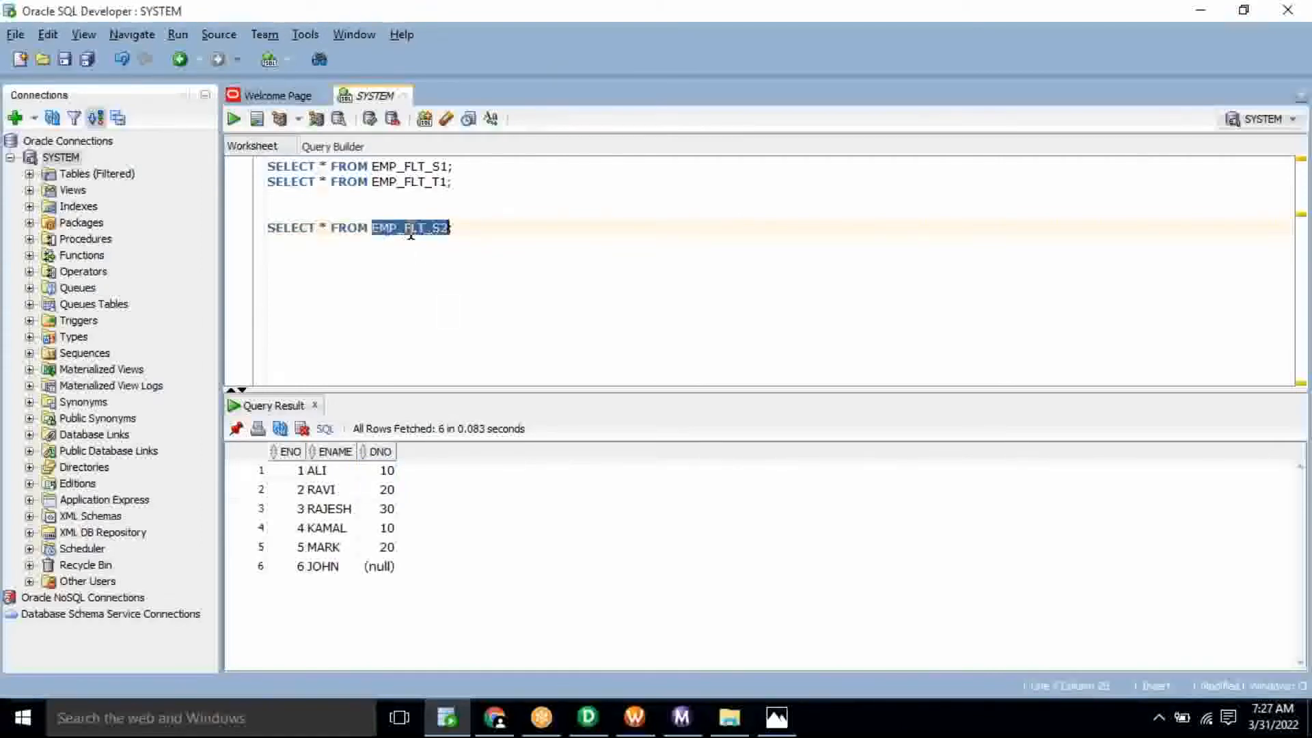
click(295, 477)
drag(294, 479, 390, 478)
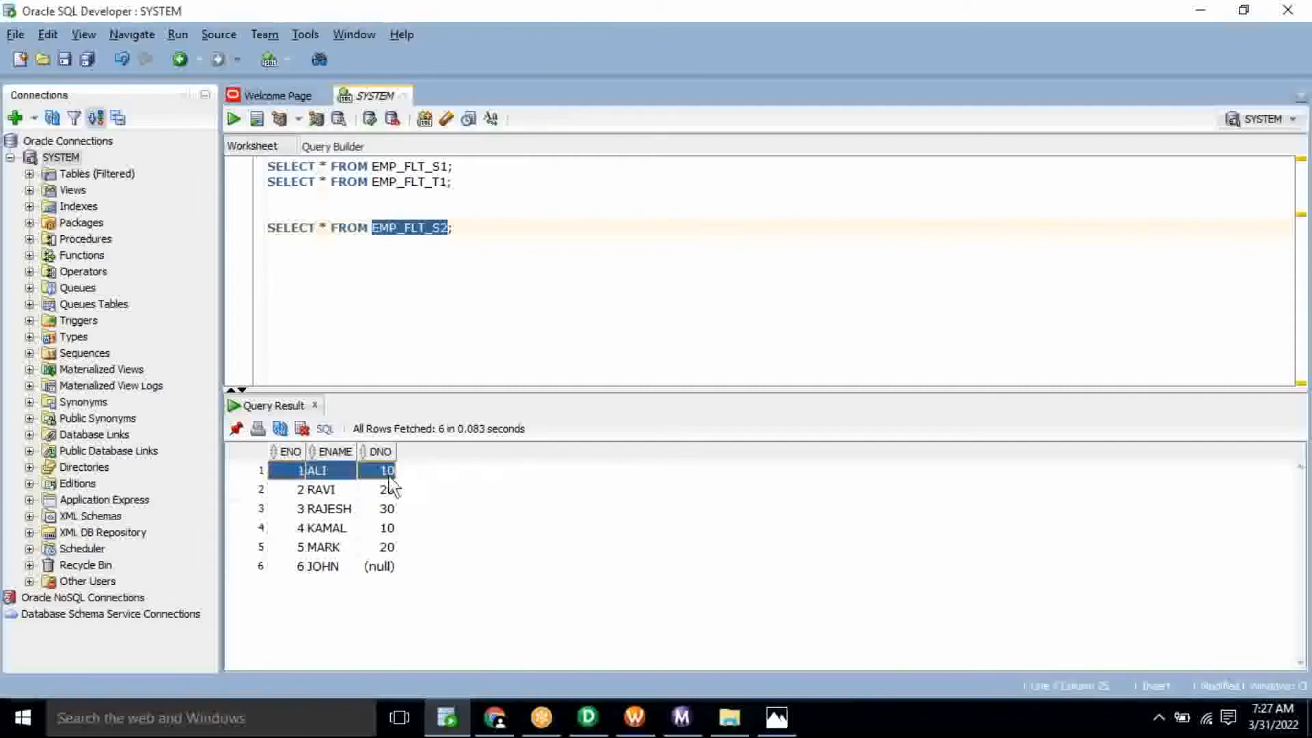
drag(286, 488, 378, 493)
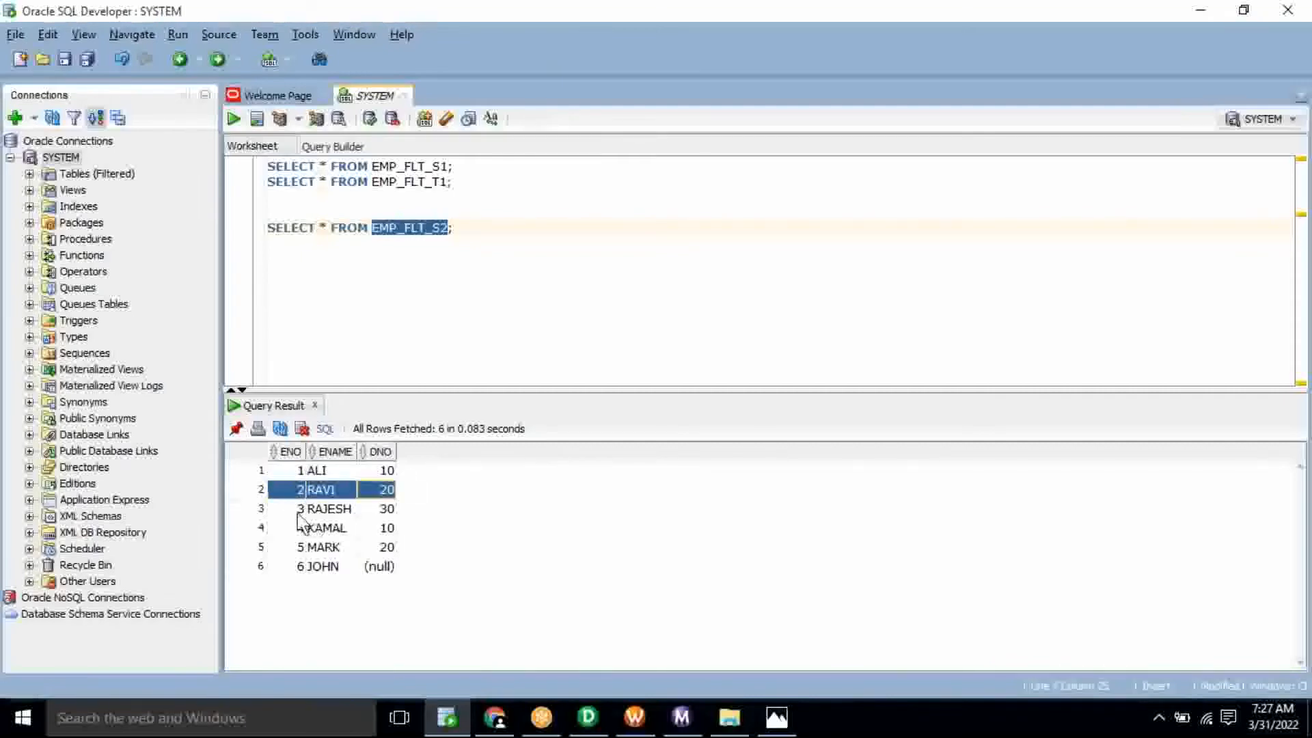
drag(301, 510, 383, 513)
drag(290, 528, 383, 535)
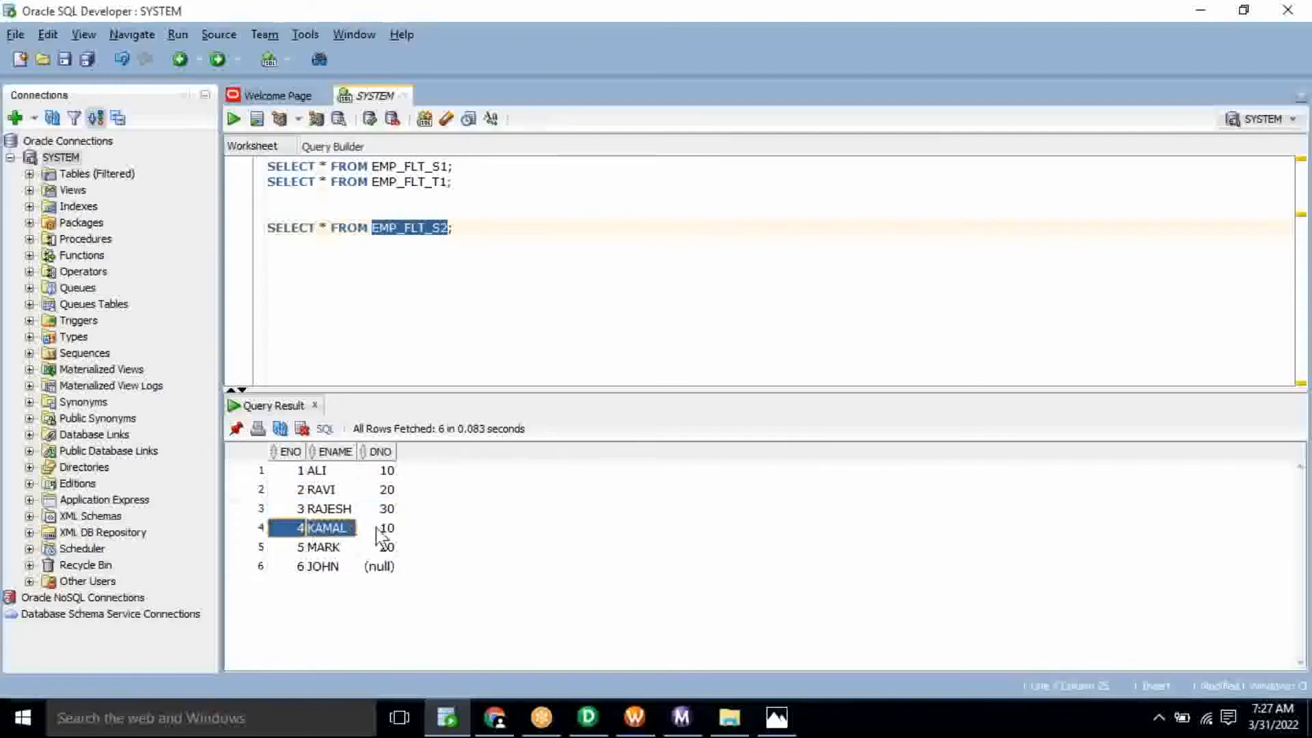
drag(301, 548, 389, 546)
drag(298, 566, 383, 567)
click(390, 567)
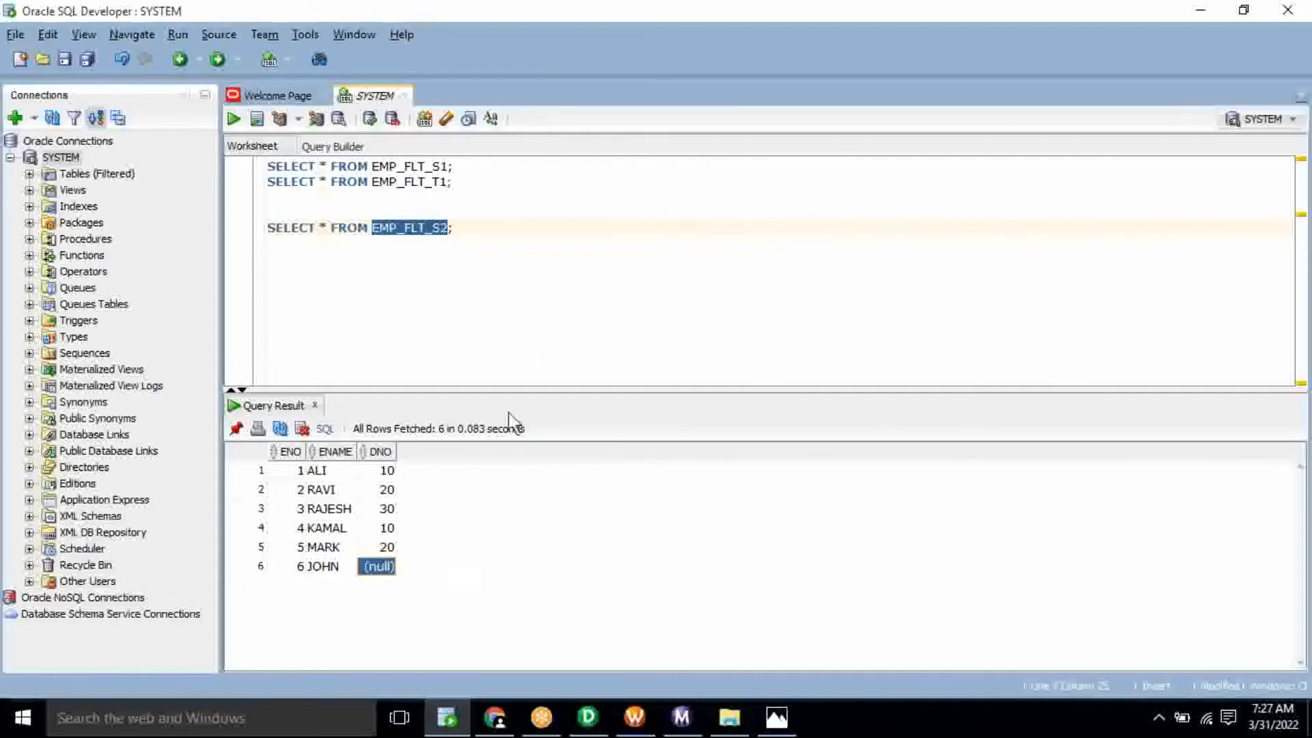
- Try to run an INSERT INTO EMP_FLT_S2 statement supplying only employee number 6 and the employee's name as values
click(531, 356)
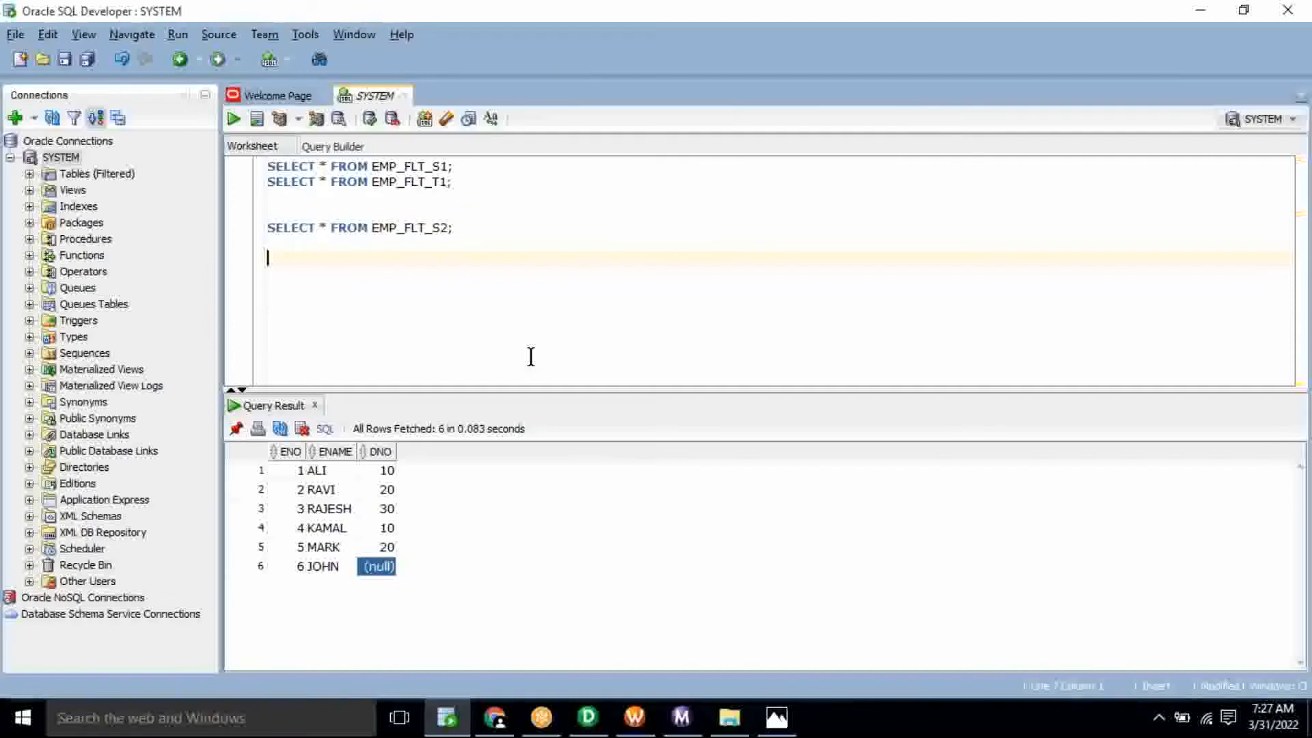
text(INSERT INTO EMP_FLT_S2()
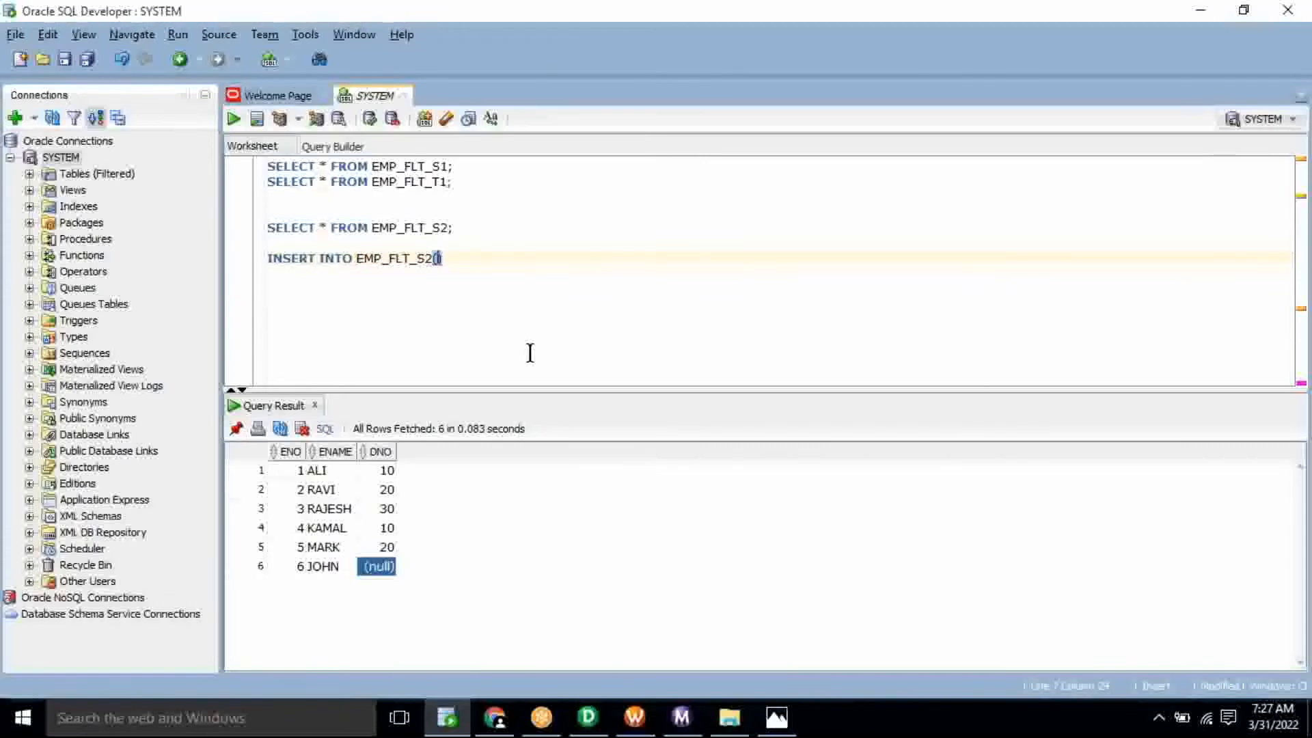
text(6,'JOHN)
click(433, 259)
text(VALUES)
click(651, 287)
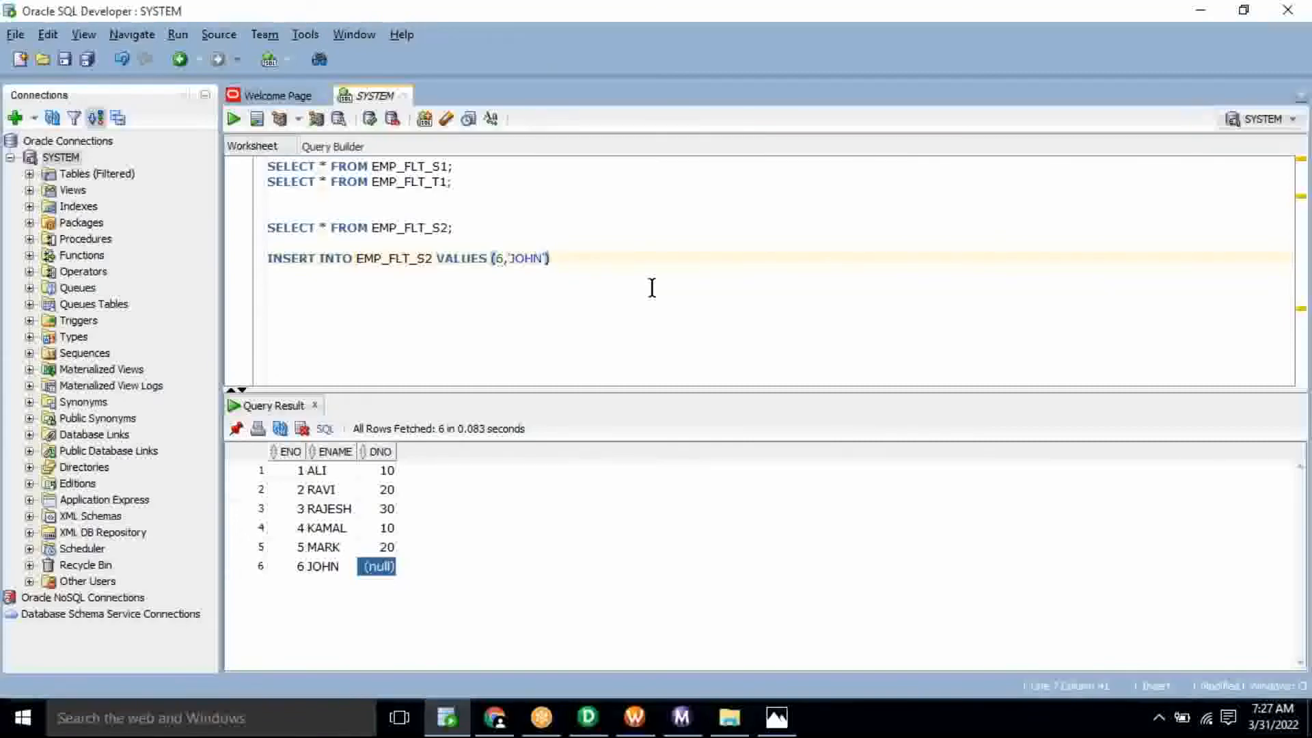
key(ctrl+Return)
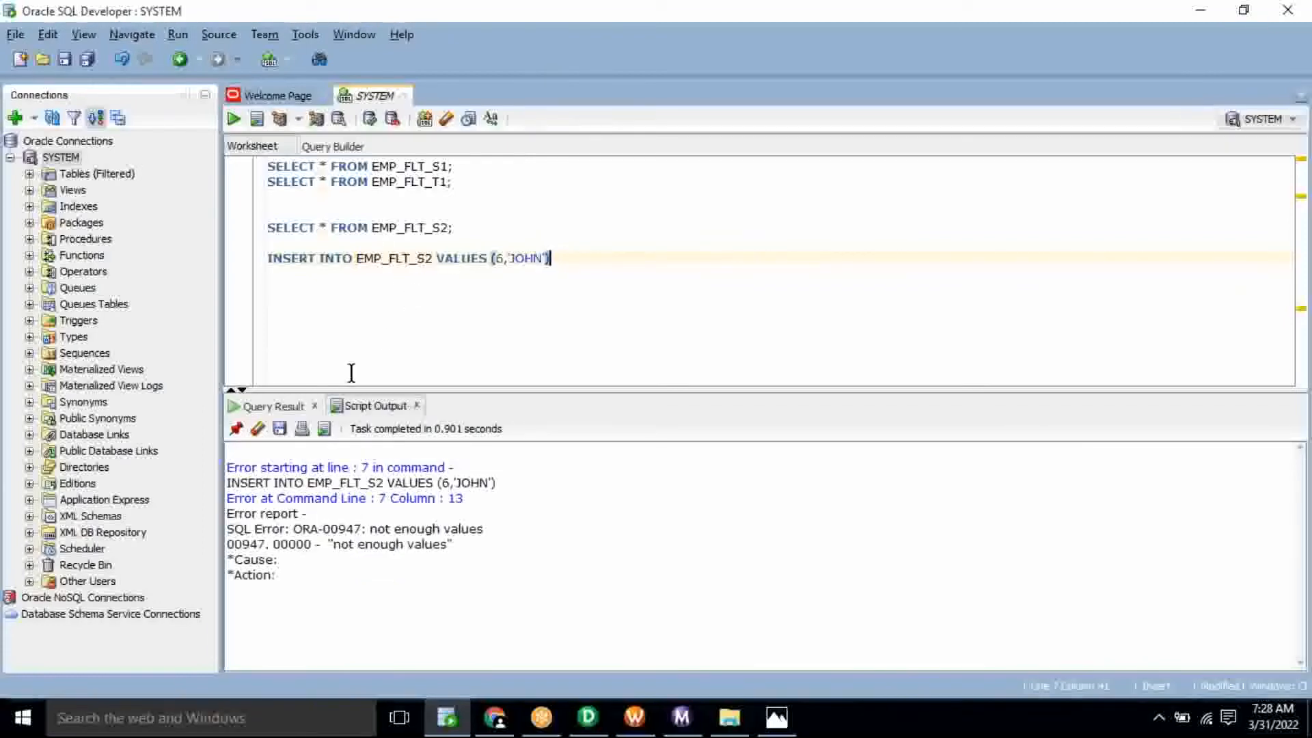
- Add the column list (ENO,ENAME) after EMP_FLT_S2 in the INSERT statement and run it
click(355, 258)
click(354, 257)
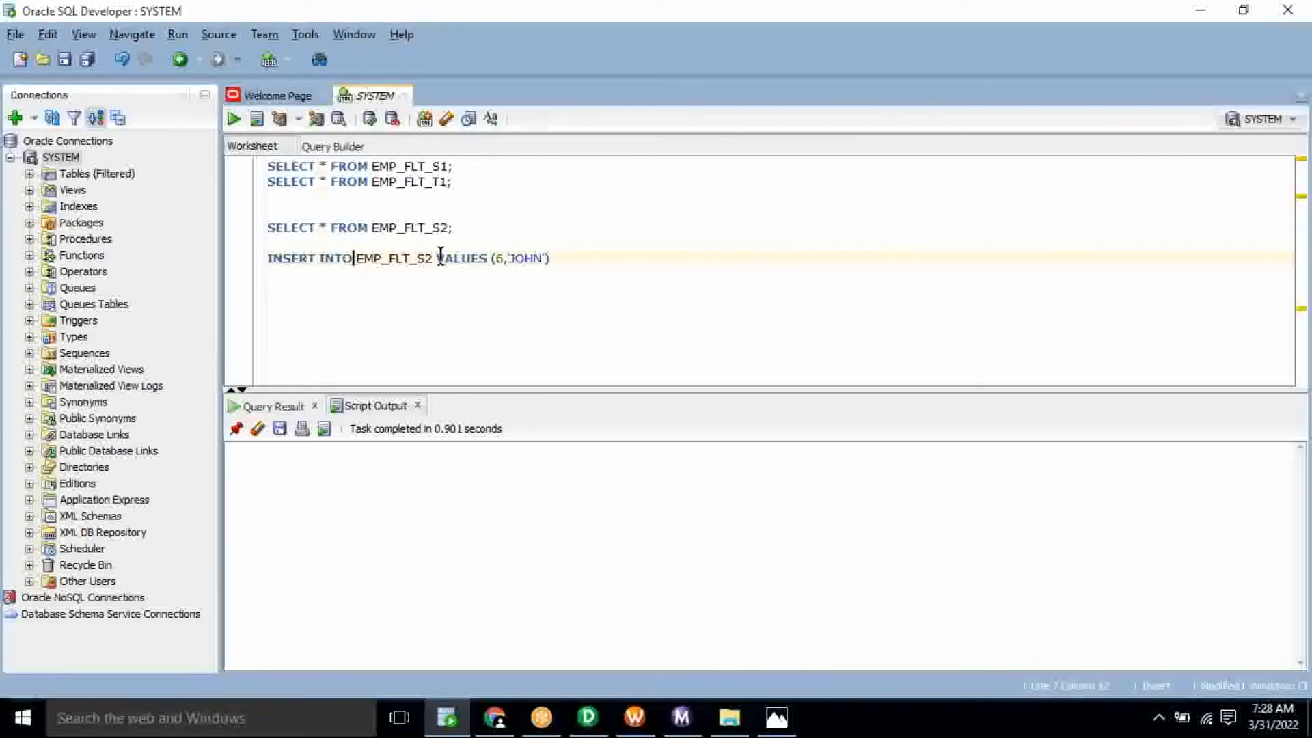
click(433, 257)
text(())
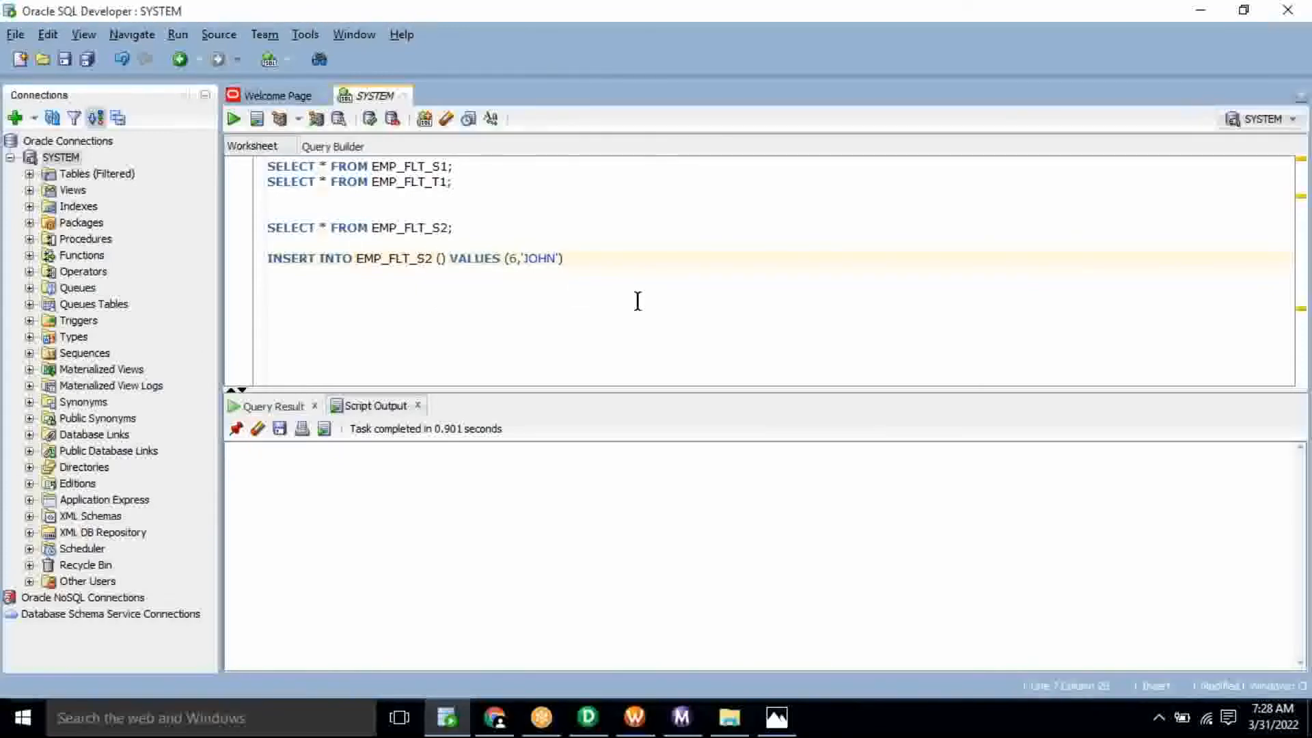
key(Left)
text(ENO,ENAME)
key(End)
click(460, 260)
click(488, 259)
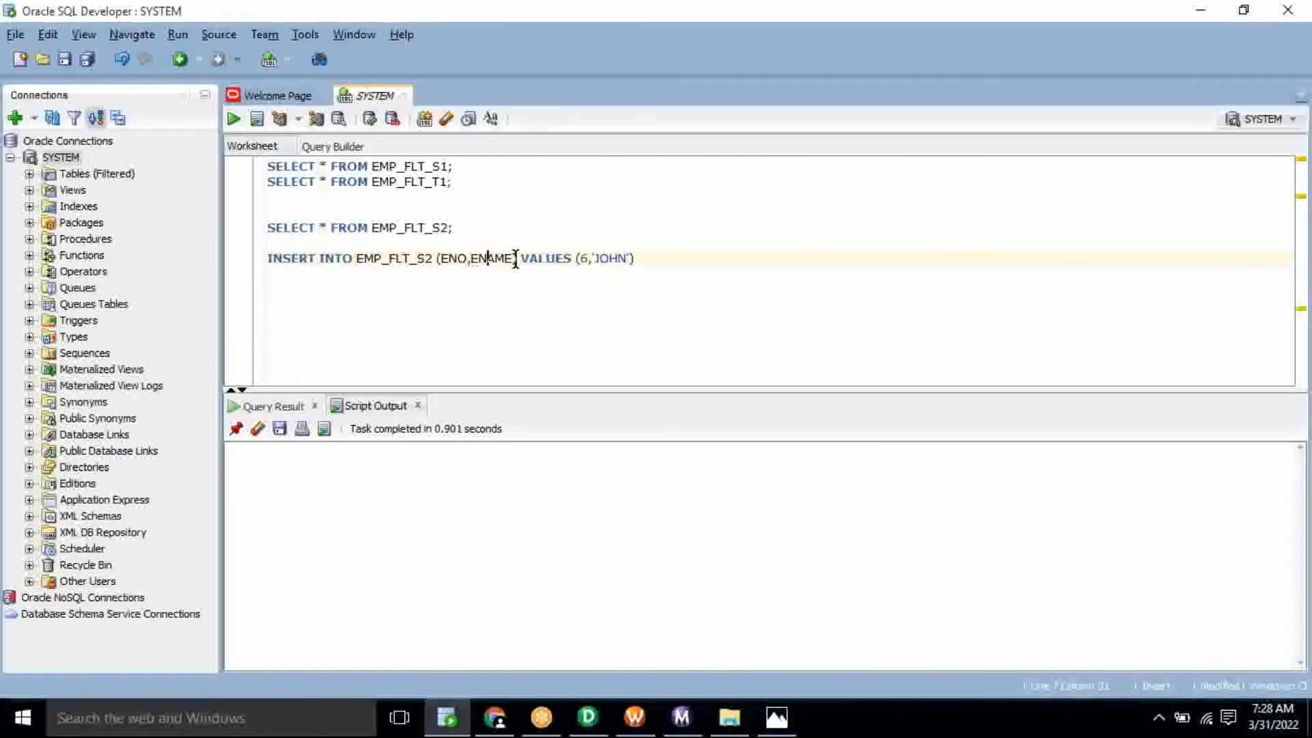
key(F5)
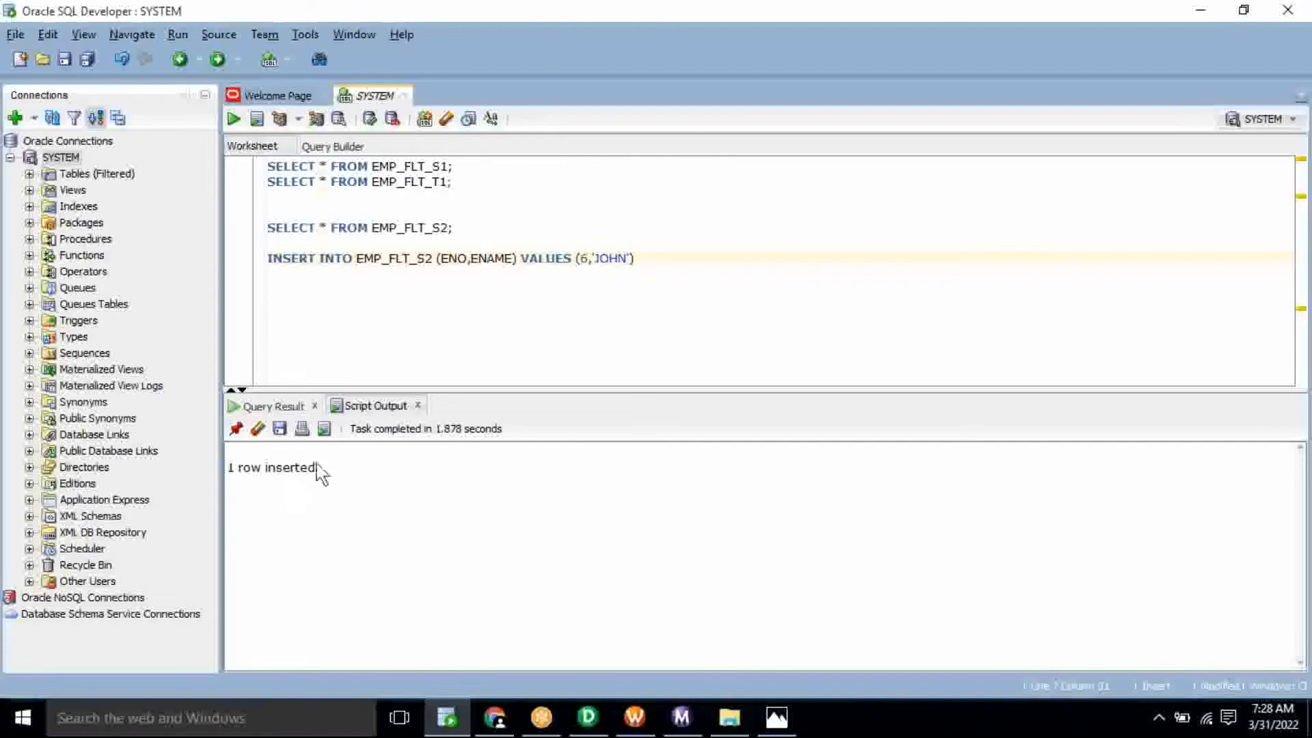
- End the INSERT statement with a semicolon and duplicate it on the line below
click(666, 256)
text(;)
key(Return)
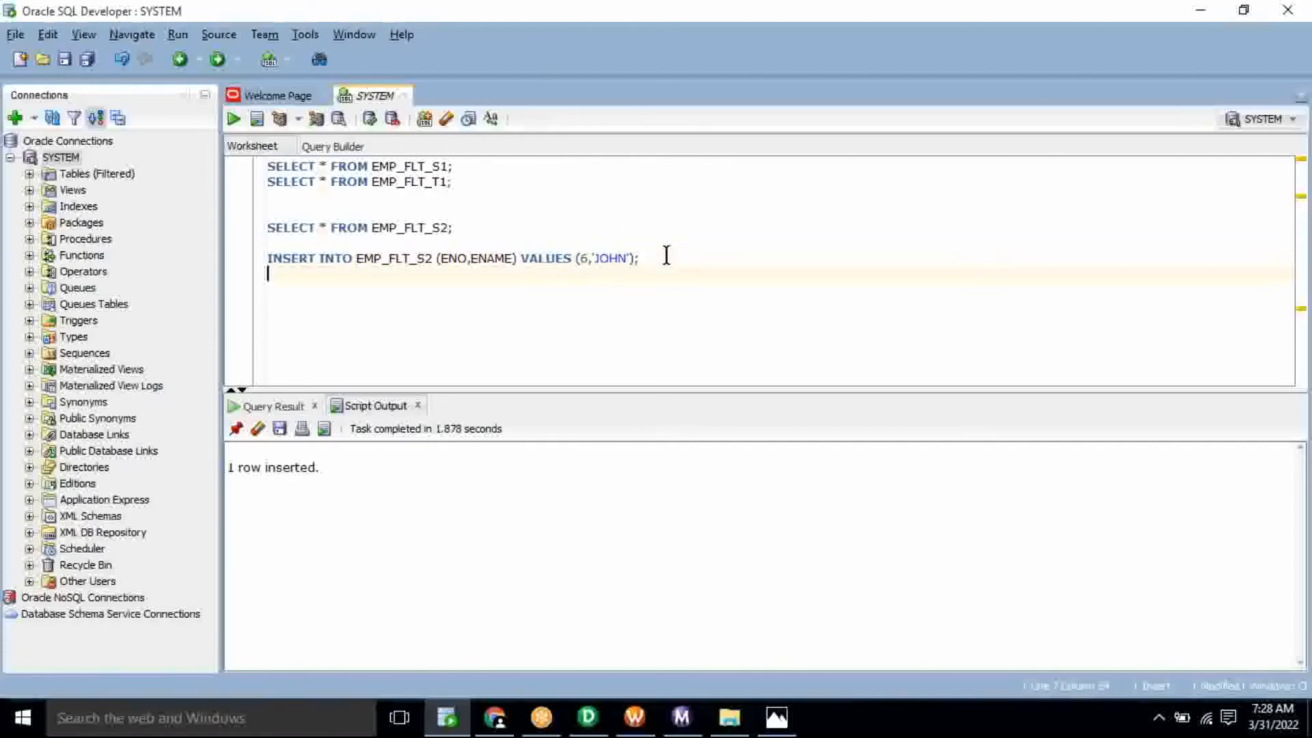
double_click(557, 259)
triple_click(556, 259)
key(ctrl+c)
click(506, 296)
key(ctrl+v)
- Remove the (ENO,ENAME) column list from the duplicated INSERT statement and add NULL as its third value
click(438, 274)
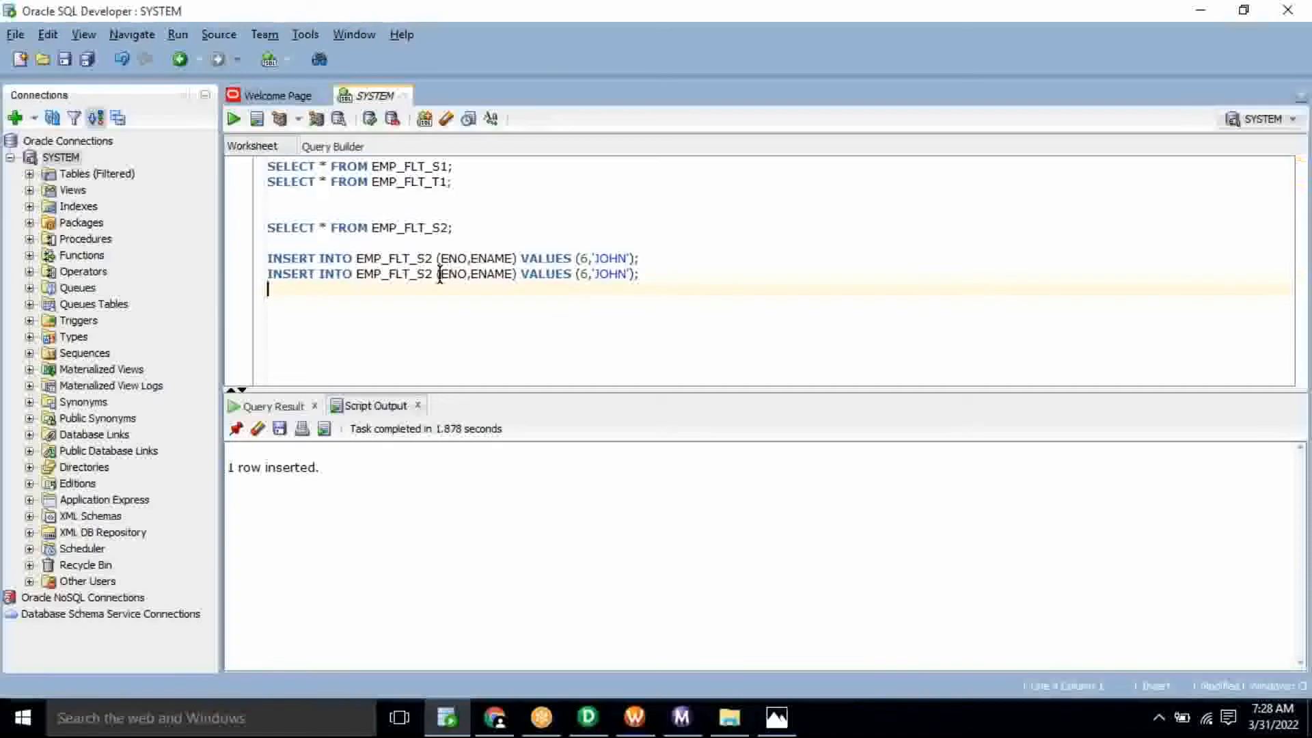
shift+click(504, 273)
shift+click(519, 273)
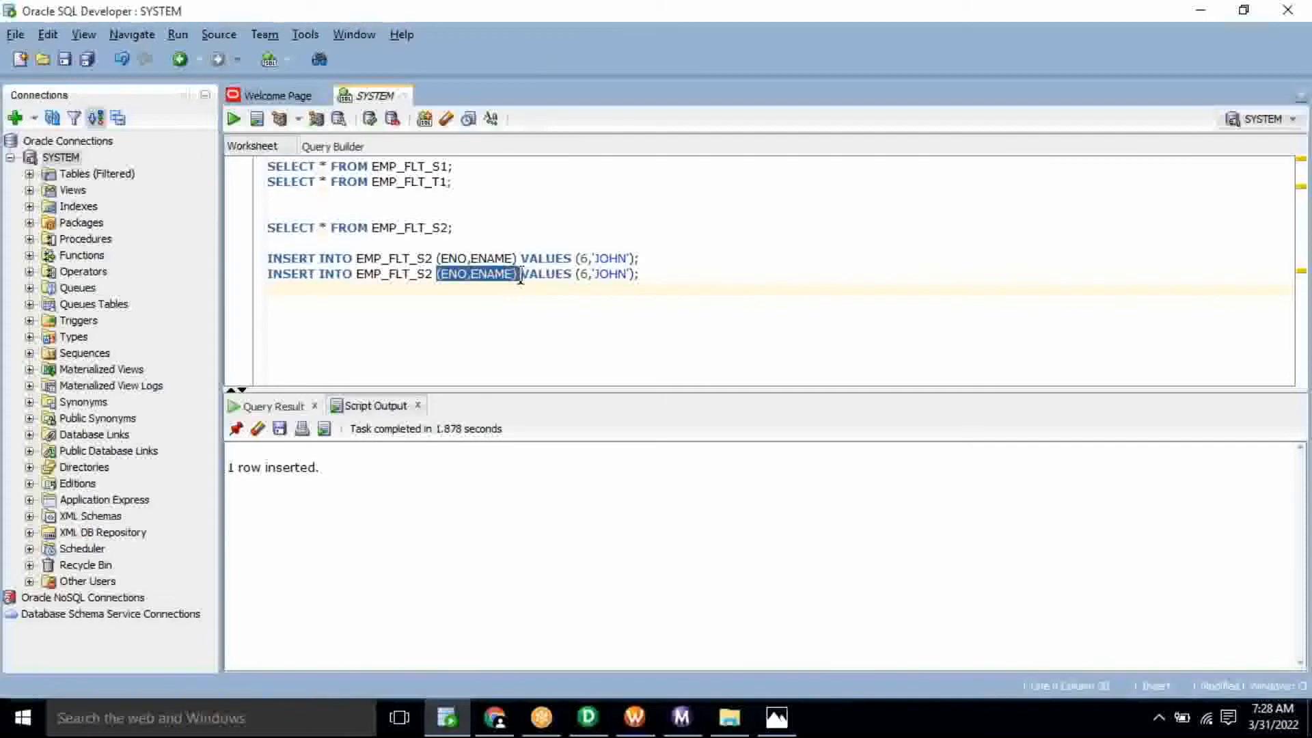
key(Delete)
click(546, 273)
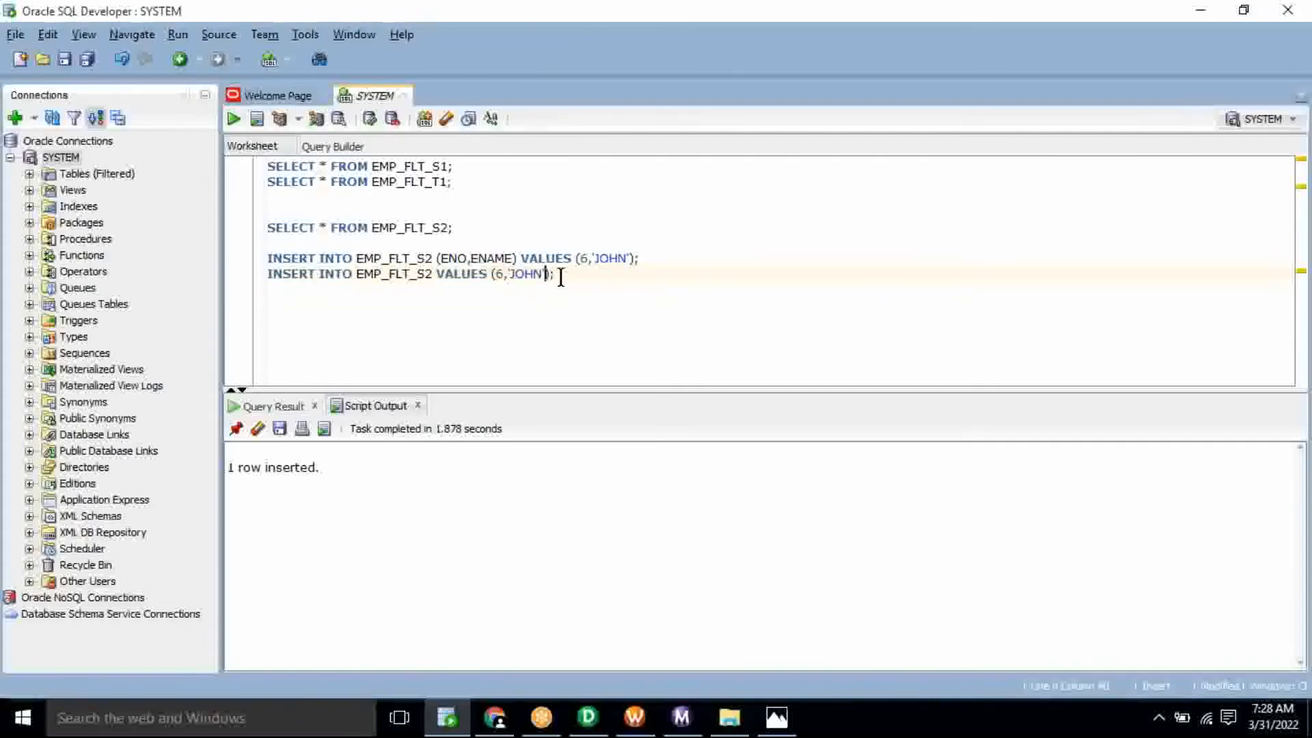
text(,NULL)
text(L)
click(705, 348)
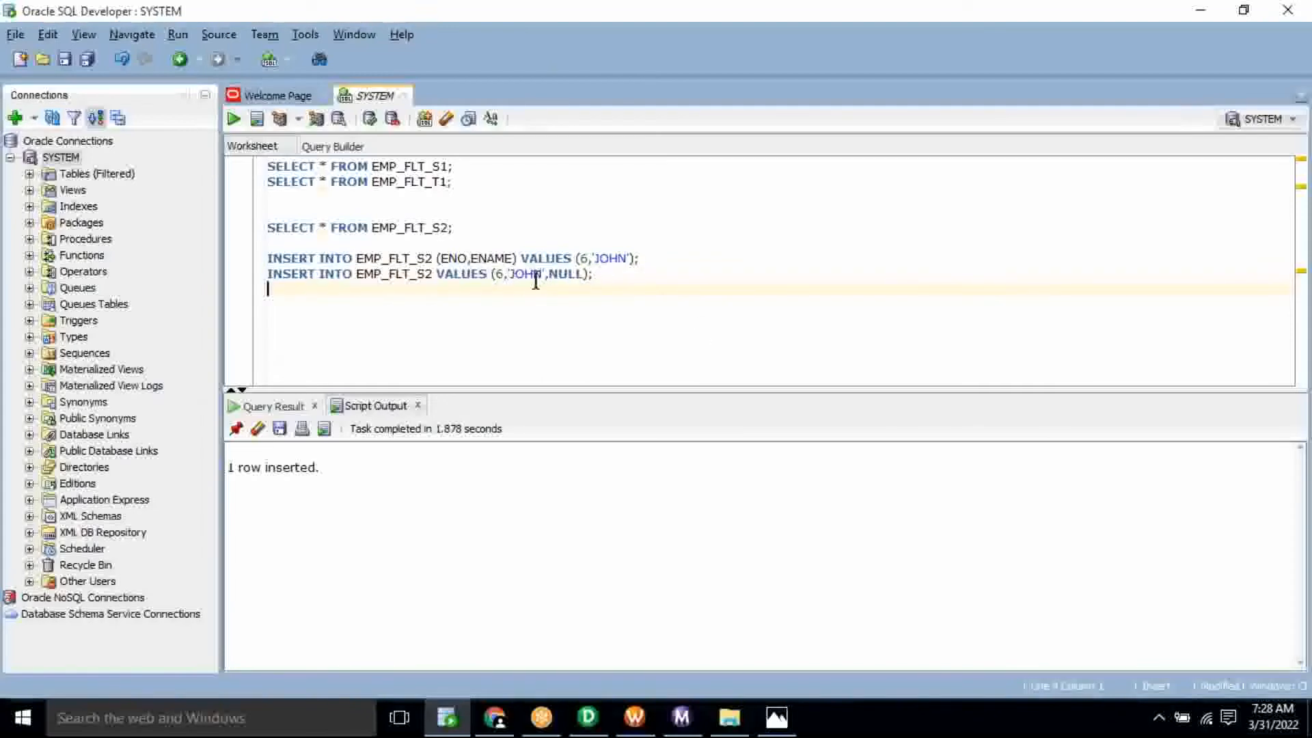
click(436, 276)
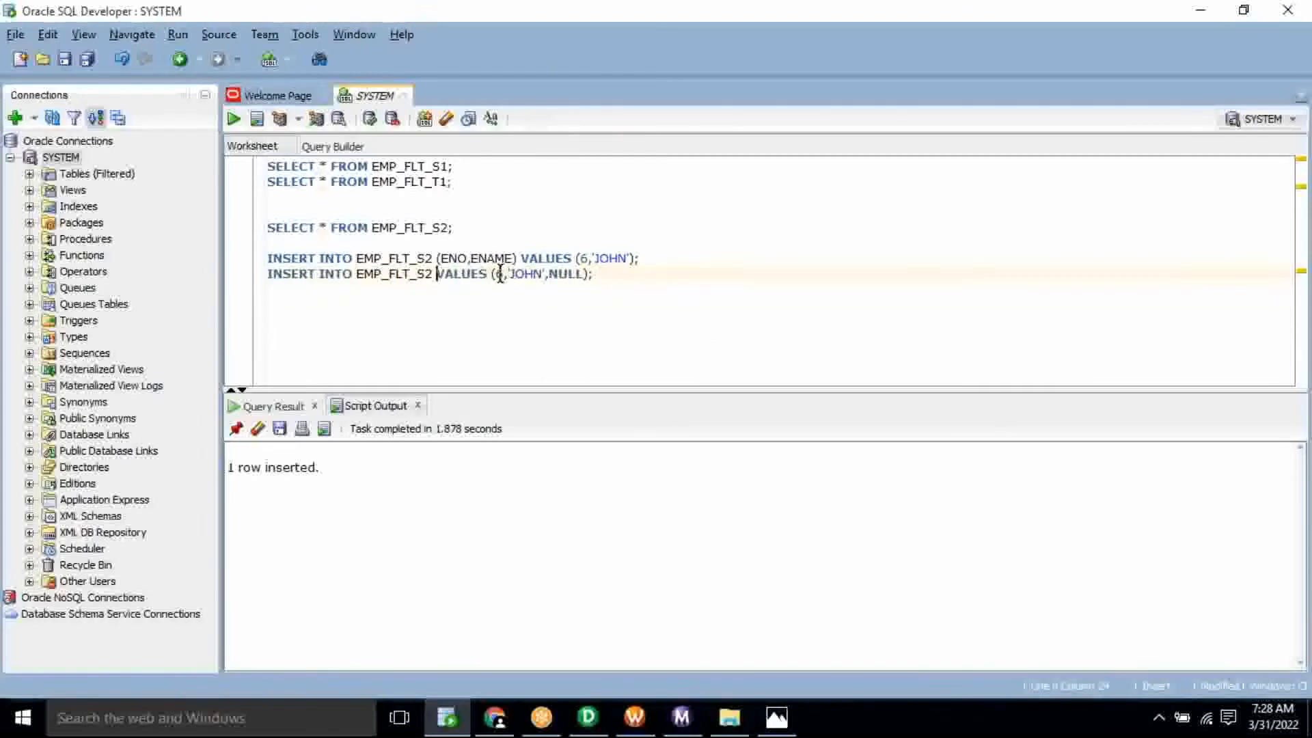
drag(503, 276, 576, 275)
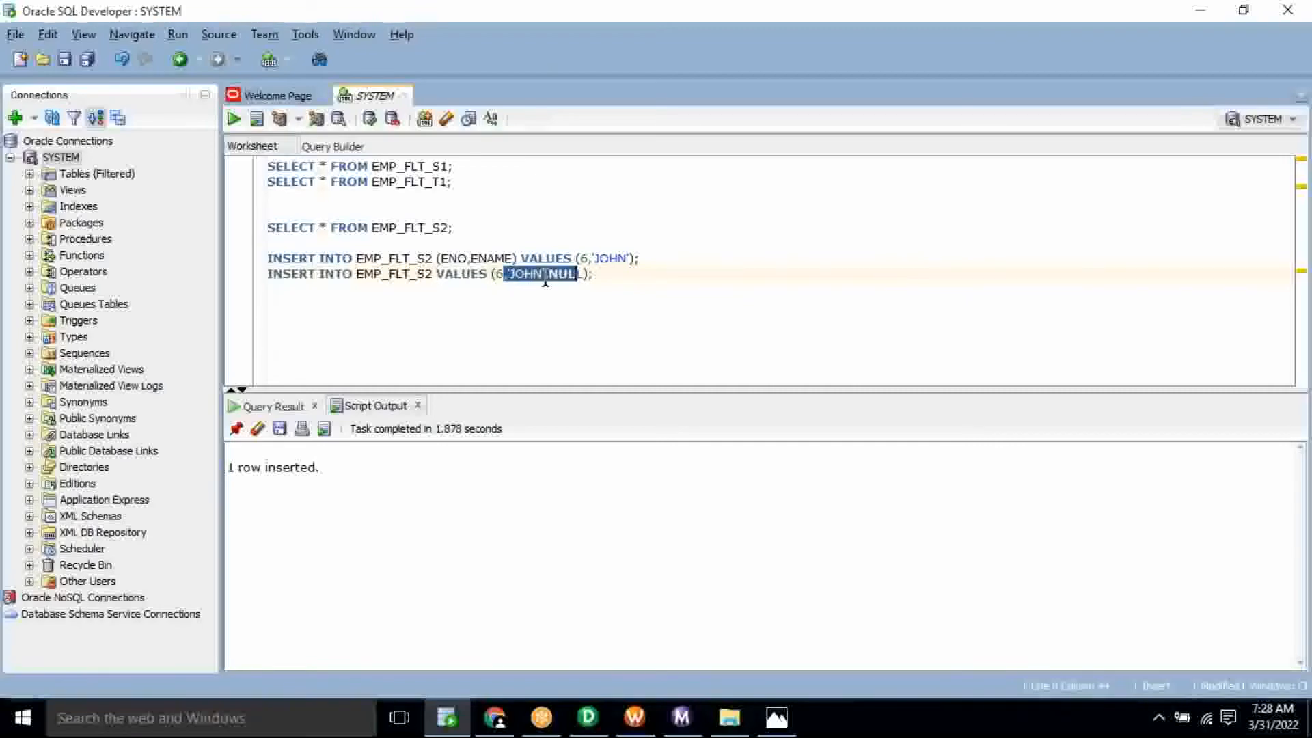
- Run the second INSERT INTO EMP_FLT_S2 statement, the one without a column list and with NULL as its third value
click(499, 283)
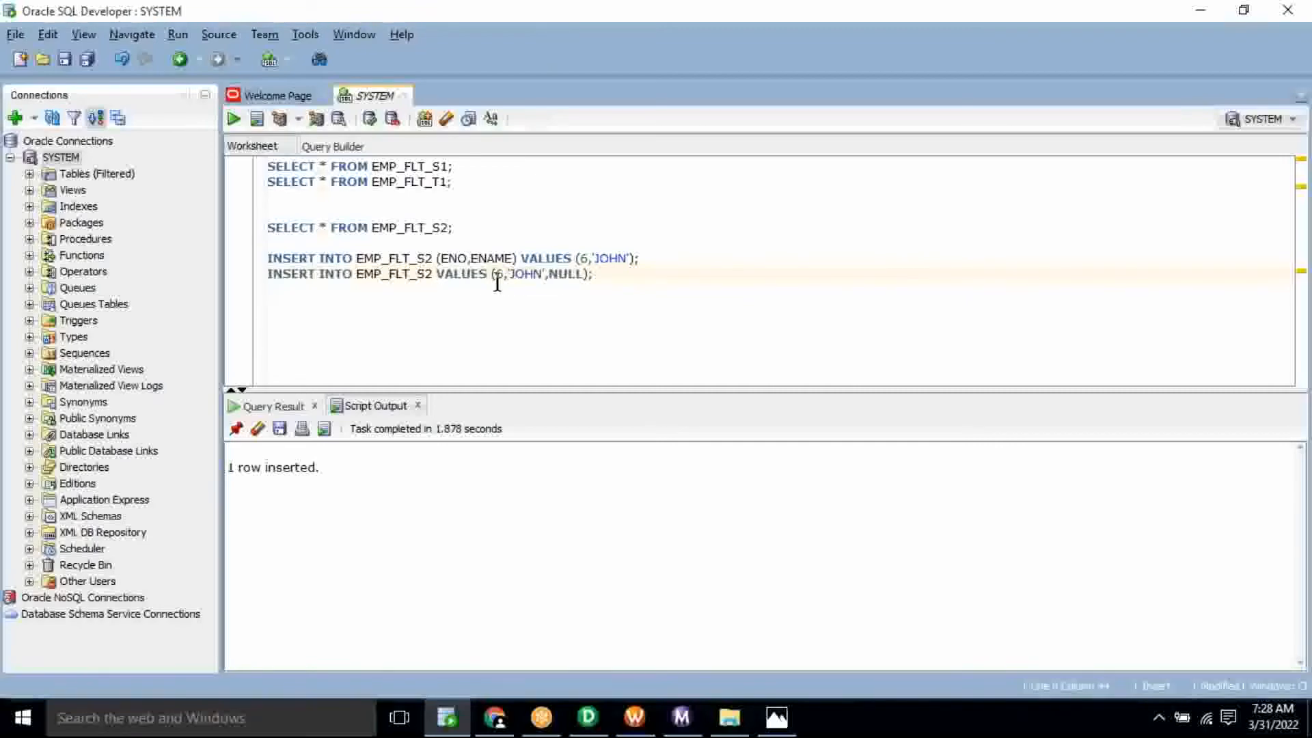
click(436, 273)
drag(577, 261, 643, 260)
drag(441, 259, 497, 259)
click(625, 272)
key(ctrl+Return)
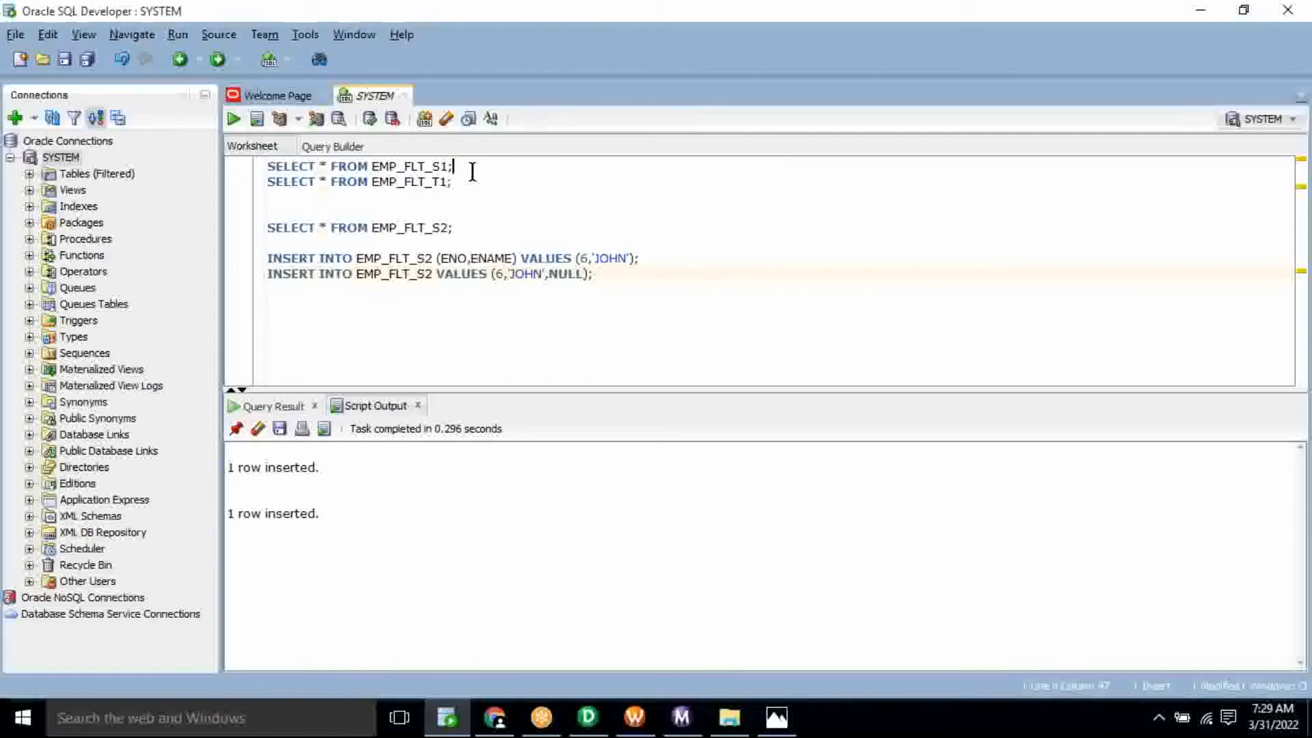
- Query EMP_FLT_S1 and EMP_FLT_S2, and check the rows added to EMP_FLT_S2
key(ctrl+Return)
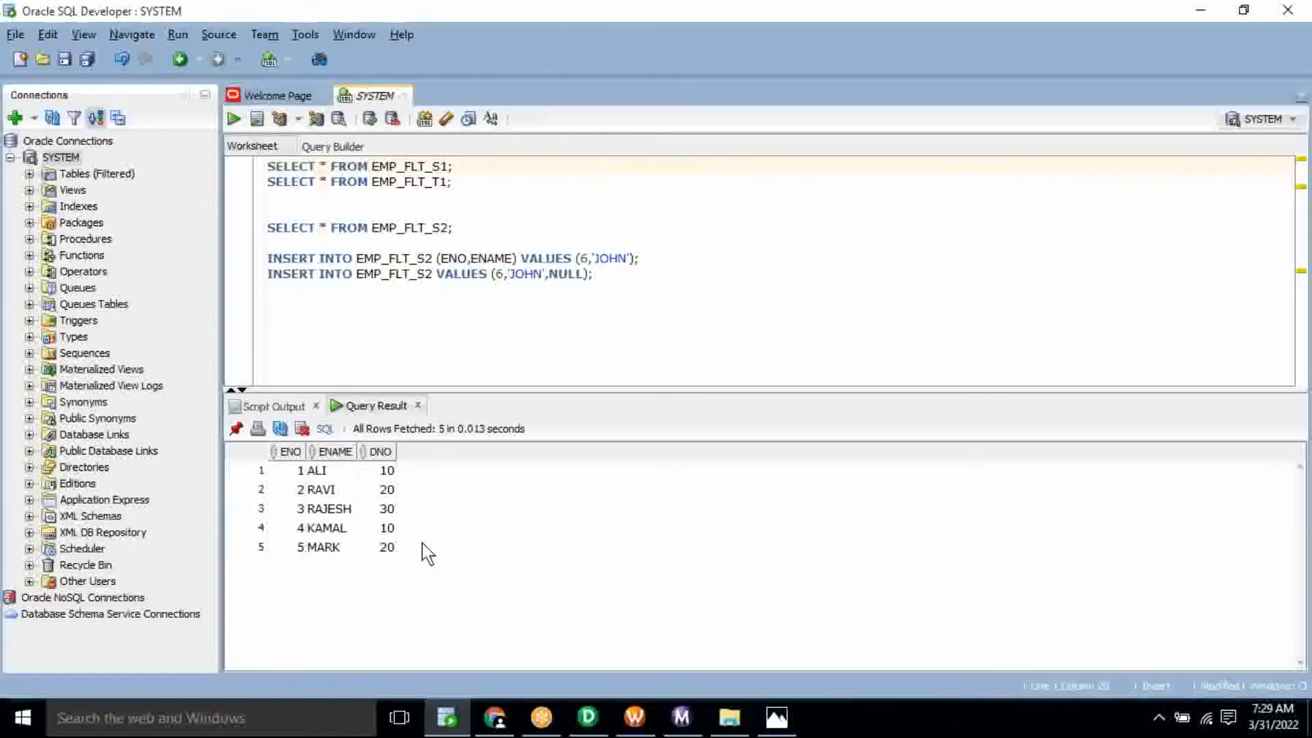
click(459, 229)
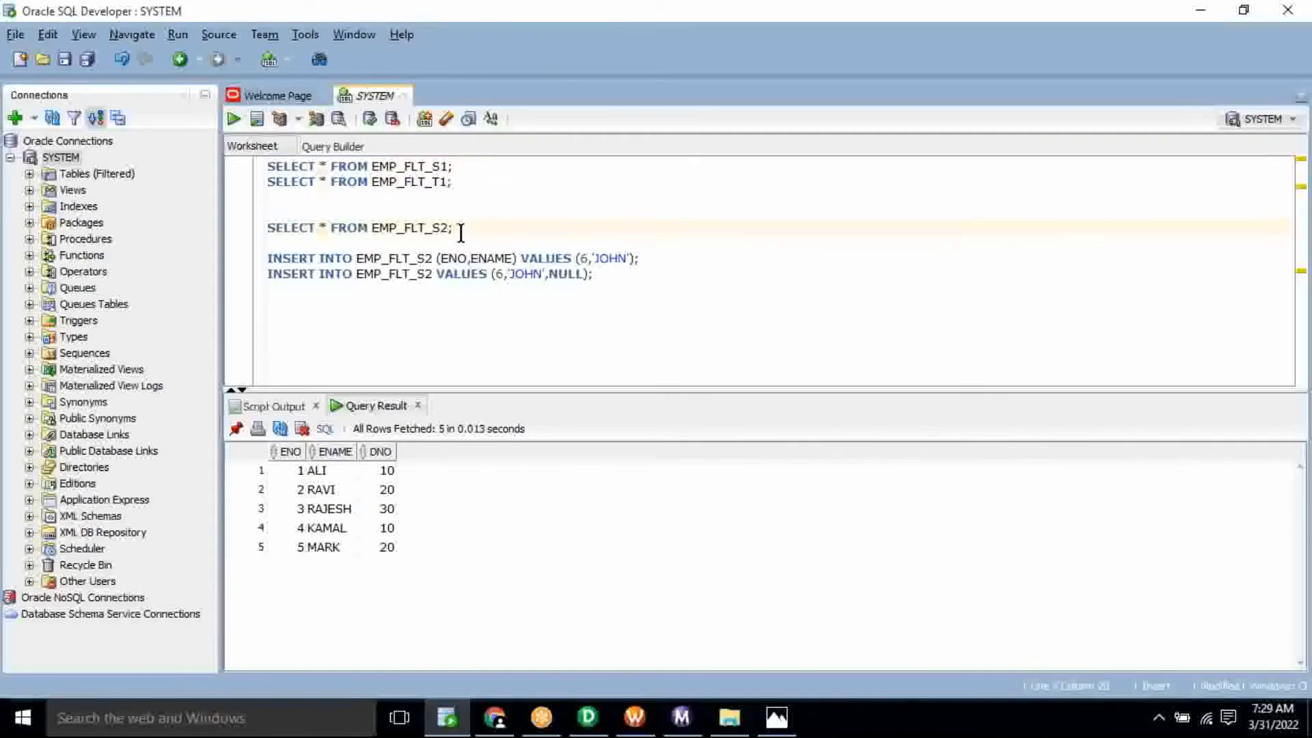
key(ctrl+Return)
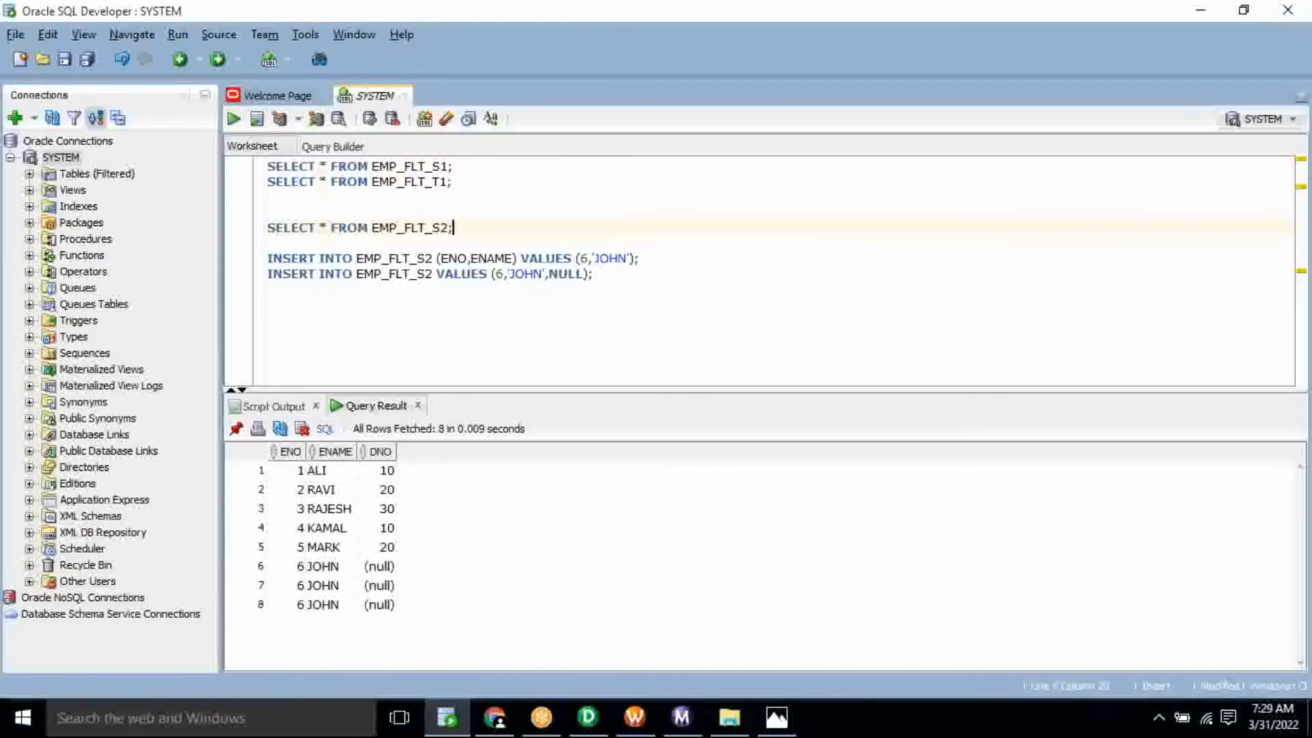
drag(300, 585, 386, 615)
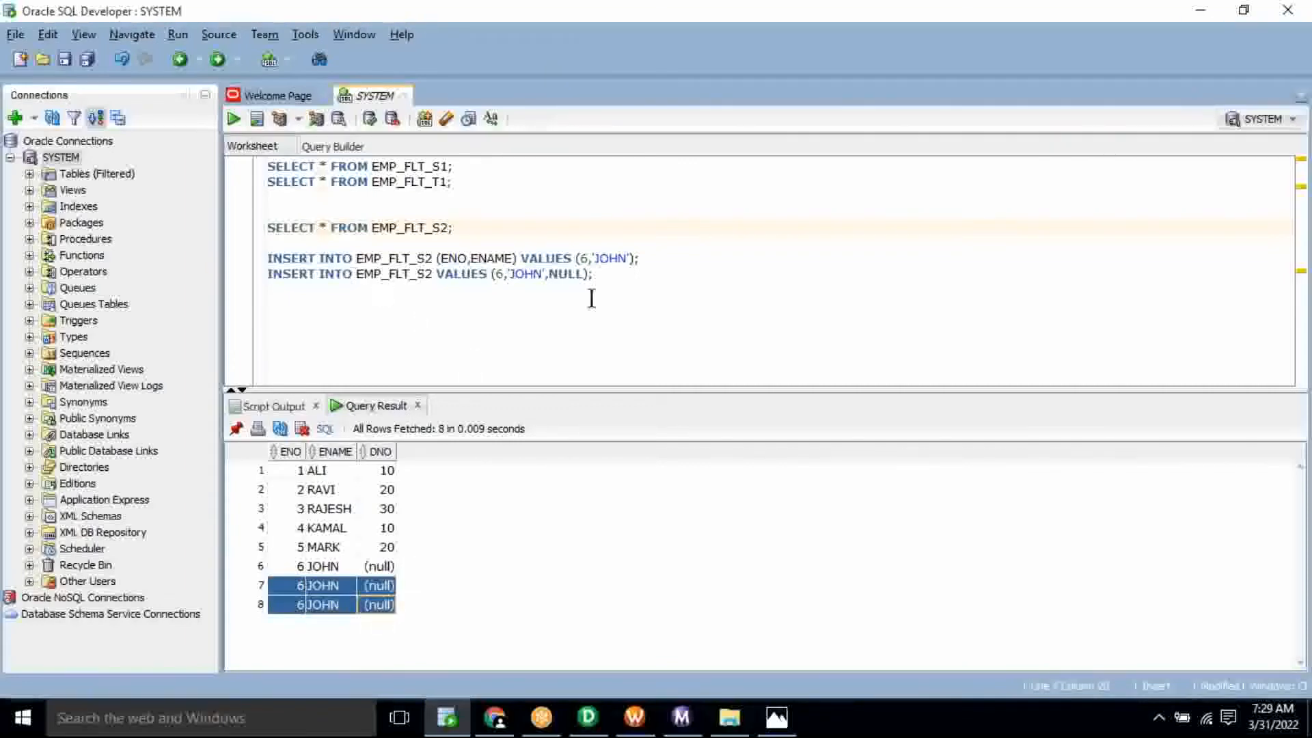
- Add a ROLLBACK; statement below the INSERT statements and run it to undo the uncommitted inserts
click(613, 280)
text(ROLLBACK)
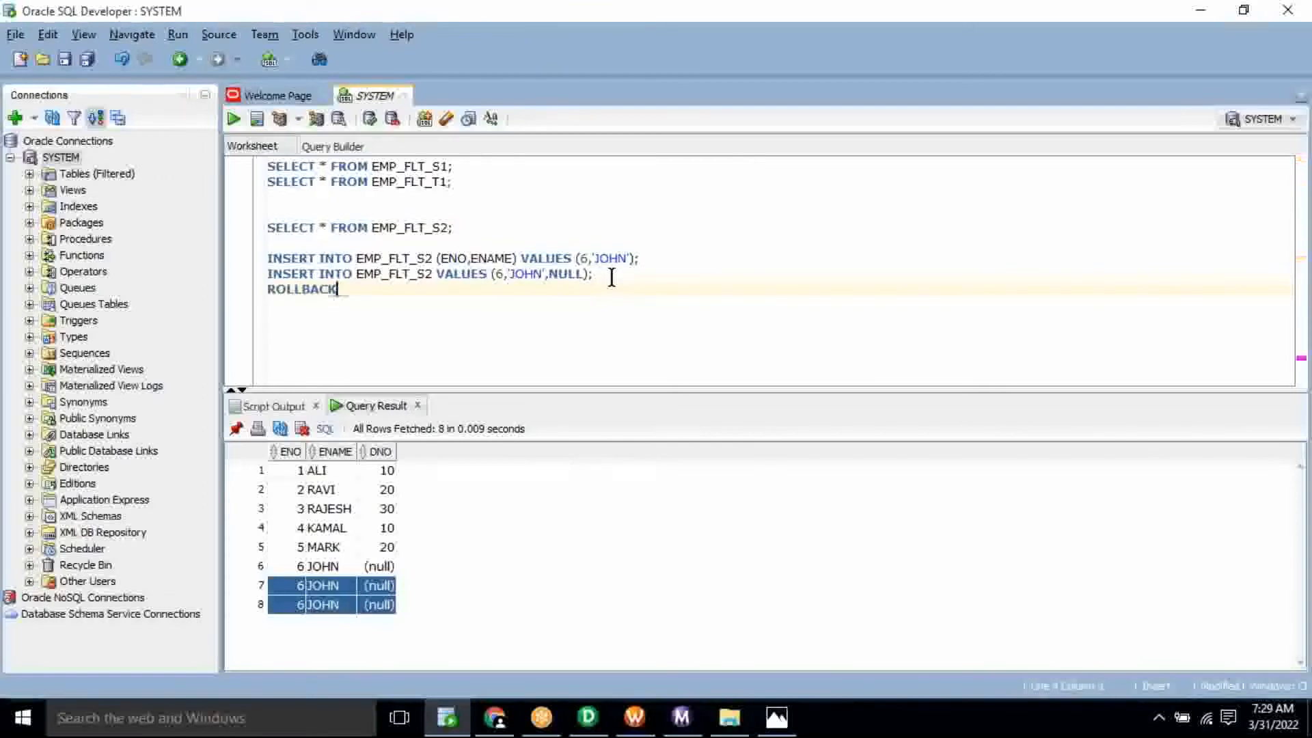
text(;)
key(F5)
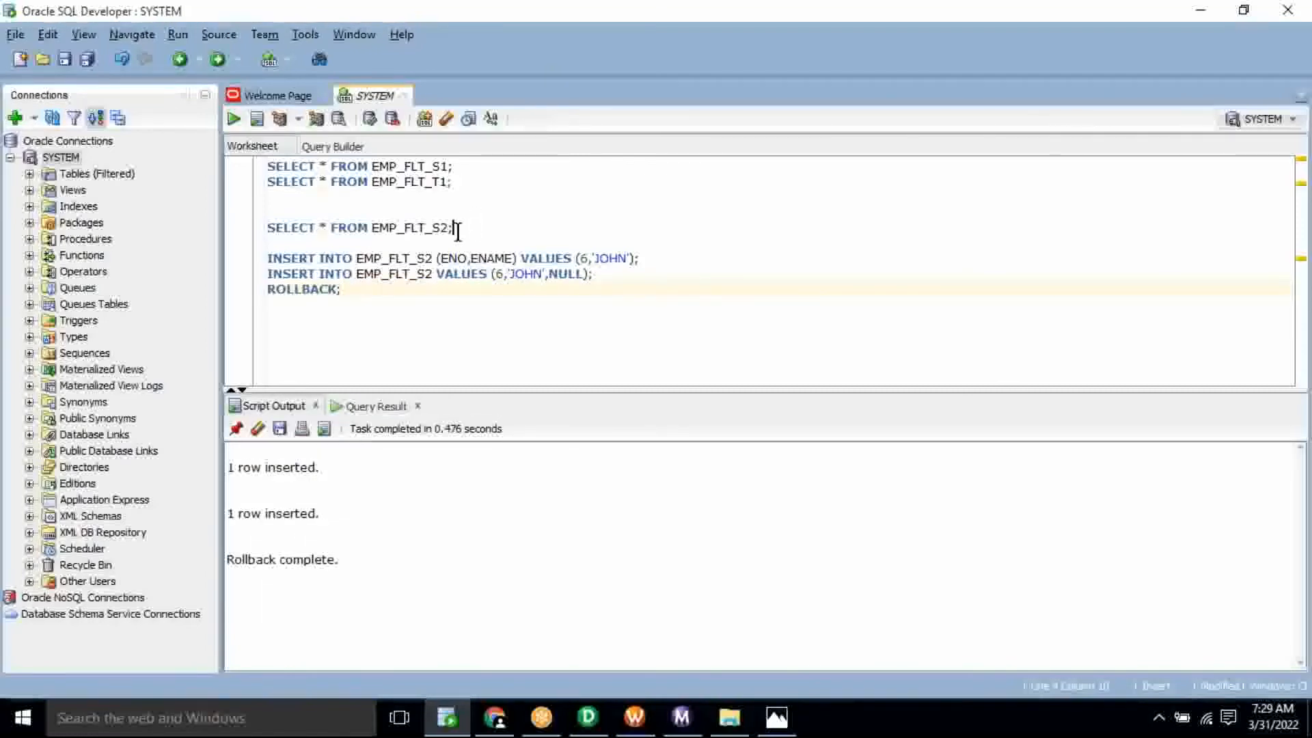
- Rerun the SELECT on EMP_FLT_S2 and check the DNO value of the employee number 6 row
click(455, 228)
key(ctrl+Return)
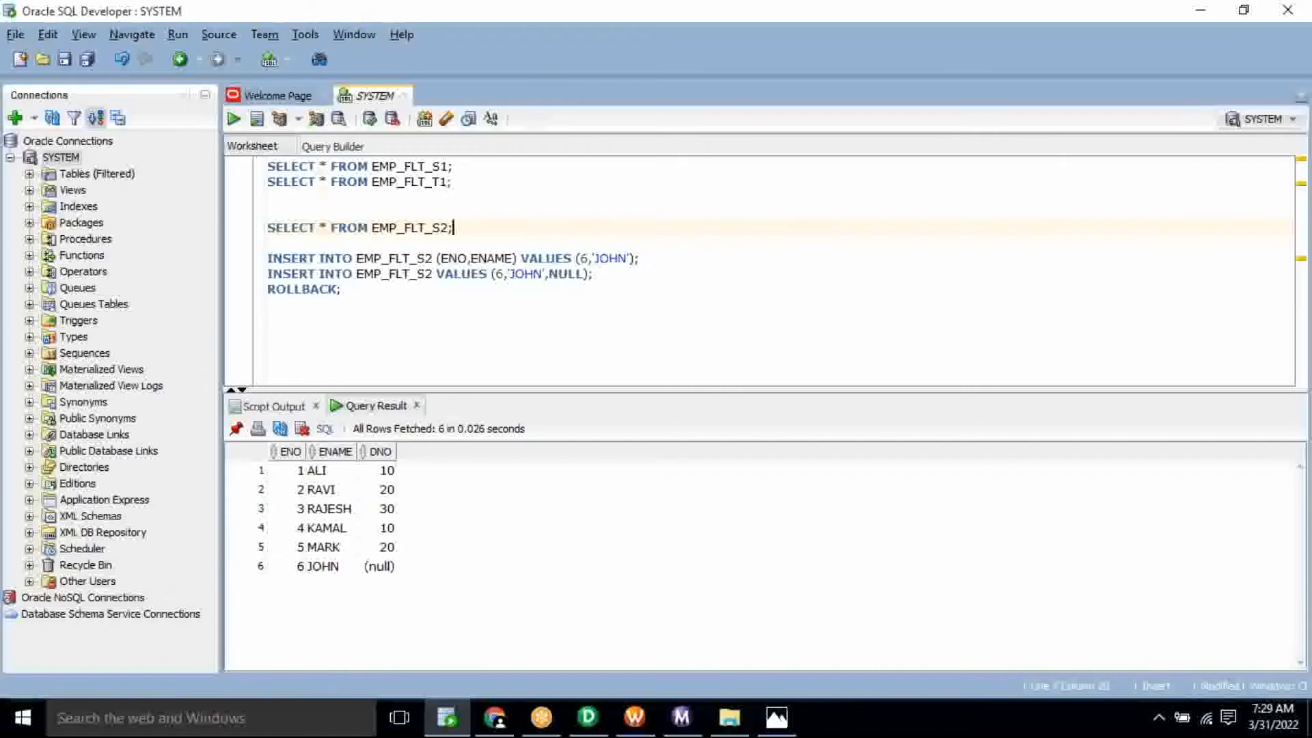
click(379, 568)
double_click(578, 275)
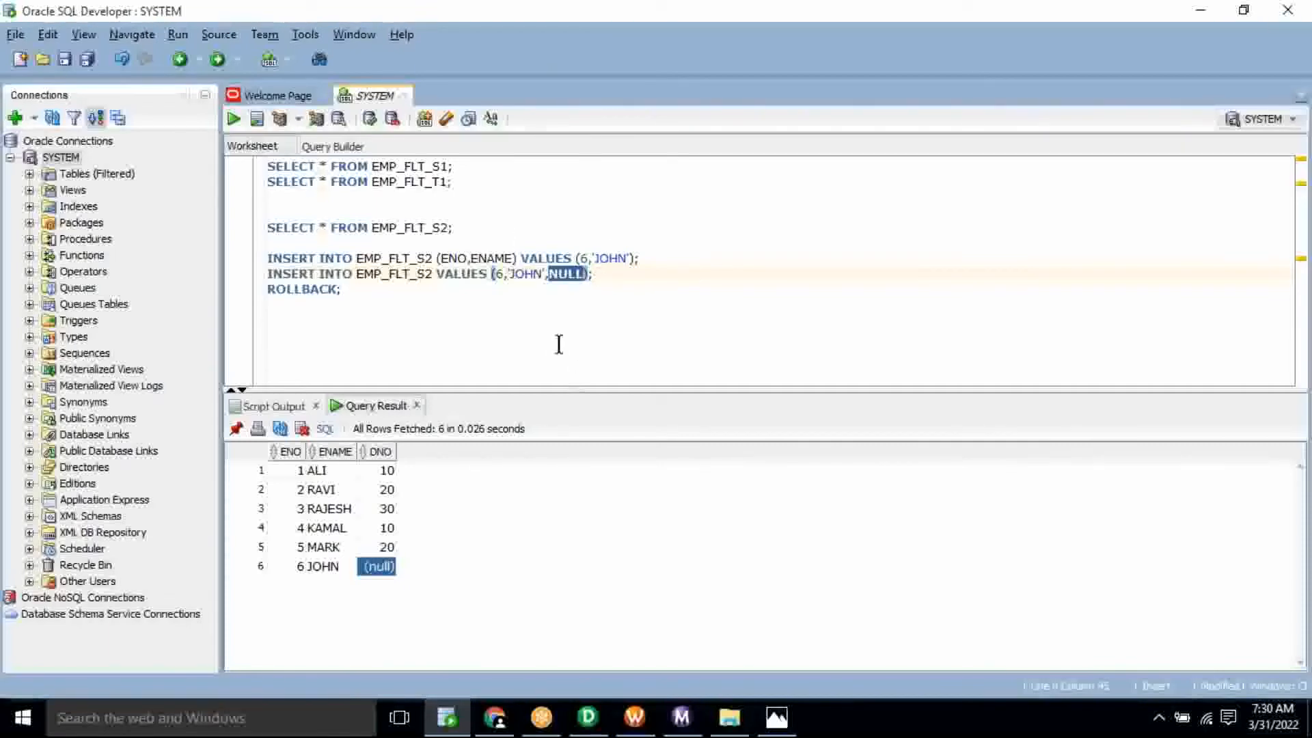
- Move the EMP_FLT_S2 query below the ROLLBACK statement and delete the INSERT and ROLLBACK statements above it
click(405, 225)
triple_click(405, 226)
key(ctrl+c)
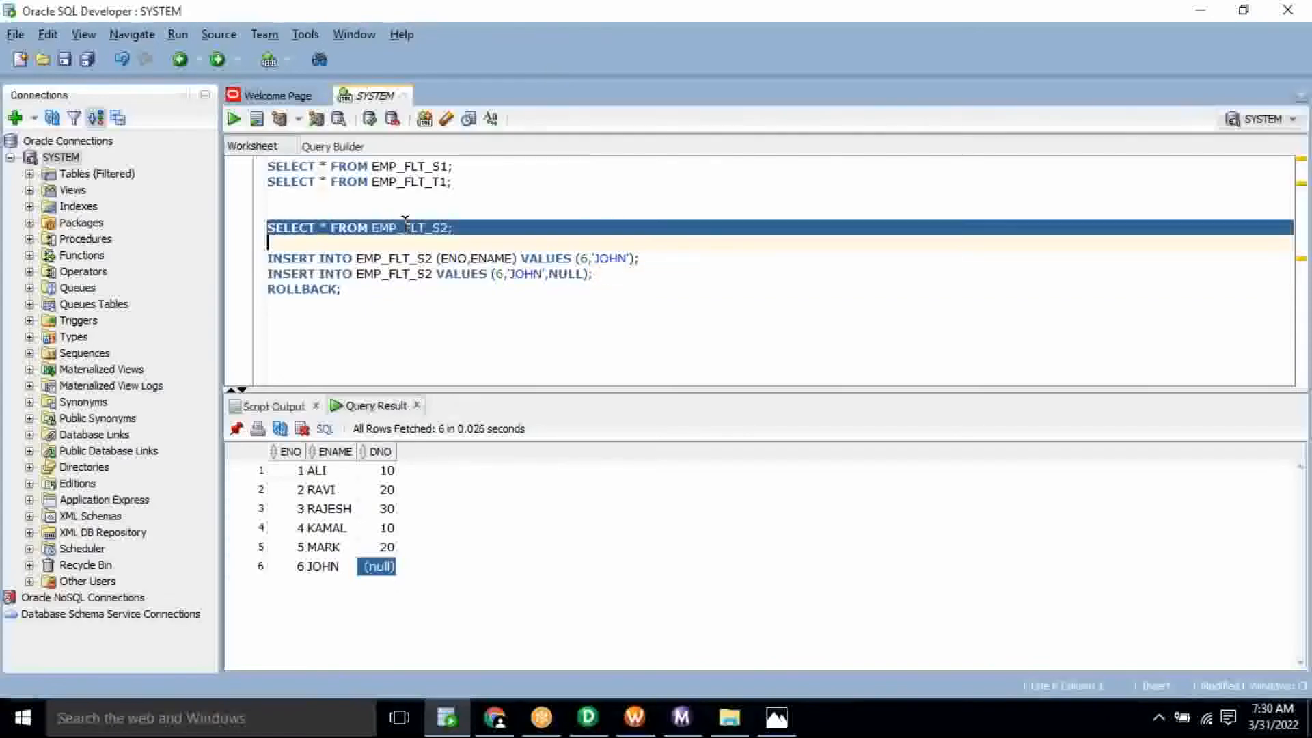
key(Delete)
click(391, 307)
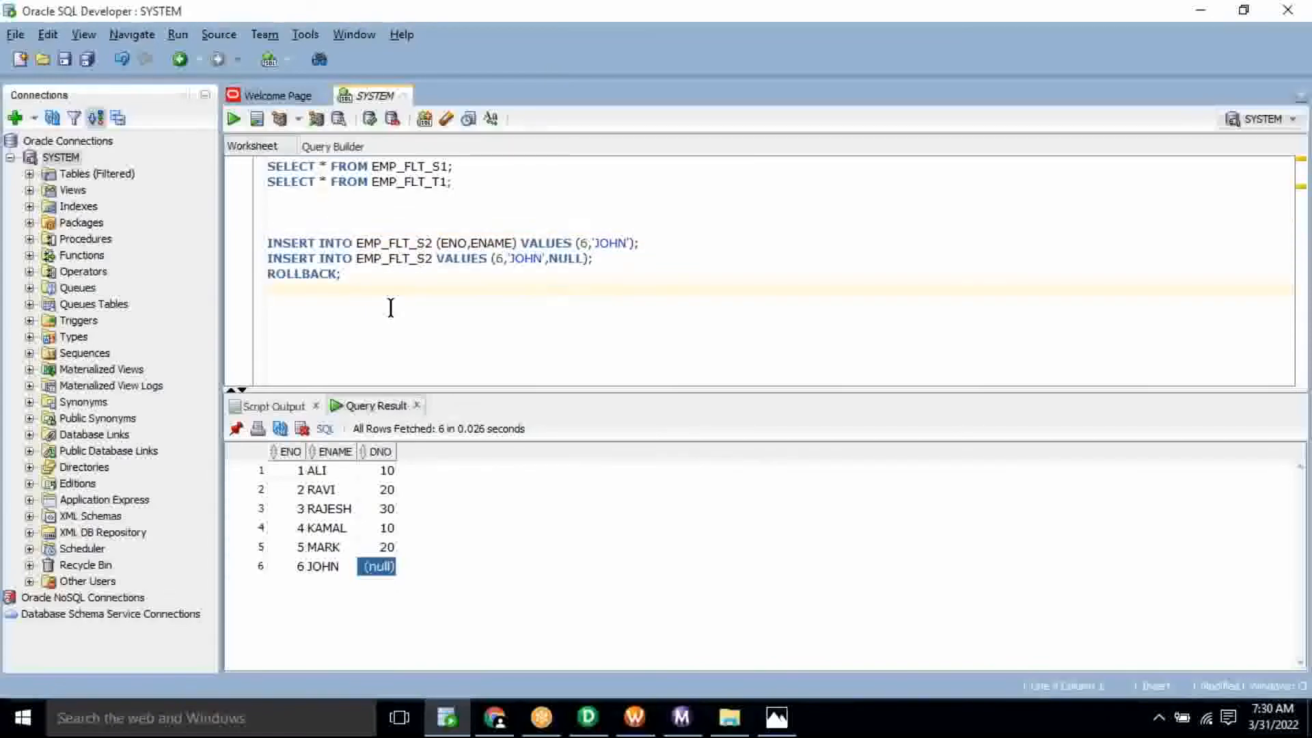
key(ctrl+v)
drag(349, 279, 395, 210)
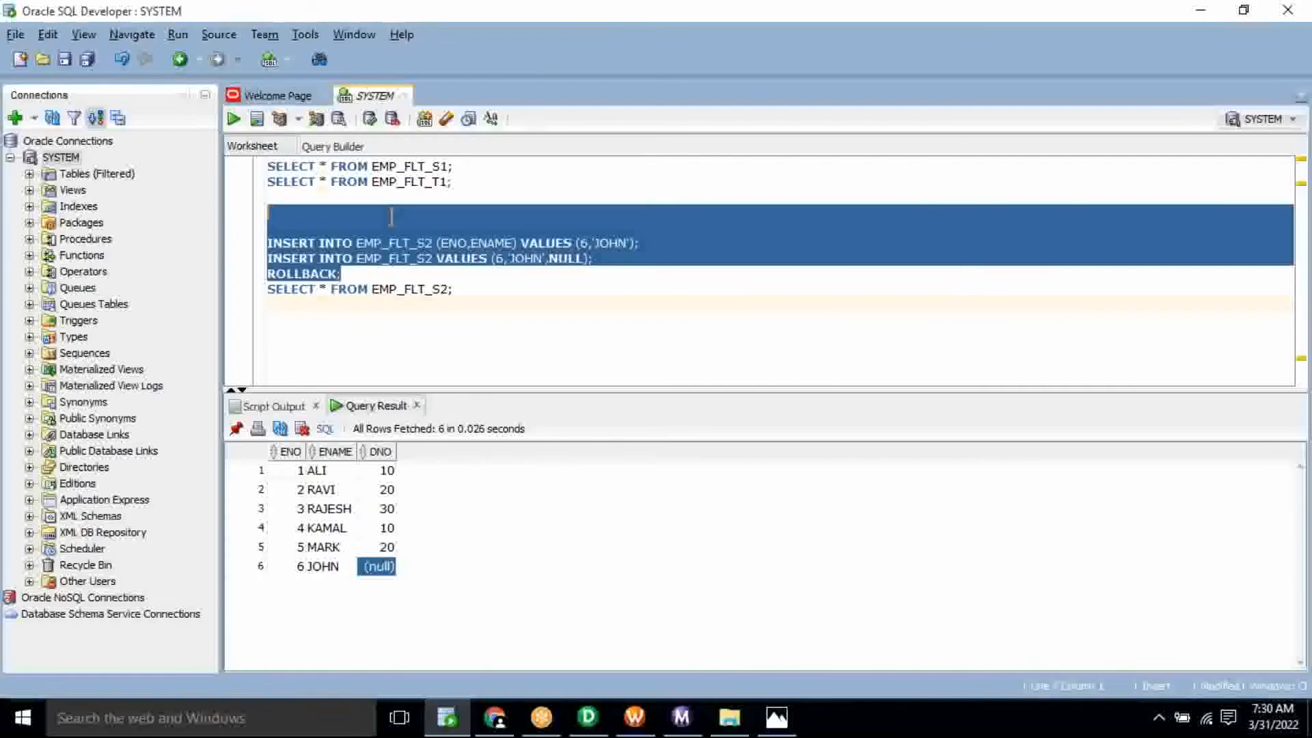
key(Delete)
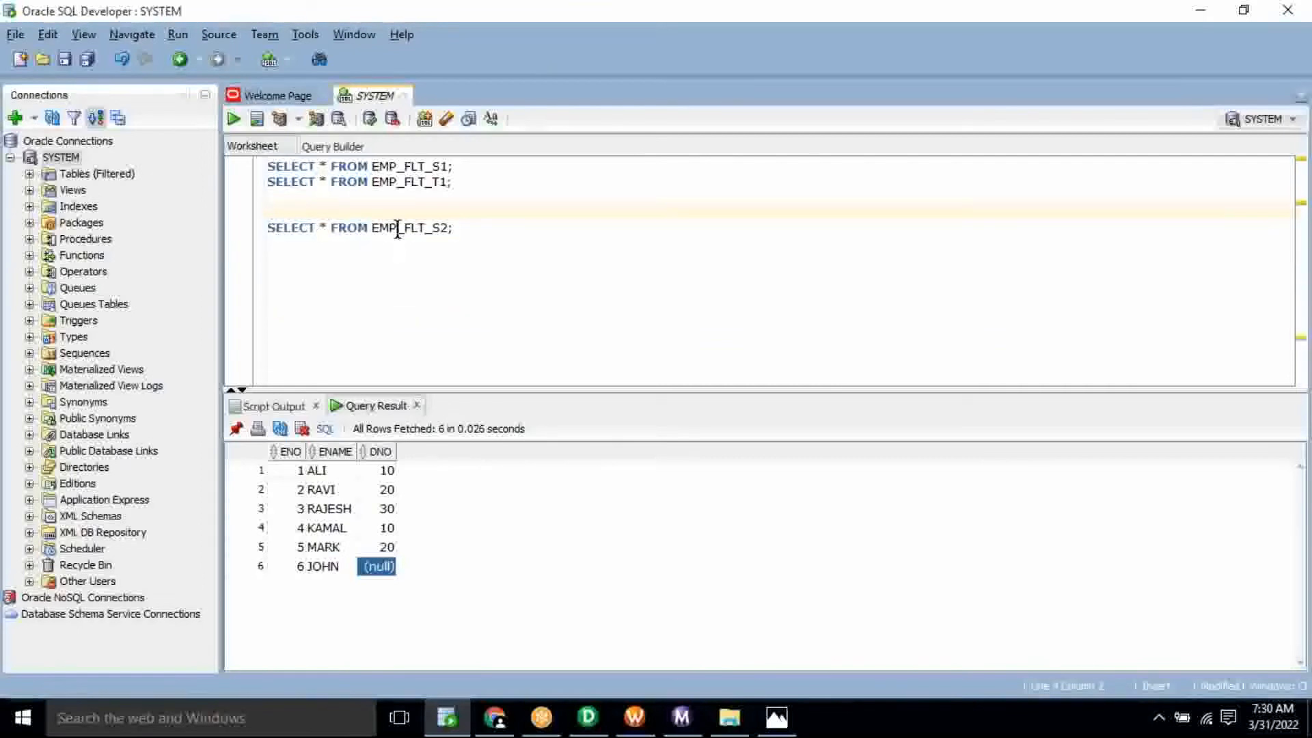
- Duplicate the EMP_FLT_S2 query on the line below and change its table to EMP_FLT_T2_1
triple_click(397, 227)
key(ctrl+c)
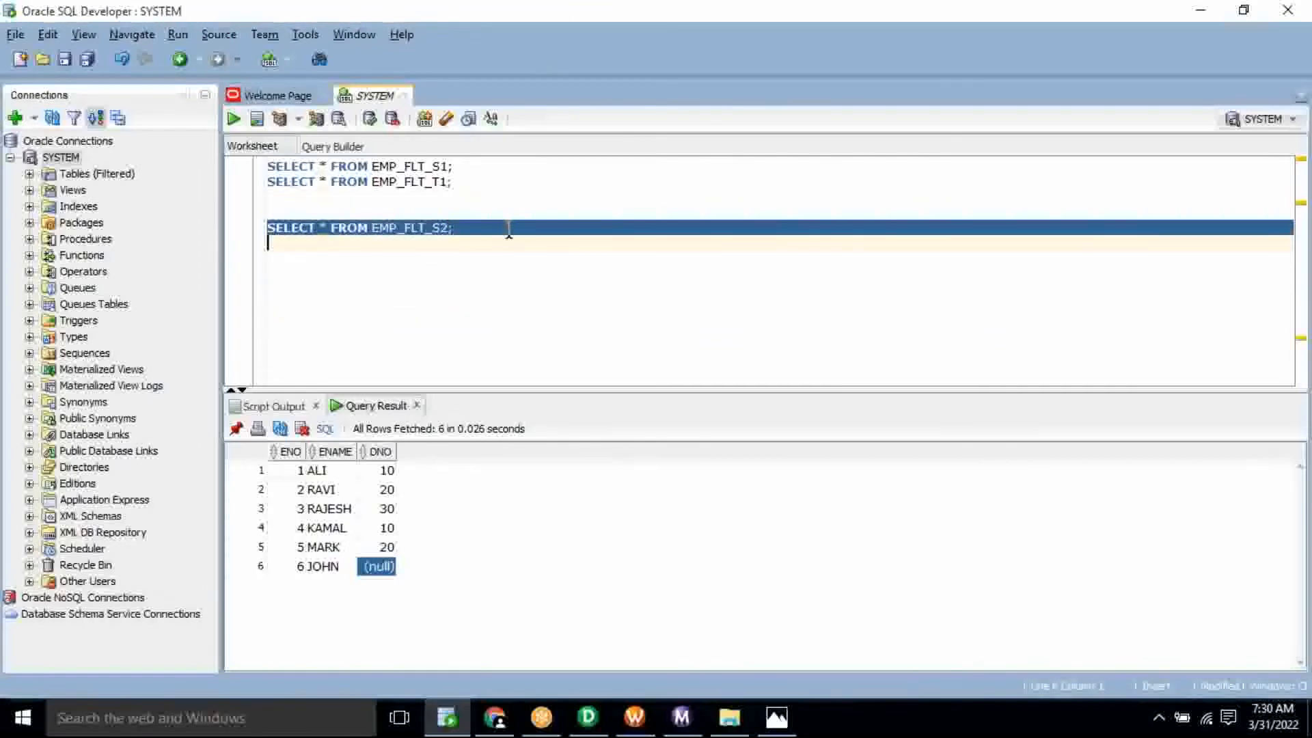
click(509, 229)
key(Down)
key(ctrl+v)
key(BackSpace)
key(BackSpace)
key(BackSpace)
key(BackSpace)
text(T2_1;)
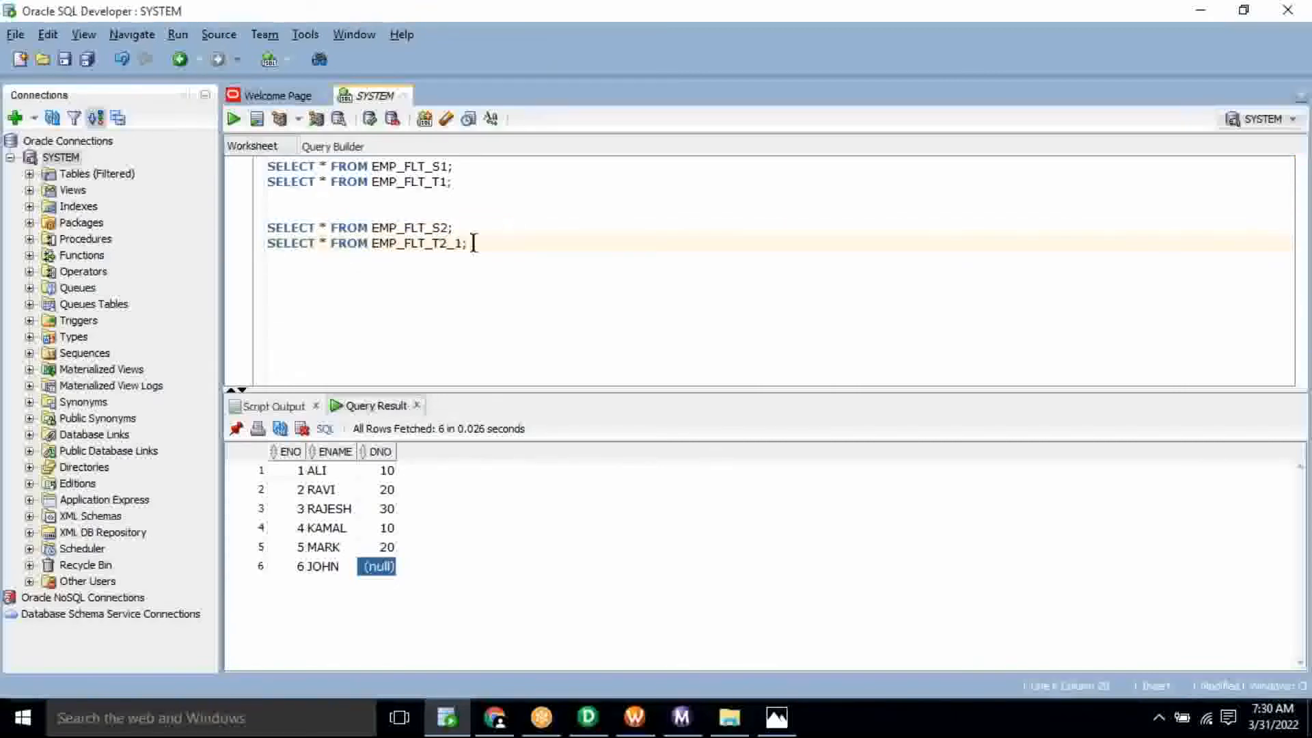
- Run the EMP_FLT_T2_1 query, then duplicate it below with the table changed to EMP_FLT_T2_2 and run that too
triple_click(420, 247)
key(ctrl+c)
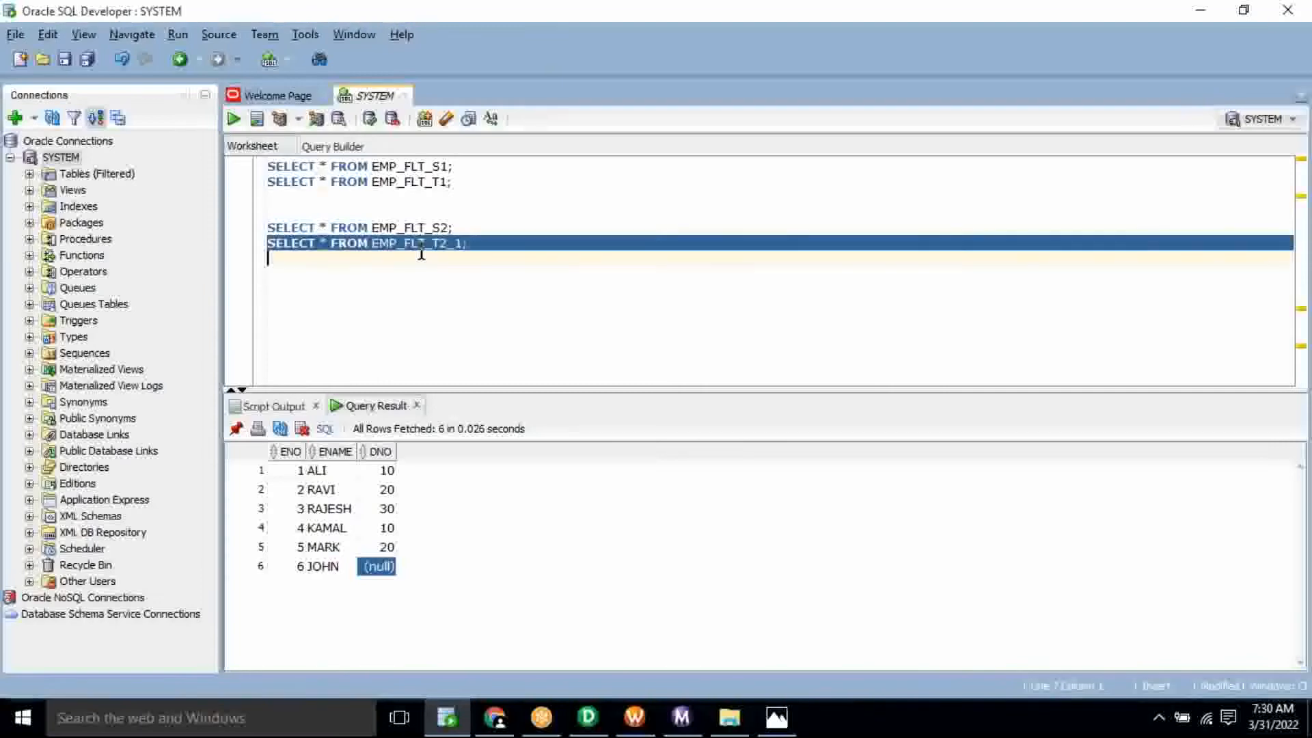
click(505, 250)
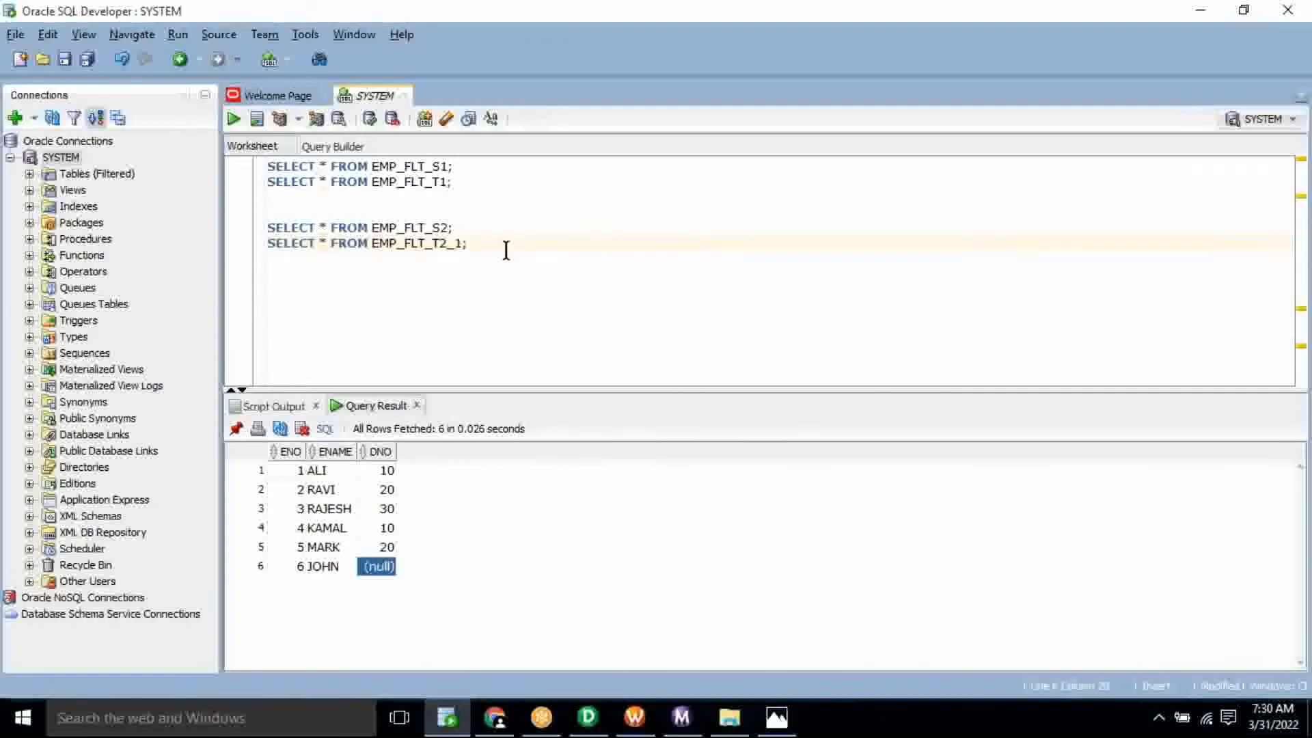
triple_click(505, 251)
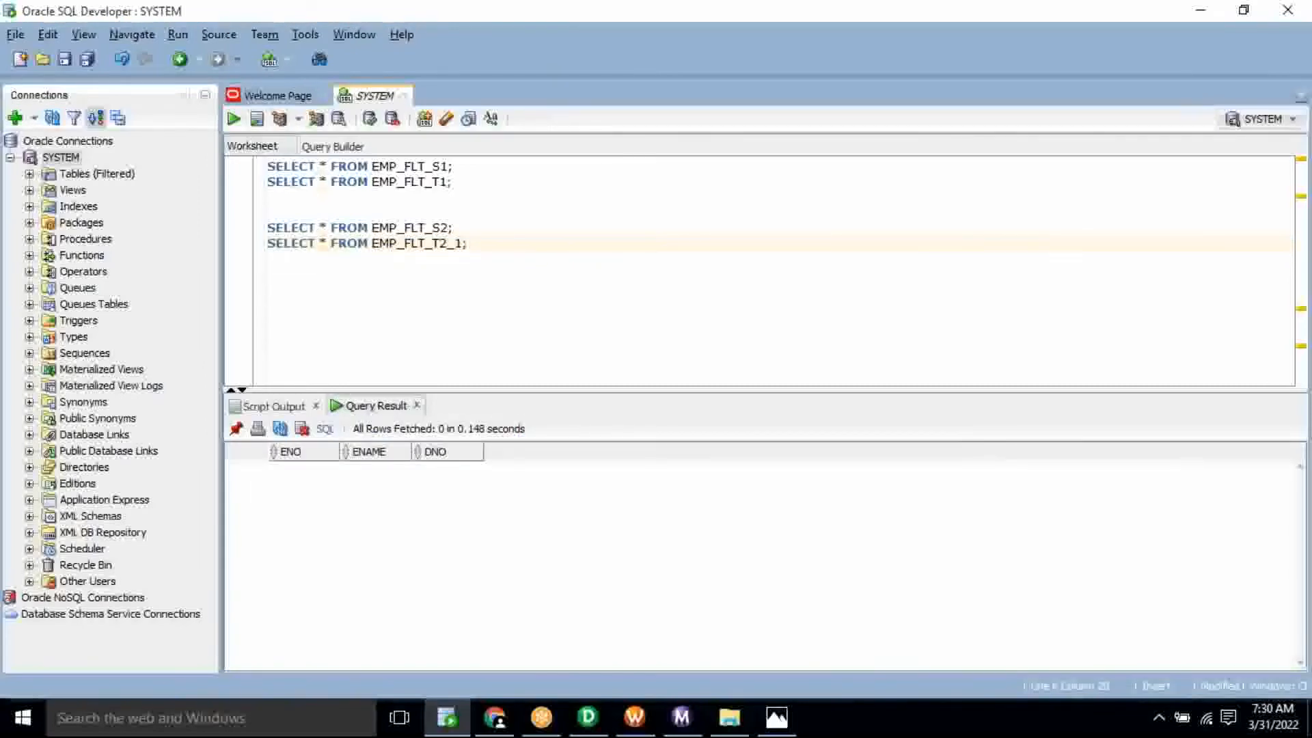
key(ctrl+v)
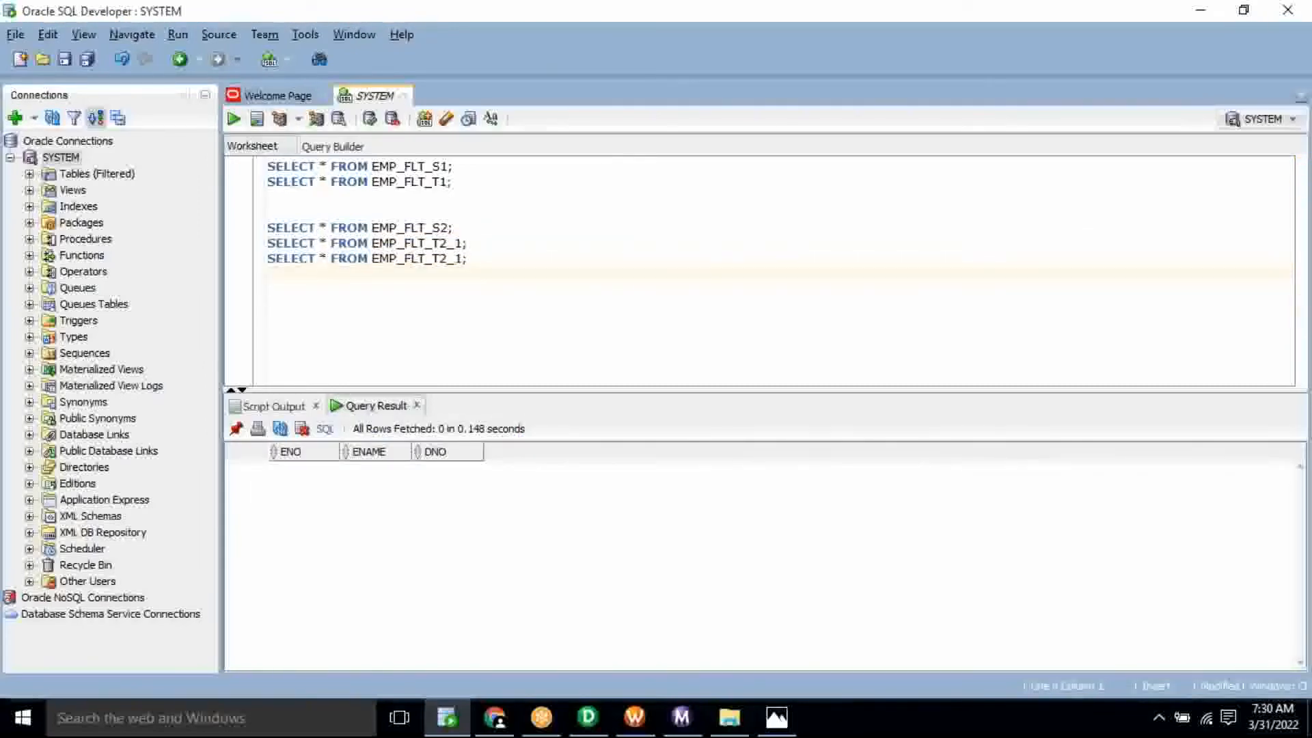
text(2;)
key(Return)
key(ctrl+Return)
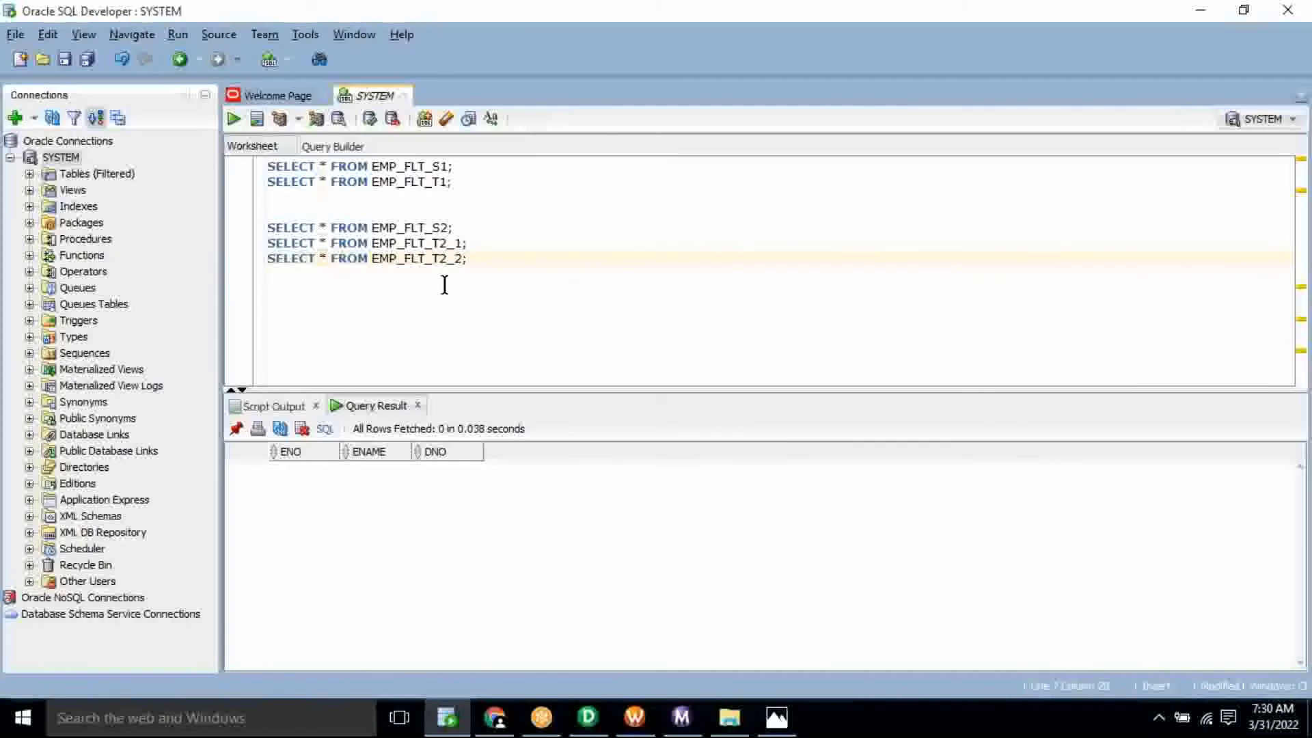
- Review the source table EMP_FLT_S2 and the target tables EMP_FLT_T2_1 and EMP_FLT_T2_2 in the three queries
double_click(423, 227)
click(431, 244)
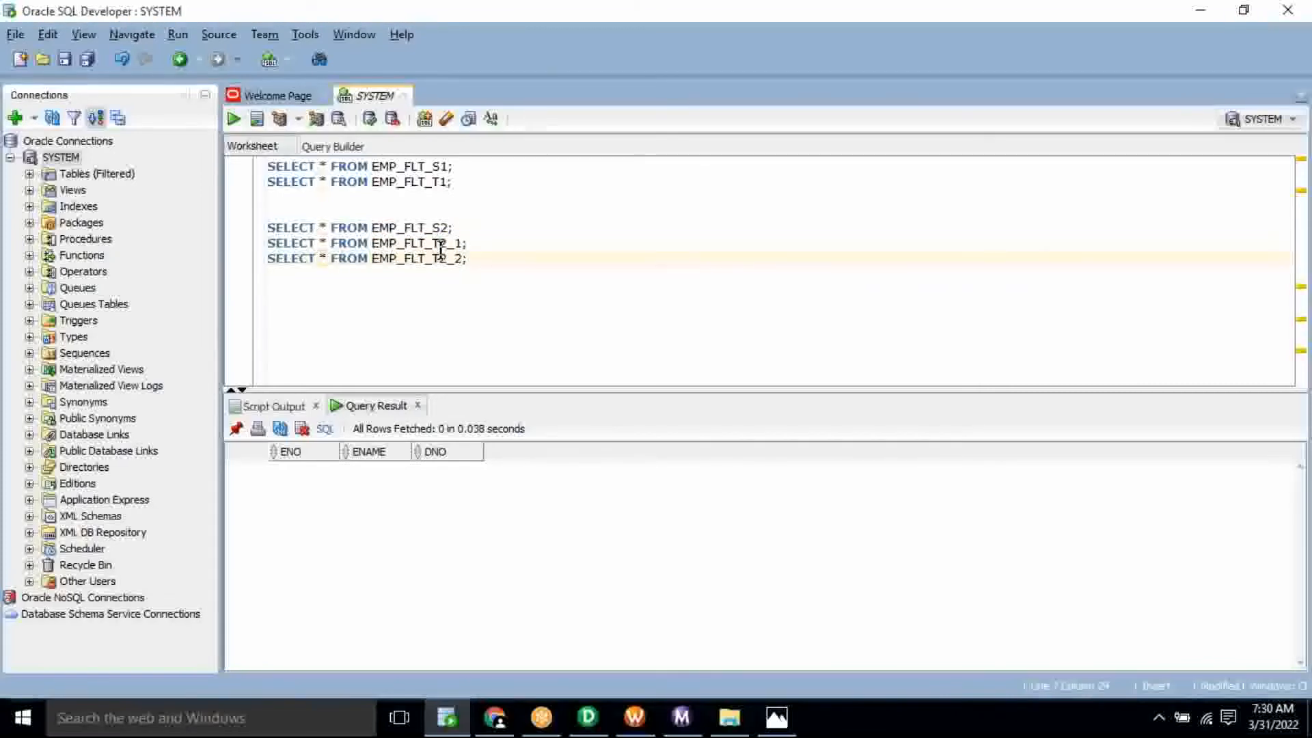
double_click(435, 228)
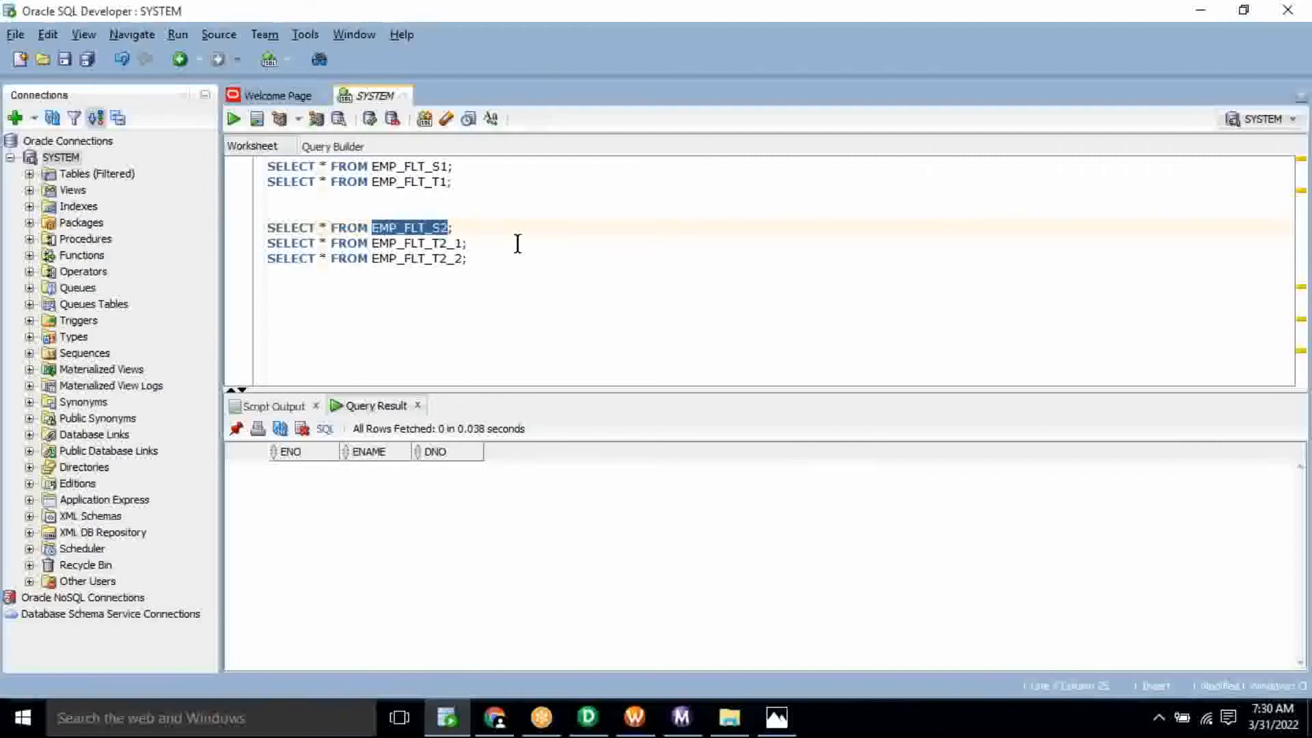
double_click(410, 246)
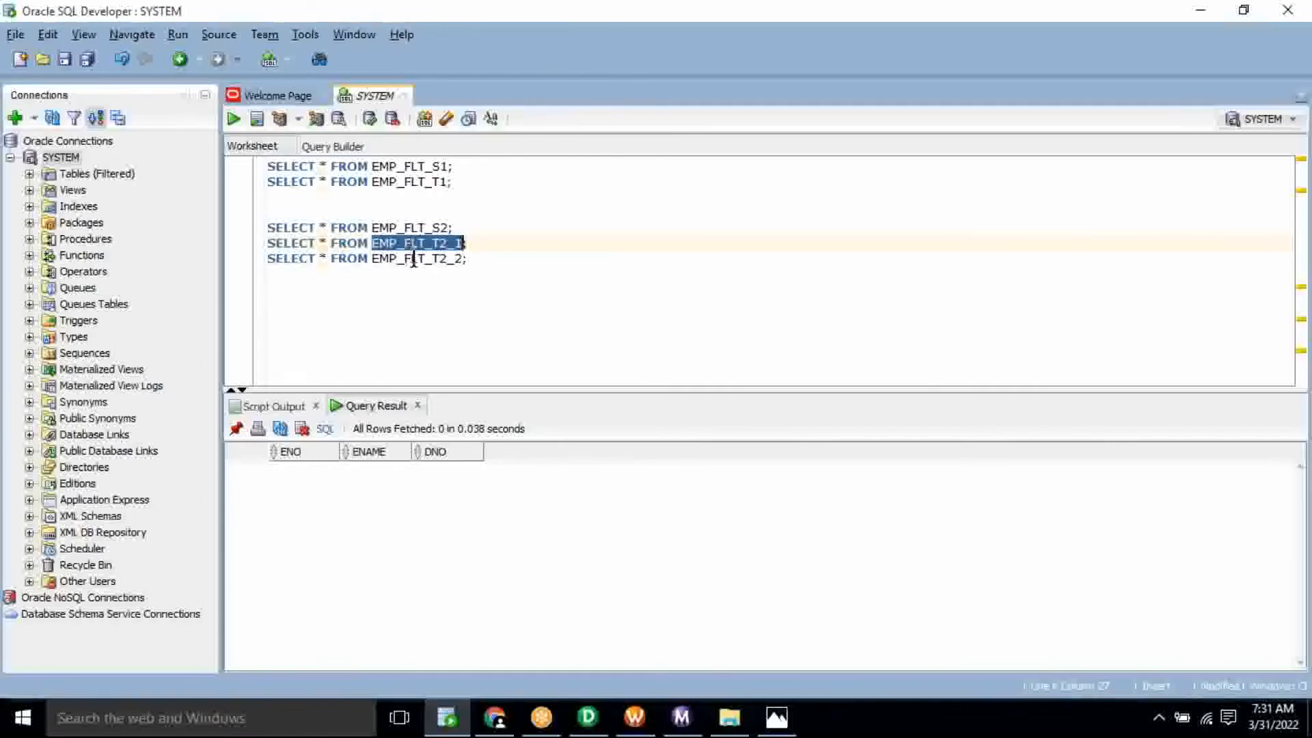
double_click(413, 258)
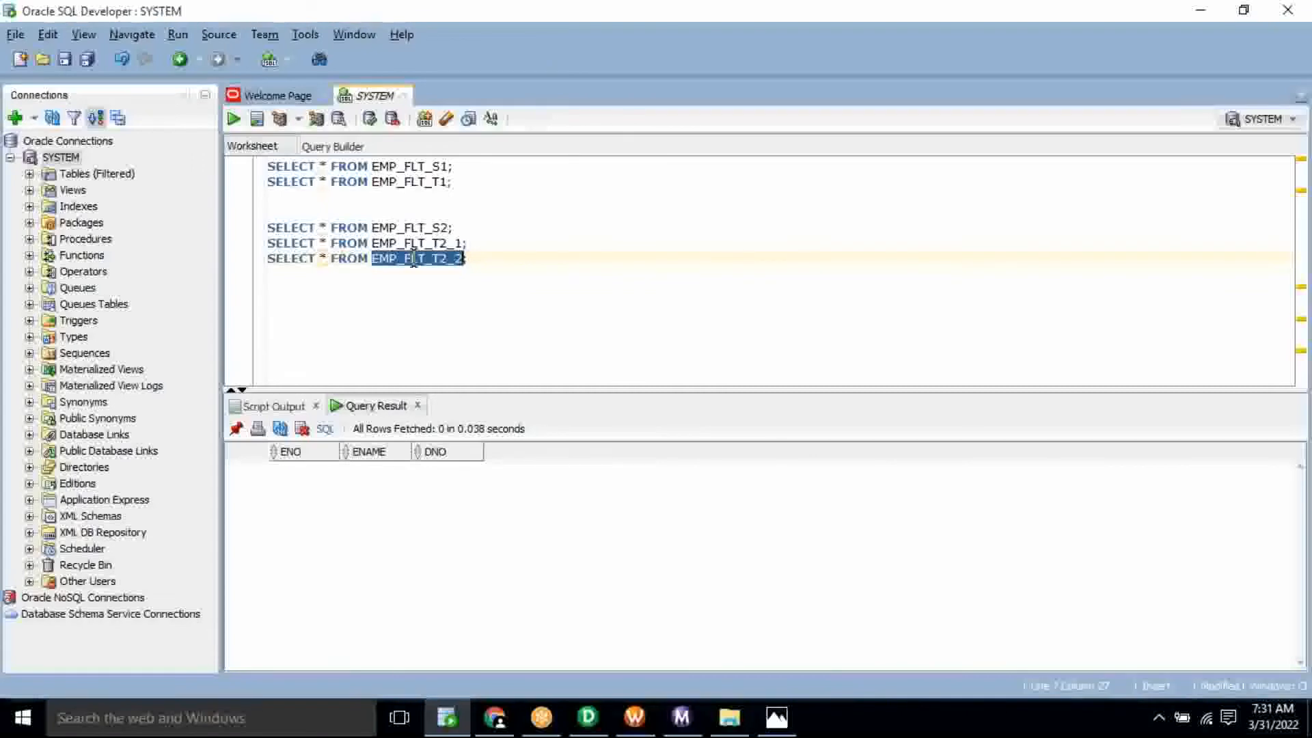
- Copy the table name EMP_FLT_S2, switch to Informatica PowerCenter Designer, show the repository navigator and clear the Source Analyzer workspace
double_click(417, 227)
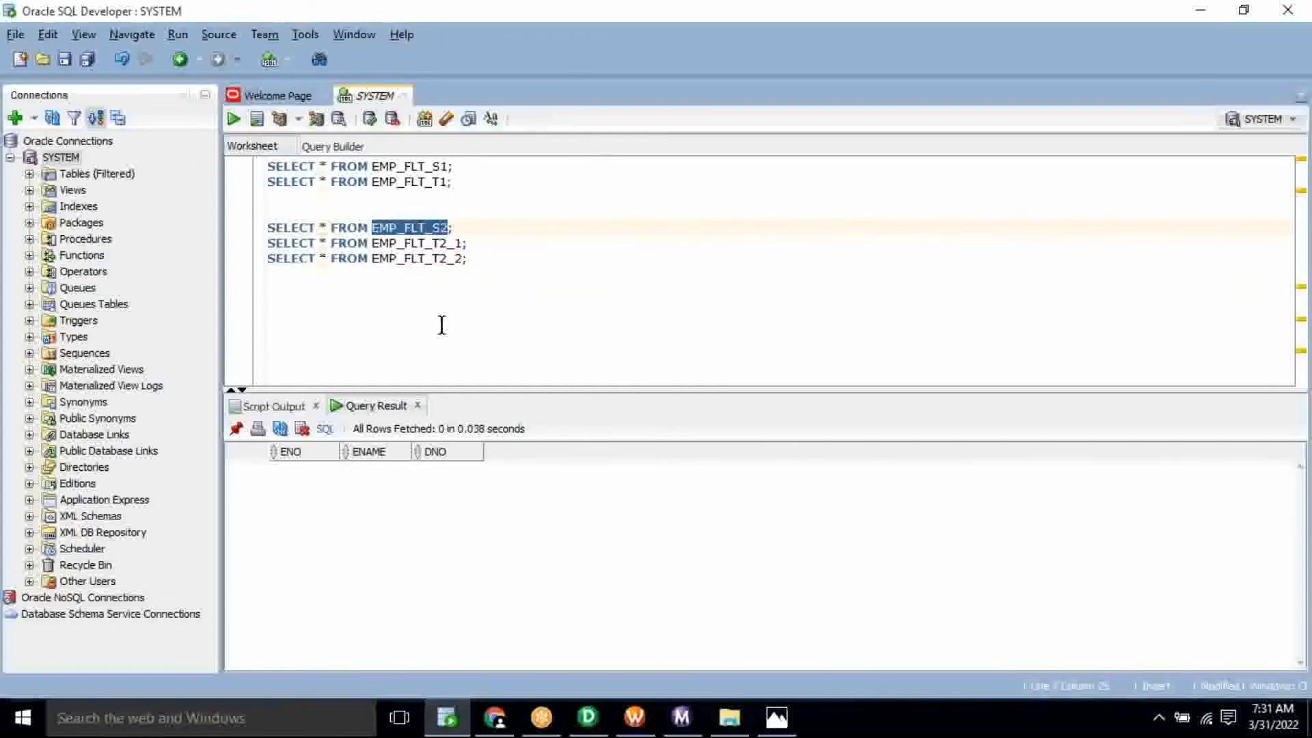
click(608, 719)
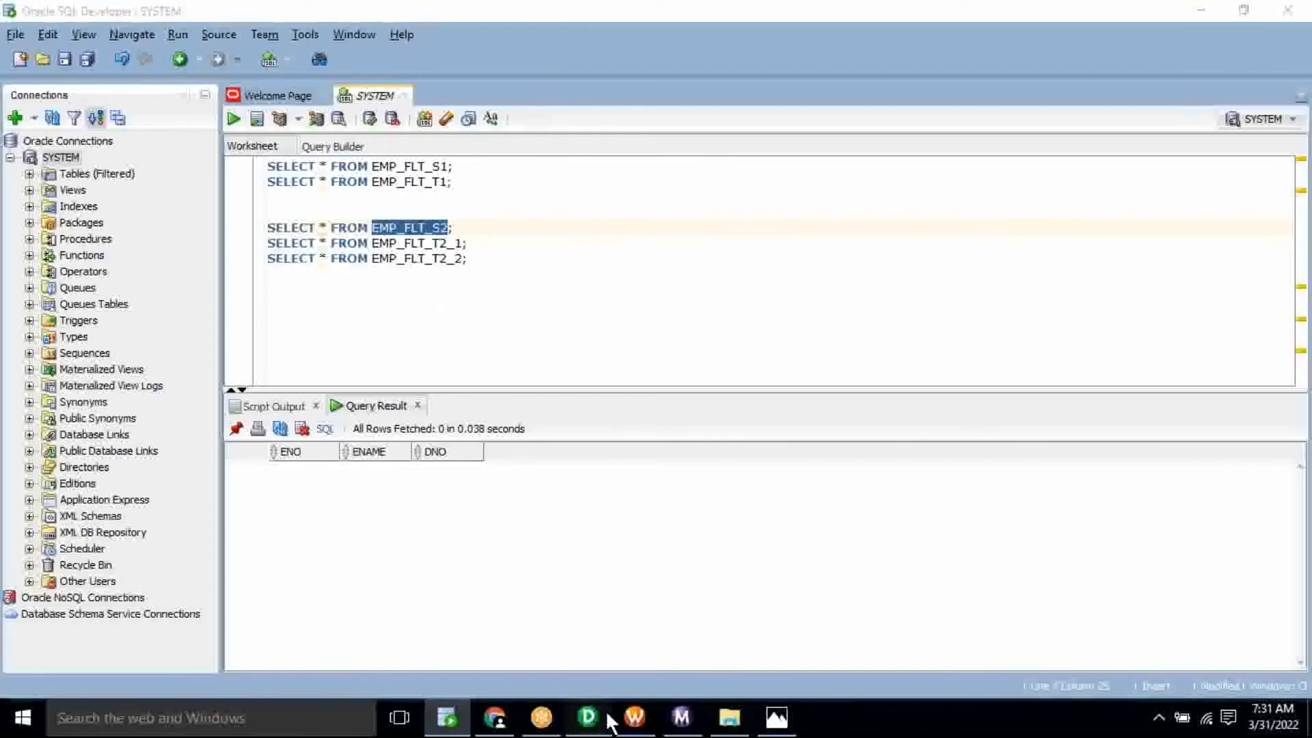
key(Return)
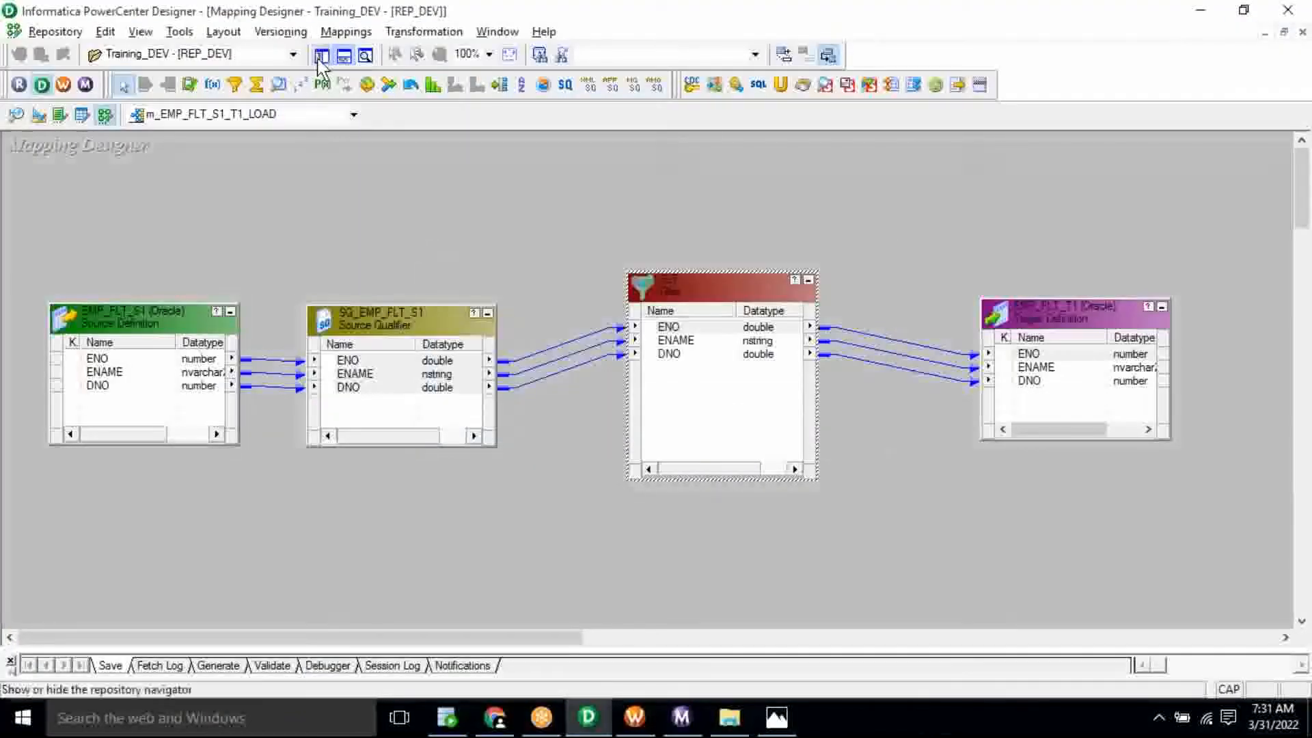
click(321, 54)
click(332, 115)
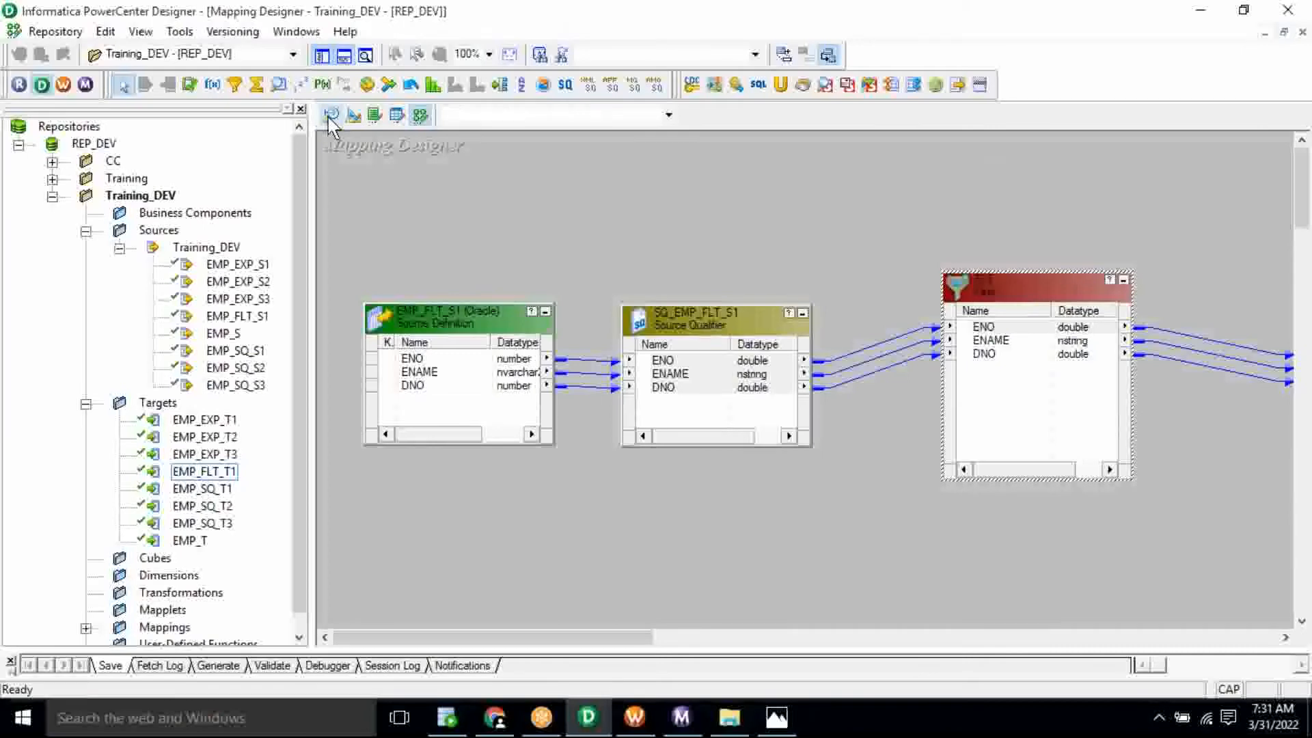
right_click(618, 196)
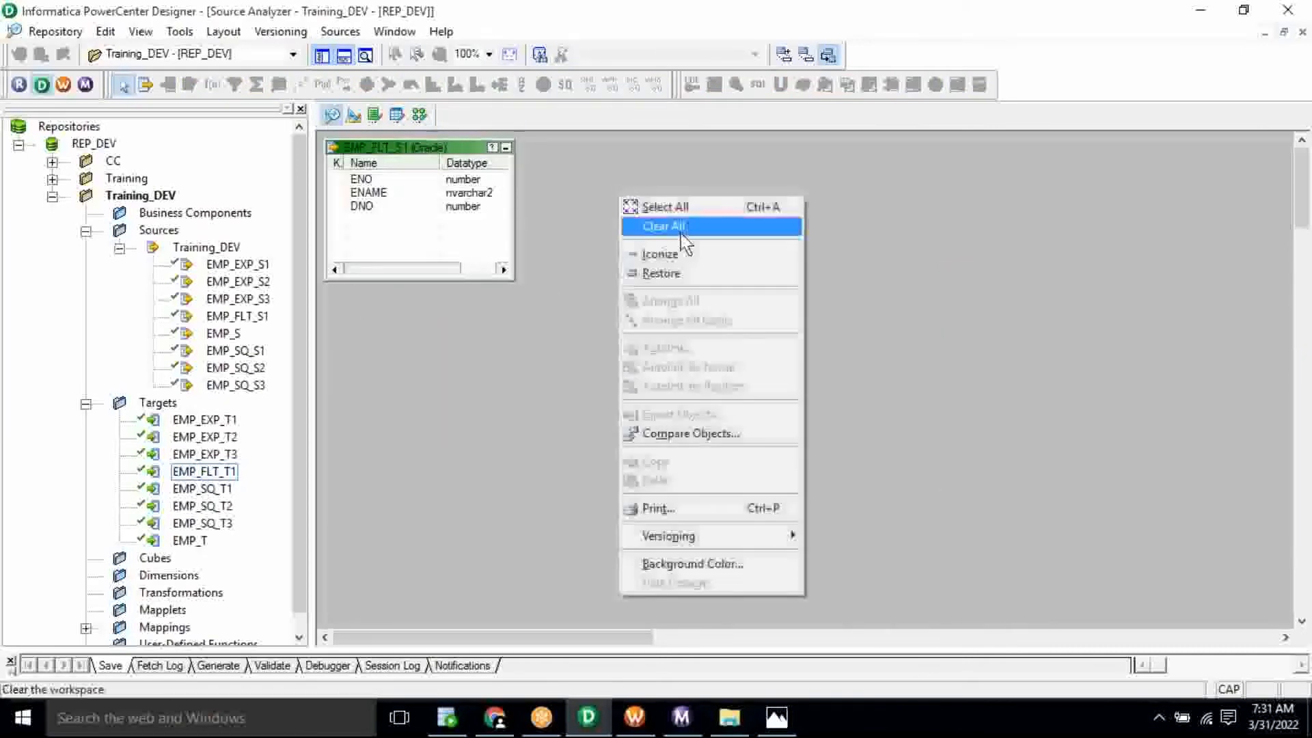
click(682, 226)
- Import the EMP_FLT_S2 table as a source definition from the SYSTEM schema through the Training_DEV ODBC data source
click(339, 32)
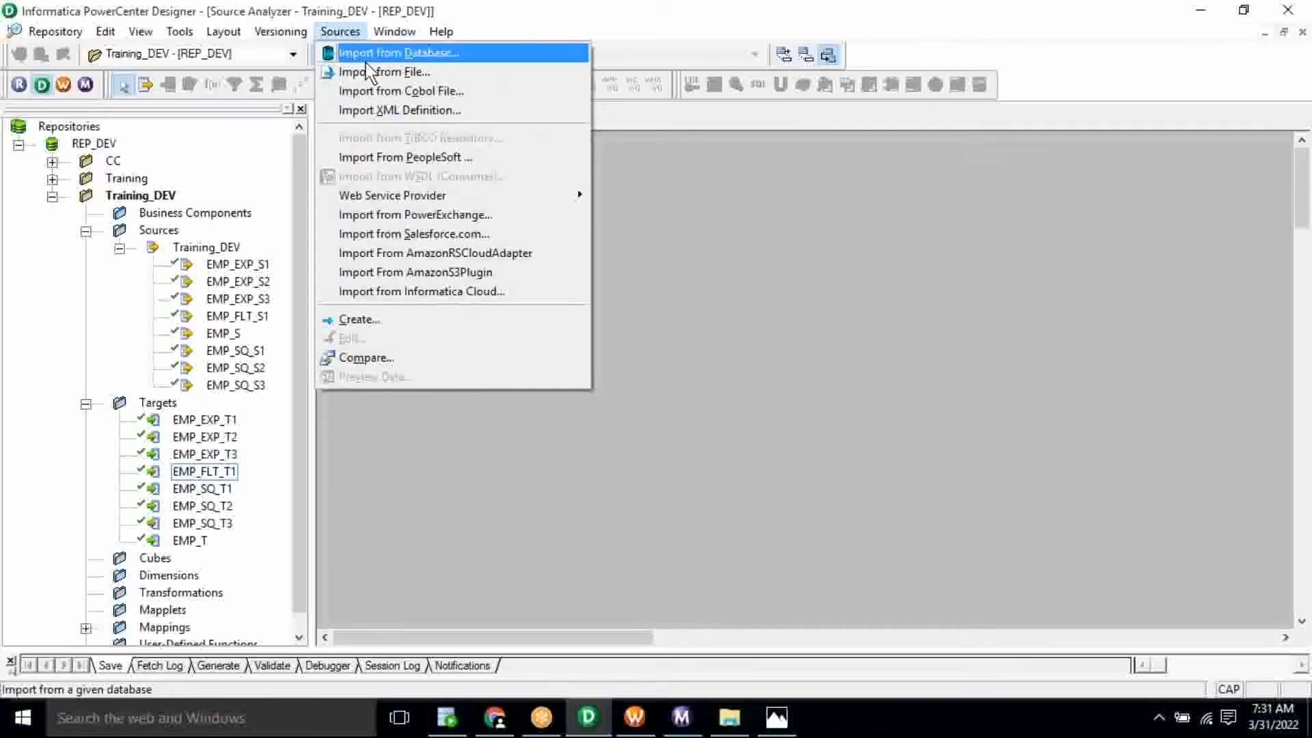
click(369, 55)
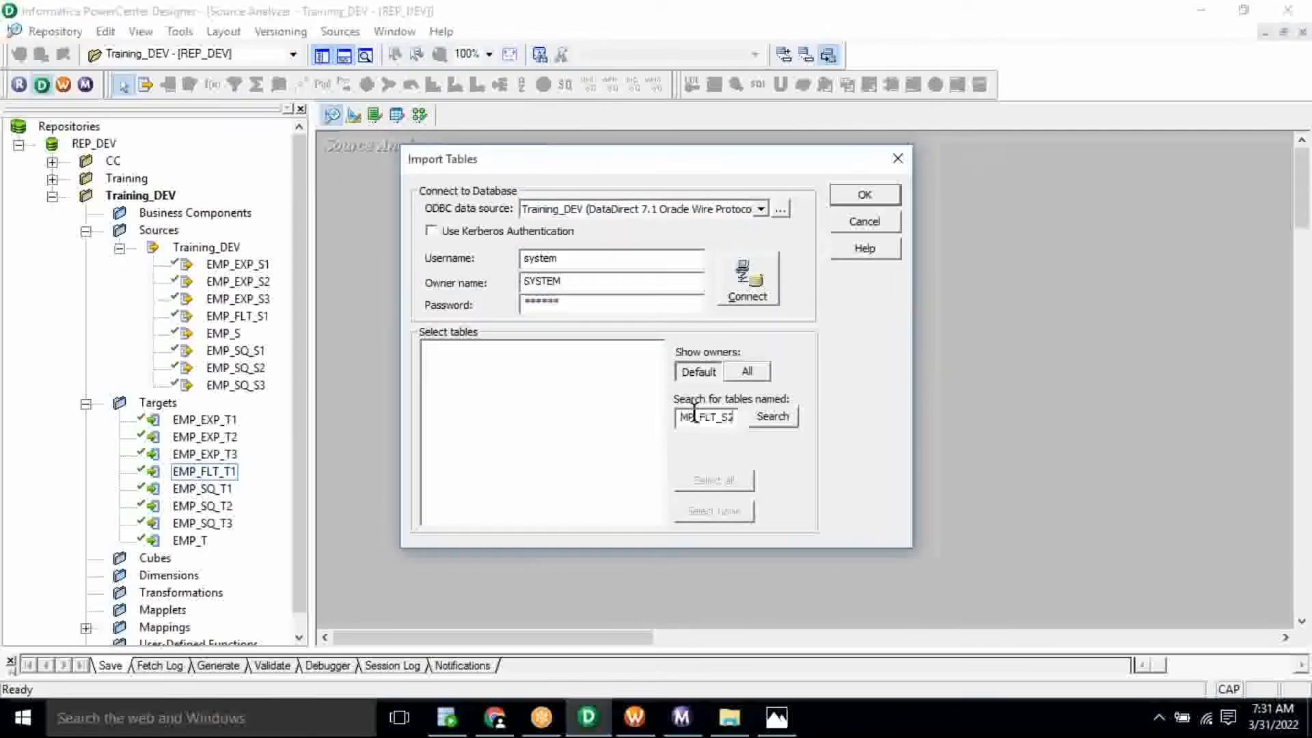
click(736, 302)
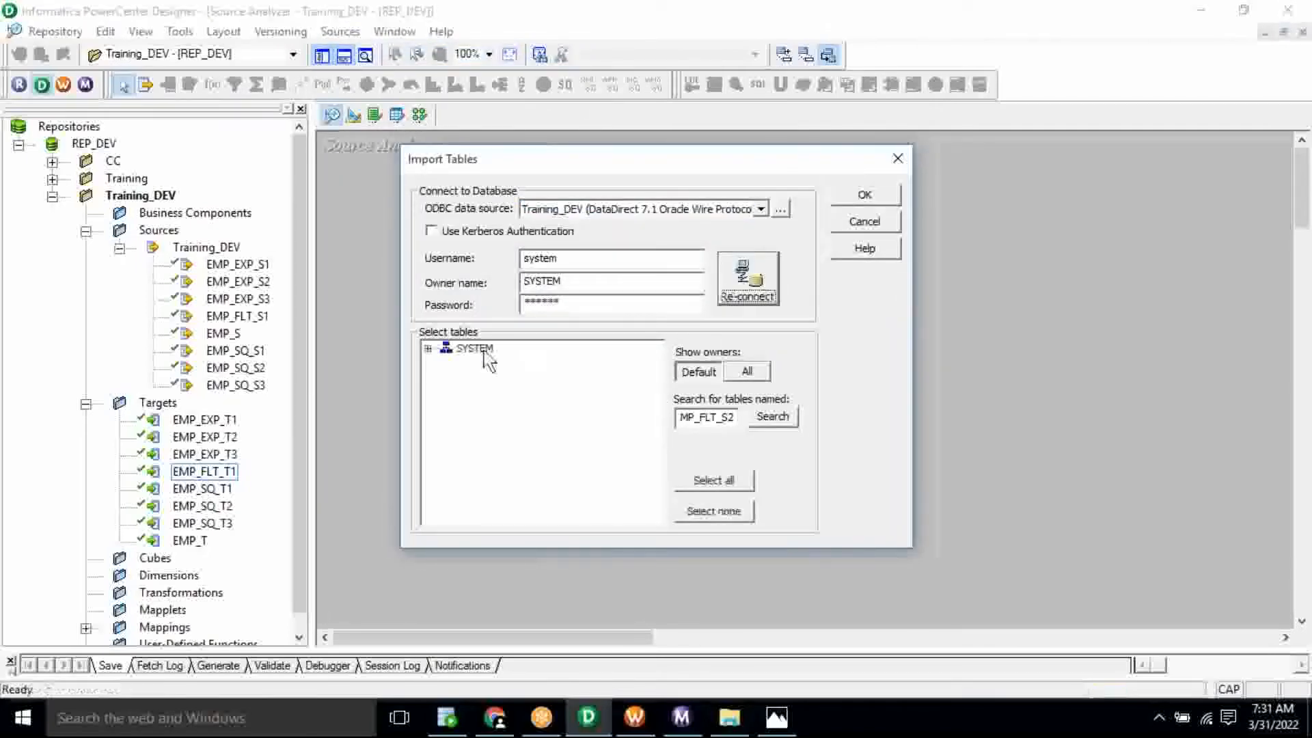
click(428, 349)
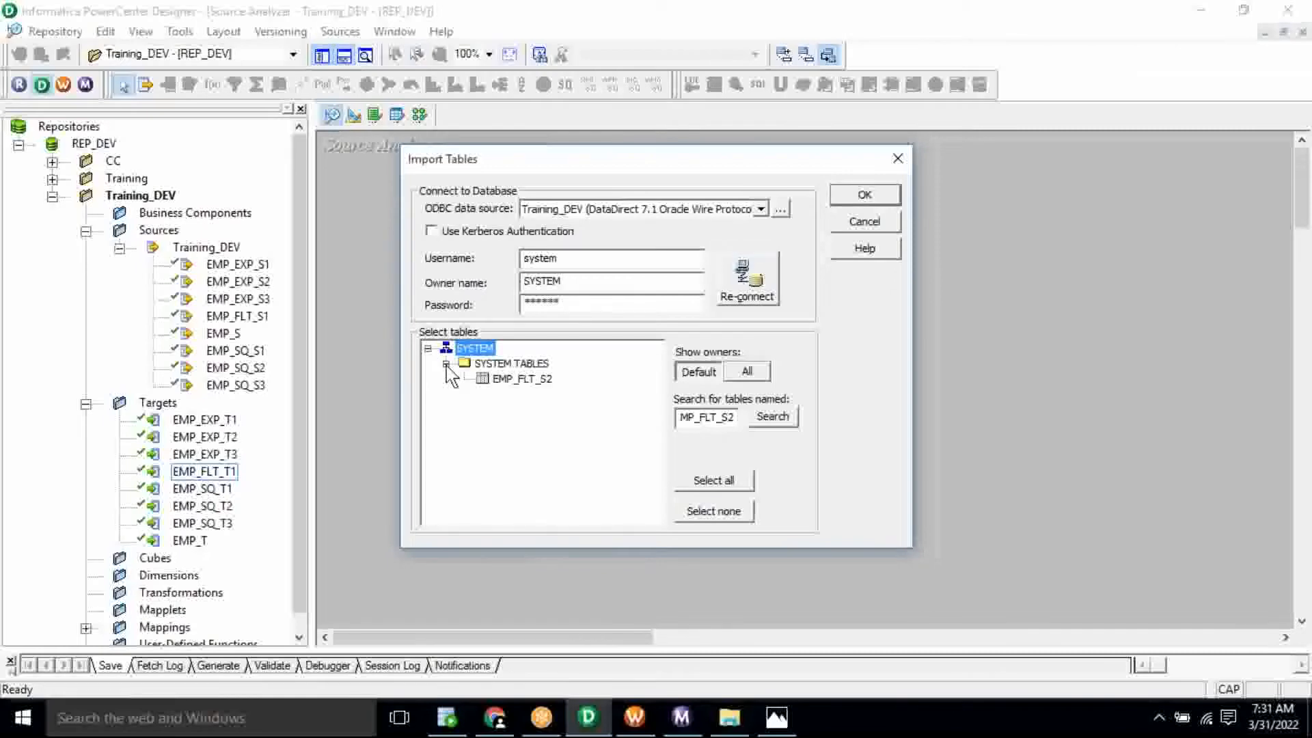
click(513, 378)
click(866, 195)
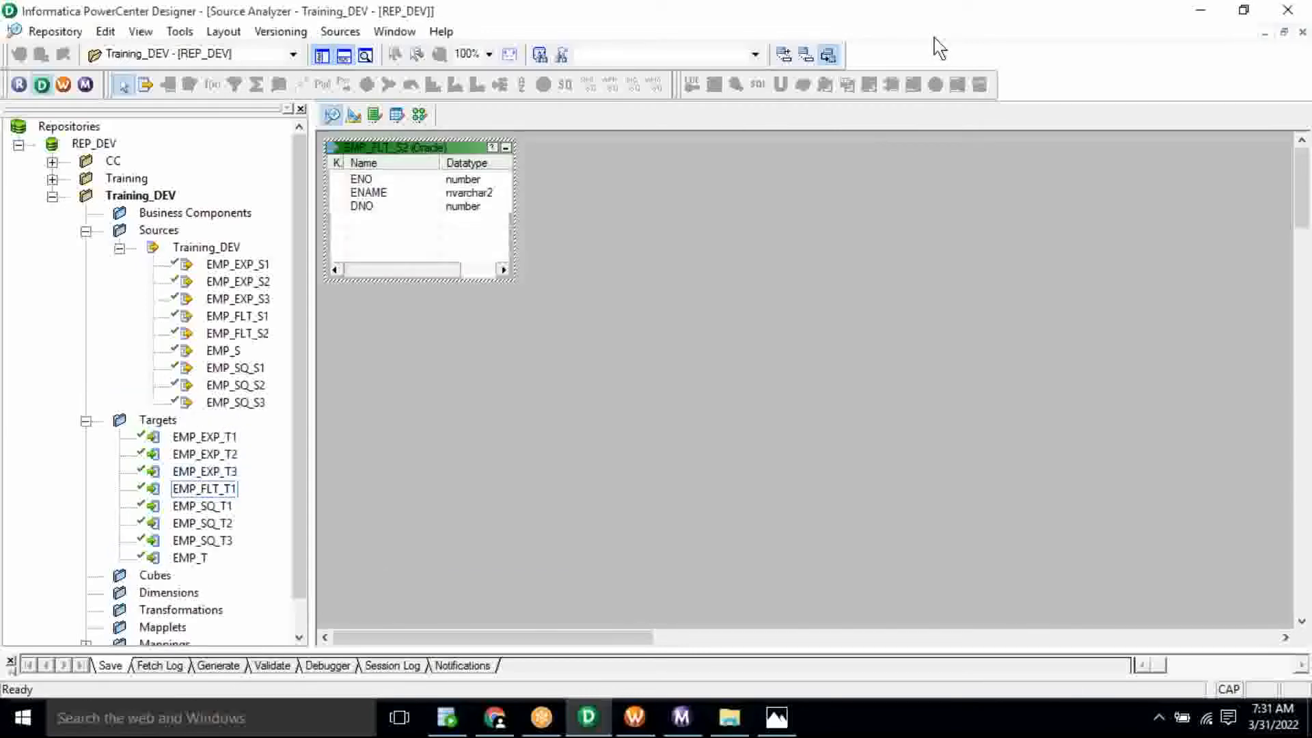
- Open the Target Designer and clear the existing EMP_FLT_T1 definition from its workspace
click(354, 115)
right_click(559, 207)
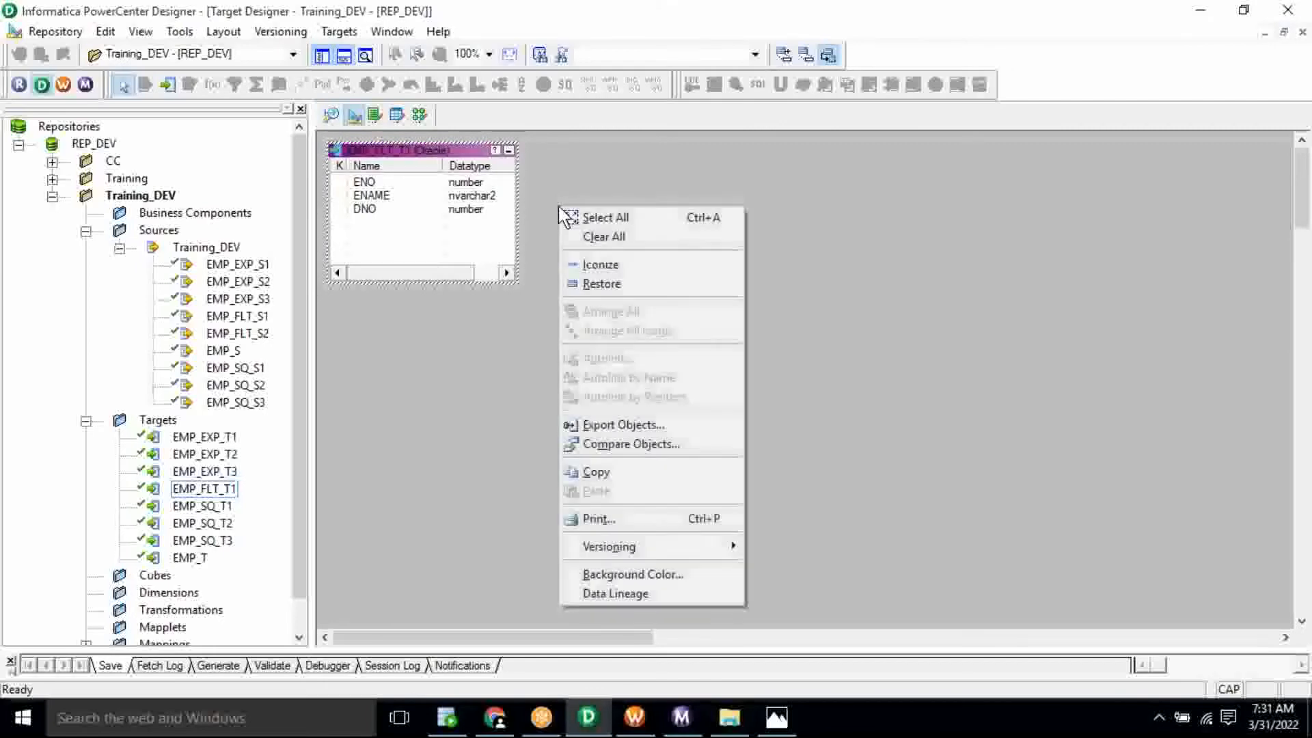
click(624, 240)
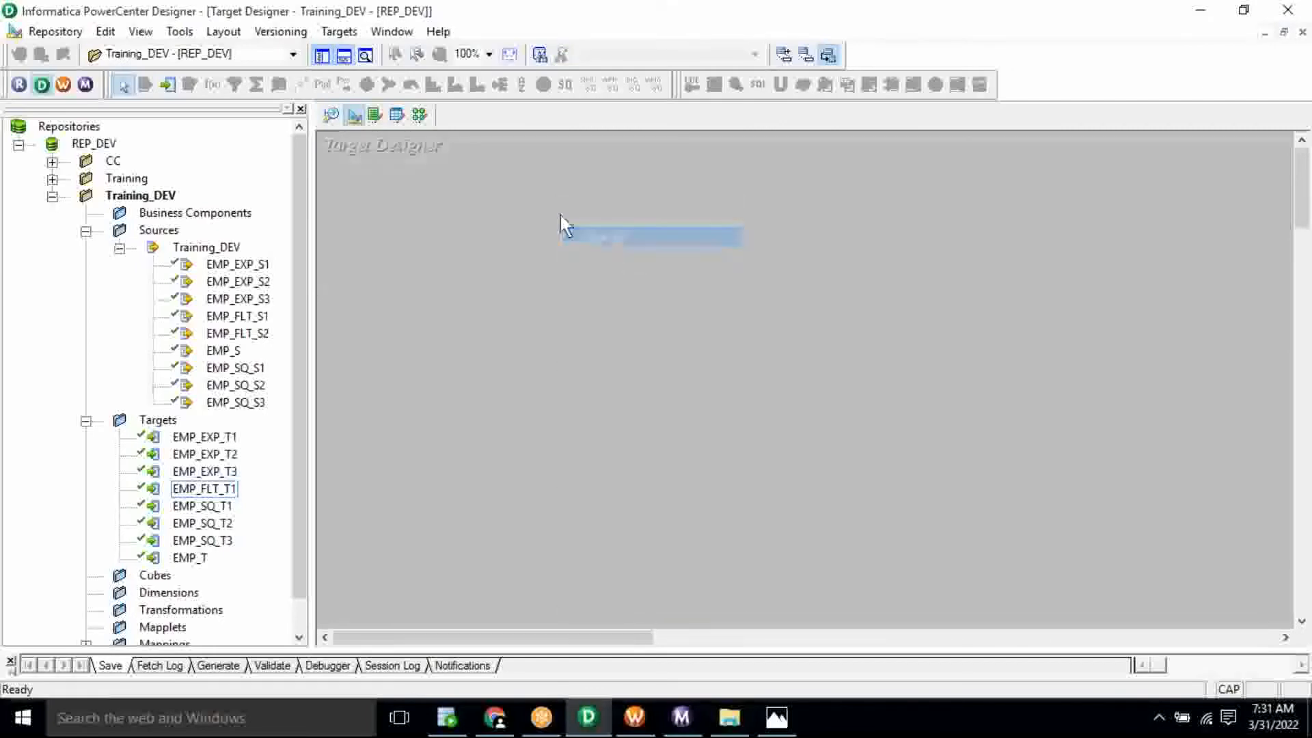
- Start a target import from the database, then copy the table name EMP_FLT_T2_1 from Oracle SQL Developer and return to PowerCenter Designer
click(340, 31)
click(379, 51)
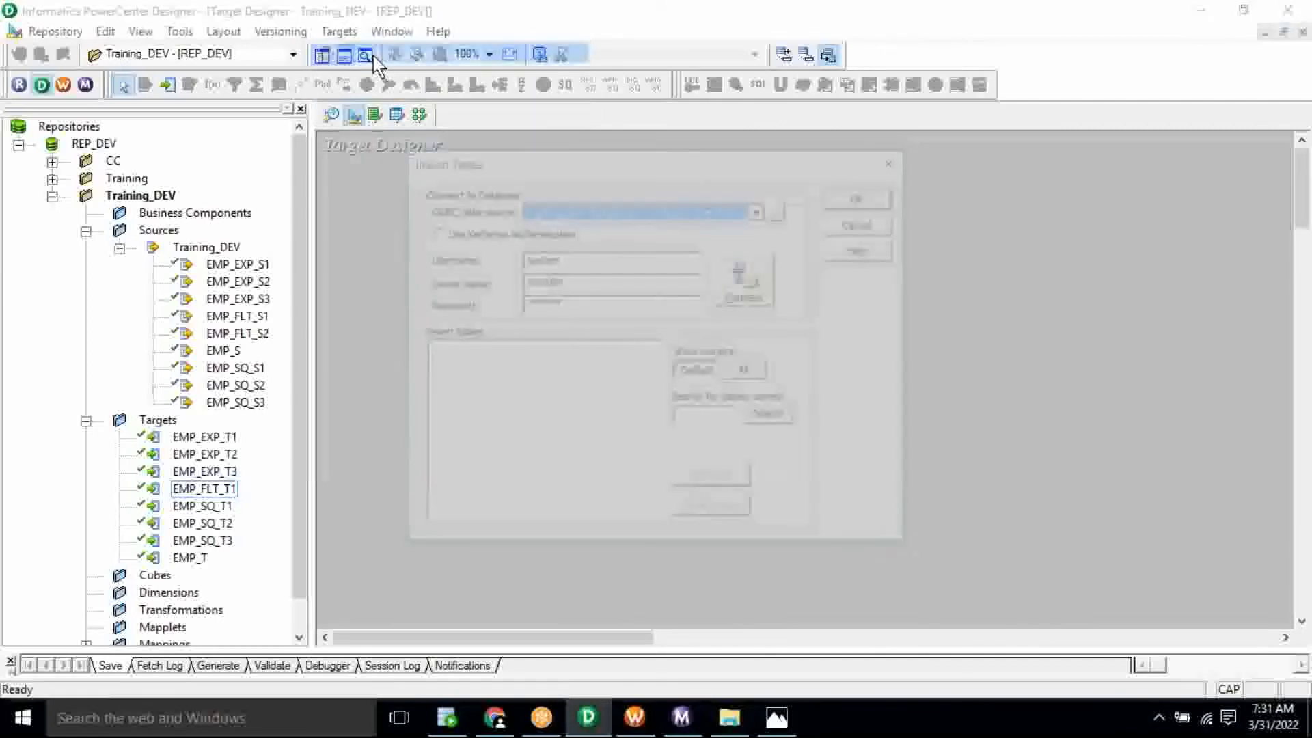
click(451, 714)
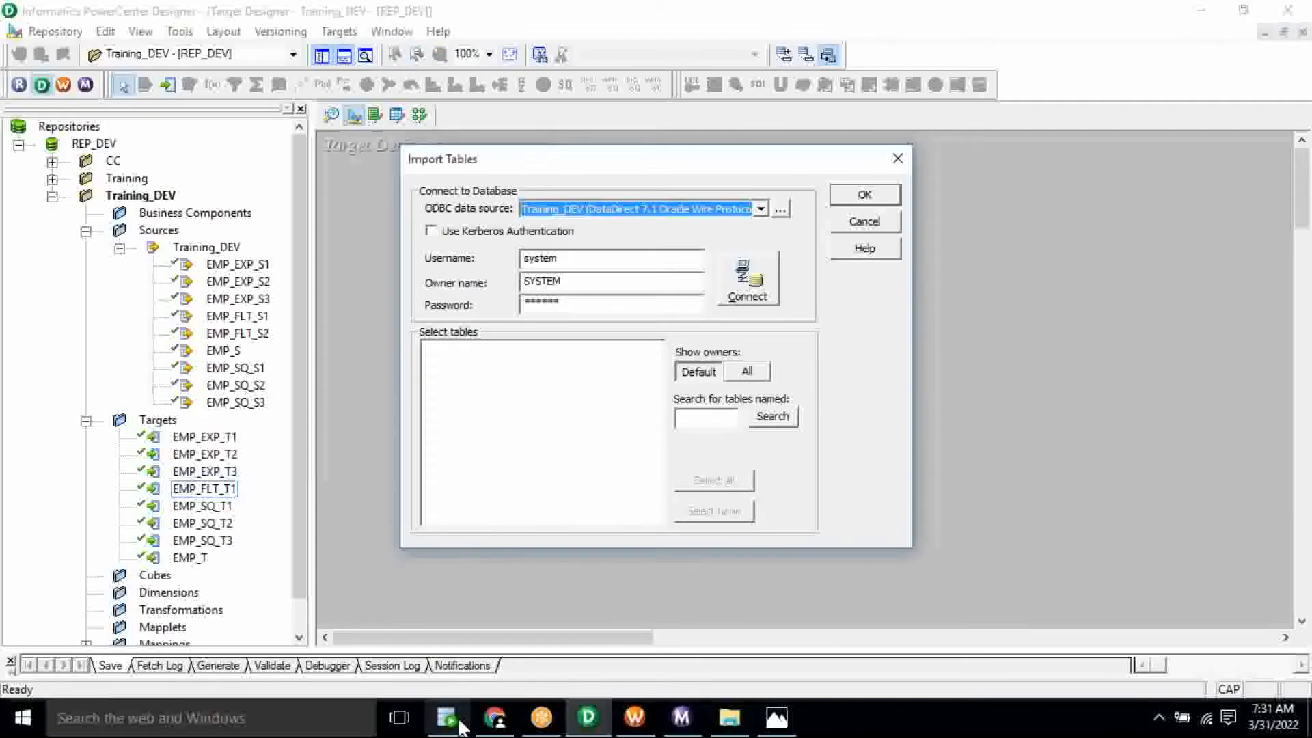
double_click(402, 243)
key(ctrl+c)
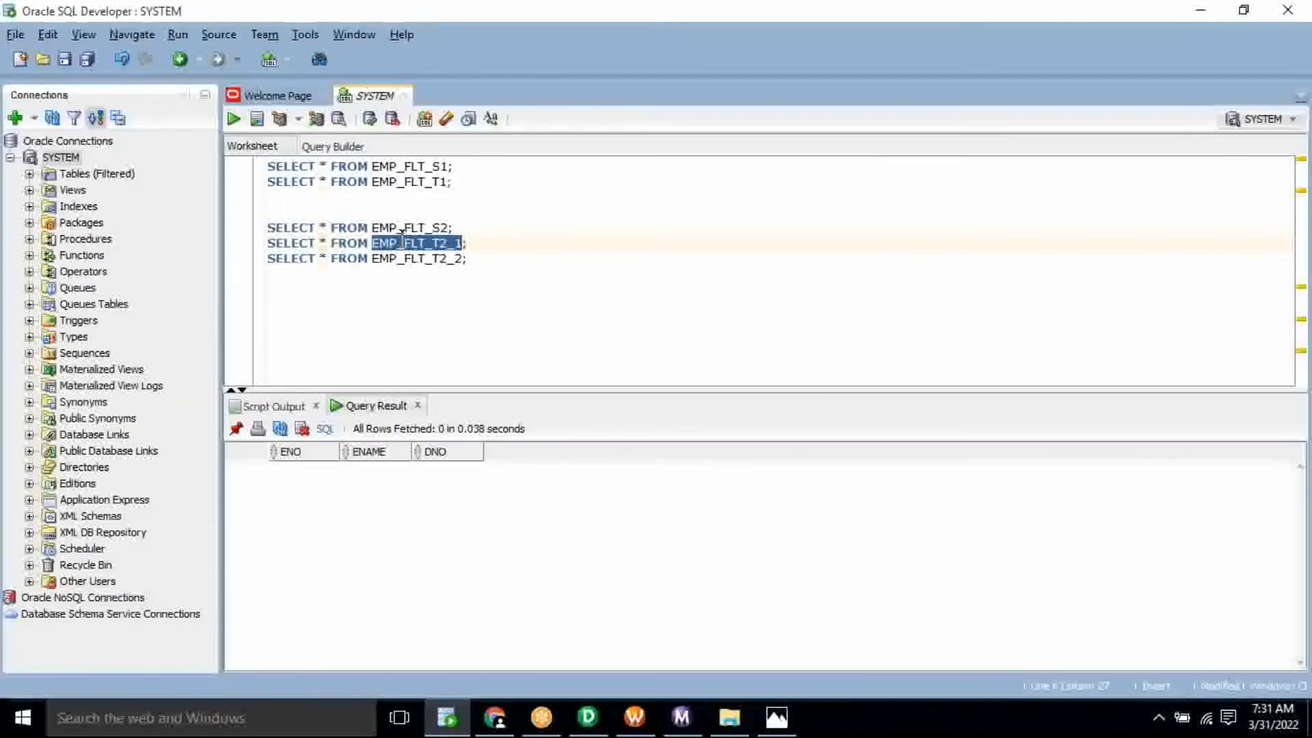
key(alt+Tab)
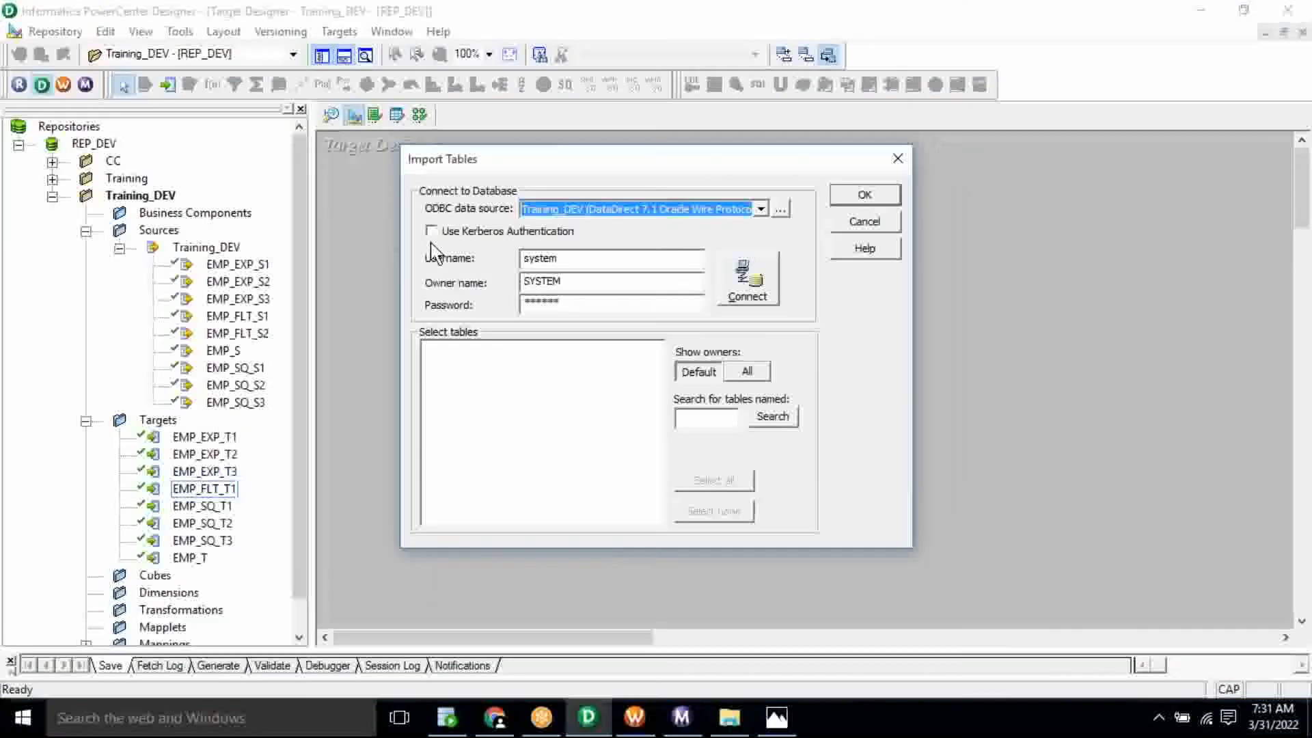
- Find EMP_FLT_T2_1 in the SYSTEM schema through the Training_DEV data source and import it as a target definition
click(697, 417)
key(ctrl+v)
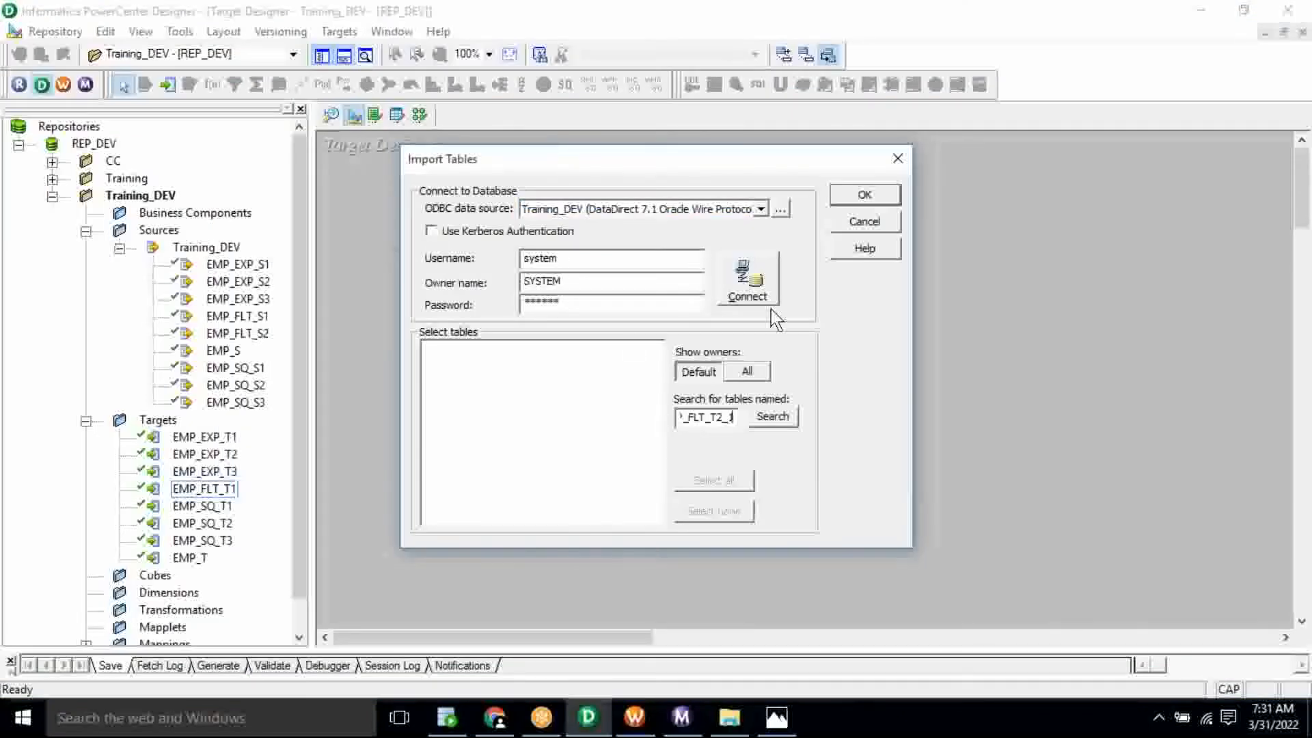
click(765, 267)
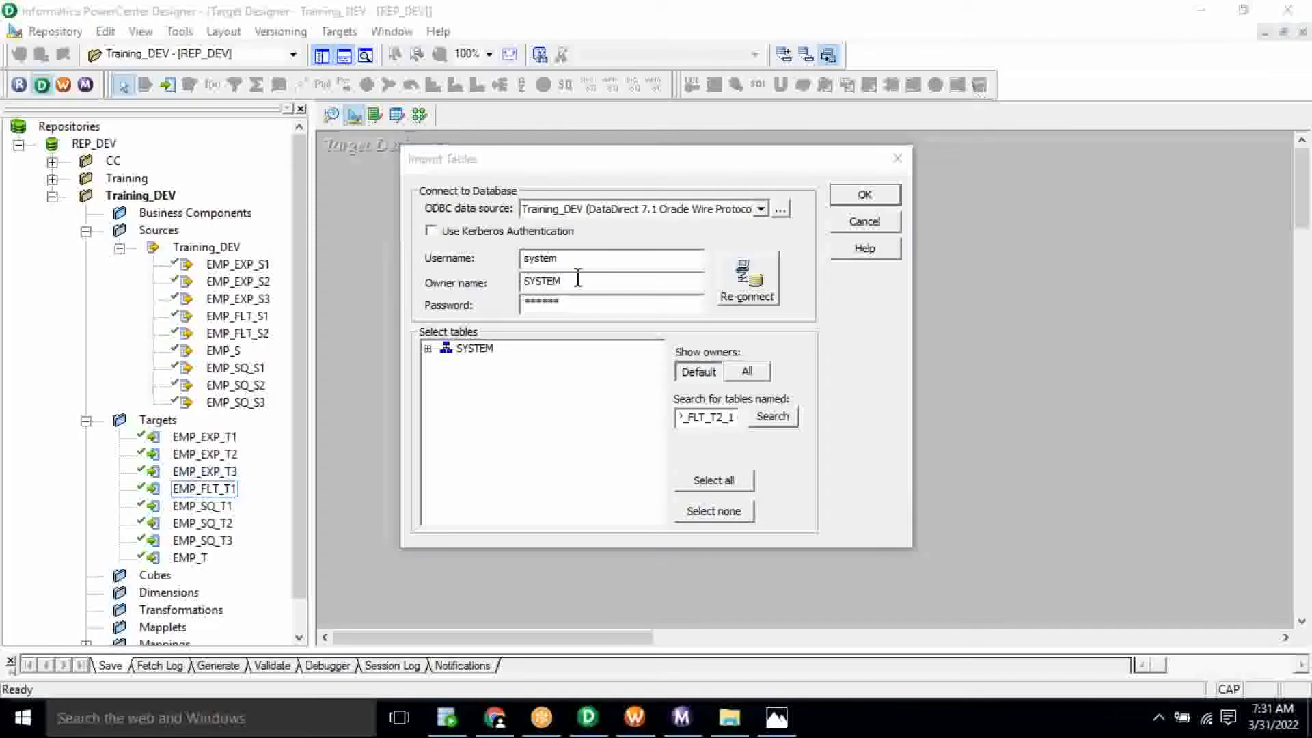
click(427, 348)
click(447, 364)
click(530, 379)
click(855, 200)
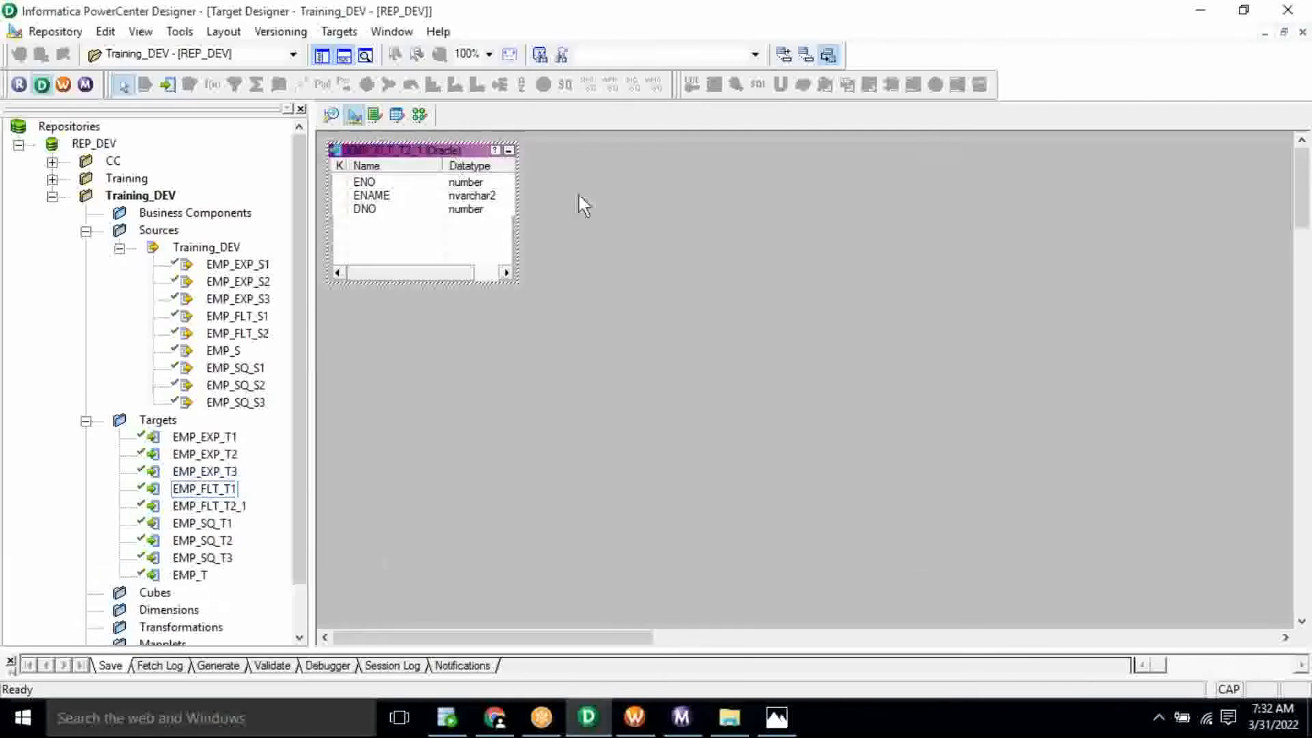
click(579, 196)
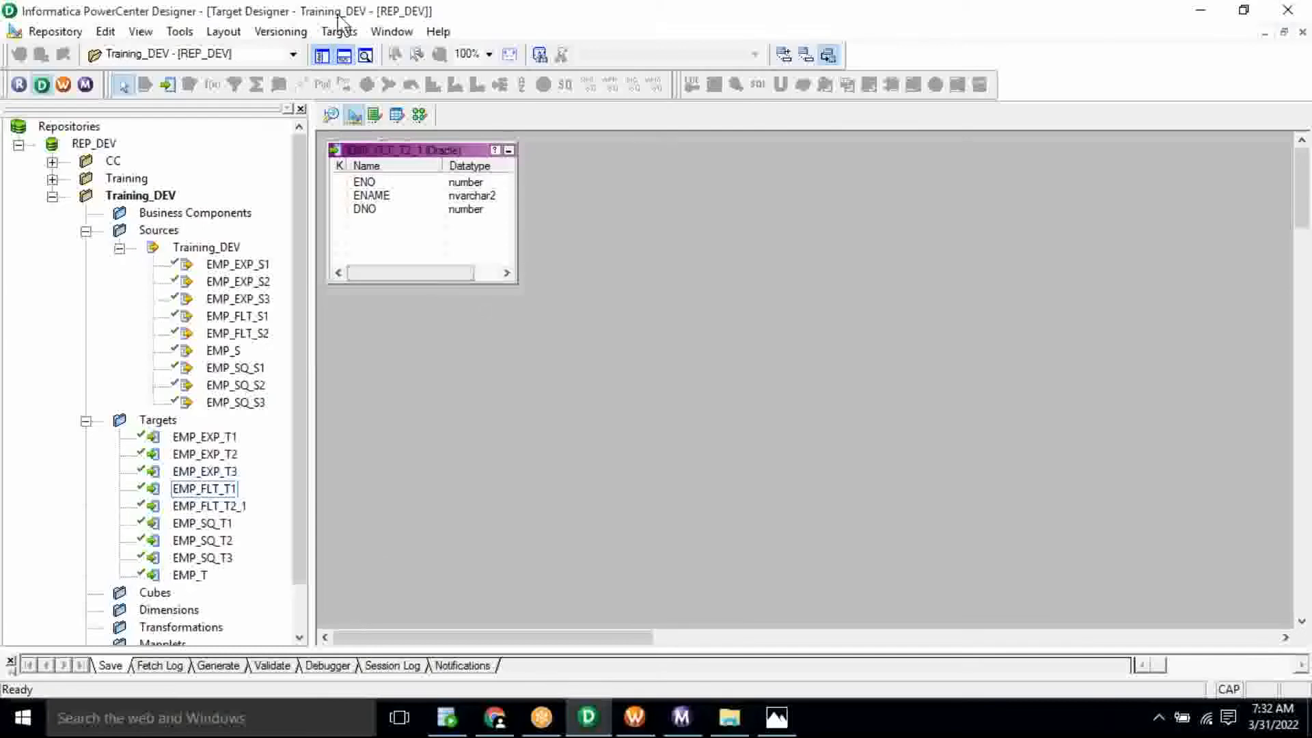
- Start another target import from the database, copying the table name EMP_FLT_T2_2 from Oracle SQL Developer and returning to PowerCenter Designer
click(339, 31)
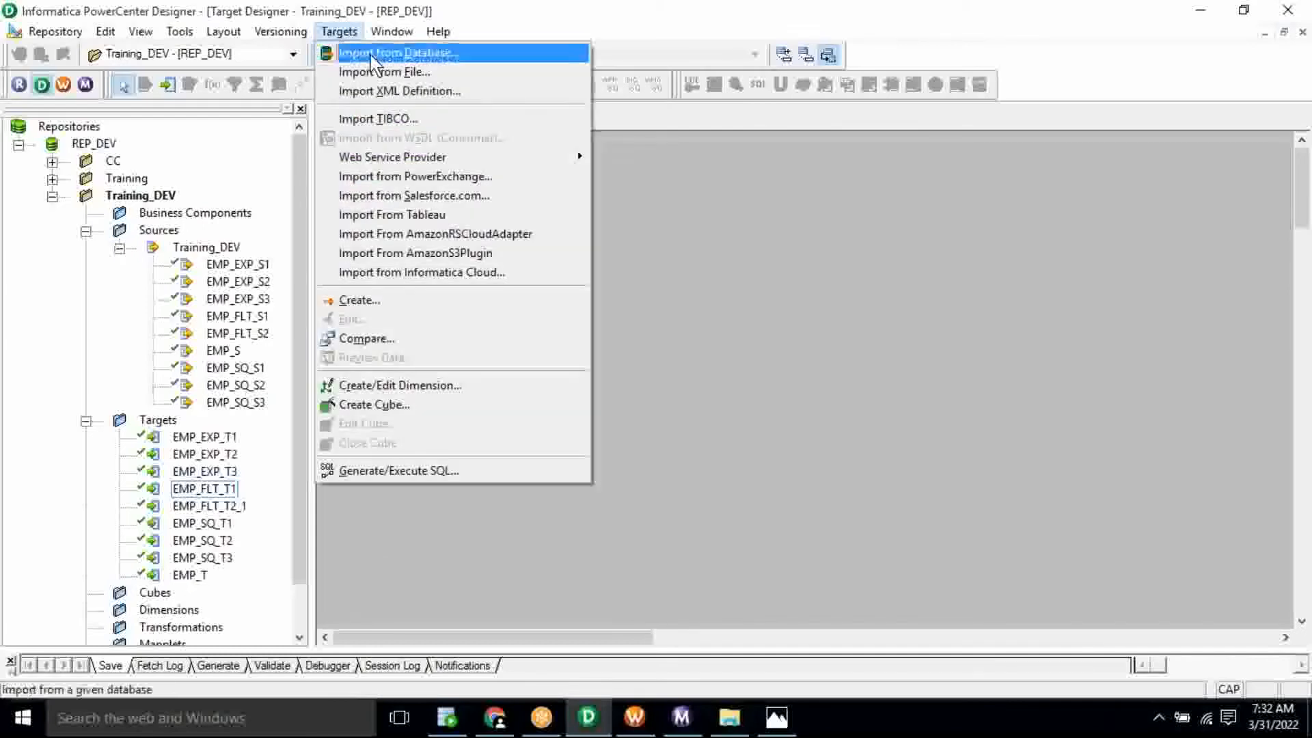
click(371, 56)
key(alt+Tab)
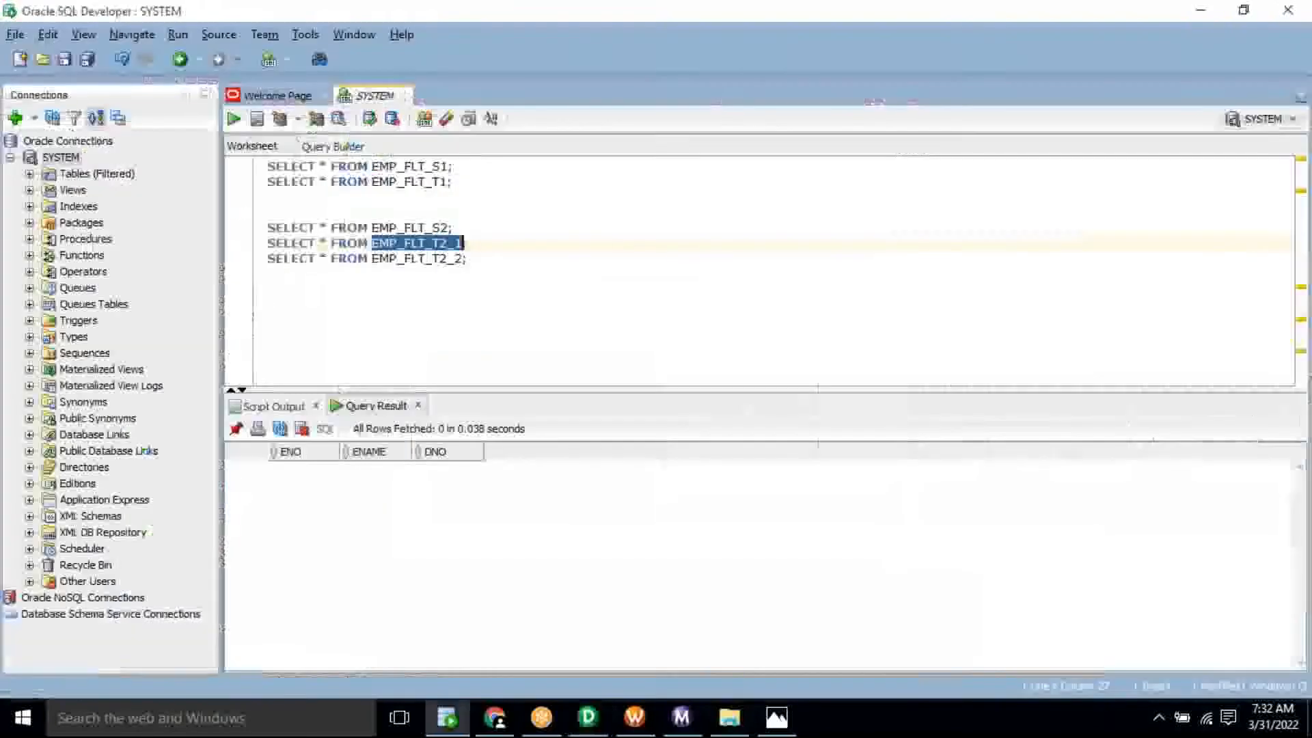
double_click(426, 263)
key(ctrl+c)
key(alt+Tab)
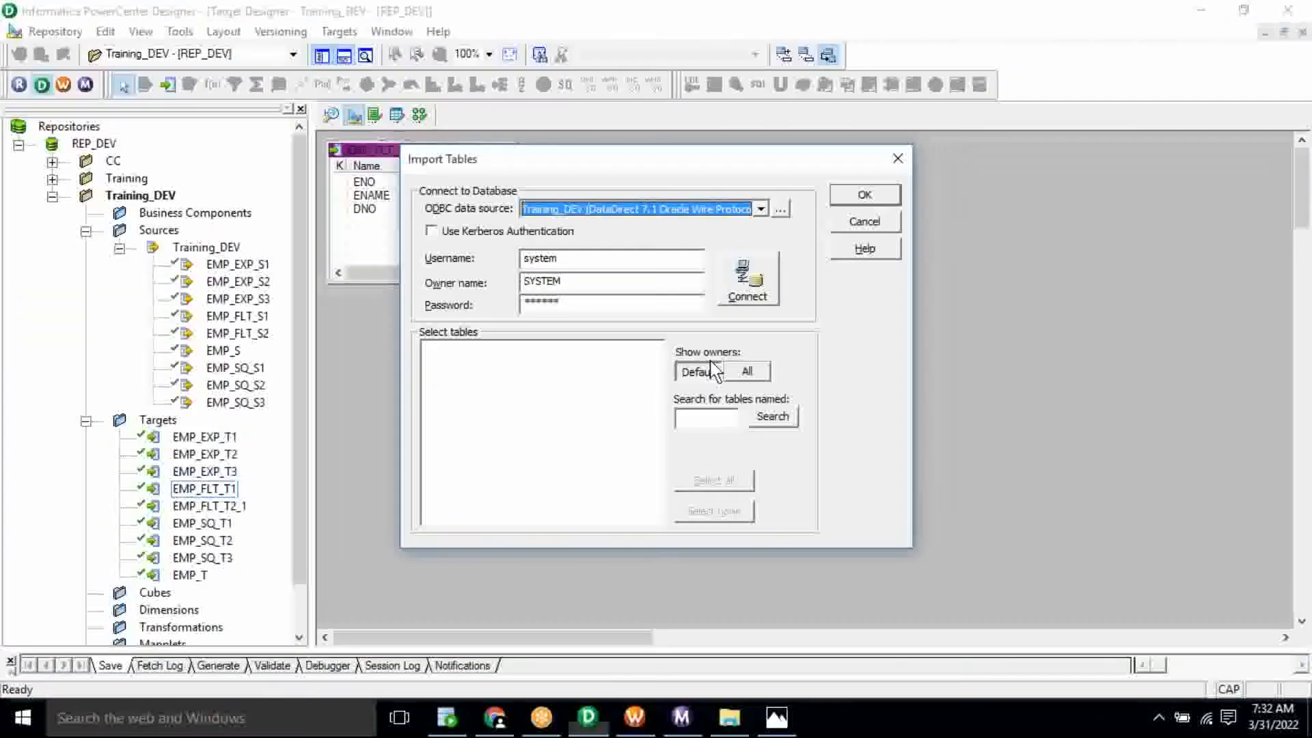
- Import EMP_FLT_T2_2 from the SYSTEM schema as a target definition and place it below EMP_FLT_T2_1 in the workspace
click(700, 417)
key(ctrl+v)
click(751, 300)
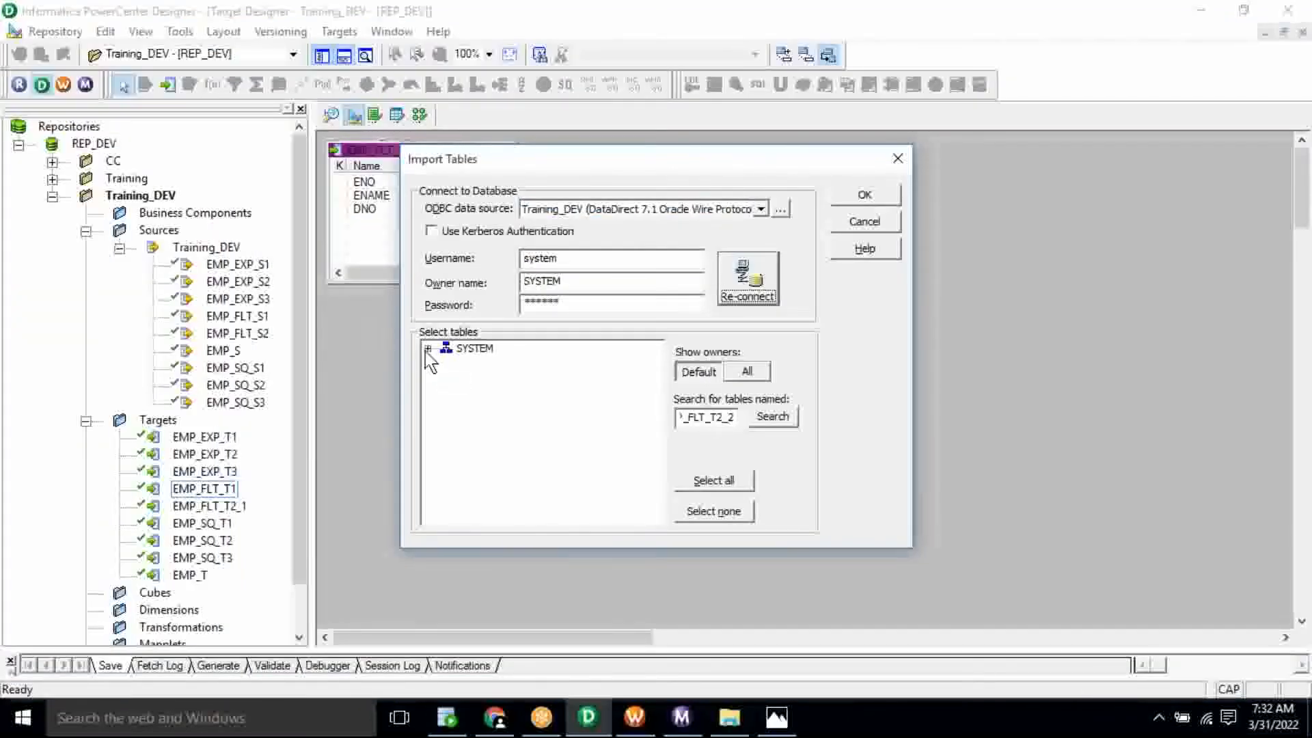
click(427, 349)
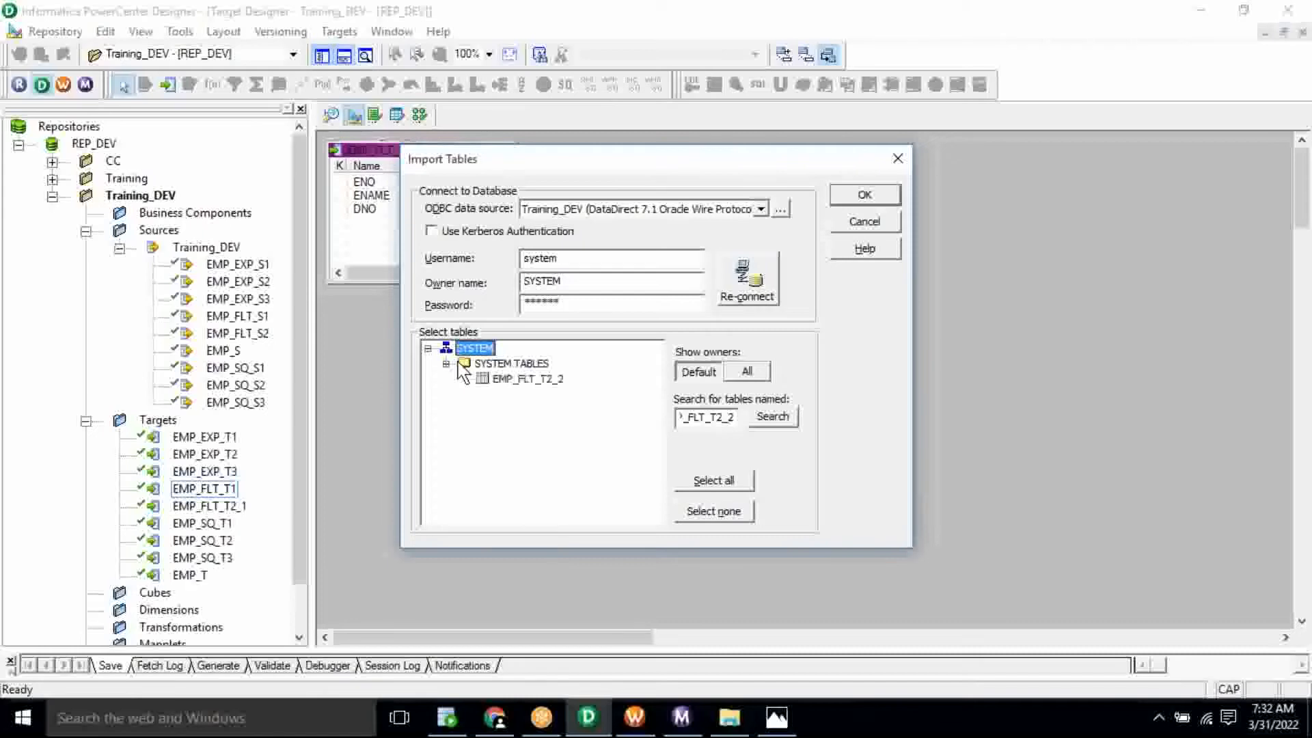
click(519, 380)
click(878, 199)
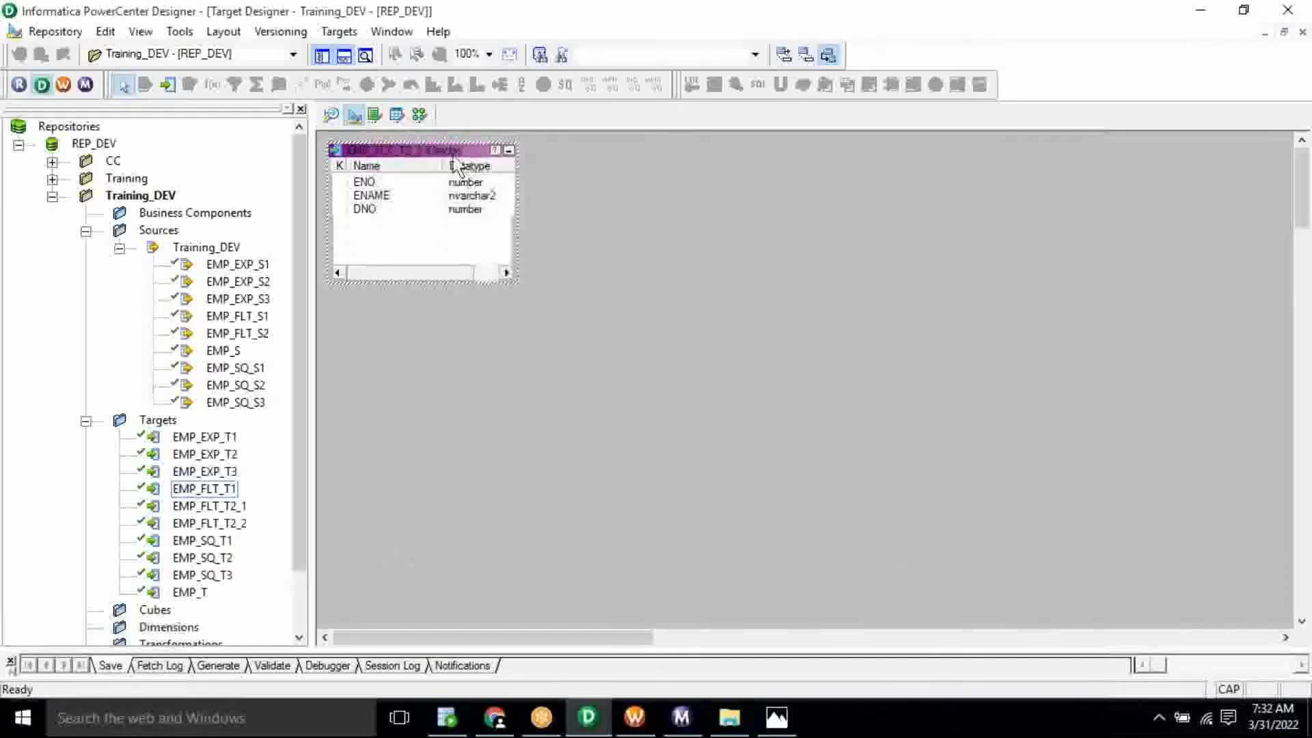
drag(460, 171, 471, 322)
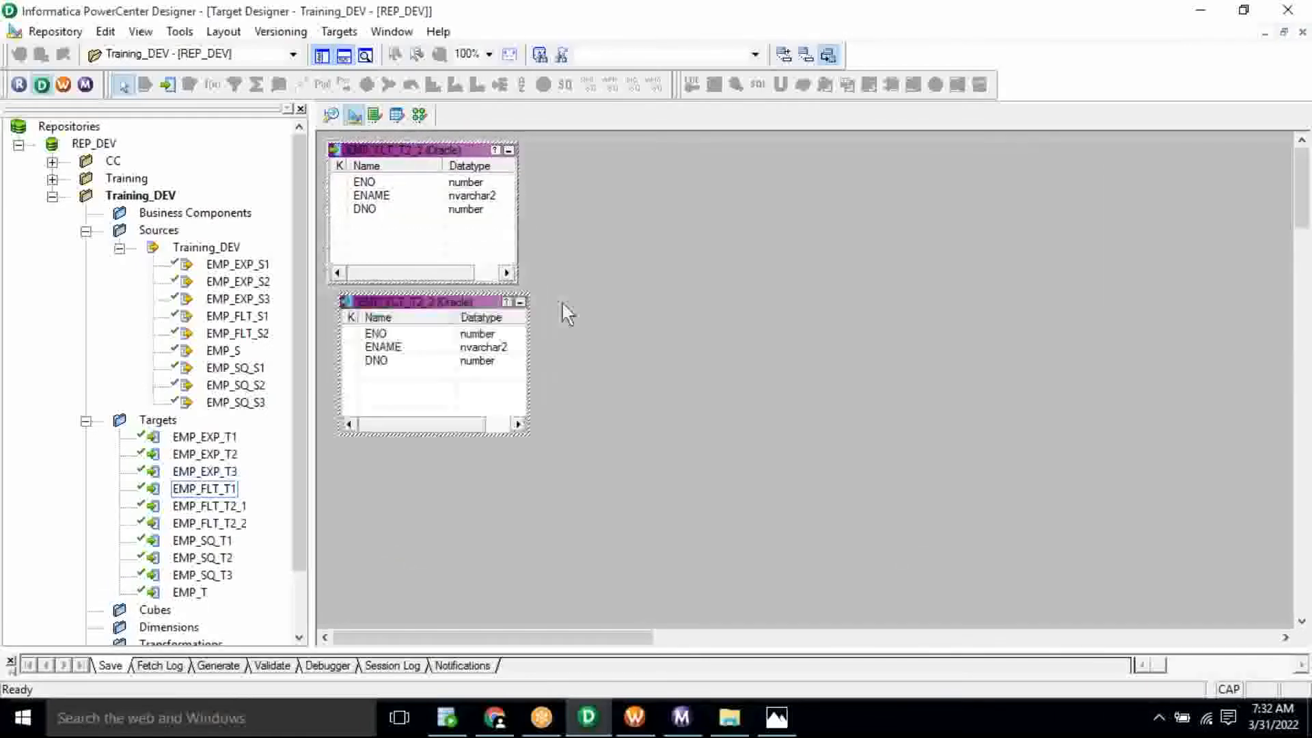
- Switch to Oracle SQL Developer and review the target table names EMP_FLT_T2_1 and EMP_FLT_T2_2 in the queries
key(alt+Tab)
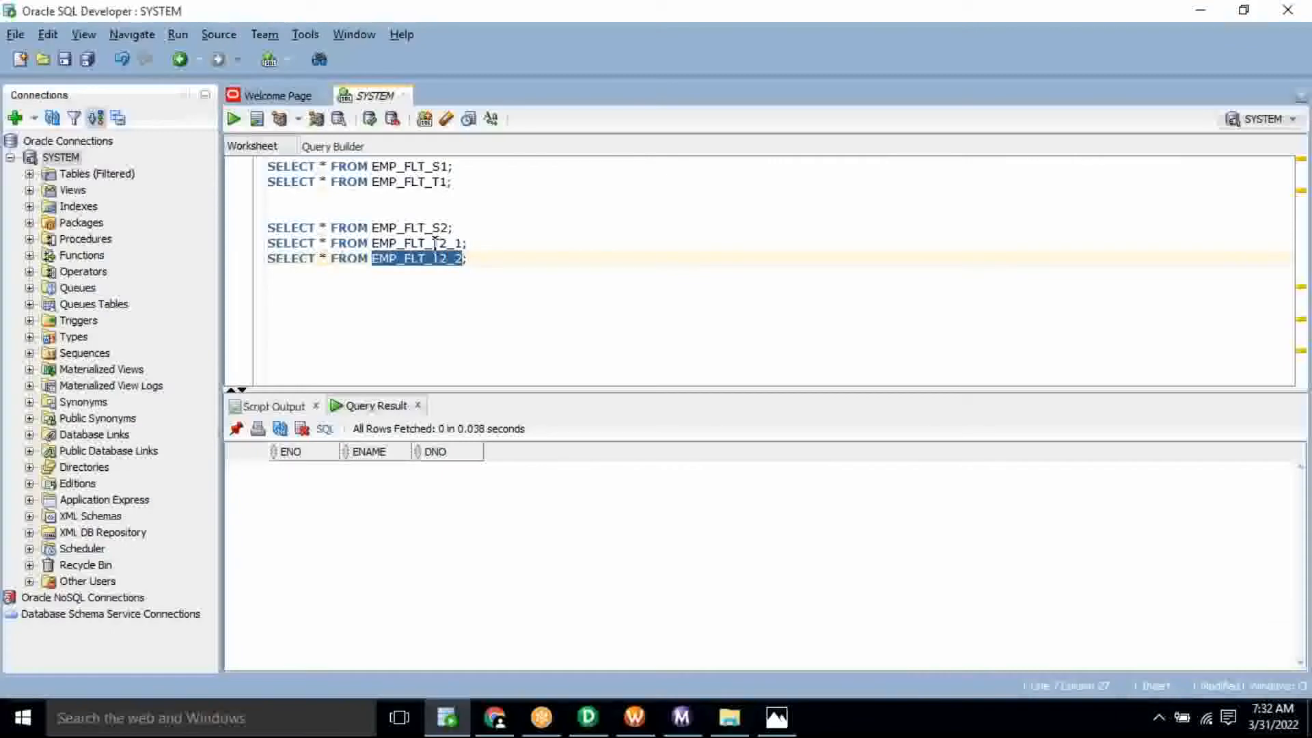
click(435, 242)
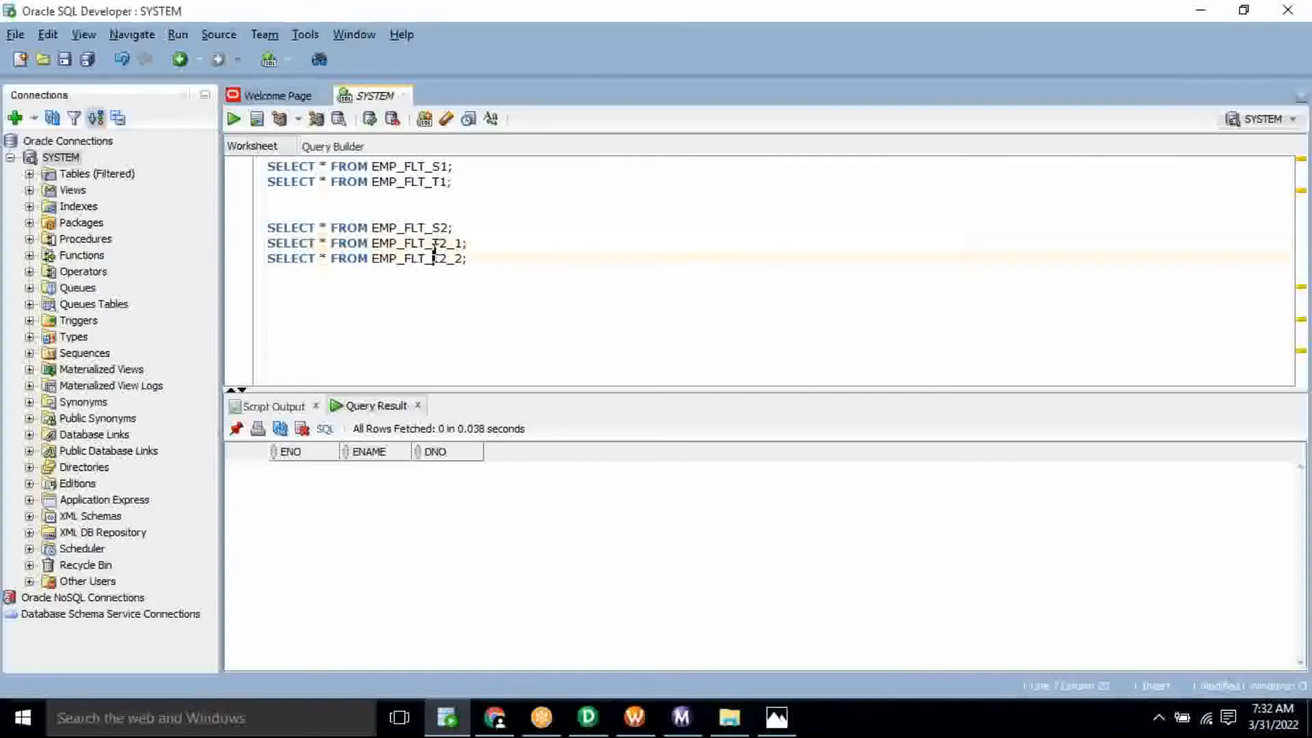
double_click(434, 257)
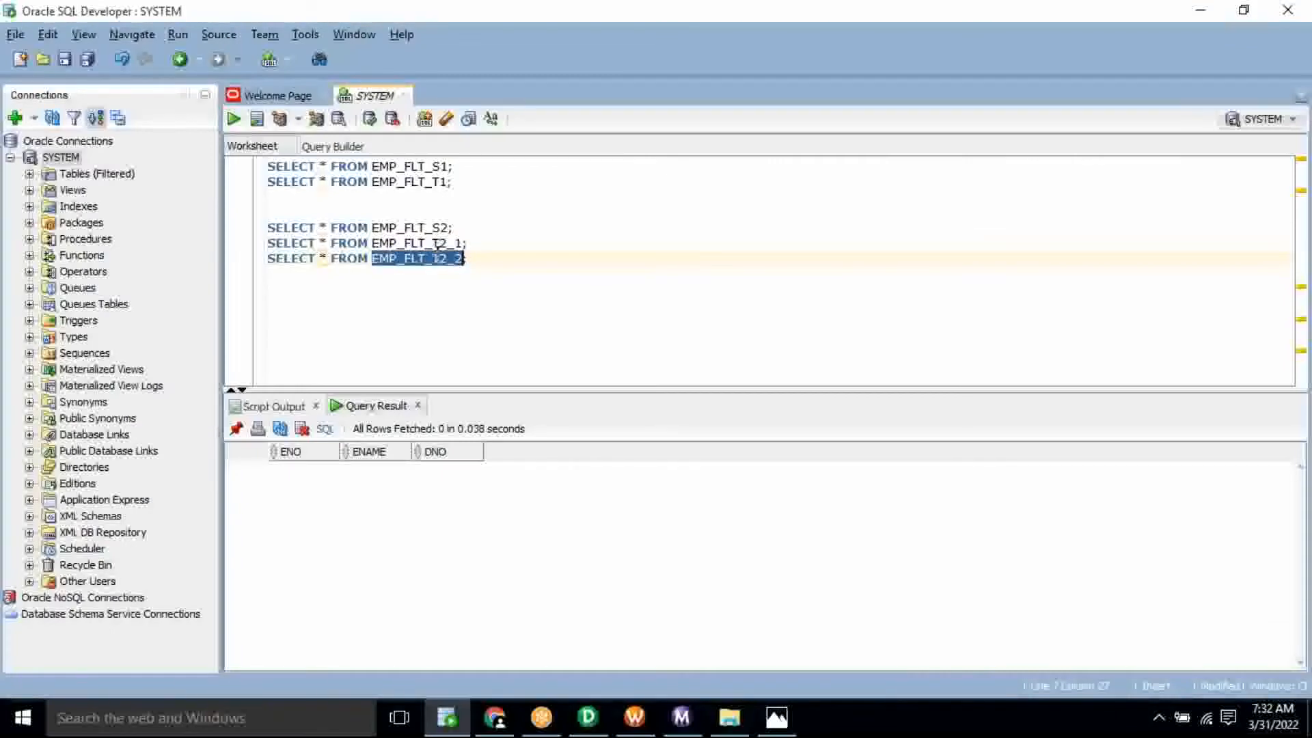
double_click(436, 244)
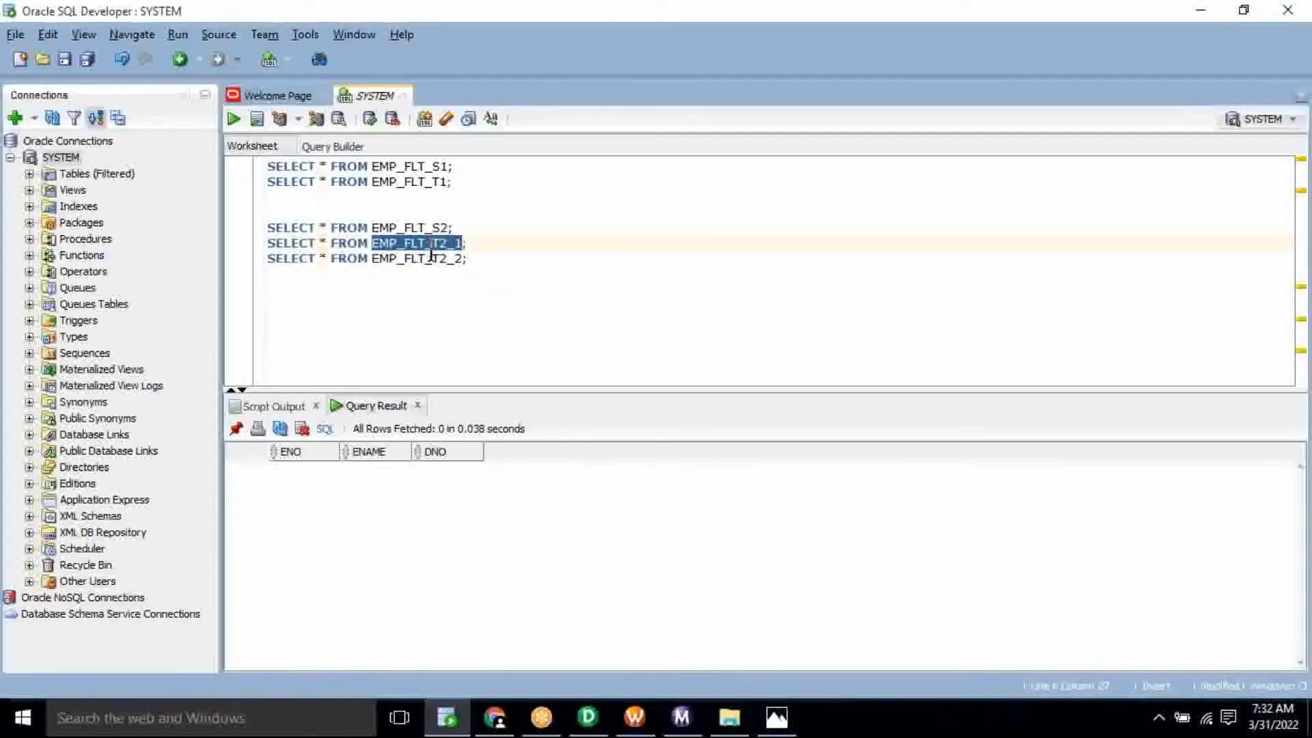
double_click(432, 258)
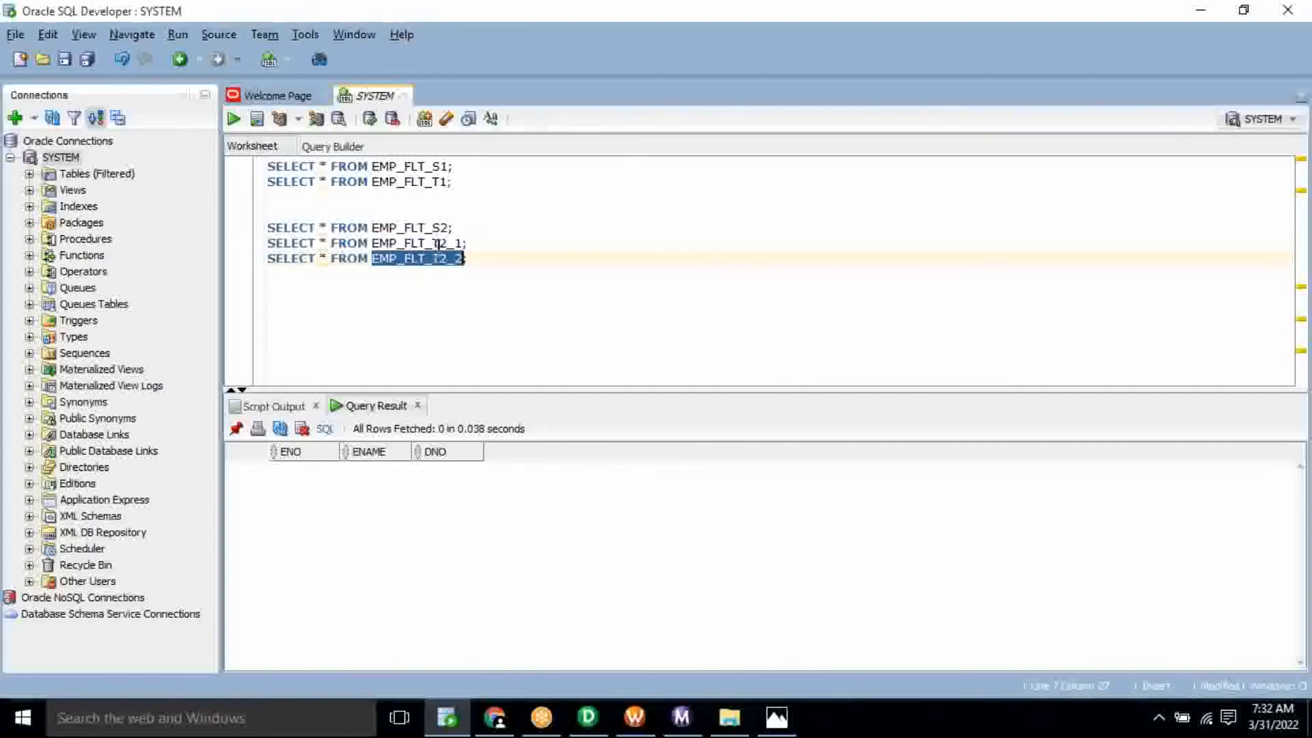
double_click(441, 244)
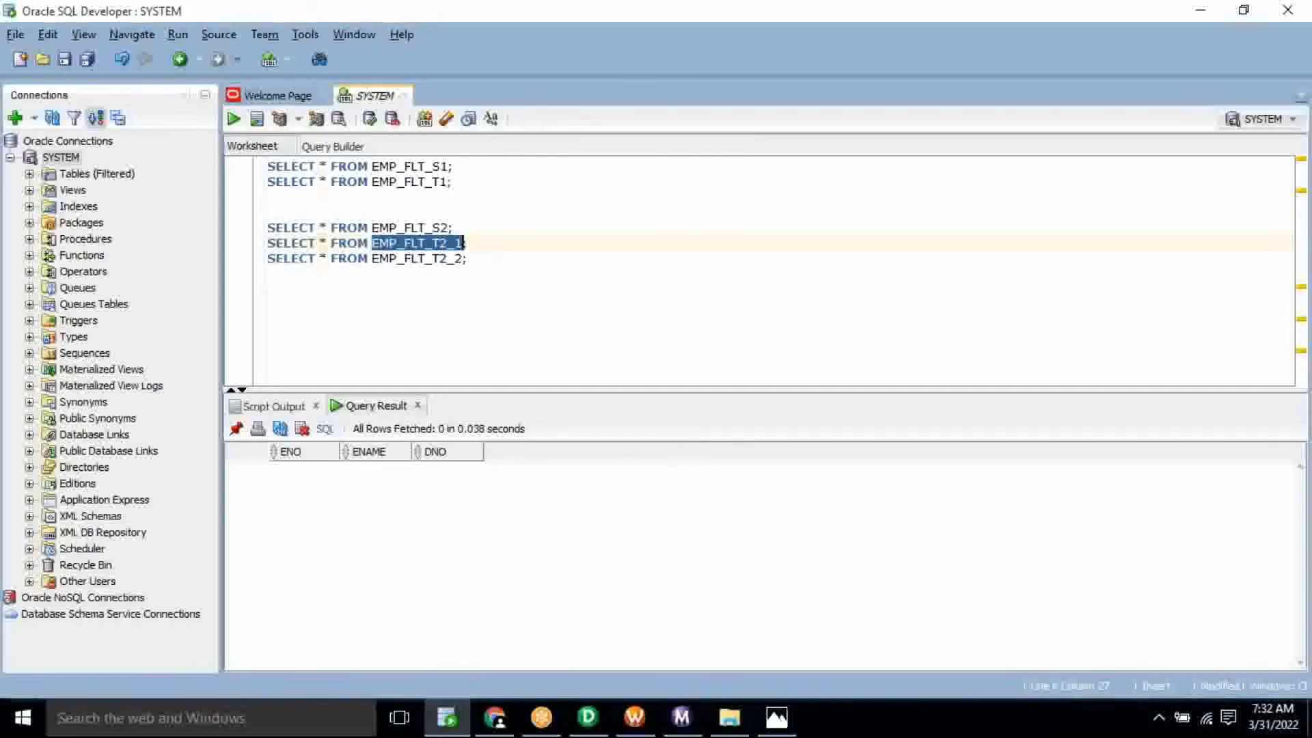
- Return to PowerCenter Designer and create a new mapping named m_EMP_FLT_S2_T2_LOAD in the Mapping Designer
click(588, 717)
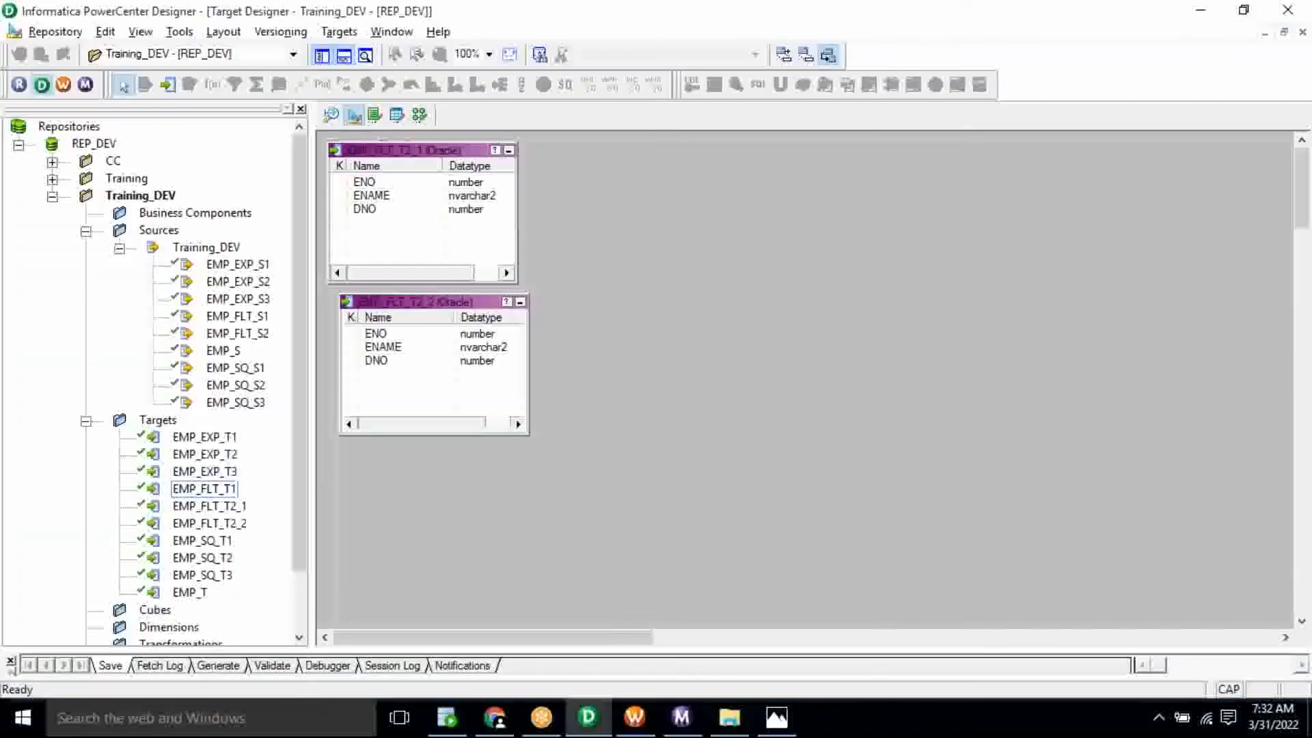
click(420, 116)
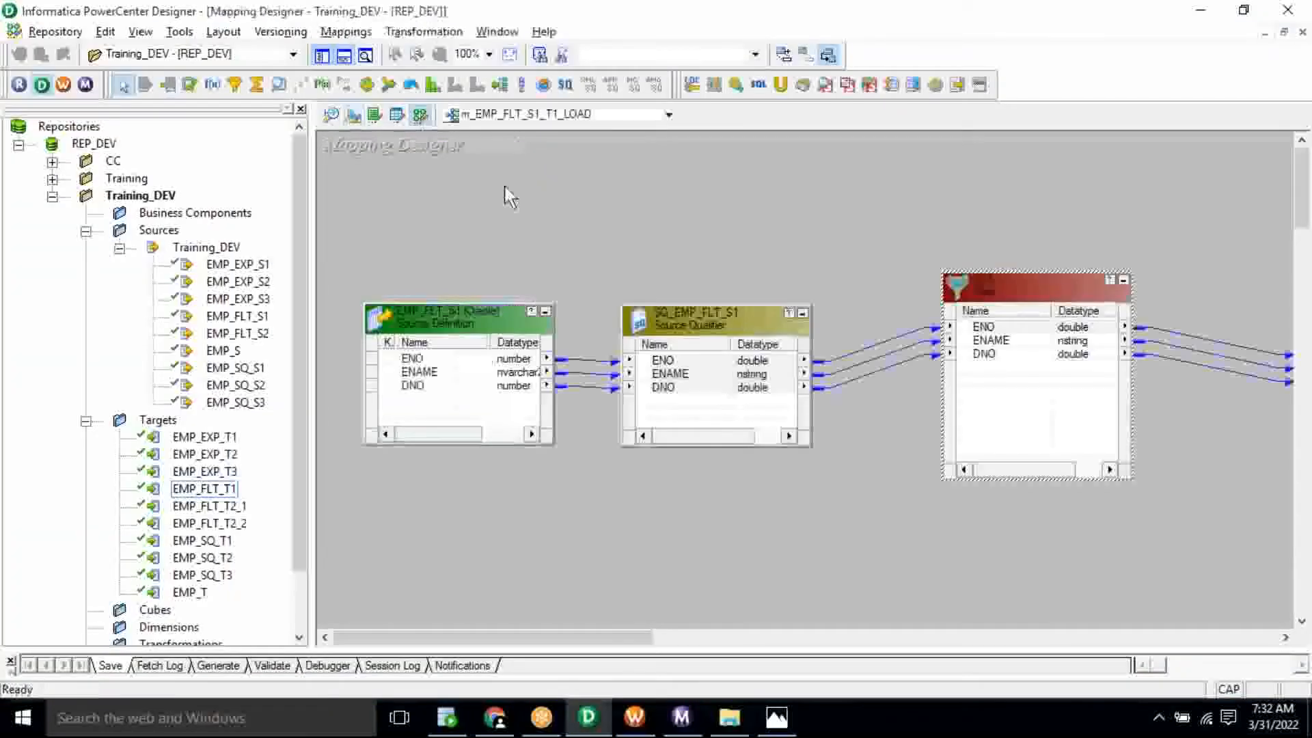
click(346, 32)
click(361, 50)
text(m_EMP_F)
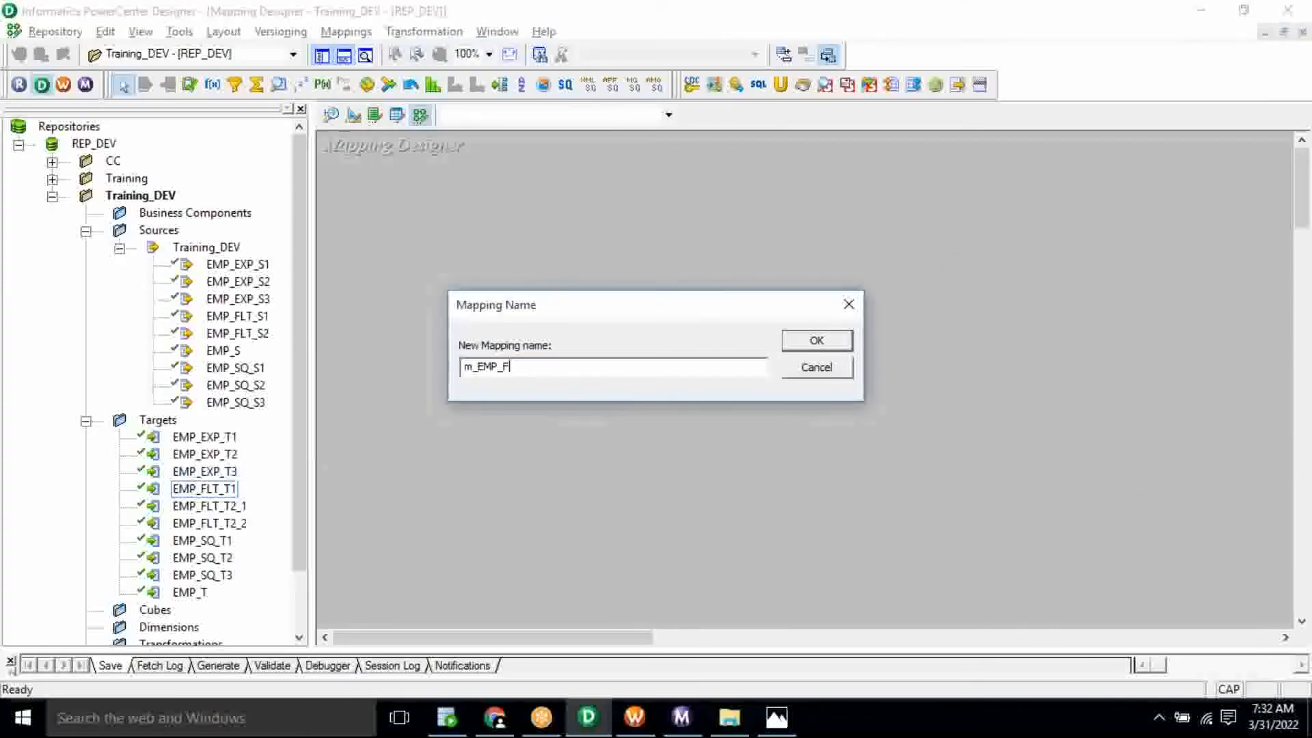
text(LT_S2_T2_LOAD)
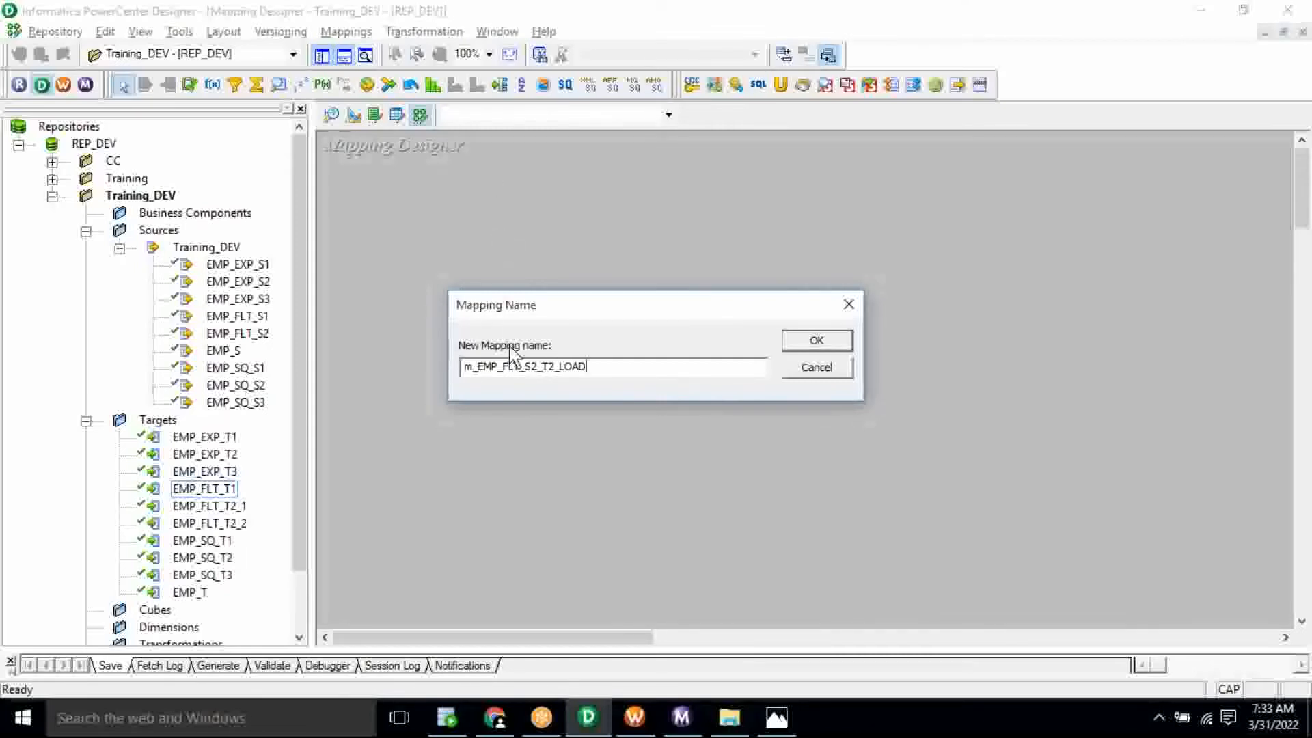
double_click(502, 373)
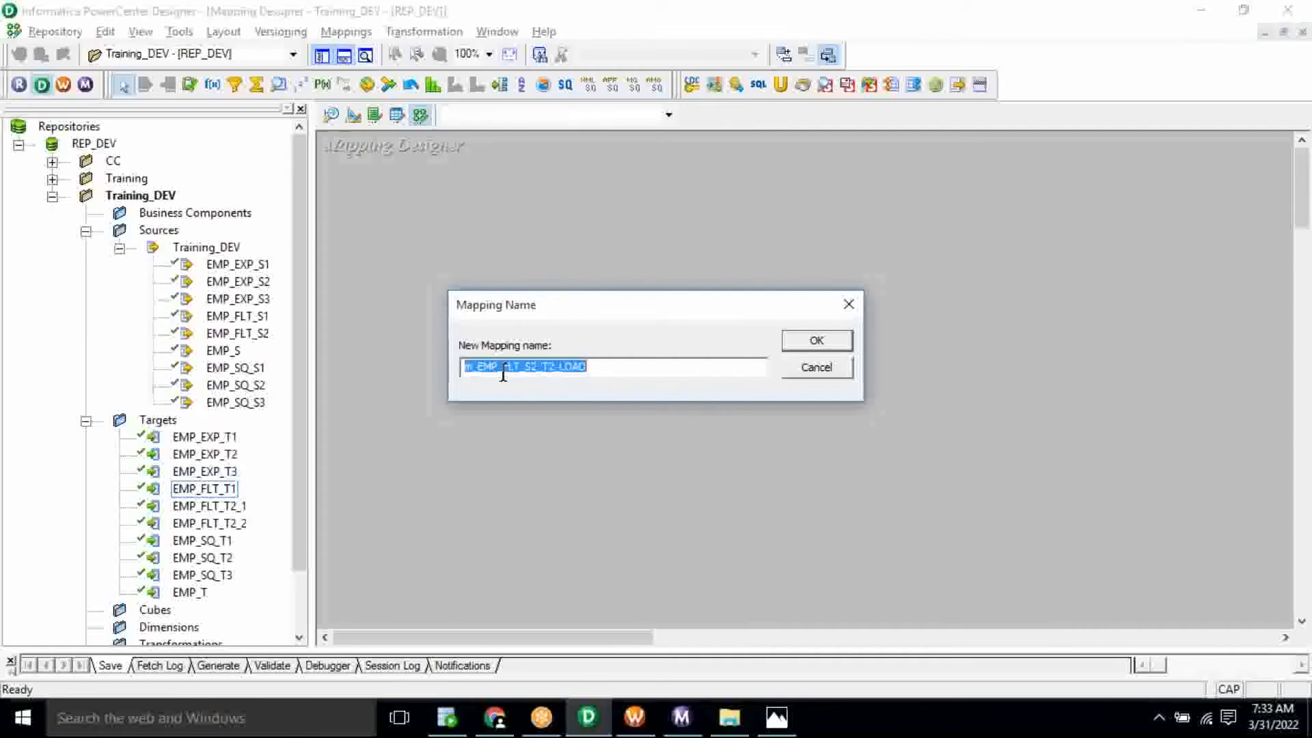
click(806, 345)
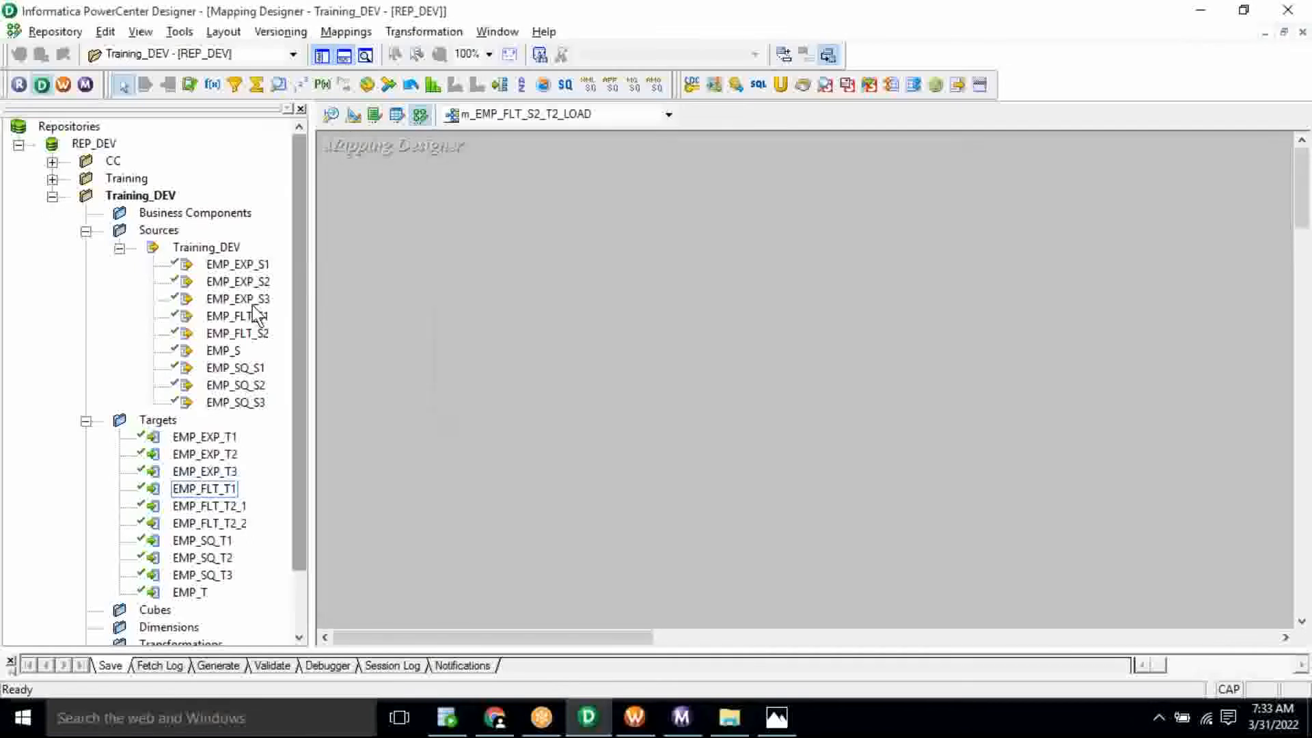
- Add the EMP_FLT_S2 source to the mapping and place its source qualifier beside it
click(234, 333)
drag(235, 338, 350, 306)
drag(508, 392, 656, 334)
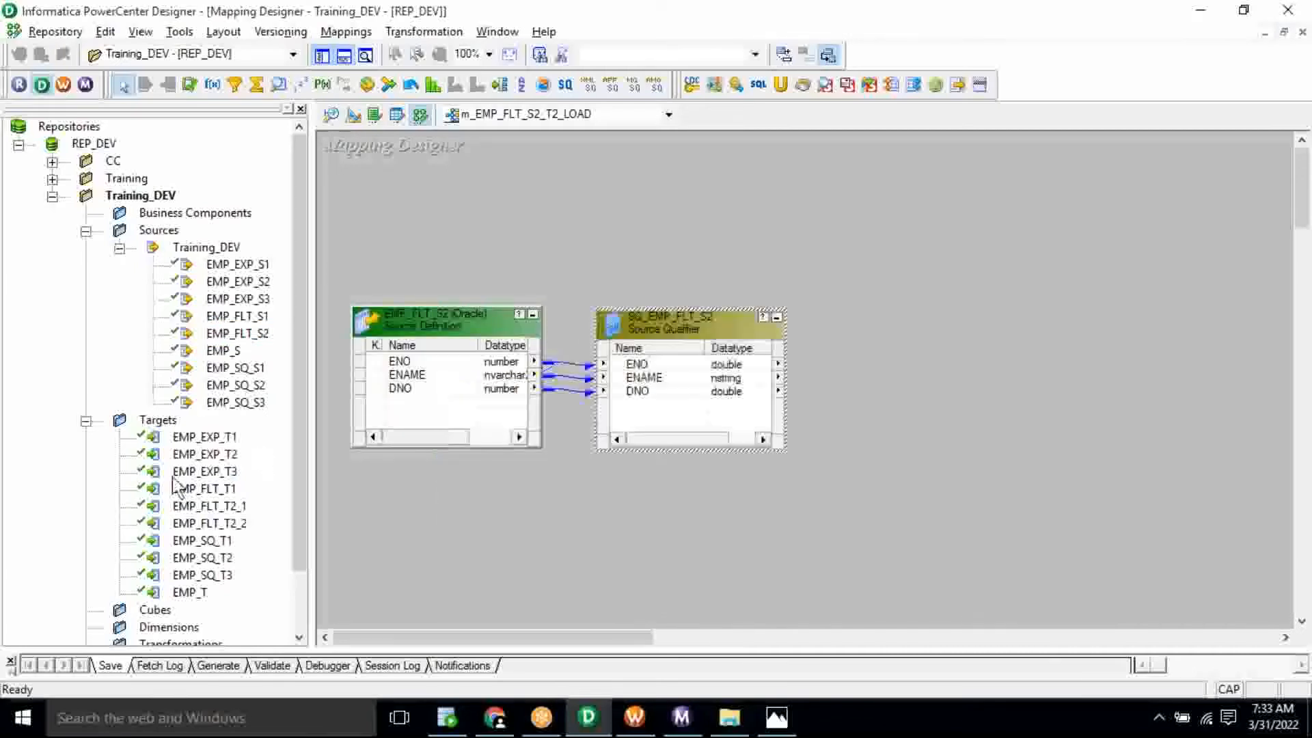
- Add the targets EMP_FLT_T2_1 and EMP_FLT_T2_2 to the mapping, one above the other, to the right of the source qualifier
click(216, 509)
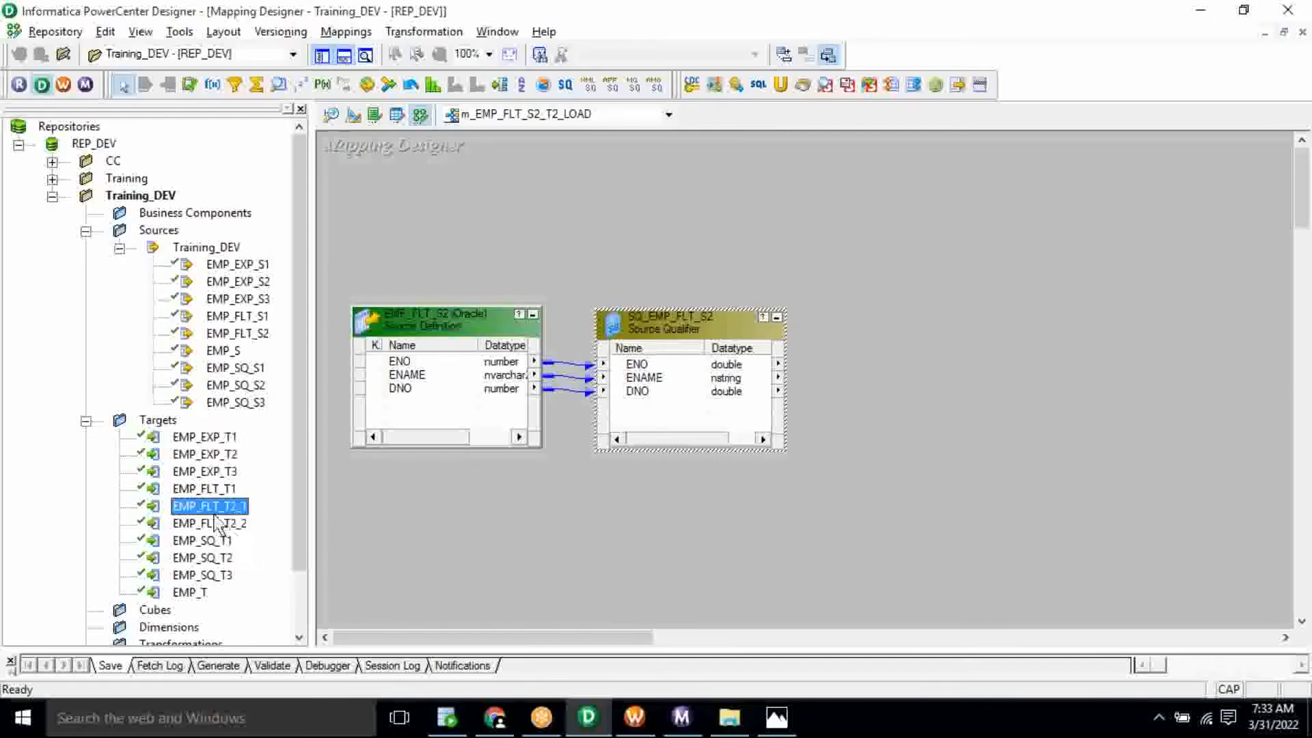
drag(212, 517, 1094, 190)
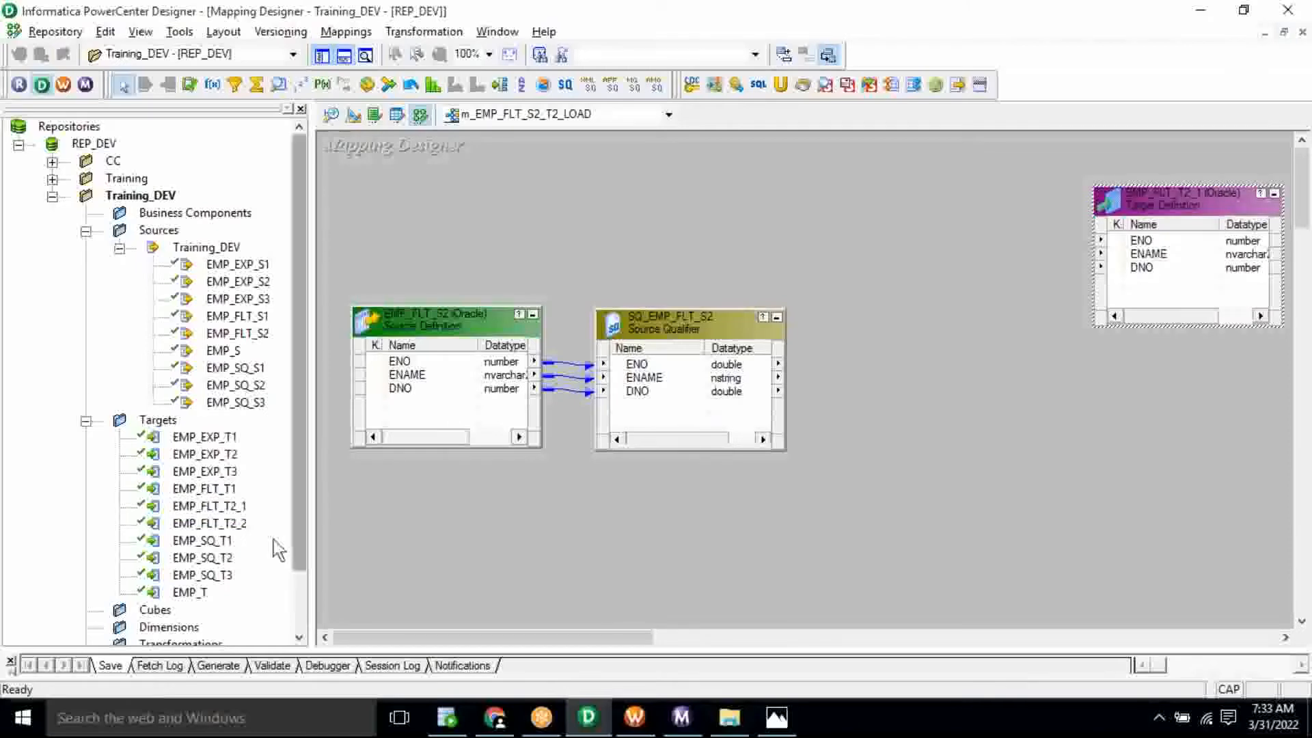
click(226, 524)
drag(328, 523, 1088, 391)
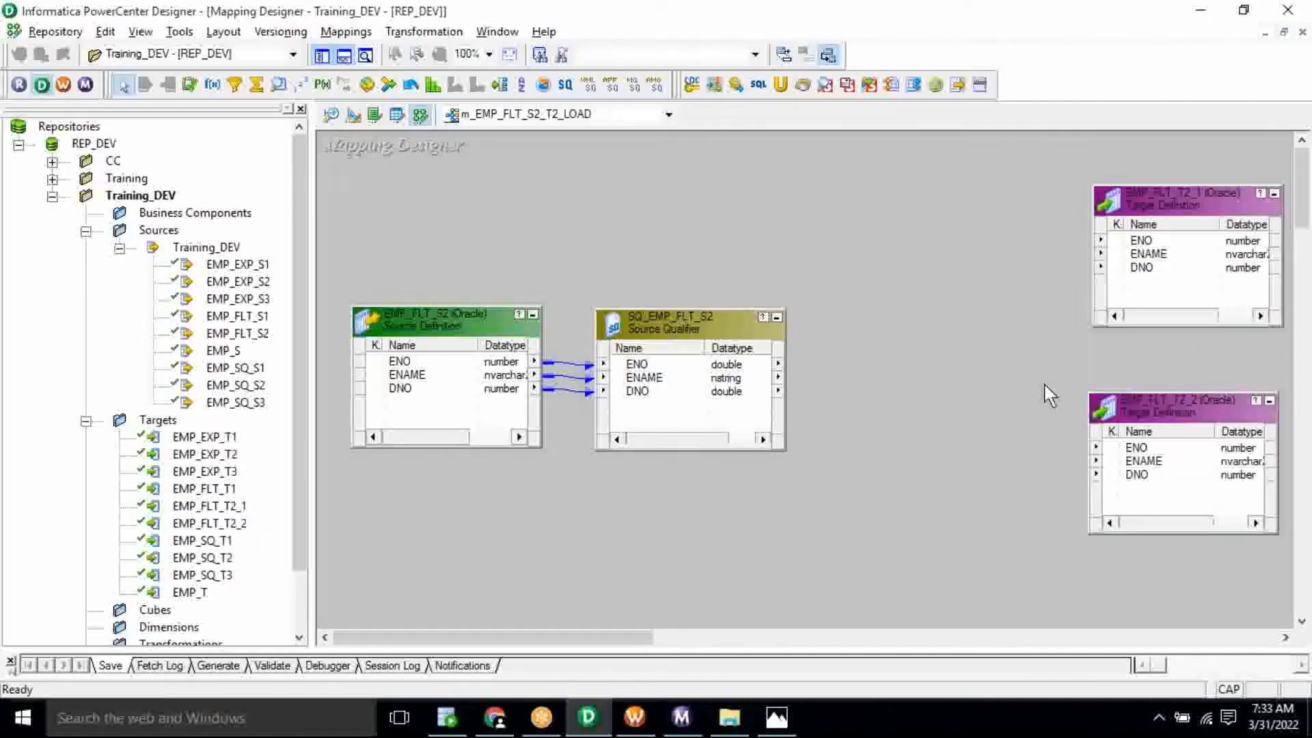
- Hide the repository navigator and move both target definitions farther from the source qualifier to leave room between them
click(322, 58)
drag(847, 204, 1029, 179)
drag(862, 415, 1049, 423)
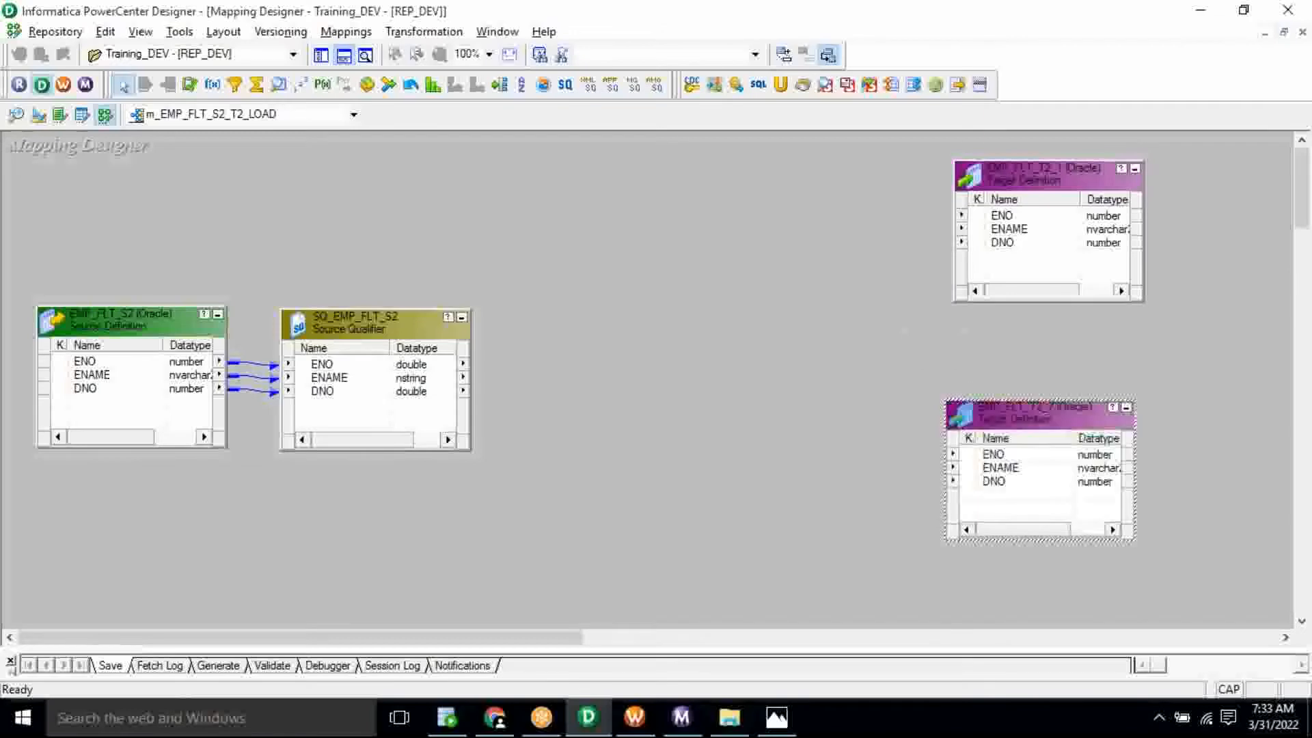
click(427, 363)
click(1073, 228)
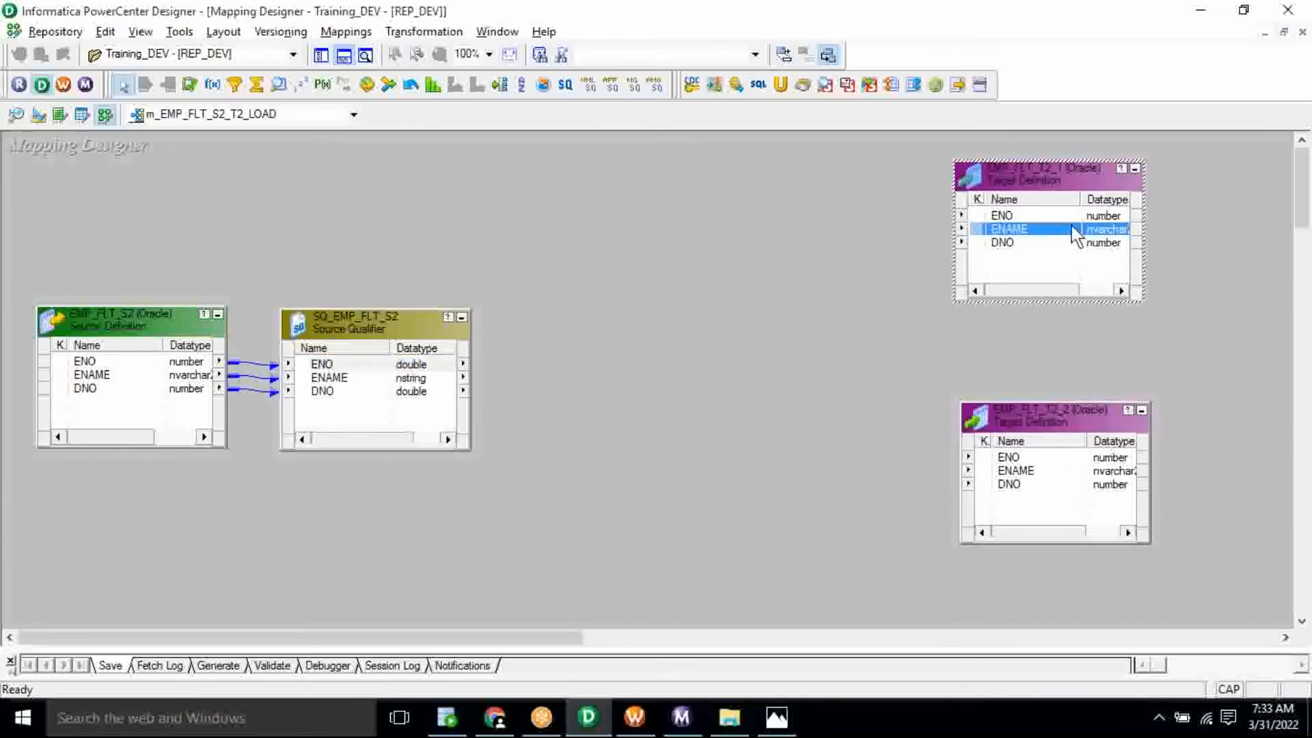
- Check the conditions required for targets EMP_FLT_T2_1 and EMP_FLT_T2_2 in the 9_FLT_RTR.bmp diagram in Photos, and return to PowerCenter Designer
click(1050, 464)
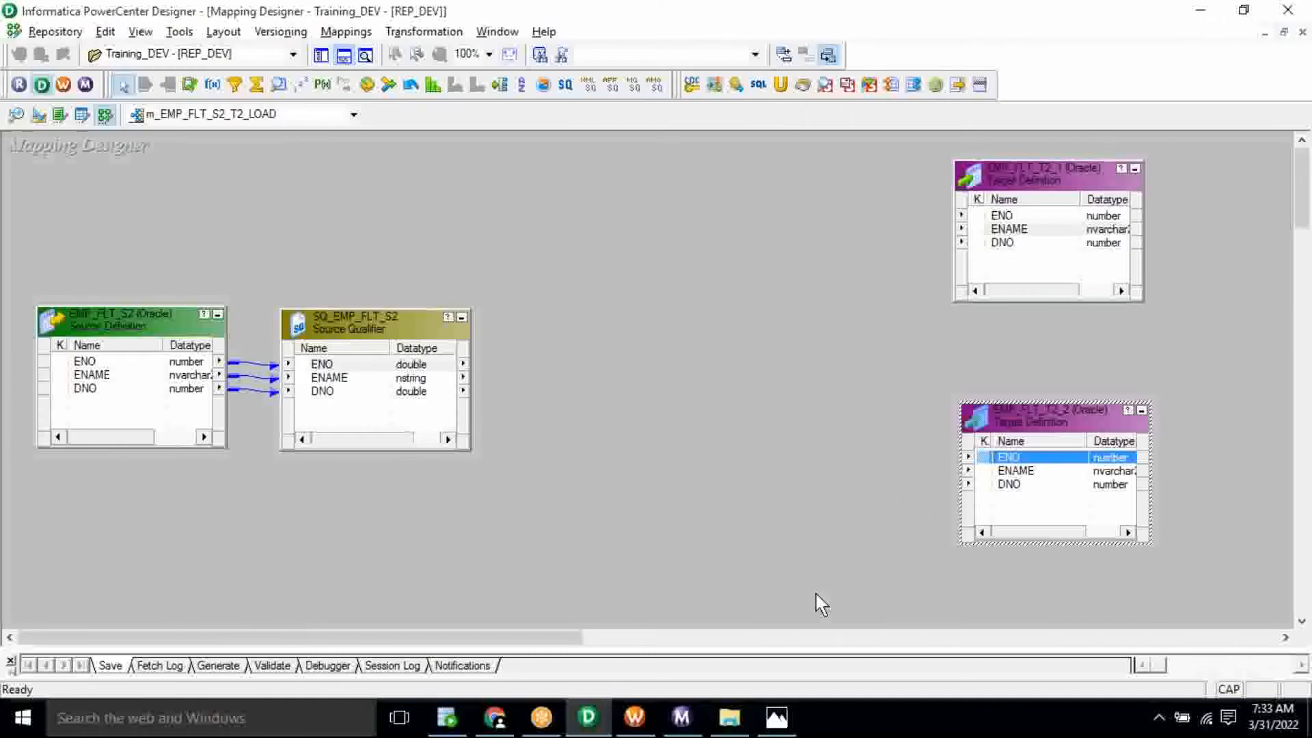
click(778, 718)
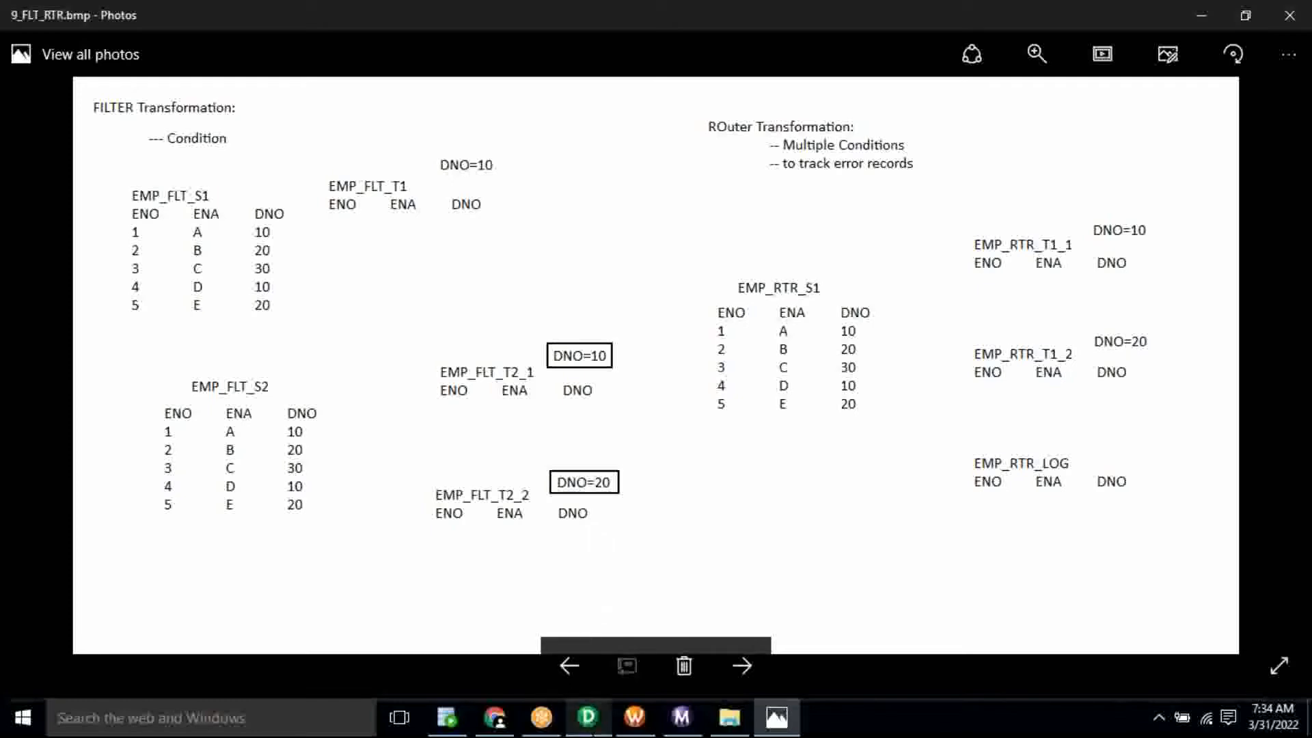
click(588, 718)
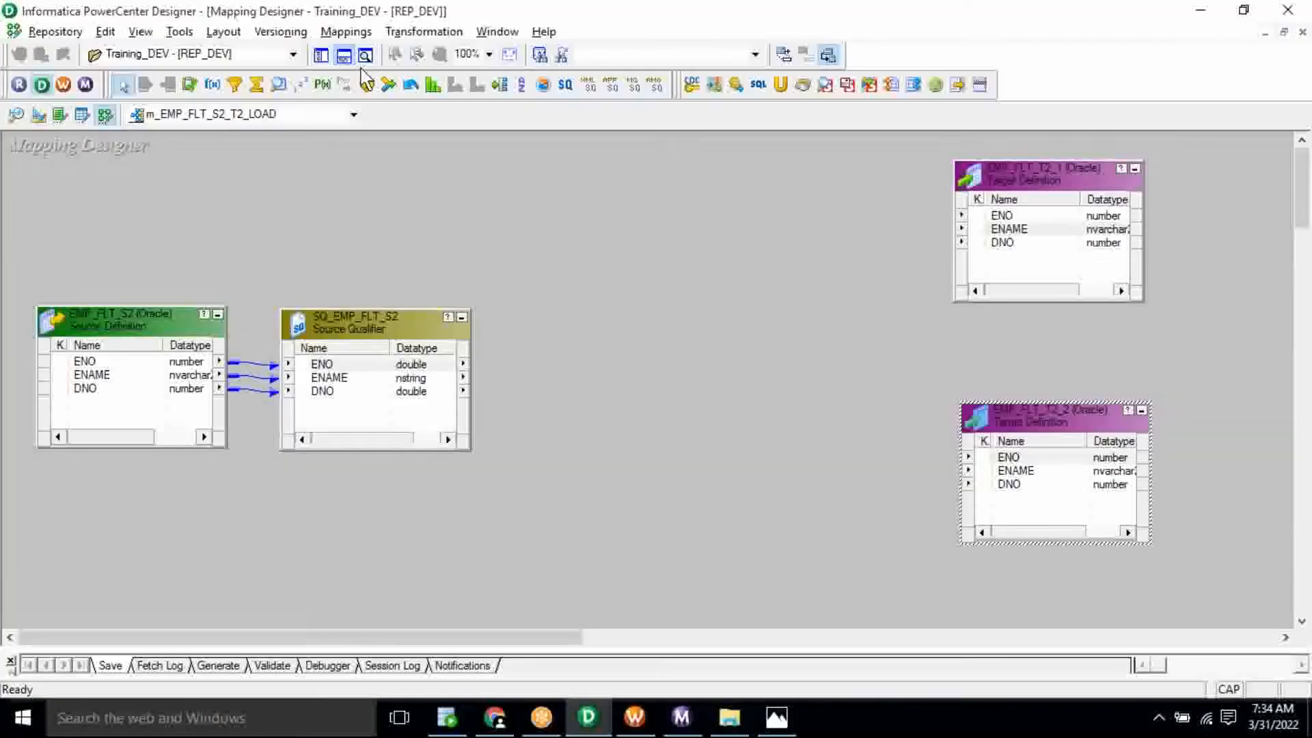
- Show the repository navigator again and open the existing mapping m_EMP_FLT_S1_T1_LOAD from the Training_DEV mappings
click(321, 58)
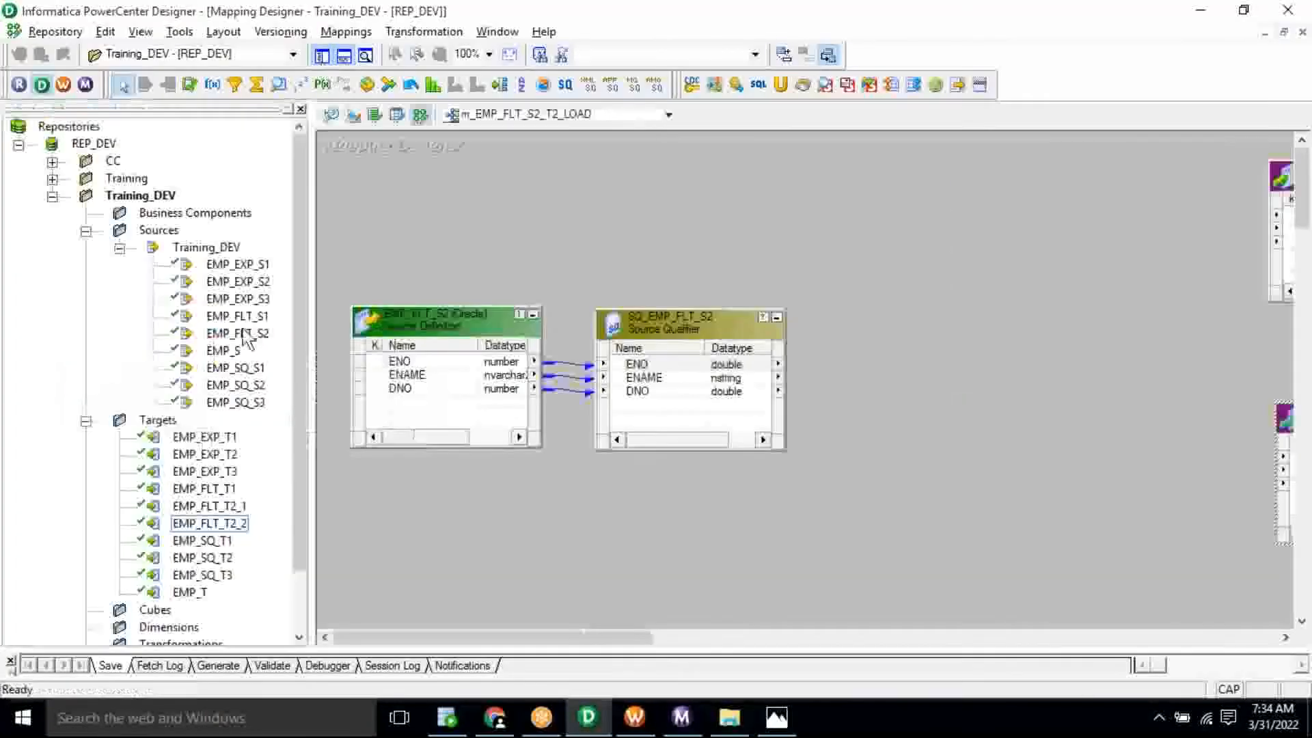
drag(295, 343, 281, 533)
click(86, 610)
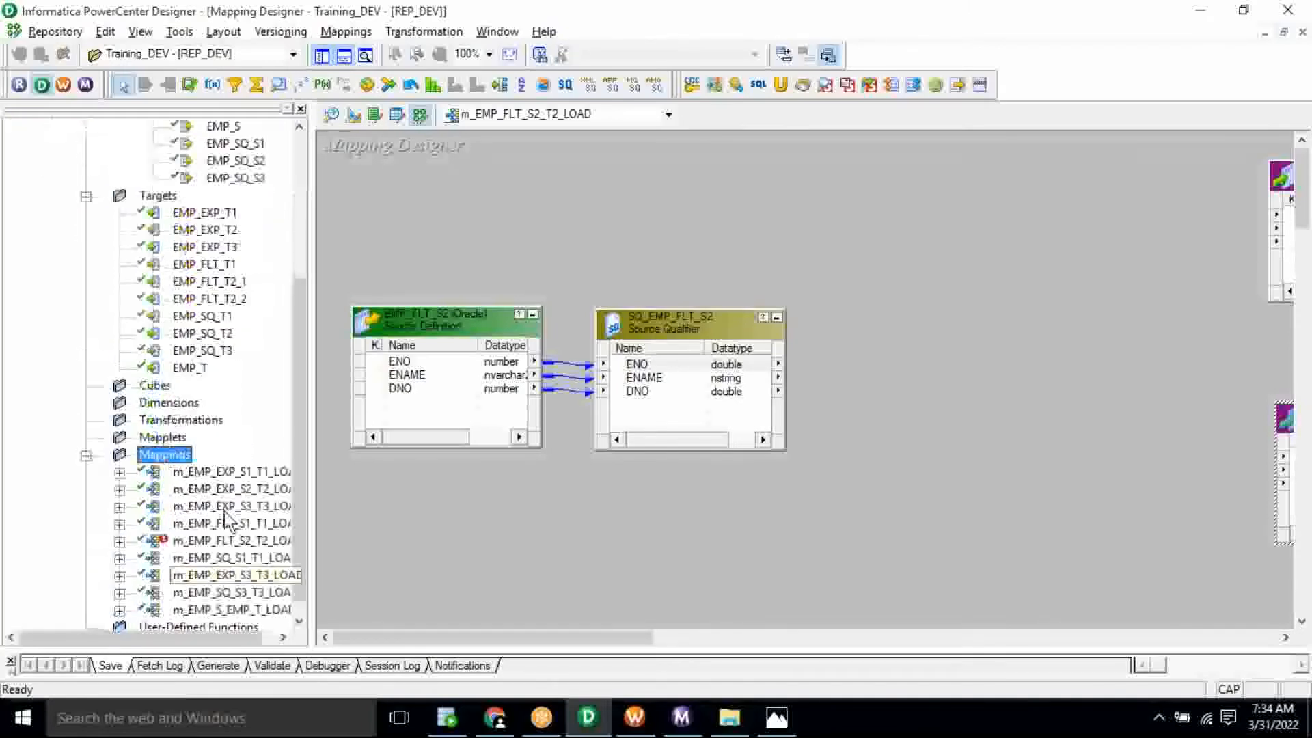
right_click(228, 527)
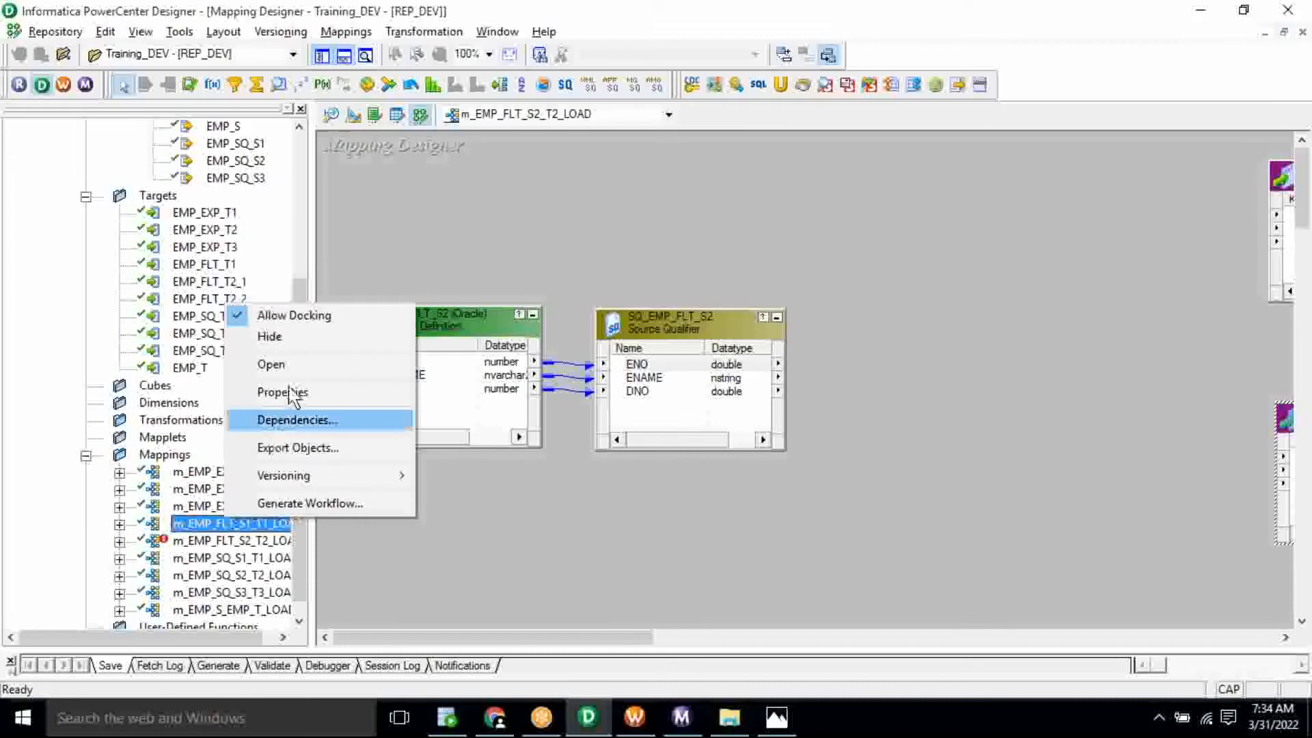
click(299, 366)
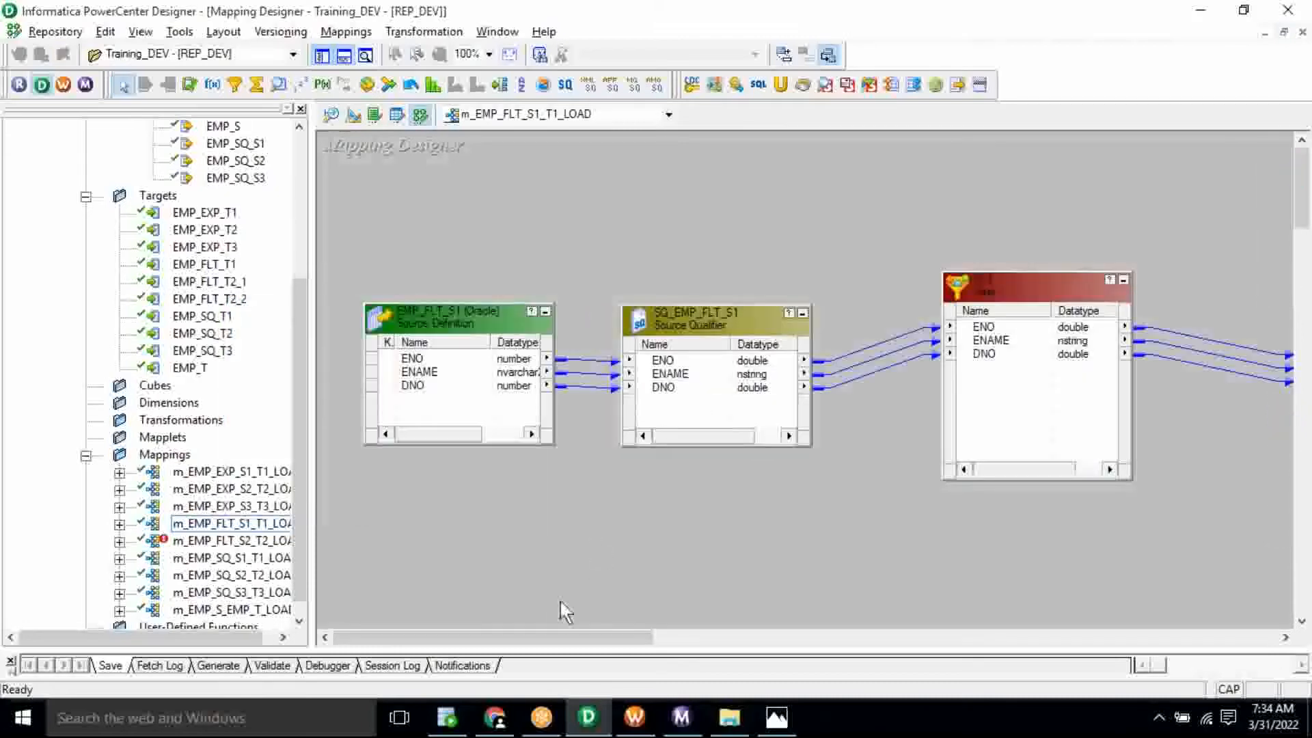
- Examine the filter condition of the Filter transformation in m_EMP_FLT_S1_T1_LOAD and close its settings
drag(551, 643, 598, 643)
double_click(873, 305)
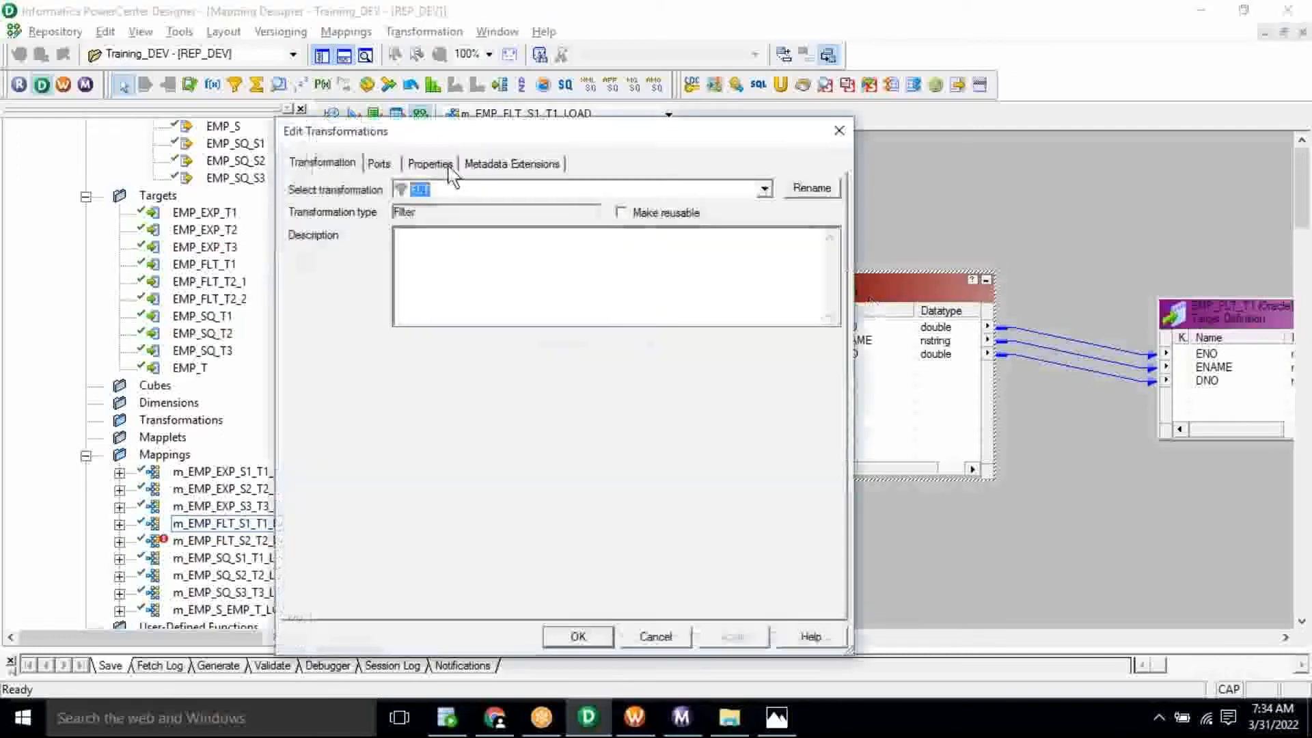
click(429, 163)
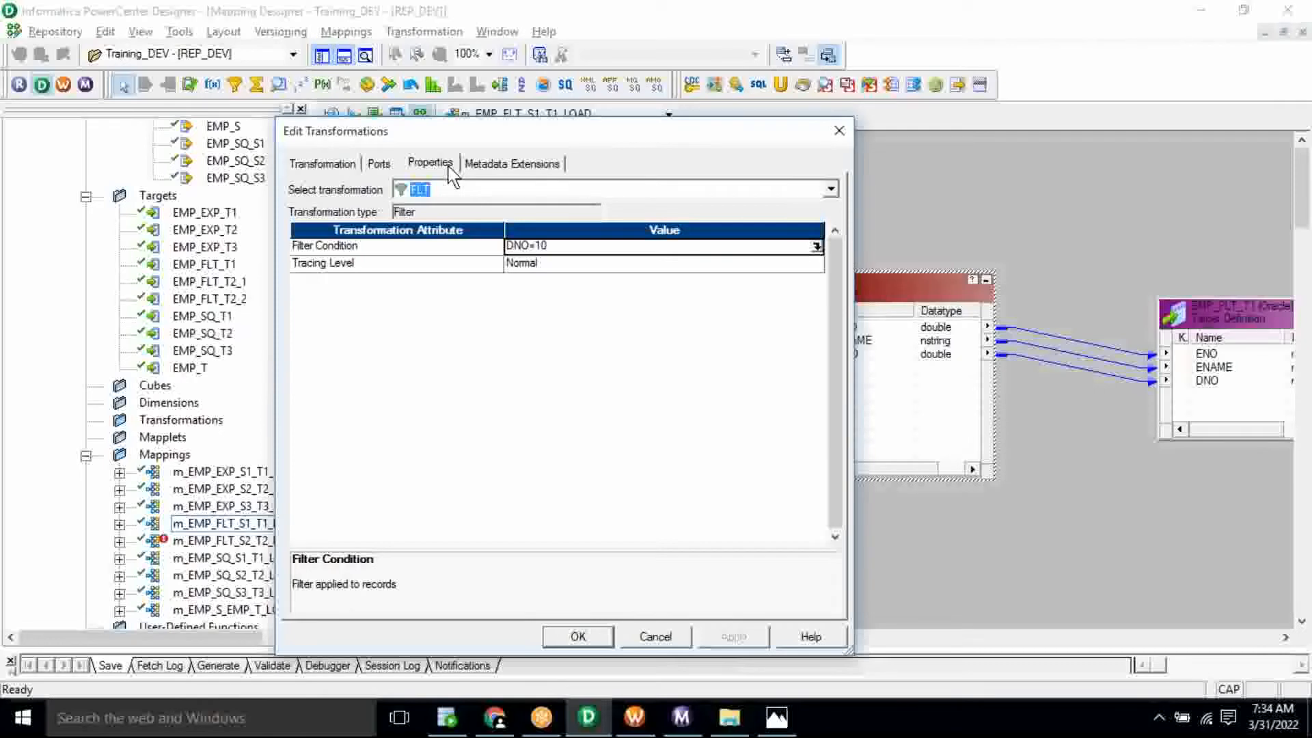
click(565, 251)
click(589, 639)
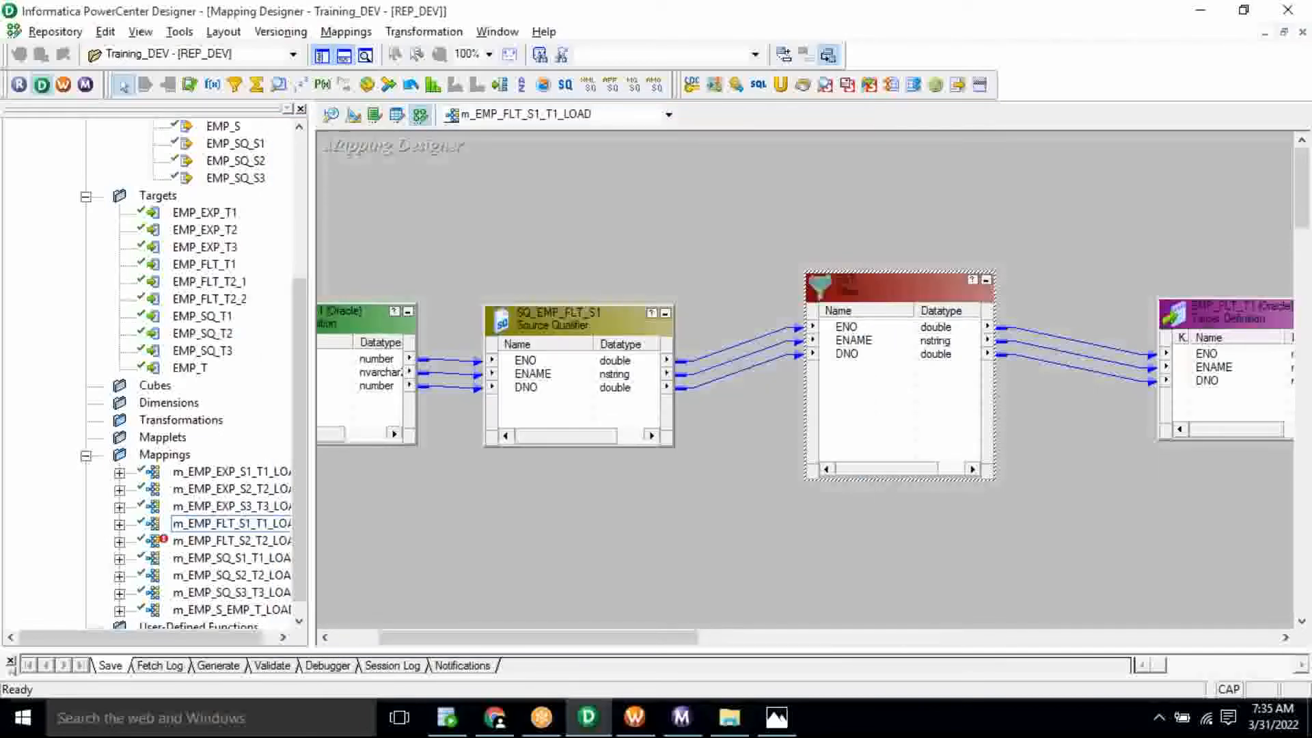
- Reopen the mapping m_EMP_FLT_S2_T2_LOAD and hide the repository navigator to widen the workspace
right_click(251, 544)
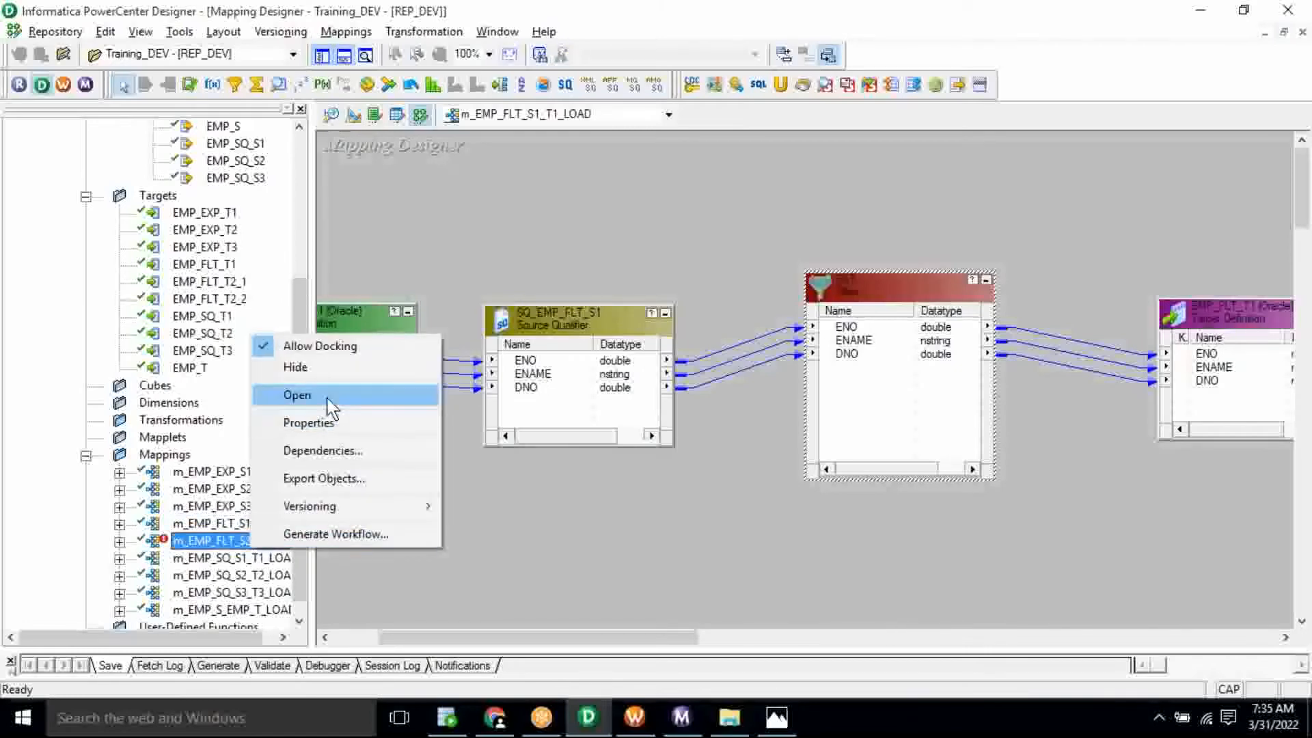
click(297, 395)
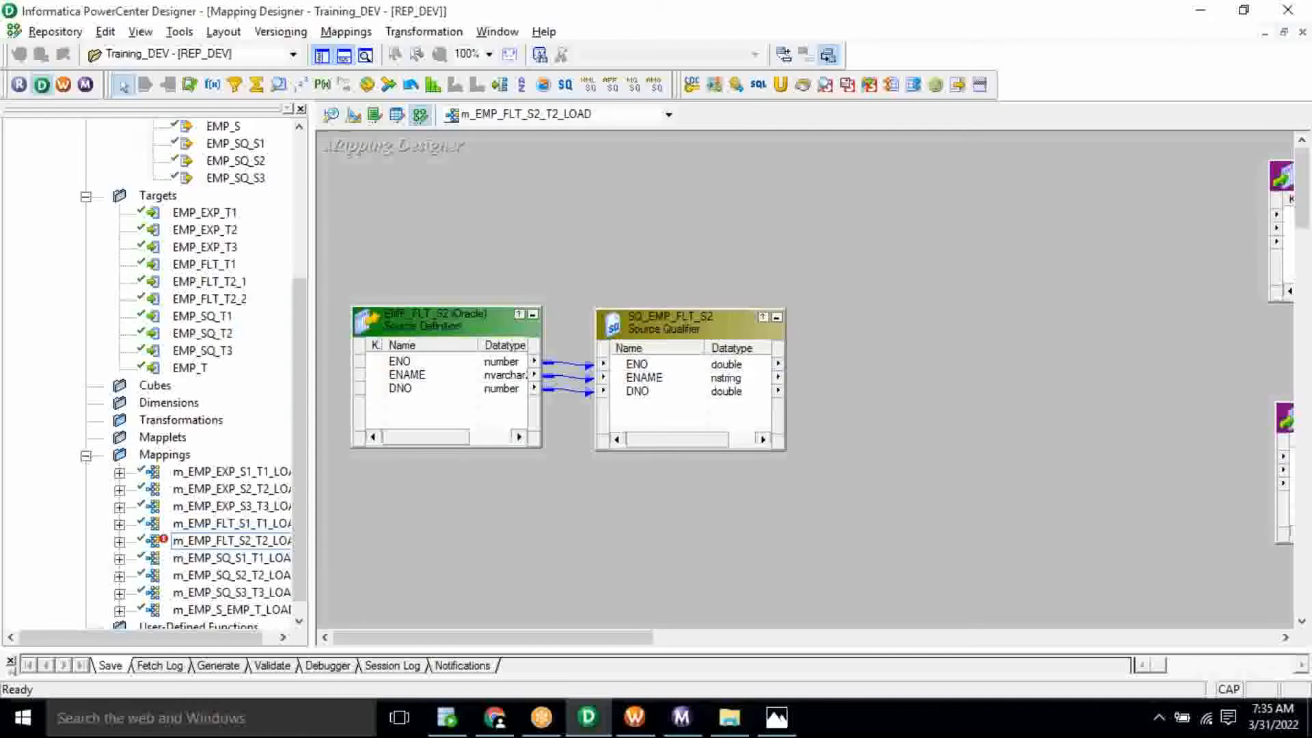
click(322, 56)
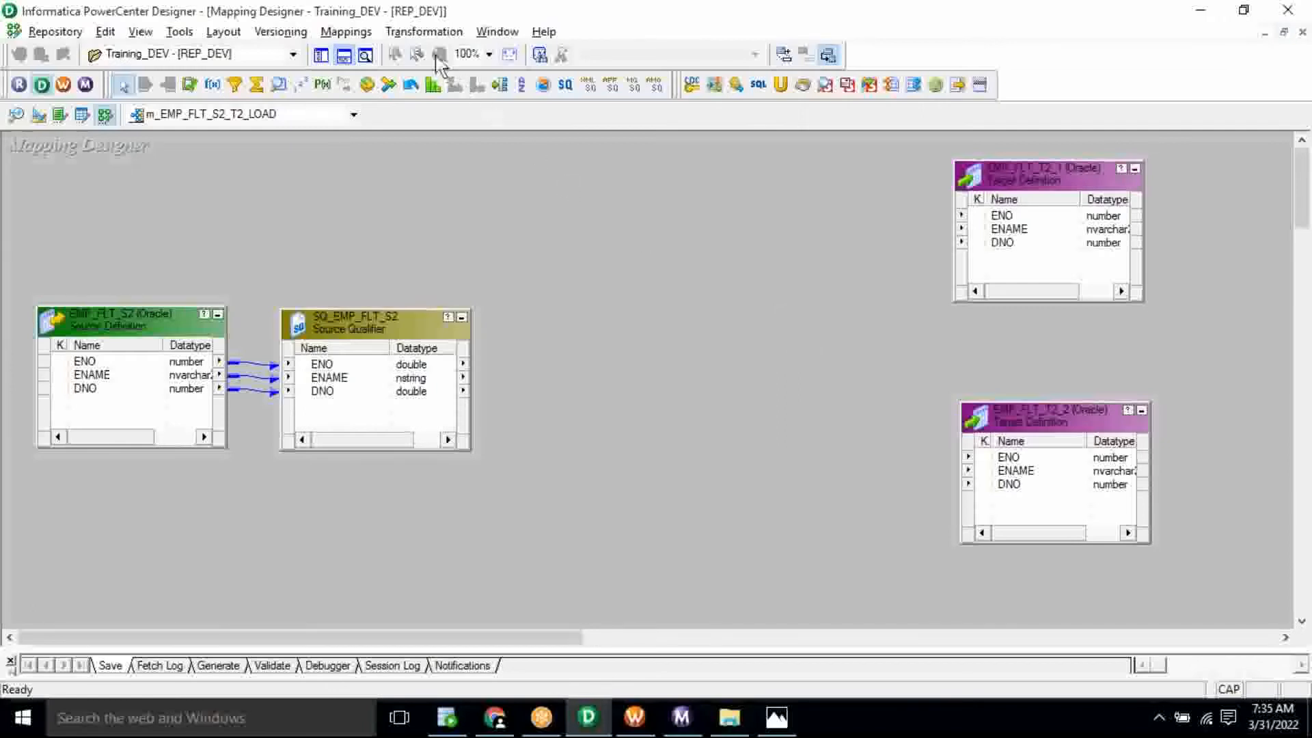
- Create a Filter transformation named FLT1 and place it between the source qualifier and target EMP_FLT_T2_1
click(419, 33)
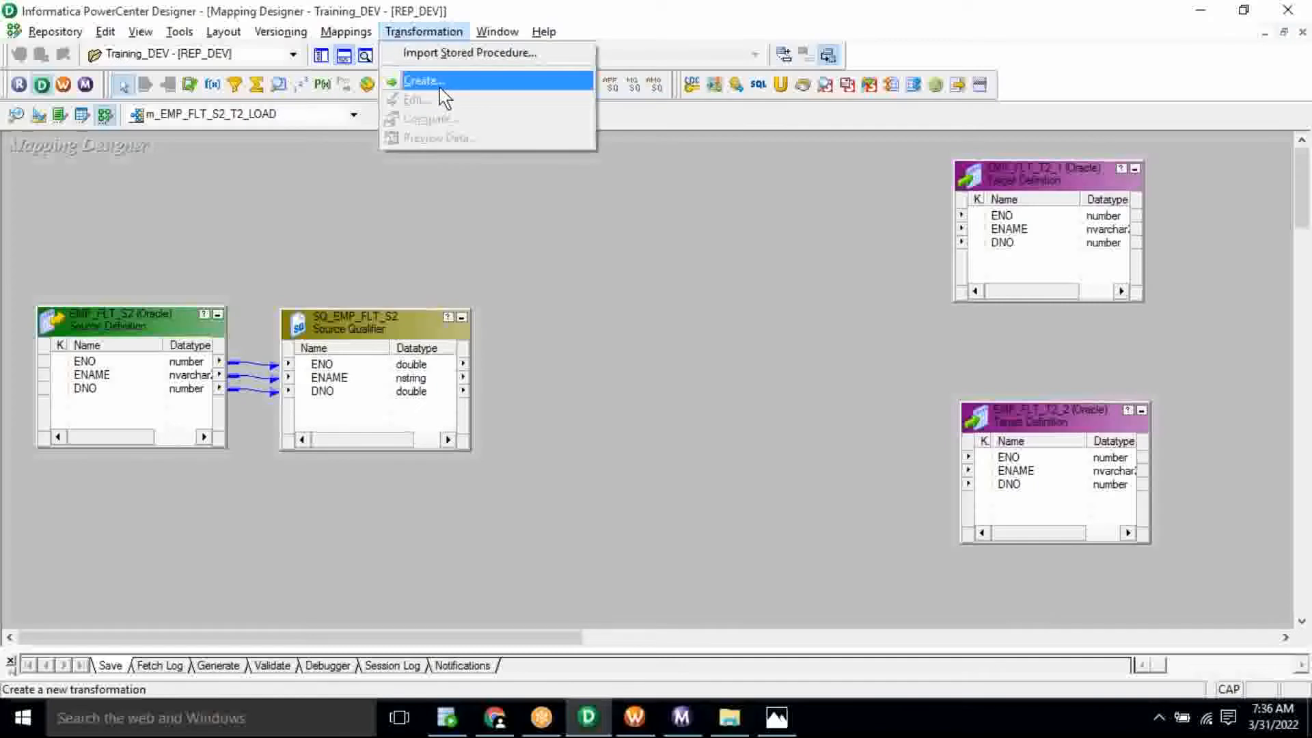
click(440, 87)
click(696, 367)
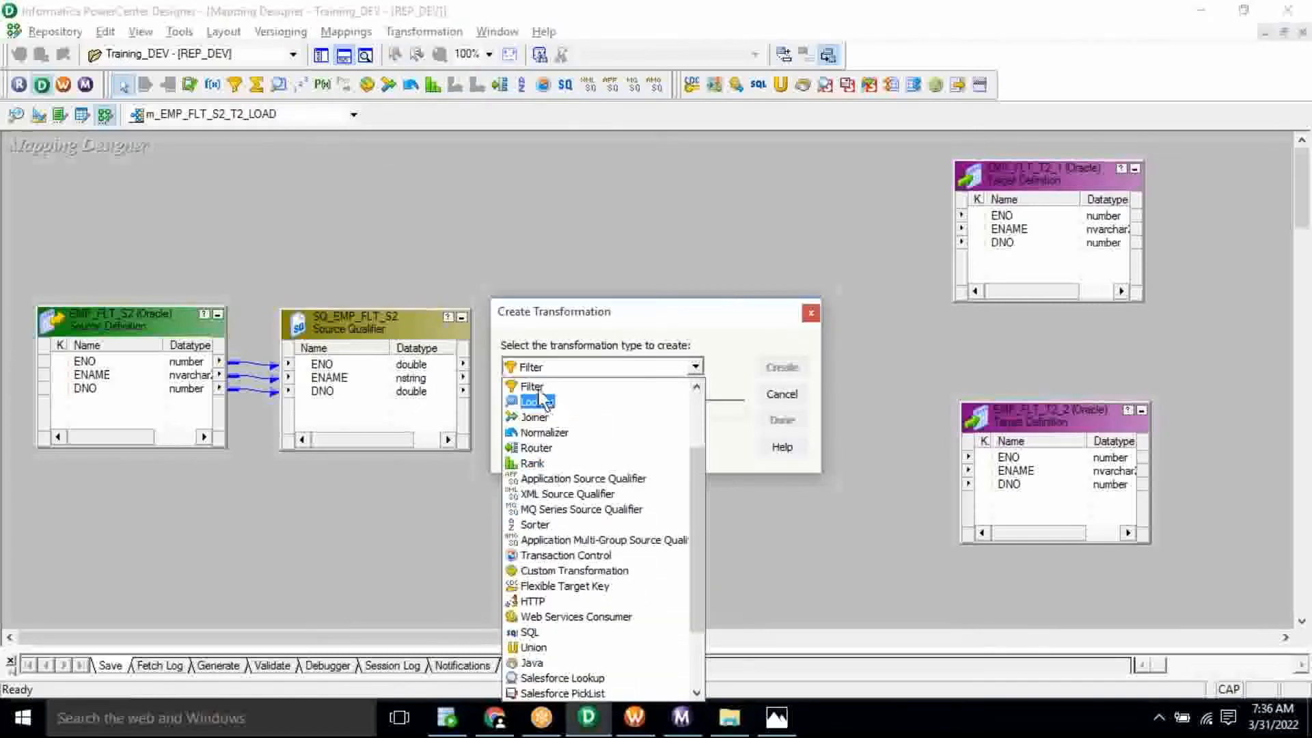
click(545, 387)
text(FLT1)
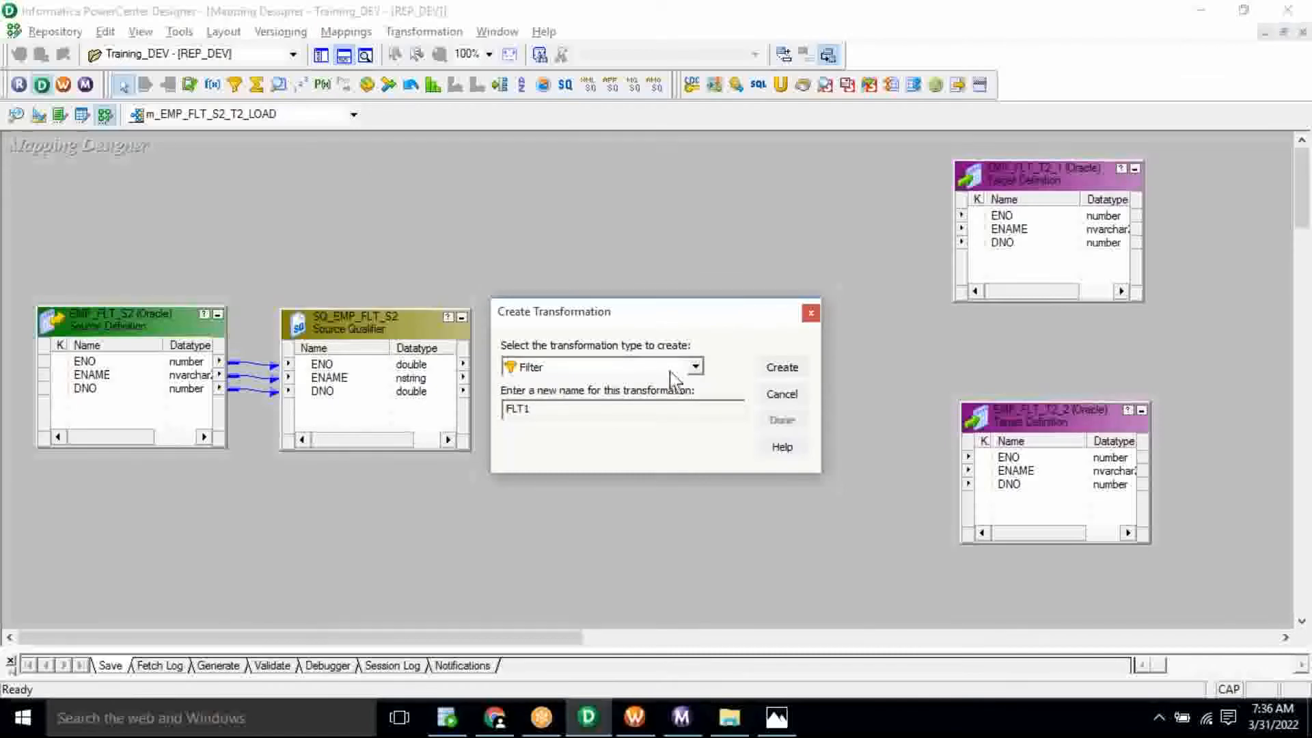
click(779, 369)
click(782, 419)
drag(179, 244, 689, 202)
- Create a second Filter transformation named FLT2 and place it below FLT1, in front of target EMP_FLT_T2_2
click(410, 32)
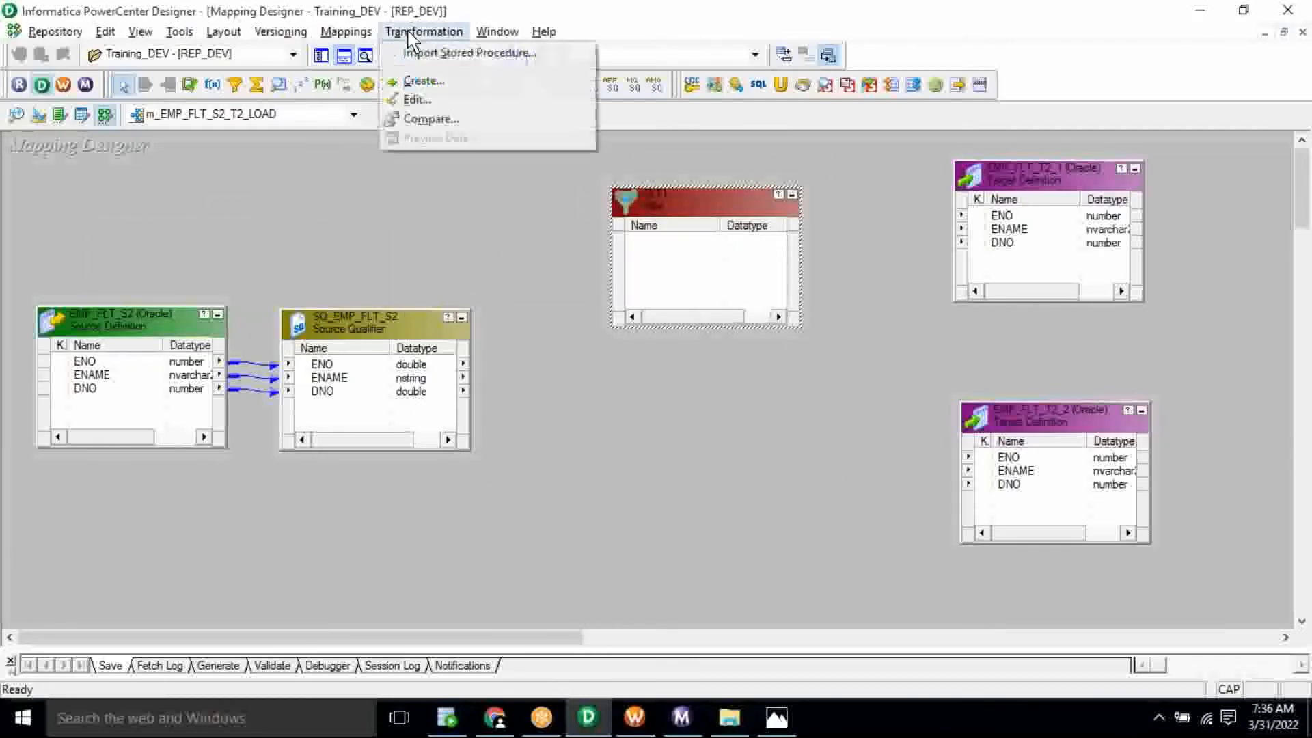
click(418, 81)
key(f)
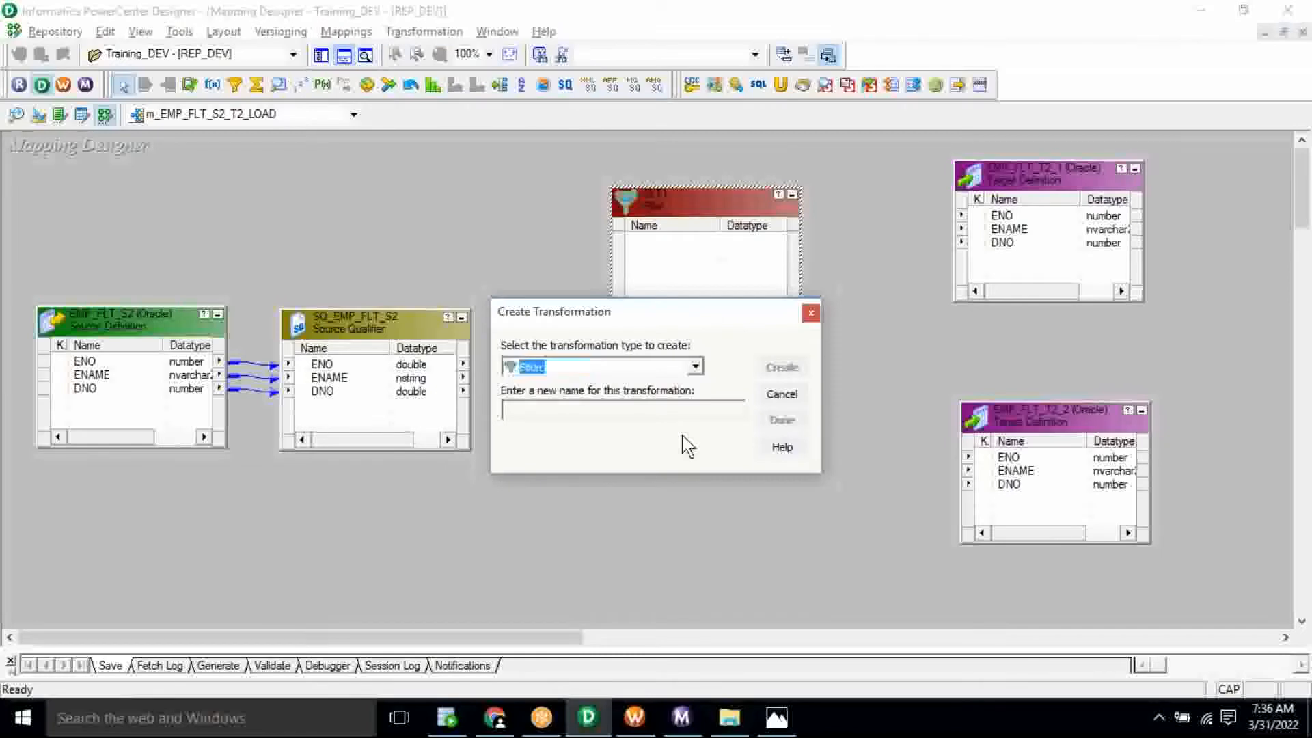
click(604, 408)
text(FLT2)
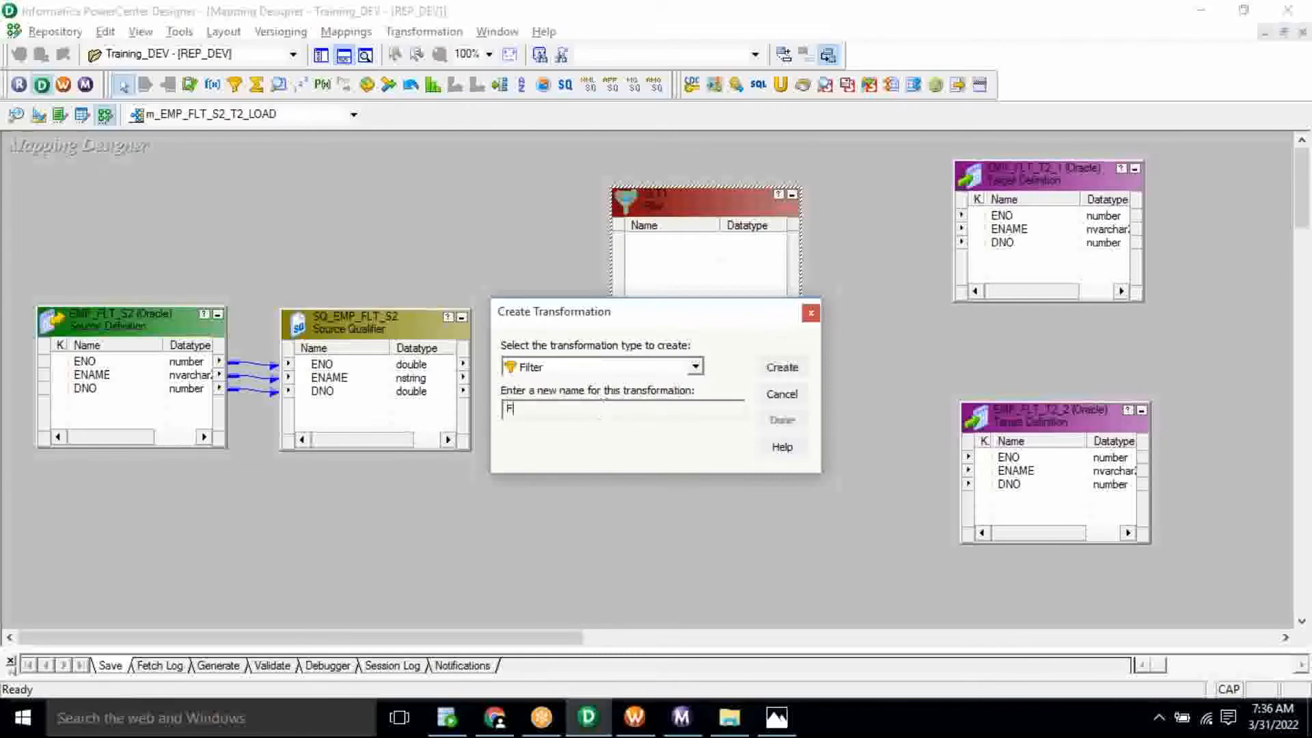
click(790, 373)
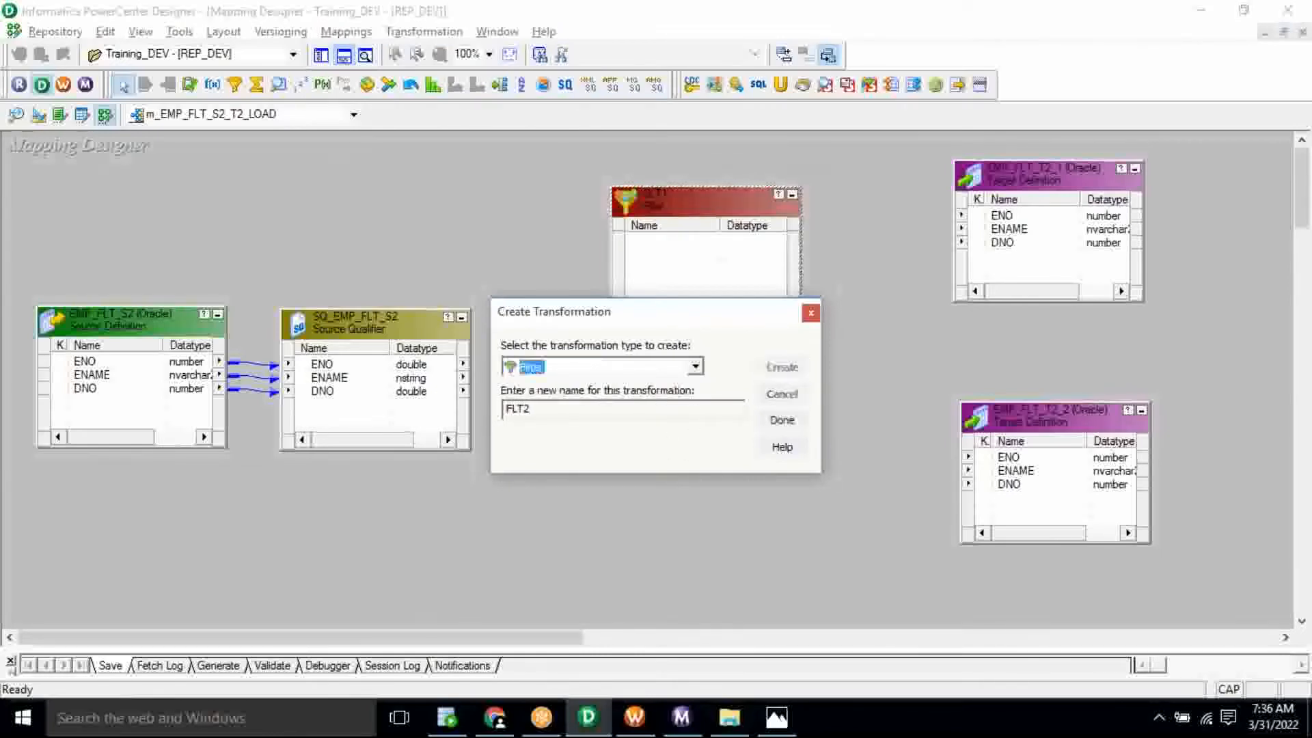
click(783, 419)
drag(210, 240, 726, 424)
click(868, 408)
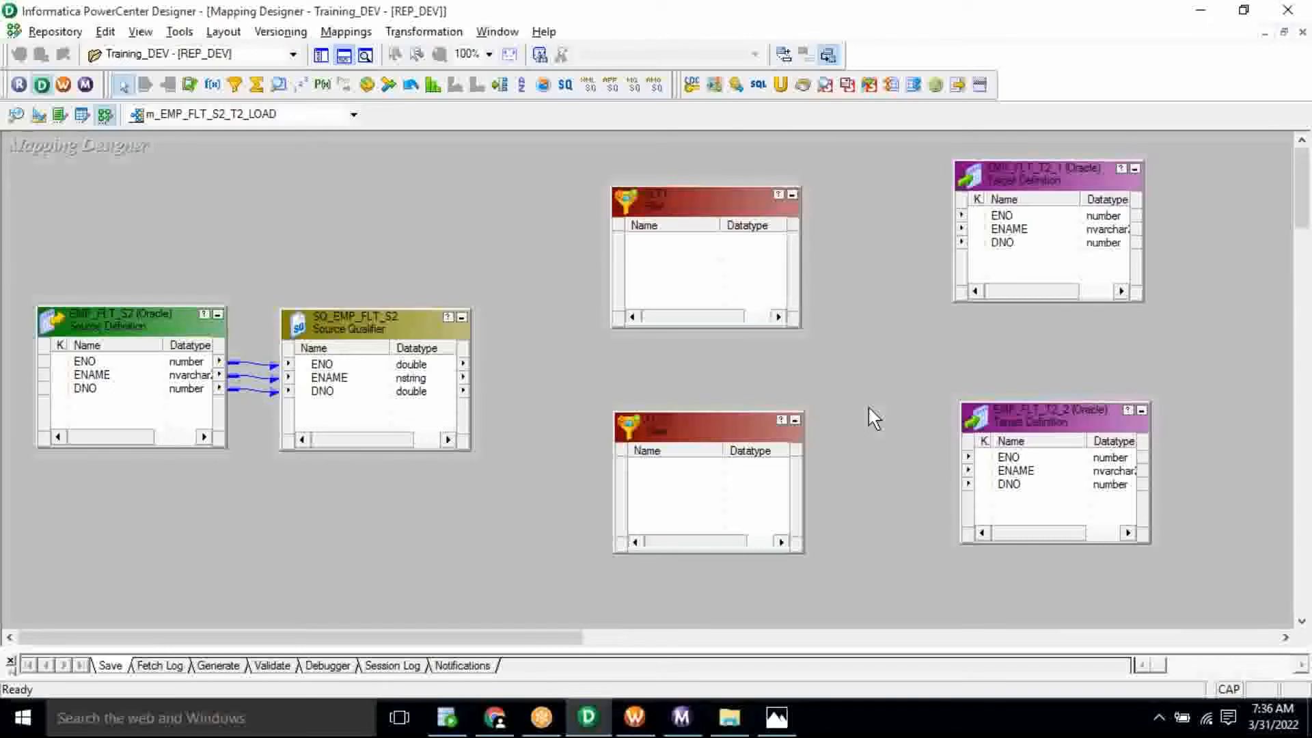
- Link all ports of SQ_EMP_FLT_S2 (ENO, ENAME, DNO) to both FLT1 and FLT2, and highlight the ENO links
click(360, 379)
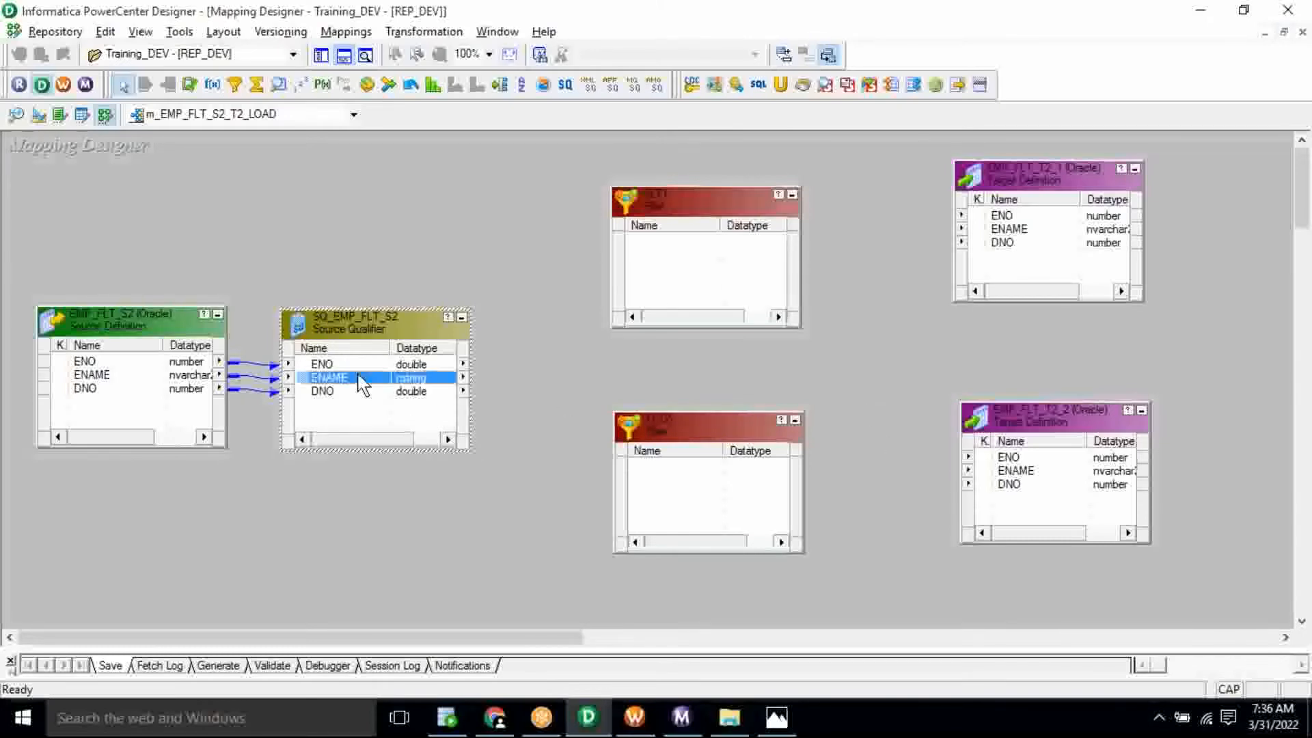
right_click(360, 379)
click(427, 387)
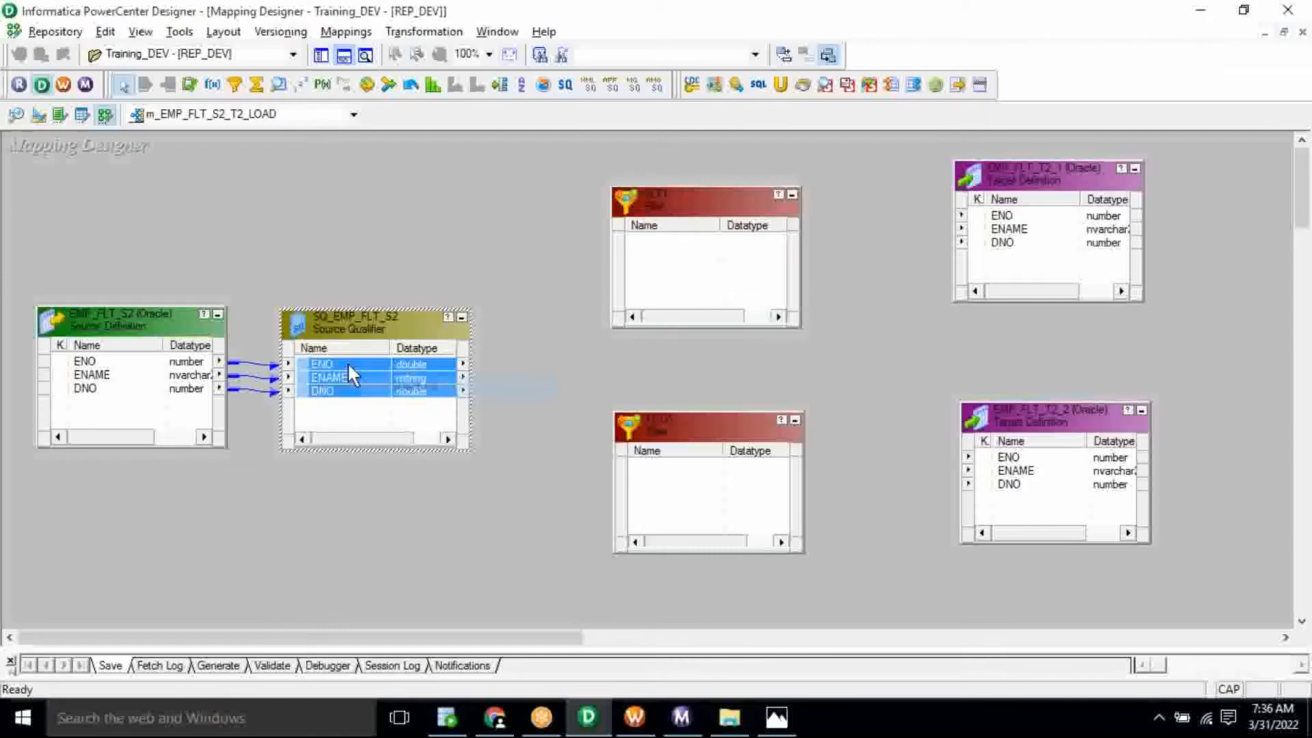
drag(306, 375, 647, 258)
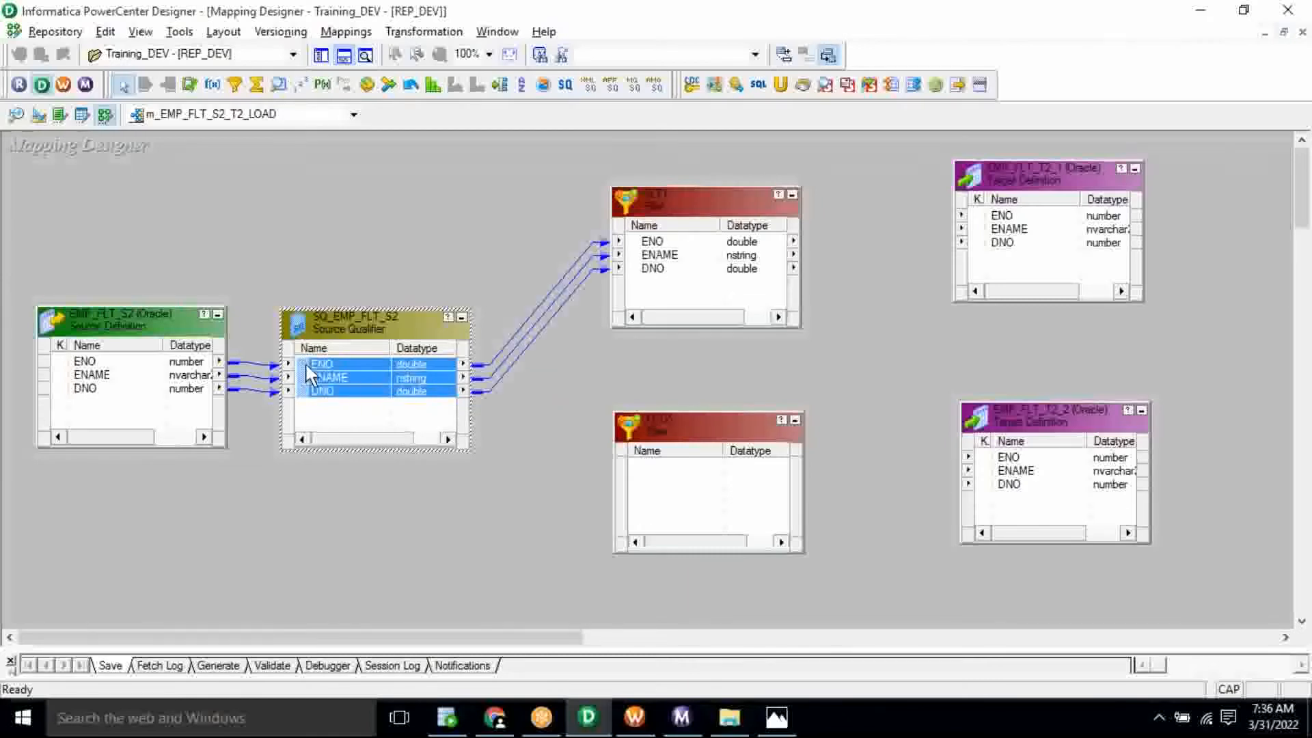
drag(306, 375, 654, 471)
click(564, 555)
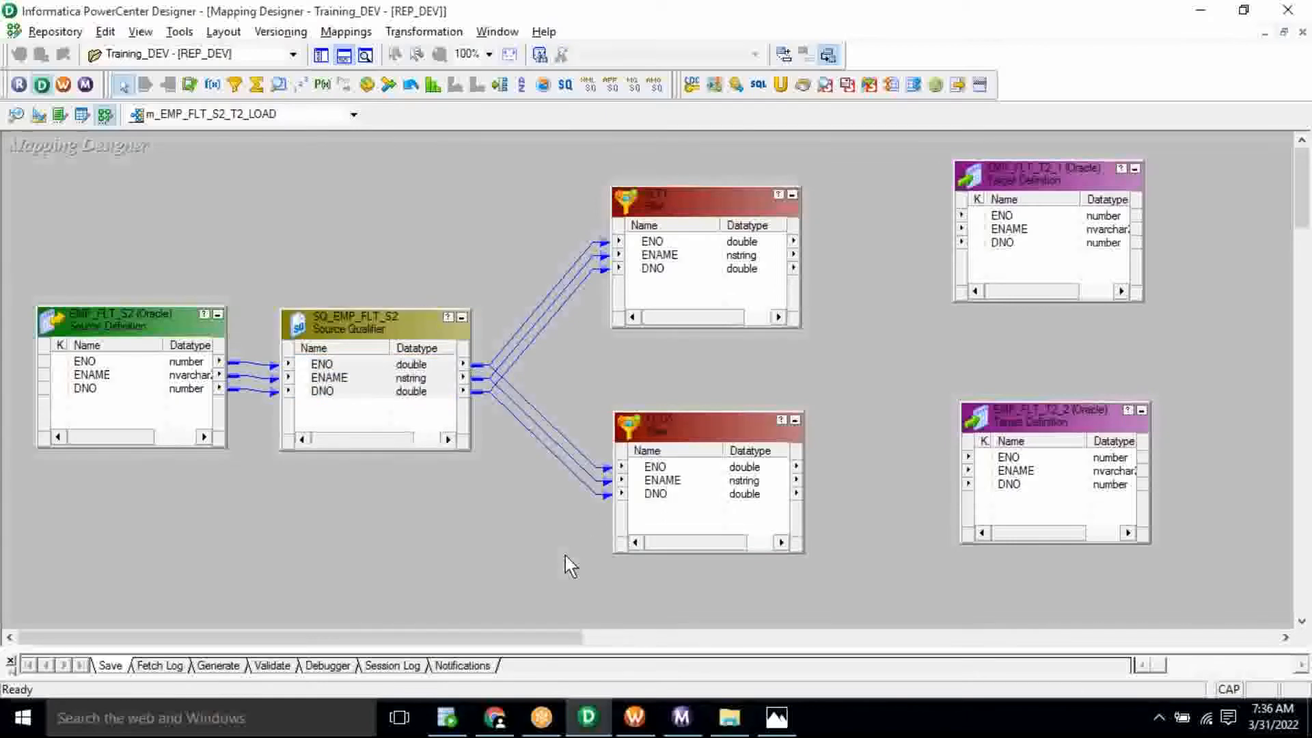
drag(489, 332, 489, 376)
- Review the one-to-many and many-to-one link rules in the 7_EXP.bmp notes in Photos, and return to PowerCenter Designer
click(759, 717)
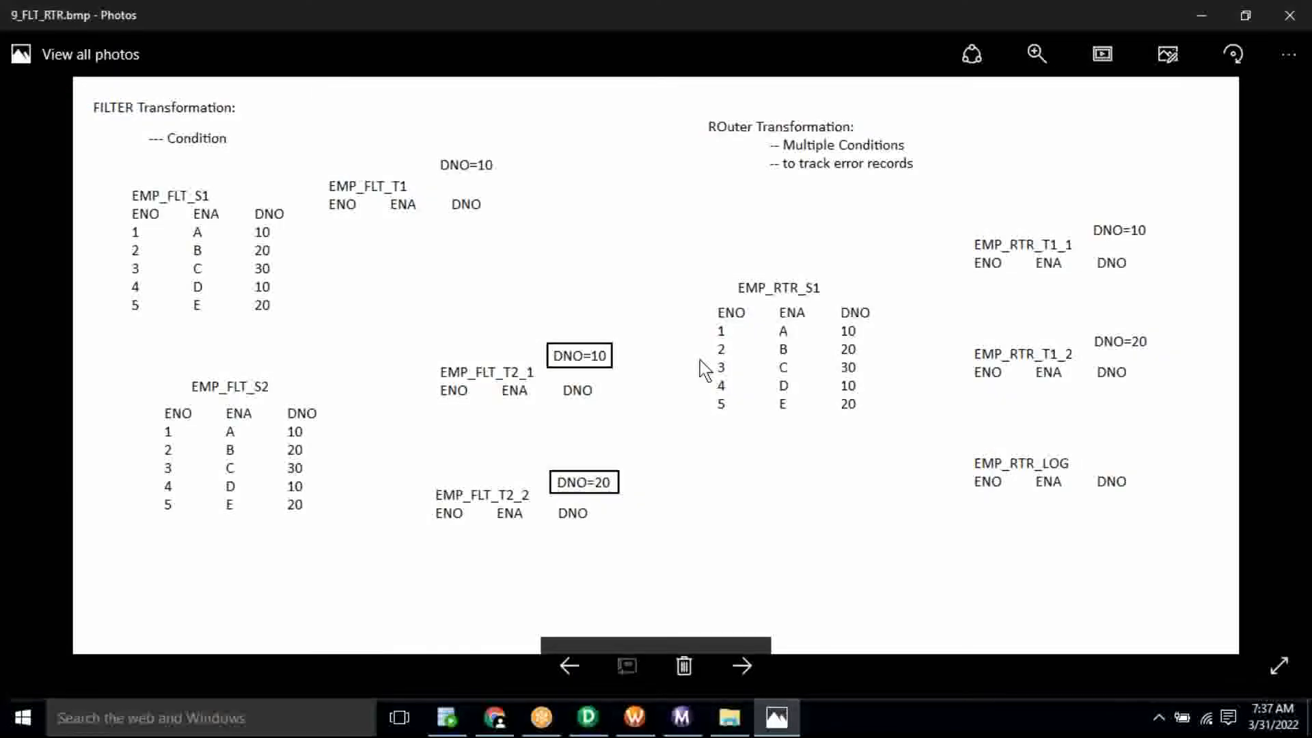
key(Left)
key(Left)
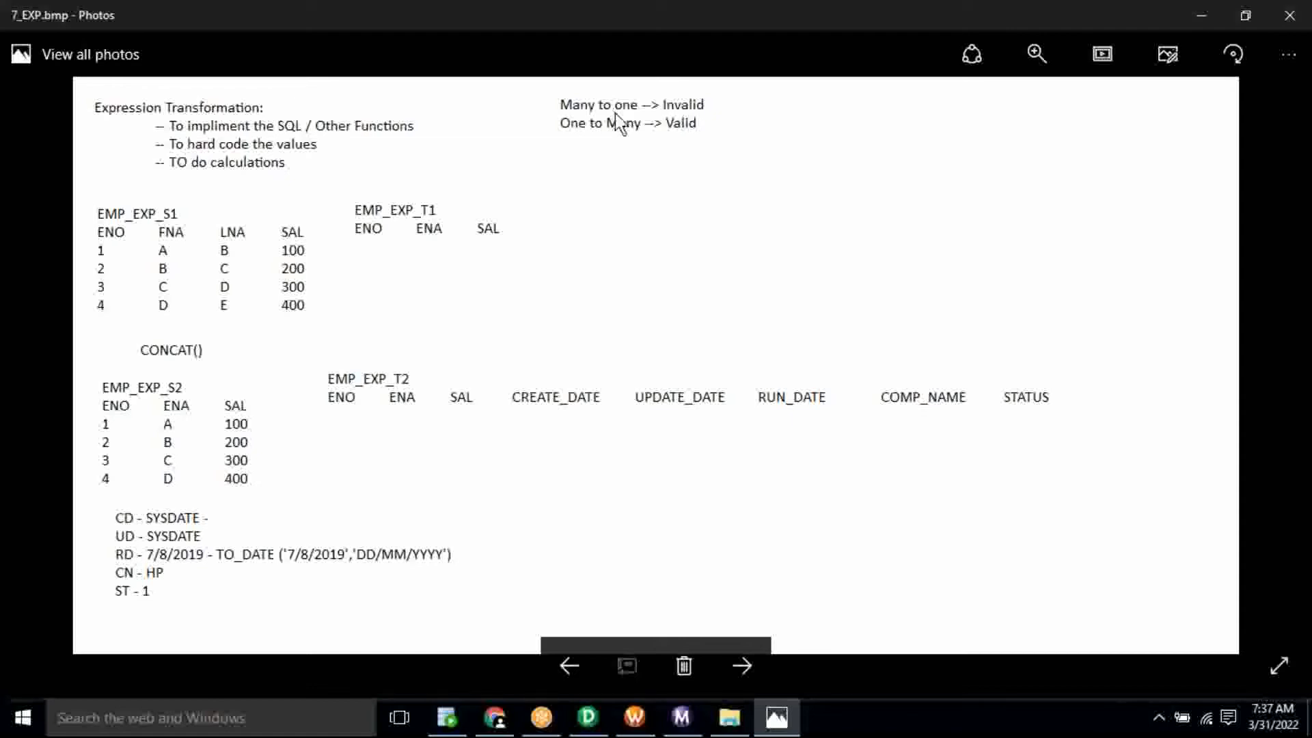
click(587, 727)
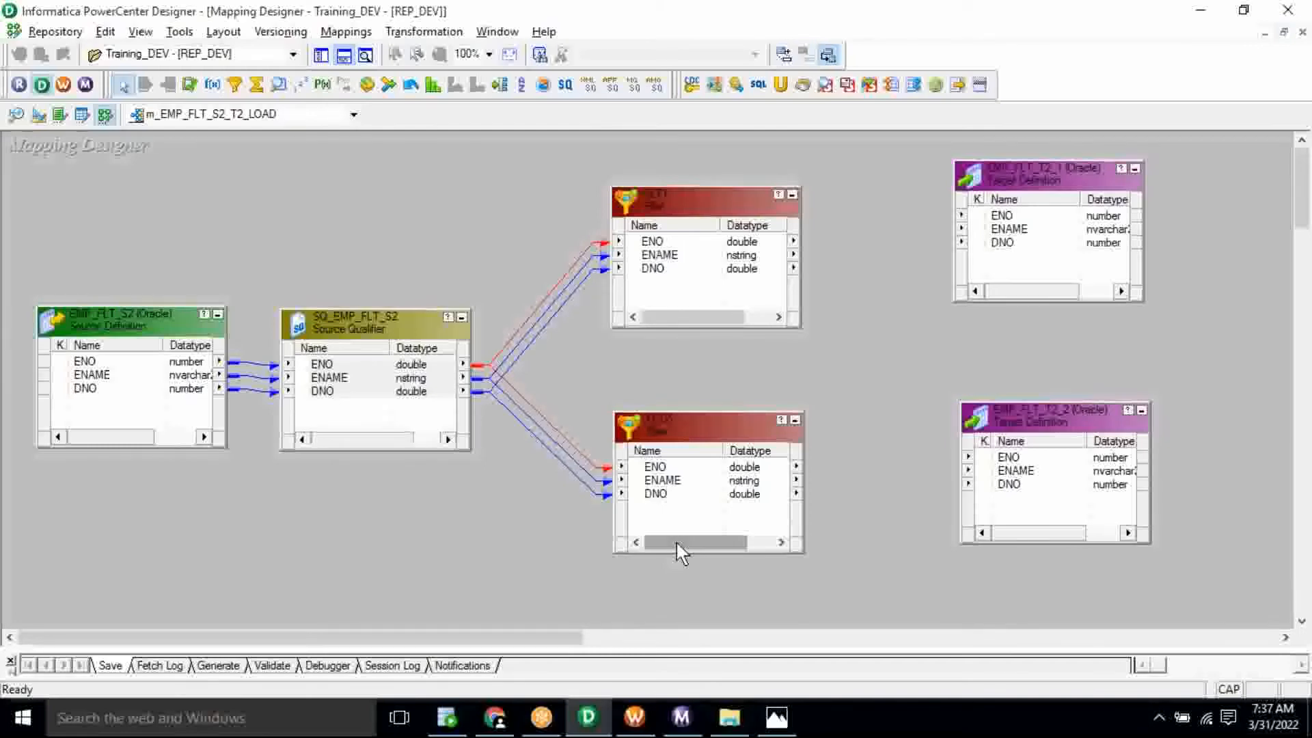
- Set the filter condition of FLT1 to DNO=10 and apply the change
click(689, 211)
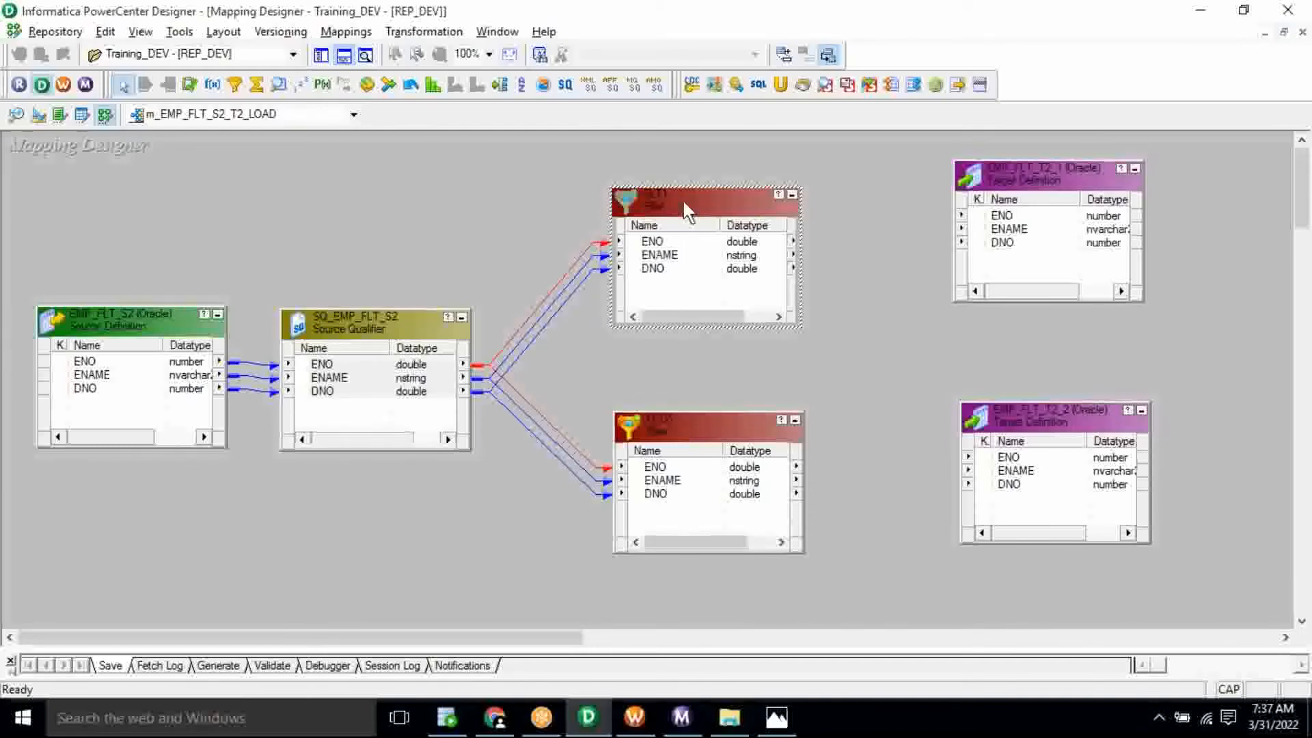
double_click(688, 210)
click(430, 163)
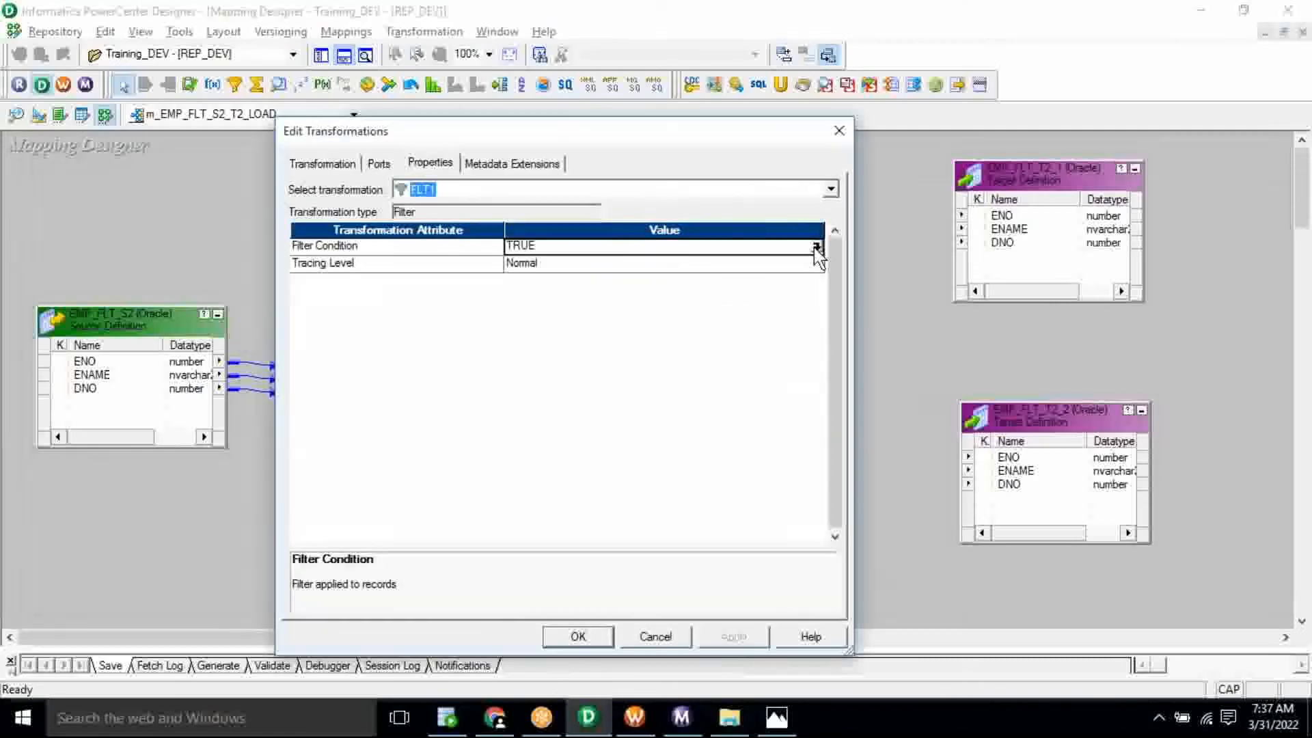
click(815, 247)
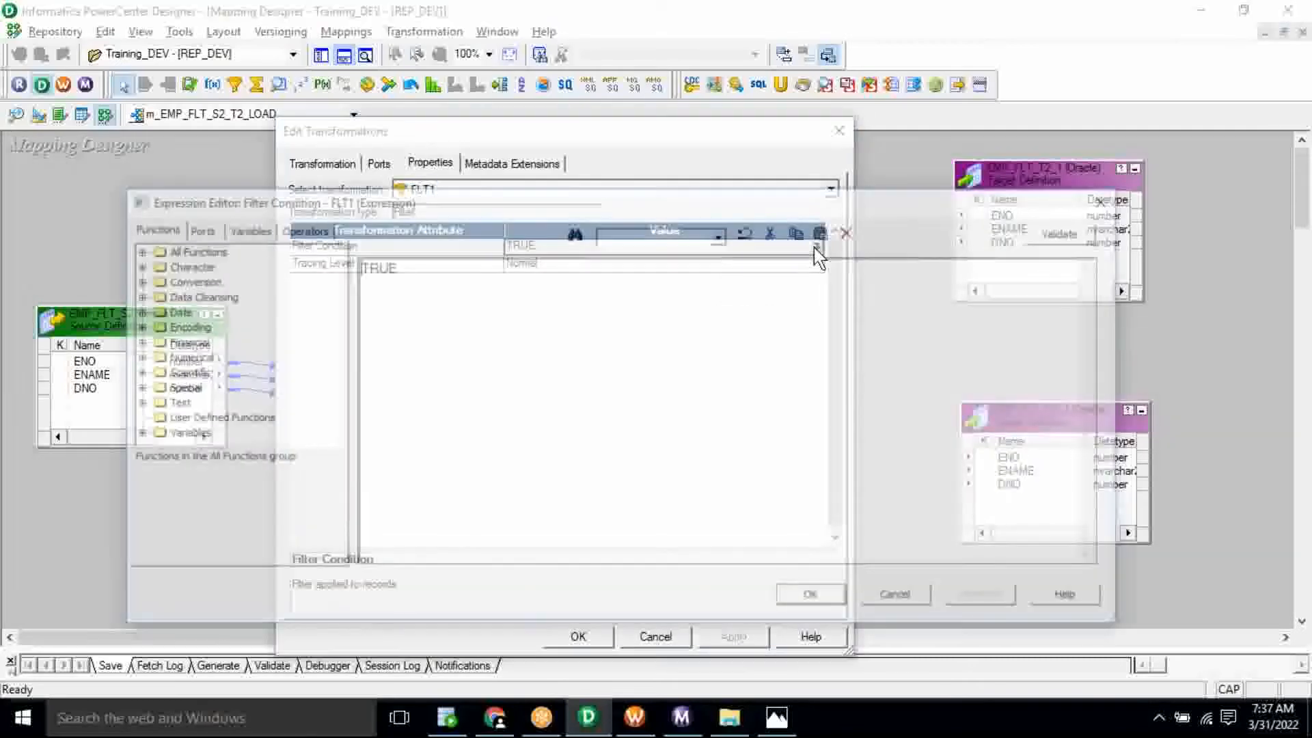
text(DNO=10)
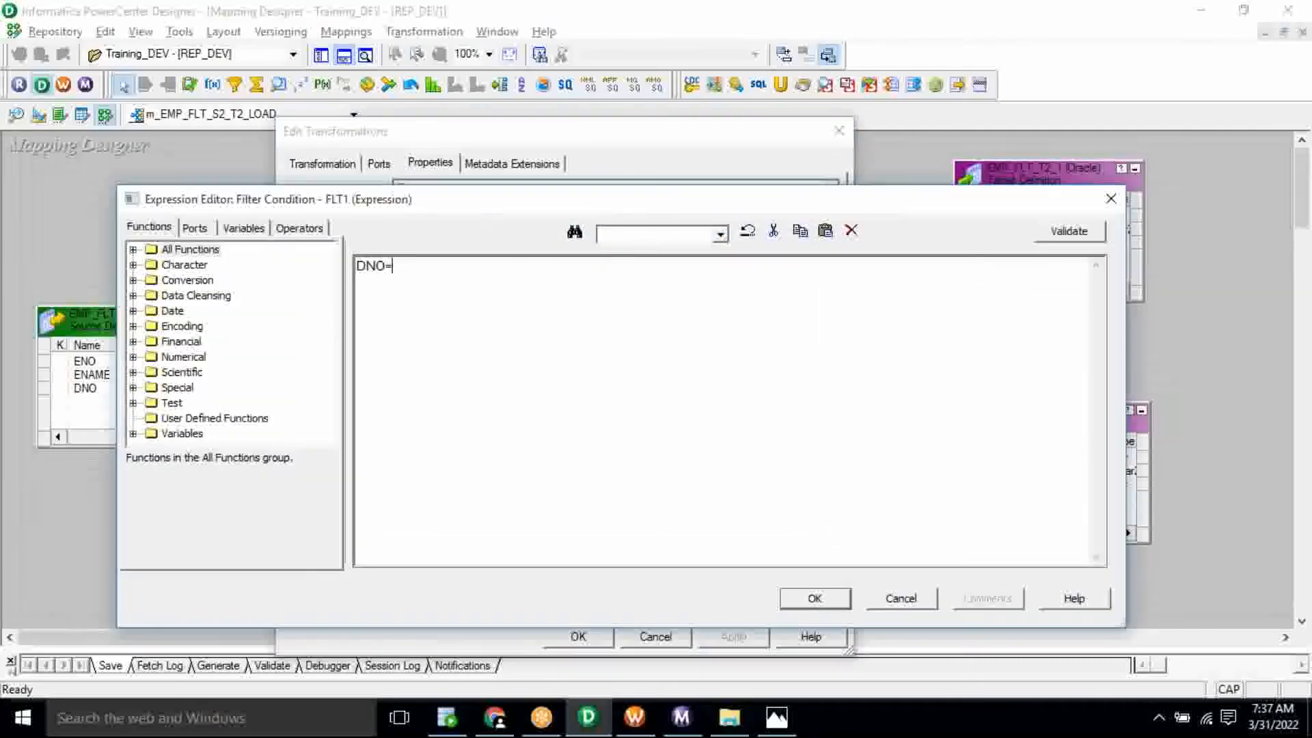
click(824, 605)
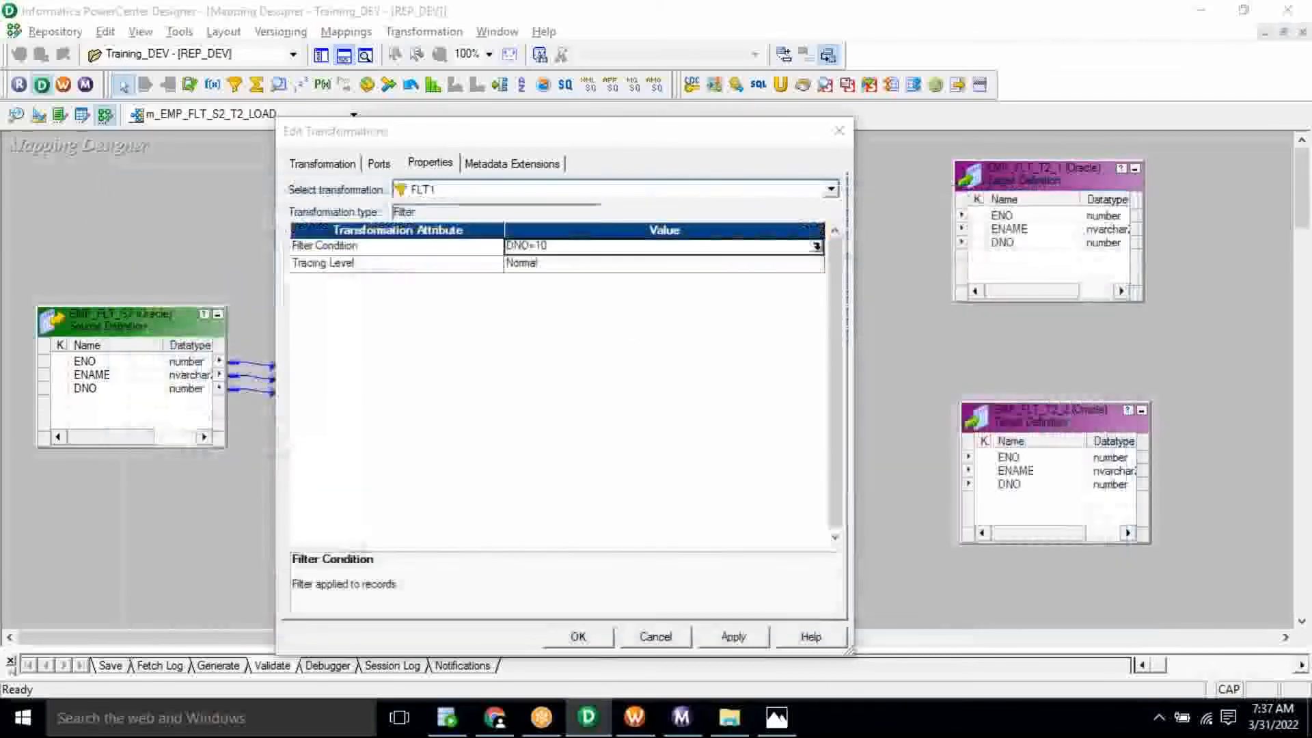
click(582, 639)
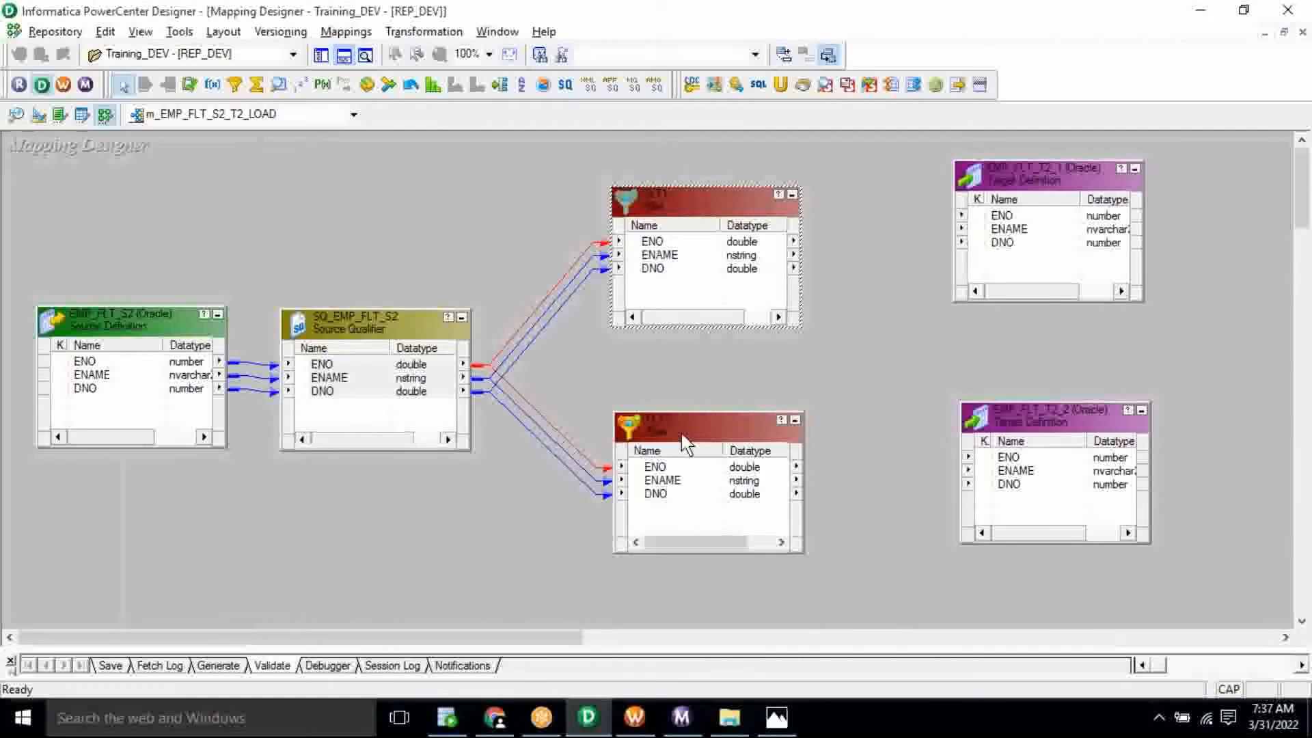
- Open the filter condition of FLT2 for editing in its transformation properties
double_click(687, 445)
click(429, 162)
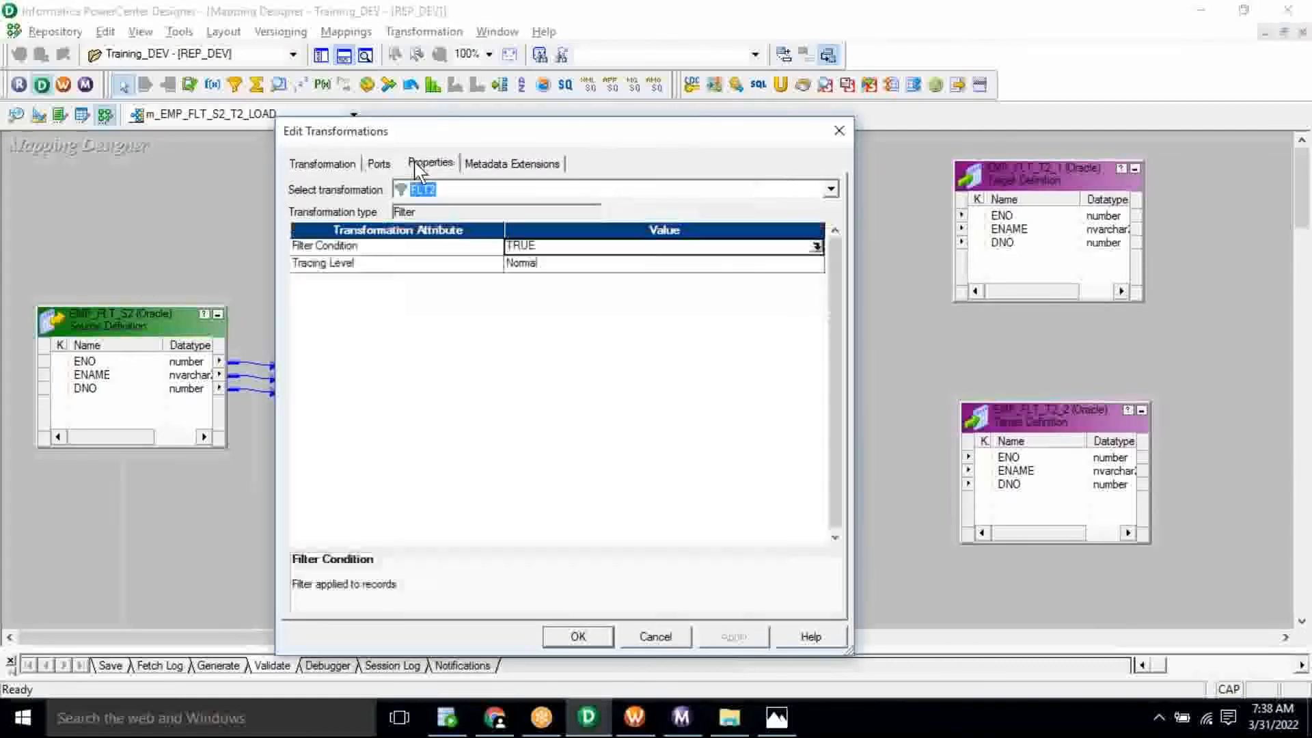
click(817, 247)
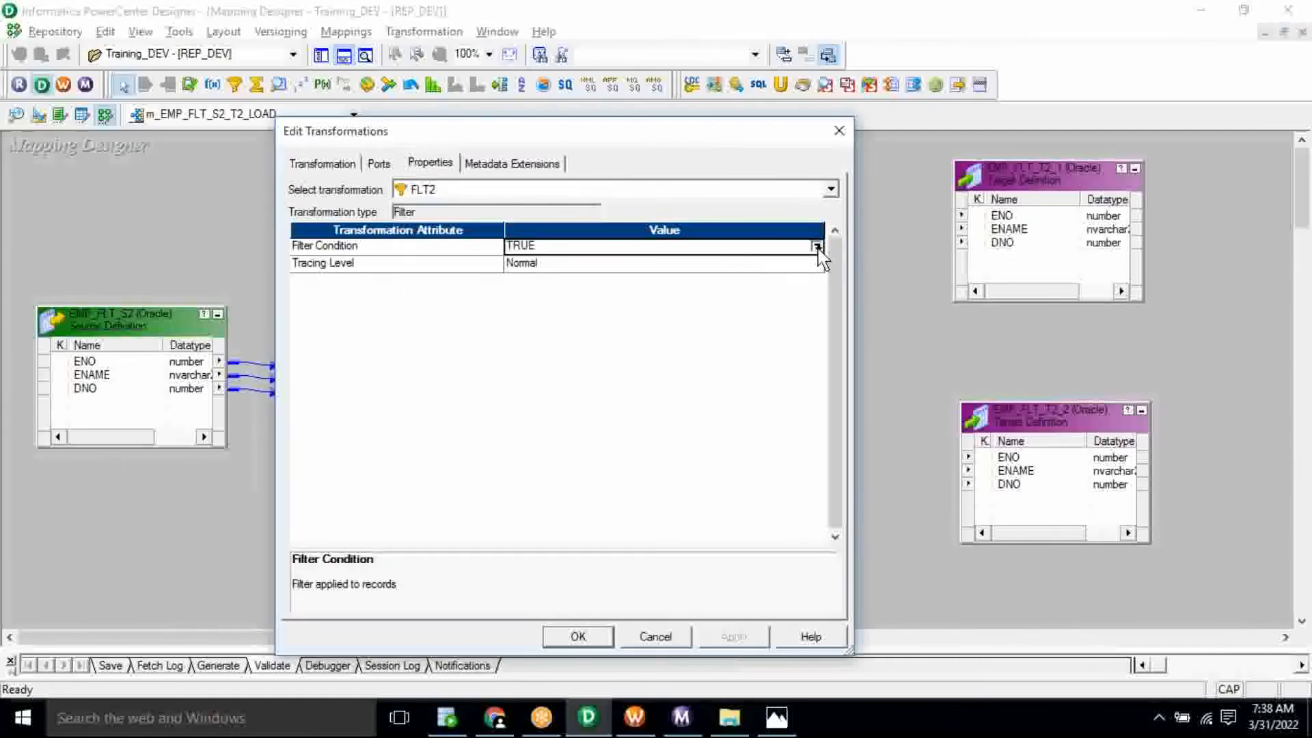
- Set the filter condition of FLT2 to DNO=20 and accept the transformation's changes
text(DNO=20)
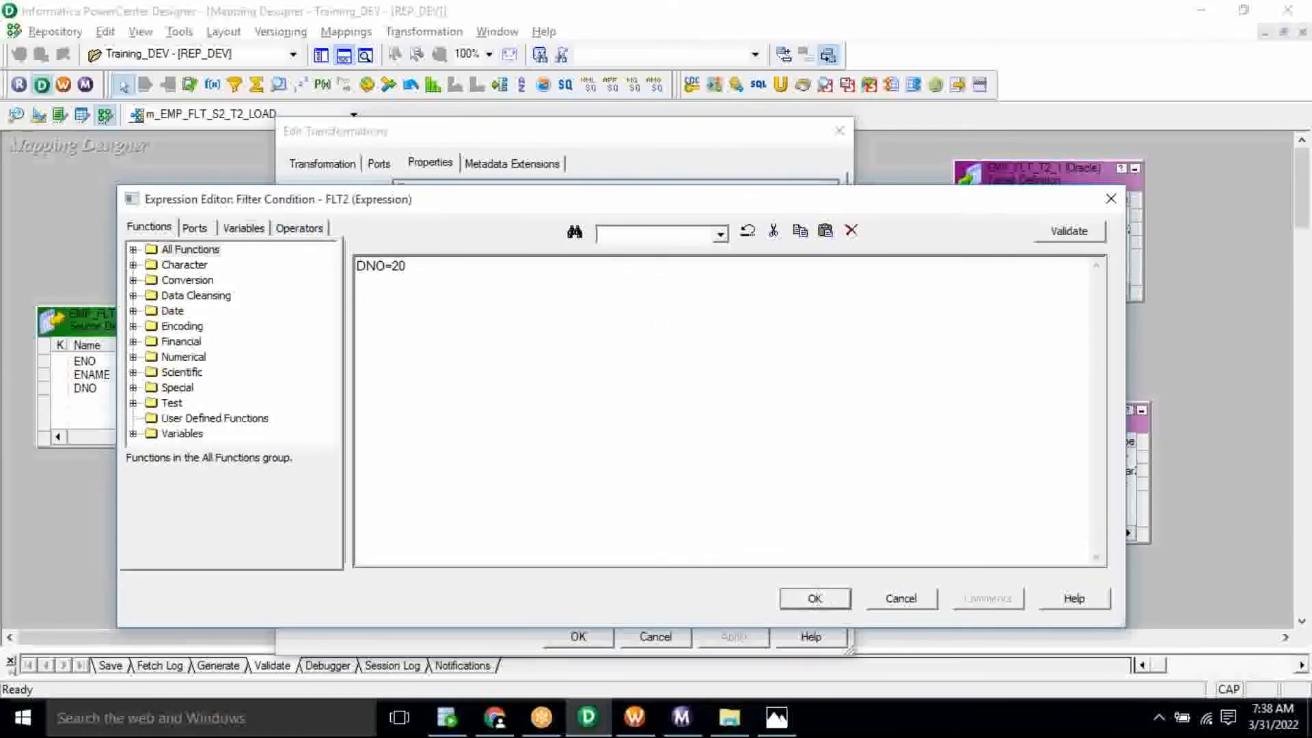
click(815, 597)
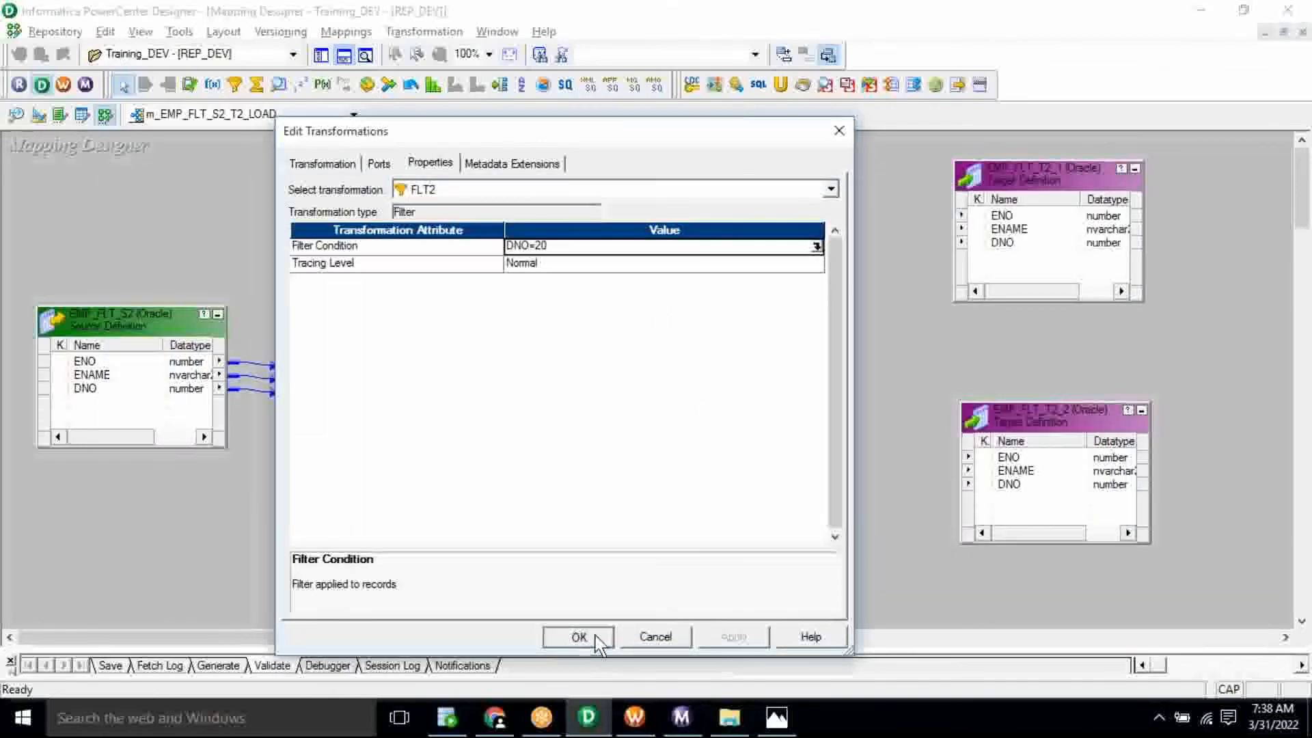
click(578, 636)
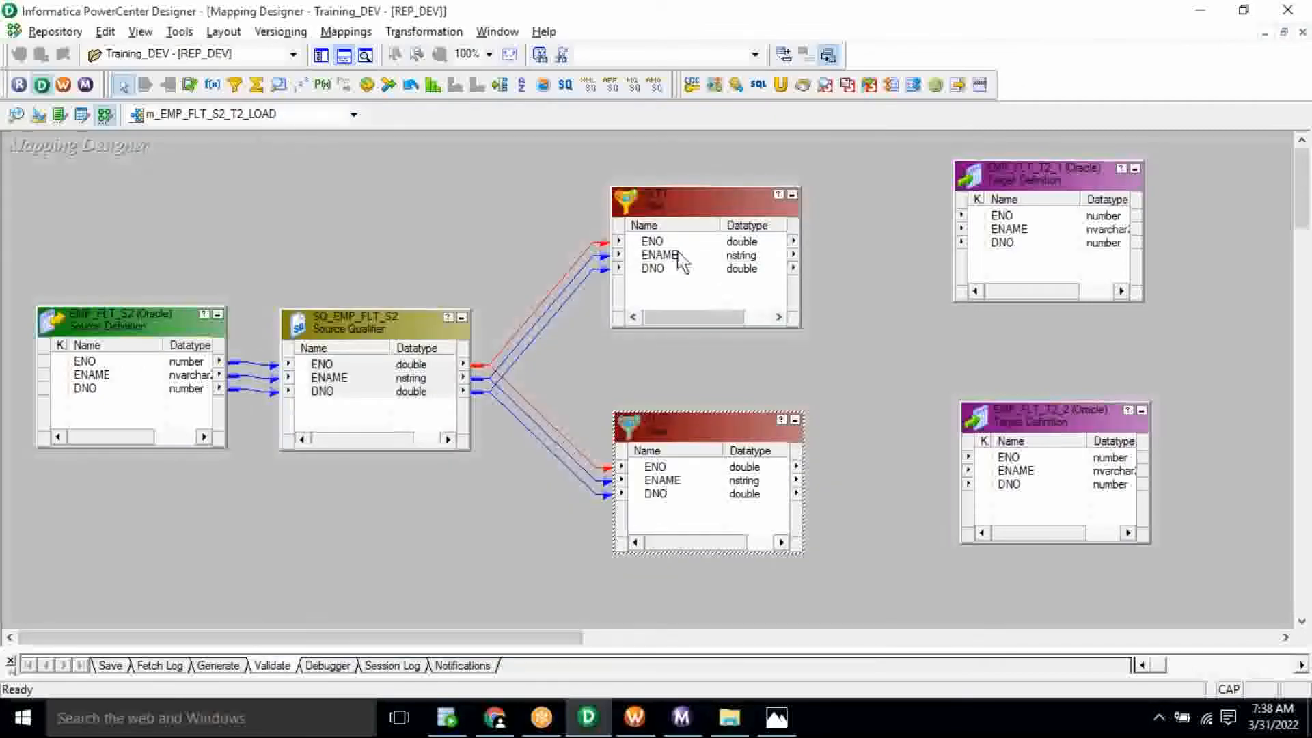
- Link all ports of the upper filter transformation to the matching columns of target EMP_FLT_T2_1
right_click(711, 254)
click(725, 267)
drag(658, 239, 1008, 218)
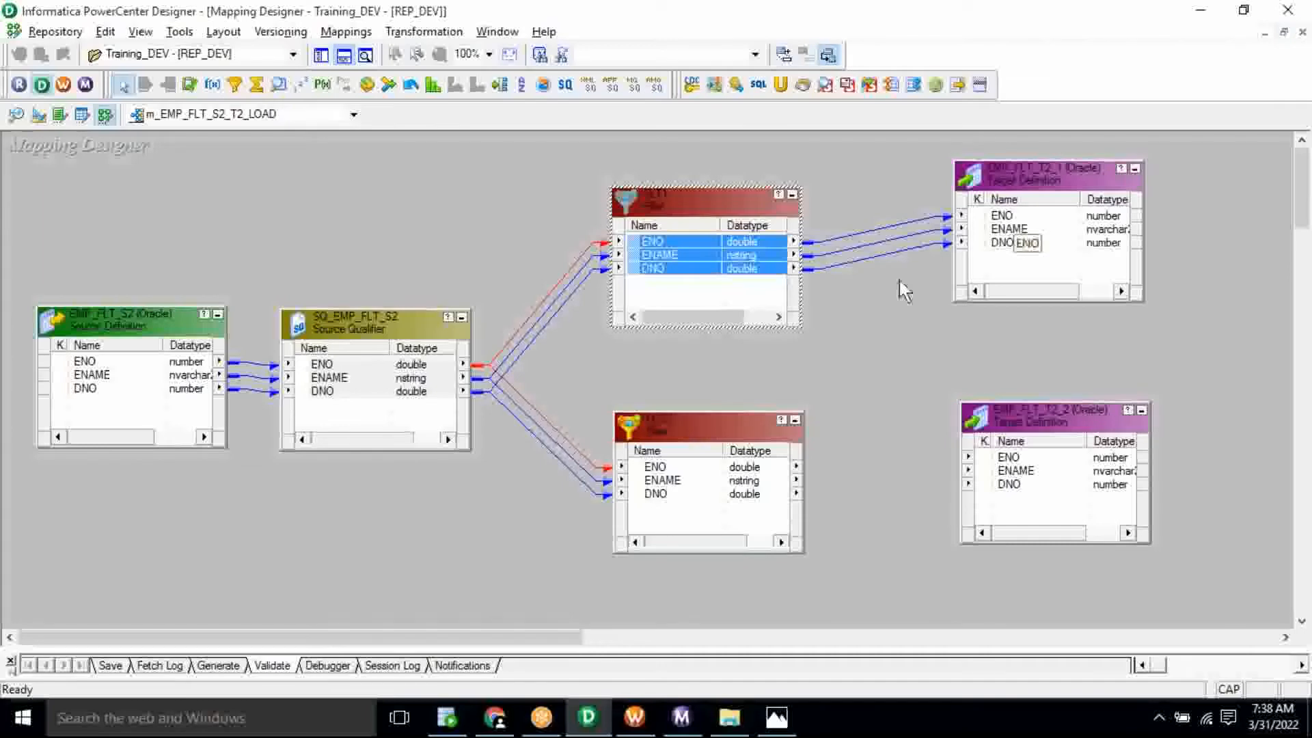
- Link all FLT2 ports to the matching columns of target EMP_FLT_T2_2 and save the mapping to the repository
right_click(682, 482)
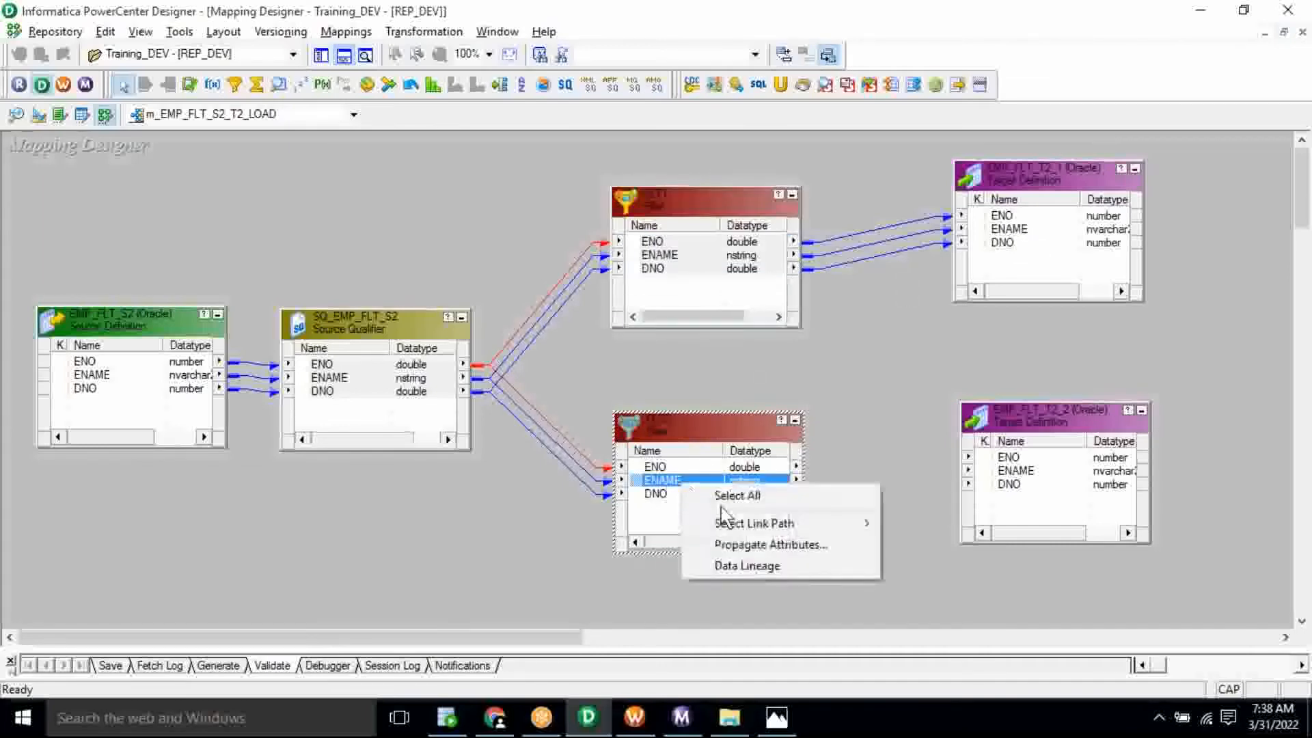
click(723, 499)
drag(642, 462, 1018, 459)
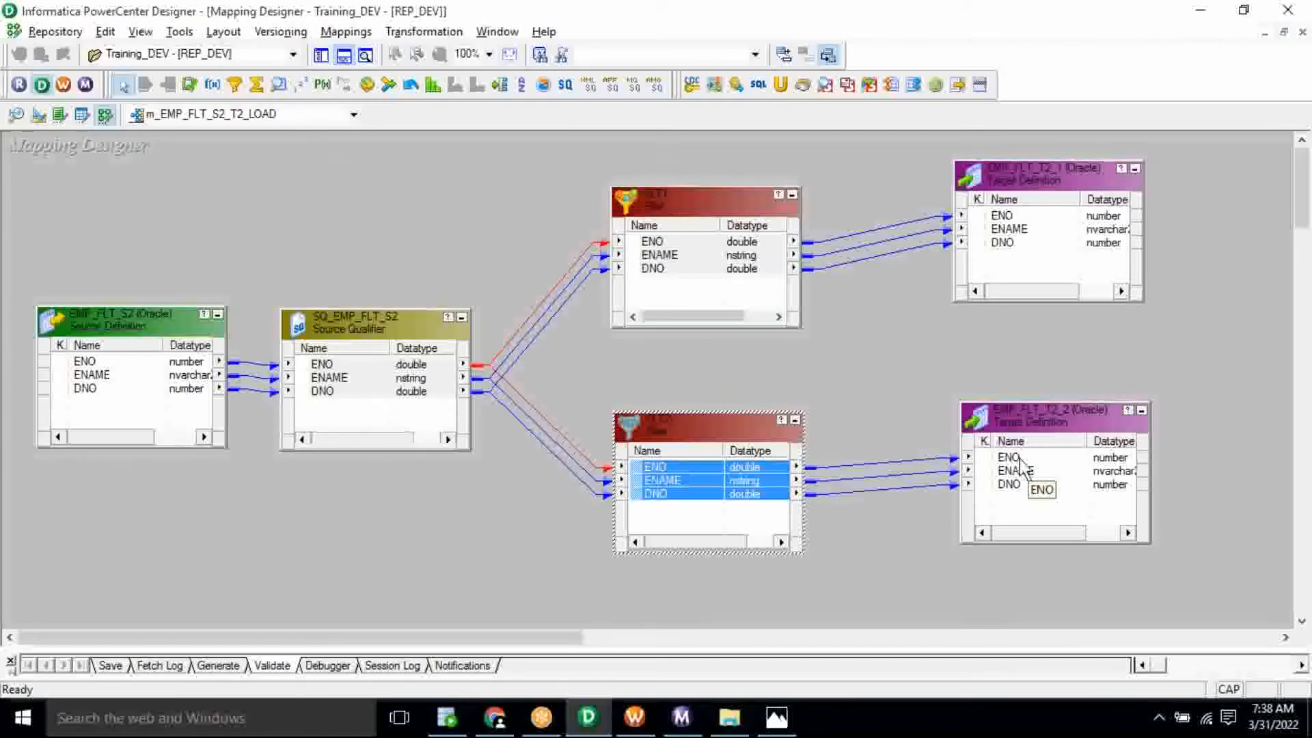
click(55, 32)
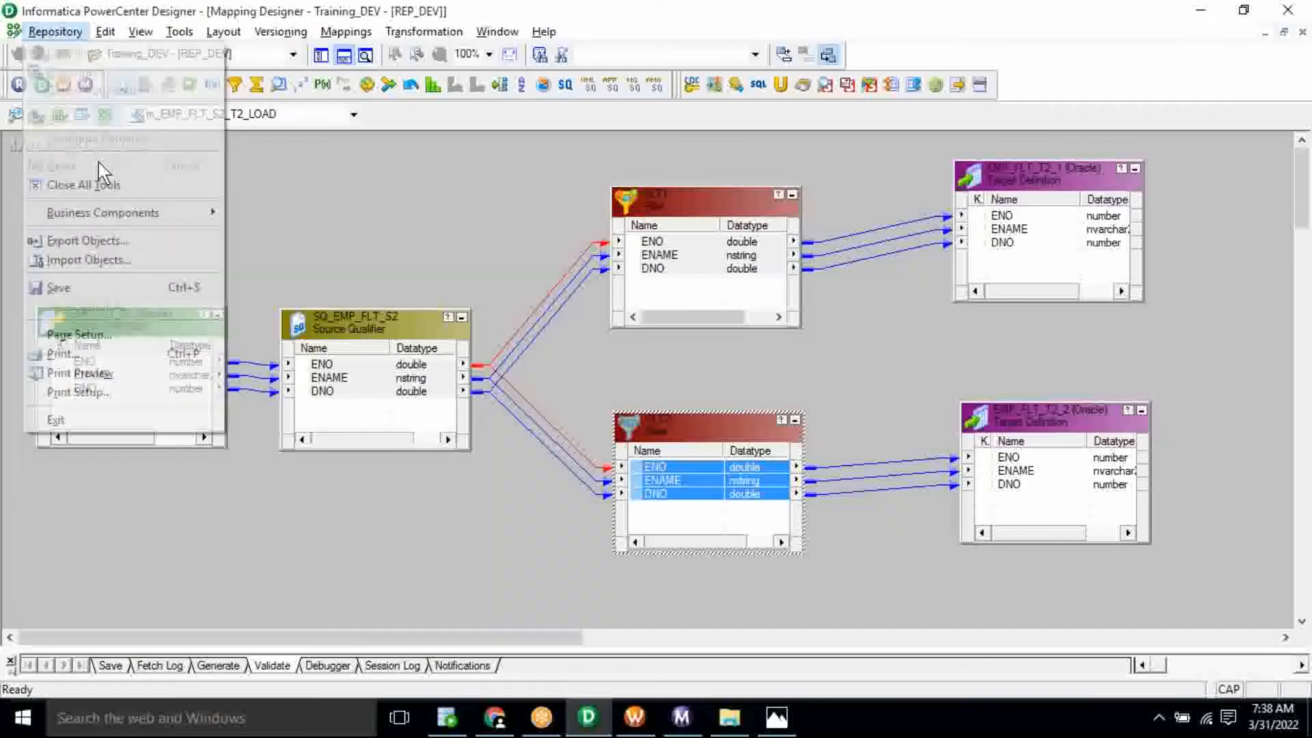
click(164, 288)
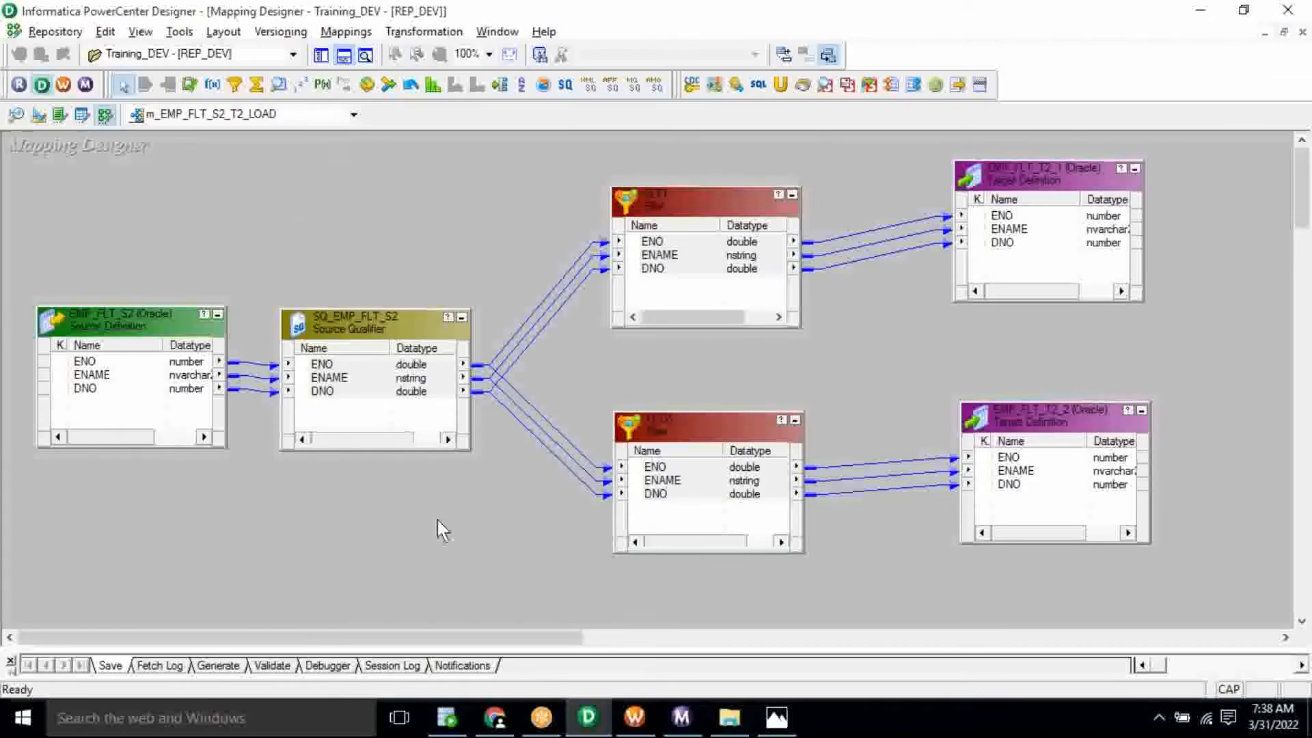
- Switch to Oracle SQL Developer, run the SELECT query on EMP_FLT_S2, and highlight the first source row
click(460, 721)
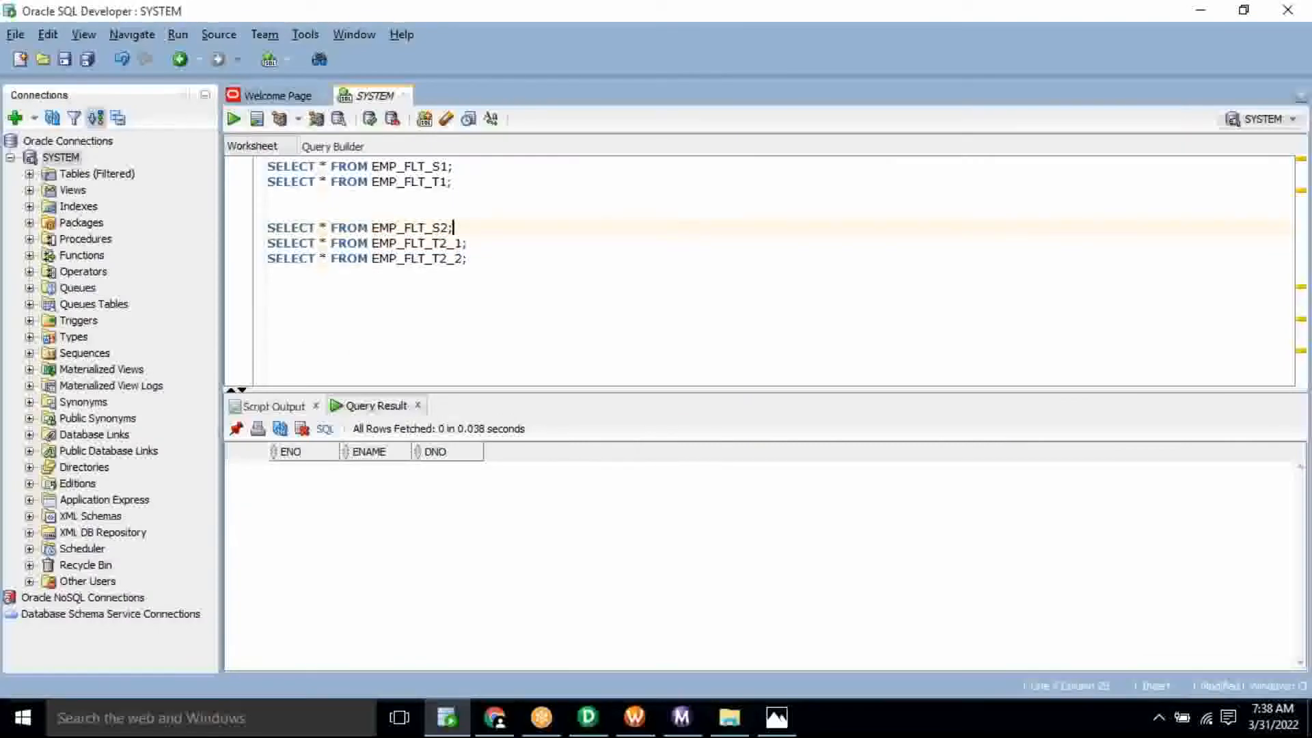
key(ctrl+Return)
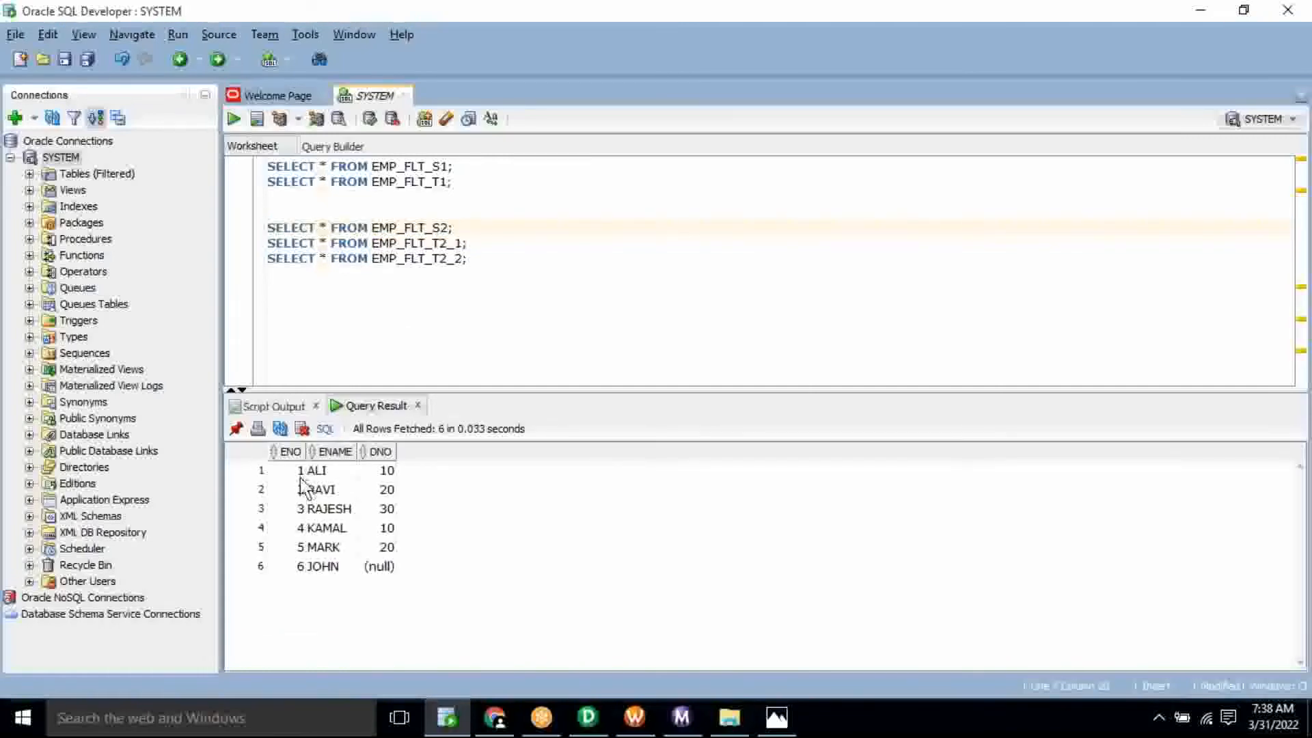
drag(300, 471, 404, 486)
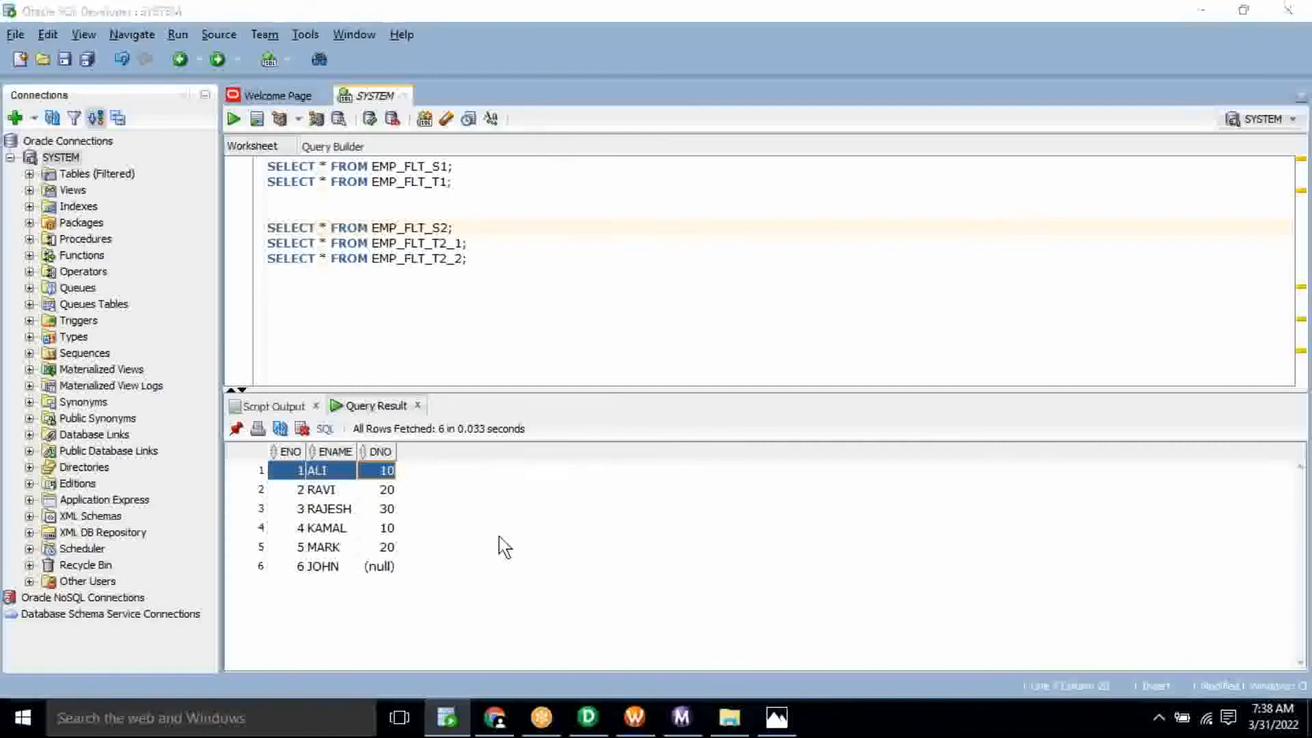
- Switch to Informatica PowerCenter Designer and trace the links from SQ_EMP_FLT_S2 through both filters to the targets
key(alt+Tab)
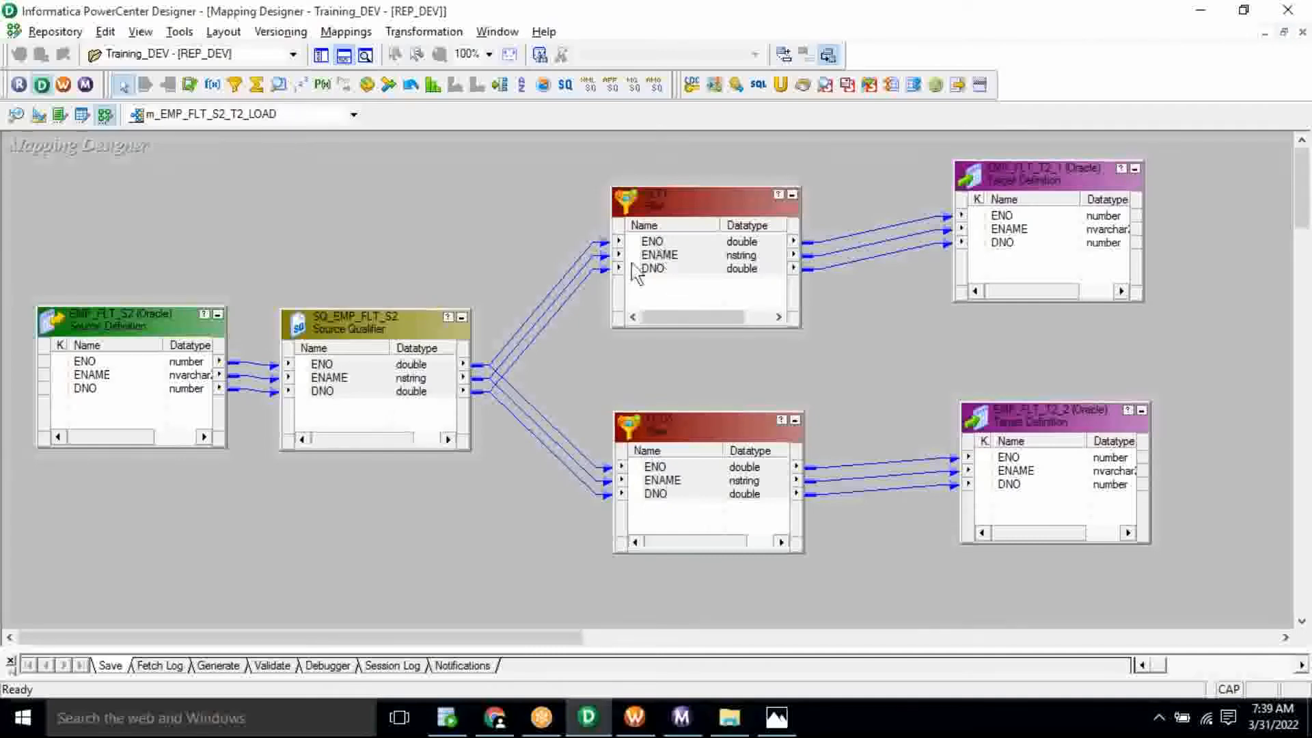
drag(520, 282, 503, 454)
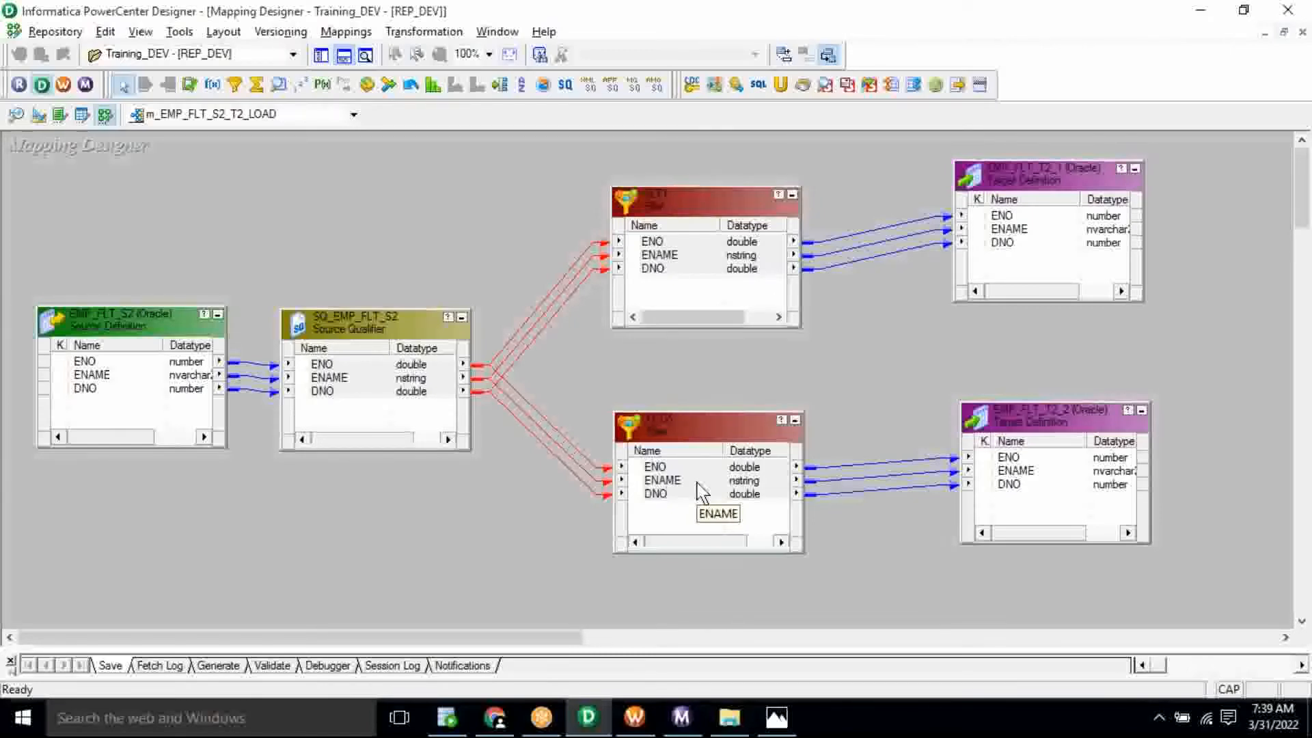
click(701, 366)
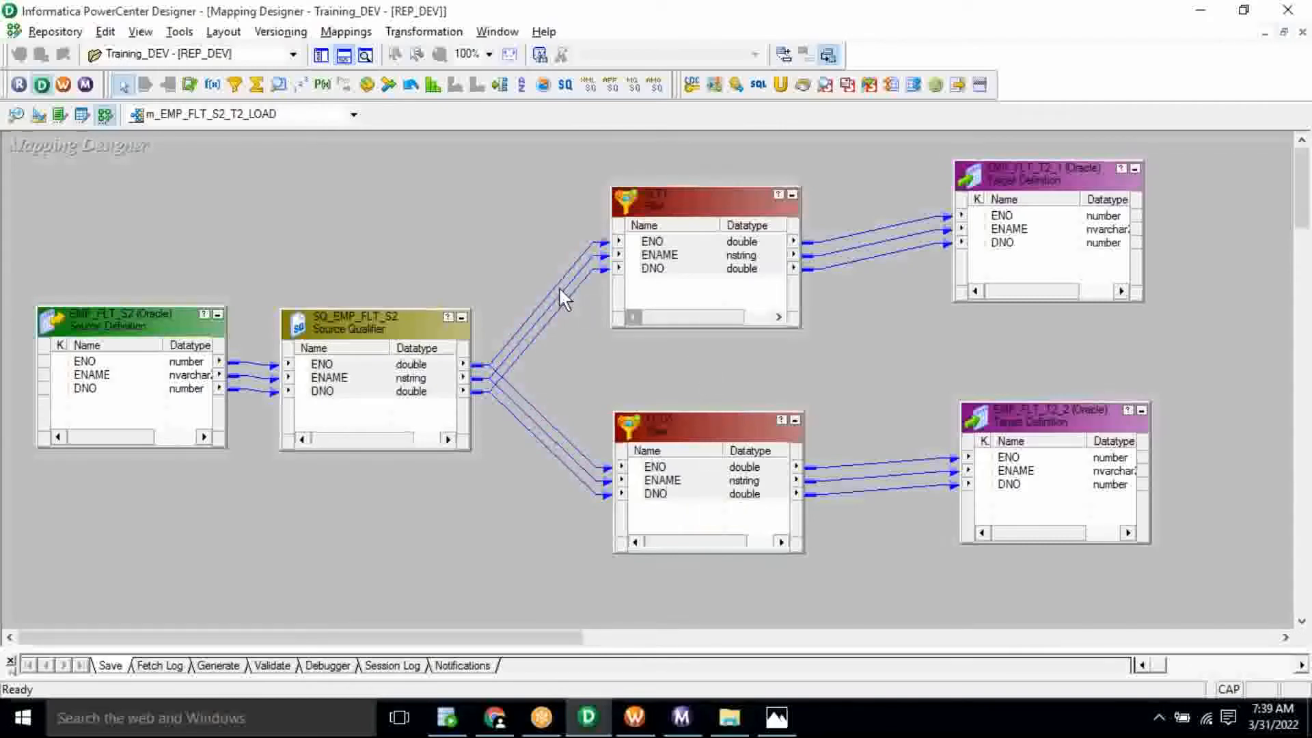
drag(530, 276, 556, 313)
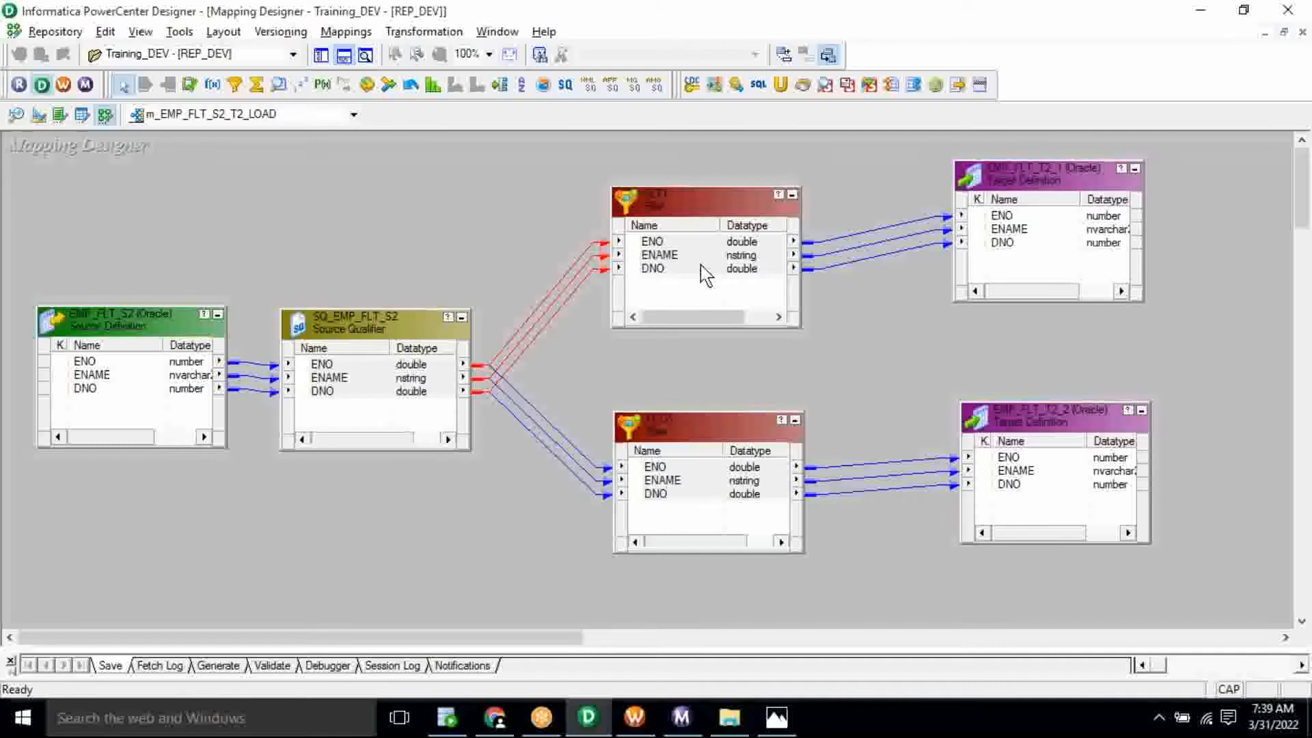
click(578, 353)
drag(468, 266, 582, 399)
click(582, 399)
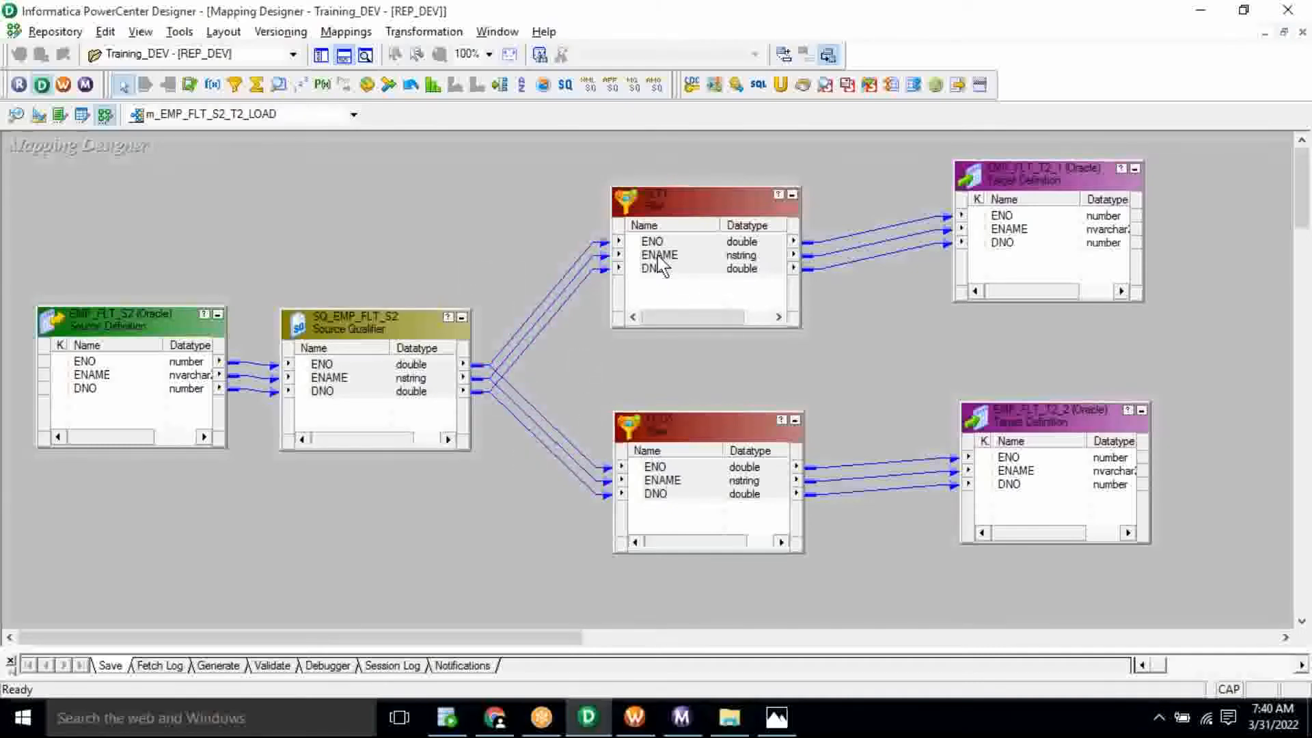
click(658, 257)
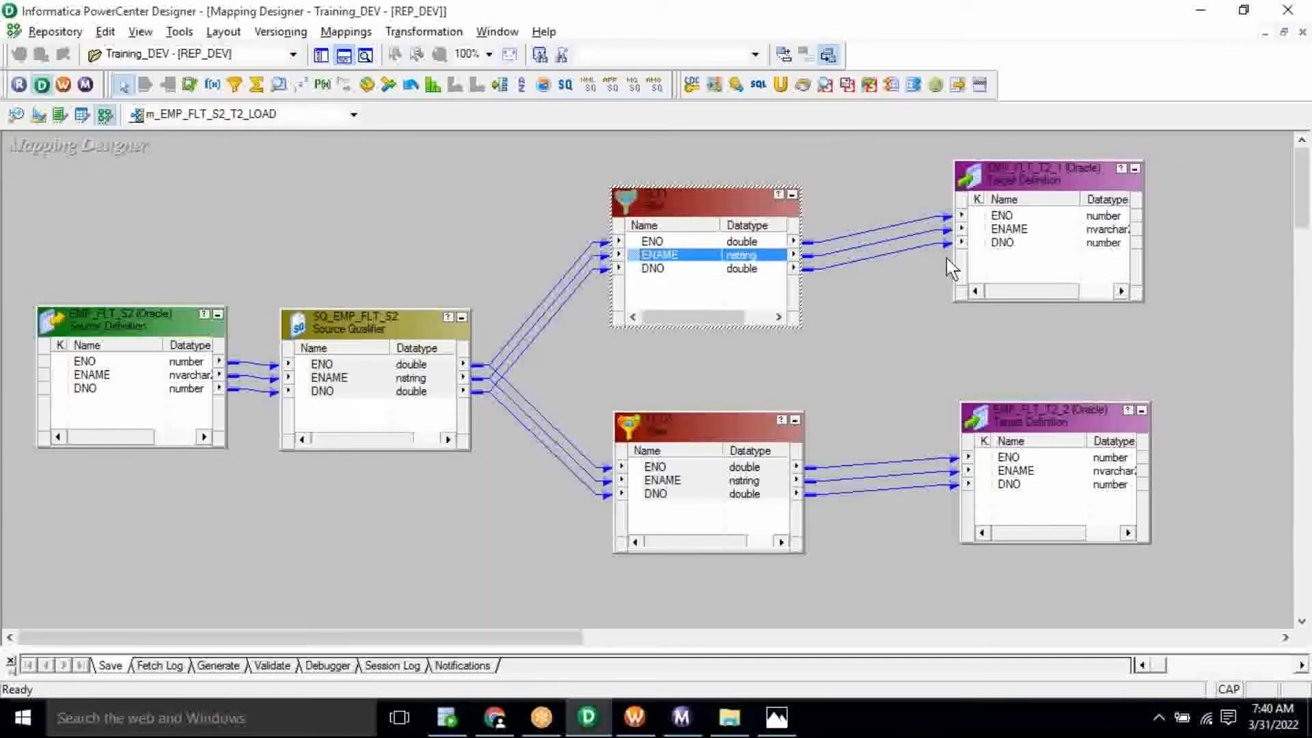
click(1033, 246)
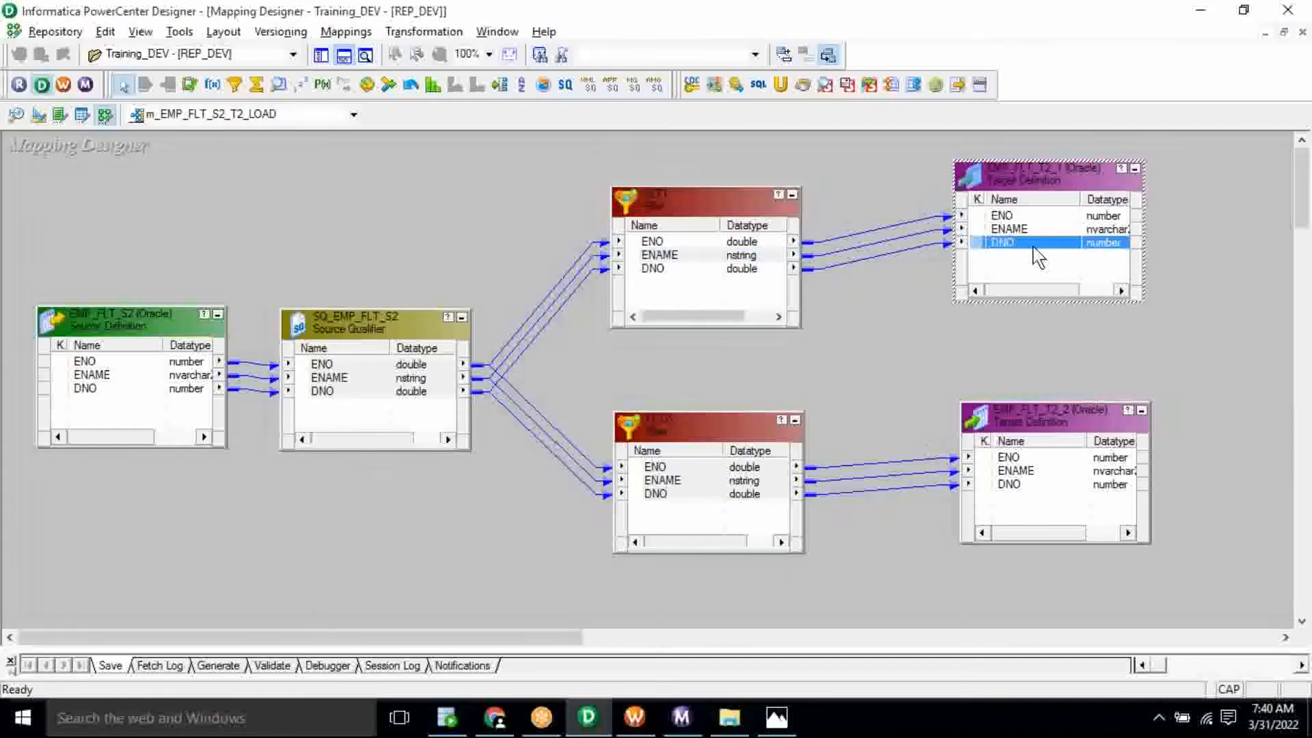
click(745, 441)
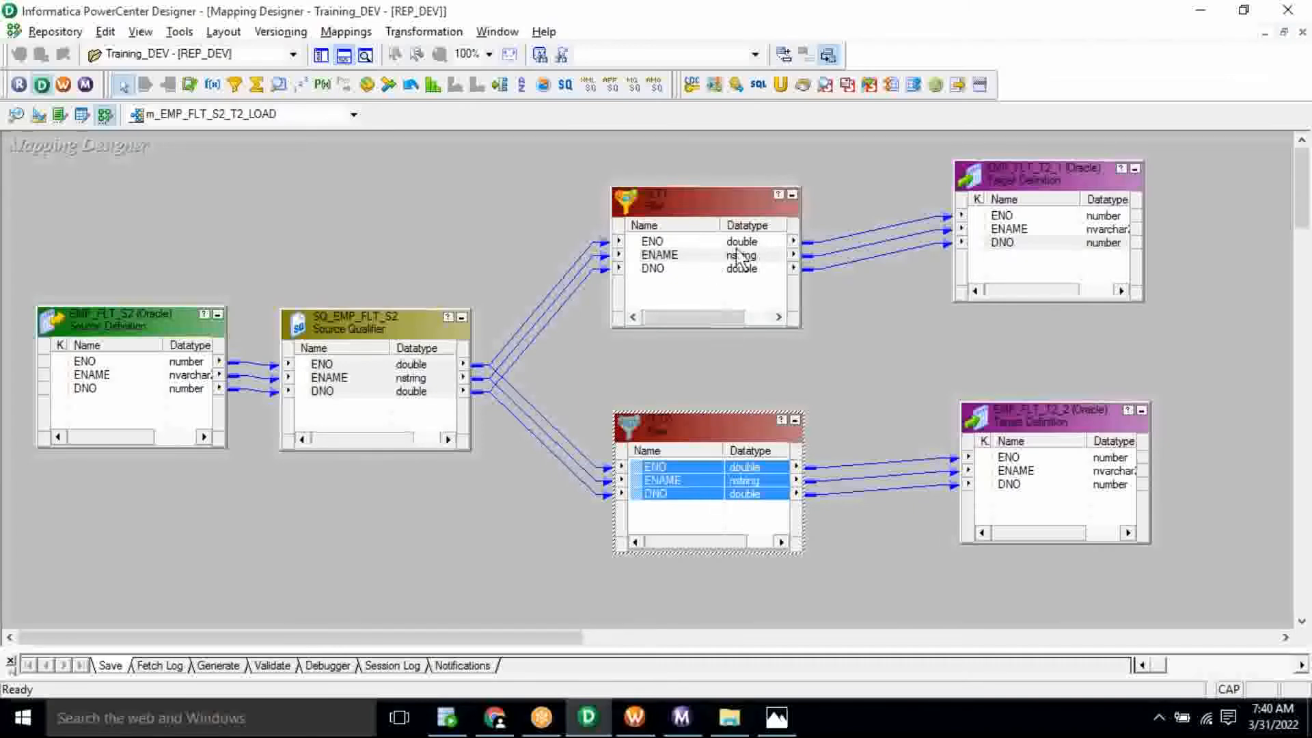
click(1056, 183)
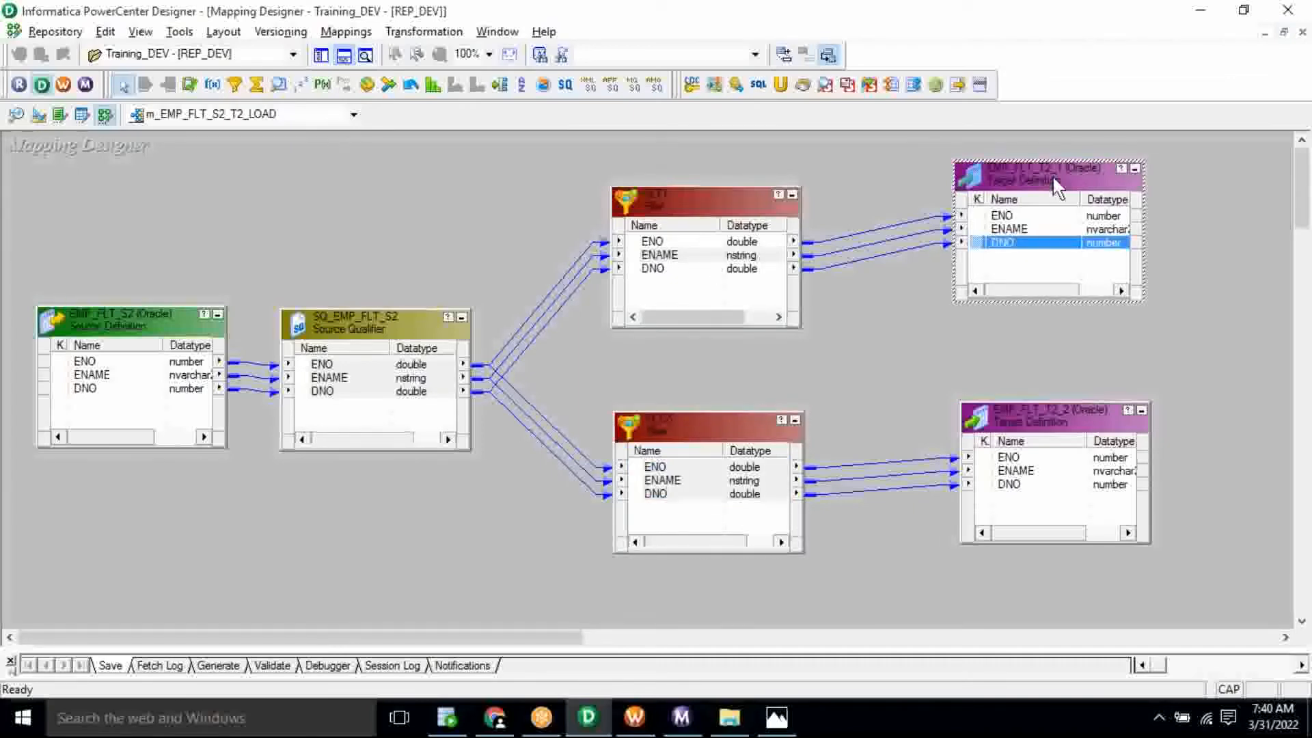
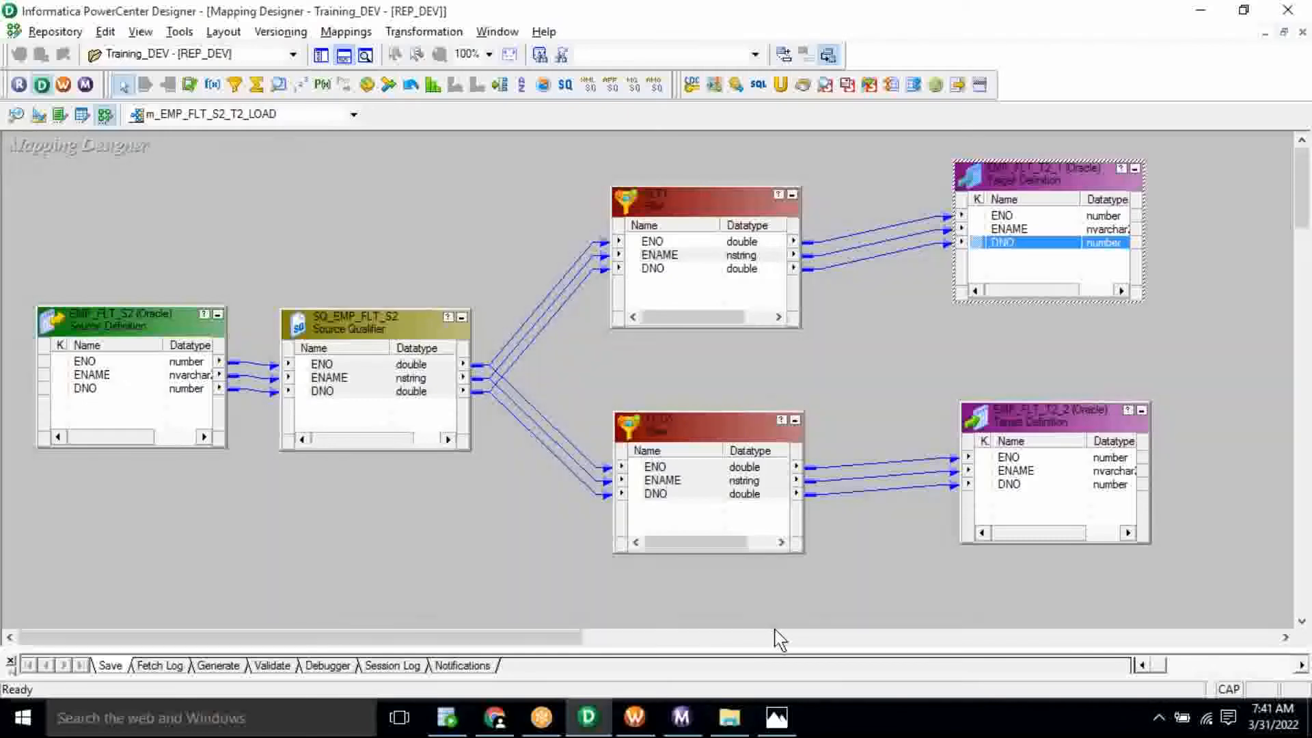
- Highlight the second EMP_FLT_S2 row in SQL Developer and compare it with the FLT2 branch in Designer
click(447, 718)
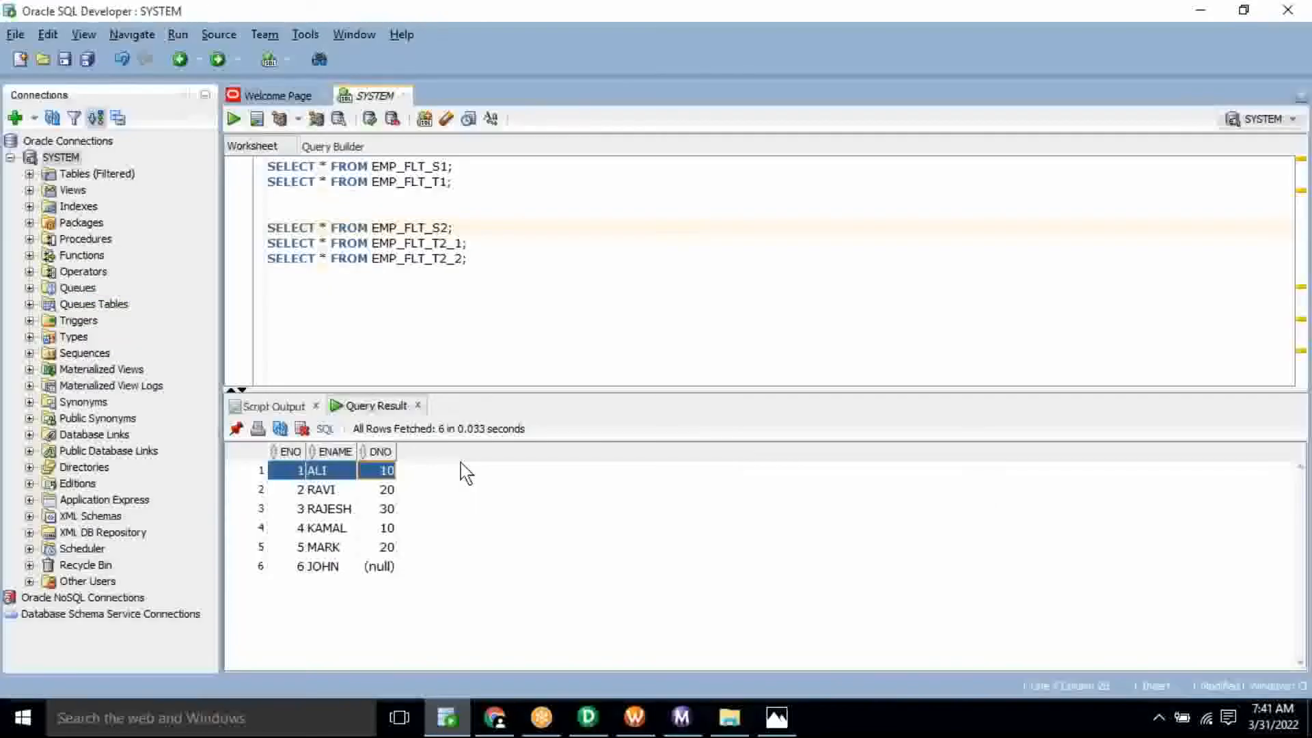
click(304, 489)
drag(317, 495, 390, 490)
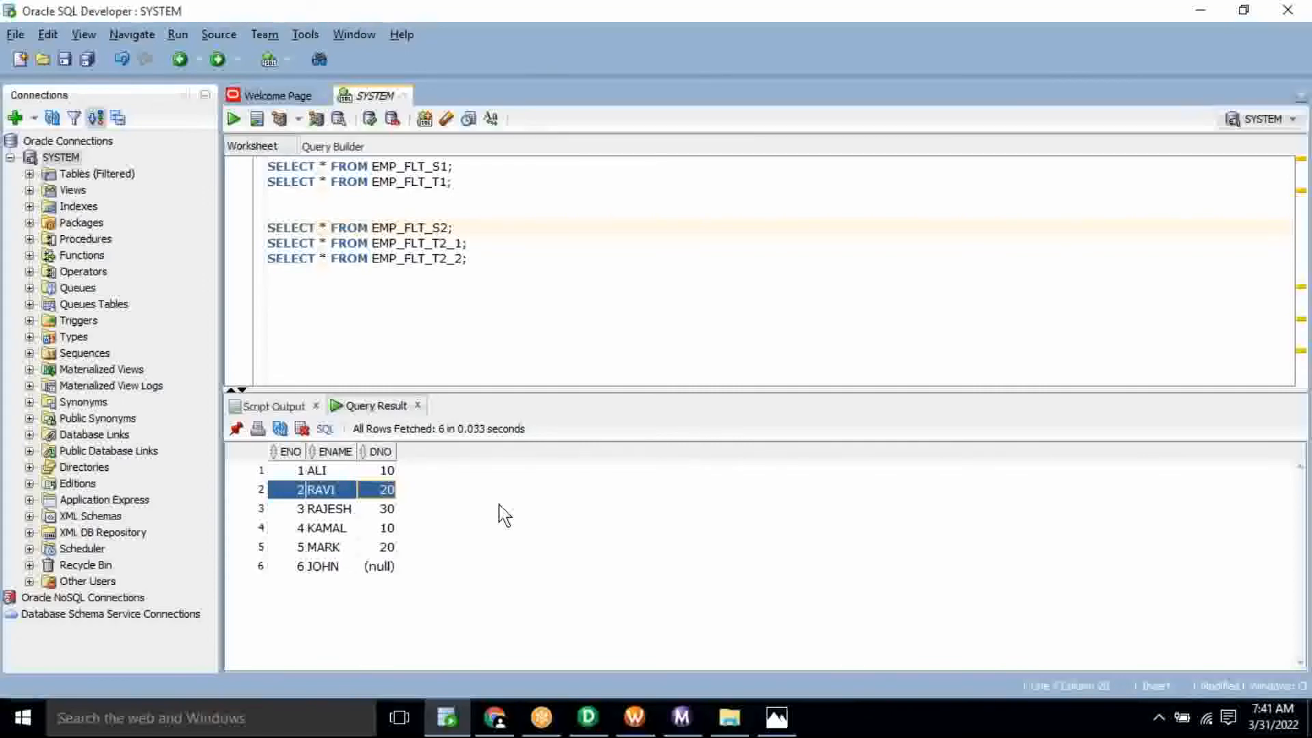
key(alt+Tab)
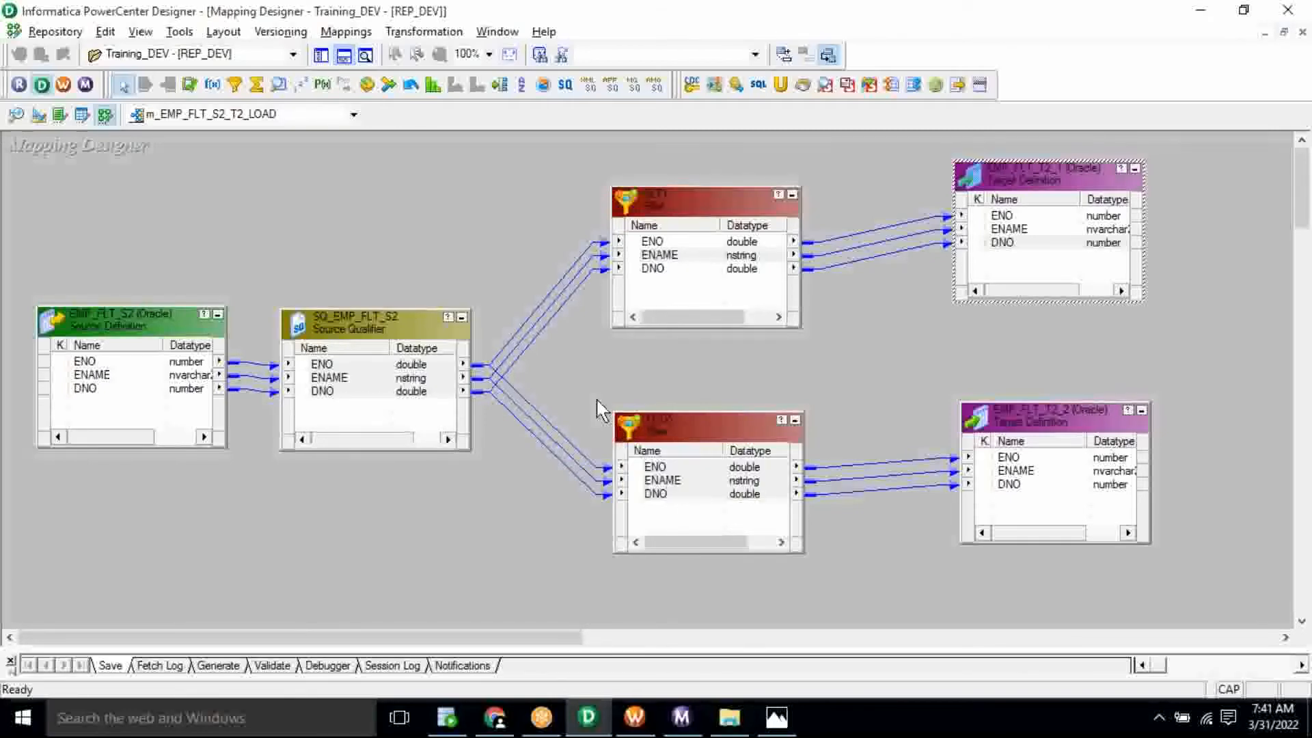
click(690, 449)
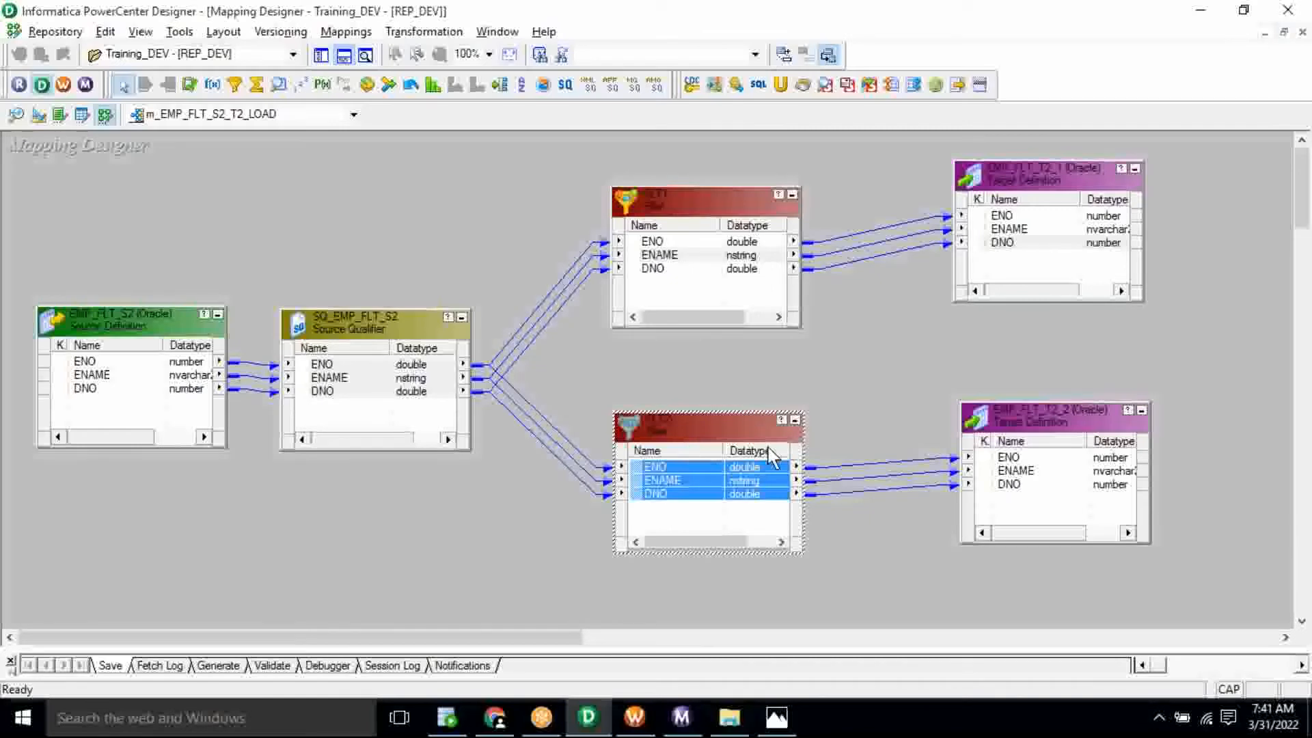
- Highlight the third source row in SQL Developer and trace it along the links to both filters in Designer
key(alt+Tab)
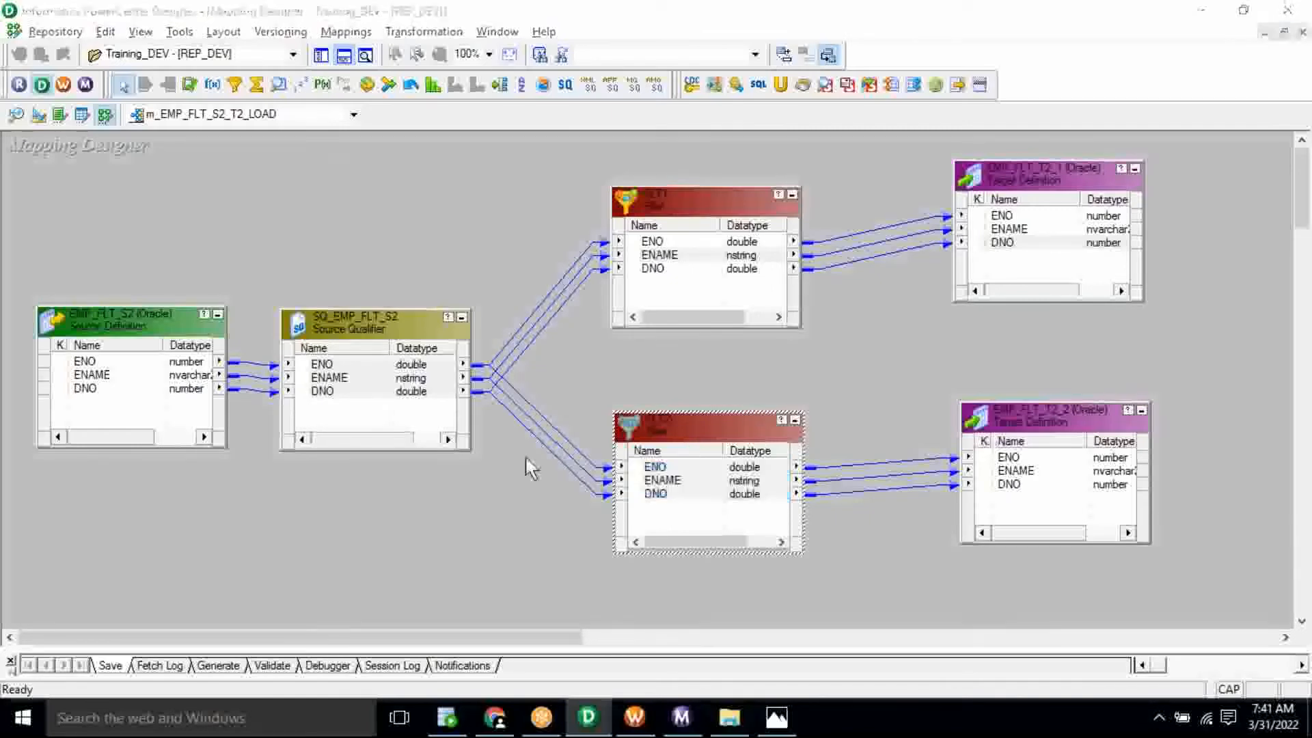
click(289, 511)
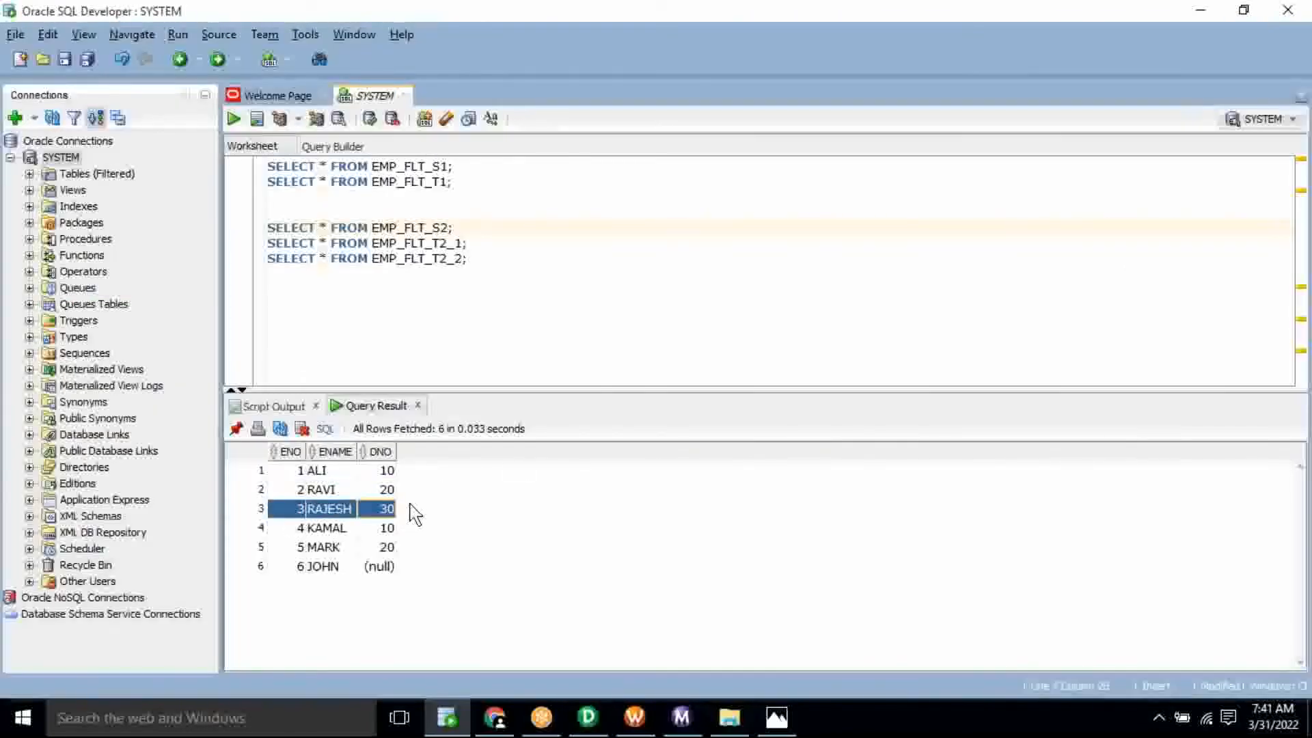
key(alt+Tab)
drag(507, 305, 508, 418)
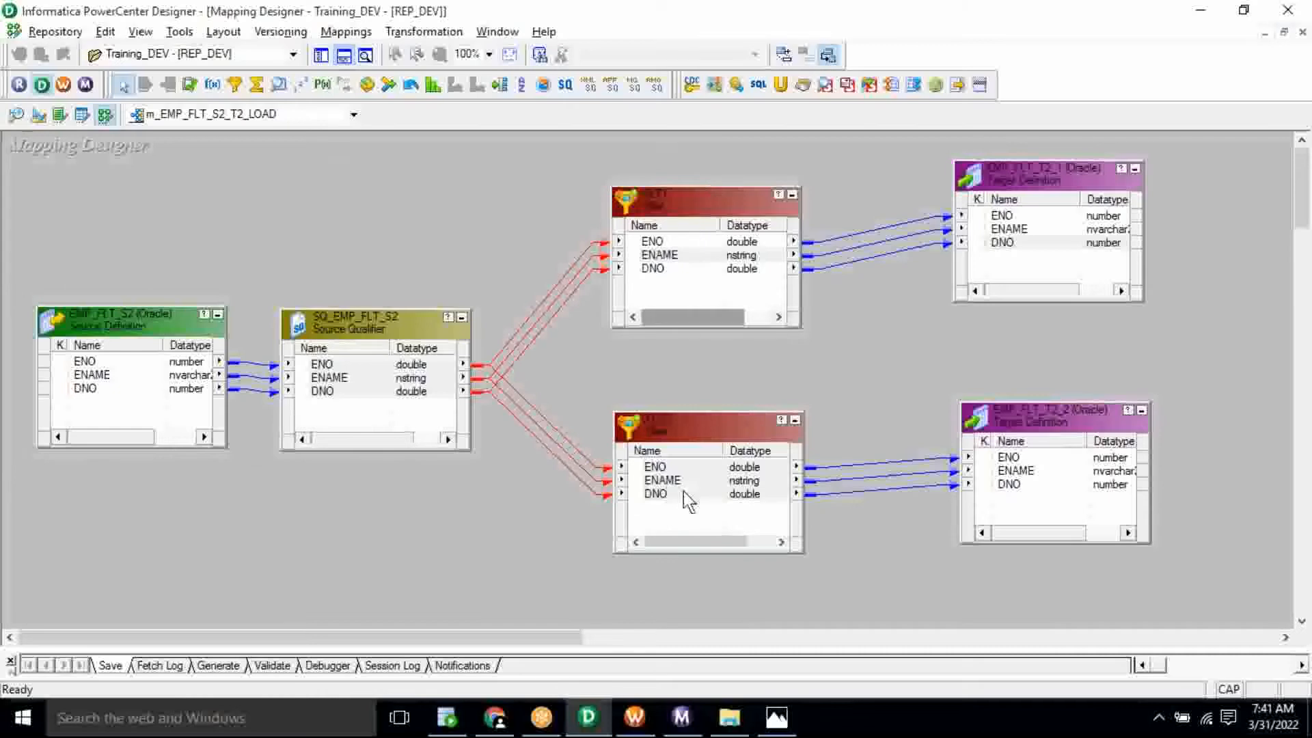
click(530, 517)
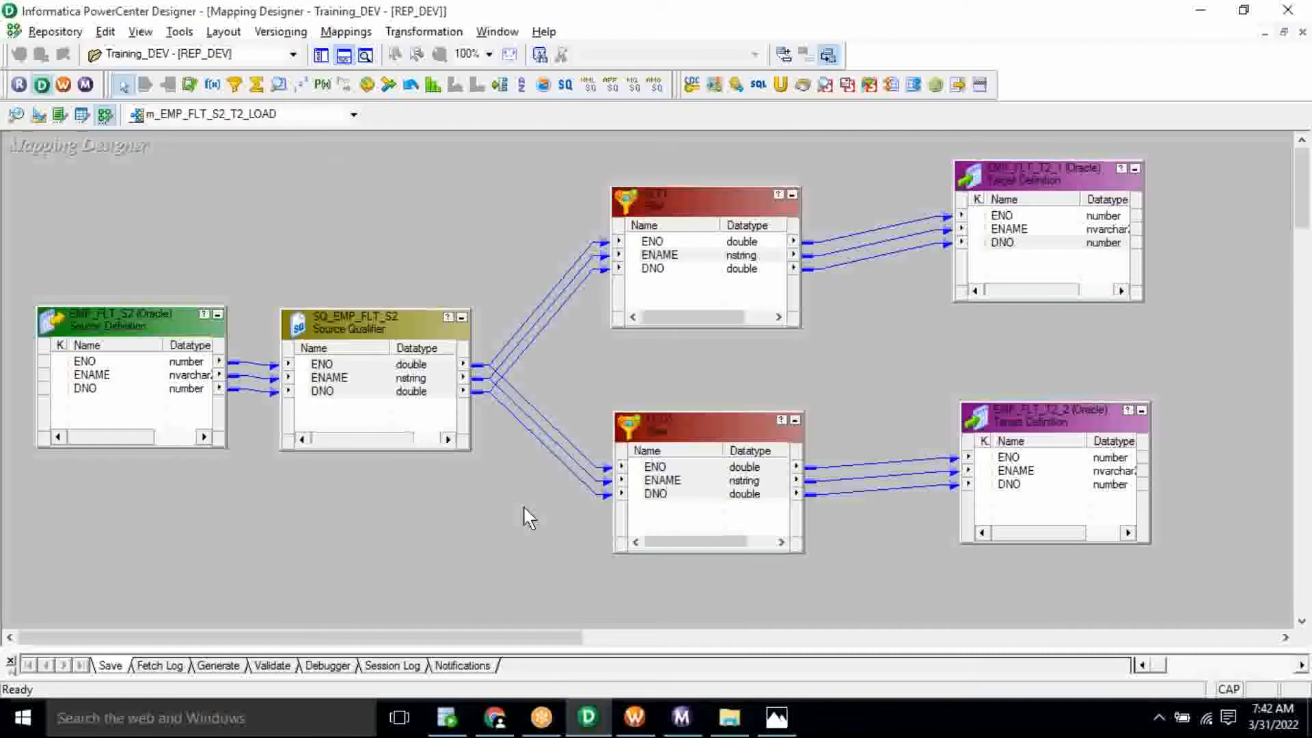
- Examine source rows four to six in SQL Developer, switching to Designer to compare them with the filter branches
key(alt+Tab)
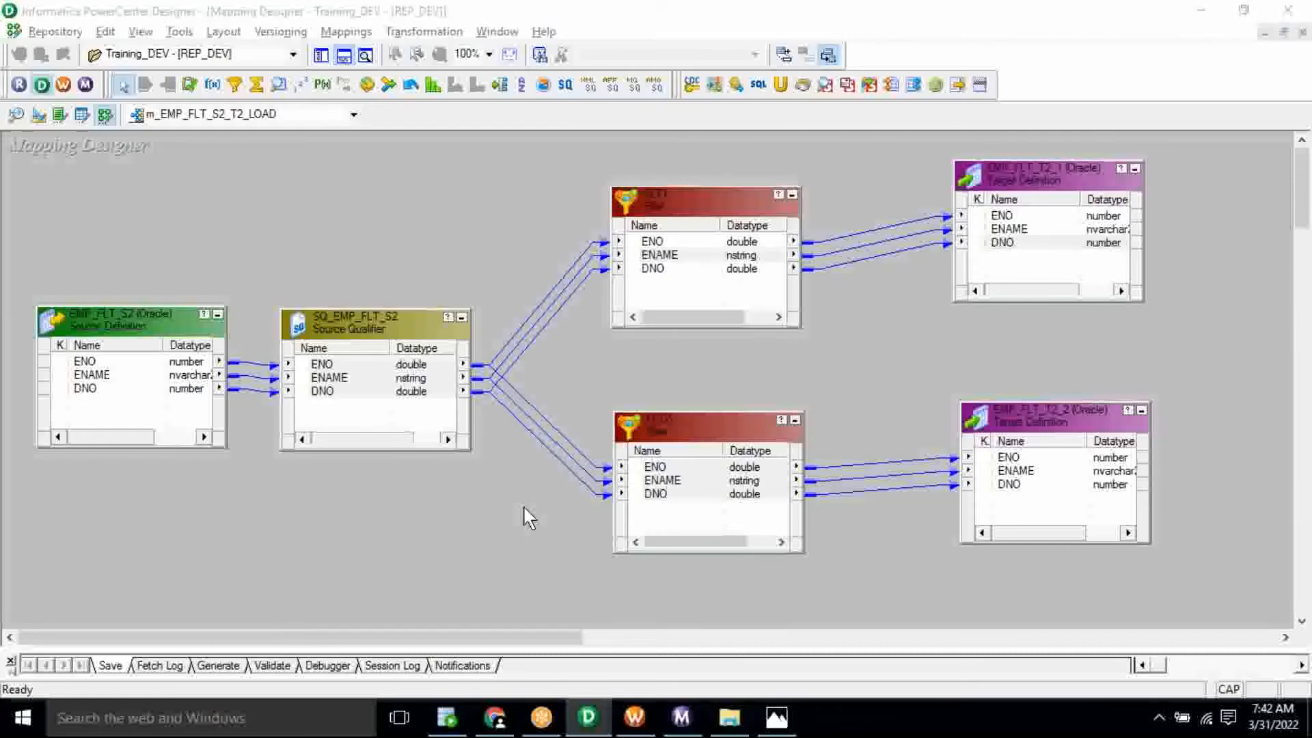
click(310, 528)
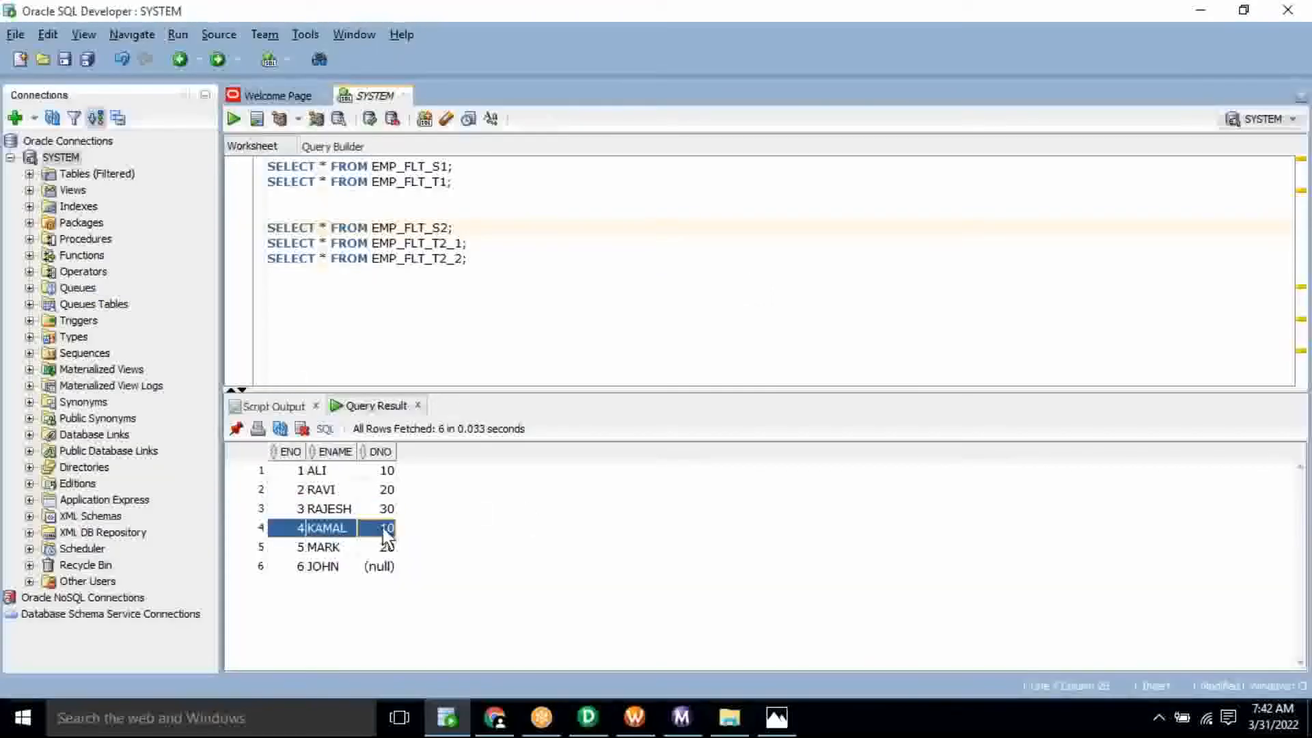
key(alt+Tab)
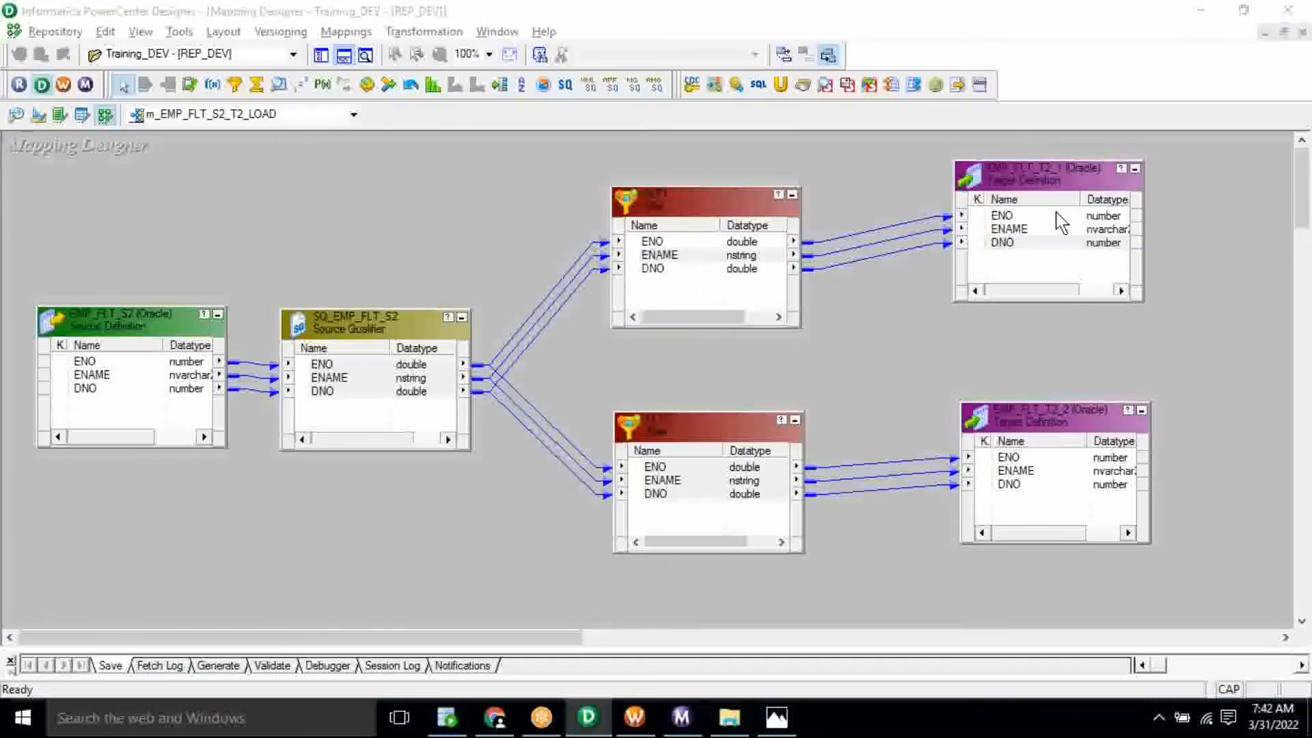
key(alt+Tab)
click(387, 547)
key(alt+Tab)
key(alt+Tab)
click(373, 567)
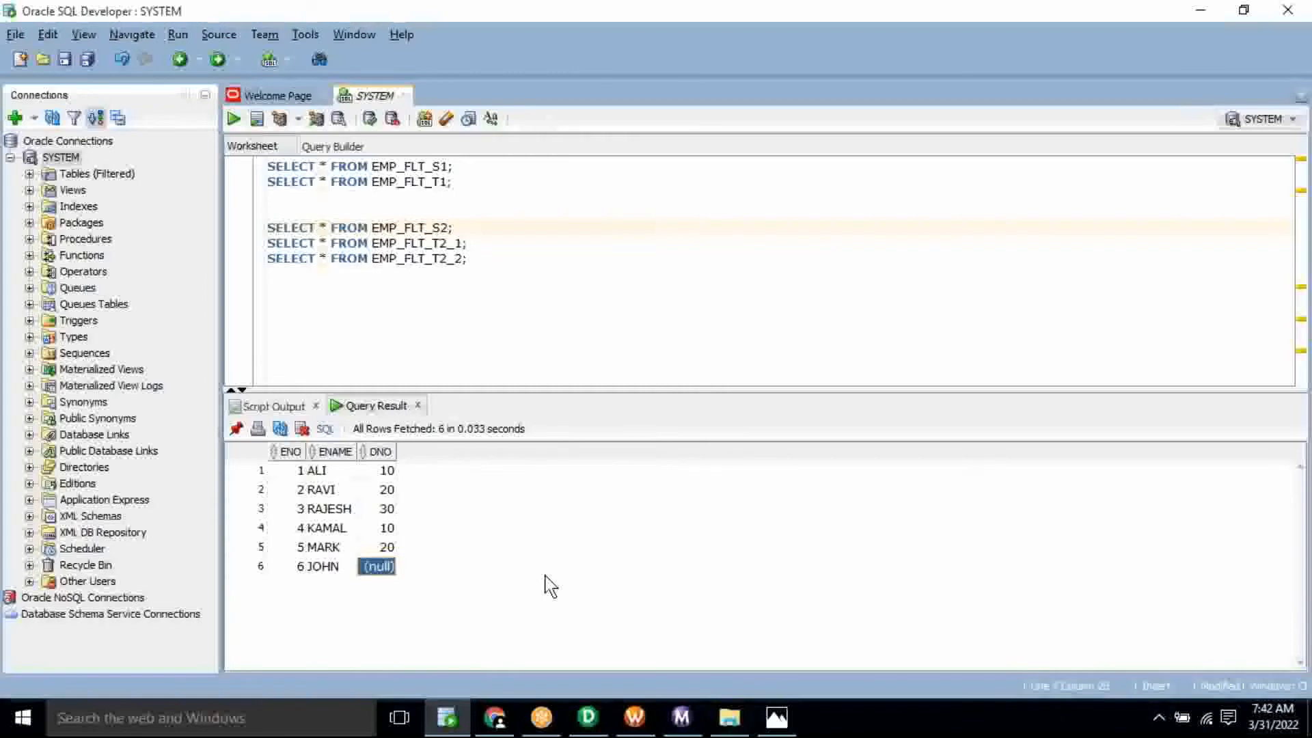
- Switch to the Photos app to view the Expression Transformation notes in 7_EXP.bmp
key(alt+Tab)
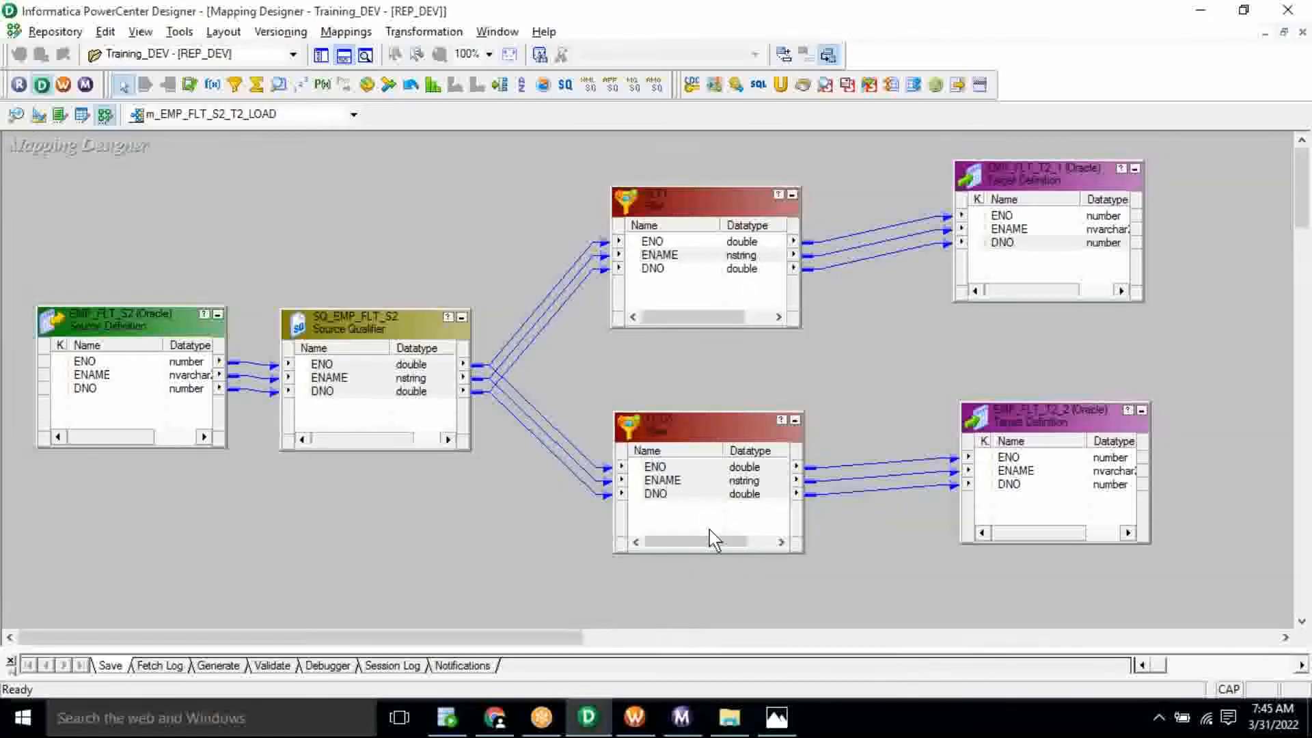
click(786, 726)
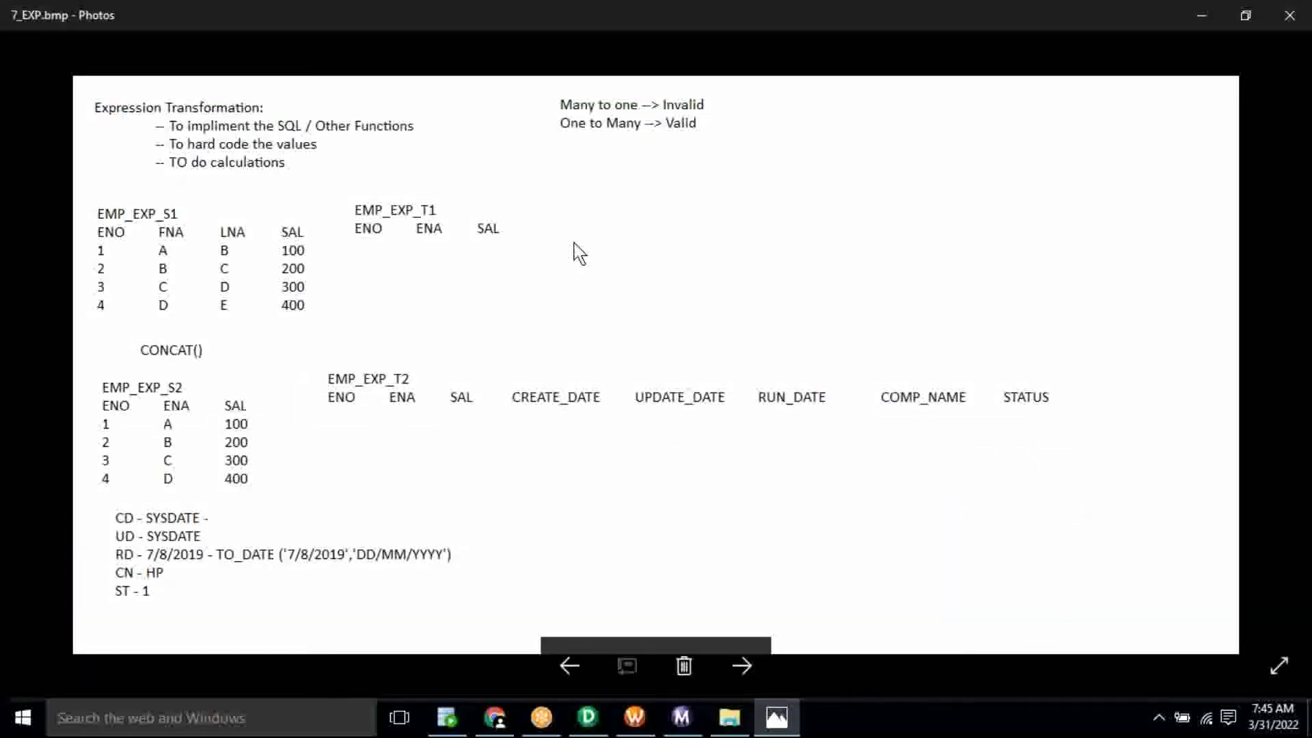
- View the Filter and Router notes in 9_FLT_RTR.bmp and compare them with the two-filter mapping in Designer
key(Right)
key(Right)
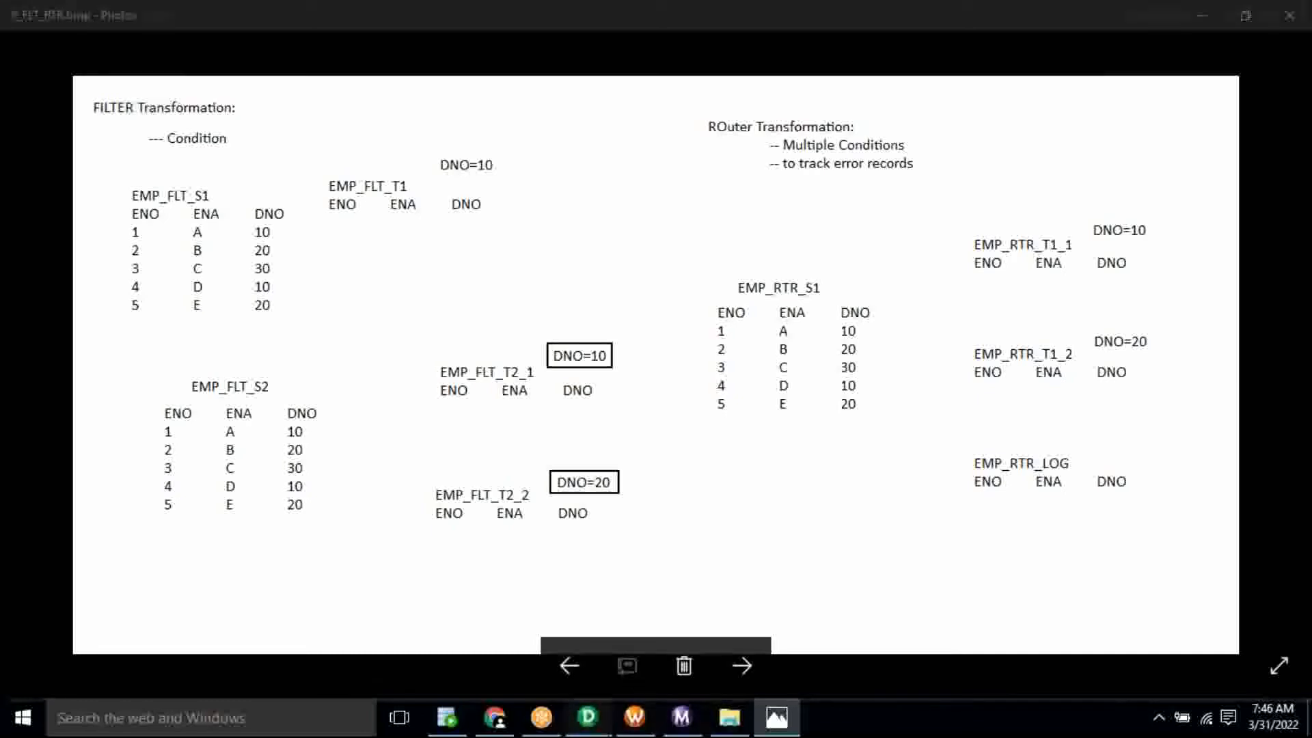
click(588, 717)
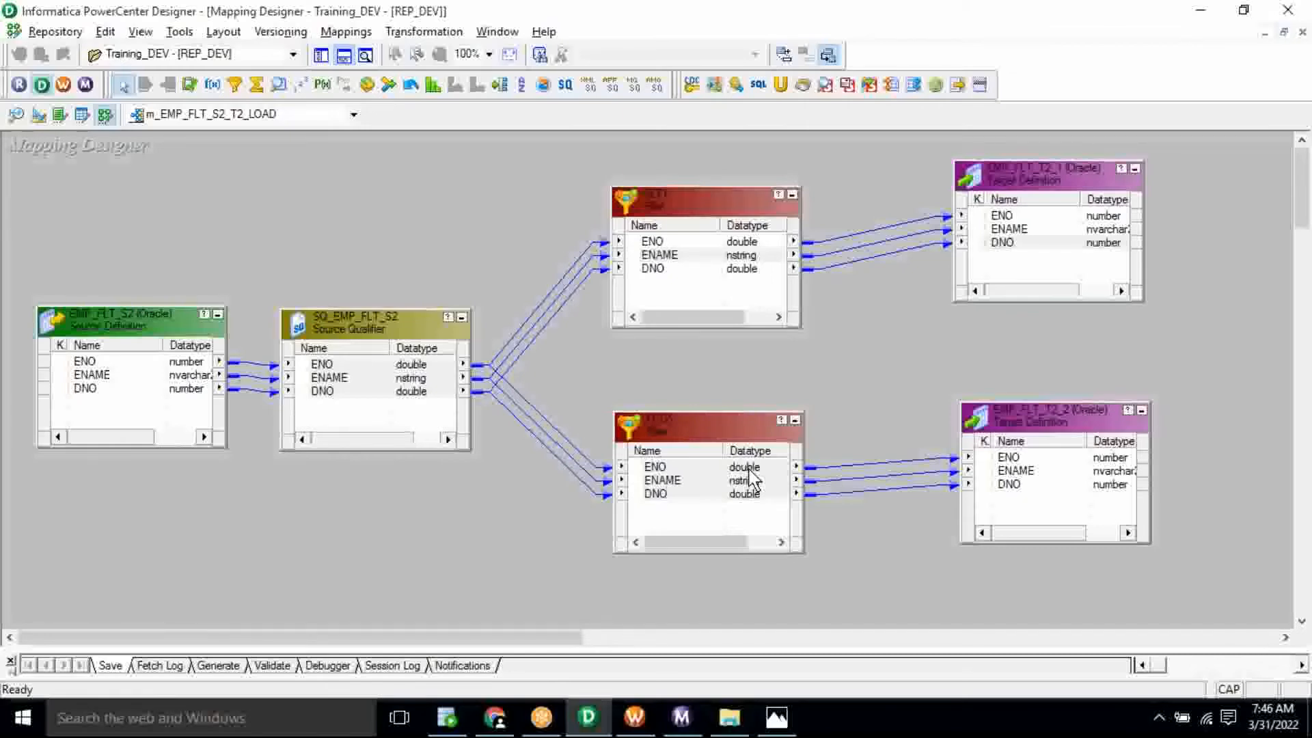
key(alt+Tab)
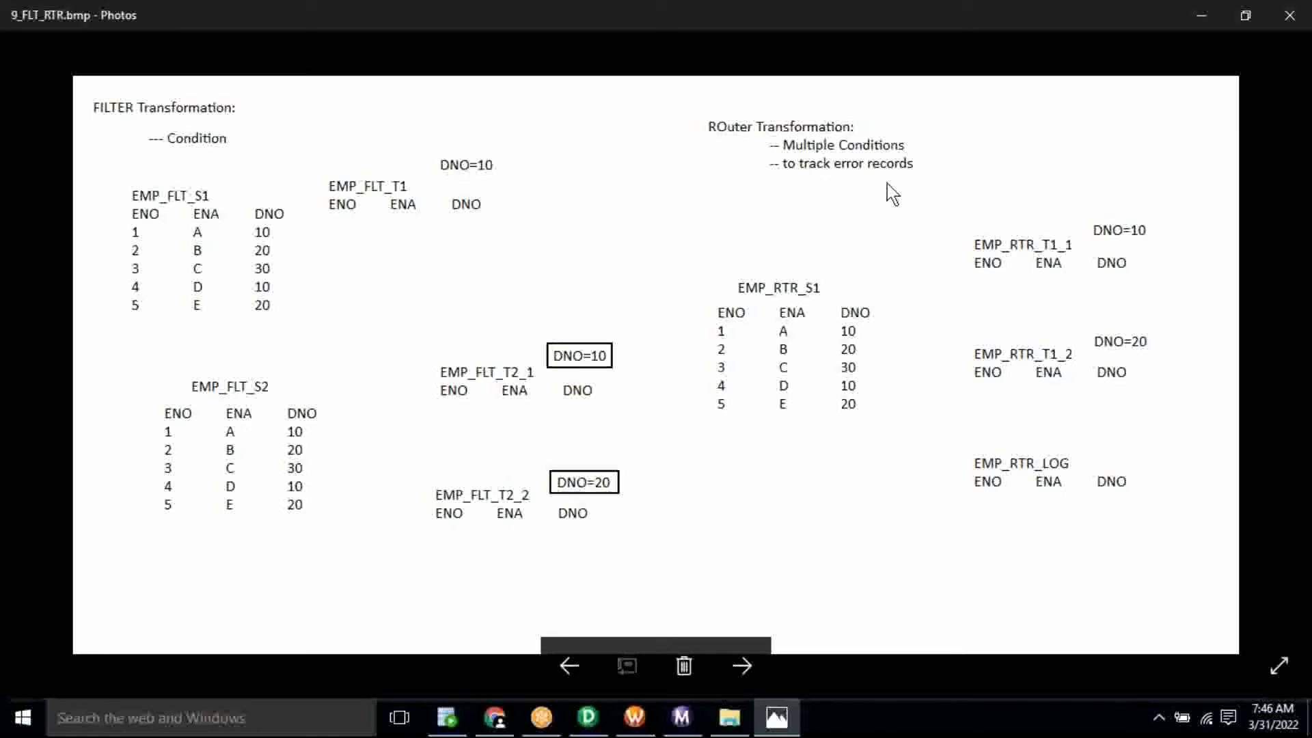
key(alt+Tab)
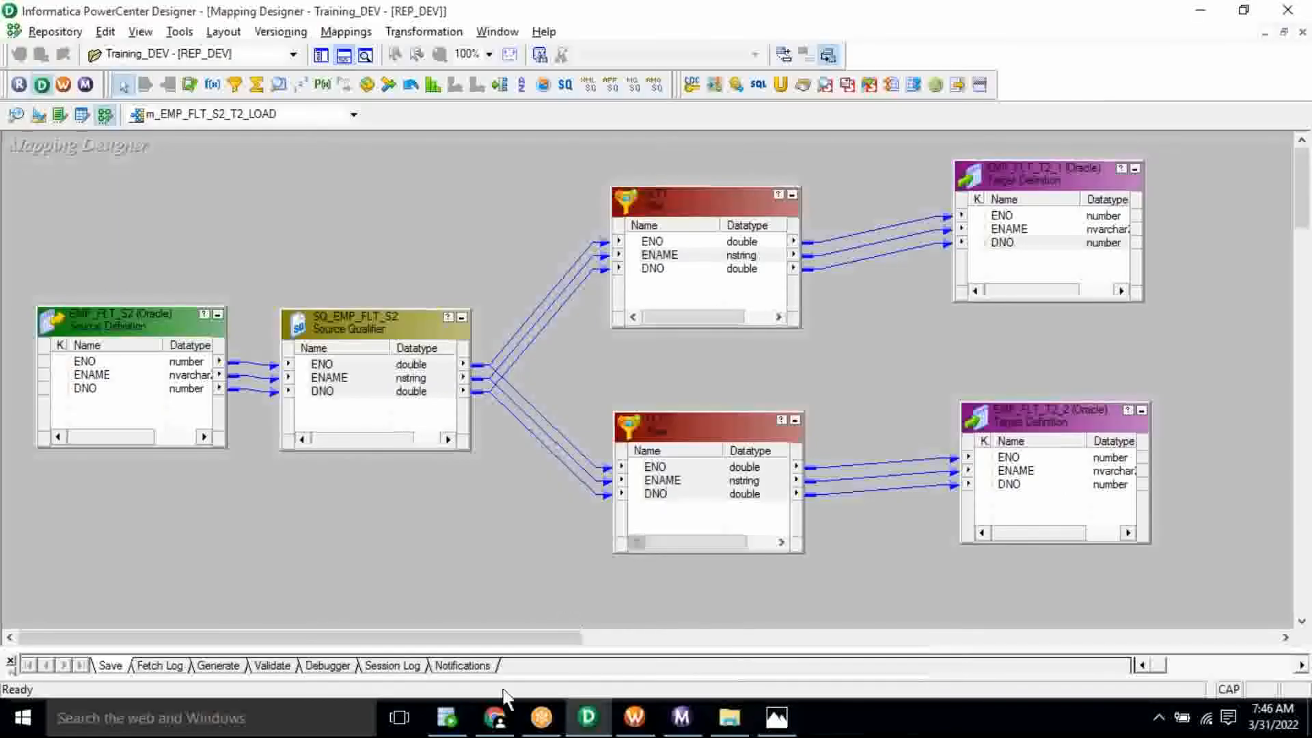
- Query EMP_FLT_S2 in SQL Developer, highlight the third and sixth rows' DNO values, and return to the Router notes in Photos
click(458, 724)
click(469, 227)
key(ctrl+Return)
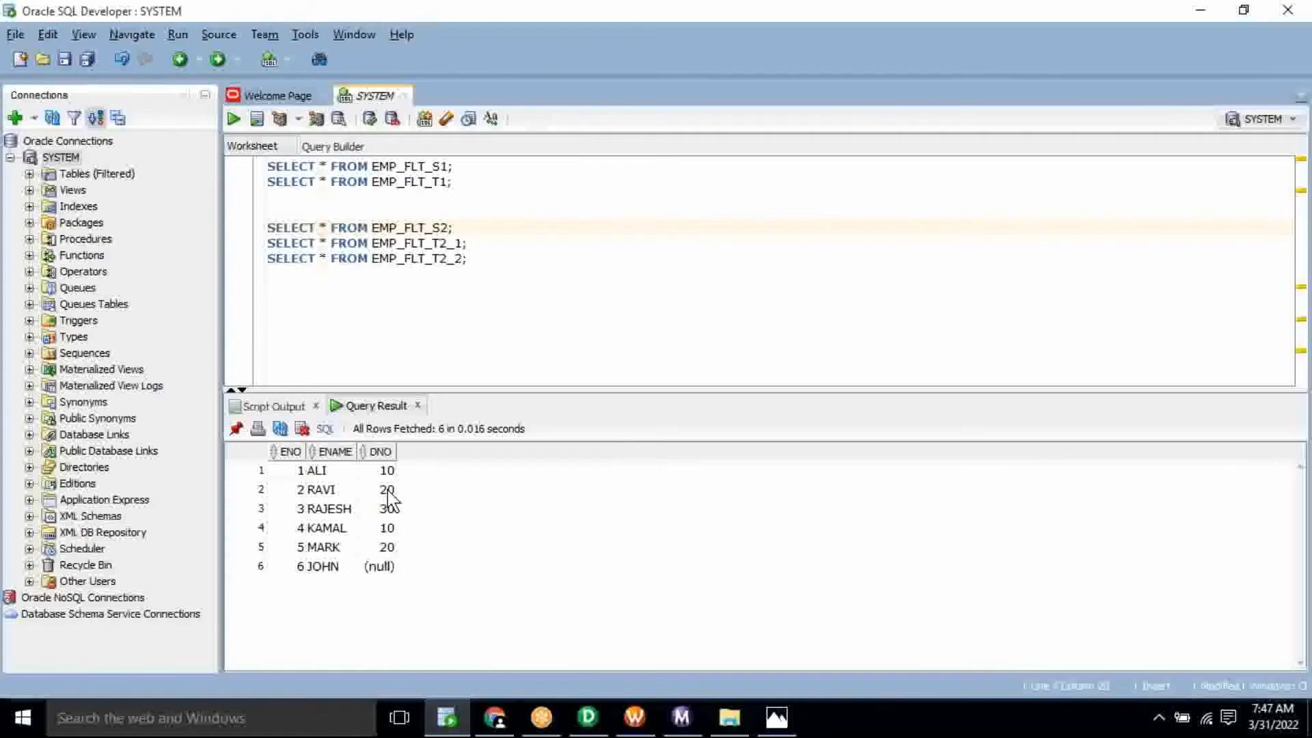
click(363, 508)
ctrl+click(380, 572)
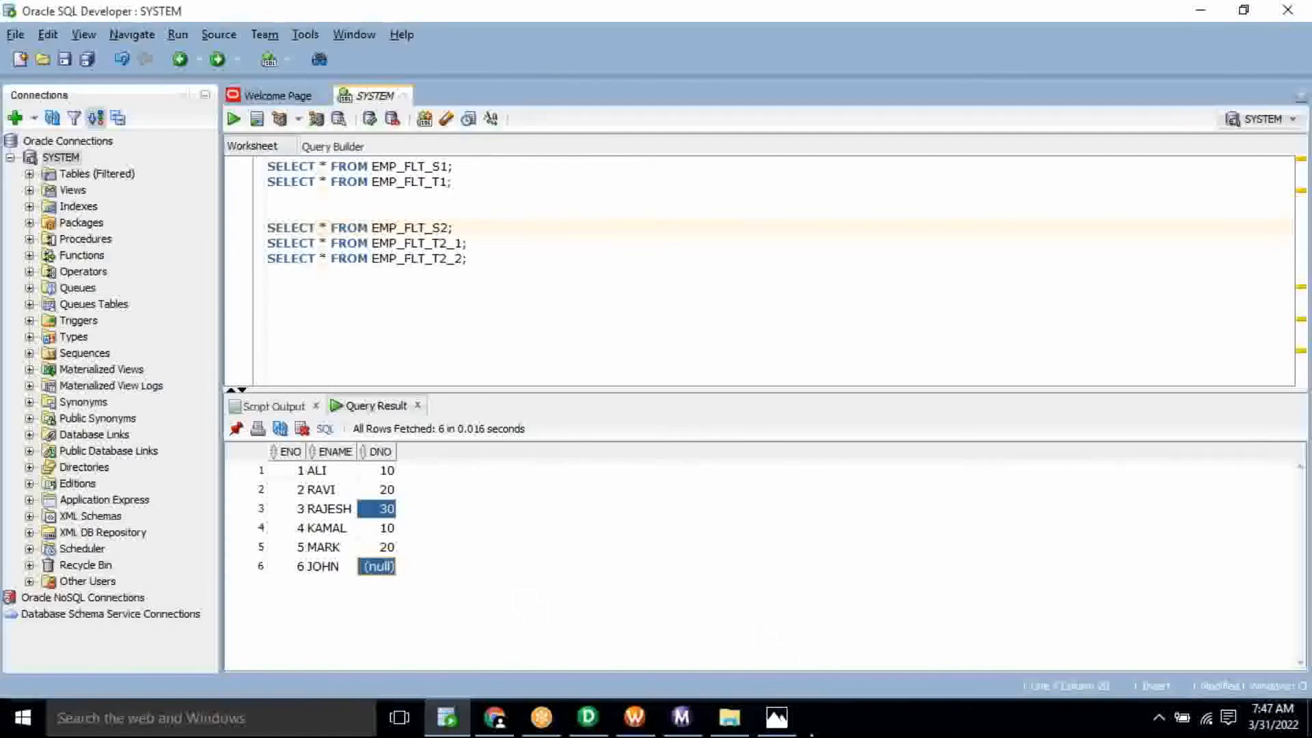
click(777, 717)
click(777, 717)
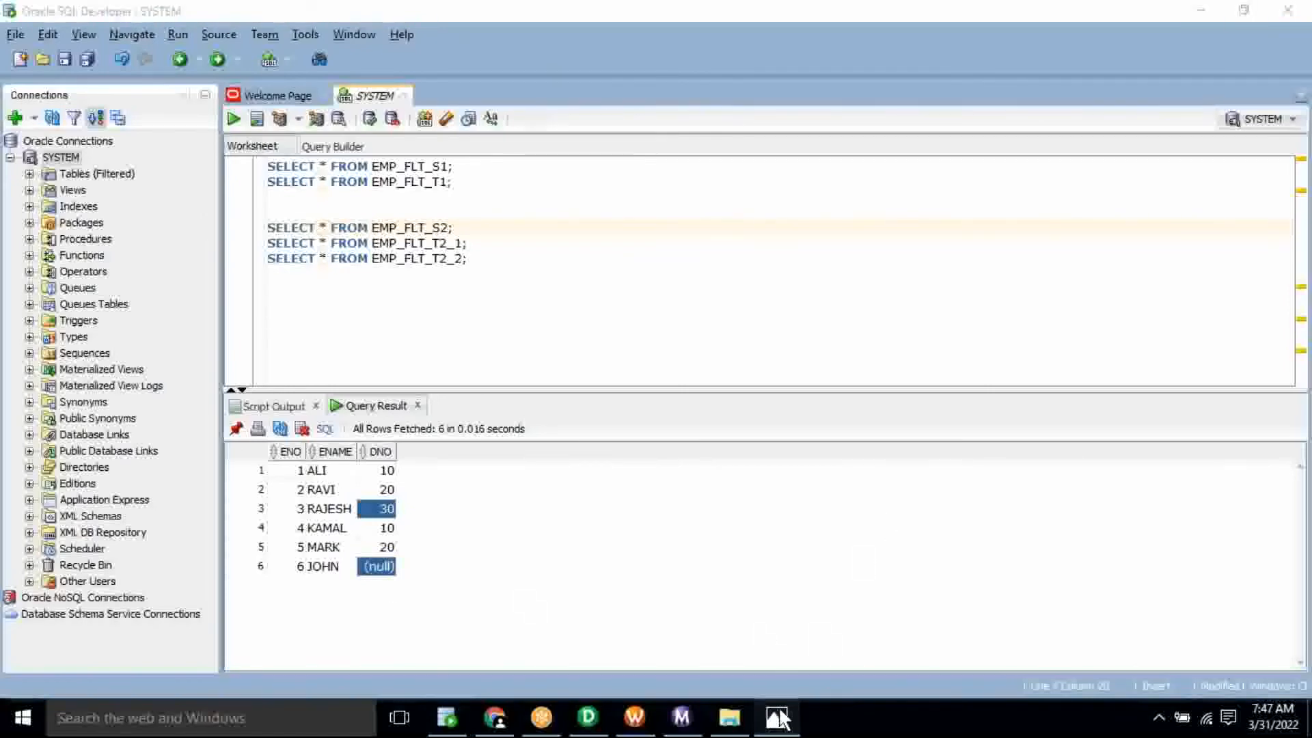
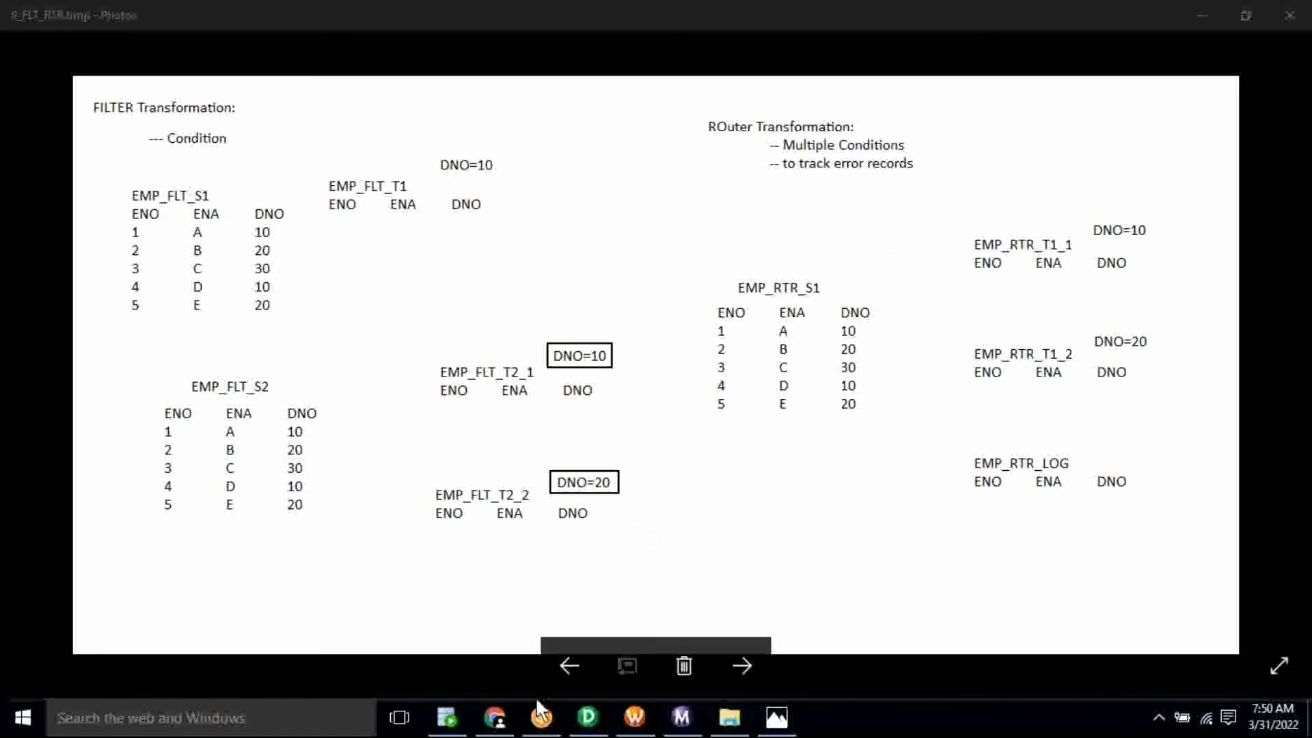
- Switch to Designer, display the repository Navigator beside the workspace, and open the Source Analyzer
mouse_move(590, 729)
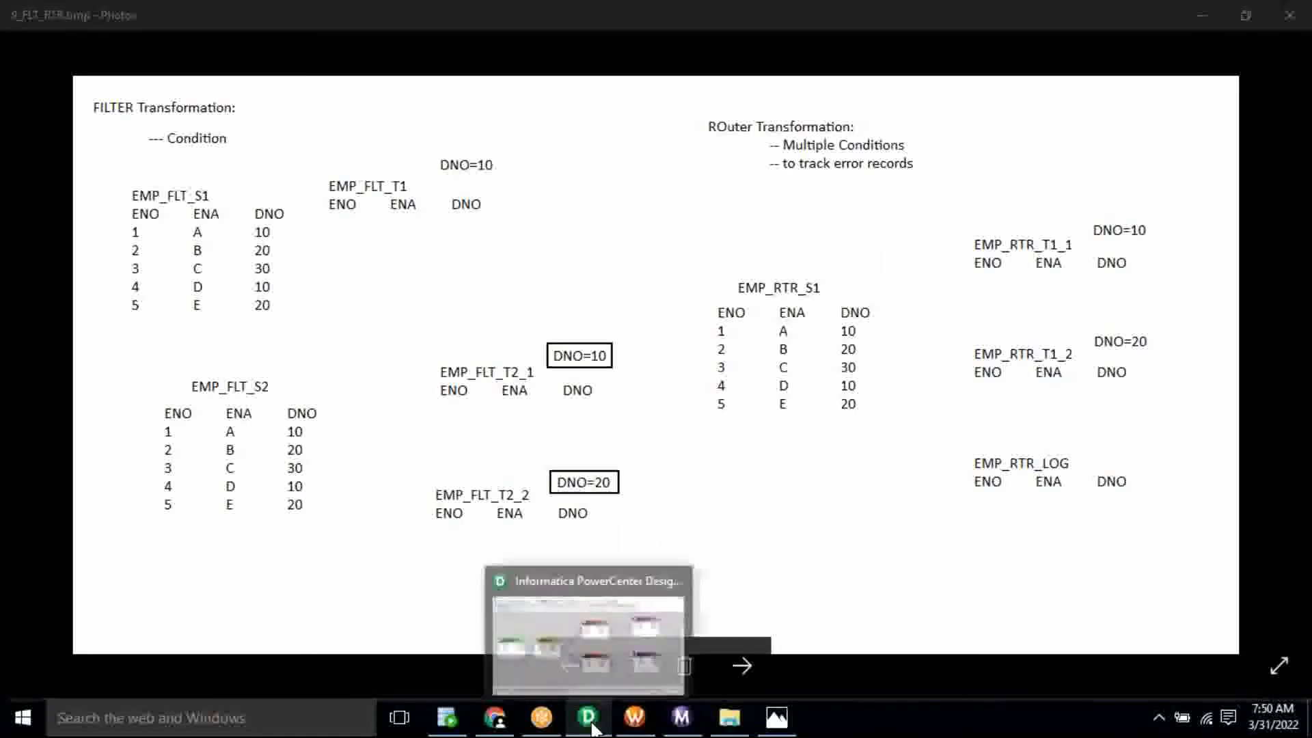
click(591, 727)
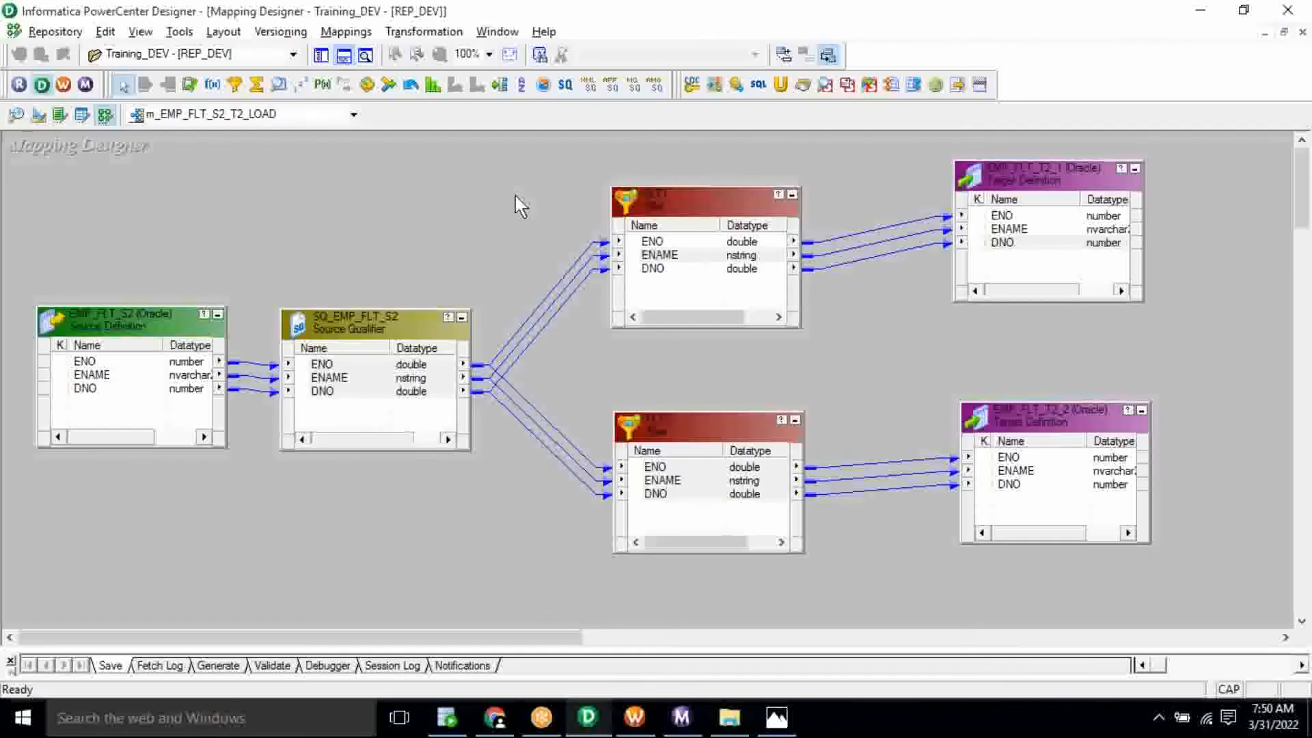
click(322, 56)
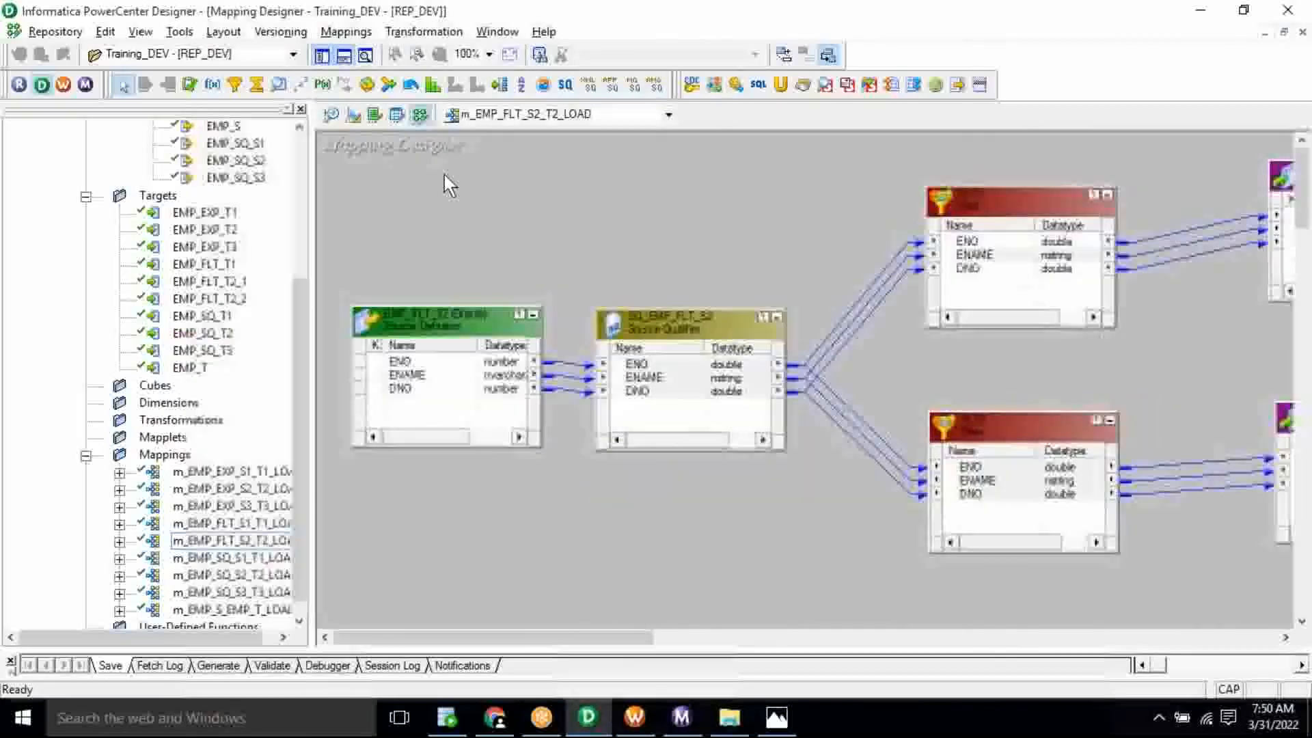
click(340, 120)
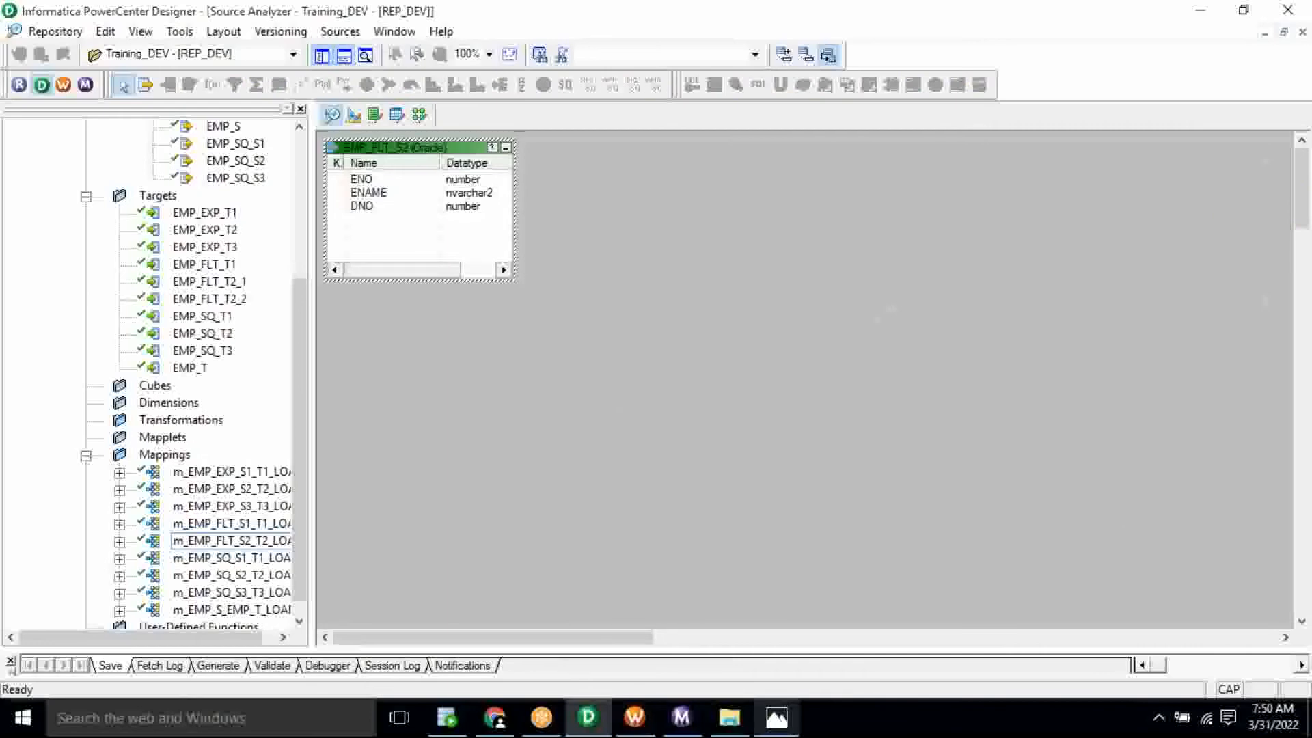
- Switch to Workflow Manager and clear all objects from the Task Developer workspace
click(779, 731)
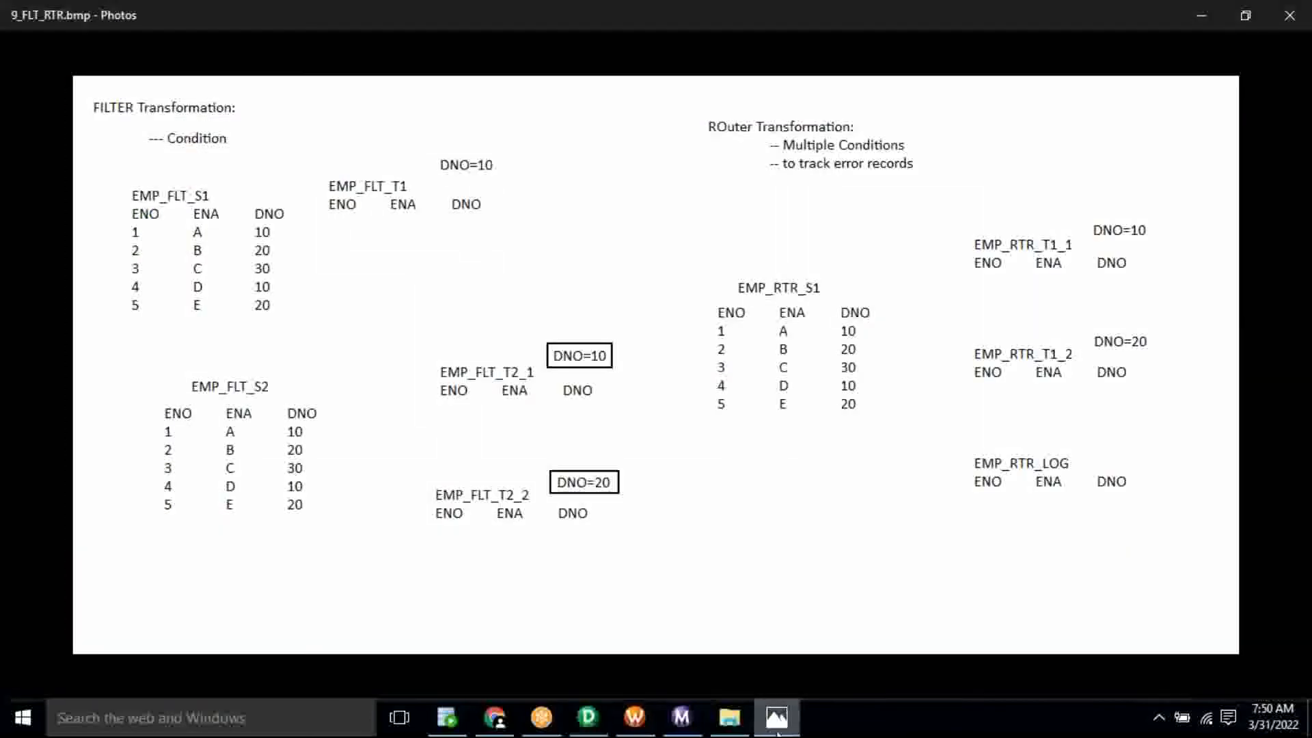
click(633, 726)
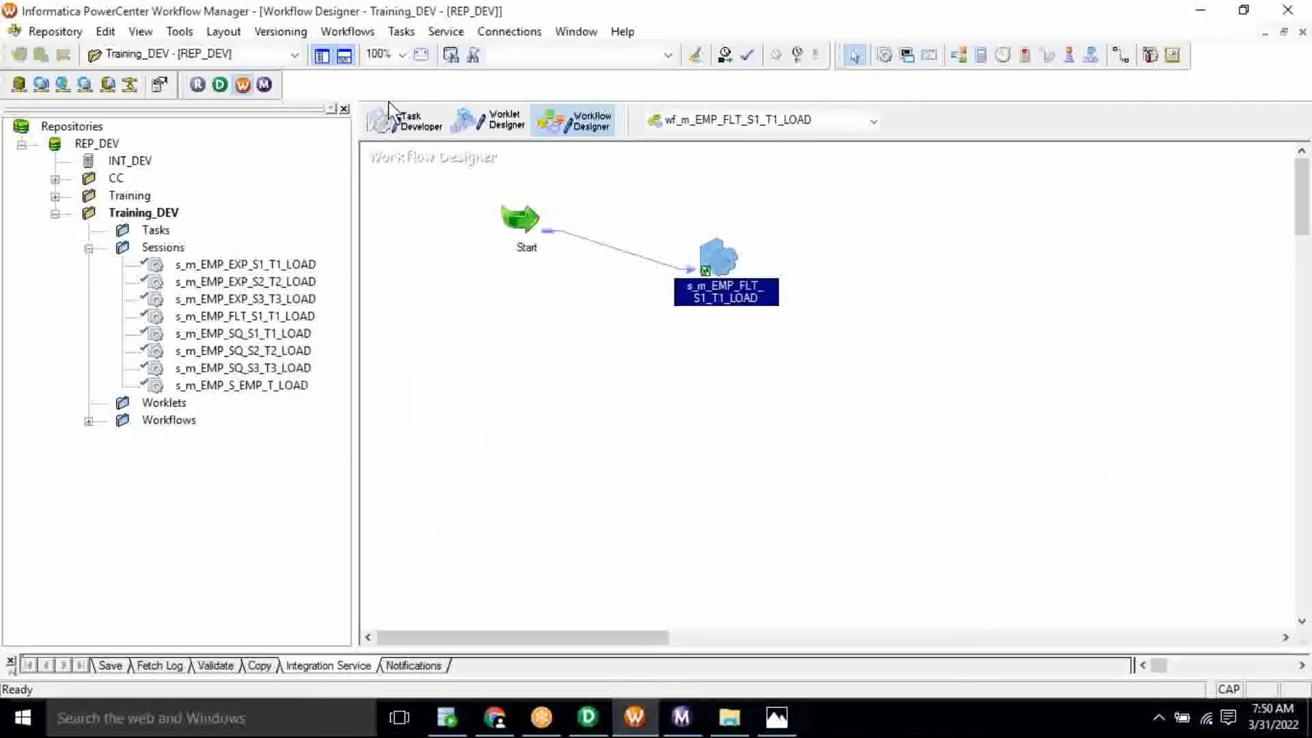
click(402, 122)
right_click(538, 159)
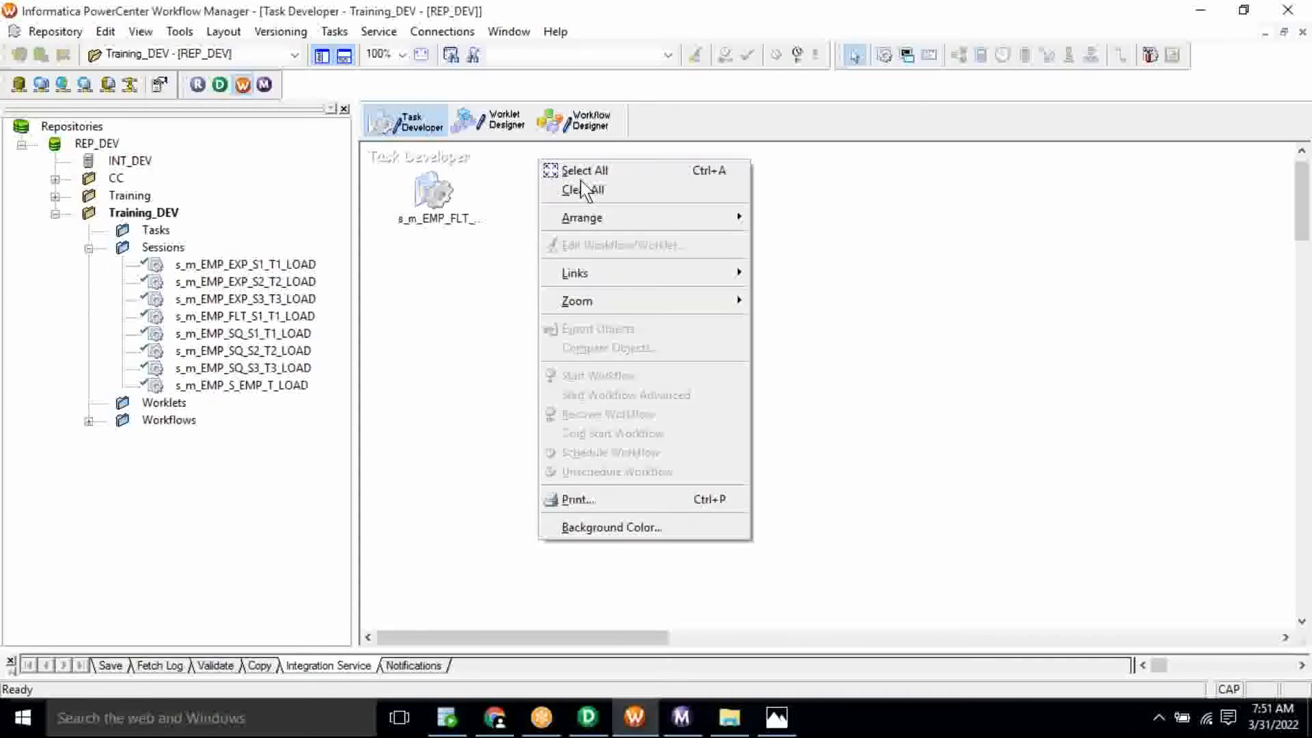
click(585, 191)
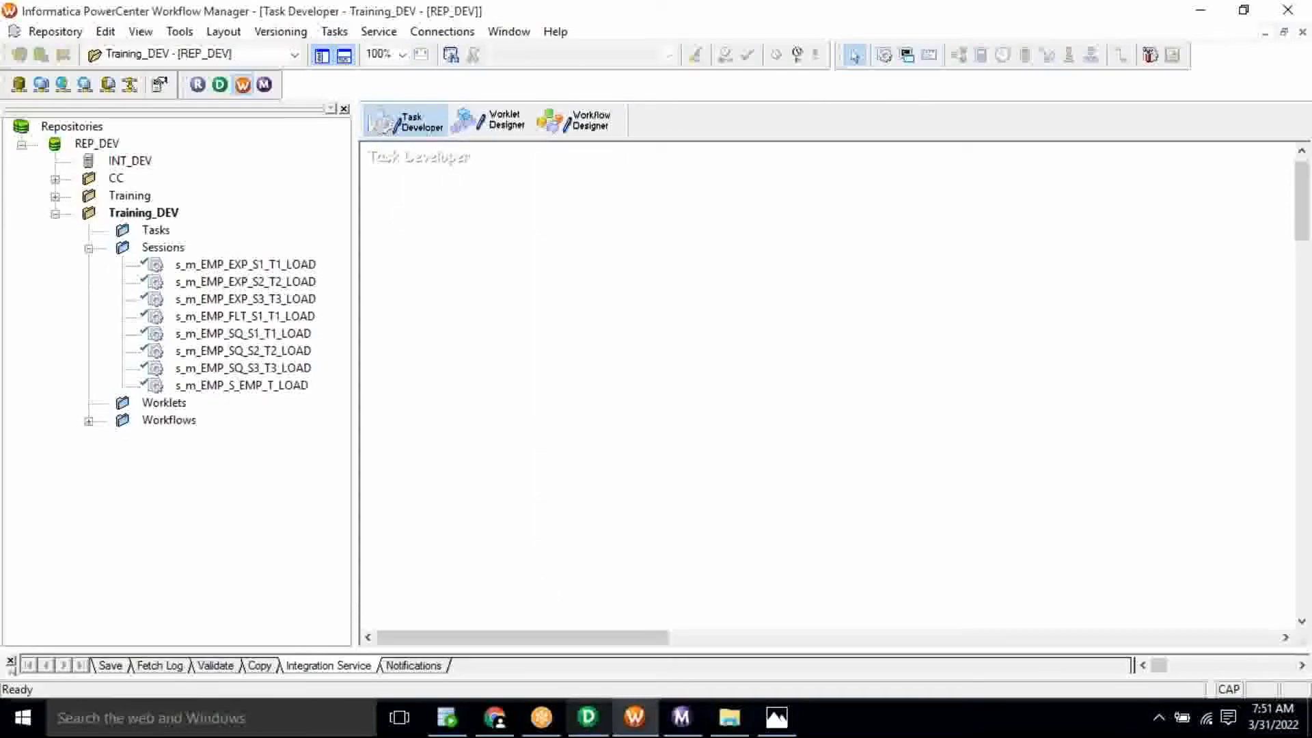
- Return to the Mapping Designer and open the edit dialog of mapping m_EMP_FLT_S2_T2_LOAD to copy its name
click(588, 717)
click(419, 115)
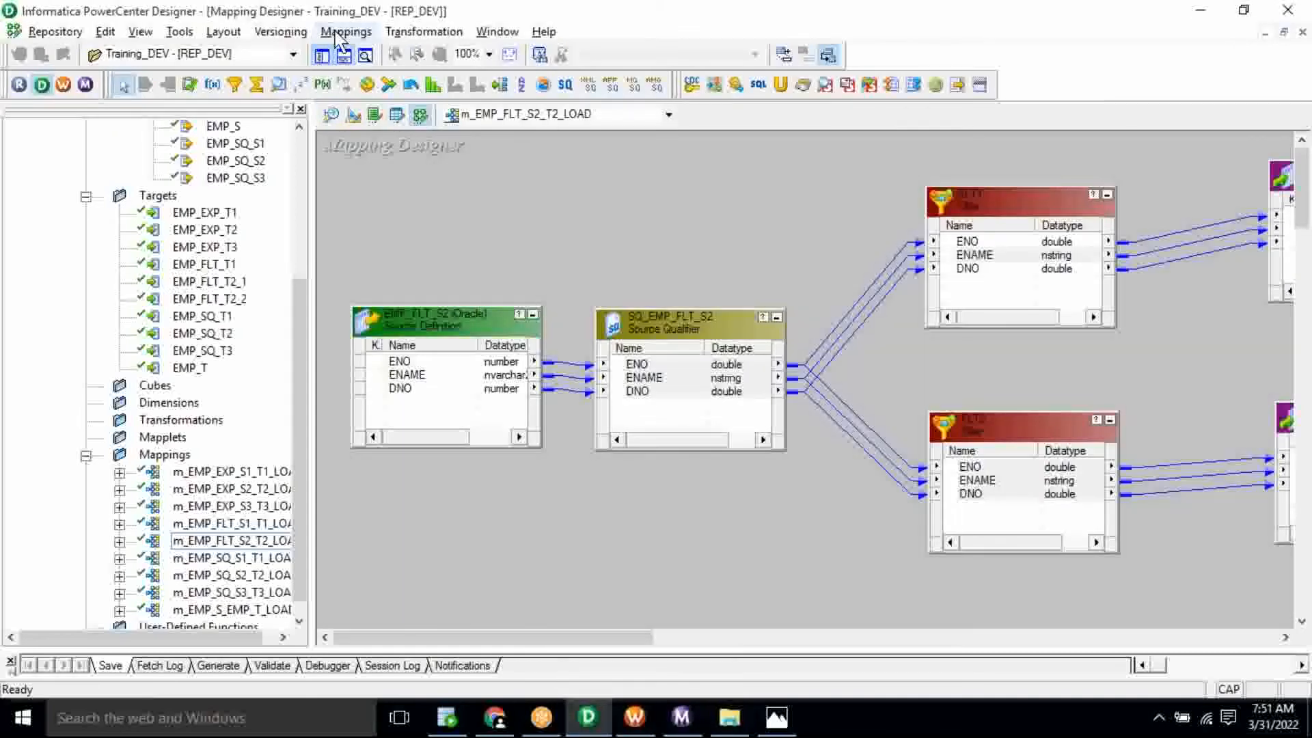
click(346, 31)
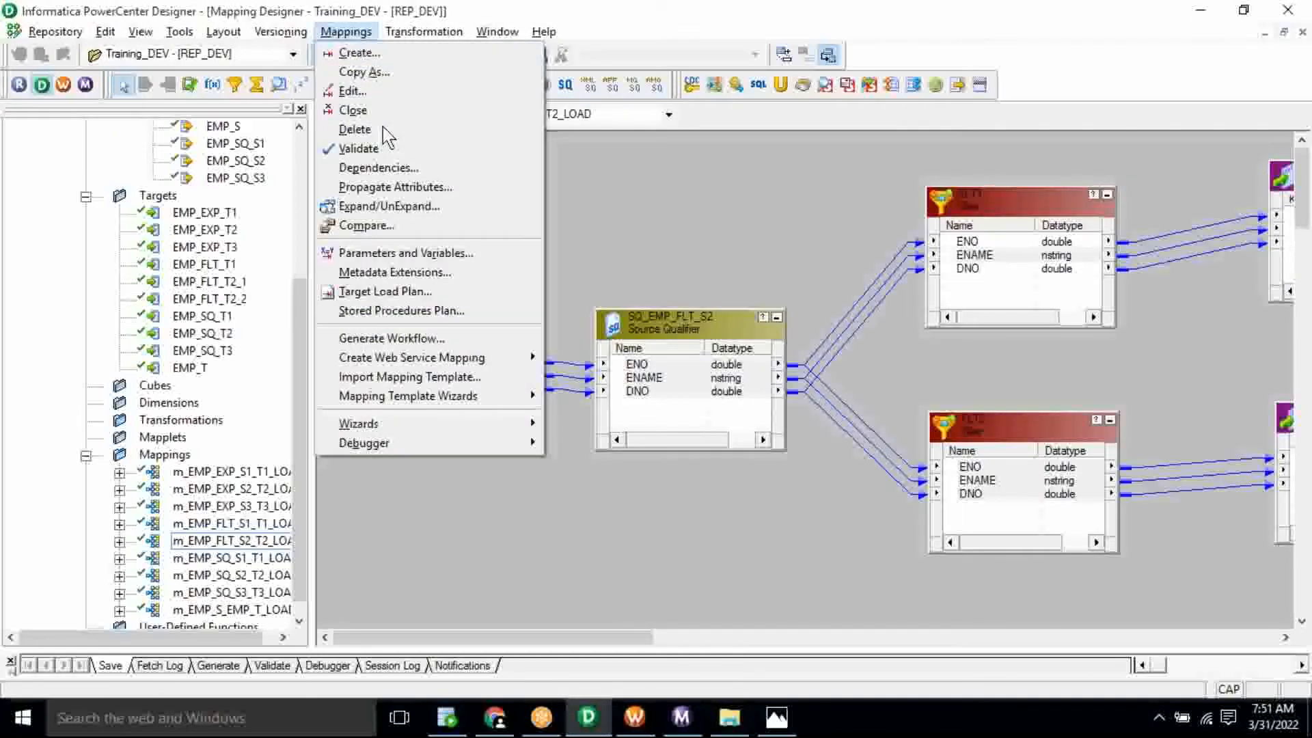
click(361, 91)
key(Escape)
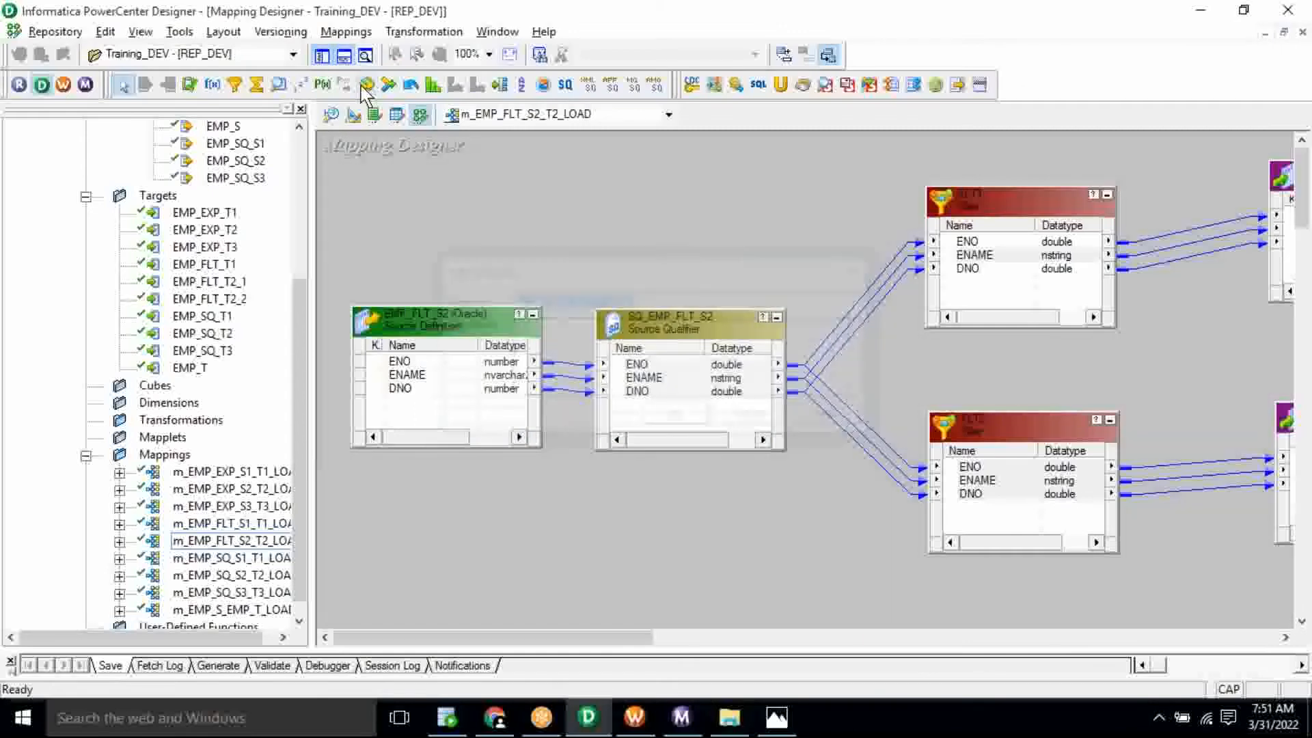
- In Workflow Manager, create session task s_m_EMP_FLT_S2_T2_LOAD and associate it with mapping m_EMP_FLT_S2_T2_LOAD
key(alt+Tab)
click(335, 32)
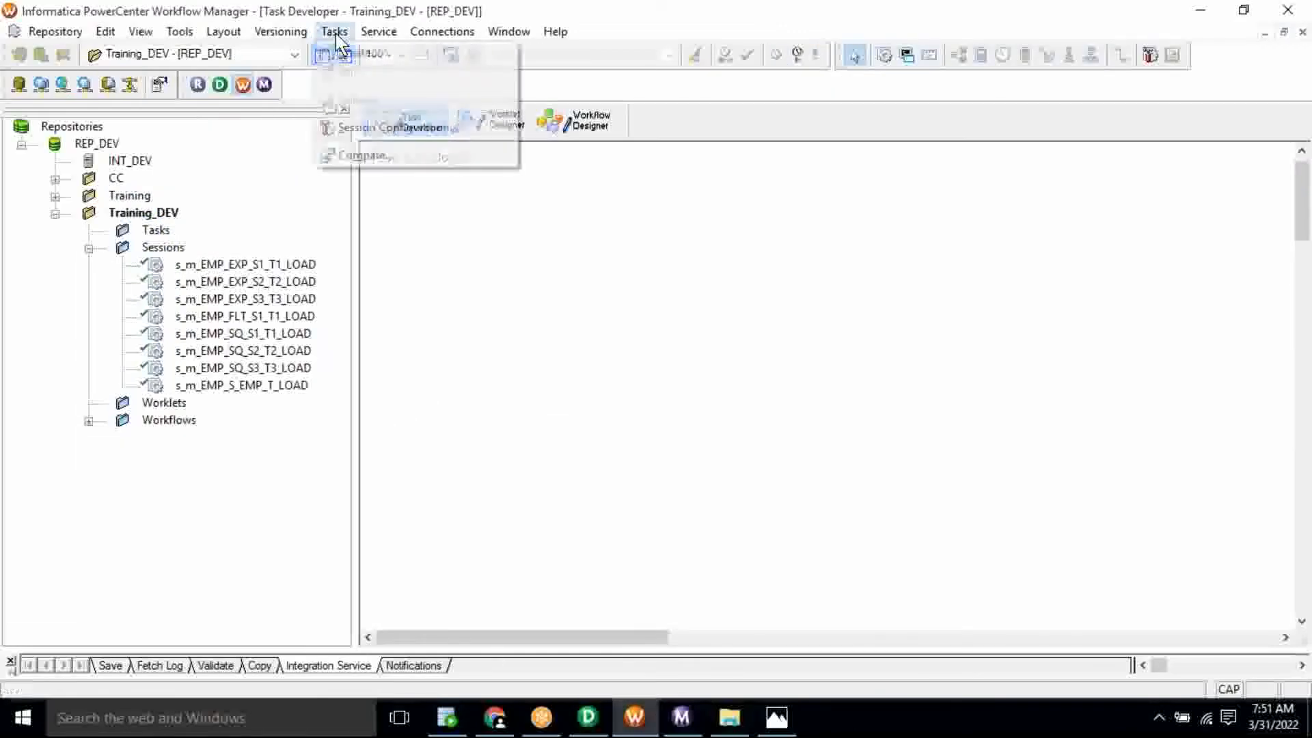
click(358, 54)
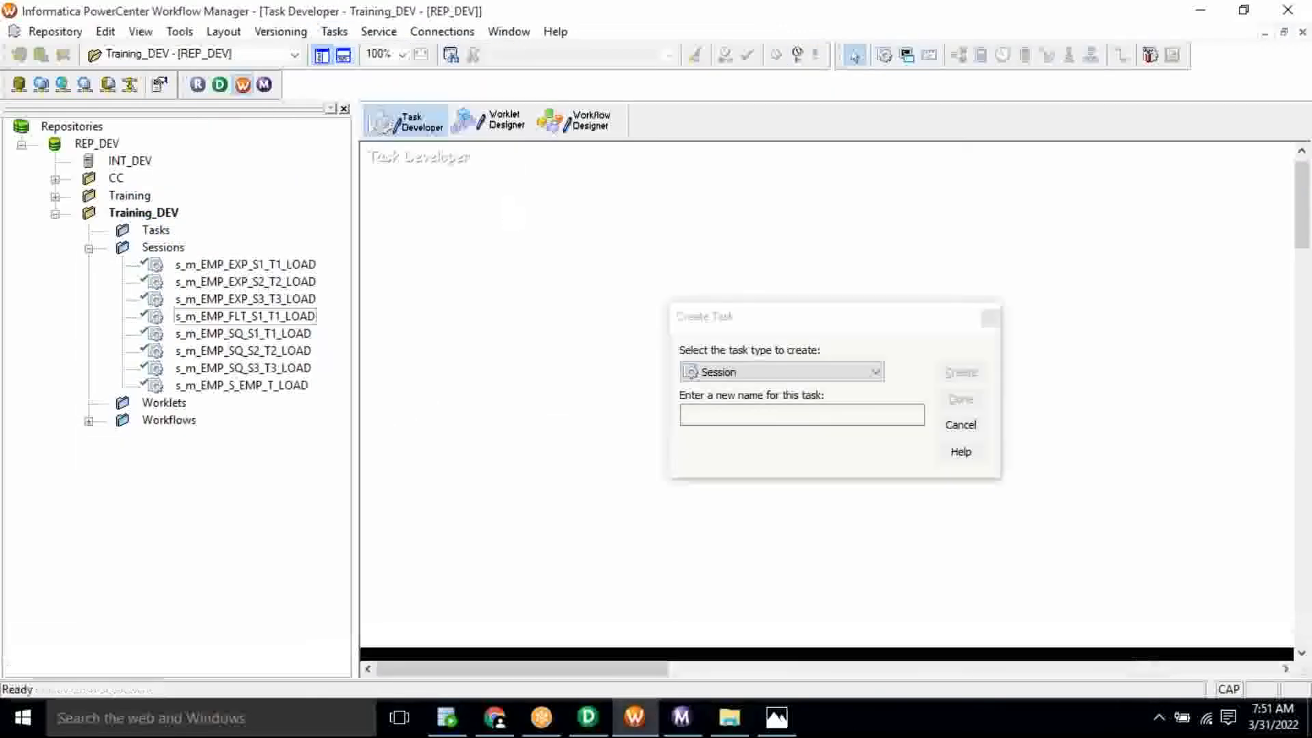
text(s_m_EMP_FLT_S2_T2_LOAD)
key(Return)
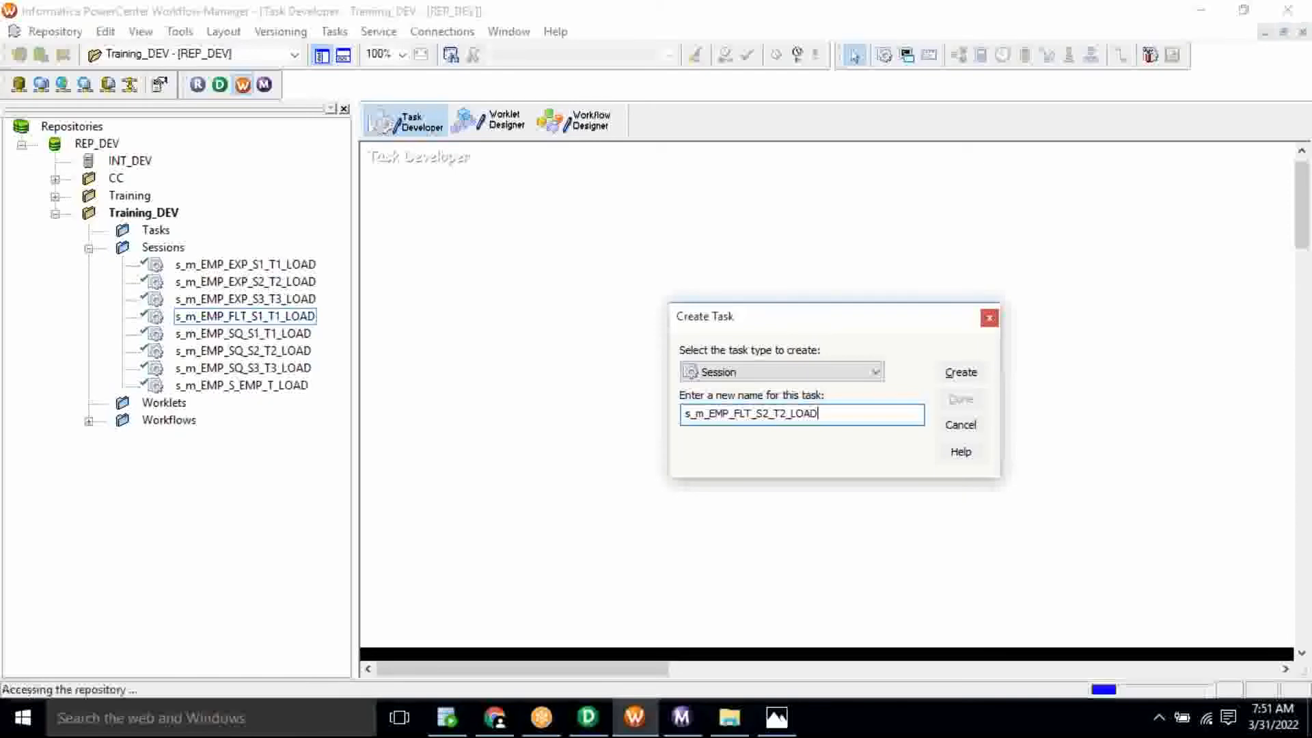
click(707, 384)
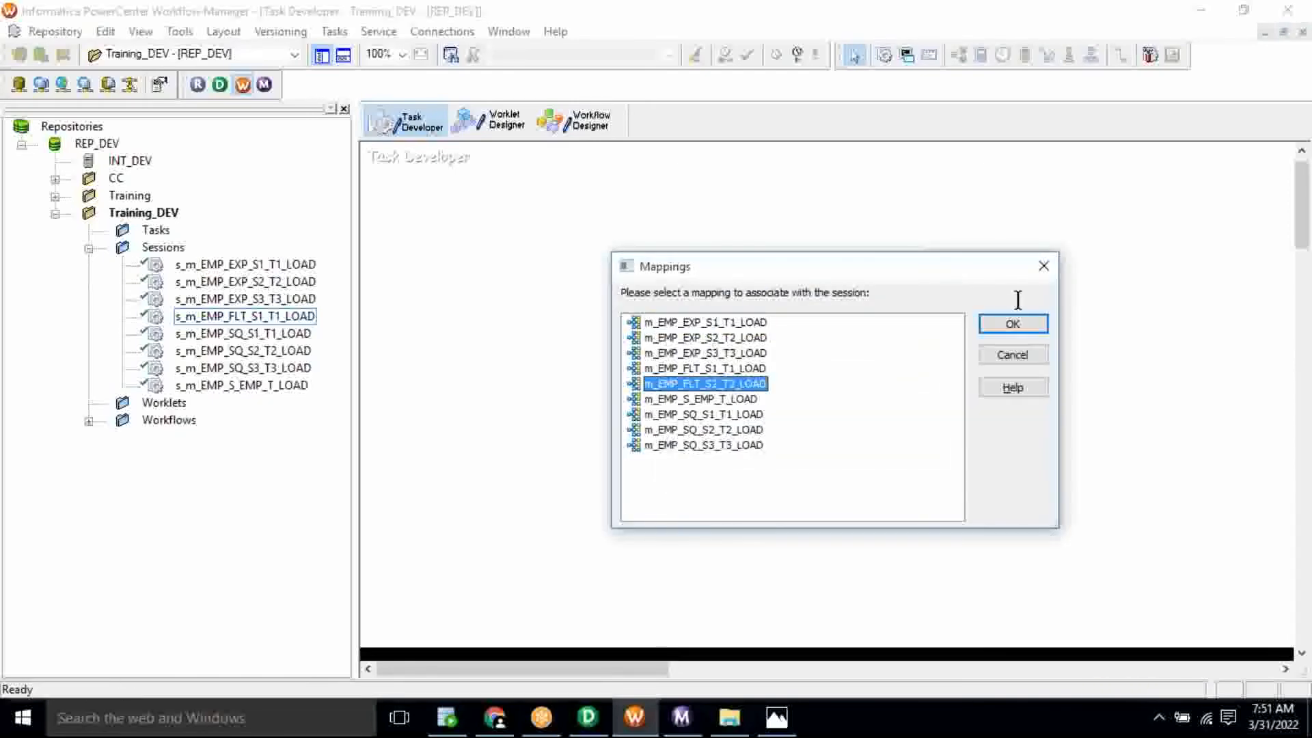
click(1010, 327)
click(961, 399)
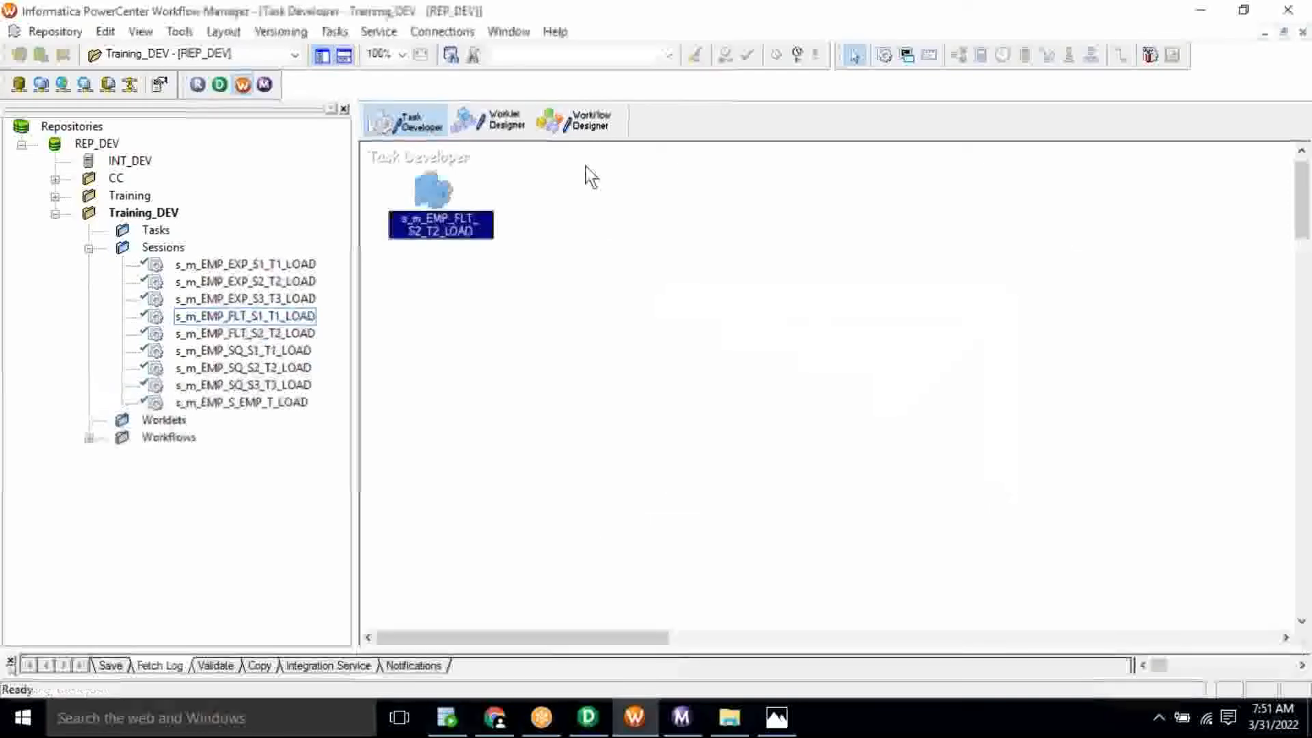
- Create a workflow named wf_m_EMP_FLT_S2_T2_LOAD in the Workflow Designer
click(589, 121)
click(342, 32)
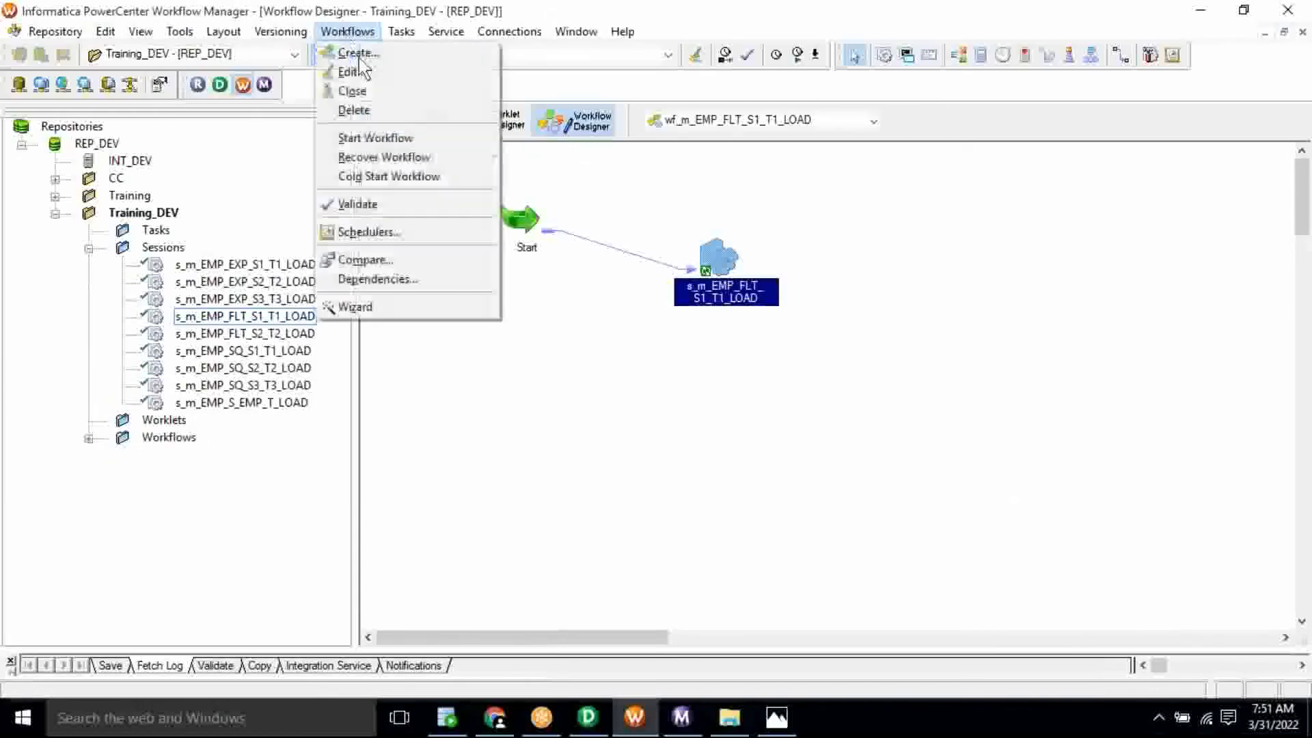
click(352, 50)
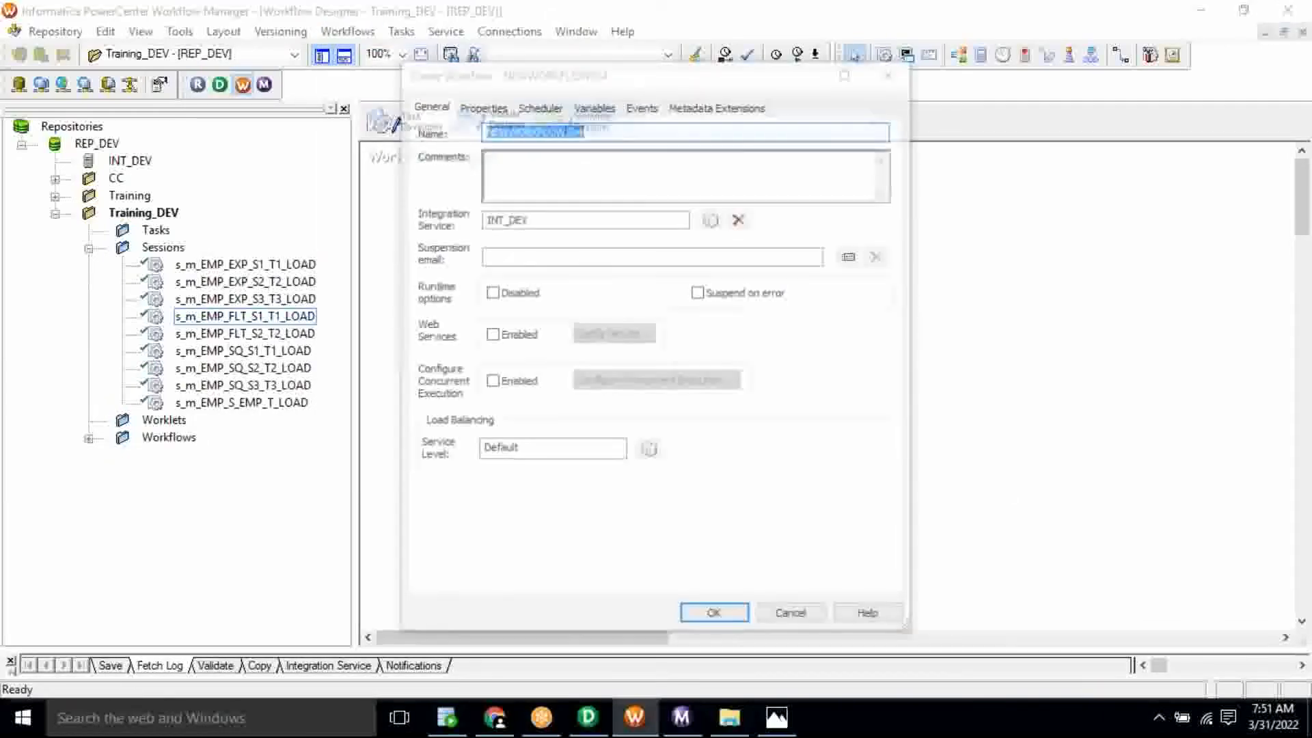
text(wf)
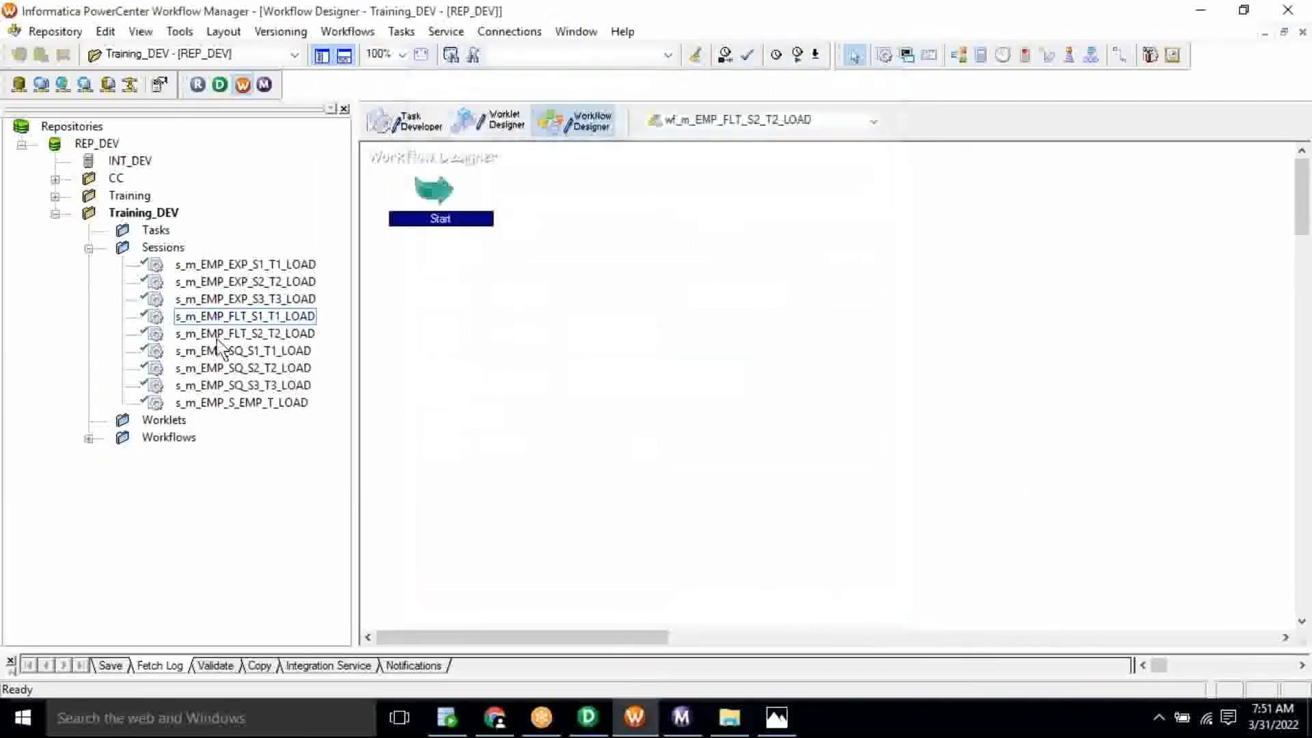
- Add session s_m_EMP_FLT_S2_T2_LOAD to the workflow and link the Start task to it
drag(226, 333, 561, 329)
click(401, 32)
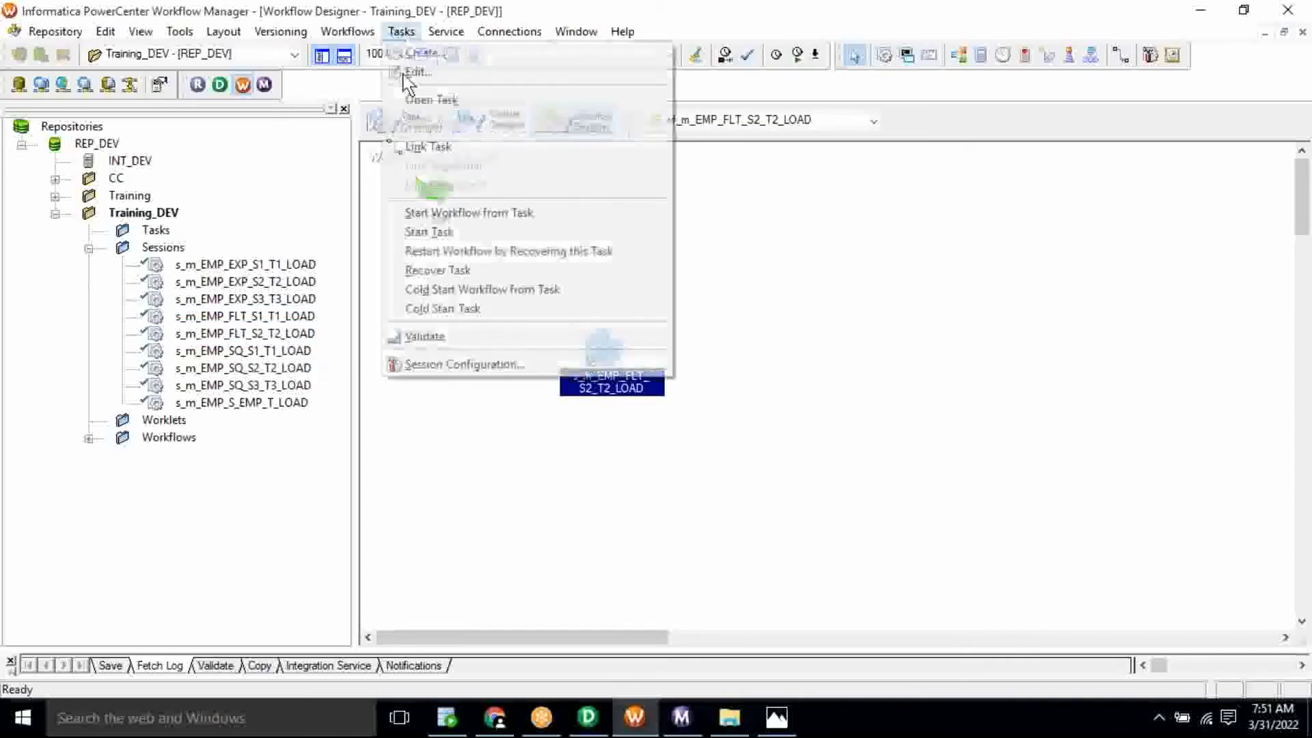
click(425, 148)
drag(435, 190, 587, 358)
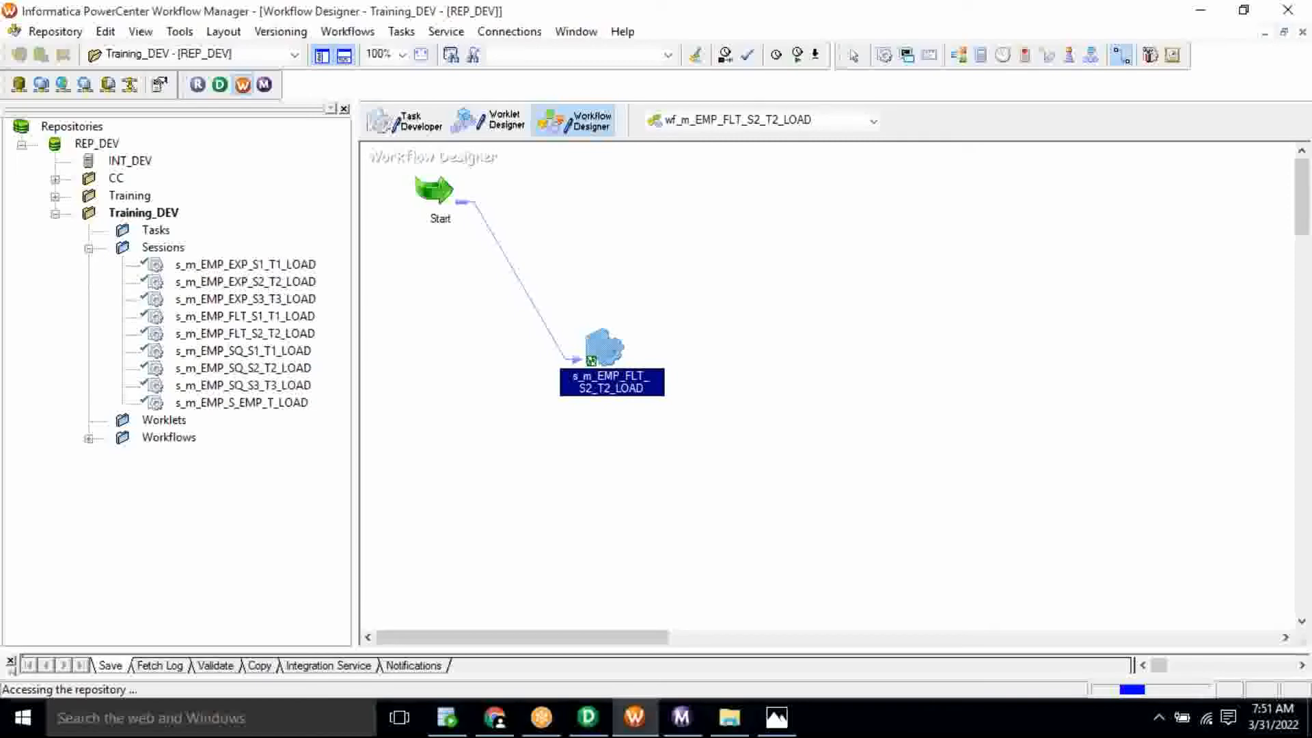
- Start workflow wf_m_EMP_FLT_S2_T2_LOAD and switch to Workflow Monitor
right_click(683, 319)
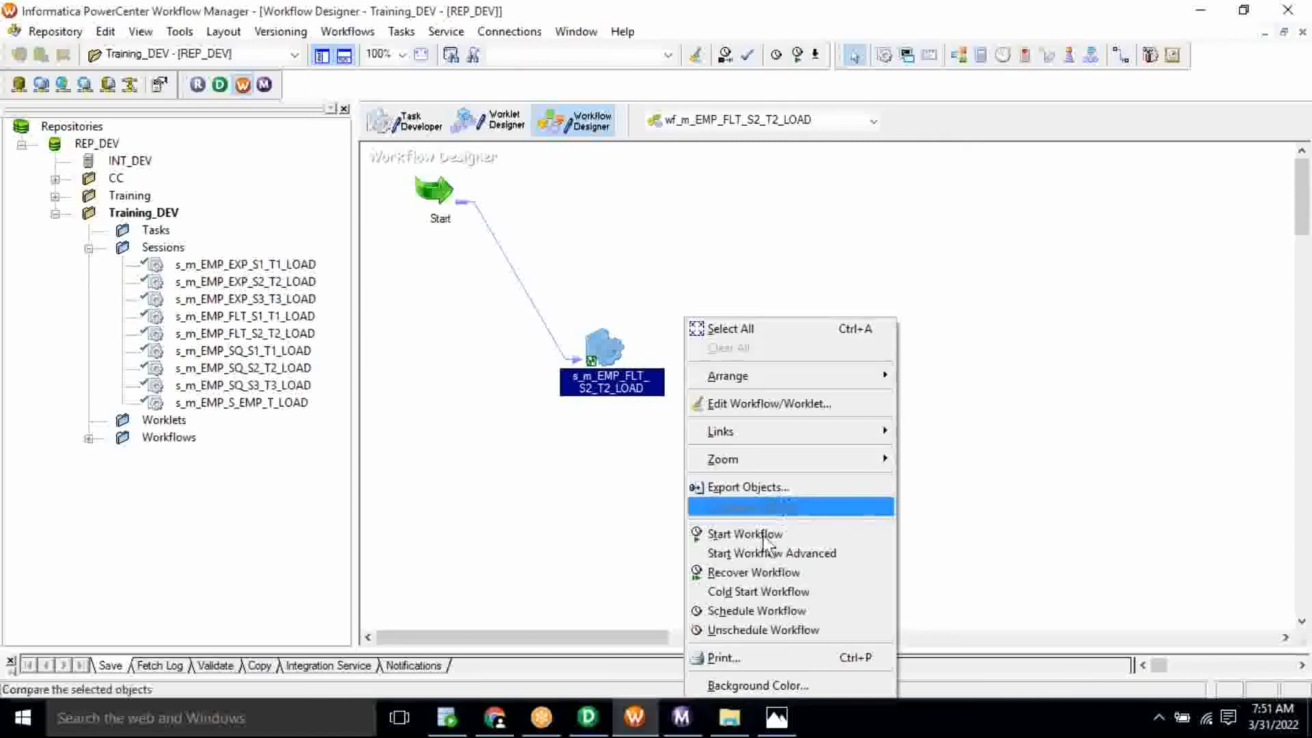
click(725, 533)
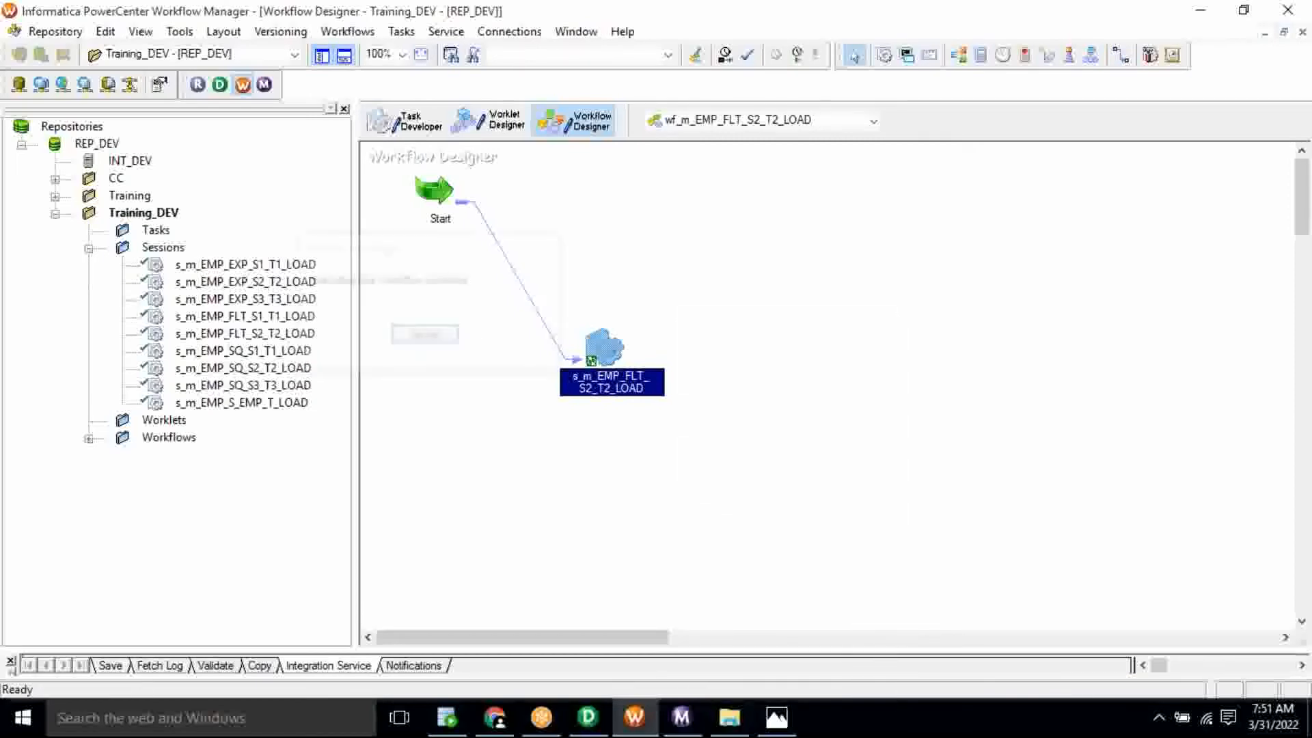
click(695, 730)
- Examine the source and target statistics of session s_m_EMP_FLT_S2_T2_LOAD for SQ_EMP_FLT_S2, EMP_FLT_T2_1 and EMP_FLT_T2_2
click(395, 248)
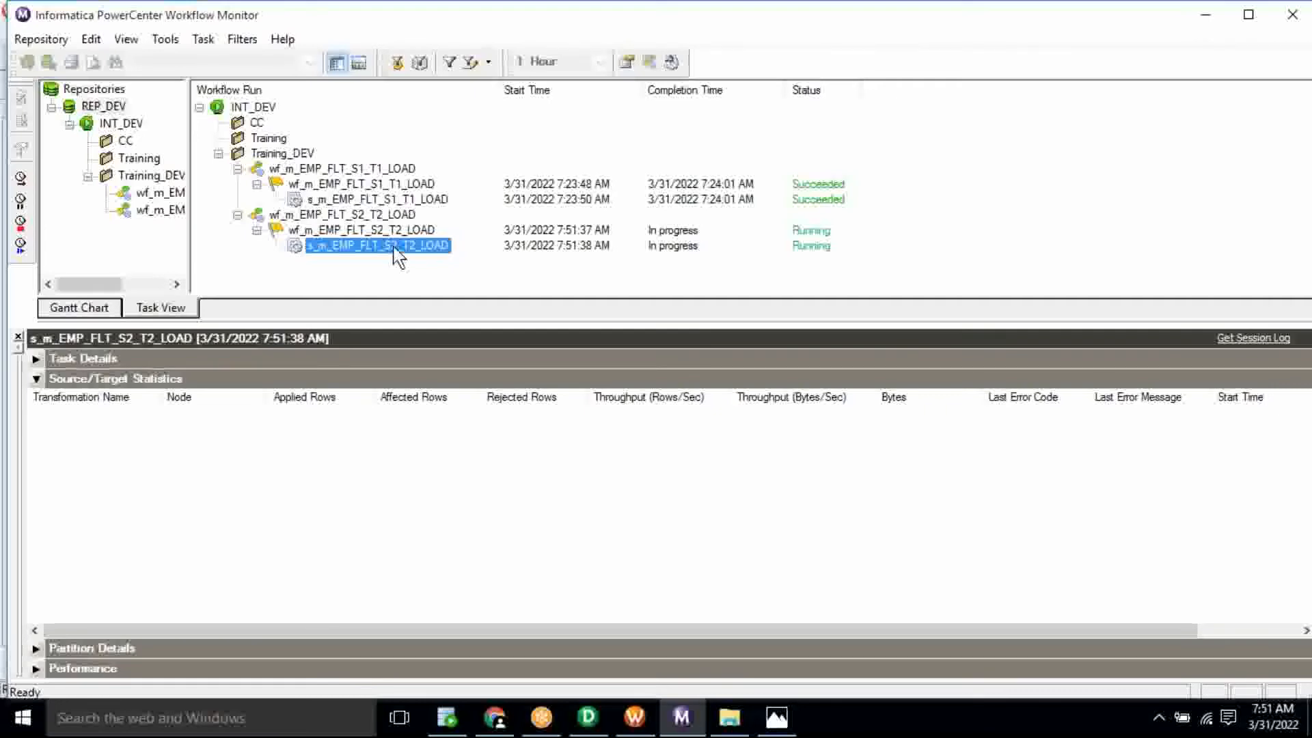
click(297, 447)
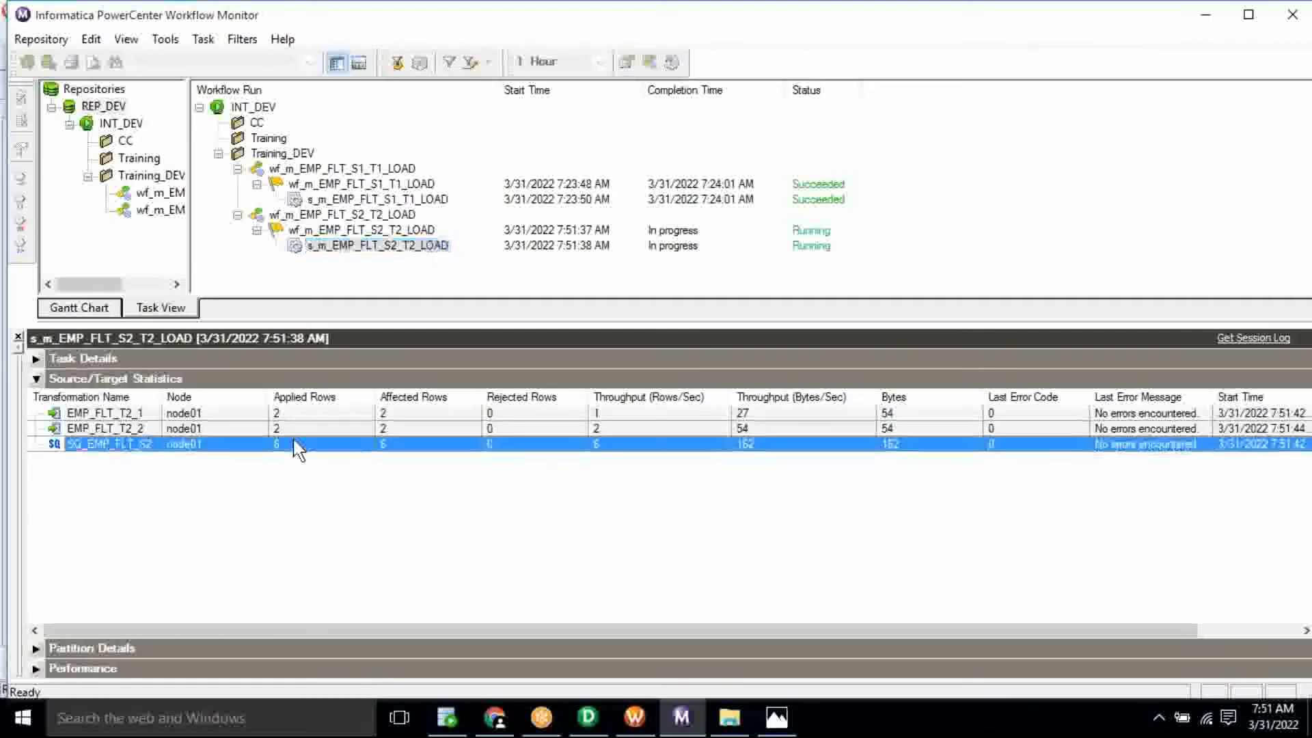
click(288, 413)
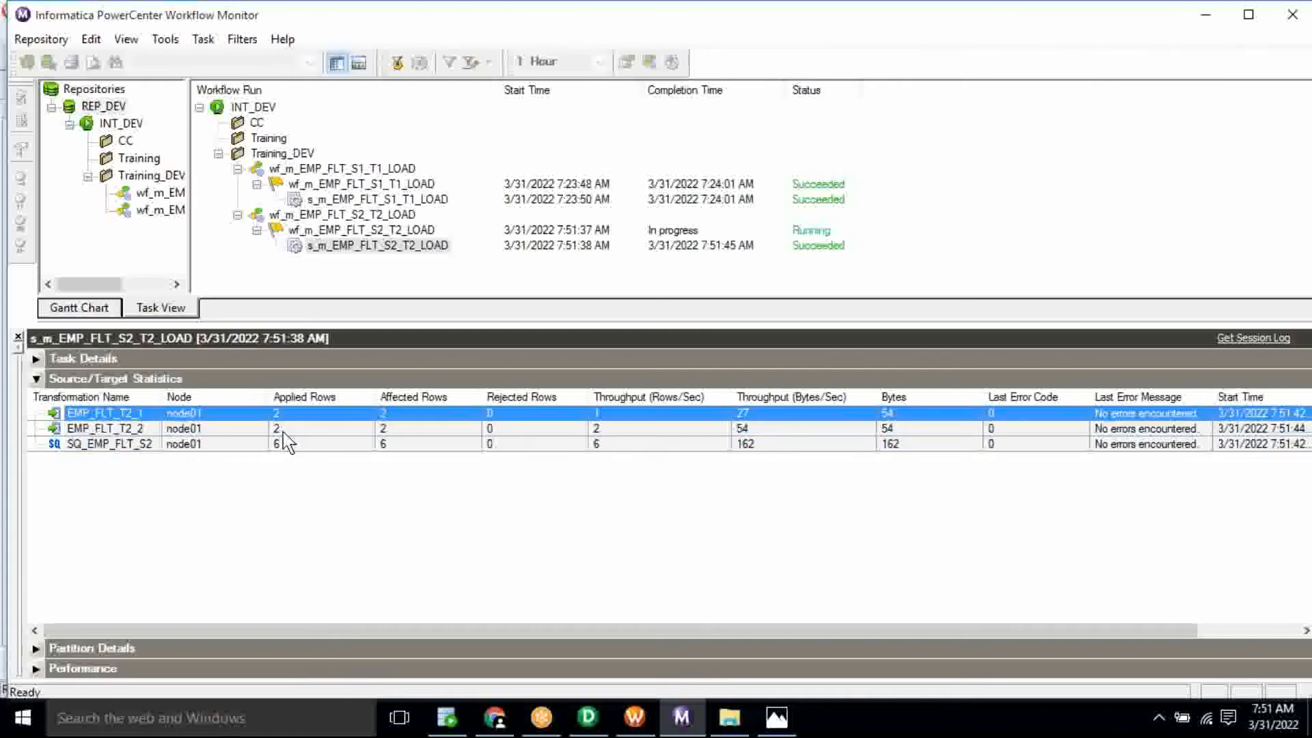
click(284, 431)
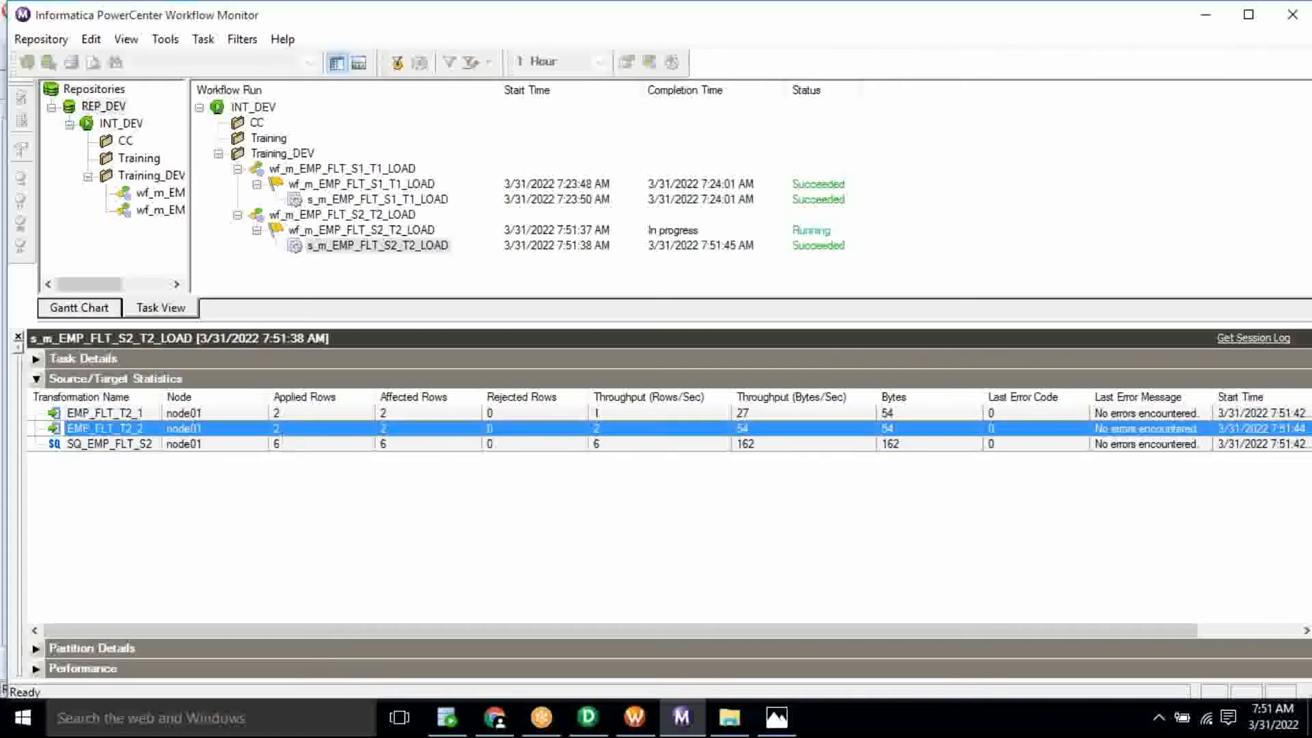
- Switch to Oracle SQL Developer and query the EMP_FLT_T2_1 and EMP_FLT_T2_2 tables to check the loaded rows
click(463, 731)
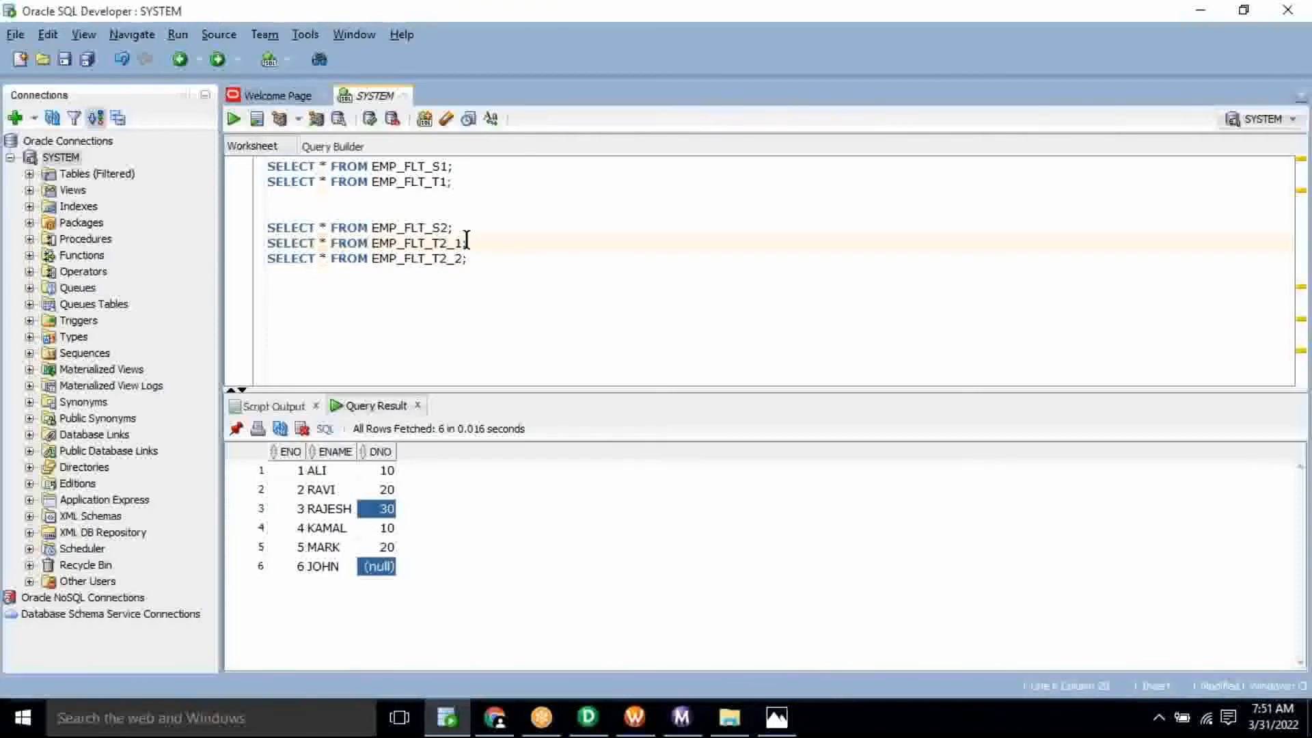
triple_click(467, 243)
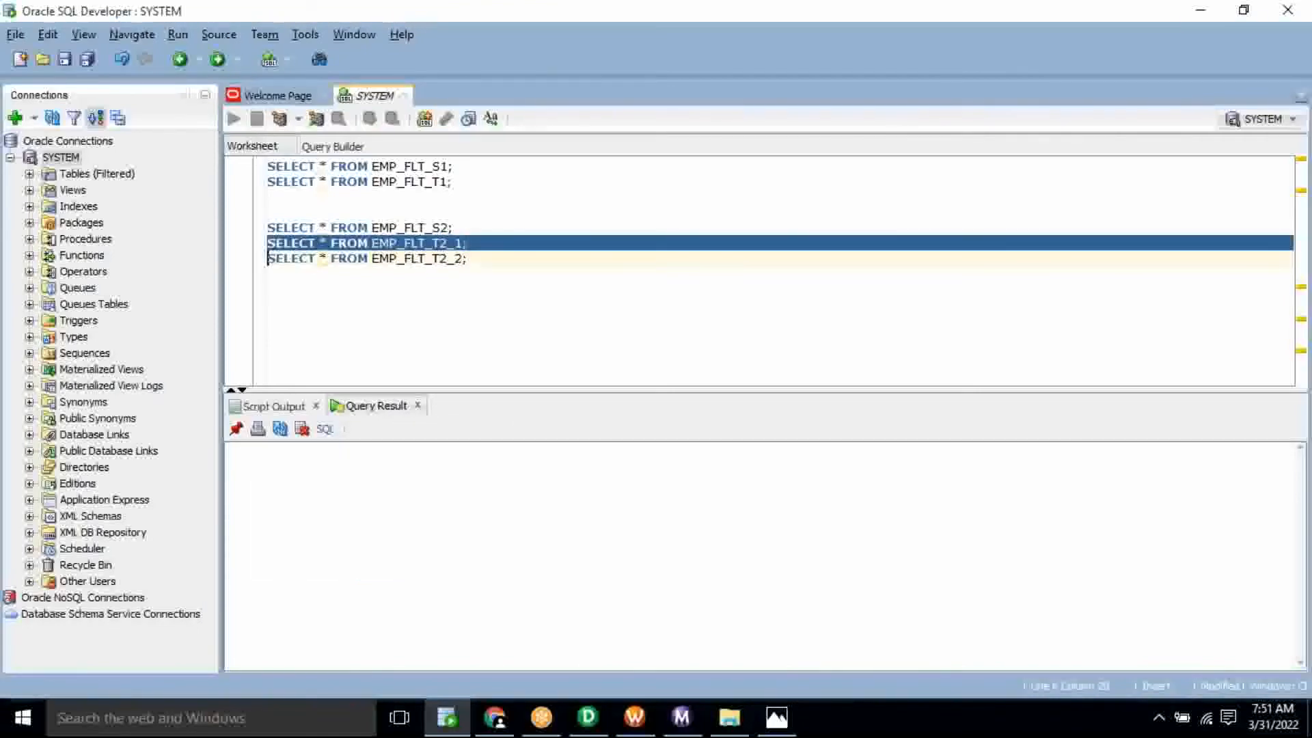
click(471, 261)
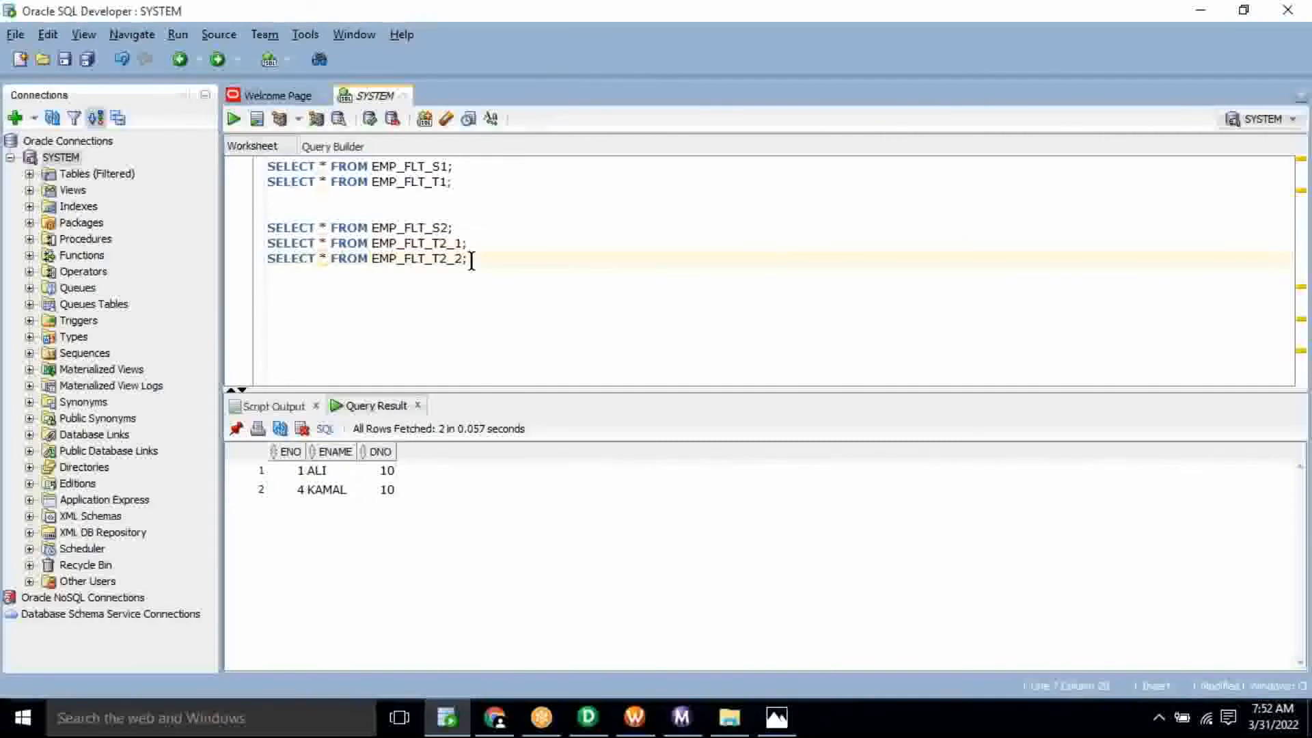
triple_click(471, 261)
key(ctrl+Return)
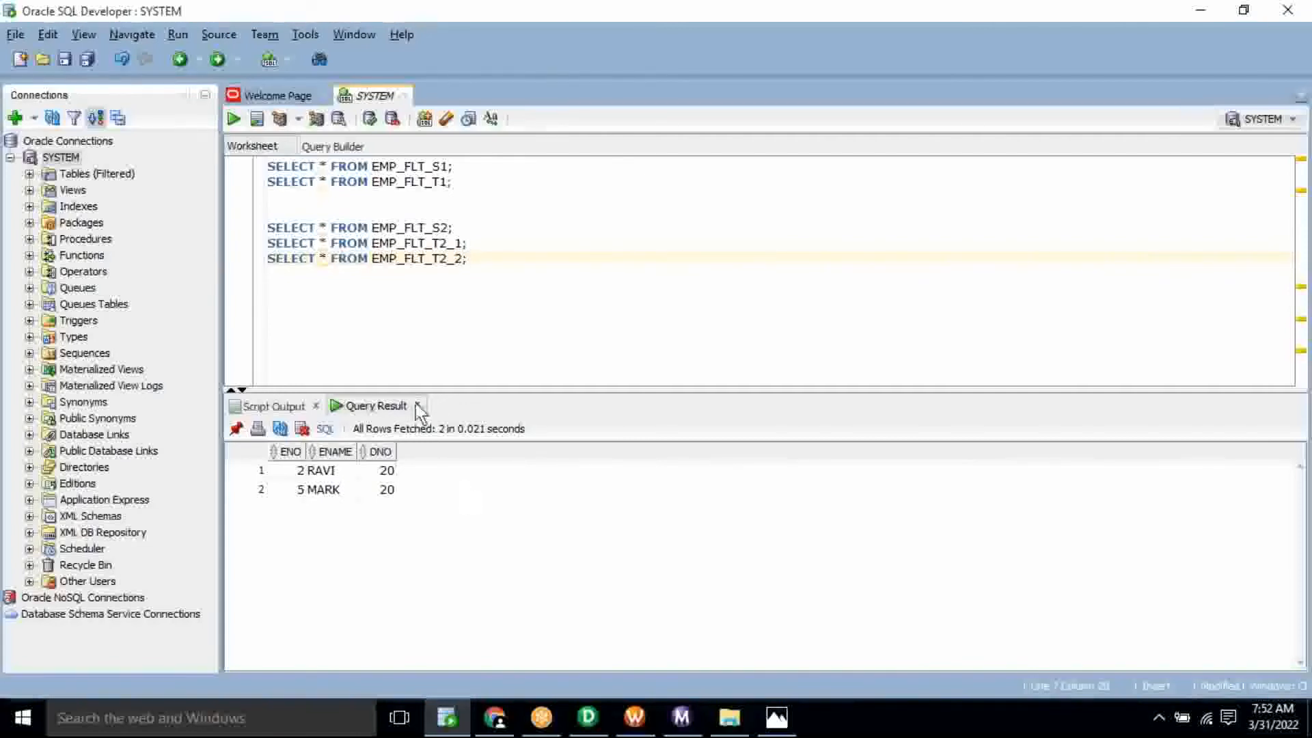
- Add the query SELECT * FROM EMP_RTR_S1; below the existing statements in the worksheet and run it
triple_click(349, 228)
key(ctrl+c)
click(480, 276)
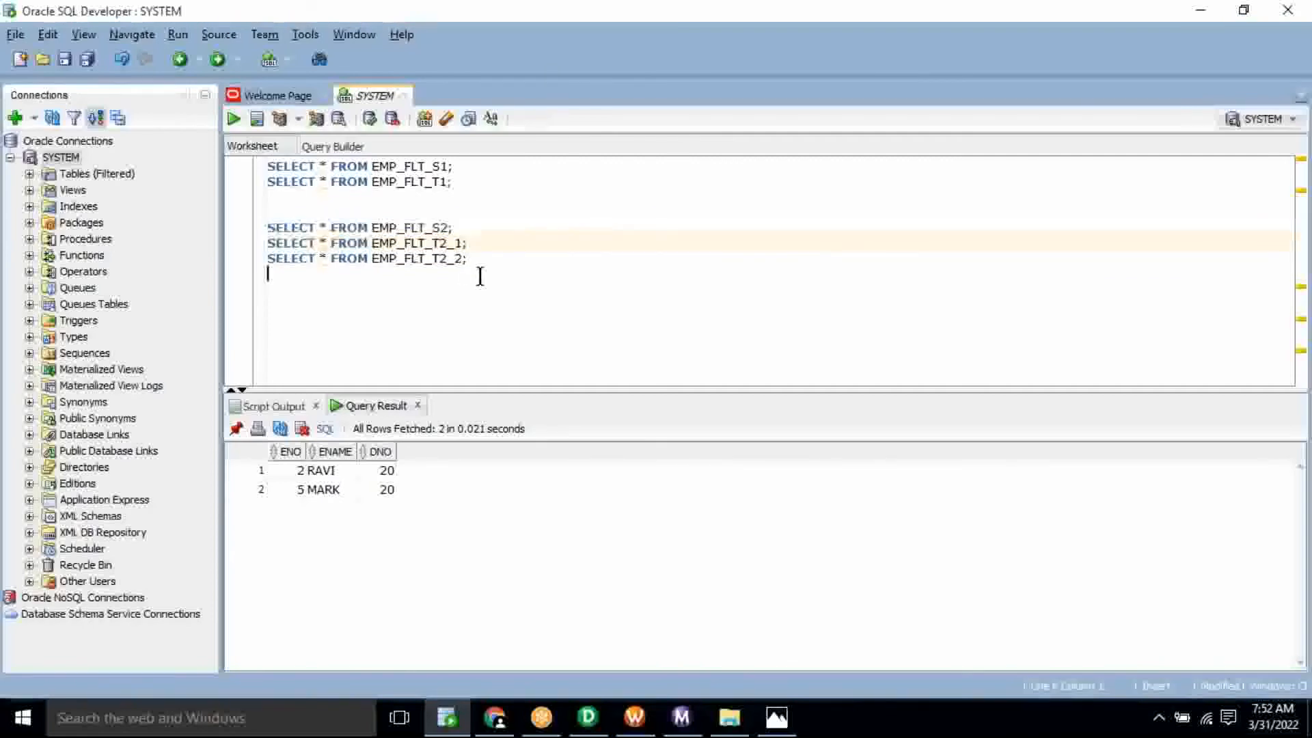
key(Return)
key(ctrl+v)
key(BackSpace)
key(BackSpace)
key(BackSpace)
key(BackSpace)
key(BackSpace)
key(BackSpace)
key(BackSpace)
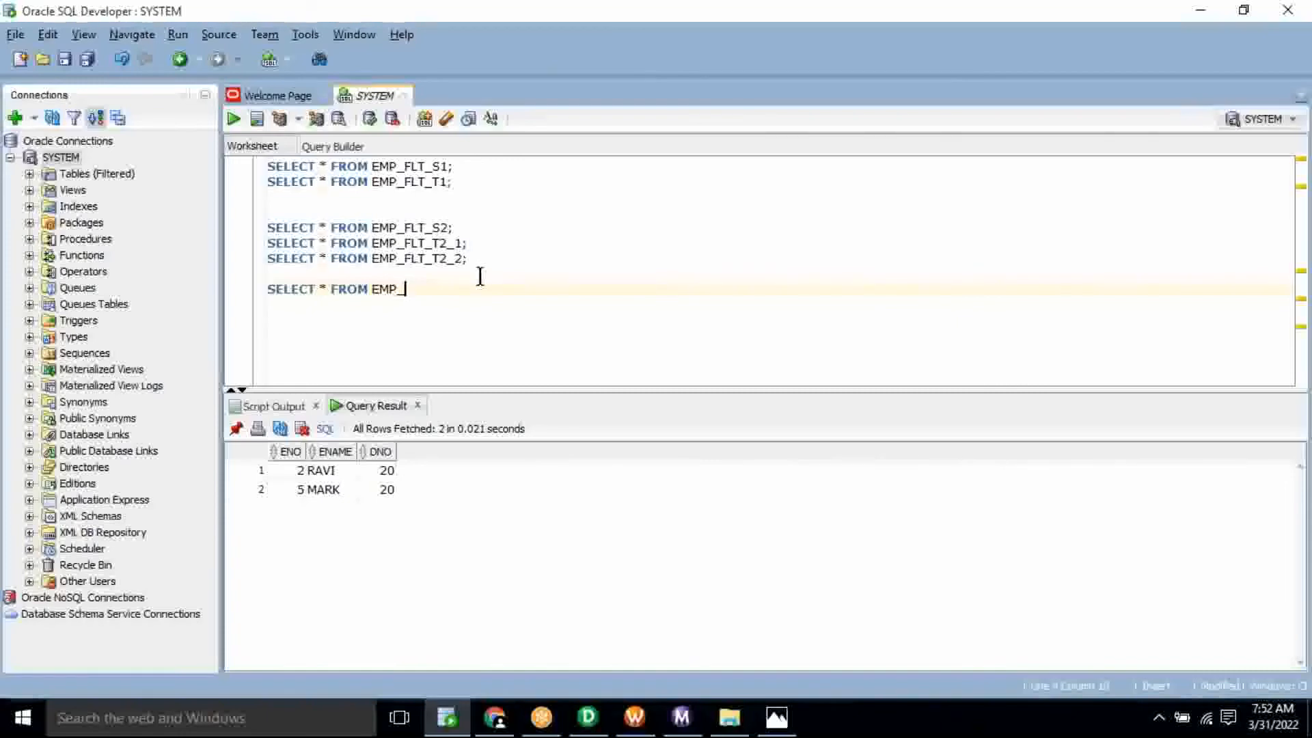
text(RTR_S1;)
key(ctrl+Return)
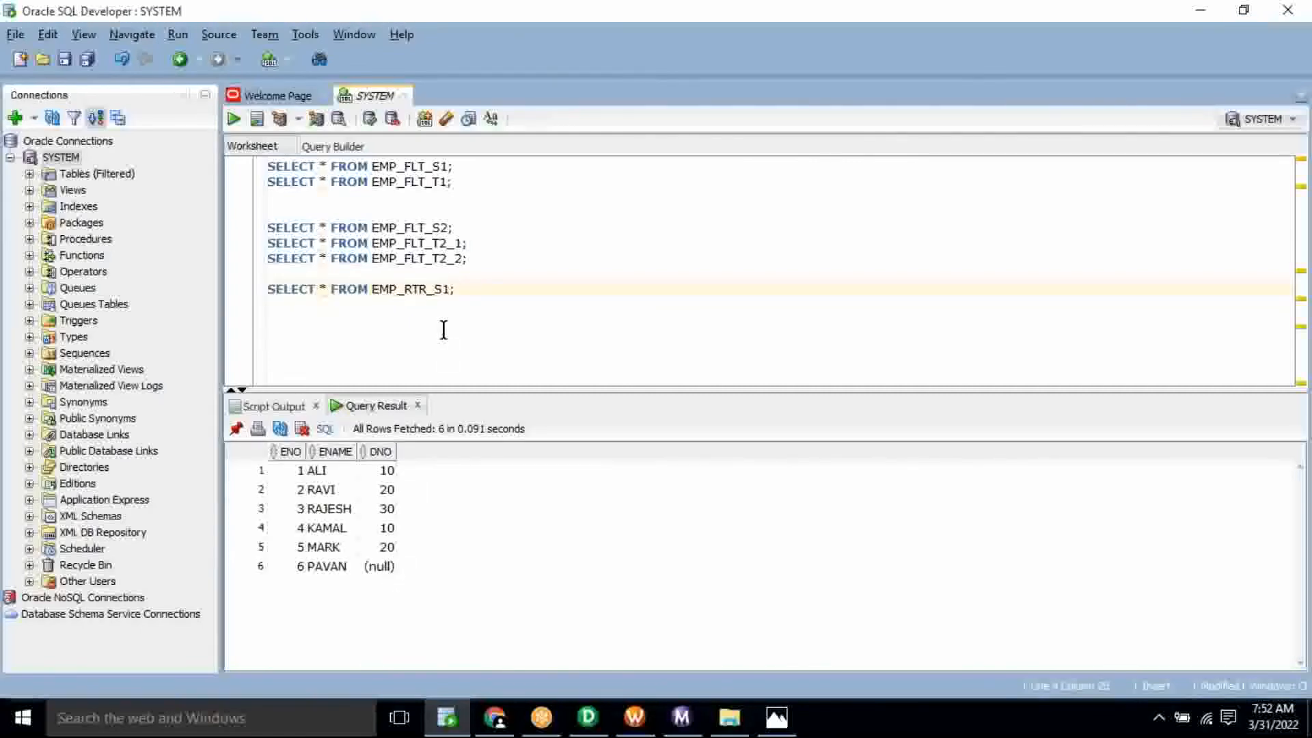
- Add the query SELECT * FROM EMP_RTR_T1_1; beneath the EMP_RTR_S1 query and run it
triple_click(414, 301)
key(ctrl+c)
click(516, 299)
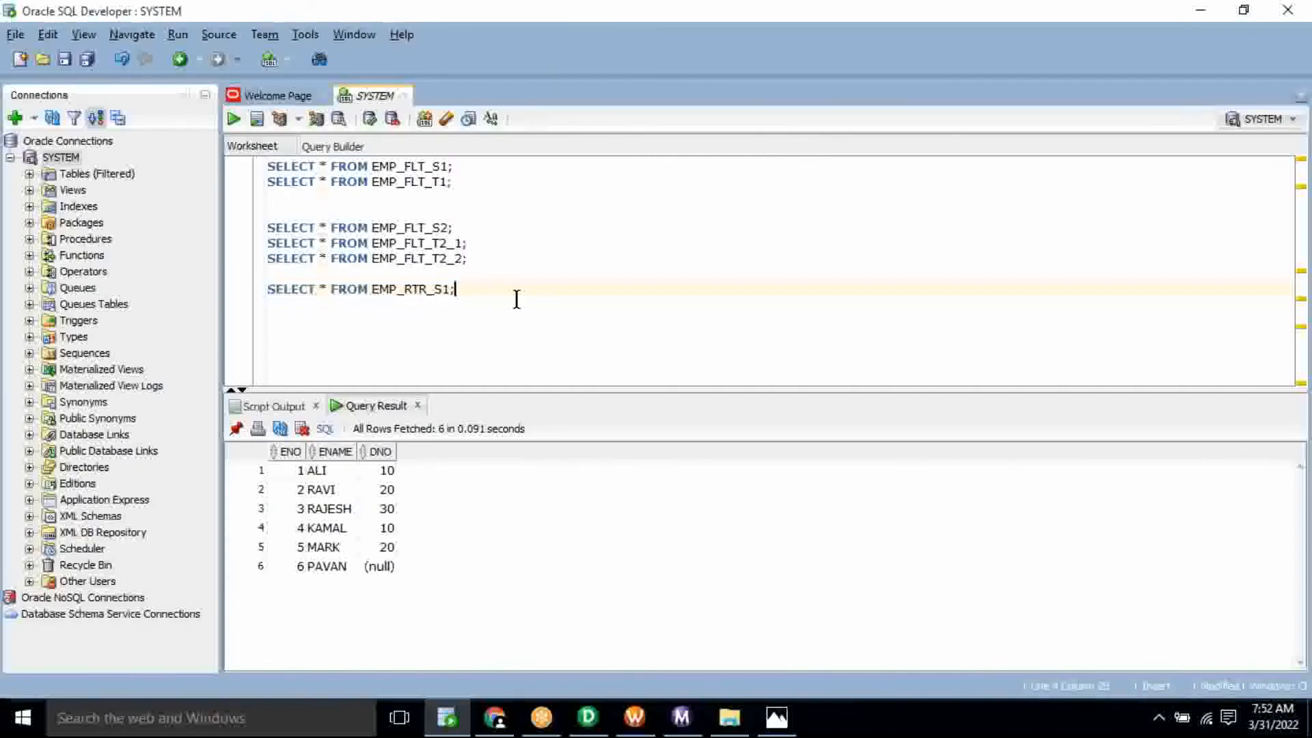
key(Return)
key(ctrl+v)
key(BackSpace)
key(BackSpace)
key(BackSpace)
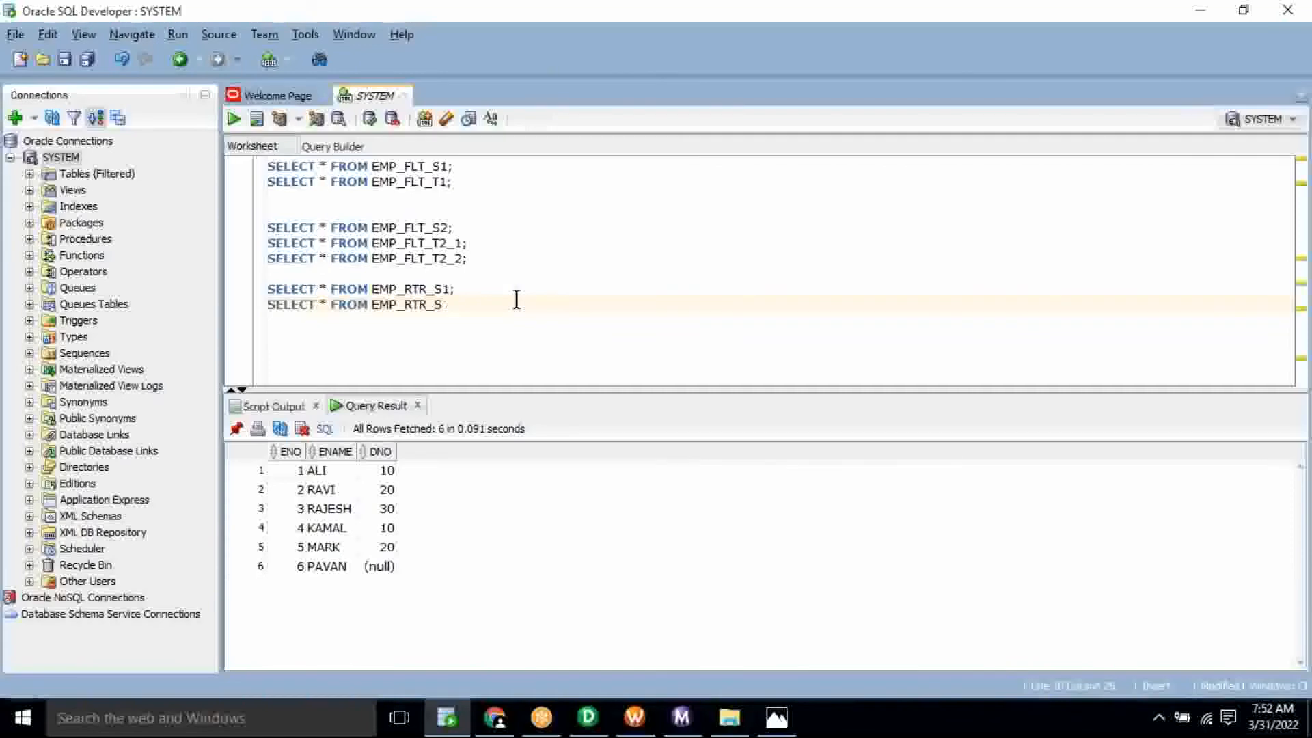
text(T1_1;)
double_click(431, 306)
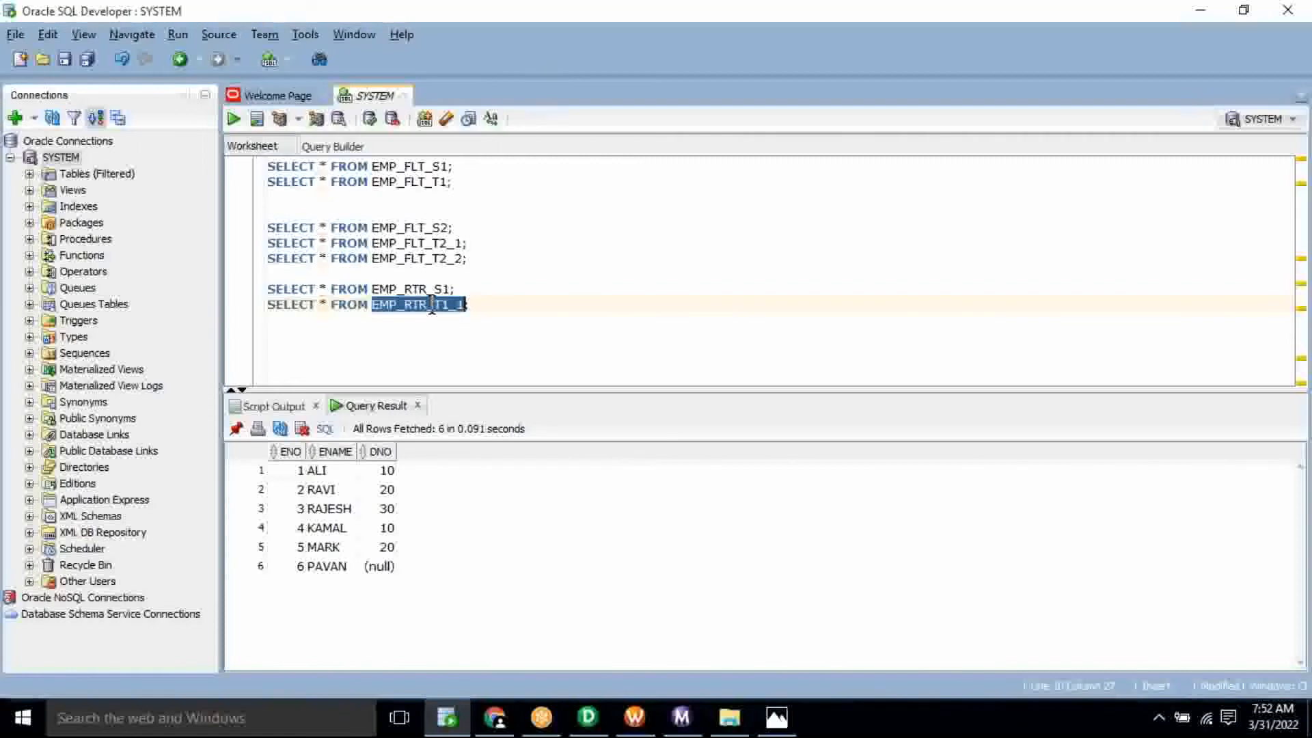
triple_click(432, 306)
key(ctrl+c)
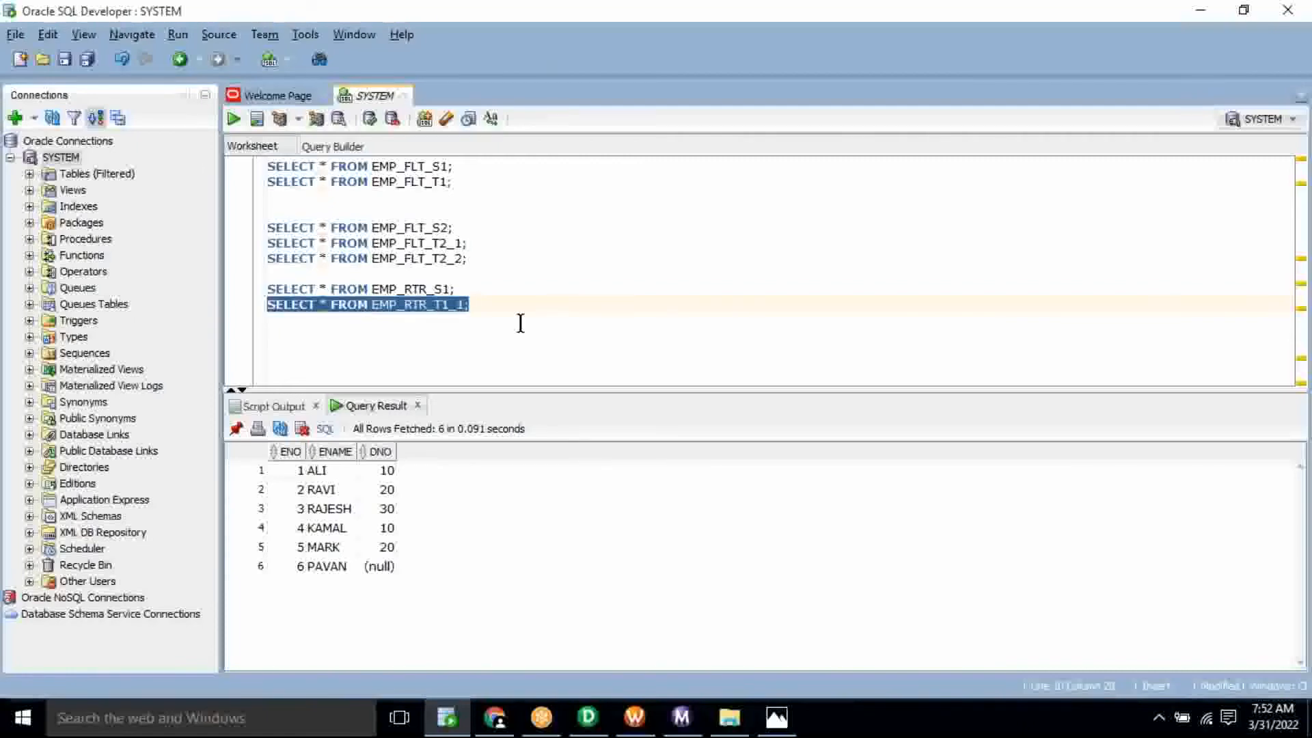
key(ctrl+Return)
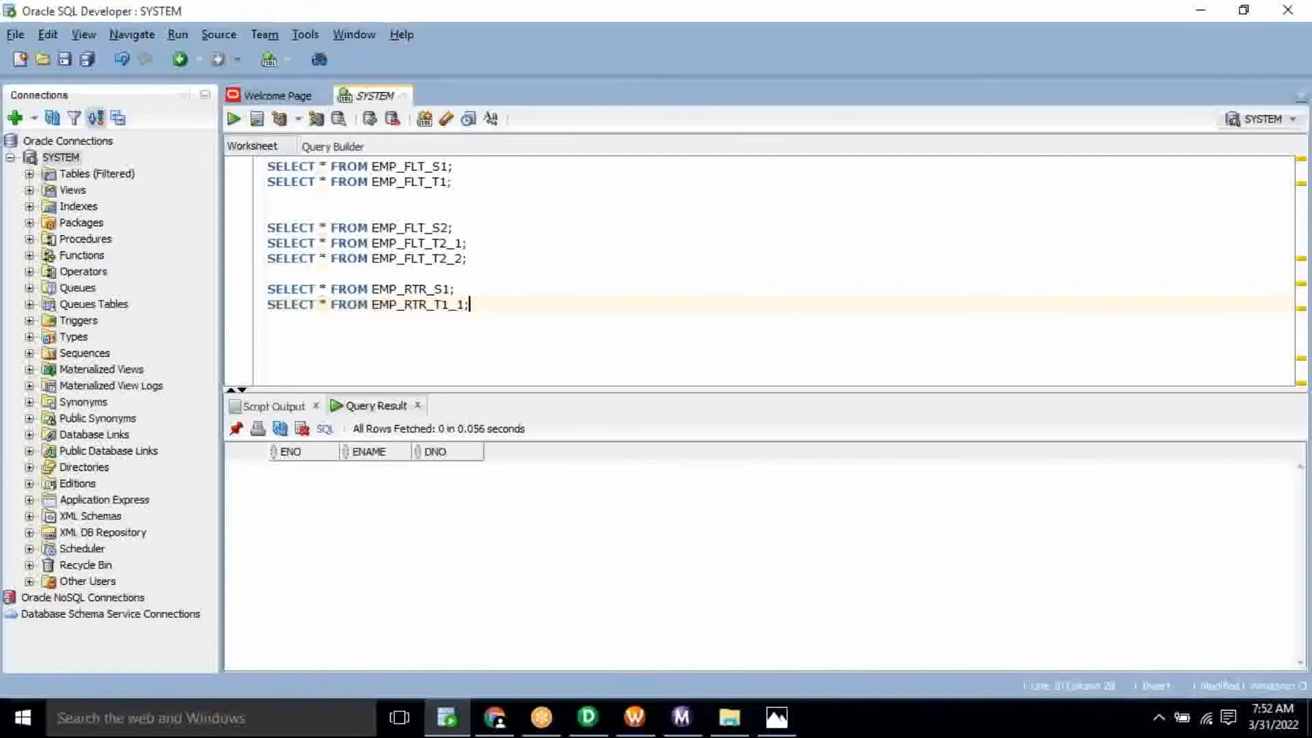
- Add the query SELECT * FROM EMP_RTR_T1_2; on the next worksheet line and run it
key(Return)
key(ctrl+v)
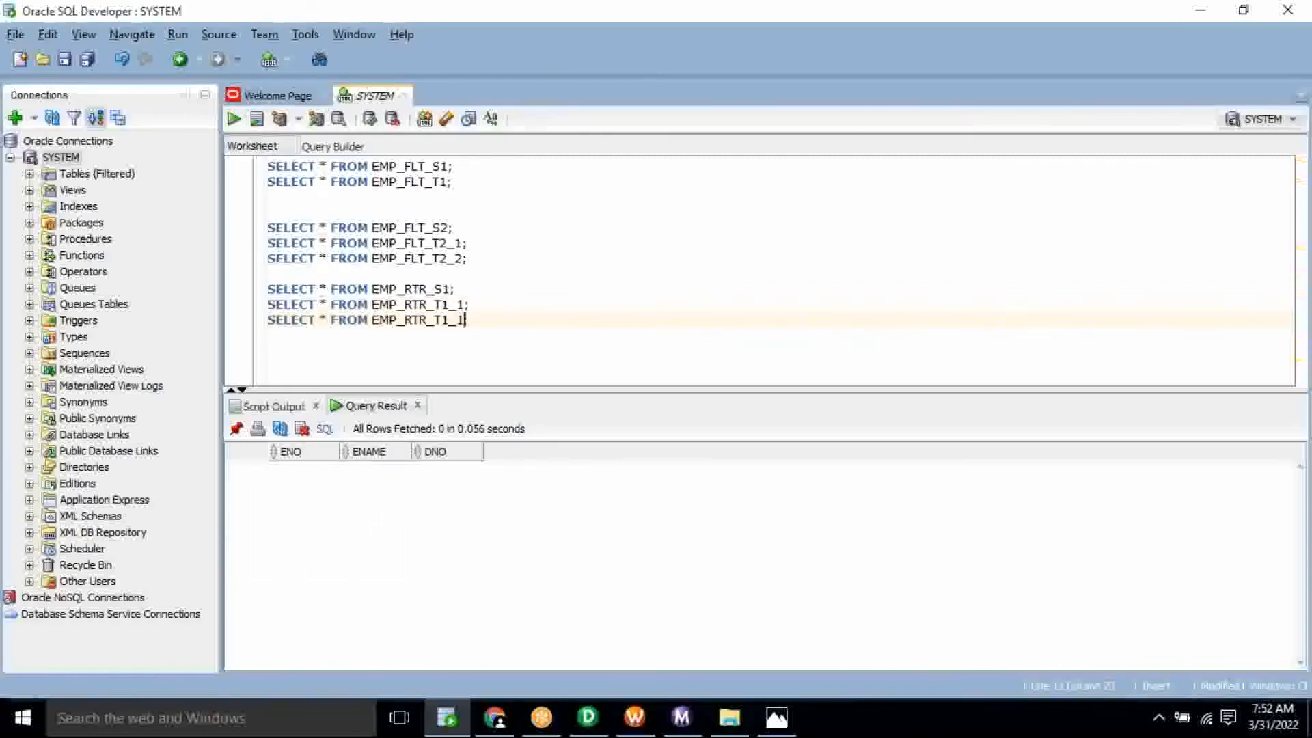
key(BackSpace)
text(2;)
key(ctrl+Return)
- Add the query SELECT * FROM EMP_RTR_LOG; as the last worksheet line and run it
key(shift+Home)
key(ctrl+c)
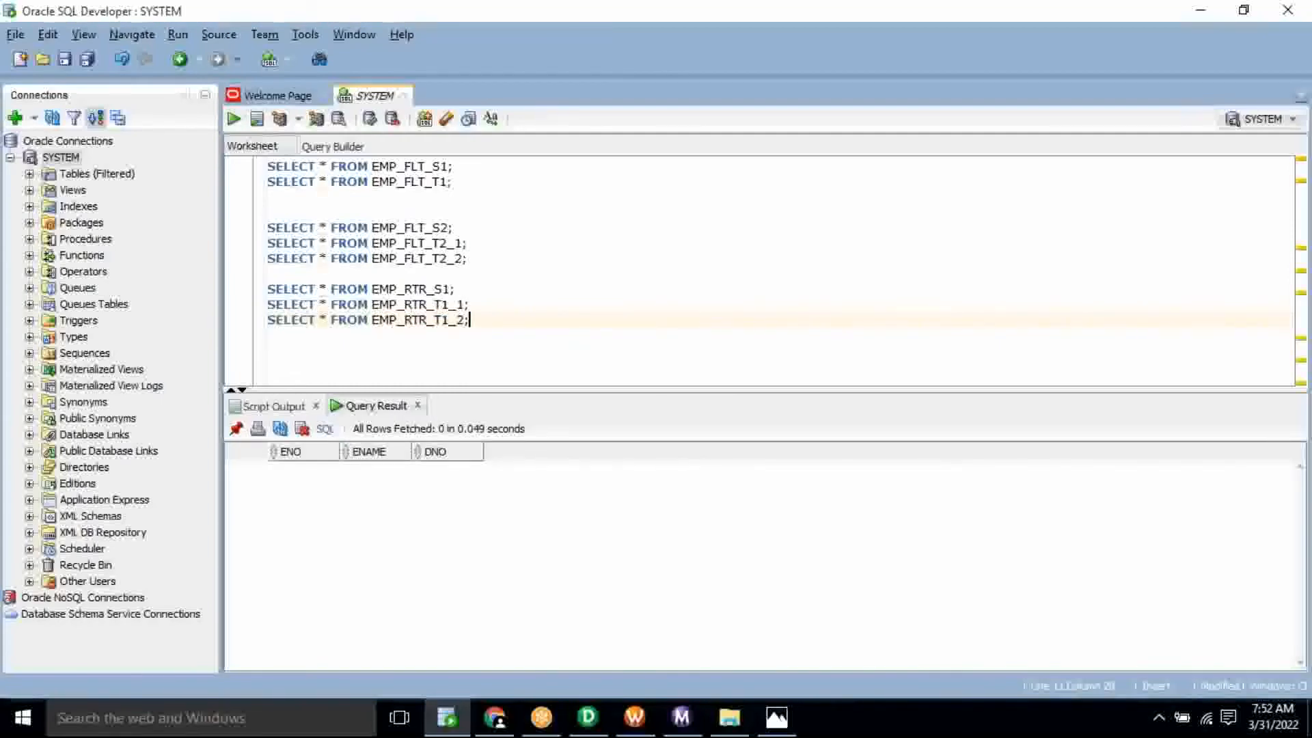
key(Return)
key(ctrl+v)
key(BackSpace)
key(BackSpace)
text(1)
key(BackSpace)
key(BackSpace)
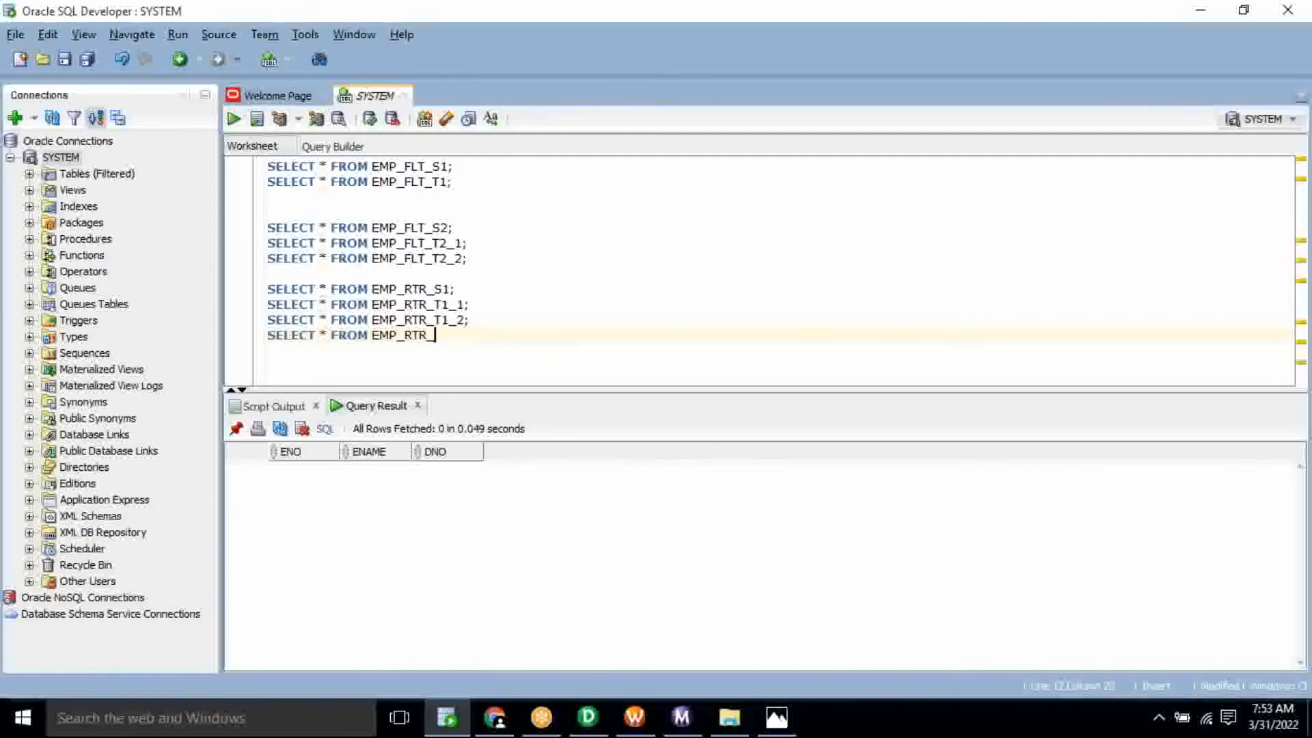
text(LOG;)
key(ctrl+Return)
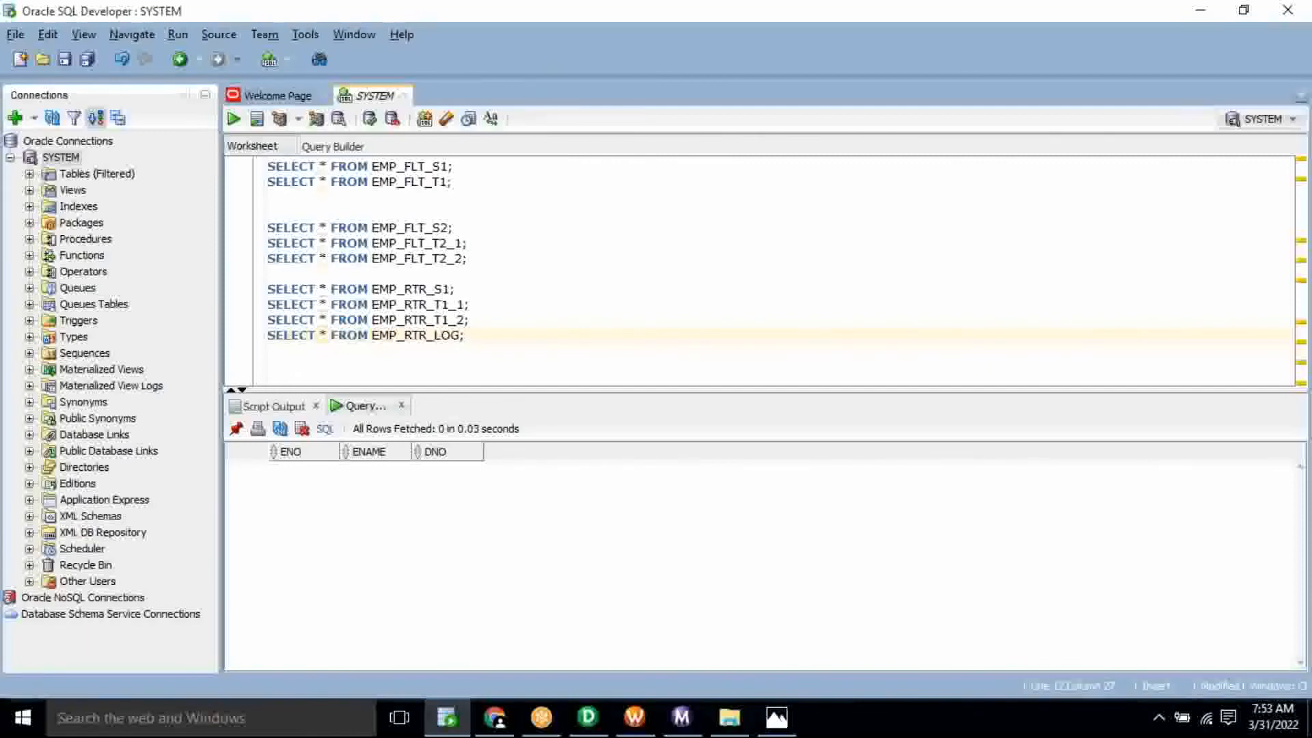
- Copy the table name EMP_RTR_S1 and clear the Source Analyzer workspace in PowerCenter Designer
double_click(428, 290)
key(ctrl+c)
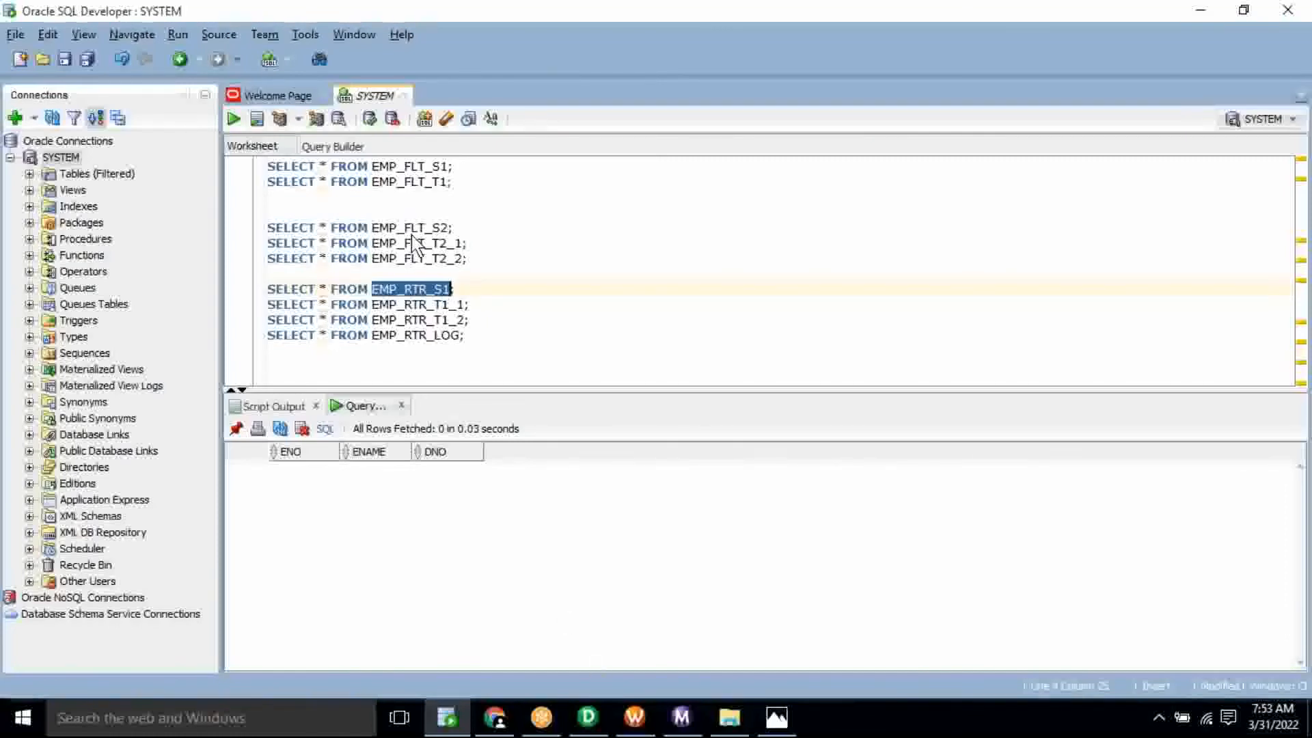
key(alt+Tab)
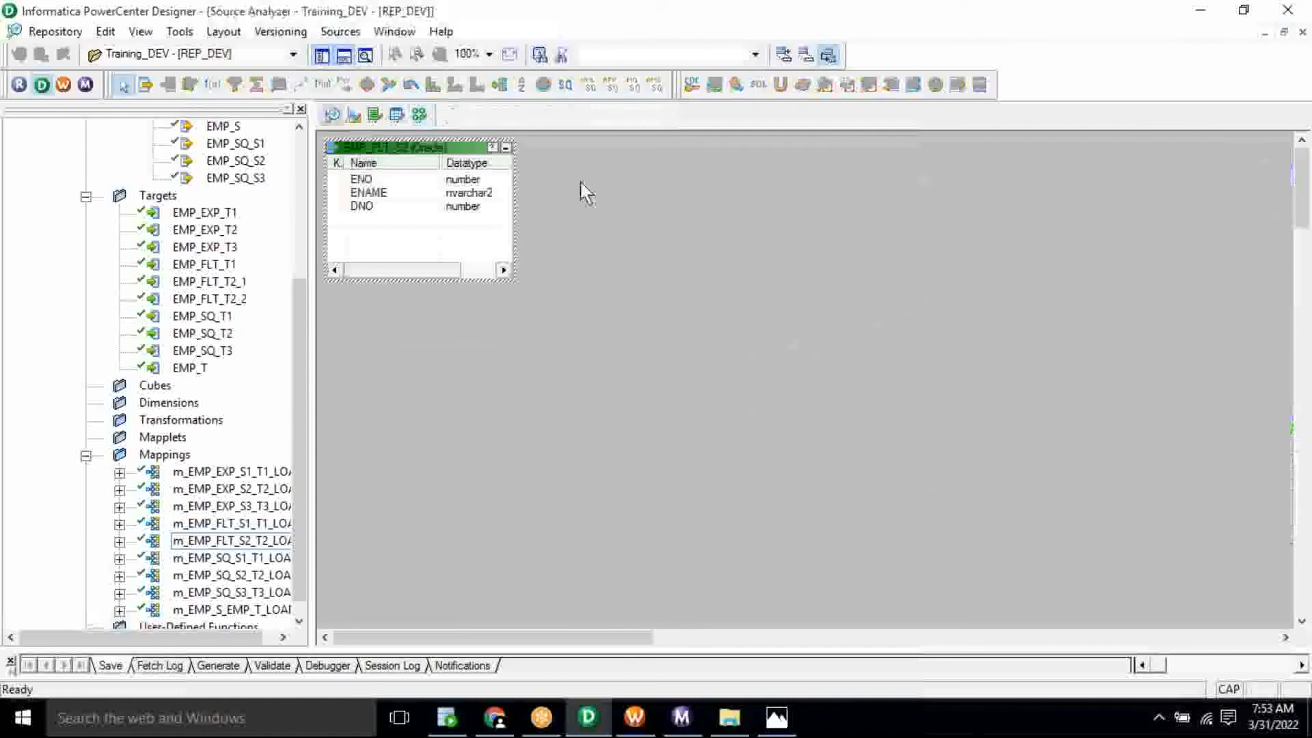
right_click(581, 184)
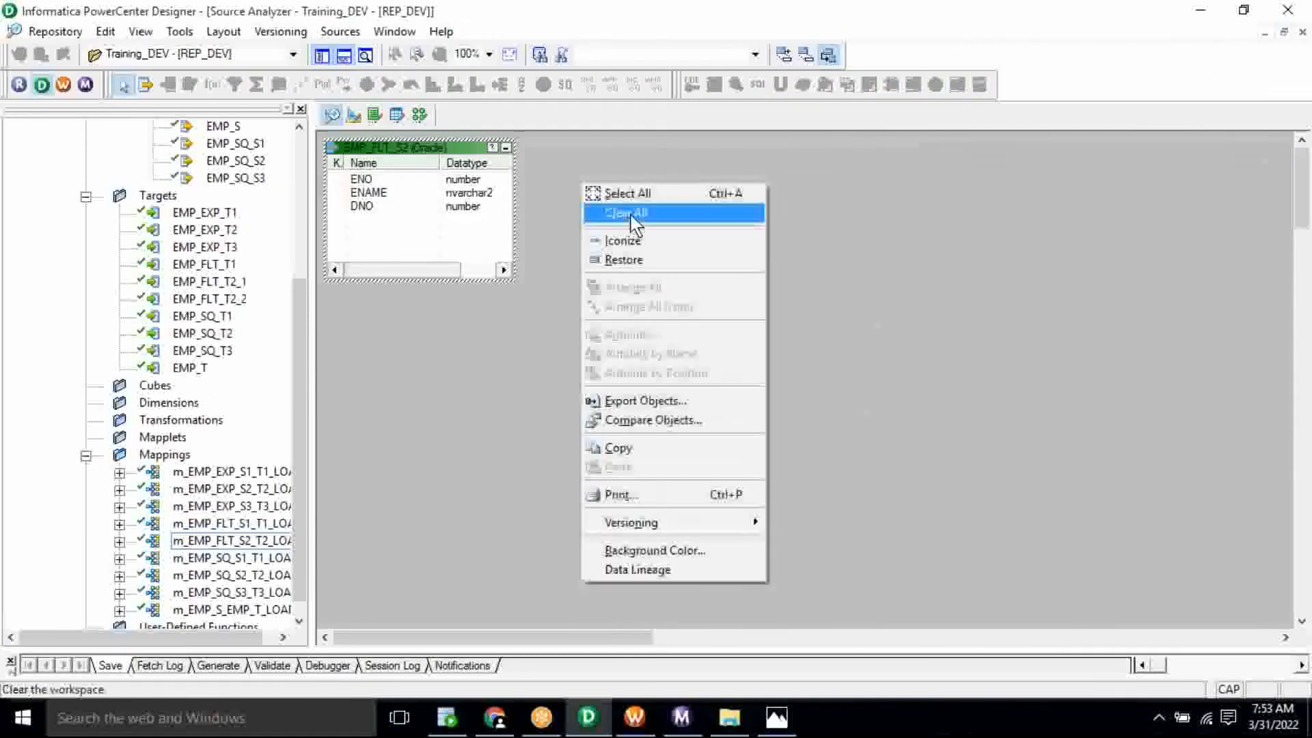
click(625, 215)
- Import the EMP_RTR_S1 table as a source from the Training_DEV ODBC data source, filtering the tables by the copied name
click(340, 31)
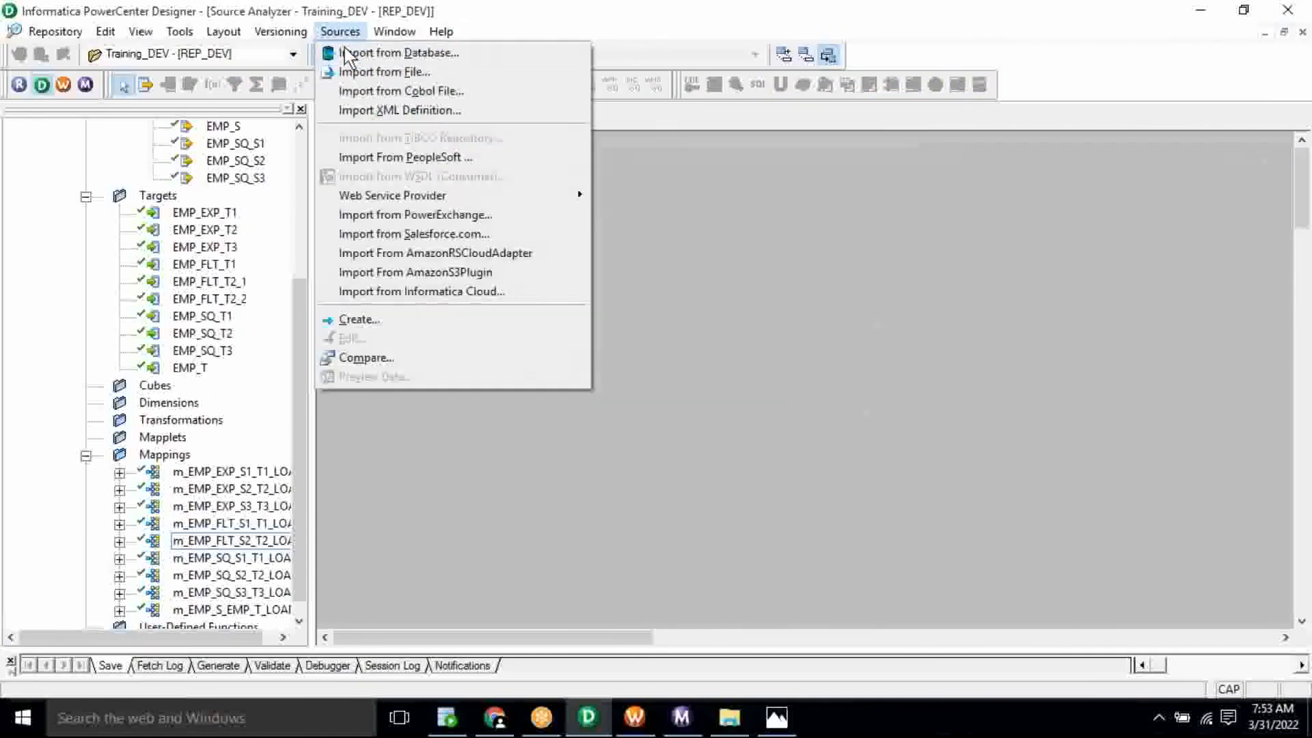
click(343, 54)
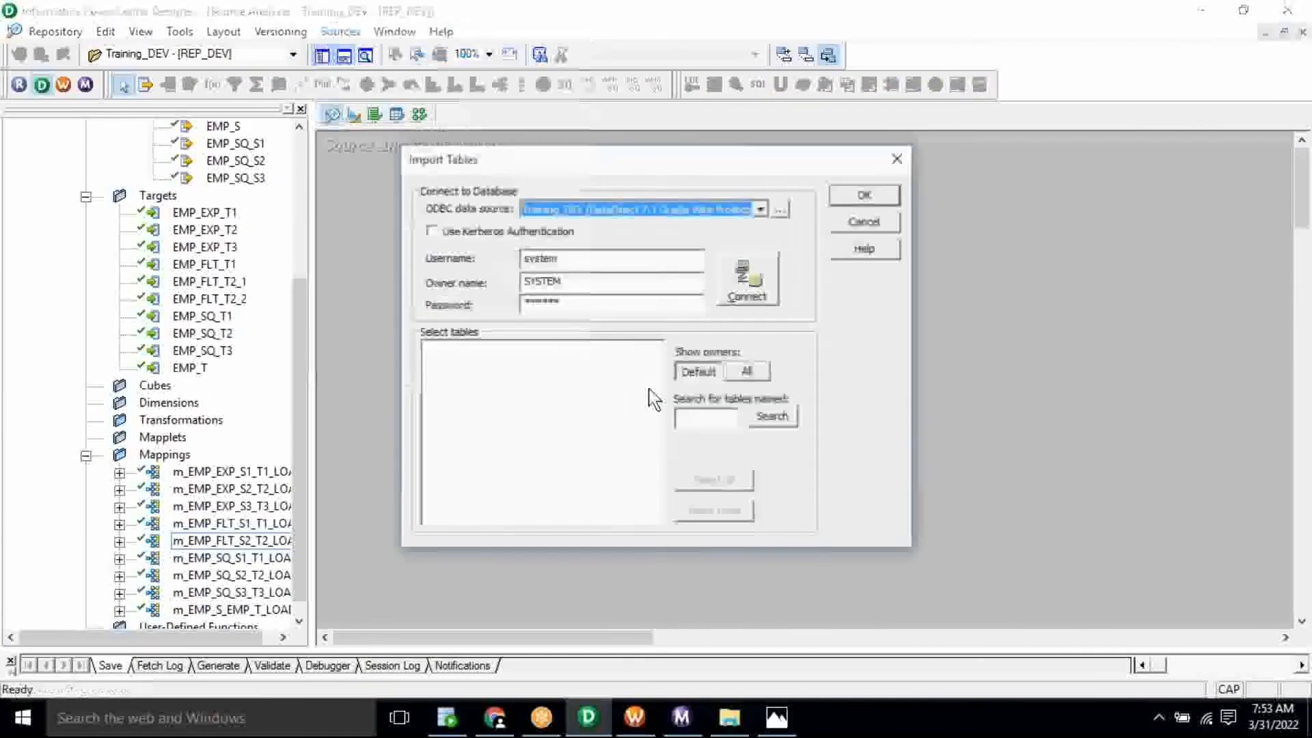
click(718, 419)
key(ctrl+v)
click(746, 287)
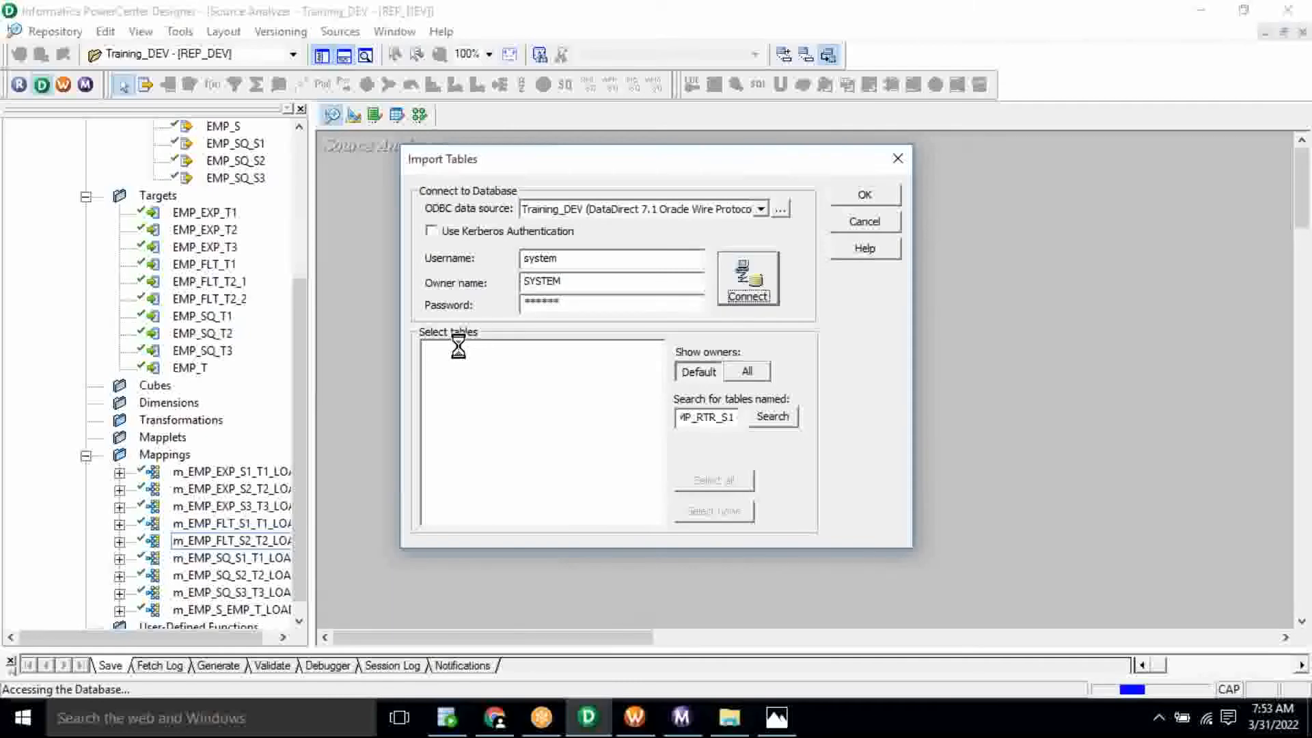
click(428, 348)
click(446, 363)
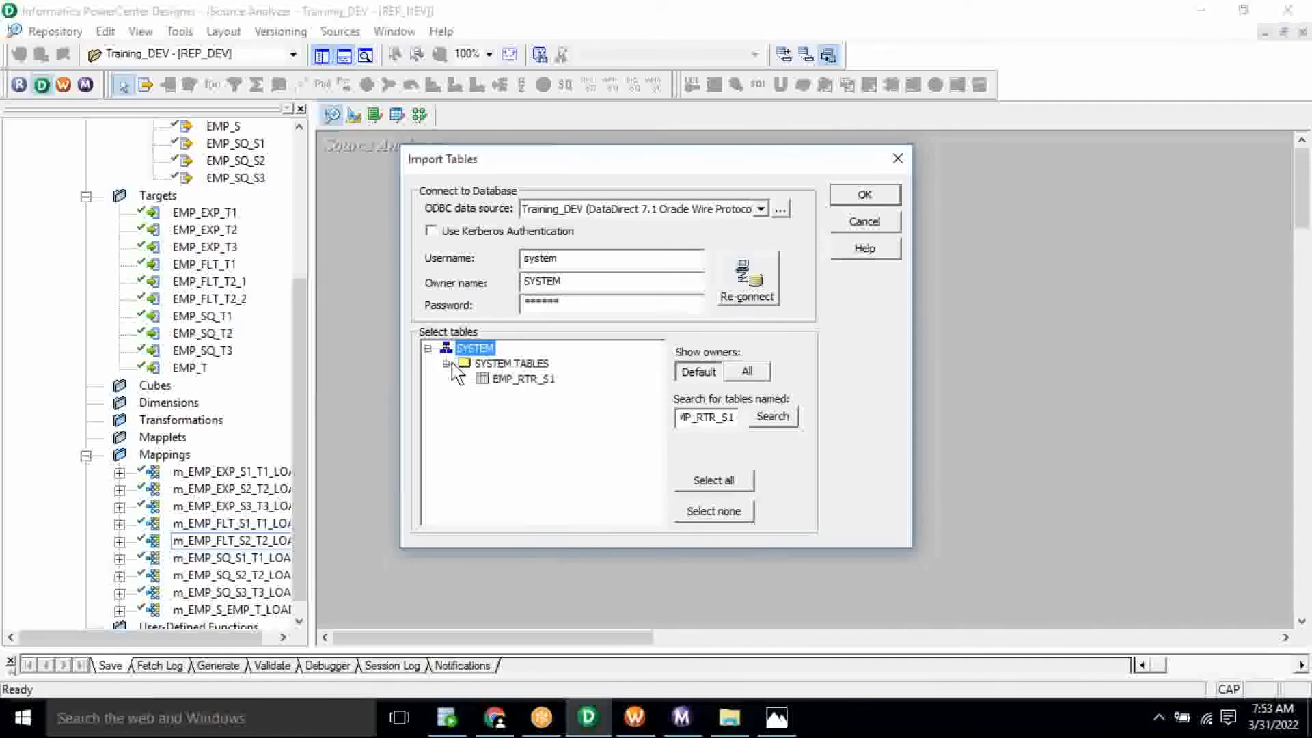
click(528, 382)
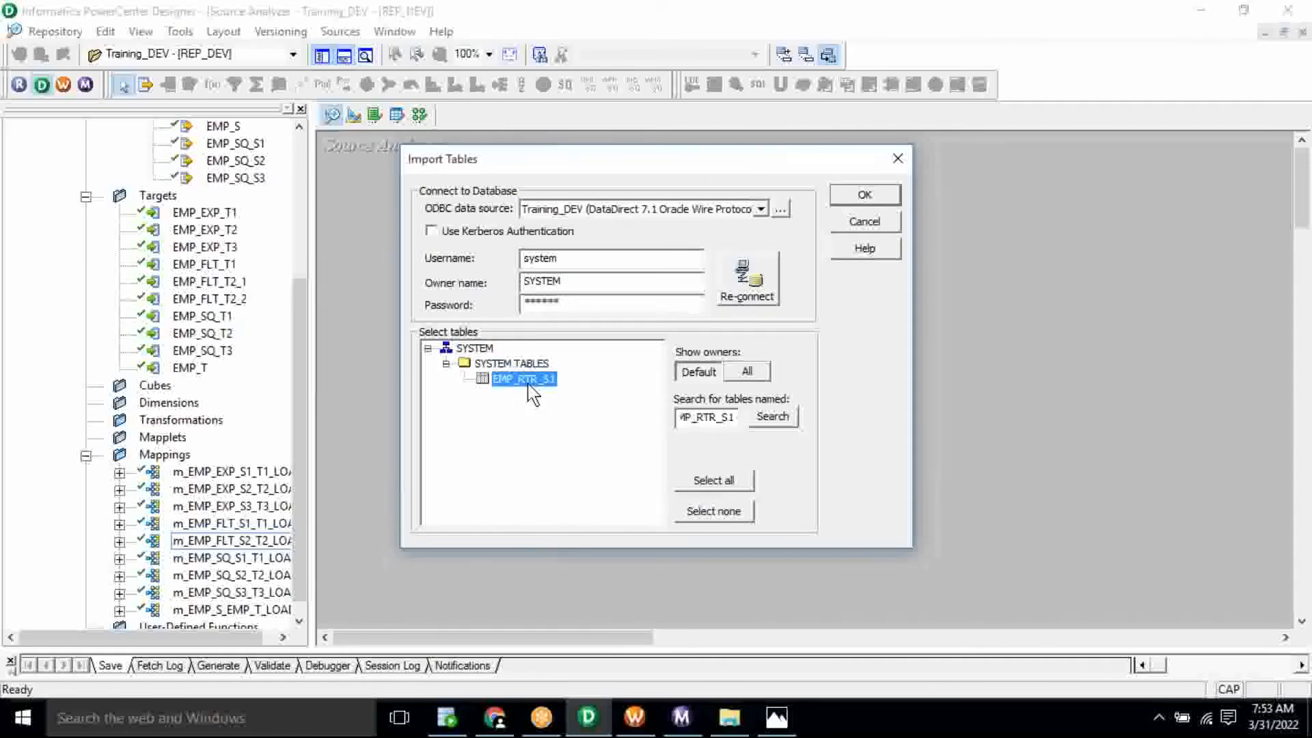
click(865, 197)
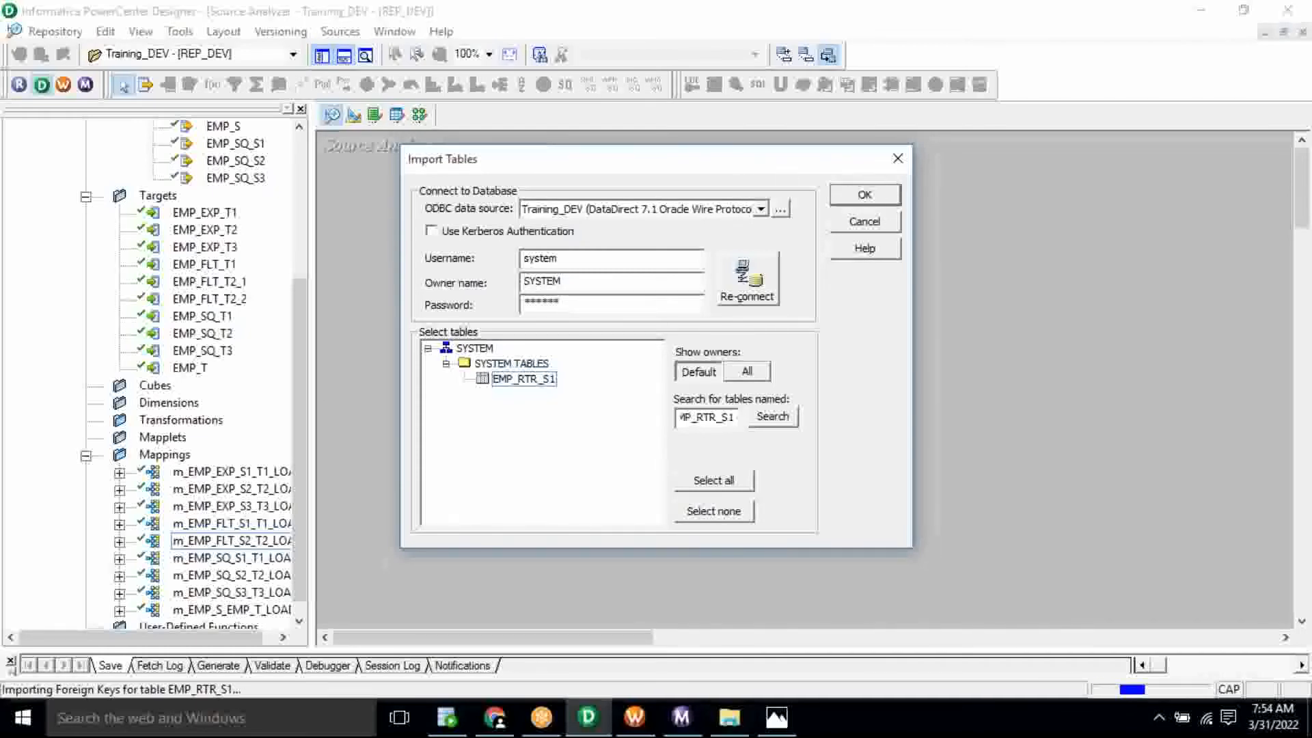
- Open the Target Designer and clear all existing target definitions from its workspace
click(354, 116)
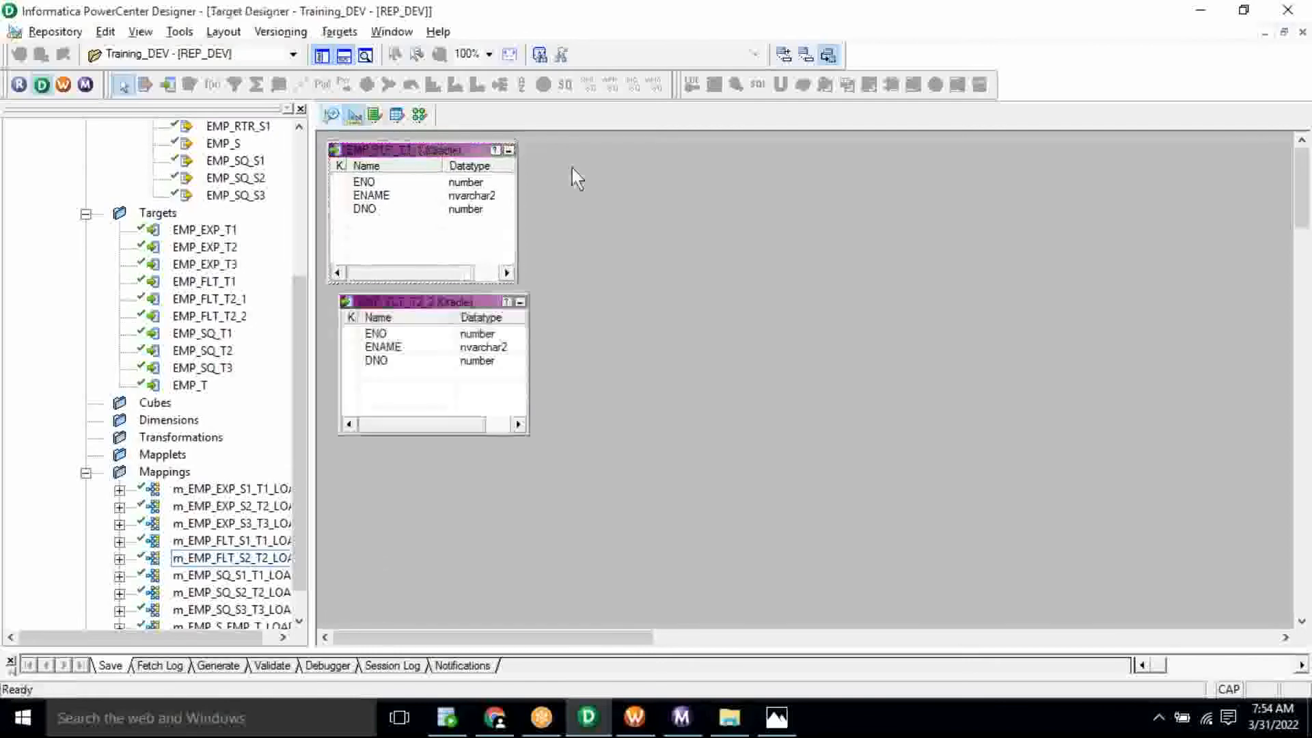
right_click(630, 205)
click(633, 207)
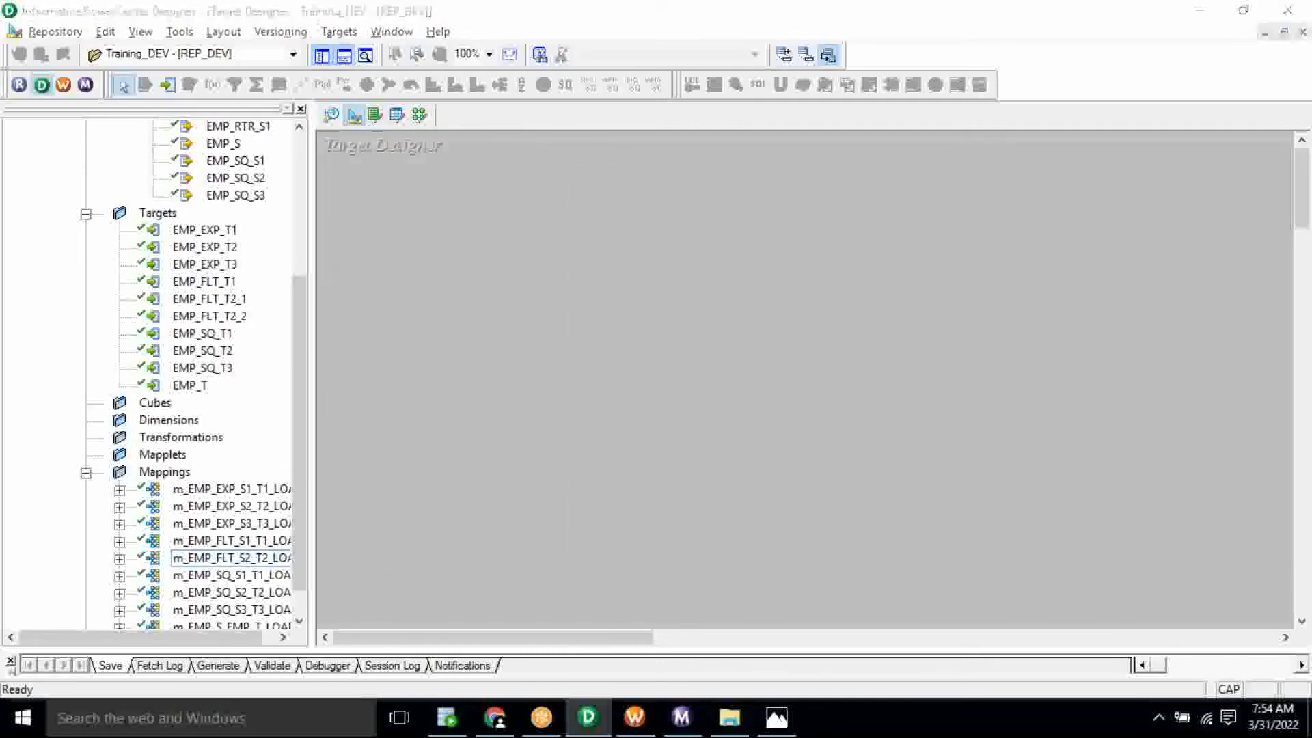
- Import the EMP_RTR_T1_1 table as a target from Training_DEV, copying its name from the SQL Developer worksheet for the table search
key(alt+Tab)
click(440, 314)
double_click(437, 314)
key(ctrl+c)
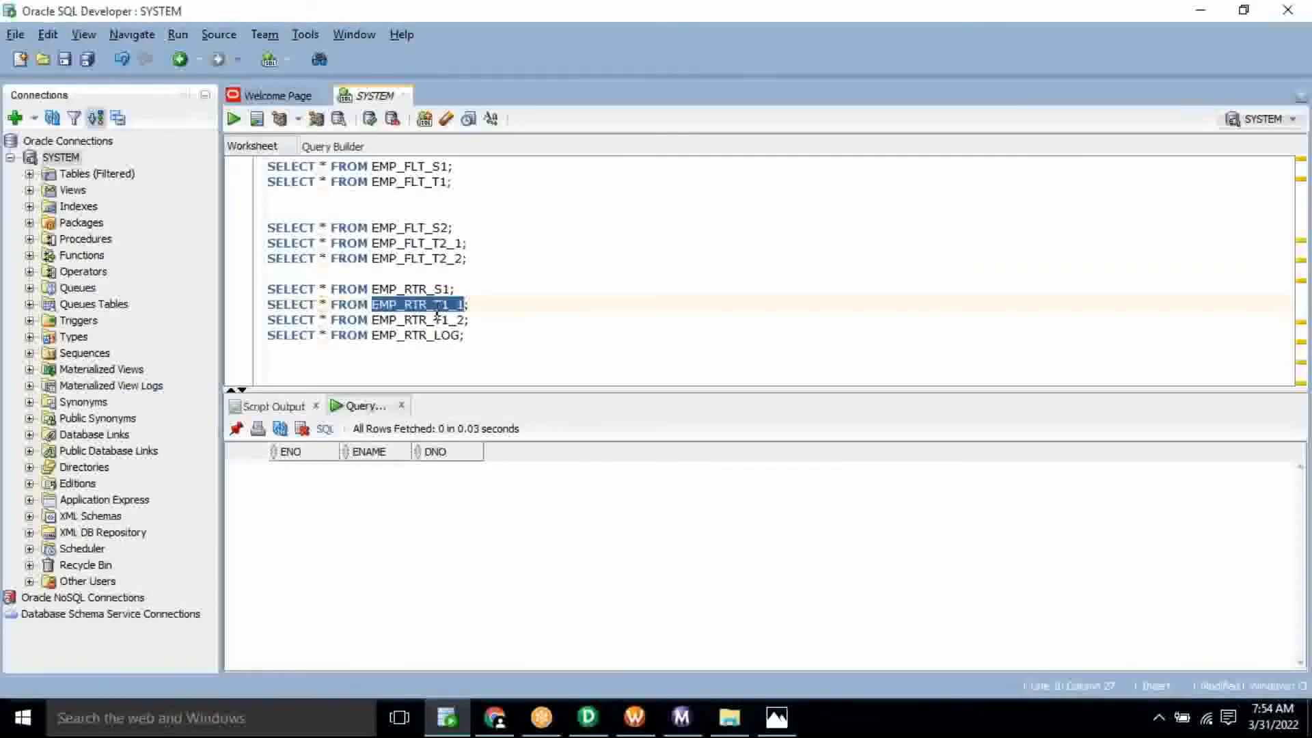
key(alt+Tab)
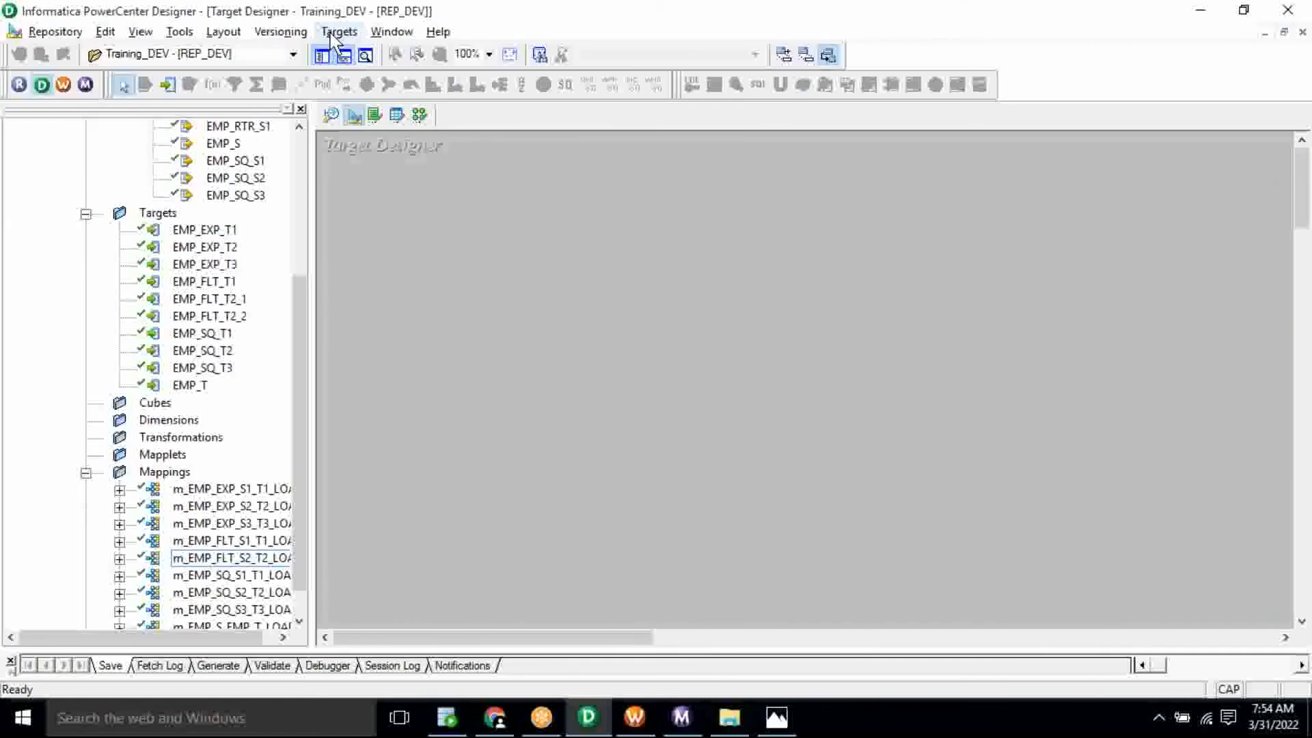
click(336, 34)
key(Down)
key(Return)
click(706, 419)
key(ctrl+v)
click(735, 302)
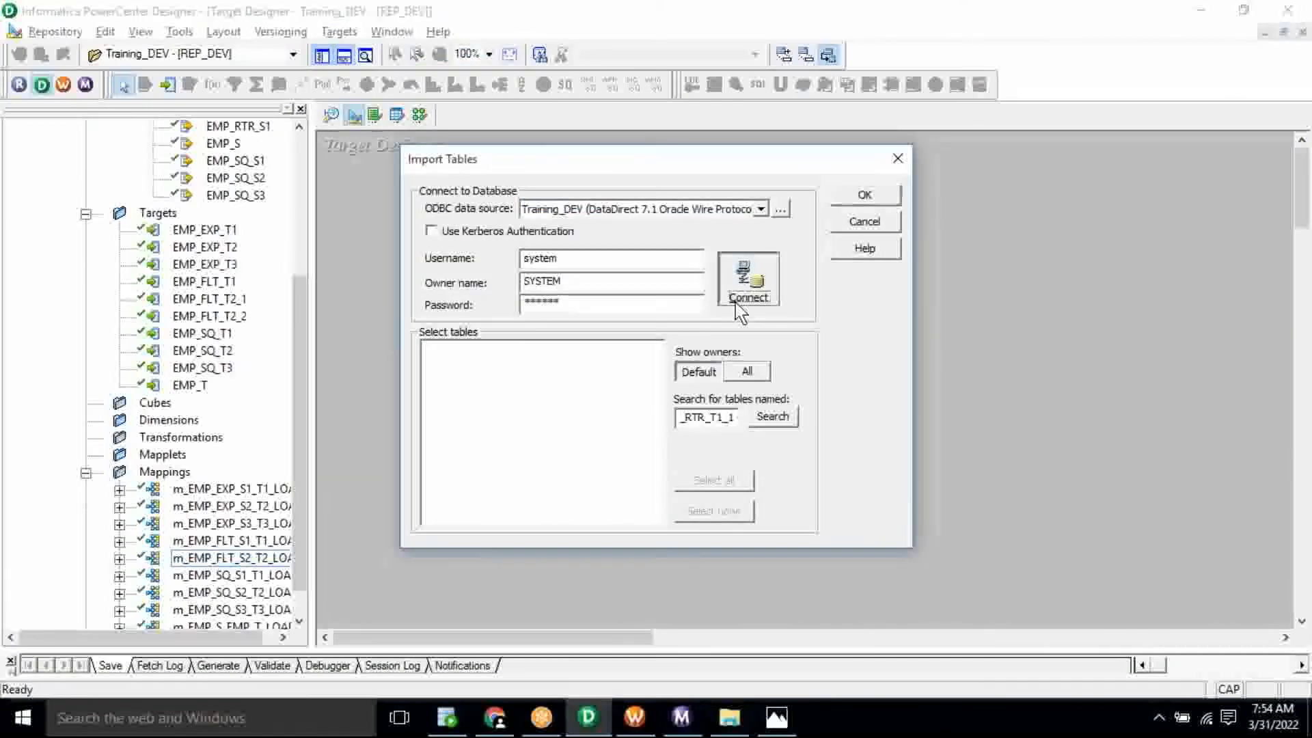
click(429, 349)
click(446, 364)
click(516, 379)
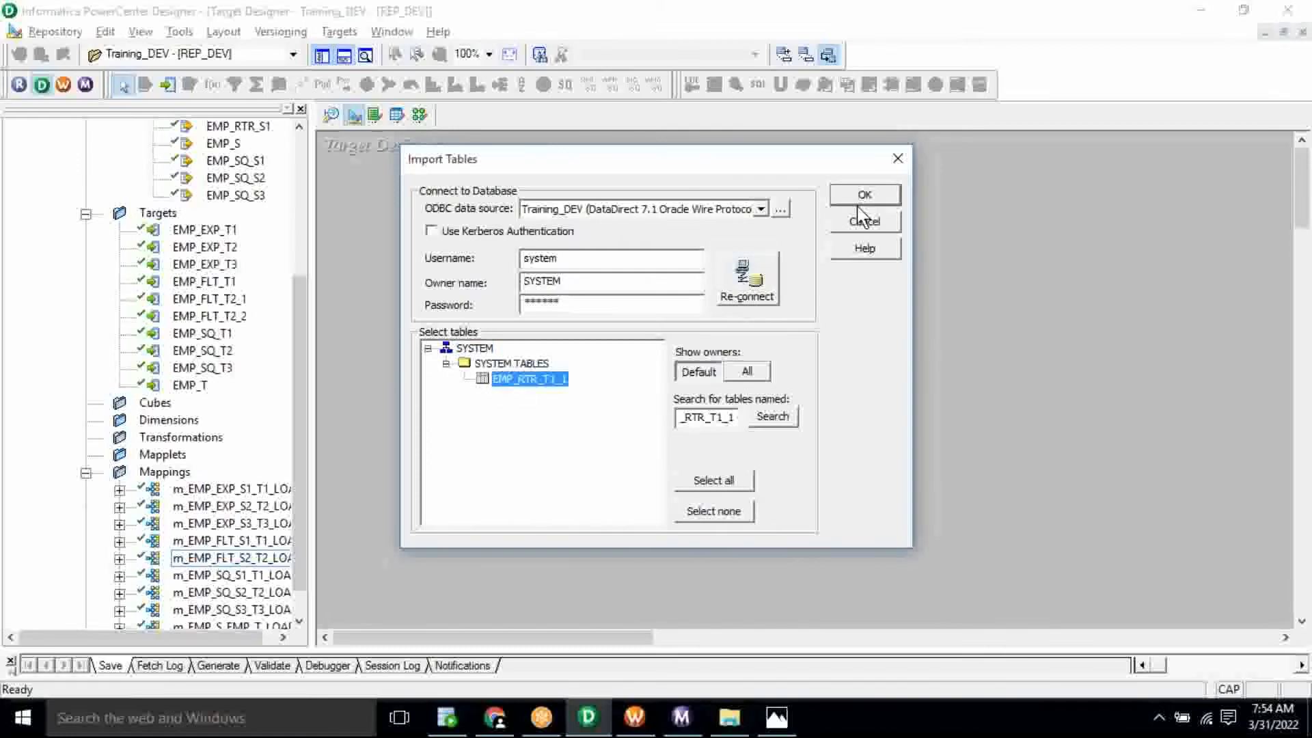
click(859, 203)
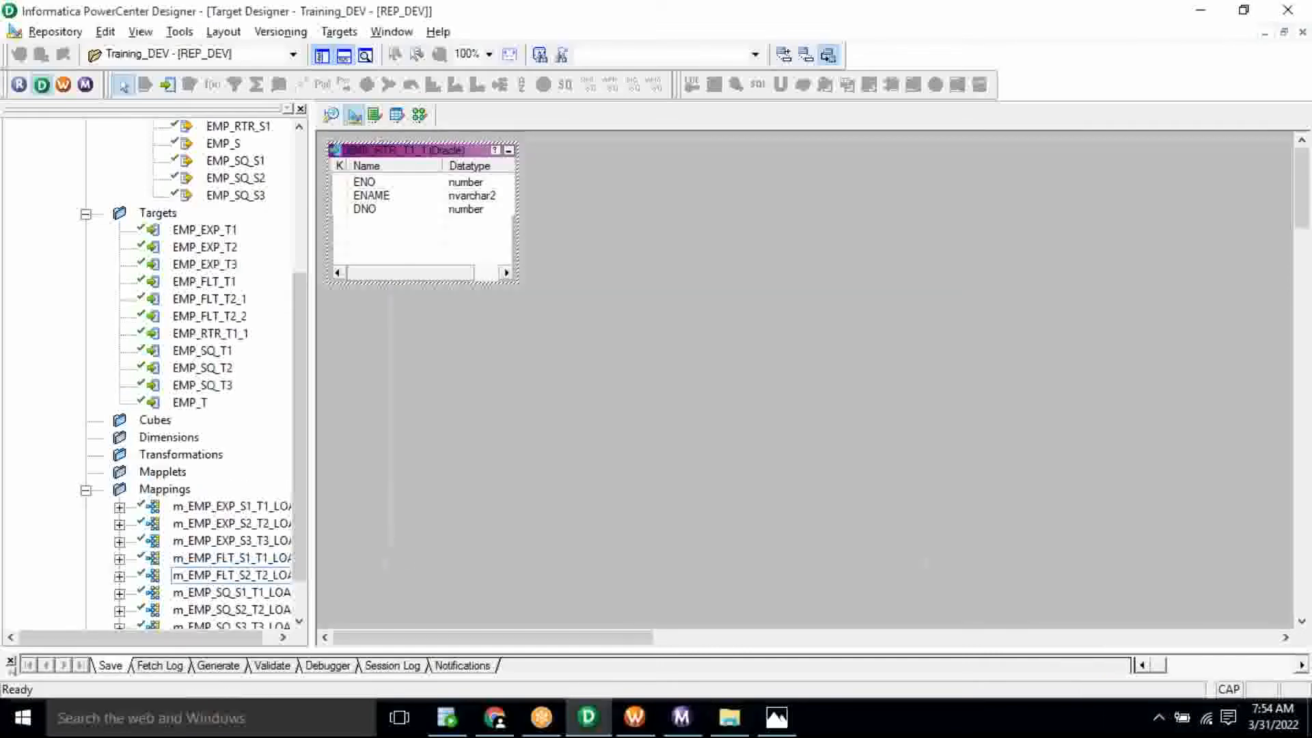
- Copy the table name EMP_RTR_T1_2 from the SQL Developer worksheet and return to PowerCenter Designer
key(alt+Tab)
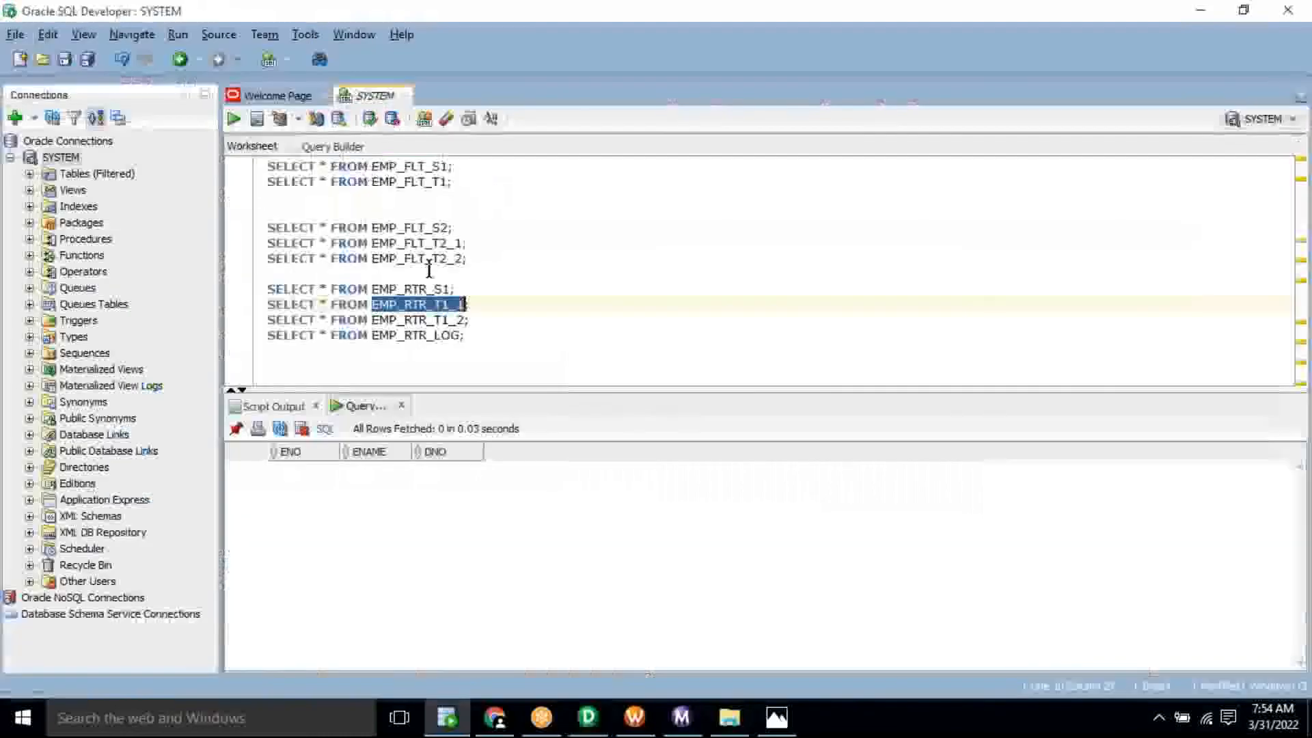
double_click(403, 320)
key(ctrl+c)
key(alt+Tab)
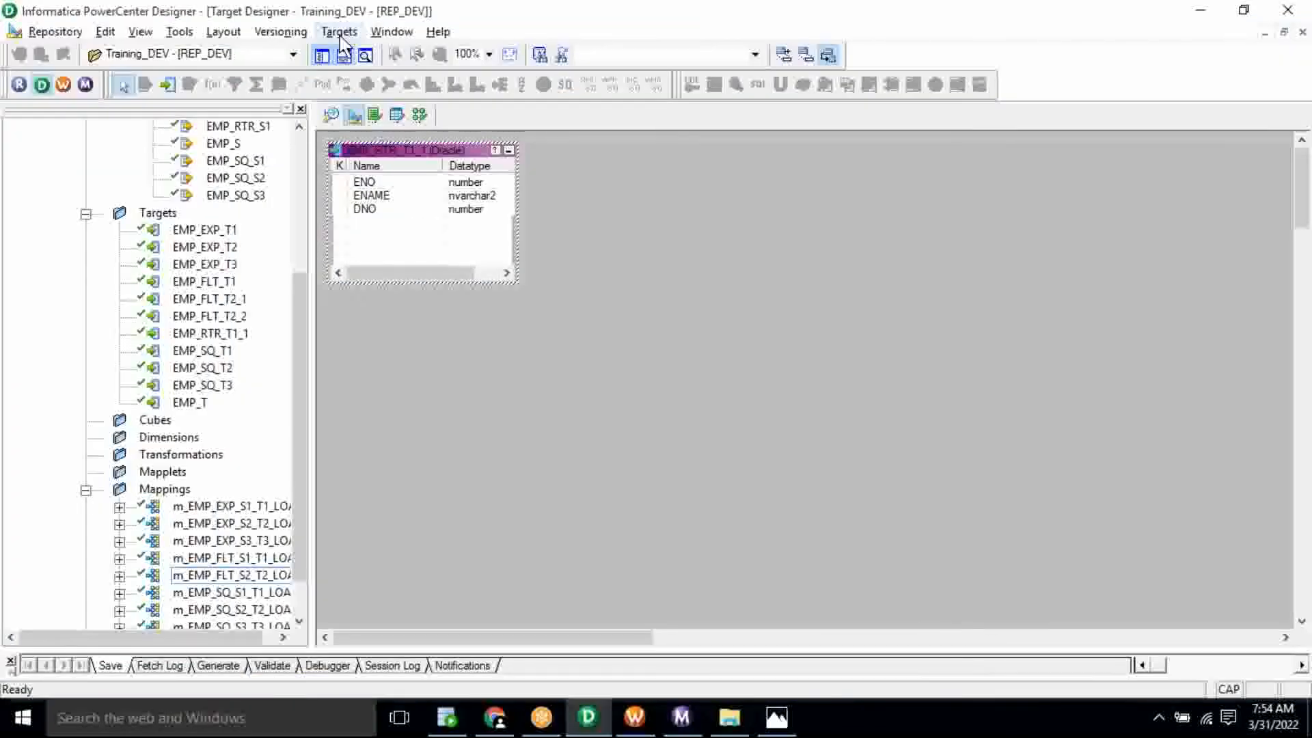
- Import EMP_RTR_T1_2 as a target from Training_DEV using the copied name as table filter, and place it to the right of EMP_RTR_T1_1
click(339, 31)
click(382, 69)
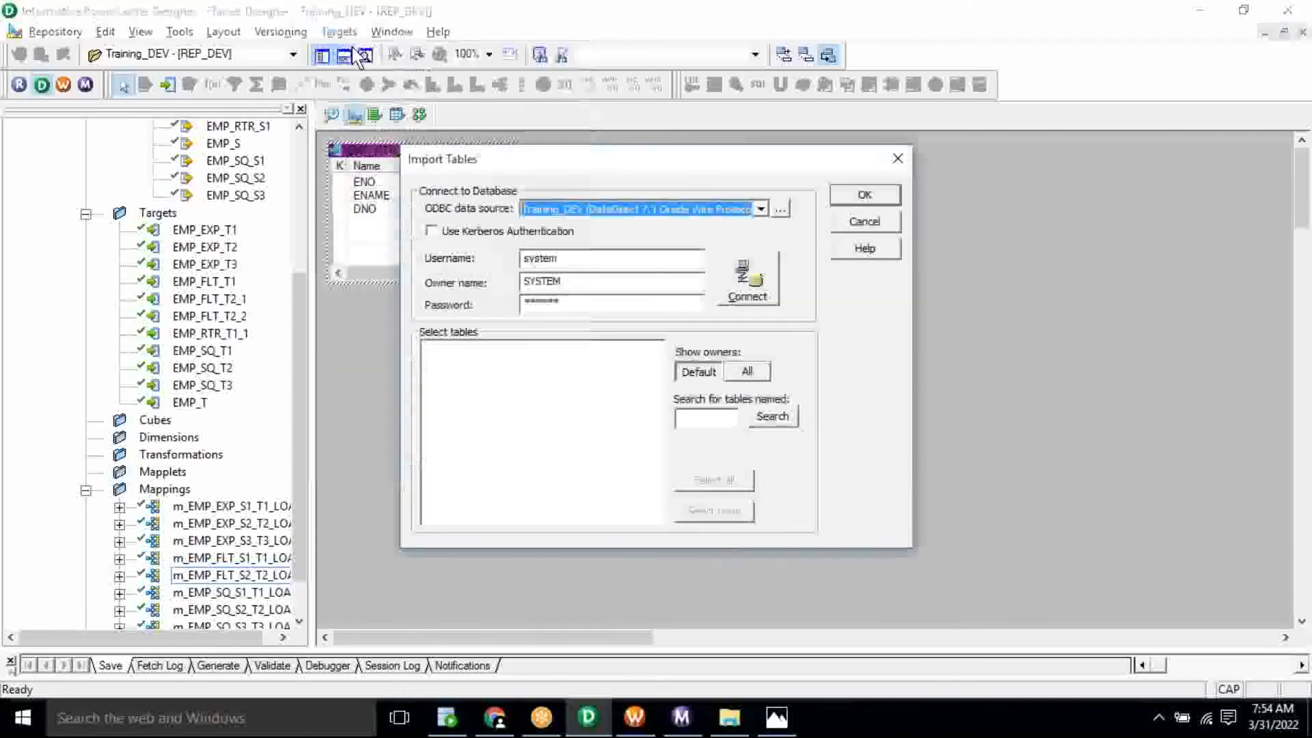
click(706, 421)
key(ctrl+v)
click(743, 304)
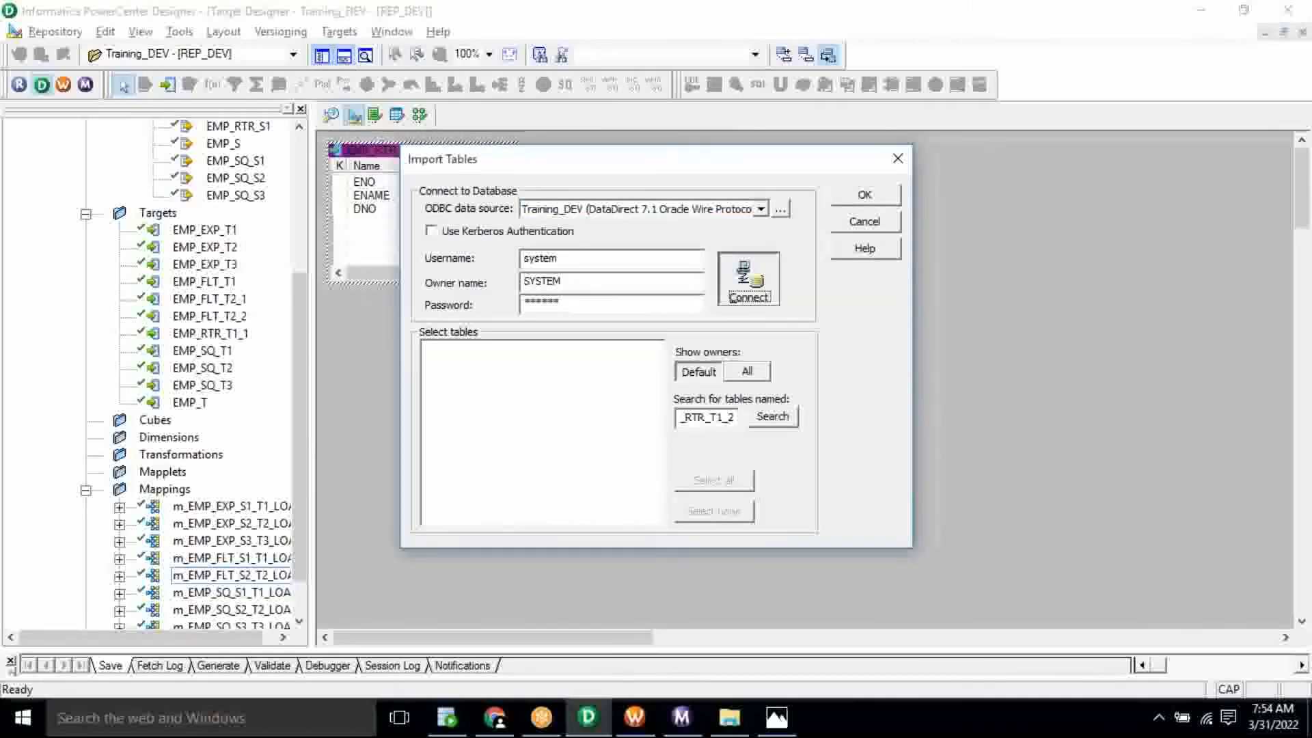
click(446, 363)
click(501, 379)
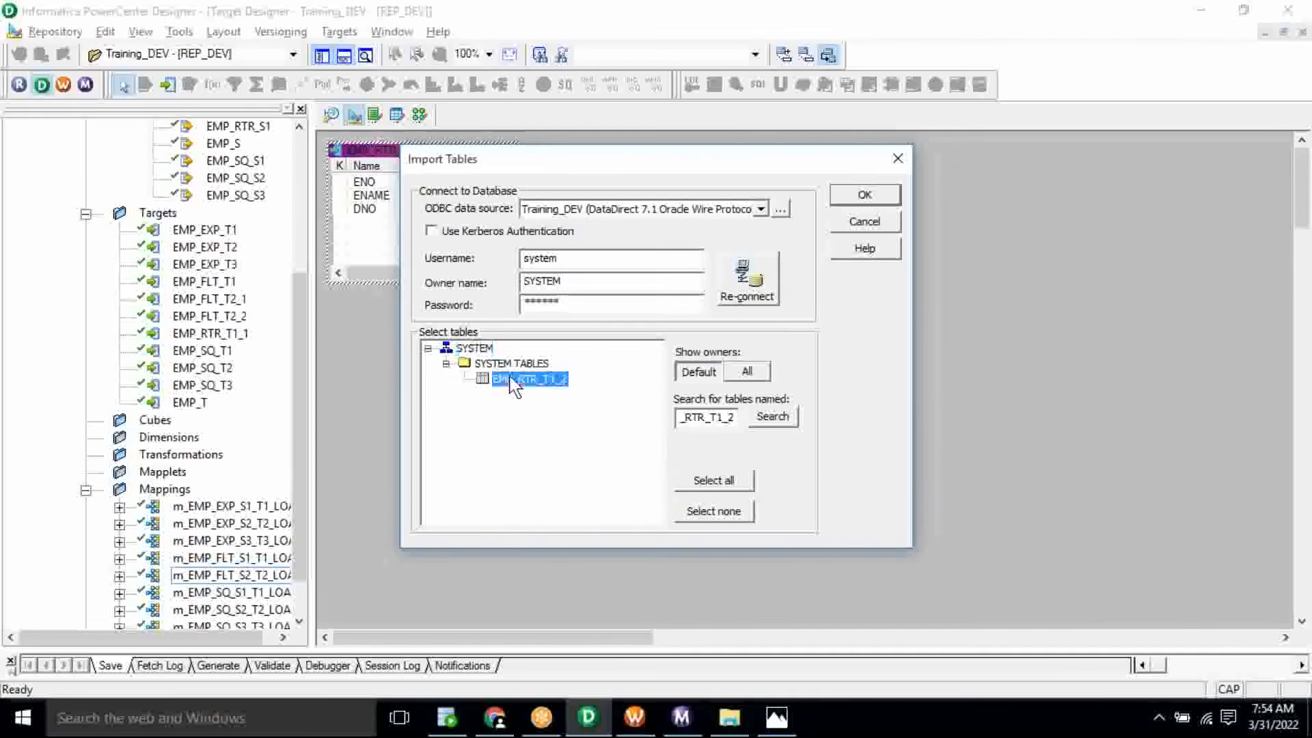
click(846, 194)
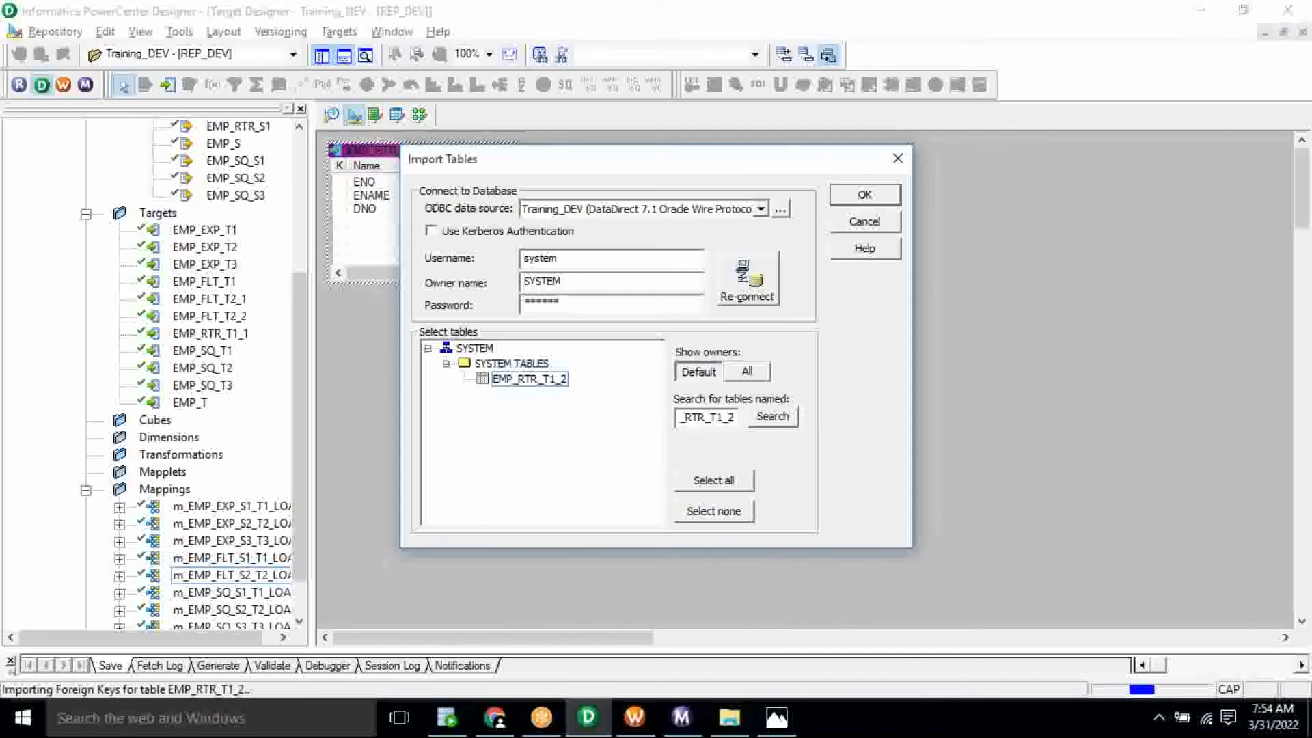
drag(422, 162, 675, 163)
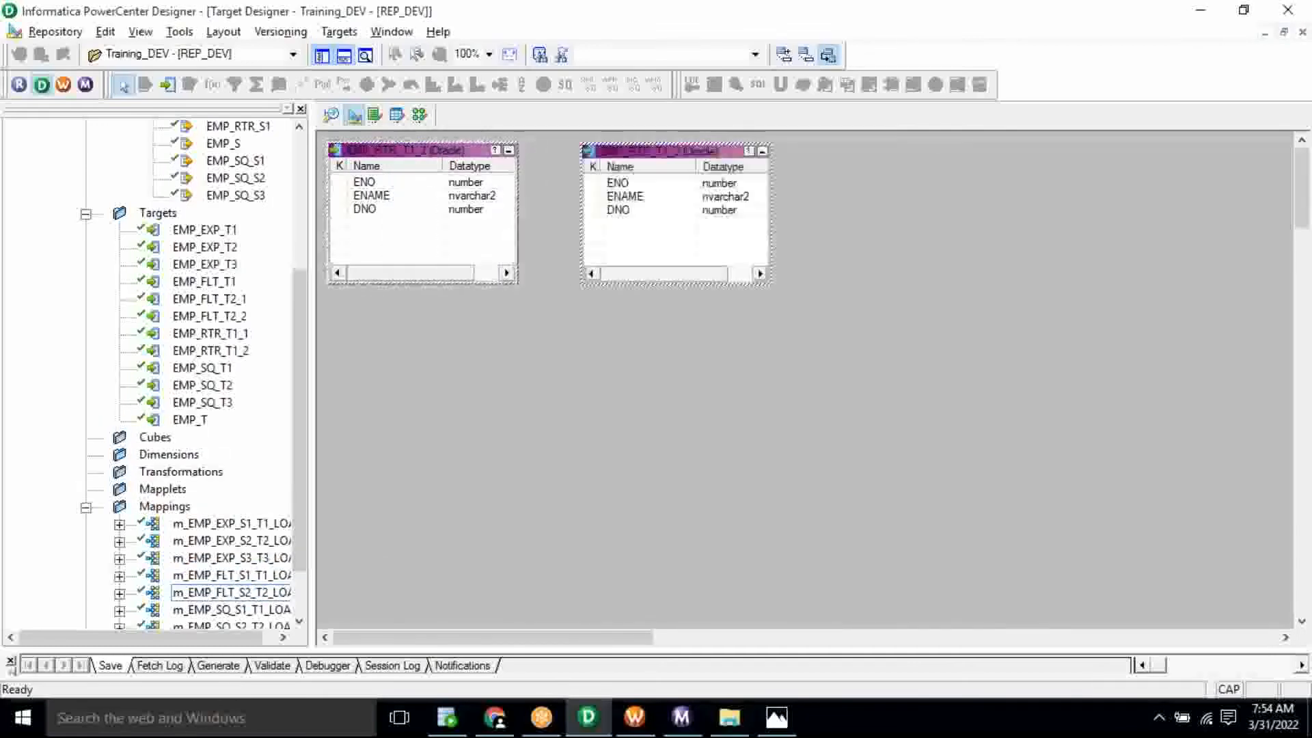
- Open another target import from the database and copy the table name EMP_RTR_LOG from the SQL Developer worksheet for it
click(338, 30)
click(358, 57)
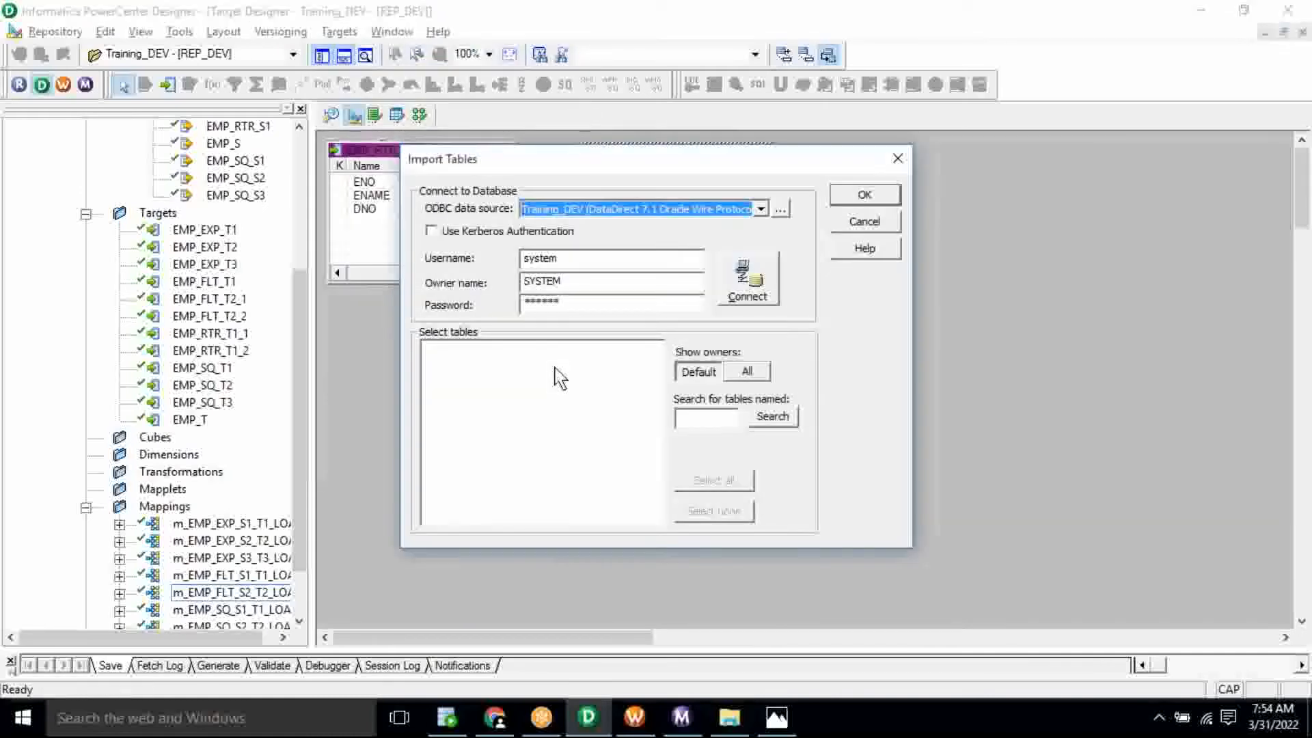
key(alt+Tab)
double_click(427, 335)
key(ctrl+c)
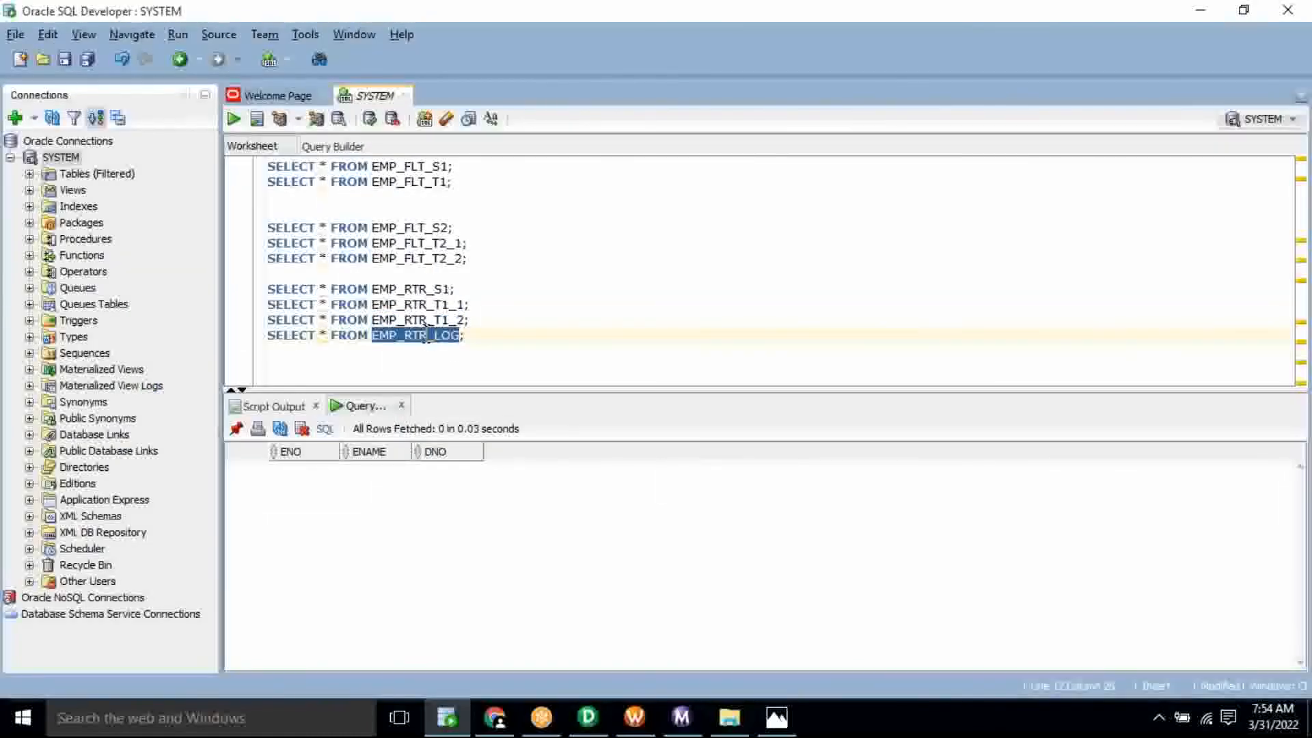
key(alt+Tab)
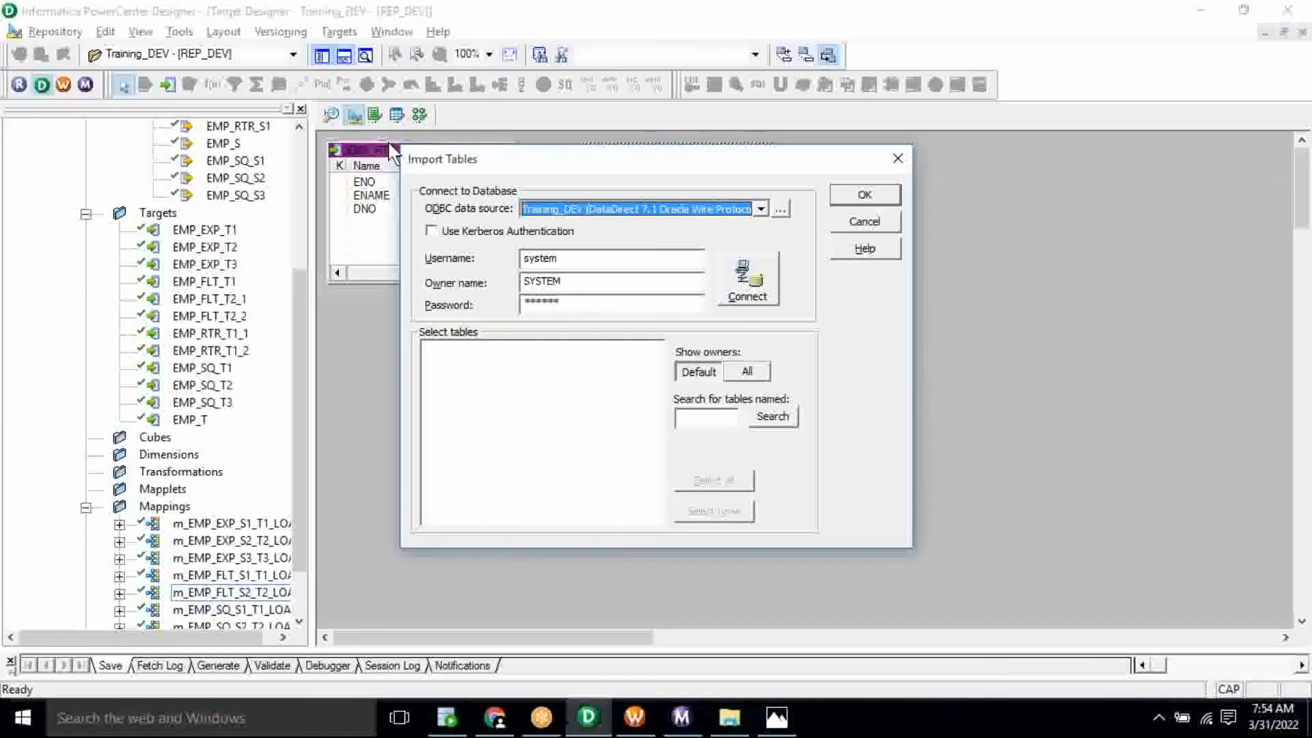
- Import EMP_RTR_LOG as a target from Training_DEV, filtering by the copied name, and place it below EMP_RTR_T1_1
click(704, 415)
key(ctrl+v)
click(736, 302)
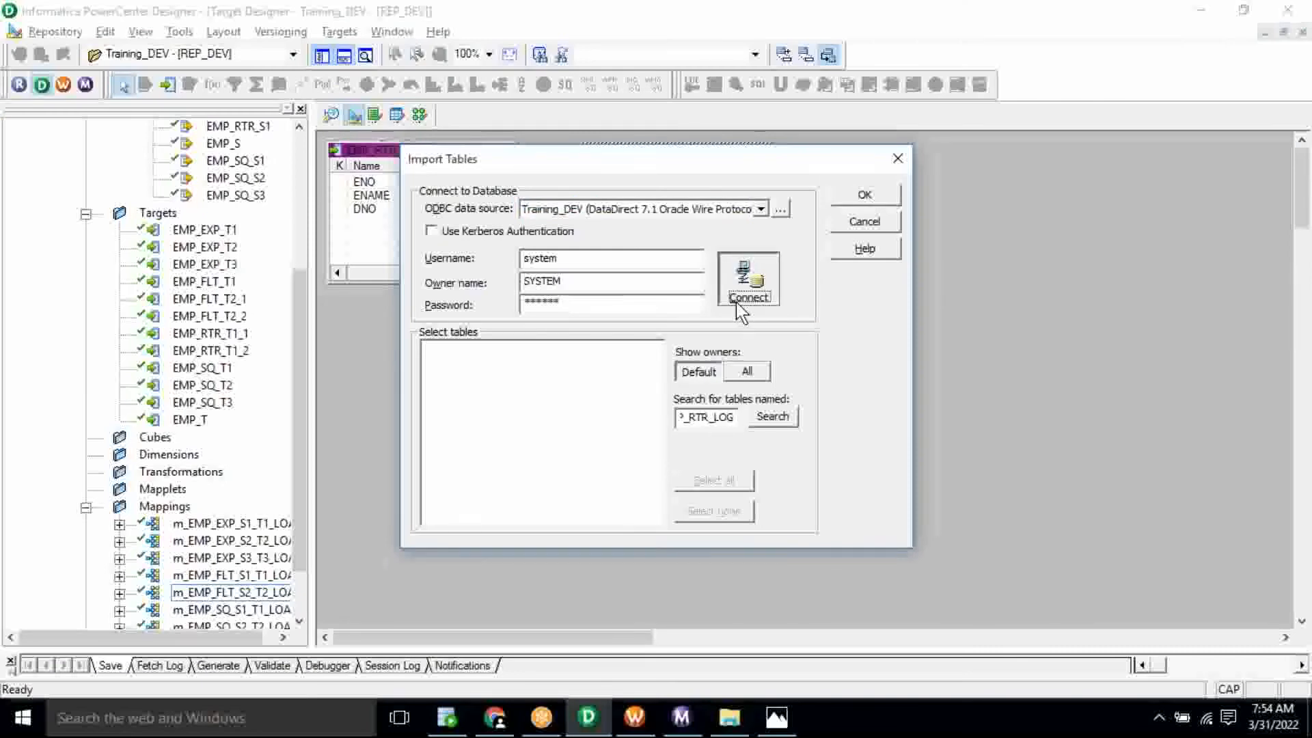
click(428, 349)
click(446, 363)
click(528, 379)
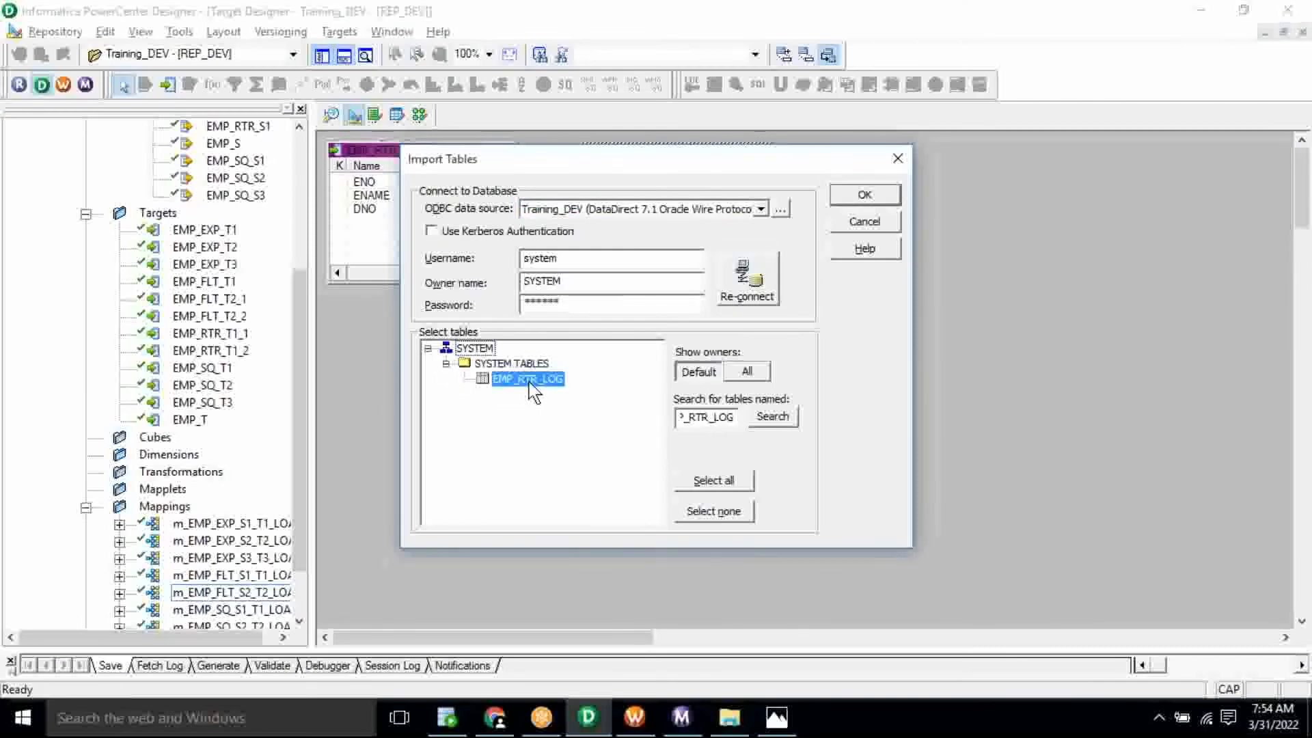
click(854, 197)
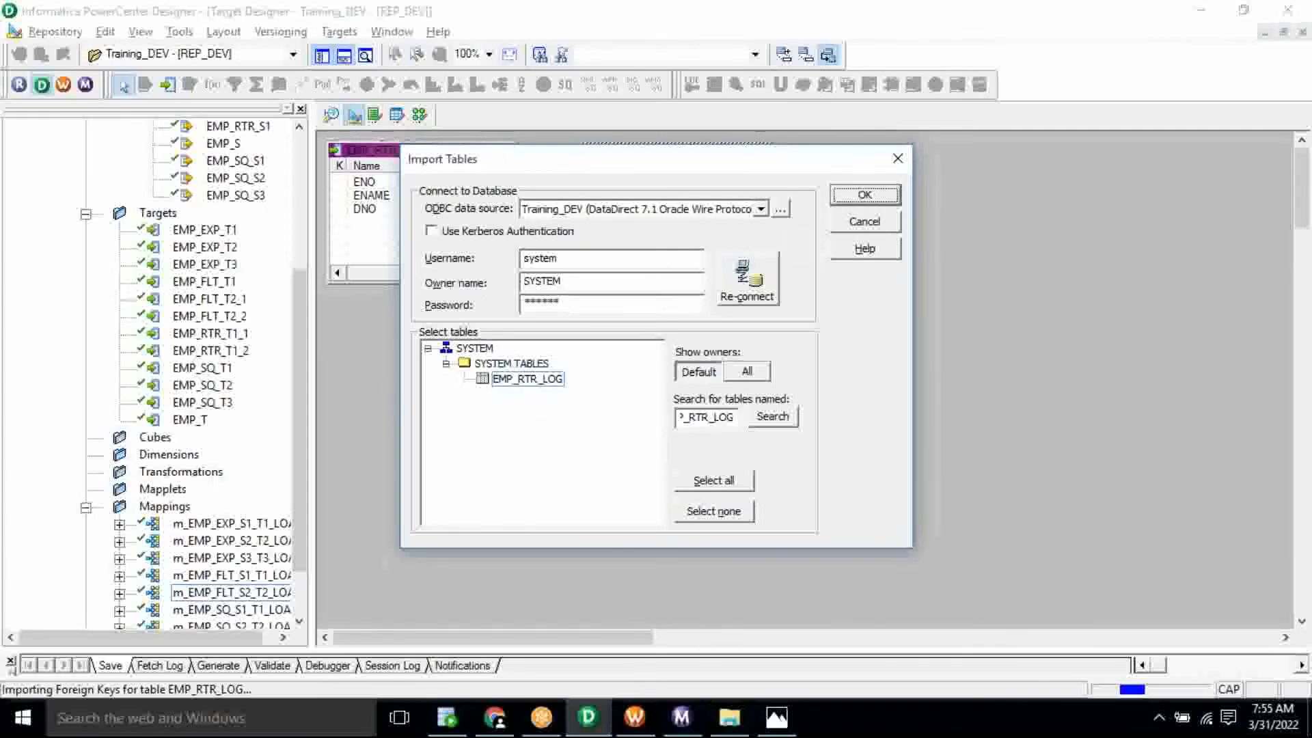
drag(429, 155, 445, 351)
click(610, 367)
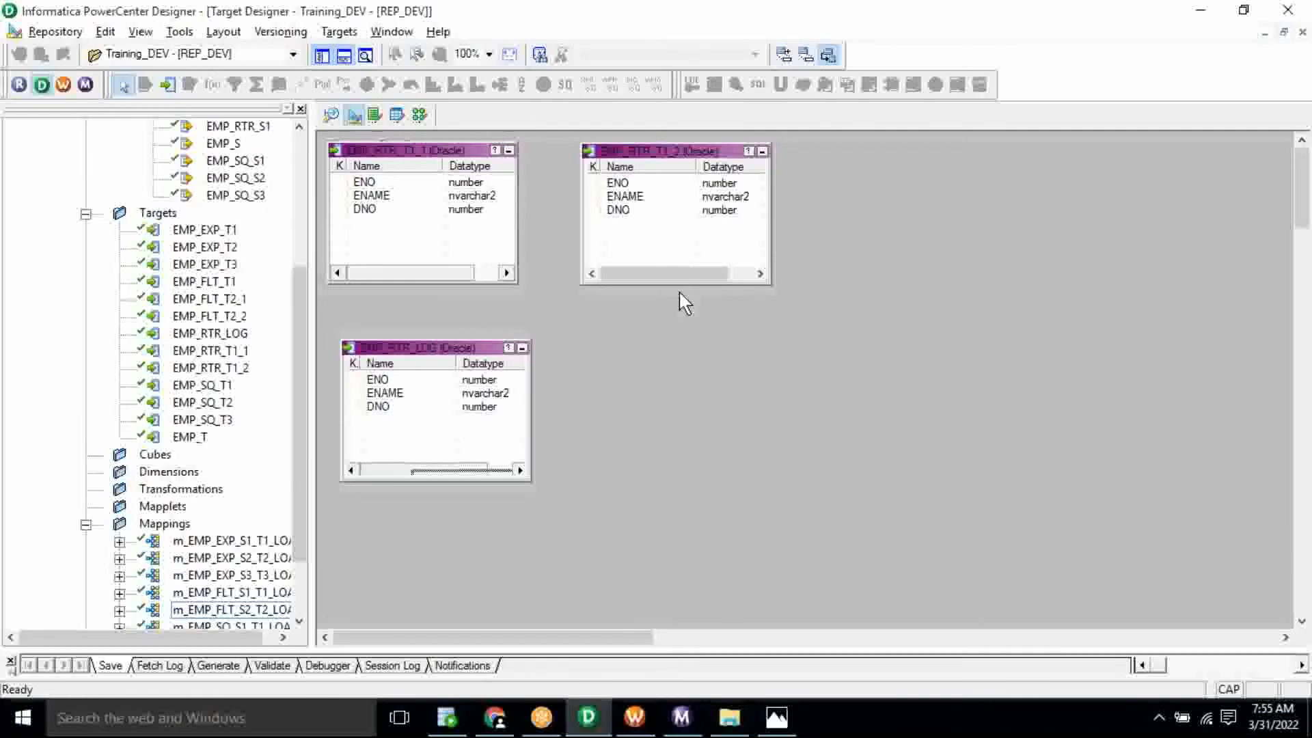
- Create a new mapping named m_EMP_RTR_S1_T1_LOAD in the Mapping Designer
click(421, 116)
click(346, 32)
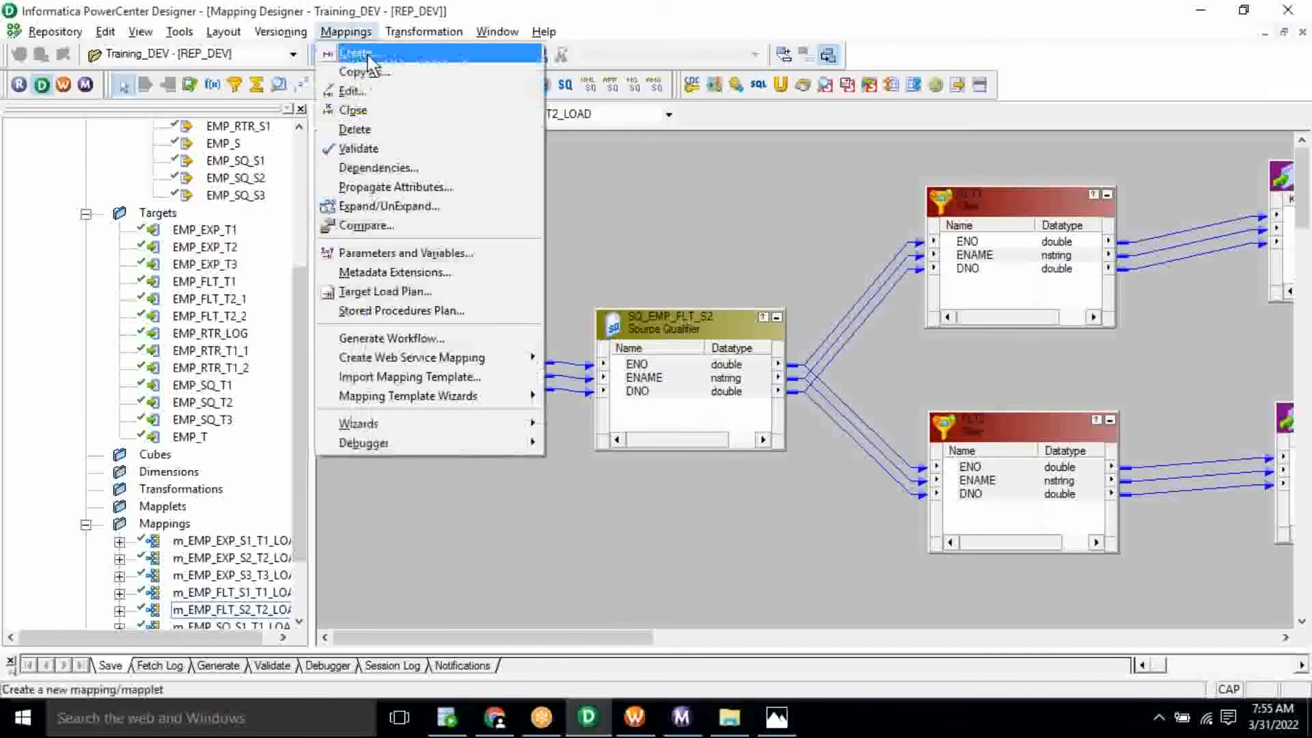
click(367, 58)
text(m_EMP_RTR)
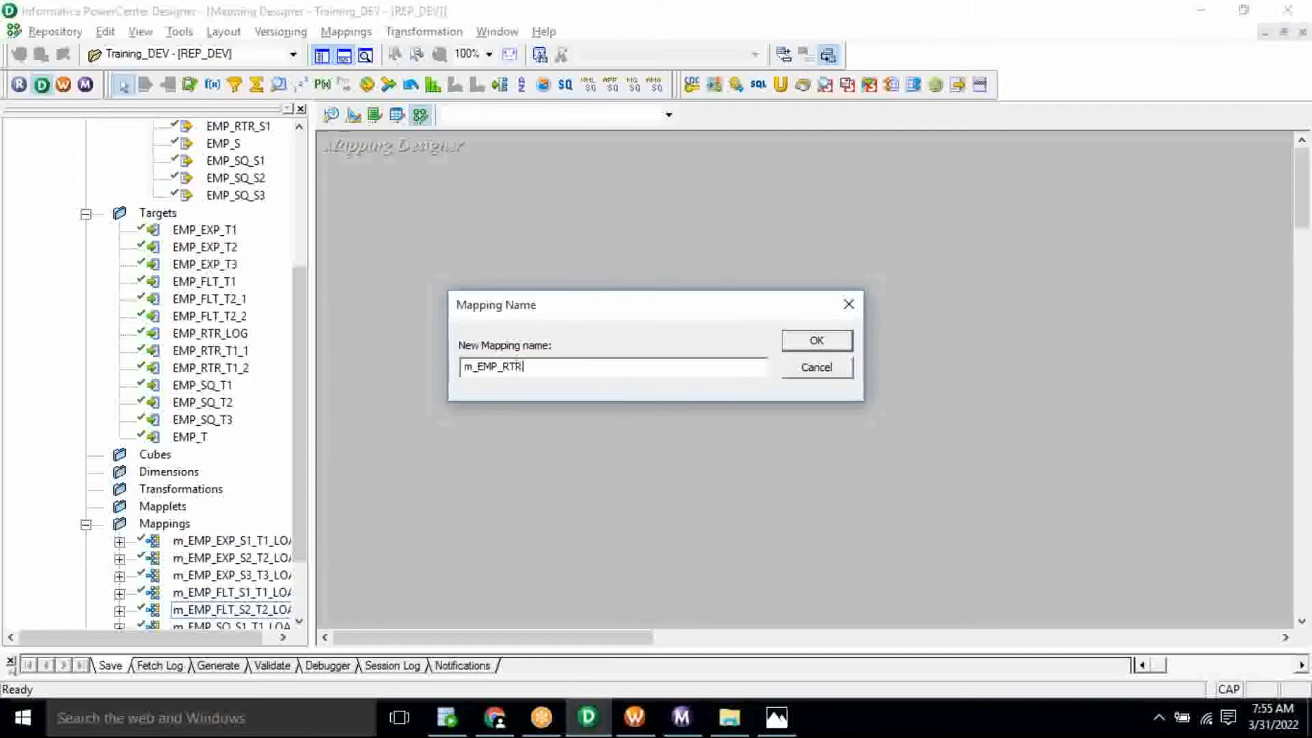
text(_S1_T1_LOAD)
double_click(539, 376)
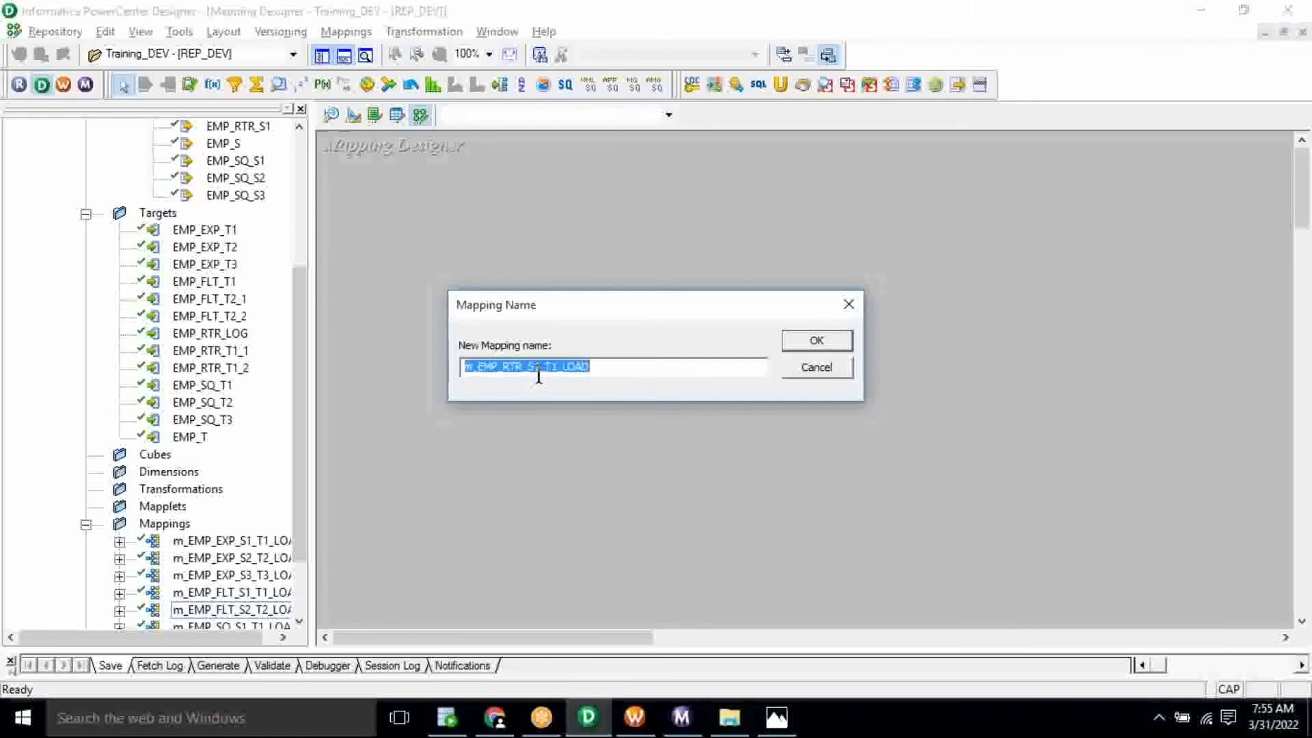
click(813, 345)
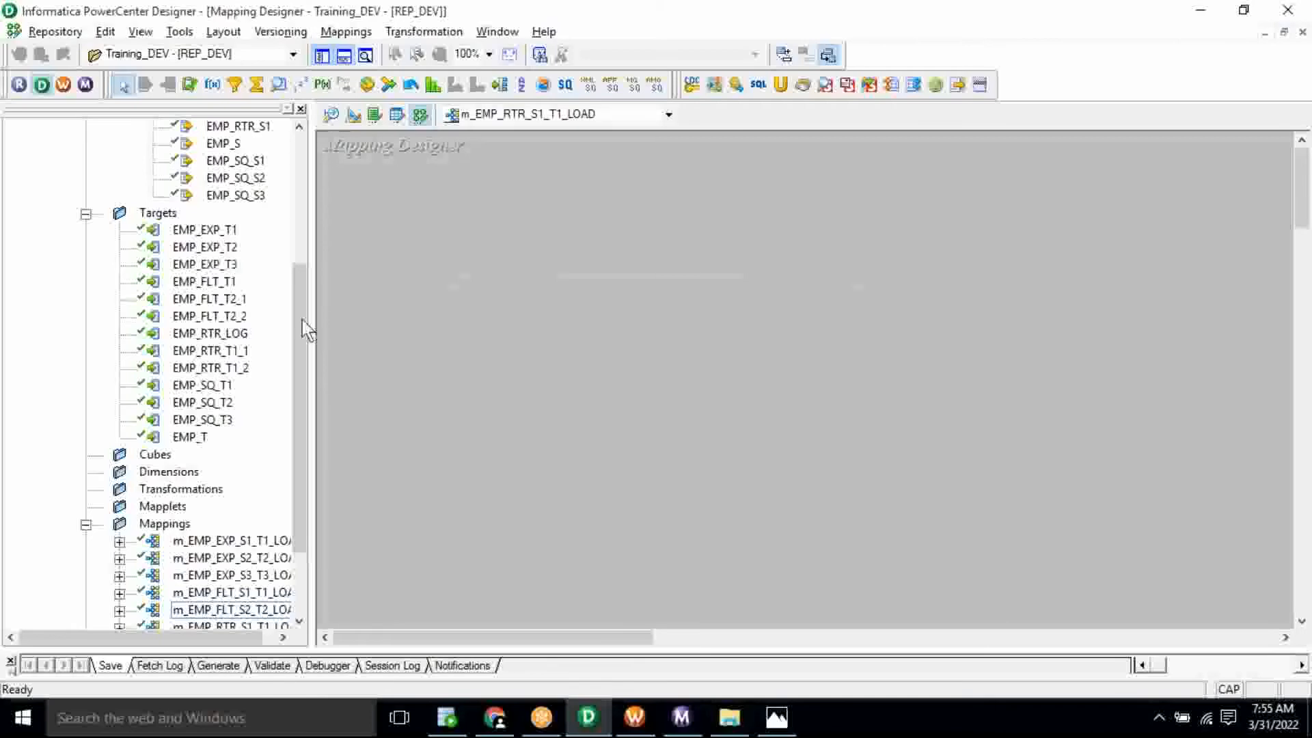
- Add the source EMP_RTR_S1 and the targets EMP_RTR_T1_1, EMP_RTR_T1_2 and EMP_RTR_LOG to the mapping
drag(299, 277, 298, 193)
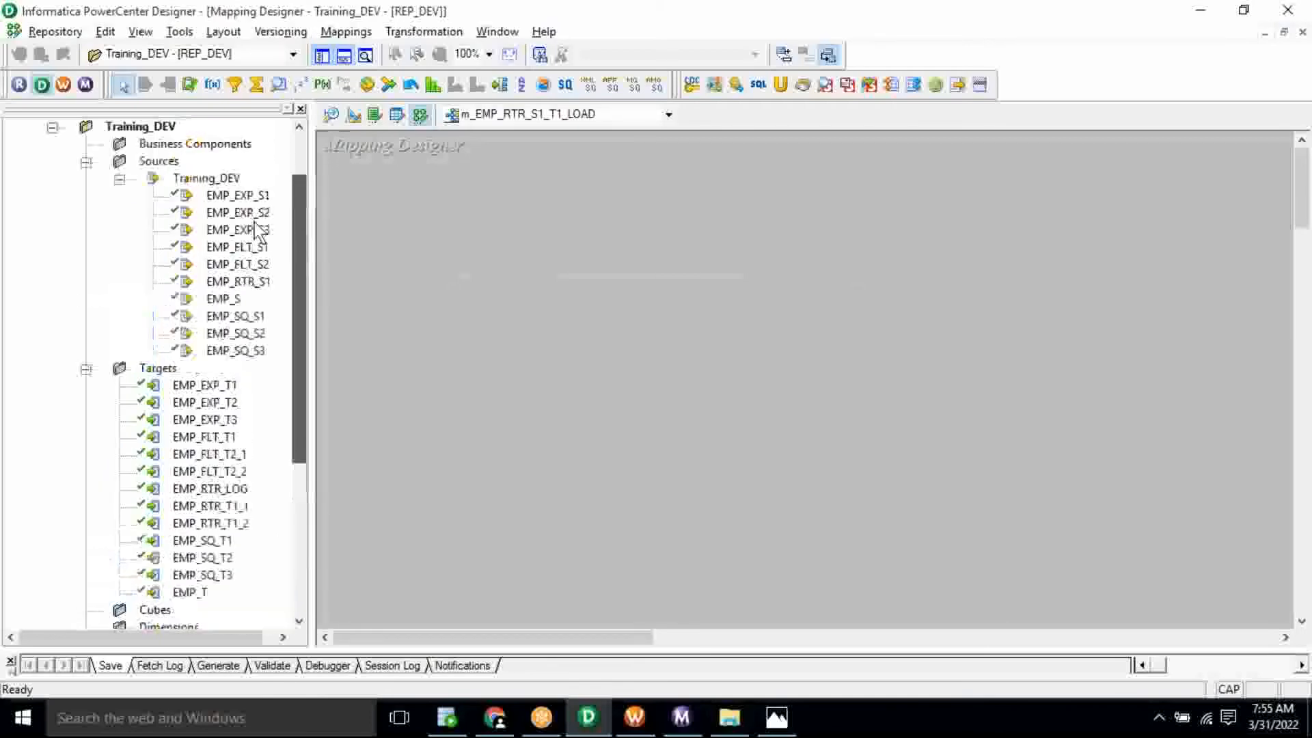
drag(239, 281, 374, 276)
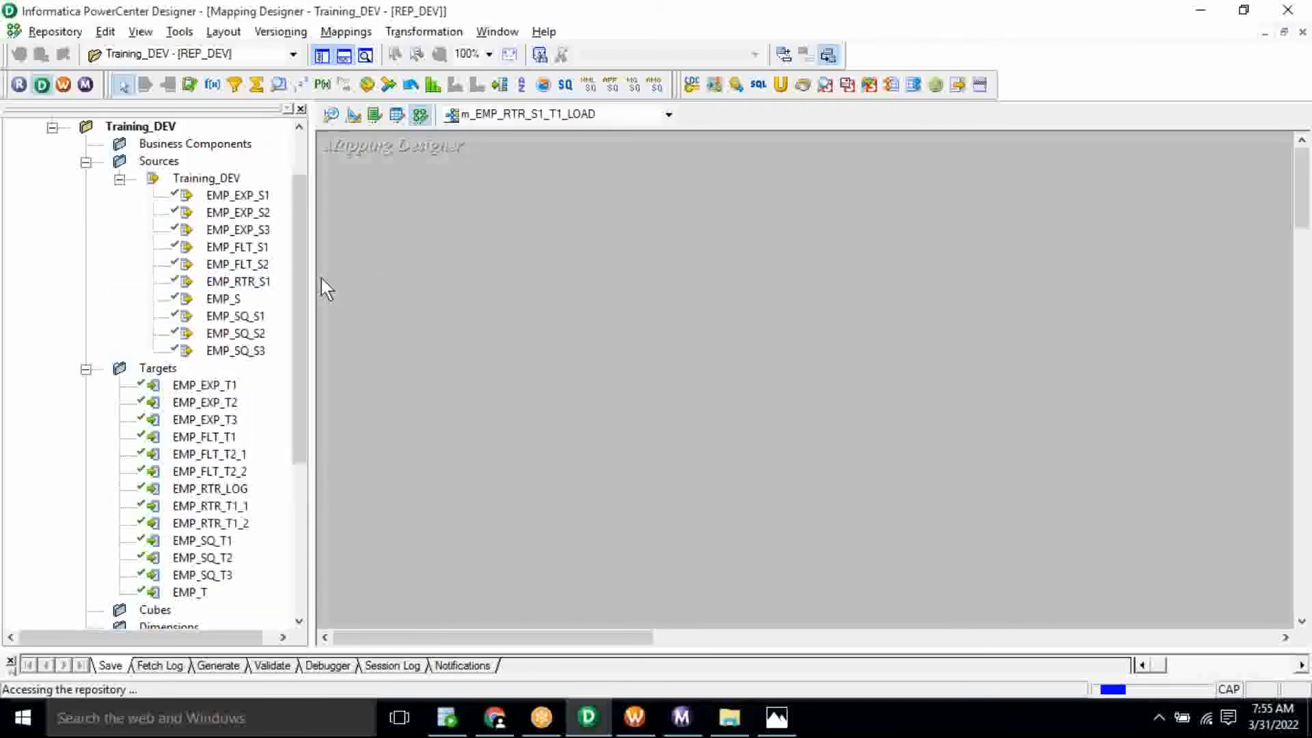
scroll(294, 362, down, 3)
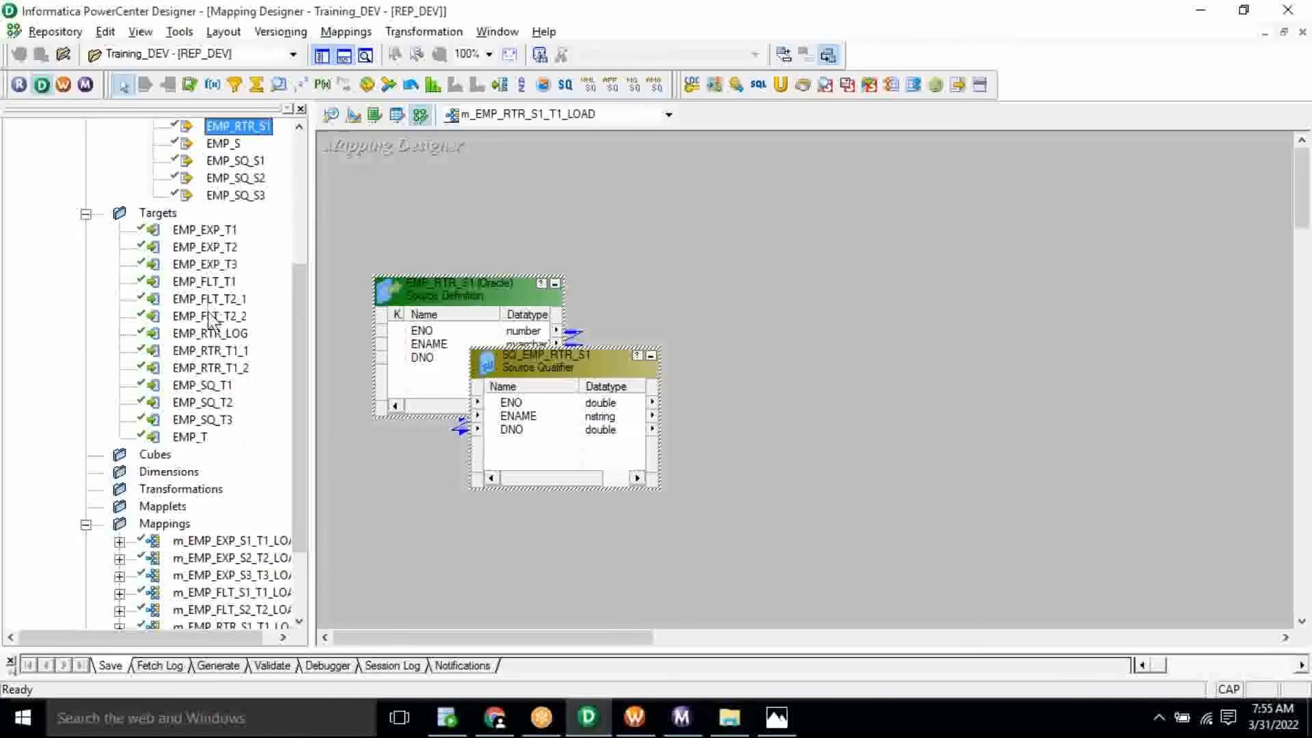
click(226, 351)
drag(243, 355, 987, 186)
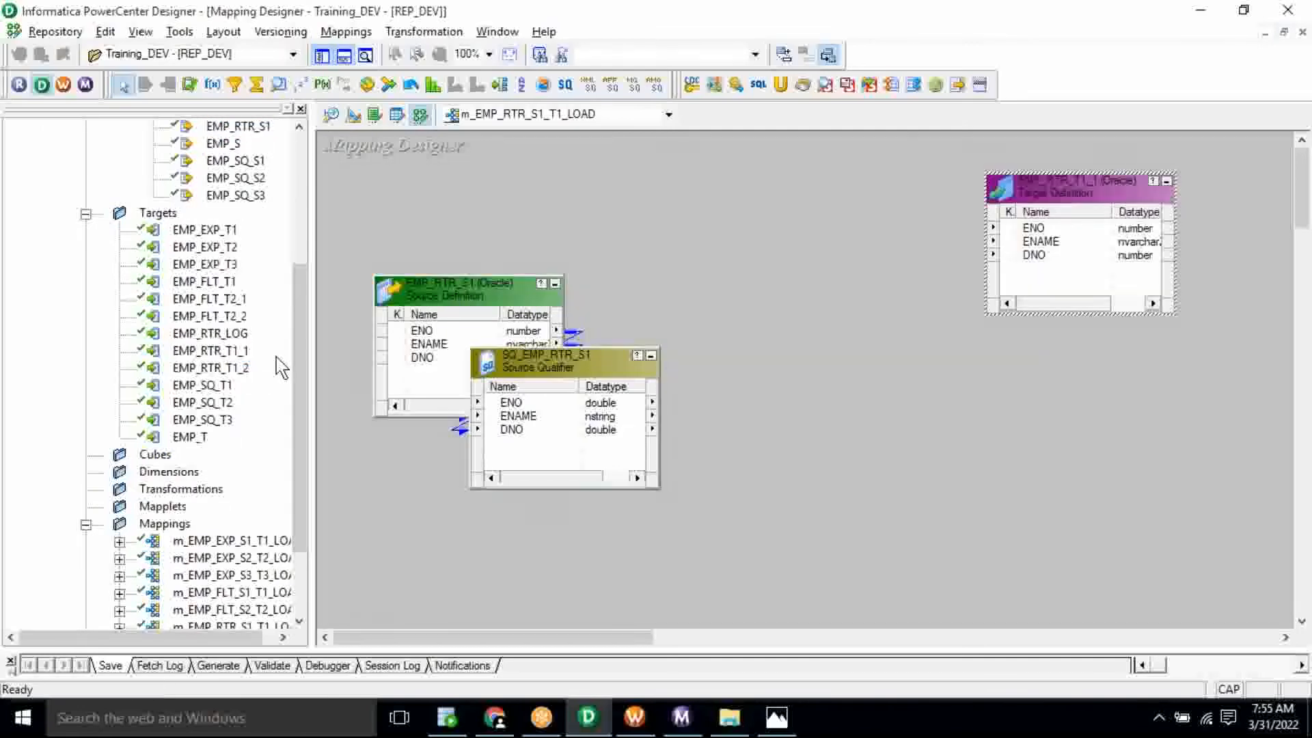
click(225, 368)
drag(226, 369, 998, 359)
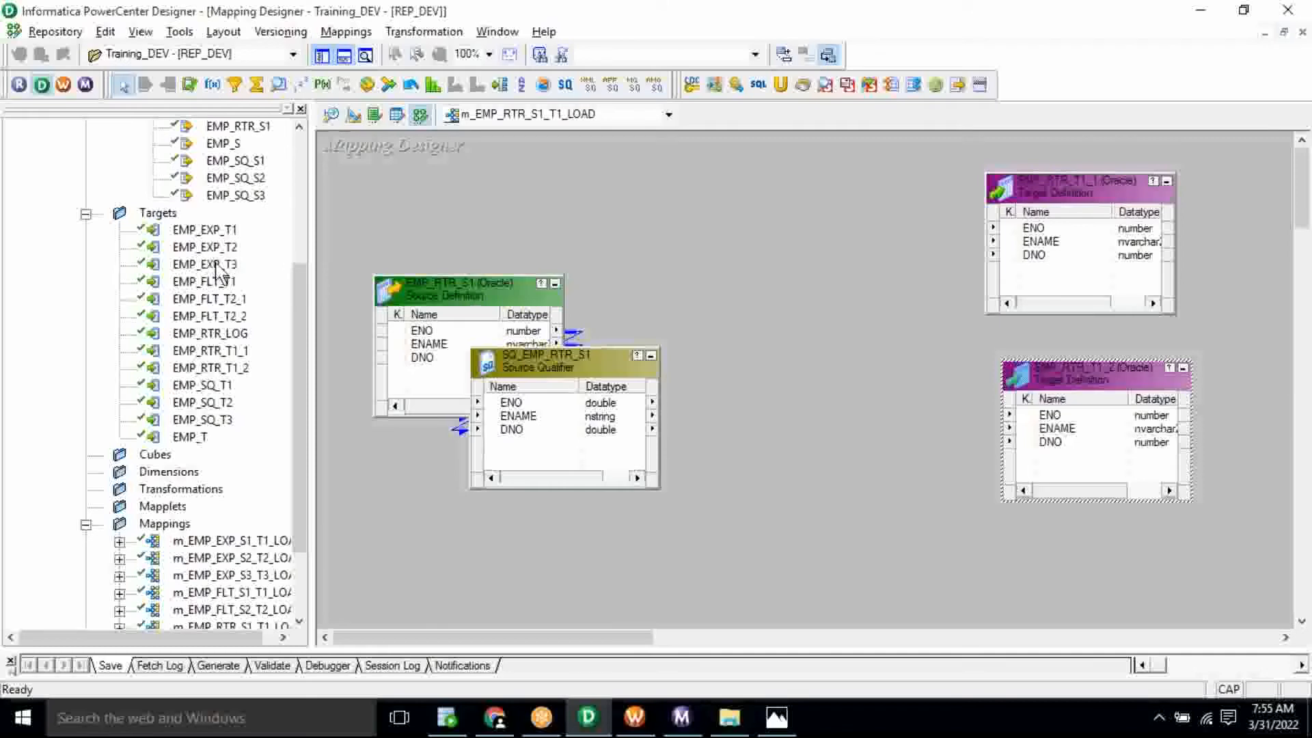
click(229, 335)
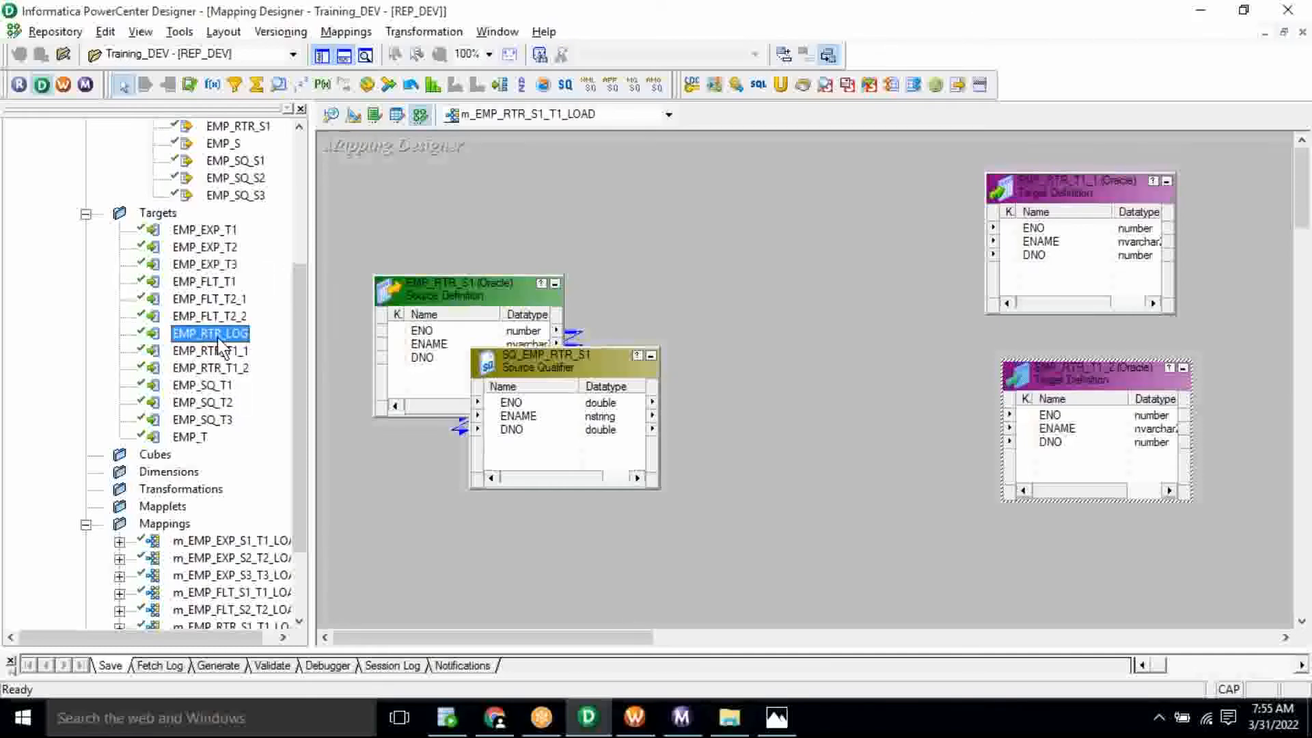
drag(228, 335, 971, 540)
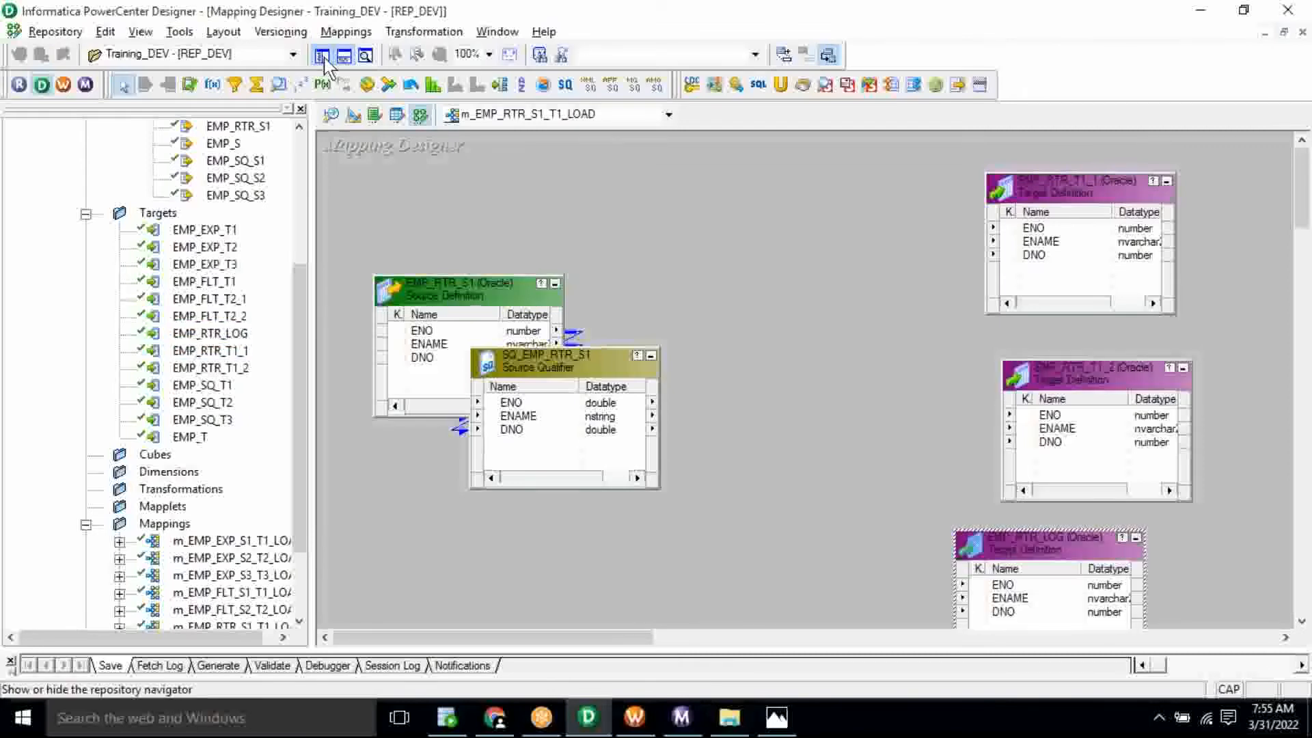
- Hide the repository navigator and stack the three target definitions in a column at the far right of the mapping
click(324, 57)
click(763, 182)
drag(763, 181, 1051, 158)
drag(779, 388, 1044, 334)
drag(706, 555, 1030, 479)
click(1017, 203)
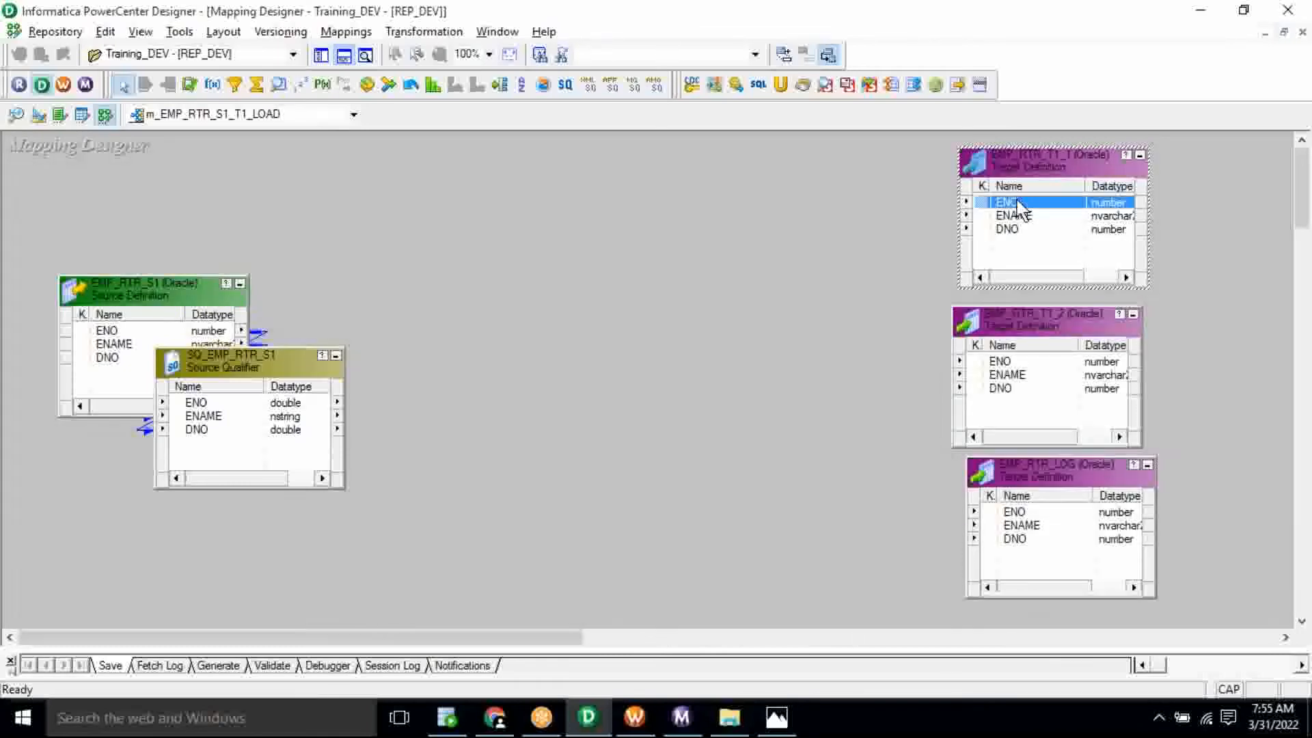
click(1026, 362)
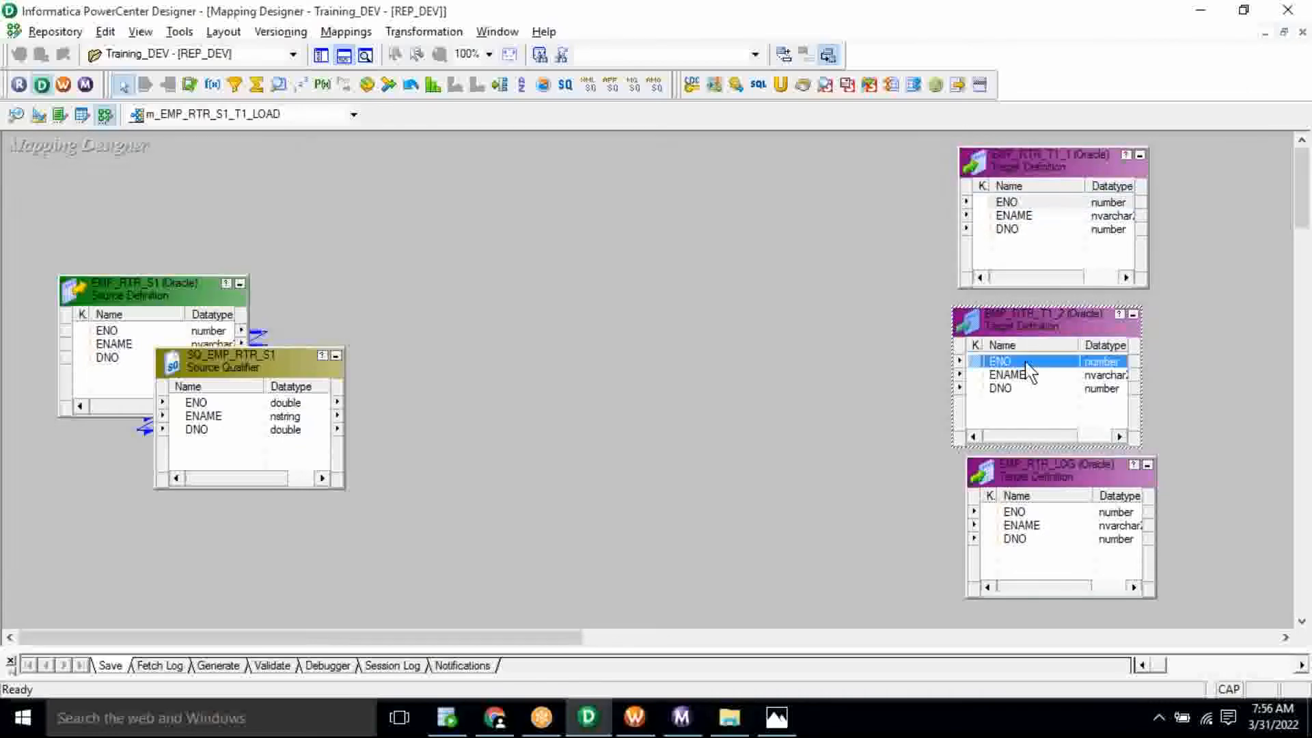
click(1063, 499)
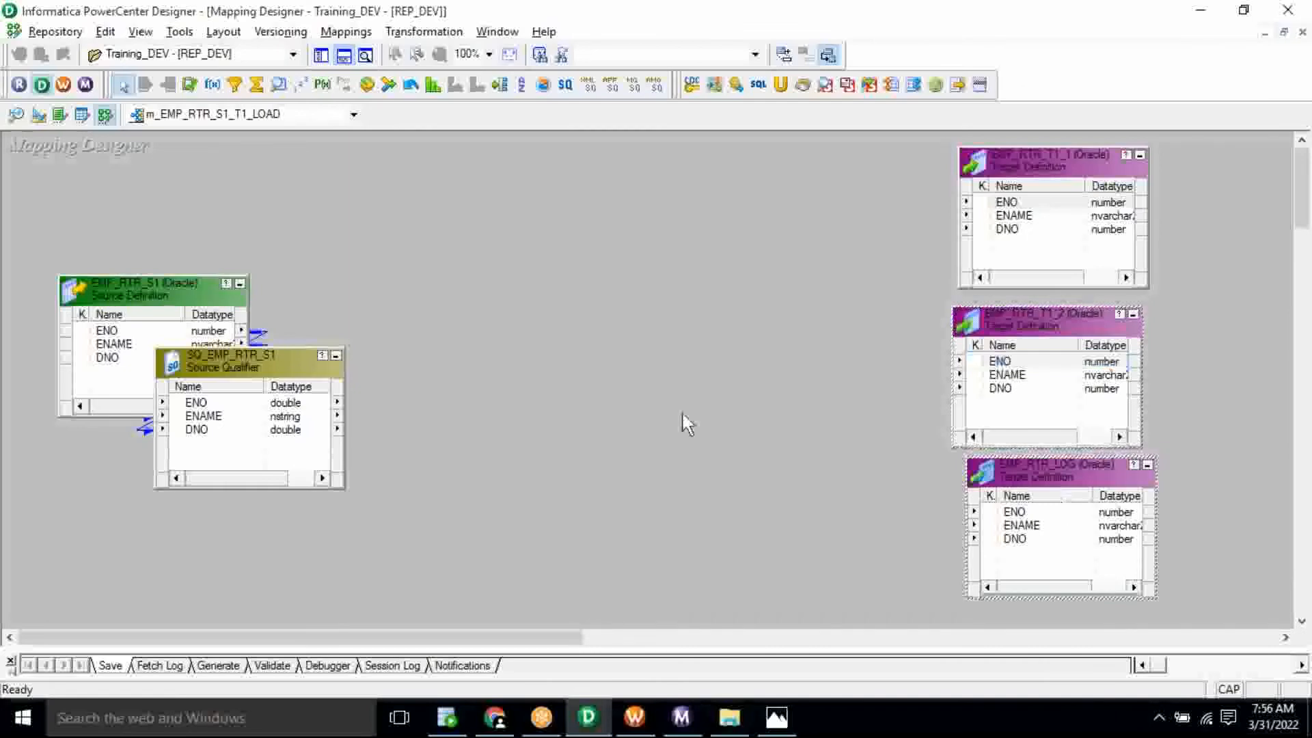
- Move the Source Qualifier SQ_EMP_RTR_S1 clear of the source definition, placing it directly to the right
click(248, 372)
drag(248, 372, 409, 298)
click(653, 332)
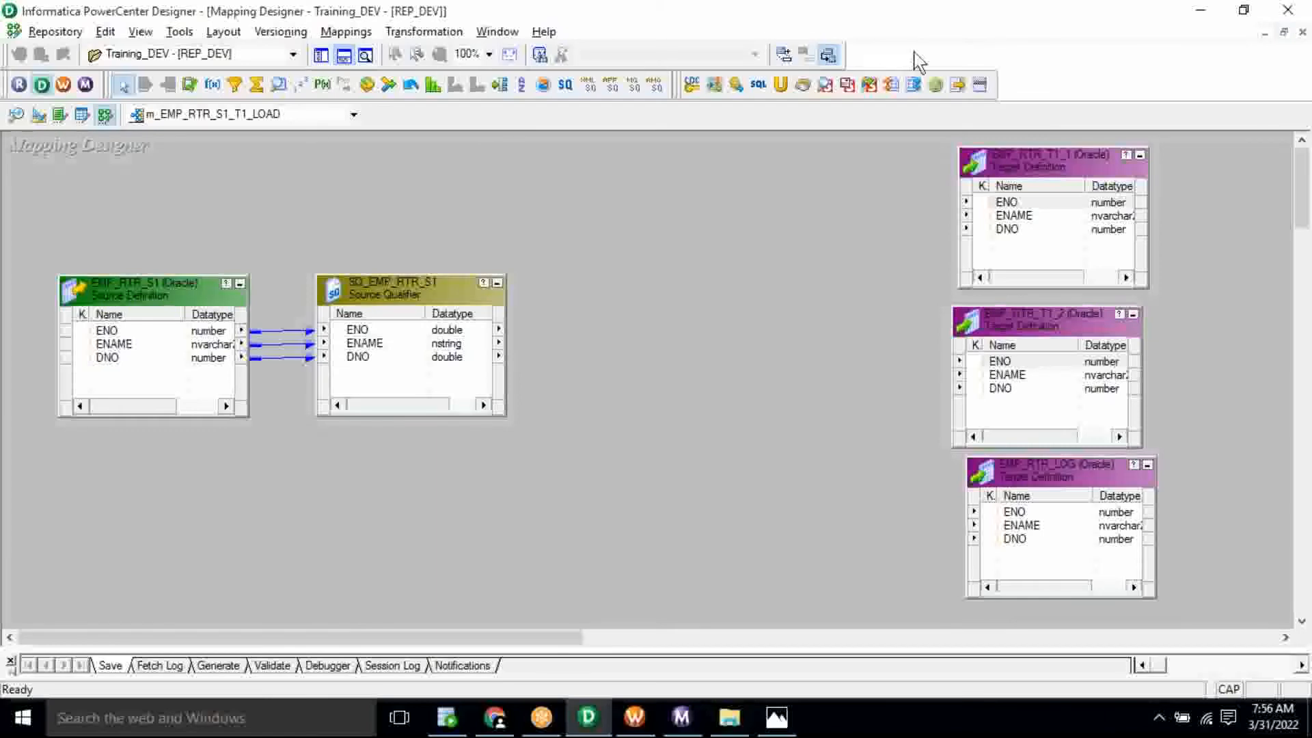
click(957, 34)
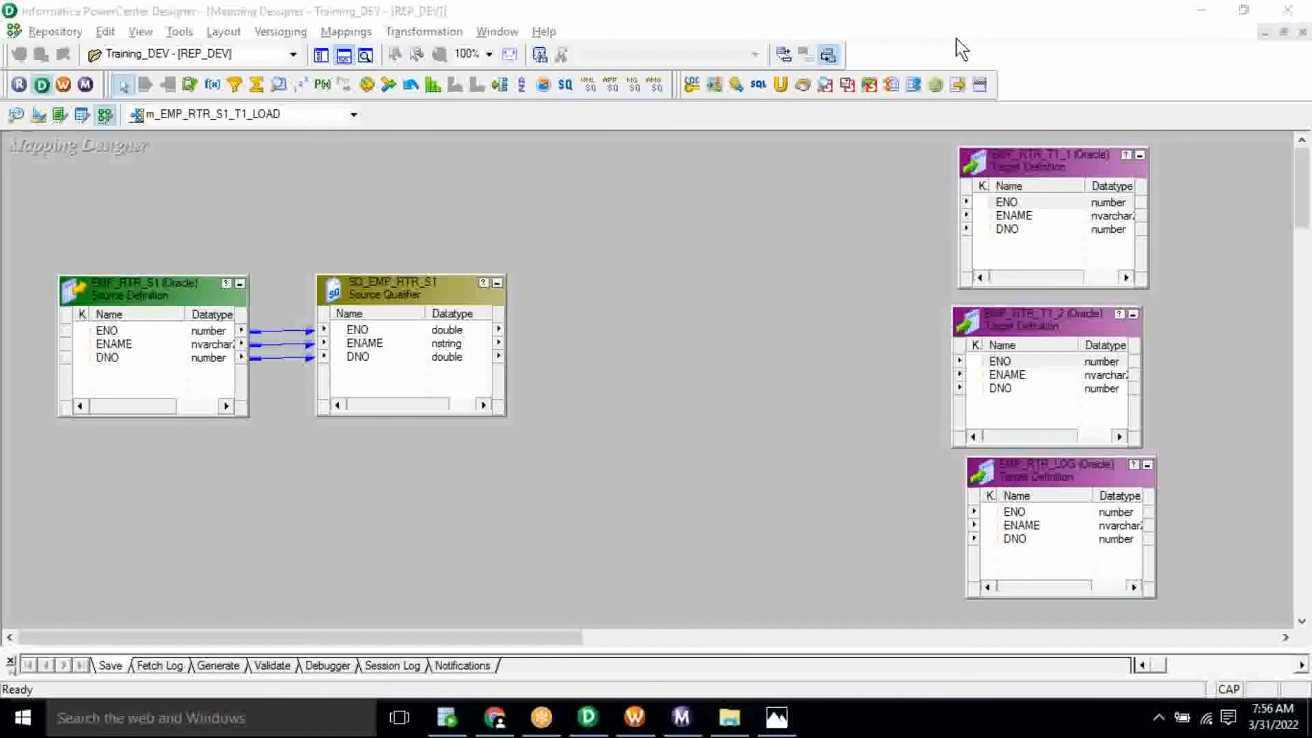
click(706, 265)
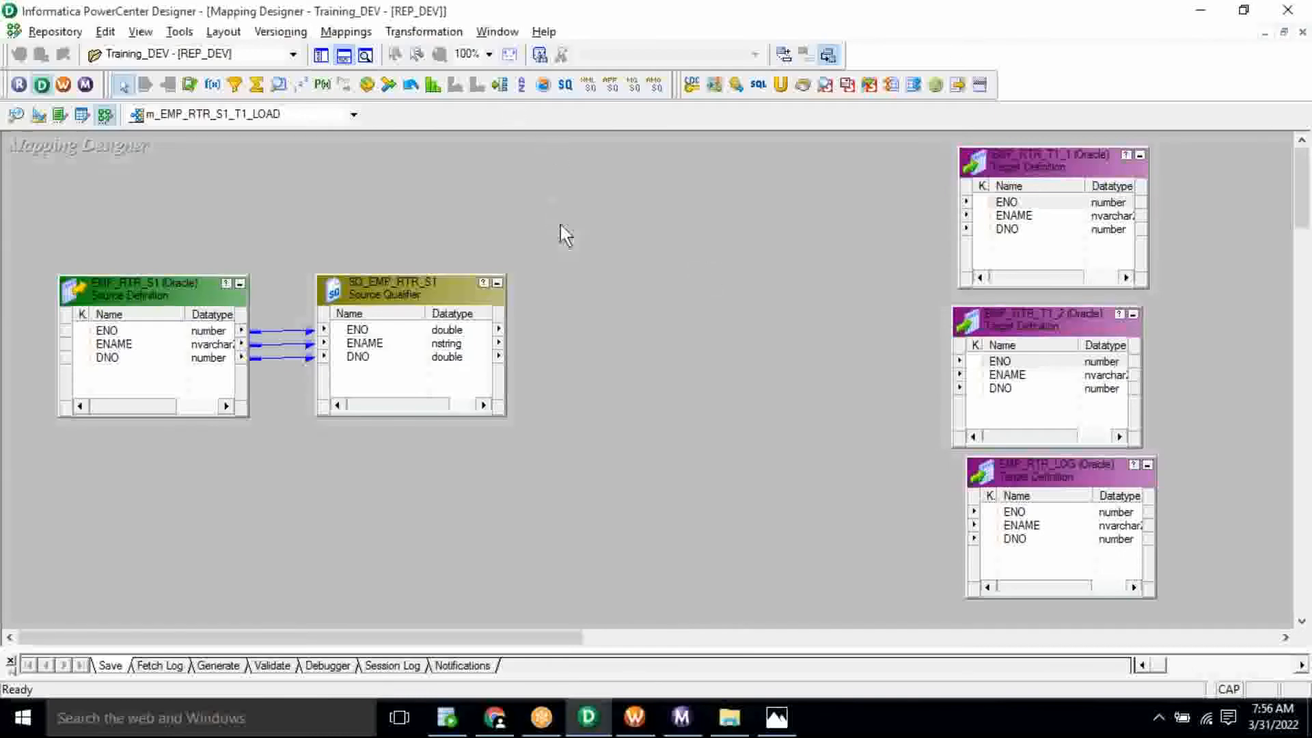
- Create a Router transformation named RTR, place it between the Source Qualifier and the targets, and stretch it taller
click(419, 33)
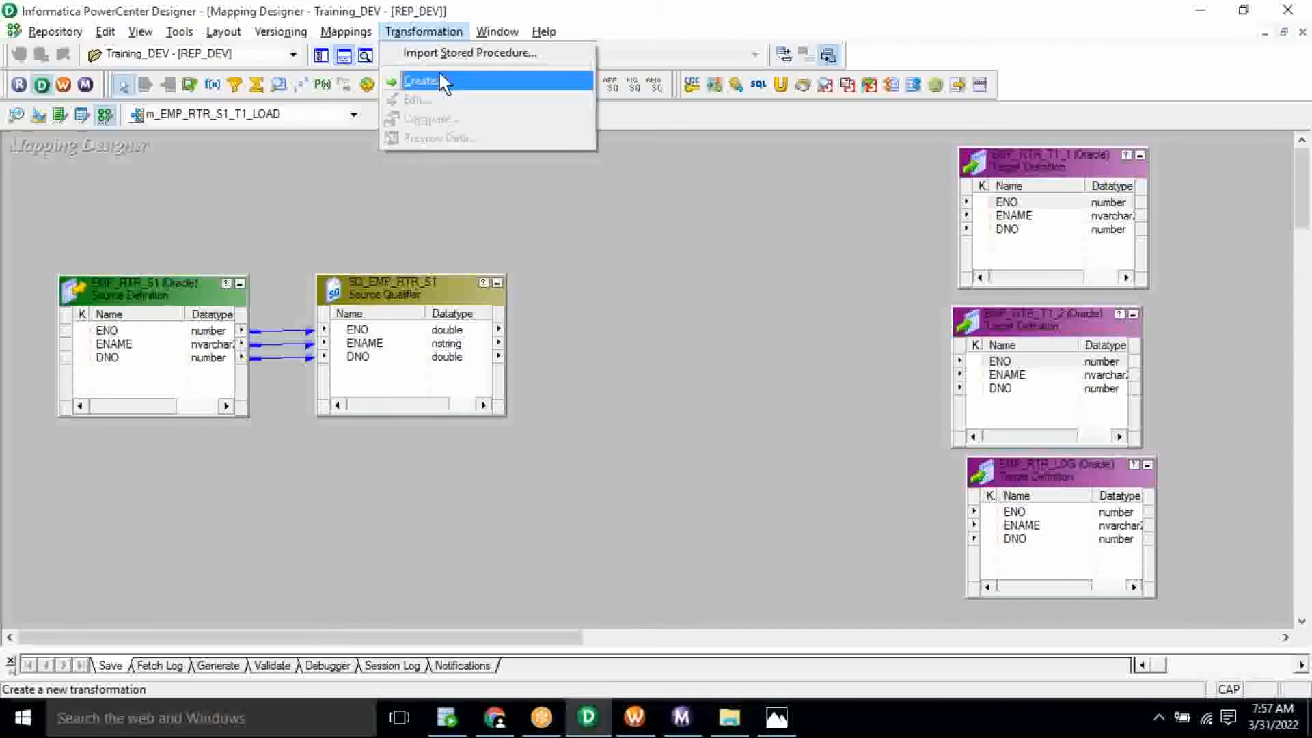
click(440, 75)
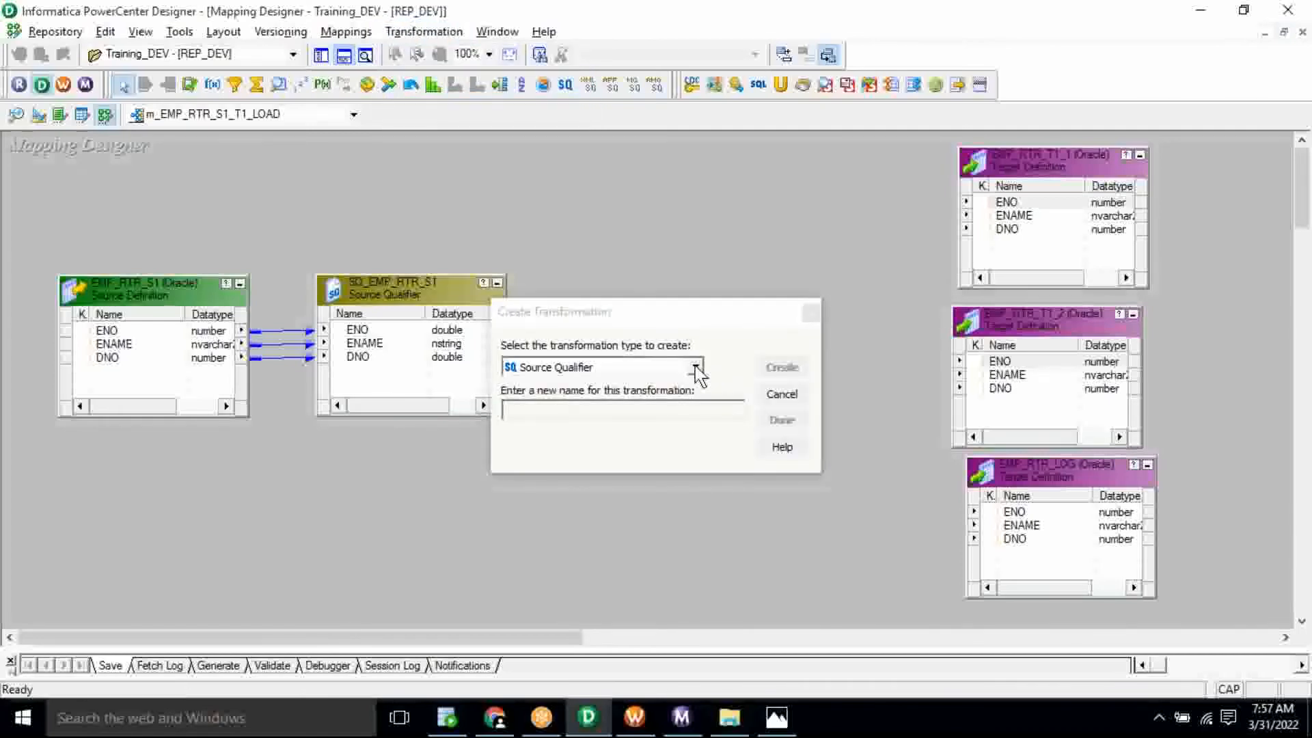
click(696, 369)
scroll(615, 444, down, 3)
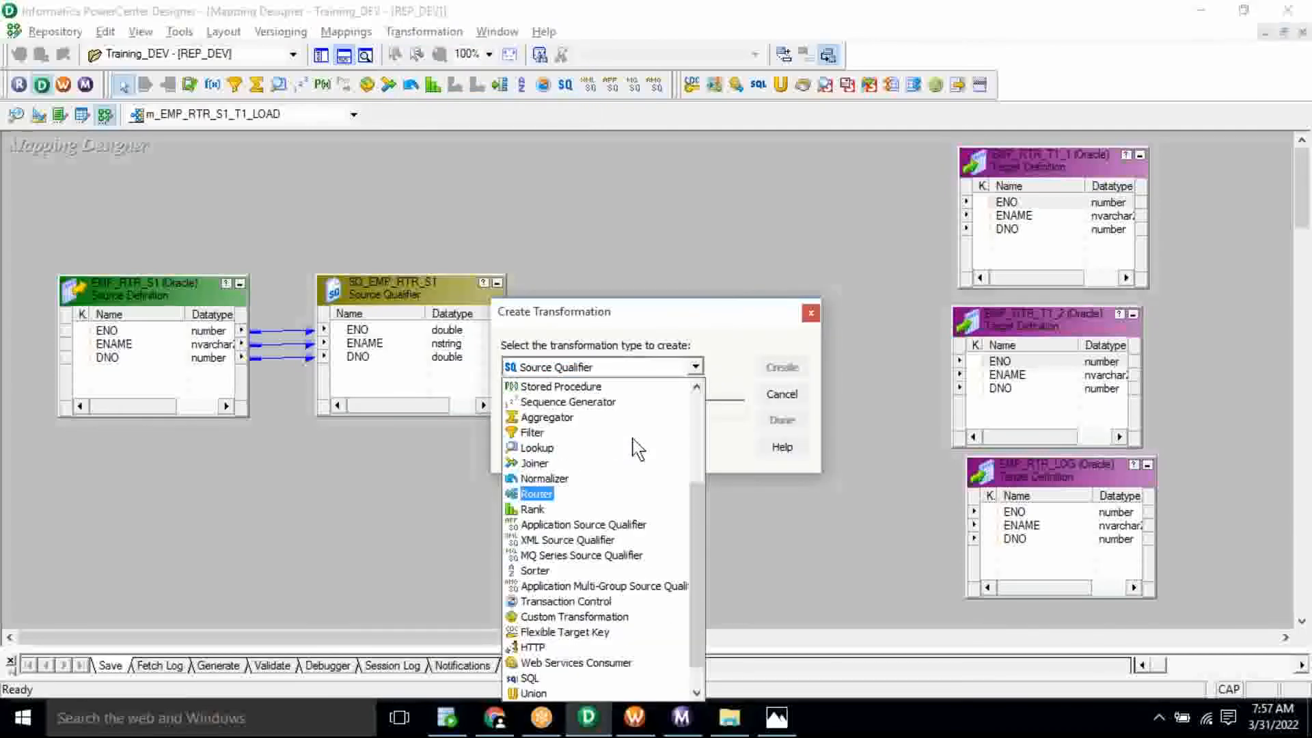
scroll(635, 447, down, 1)
click(540, 387)
click(552, 419)
text(RTR)
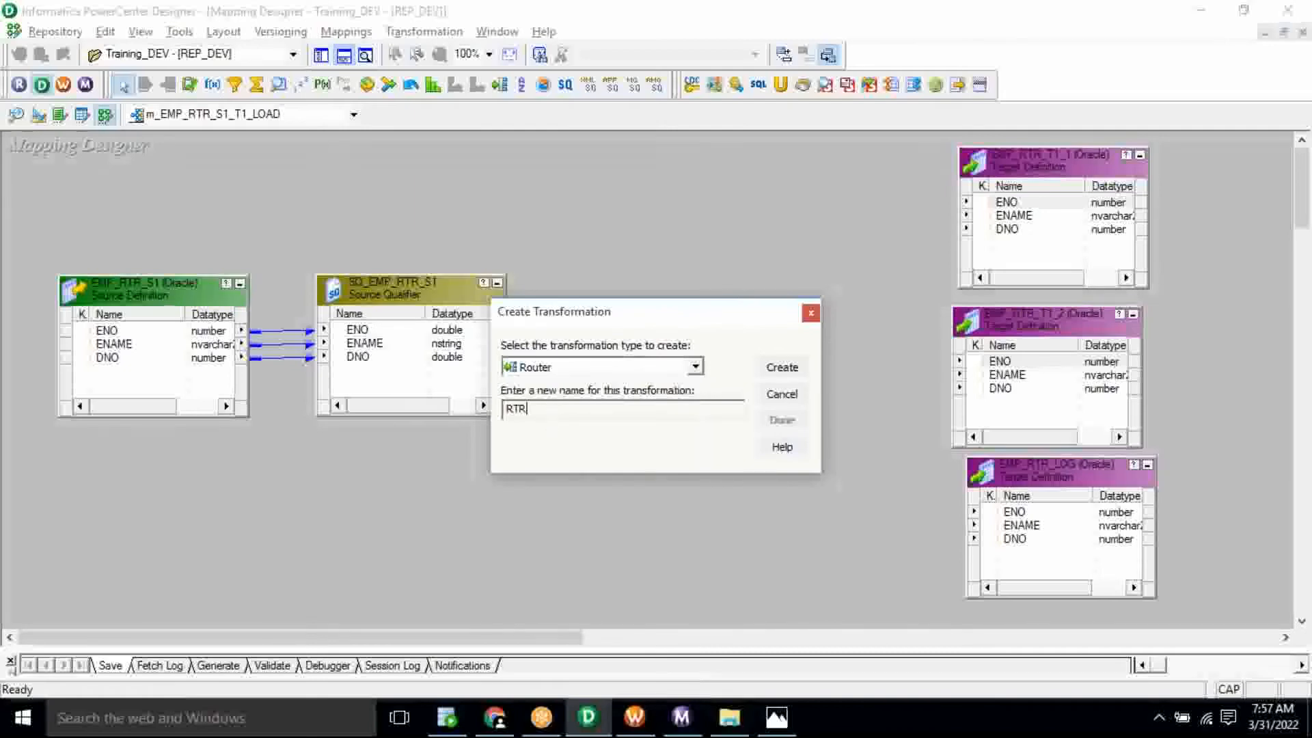
click(784, 369)
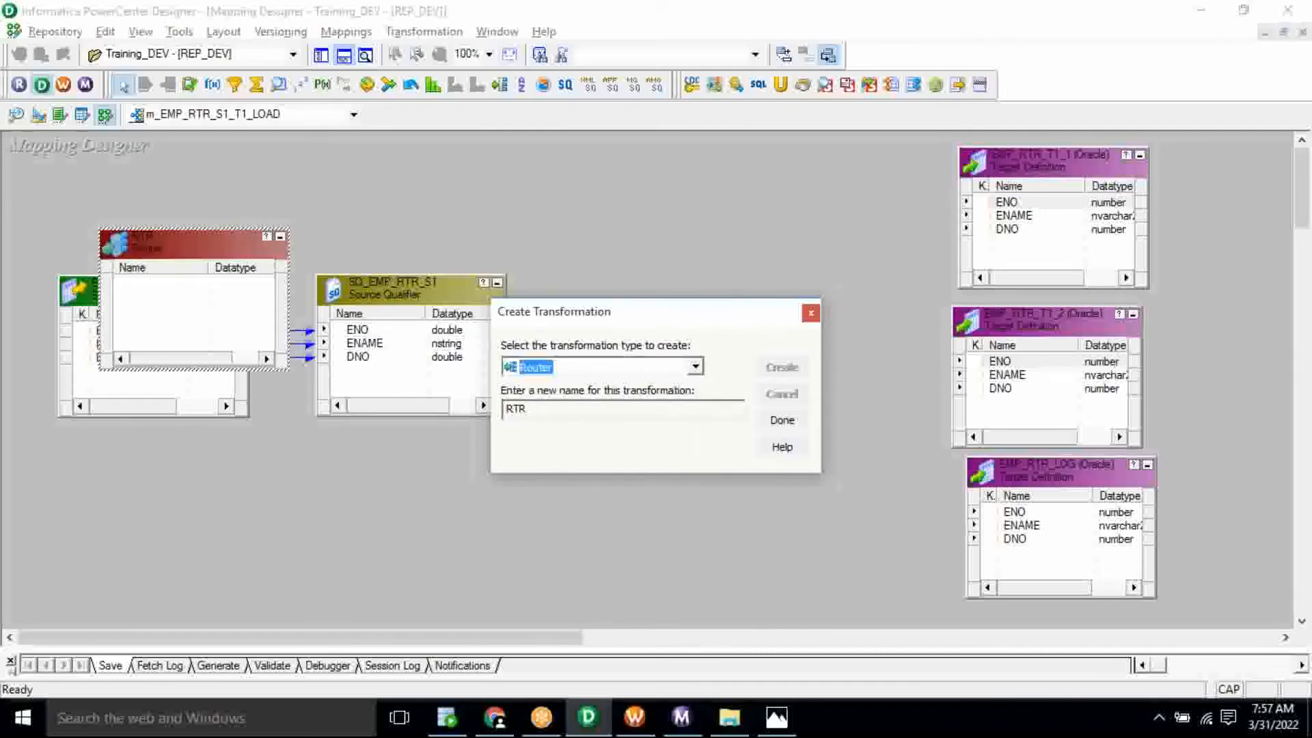
click(783, 420)
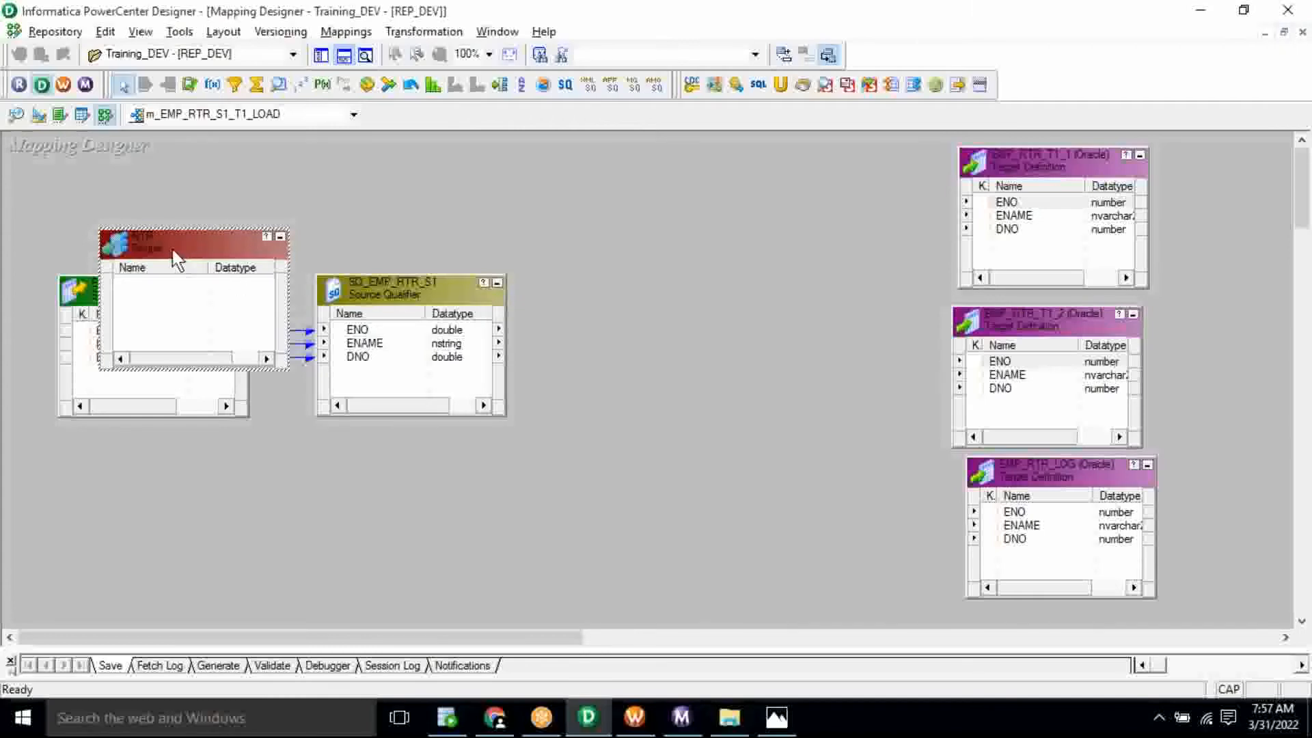
drag(176, 258, 679, 171)
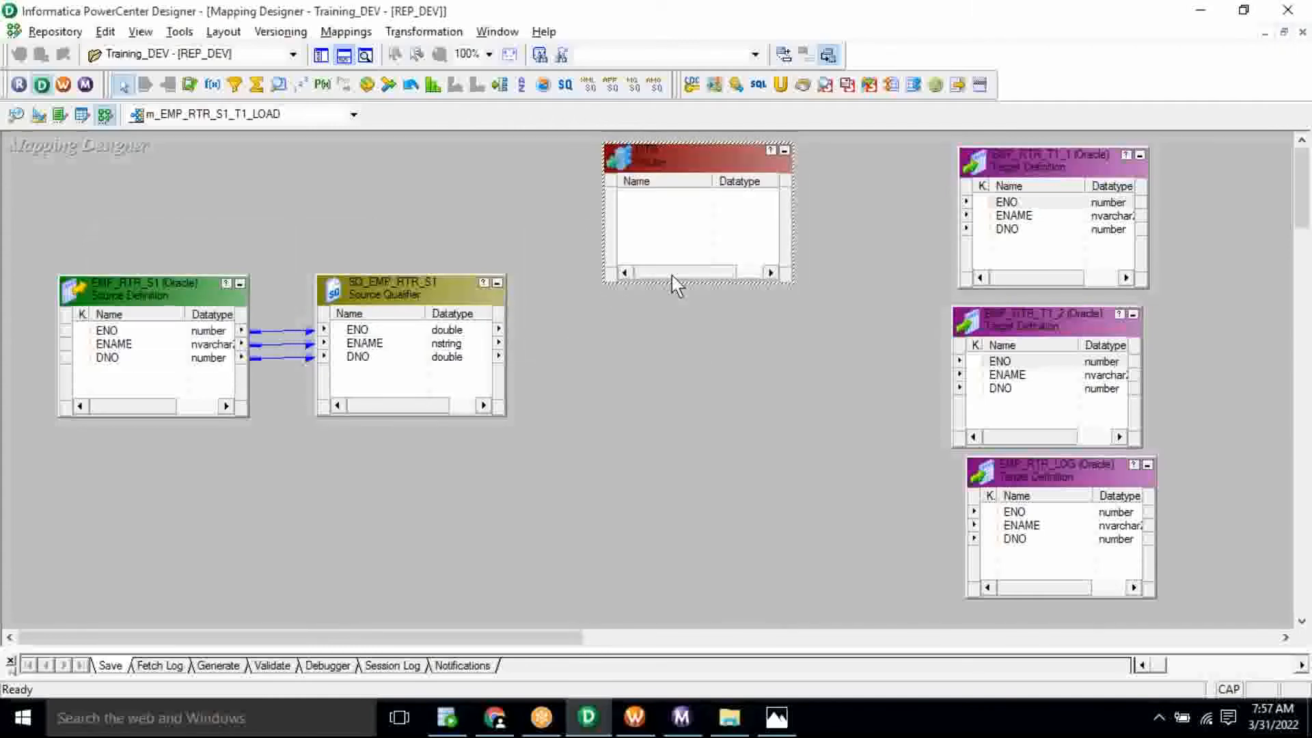
drag(670, 283, 742, 573)
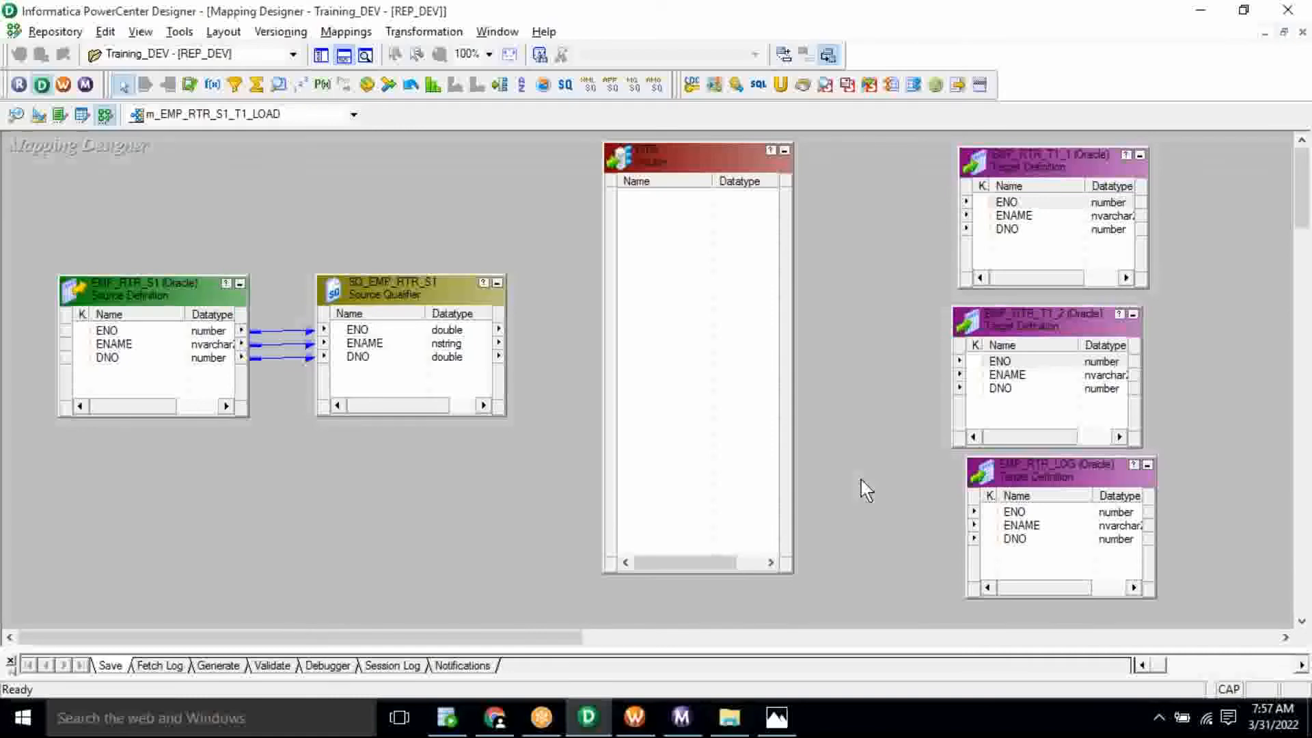
- Link the ENO, ENAME and DNO ports of SQ_EMP_RTR_S1 into the Router RTR as its input ports
click(395, 338)
click(395, 338)
right_click(395, 339)
click(435, 357)
drag(355, 336, 658, 198)
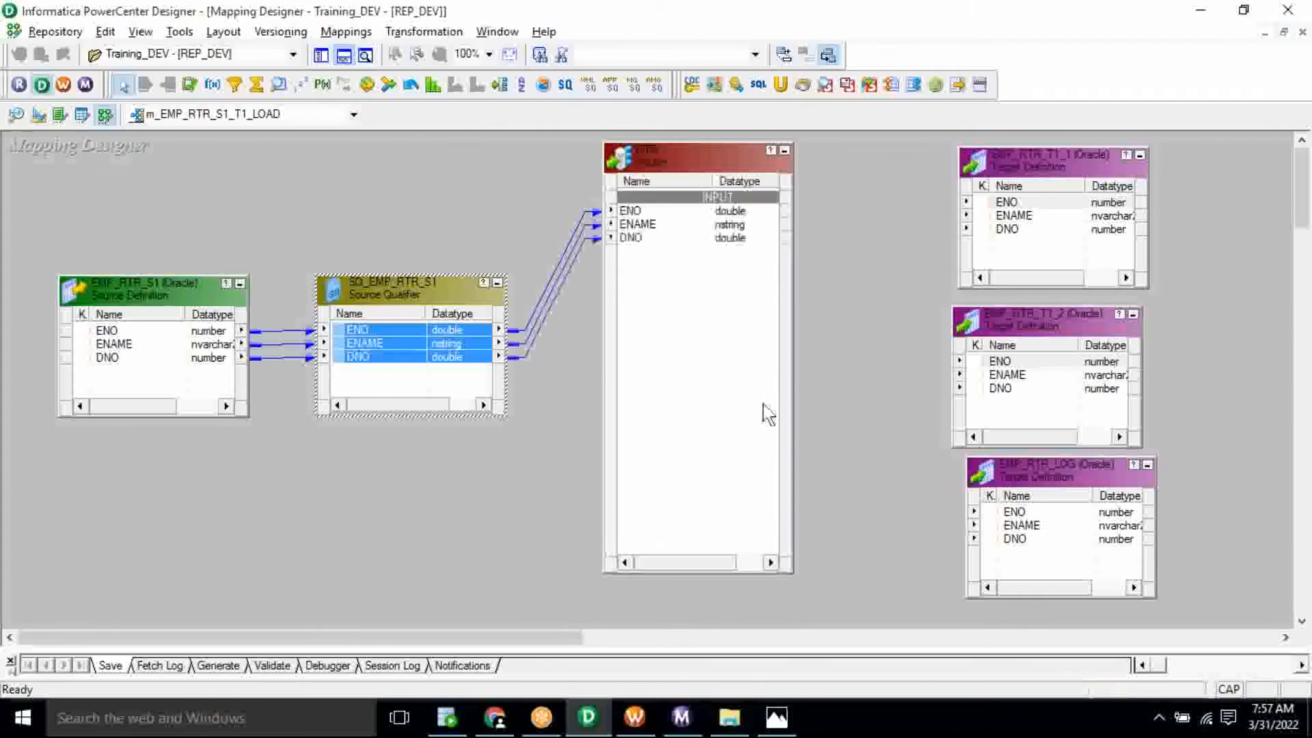
drag(543, 262, 560, 315)
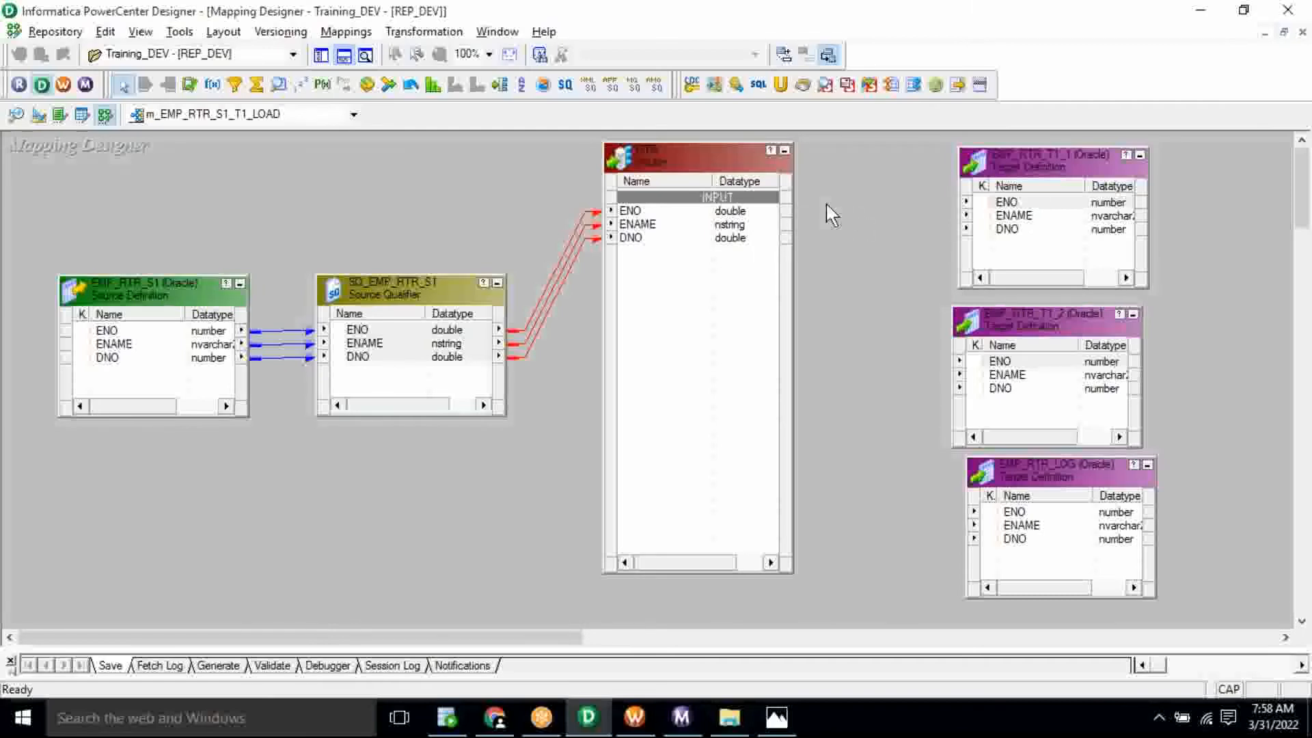
- Open the RTR Router's group definitions for editing and add two new output groups
right_click(706, 157)
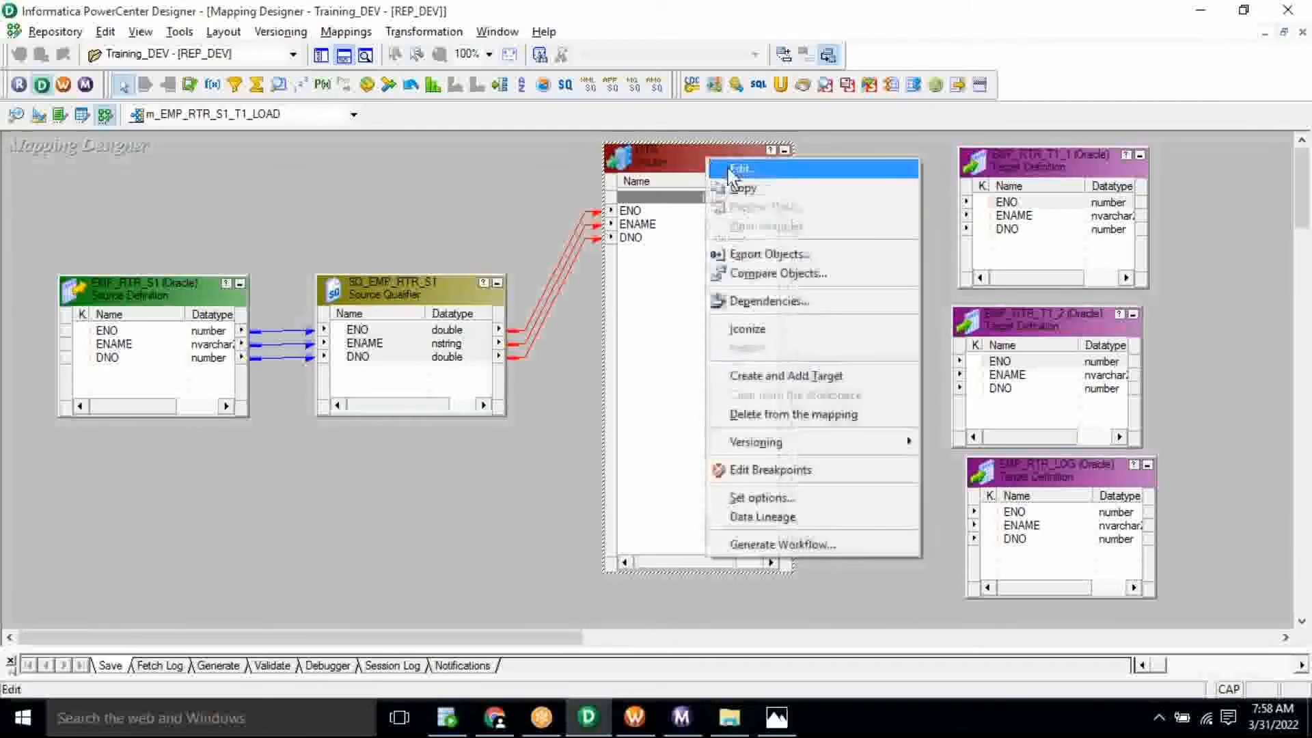
click(741, 168)
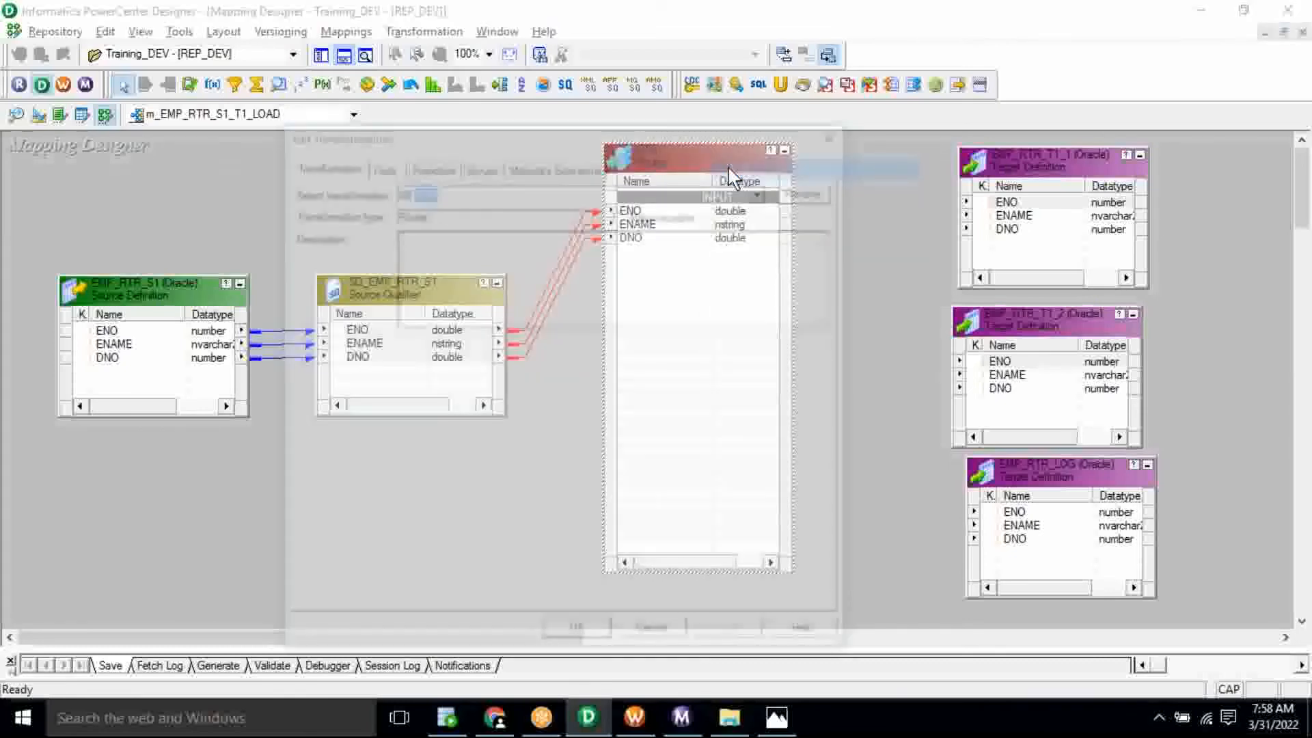
click(480, 164)
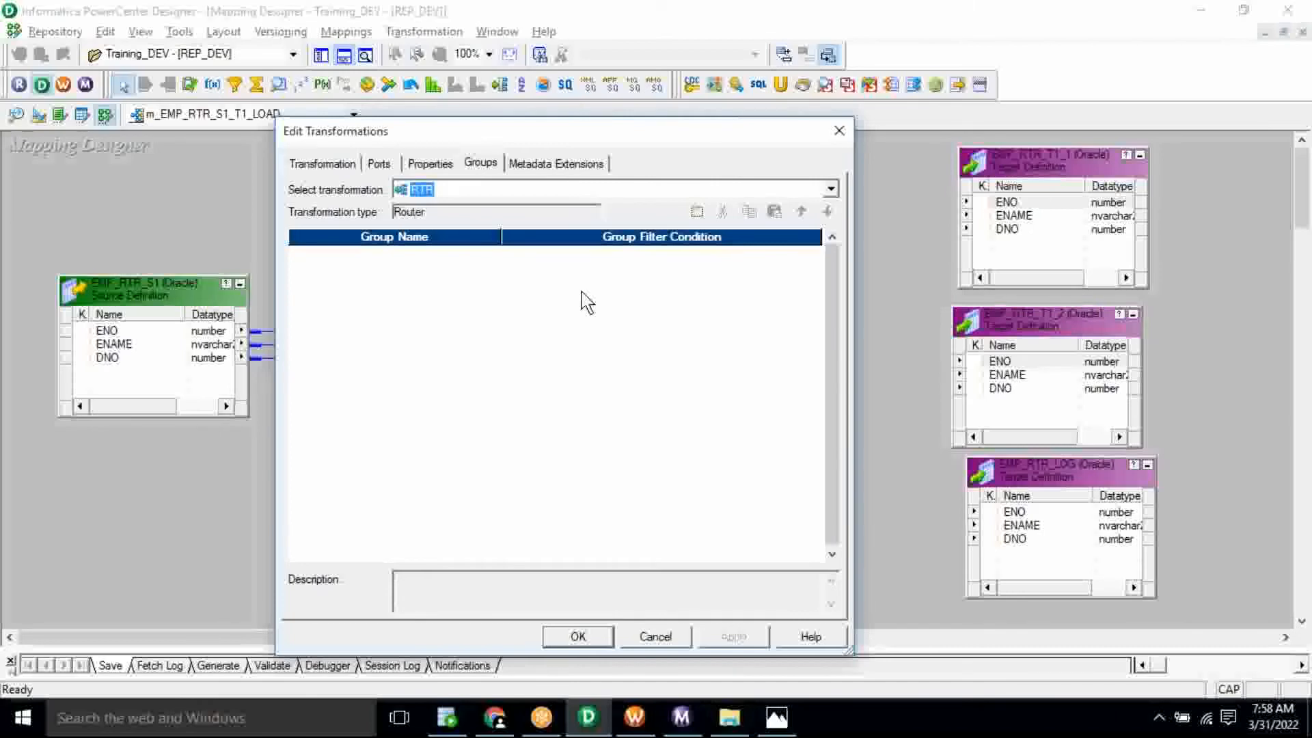
click(696, 212)
click(696, 212)
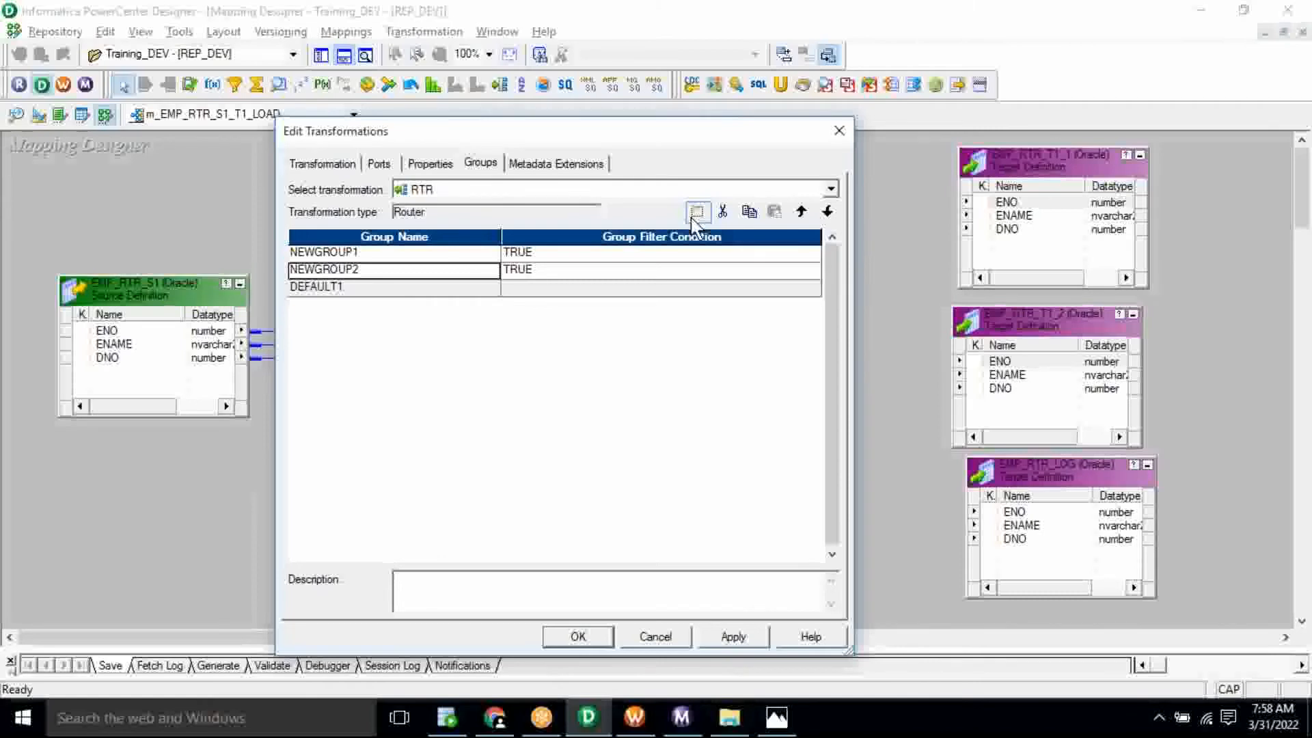
- Rename the two new Router groups as DNO10 and DNO20, keeping the default group
click(428, 254)
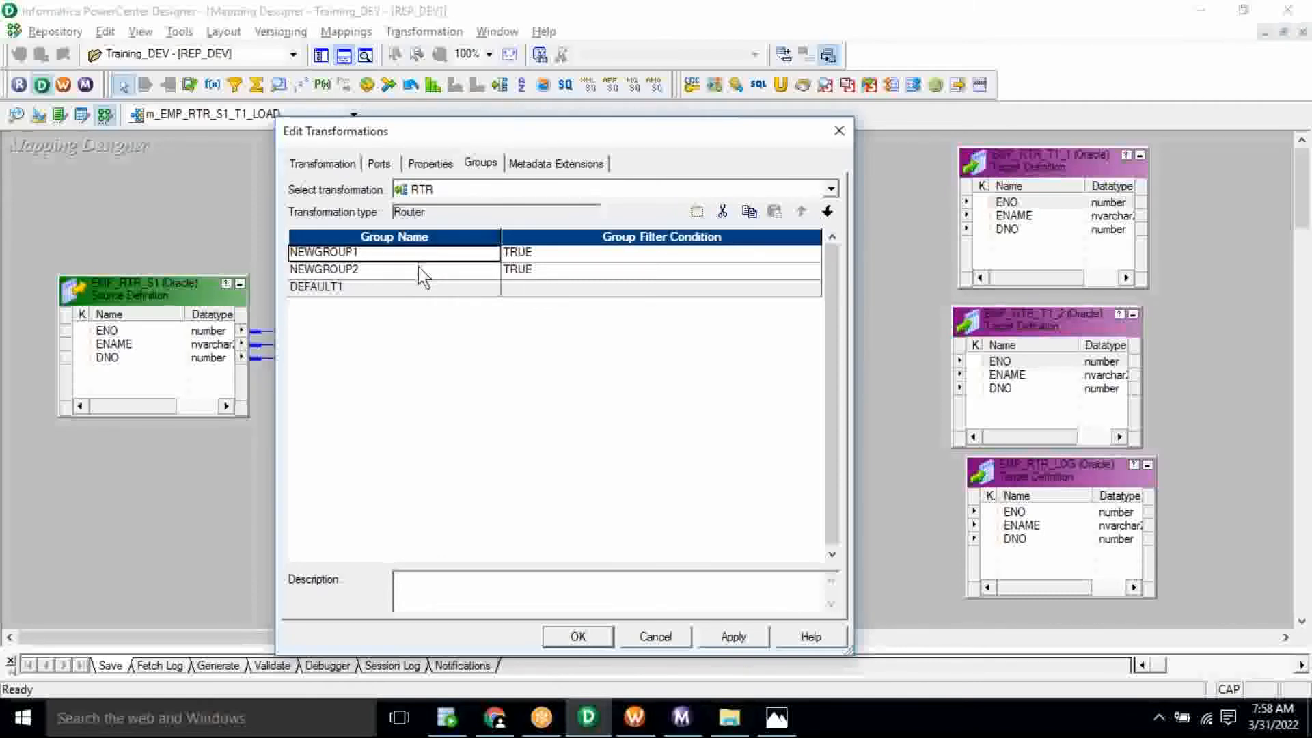
click(403, 287)
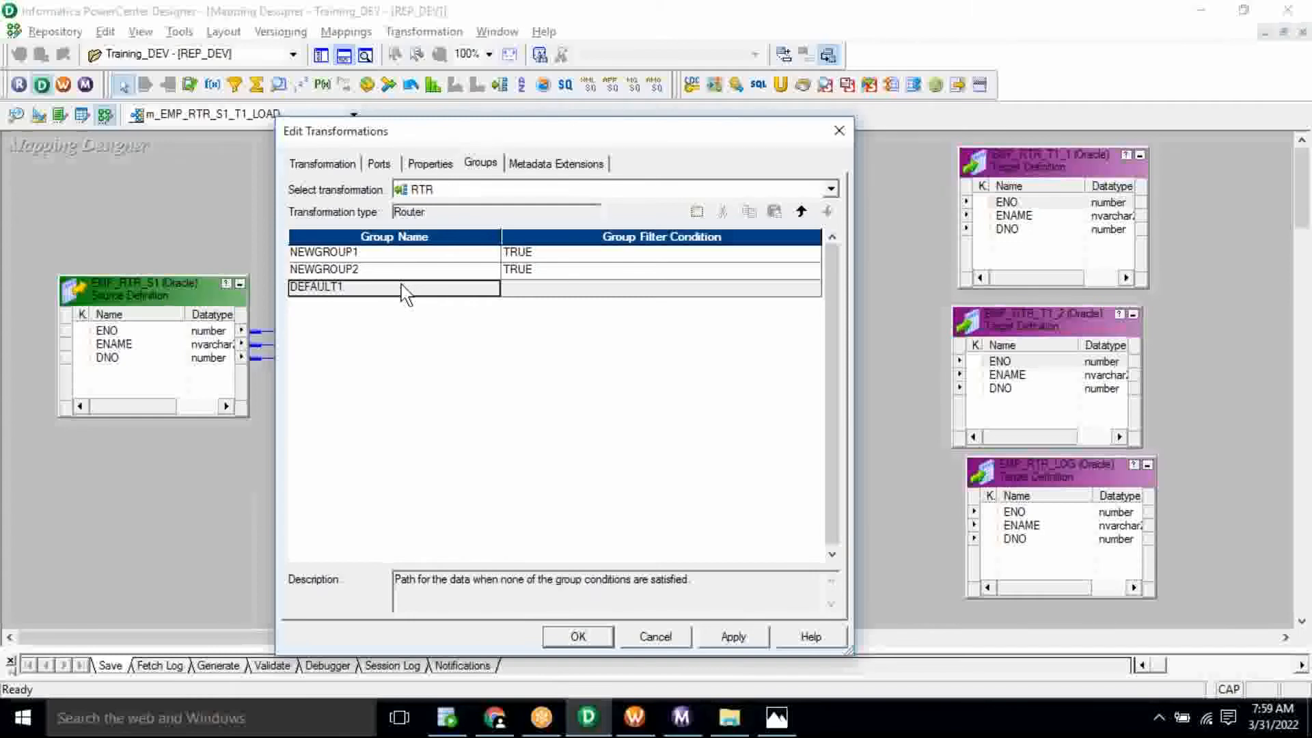
click(524, 293)
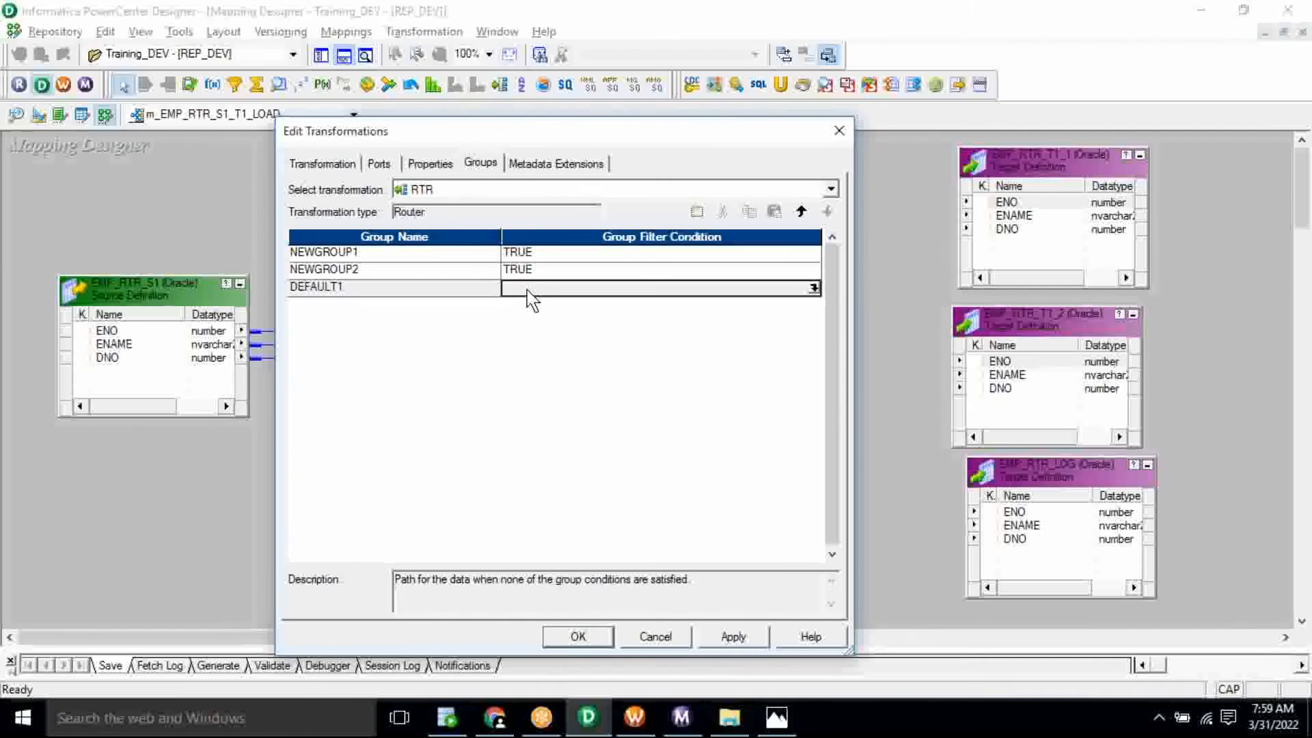
click(455, 259)
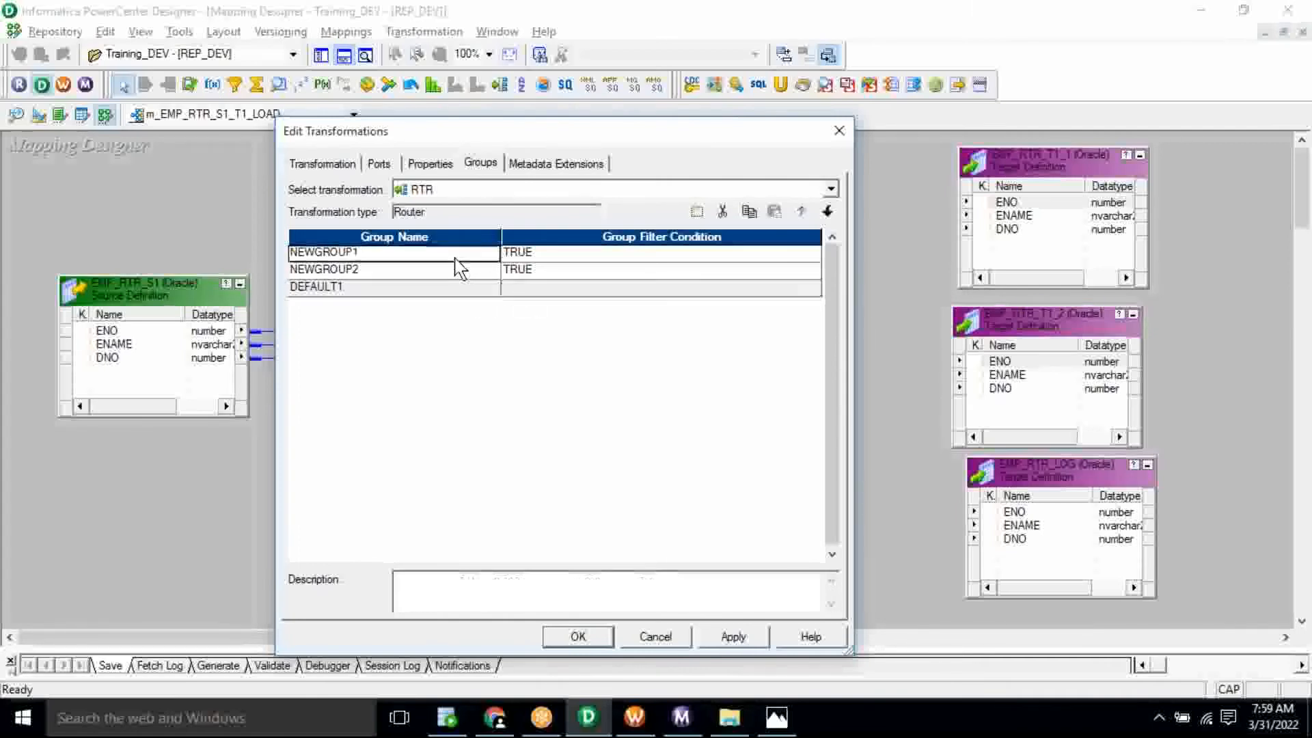
text(DNO10)
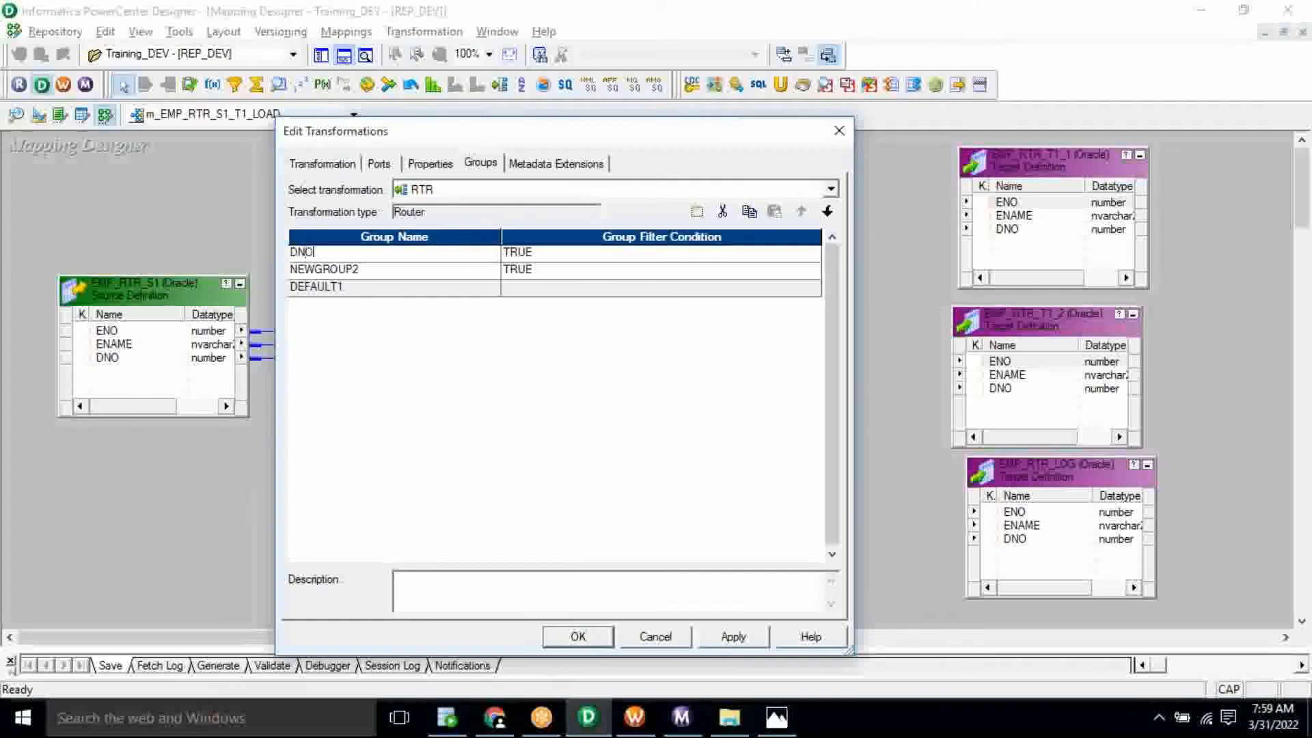
click(418, 274)
text(DNO20)
- Set the filter condition of the DNO10 group to DNO=10
click(611, 252)
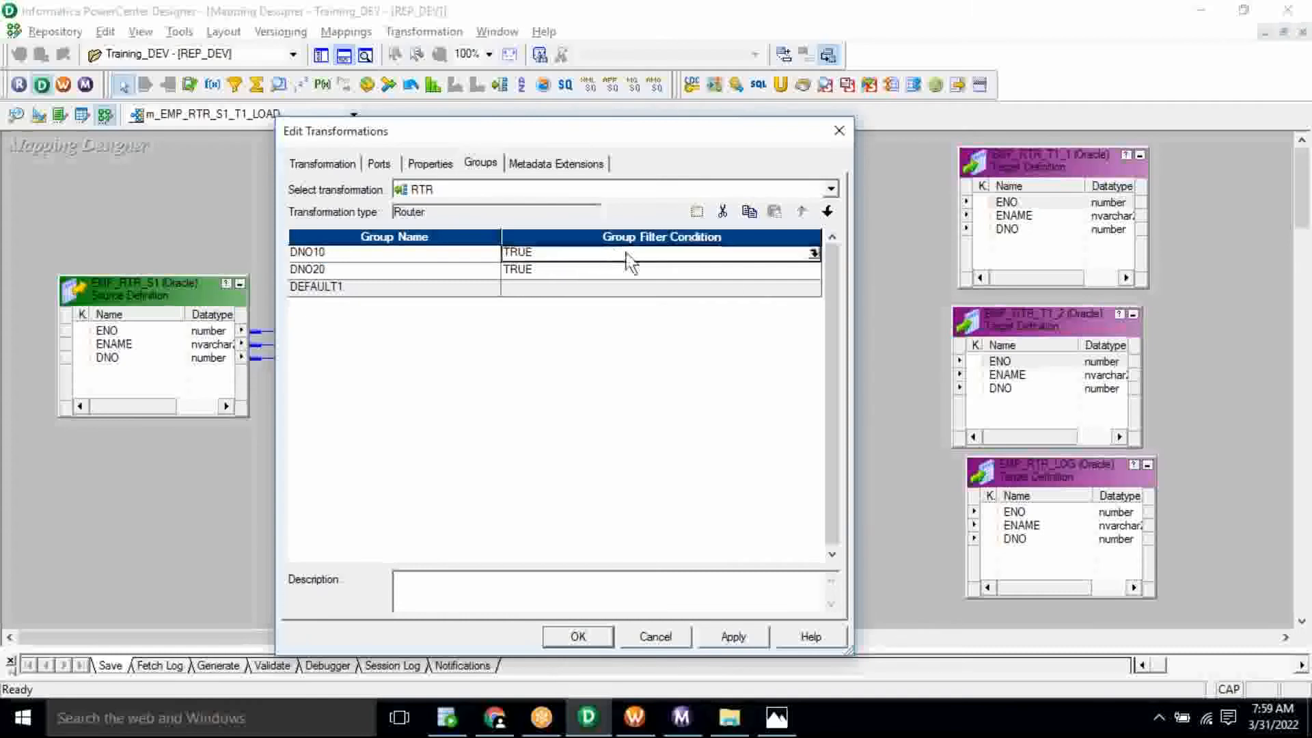
click(814, 253)
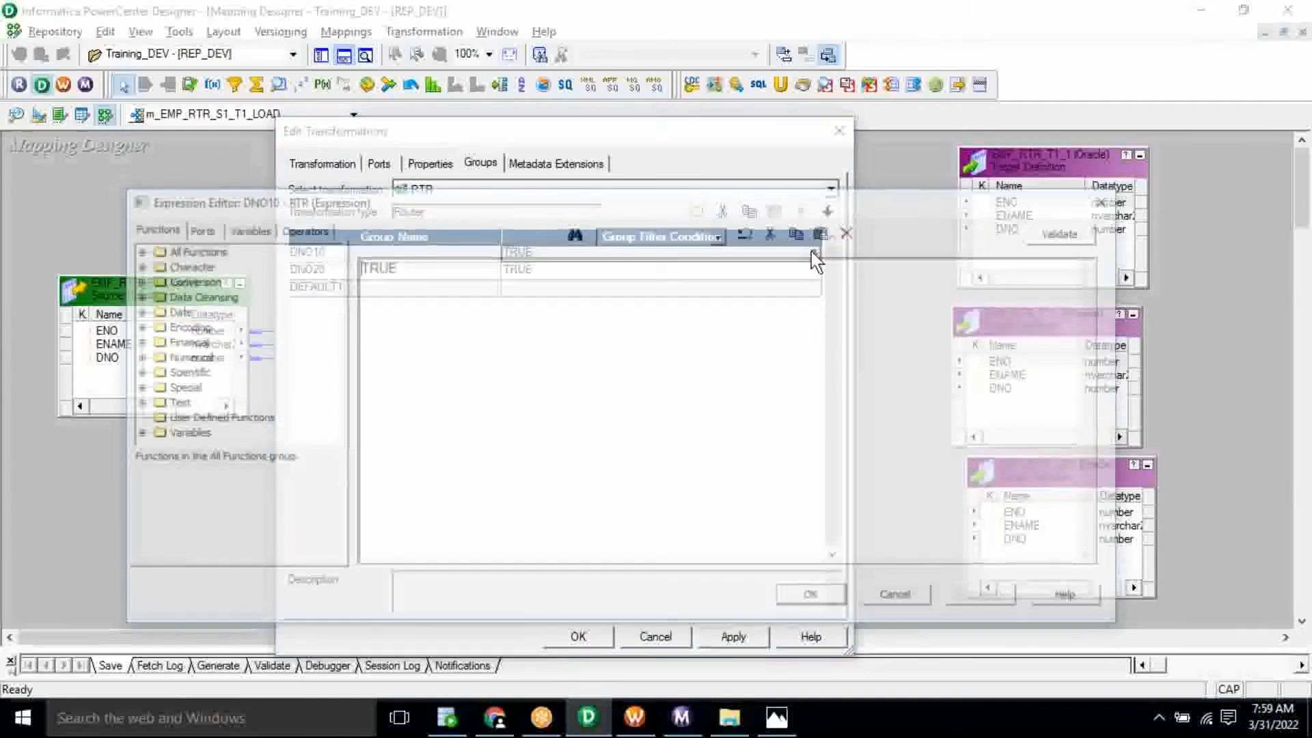
key(BackSpace)
key(BackSpace)
key(BackSpace)
key(BackSpace)
text(DNO=10)
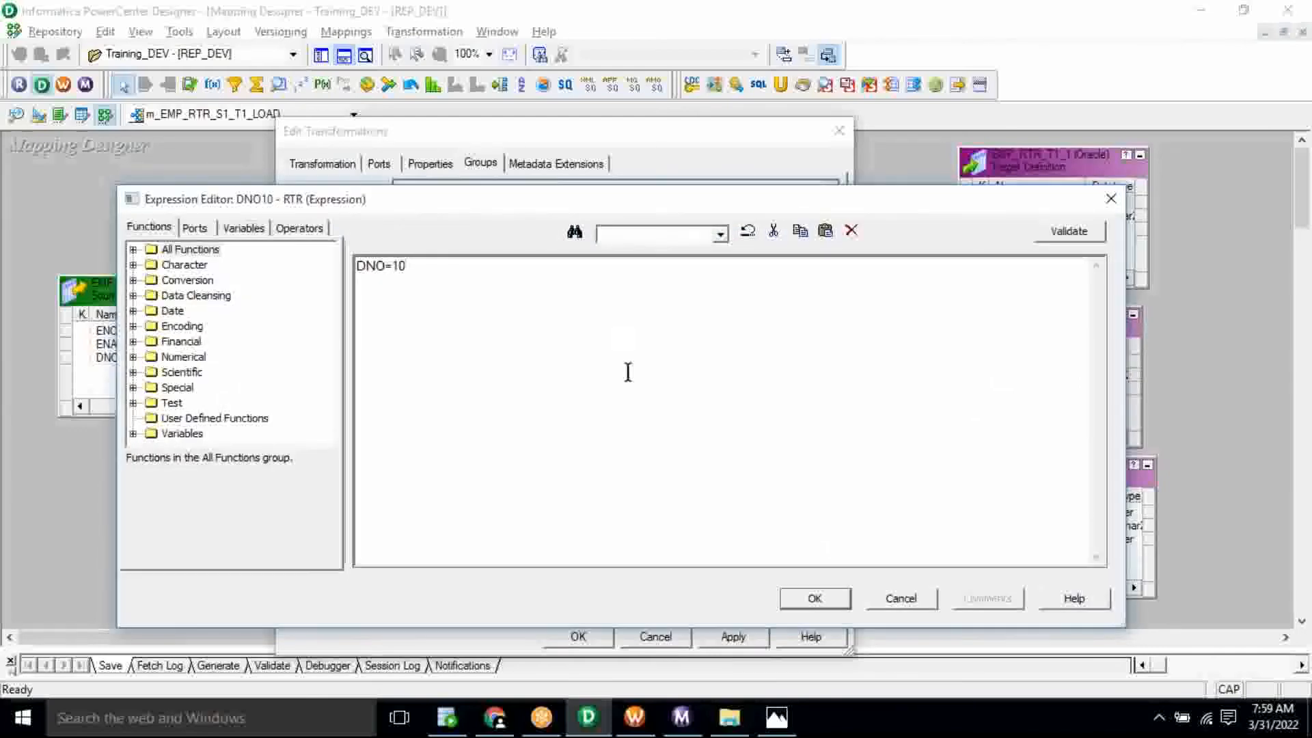
click(814, 598)
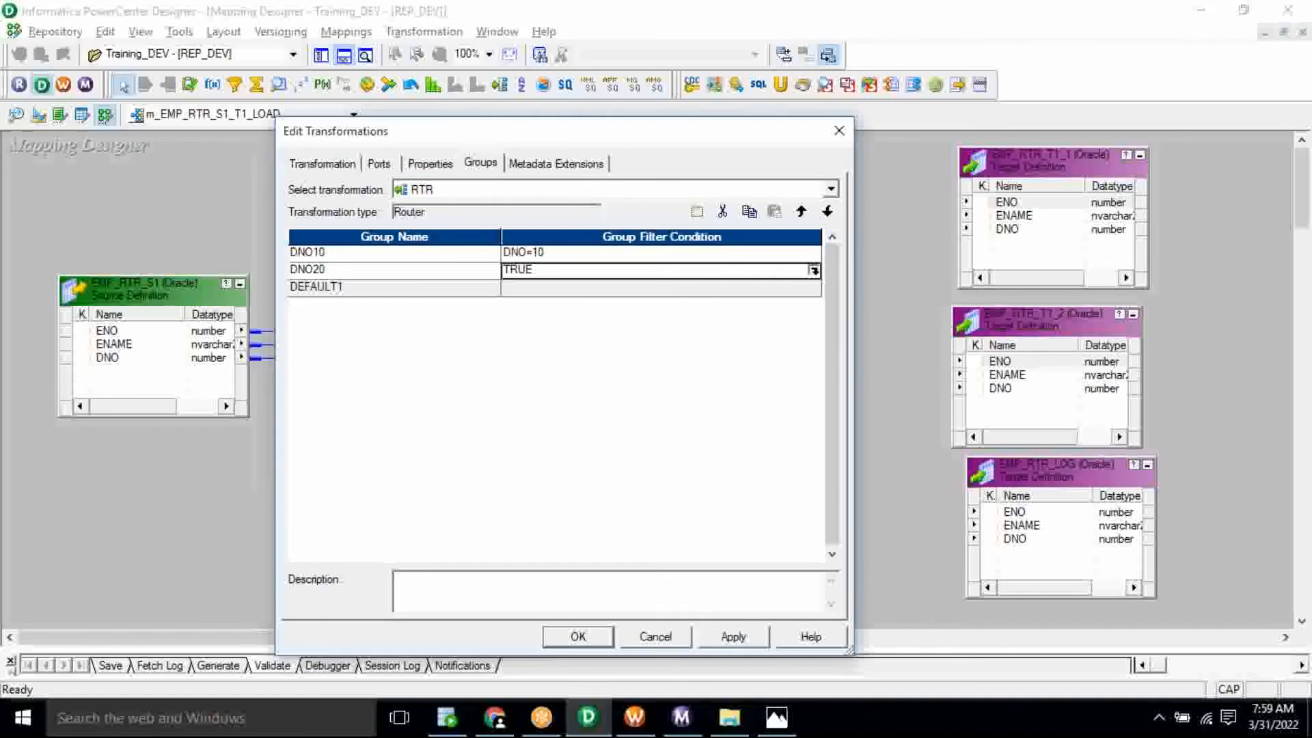
- Set the filter condition of the DNO20 group to DNO=20 and apply the Router changes
click(813, 270)
key(Delete)
text(DNO=20)
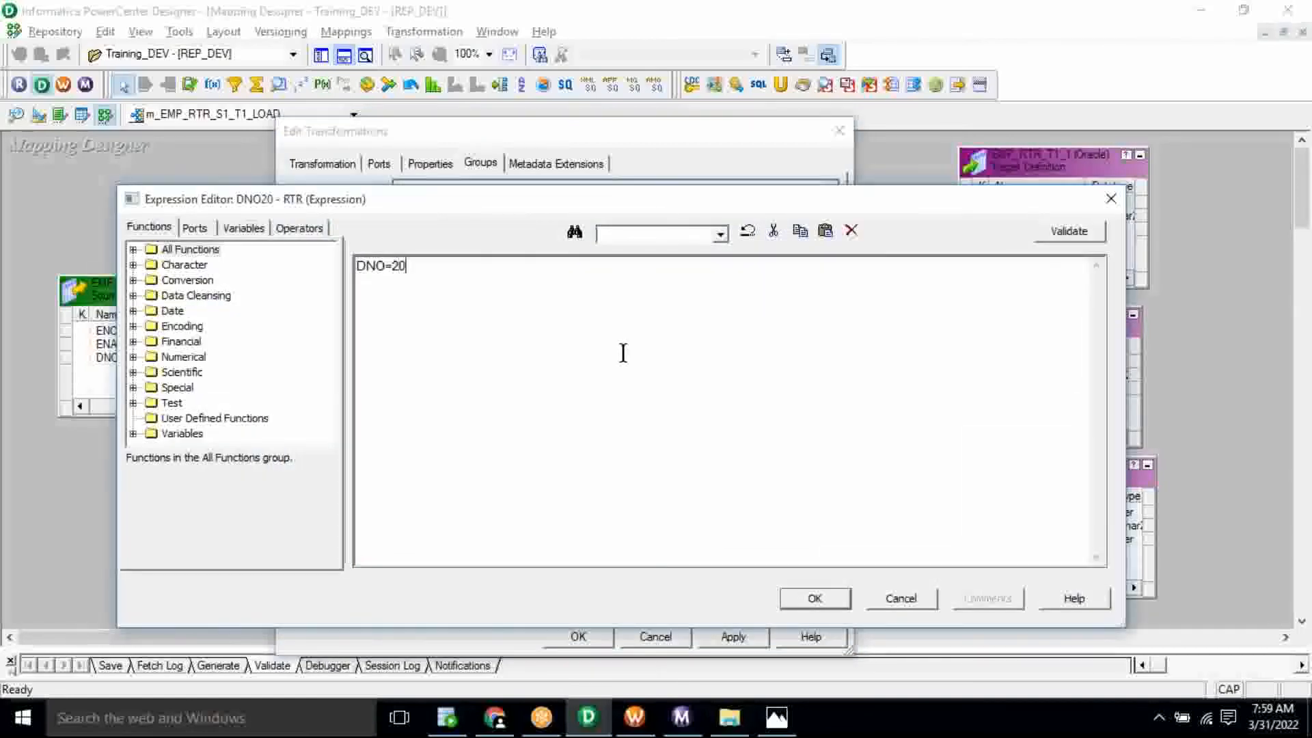
click(814, 598)
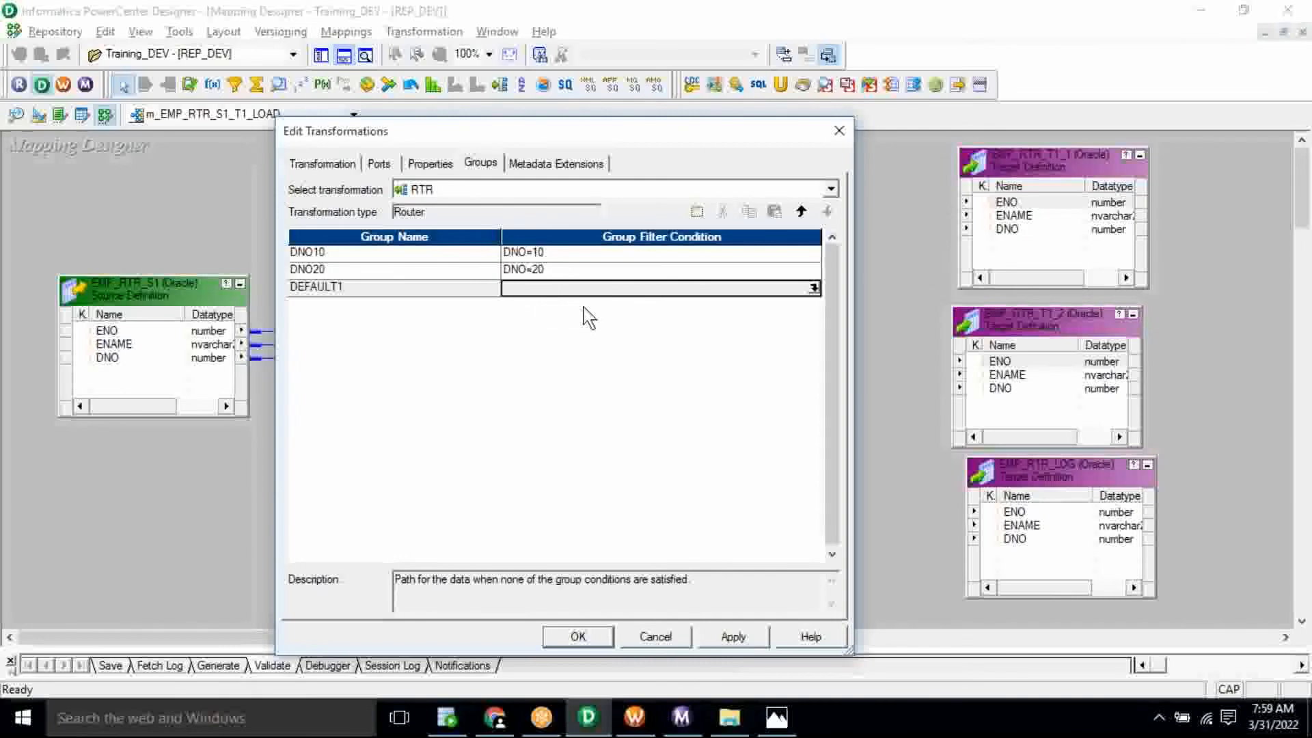
click(559, 256)
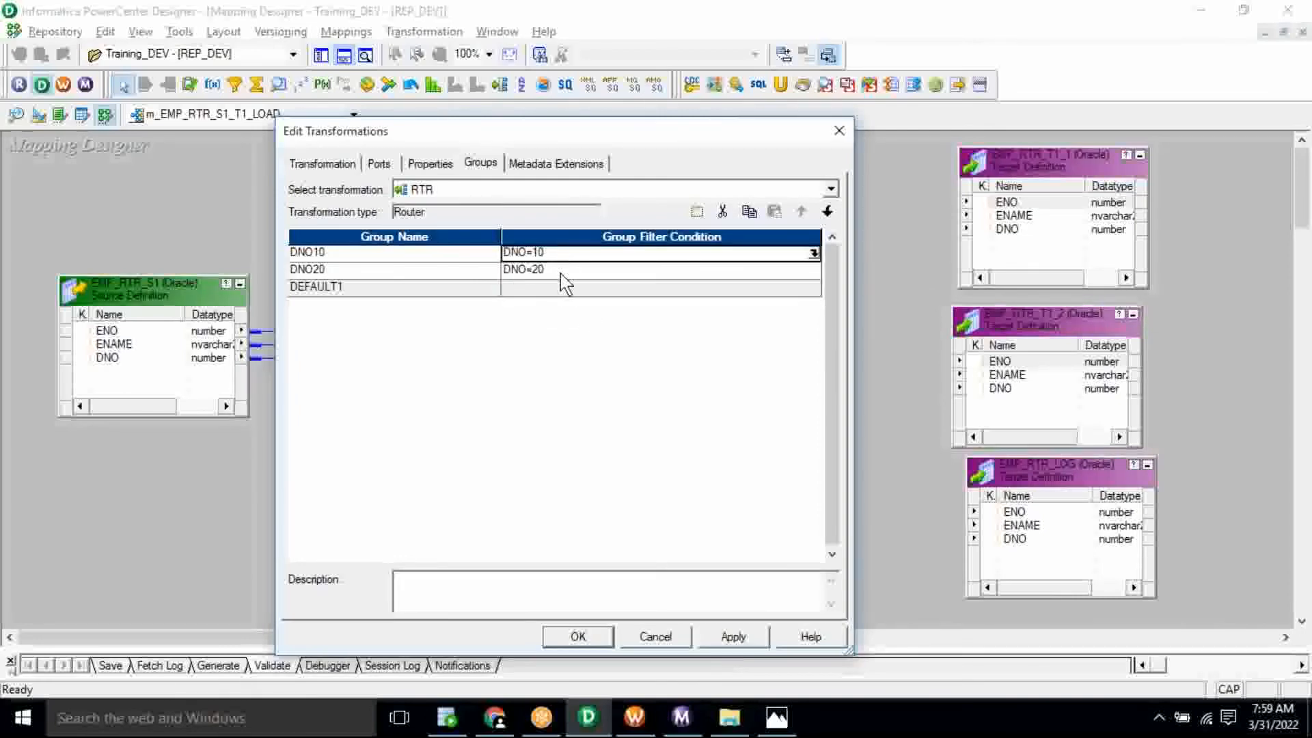
click(560, 273)
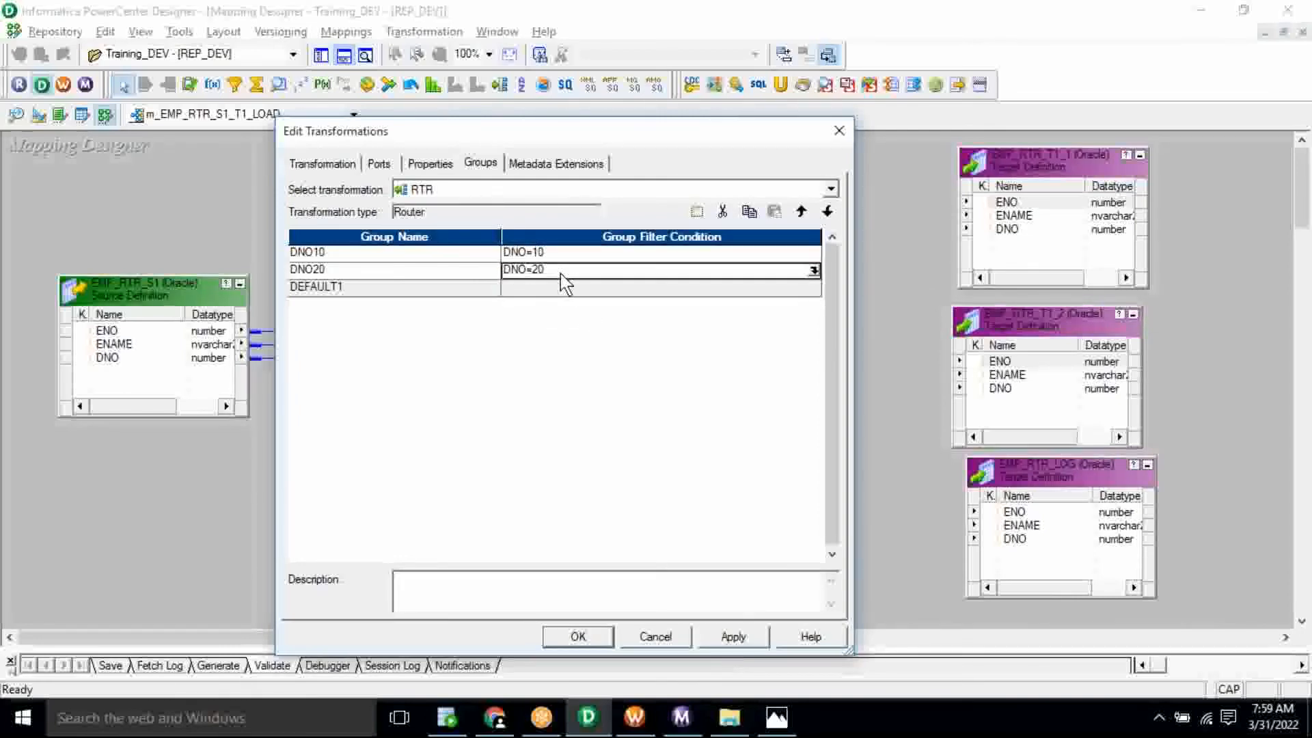
click(734, 636)
click(578, 636)
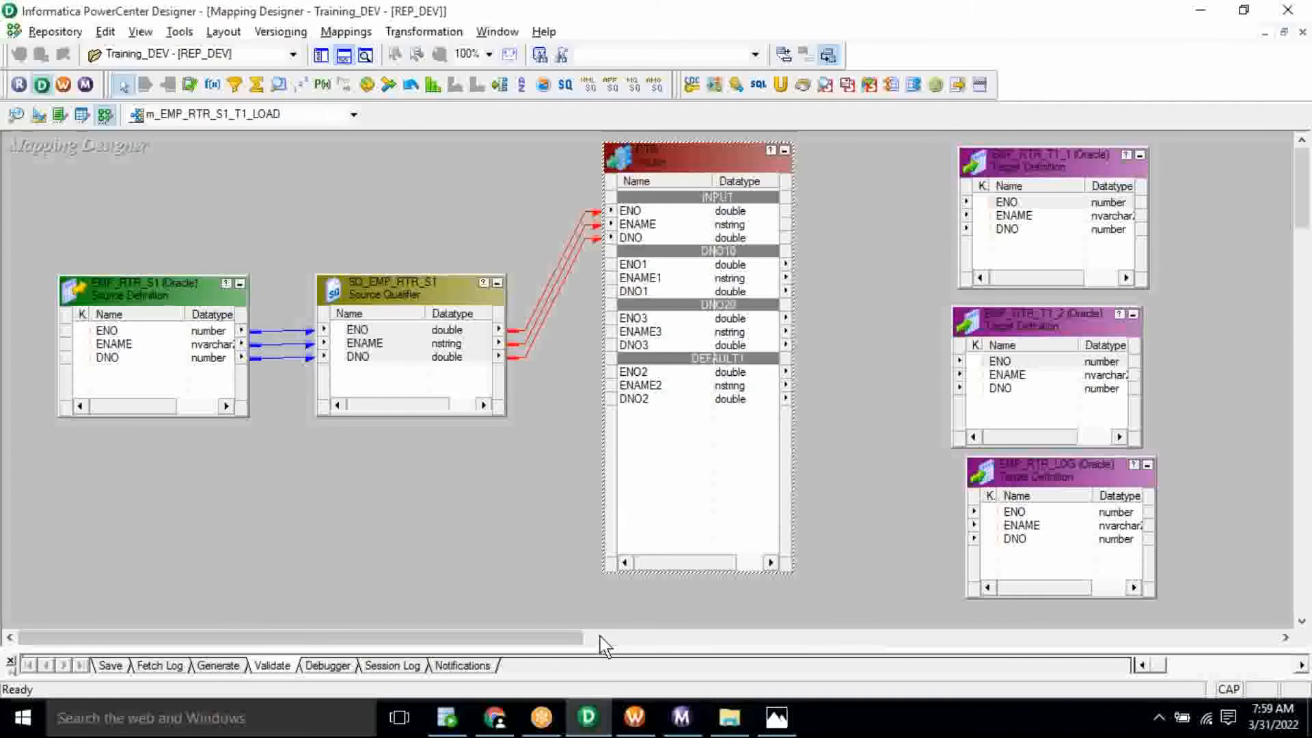
- Examine the Router's ports in the INPUT, DNO10, DNO20 and DEFAULT1 groups against the three targets
click(694, 278)
click(718, 332)
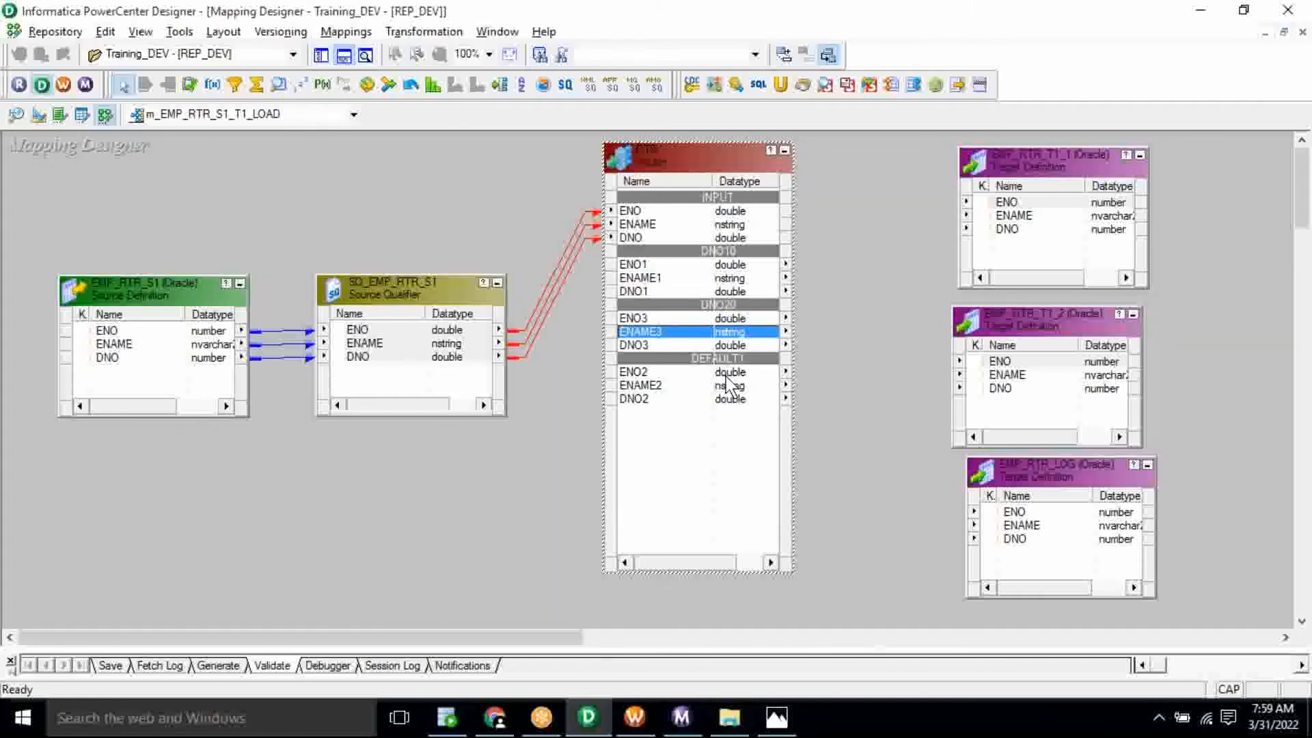
click(727, 374)
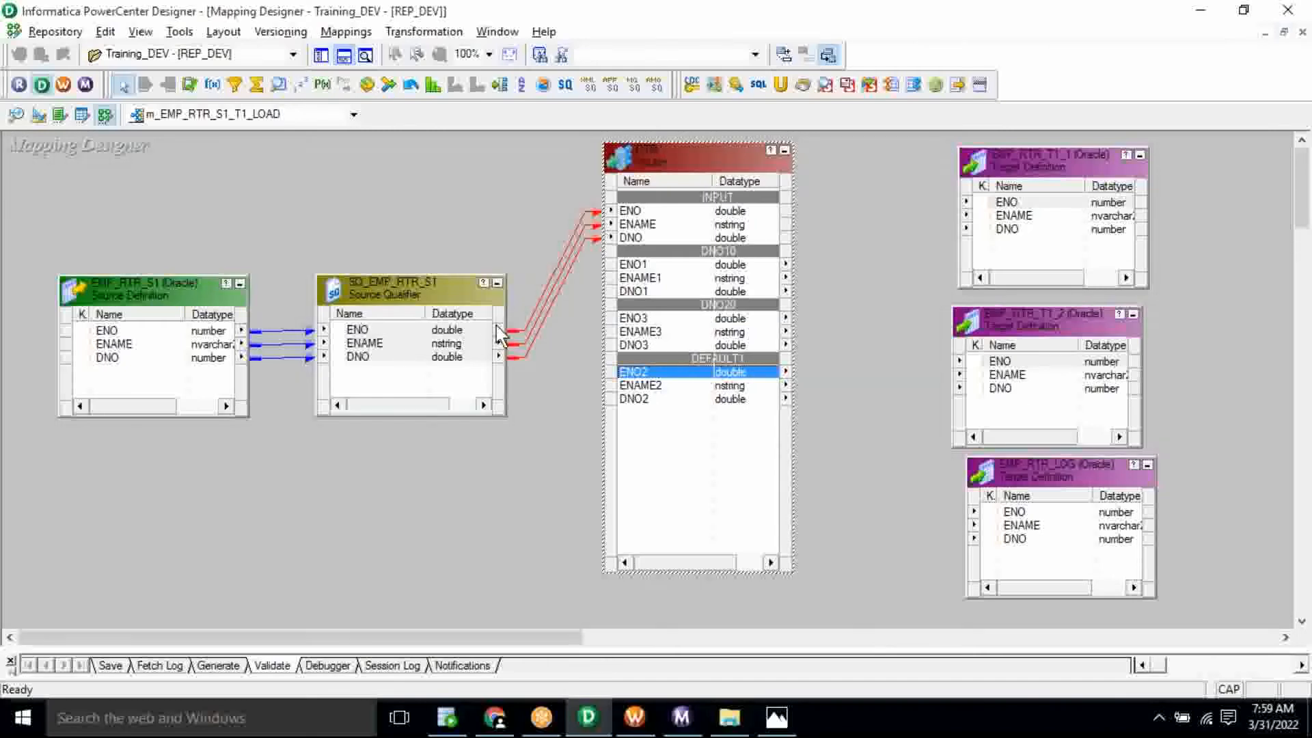
click(660, 226)
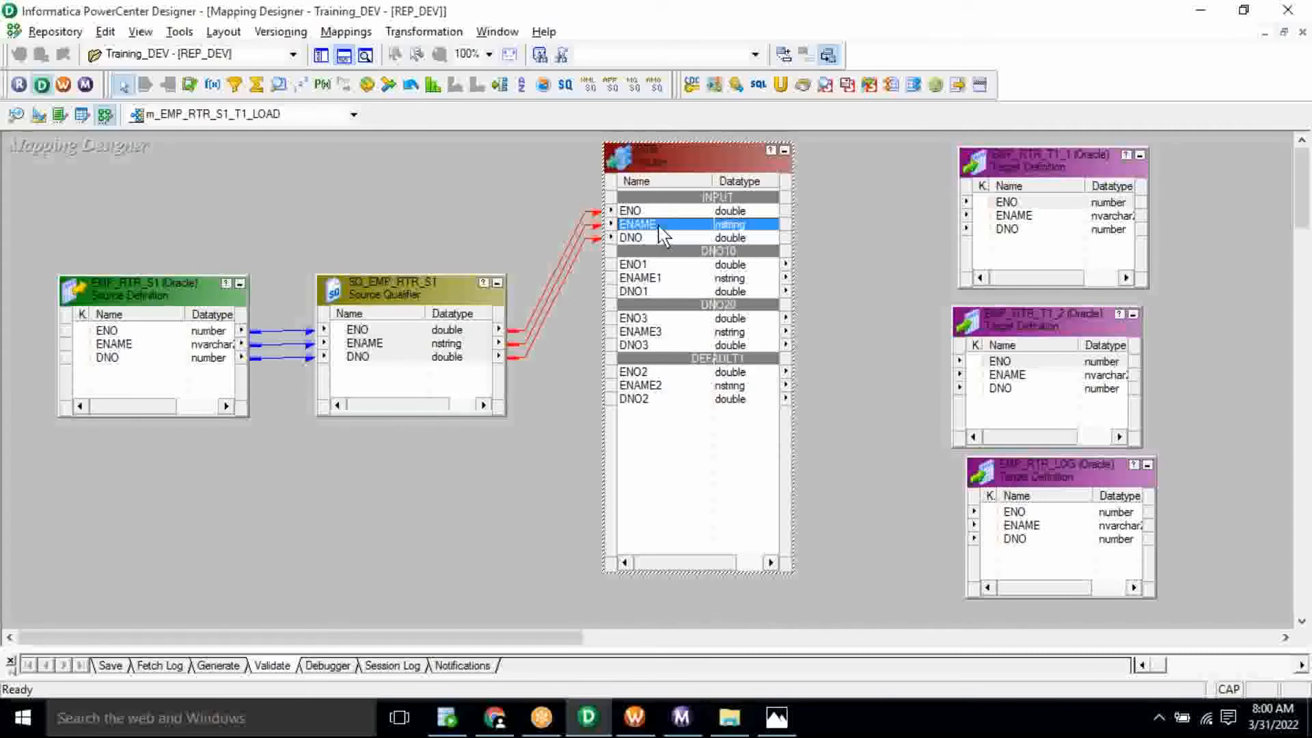
click(676, 278)
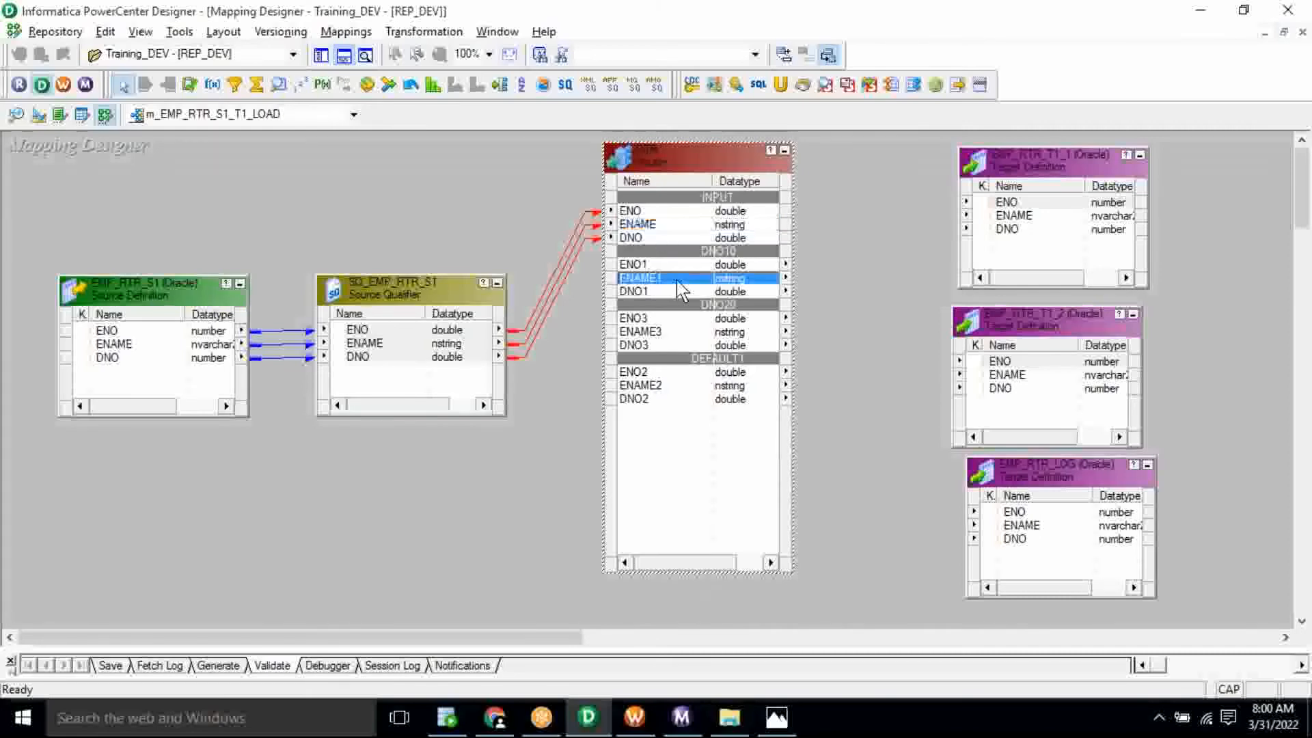
click(705, 344)
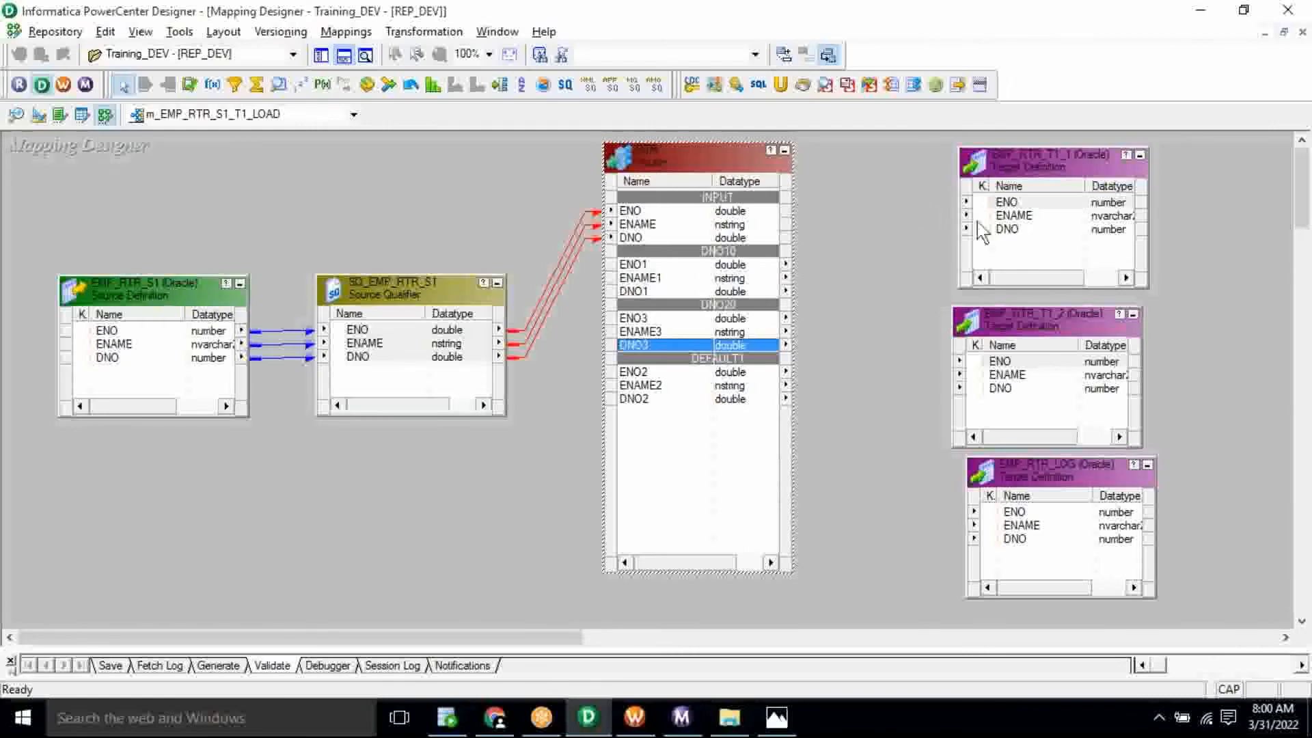
click(750, 280)
click(732, 400)
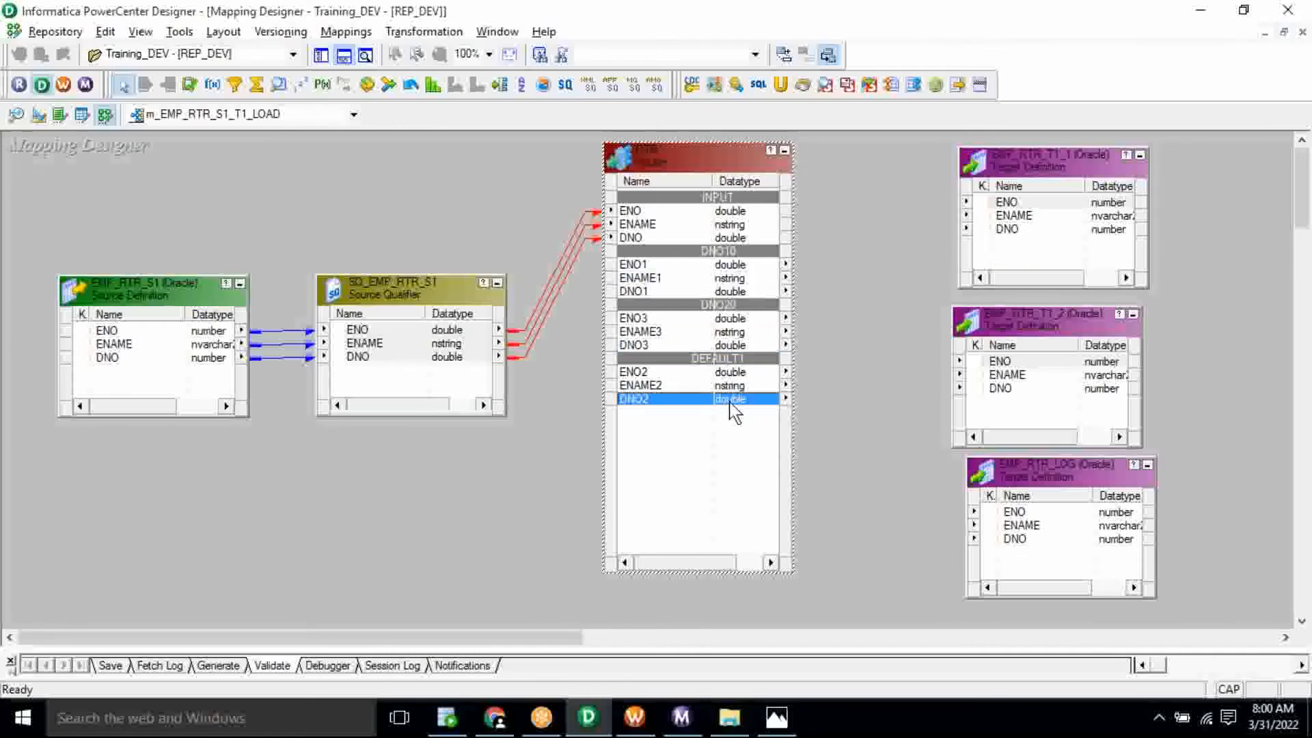
- Link ENO1, ENAME1 and DNO1 of the Router's DNO10 group to ENO, ENAME and DNO of target EMP_RTR_T1_1
click(643, 265)
key(shift+Down)
key(shift+Down)
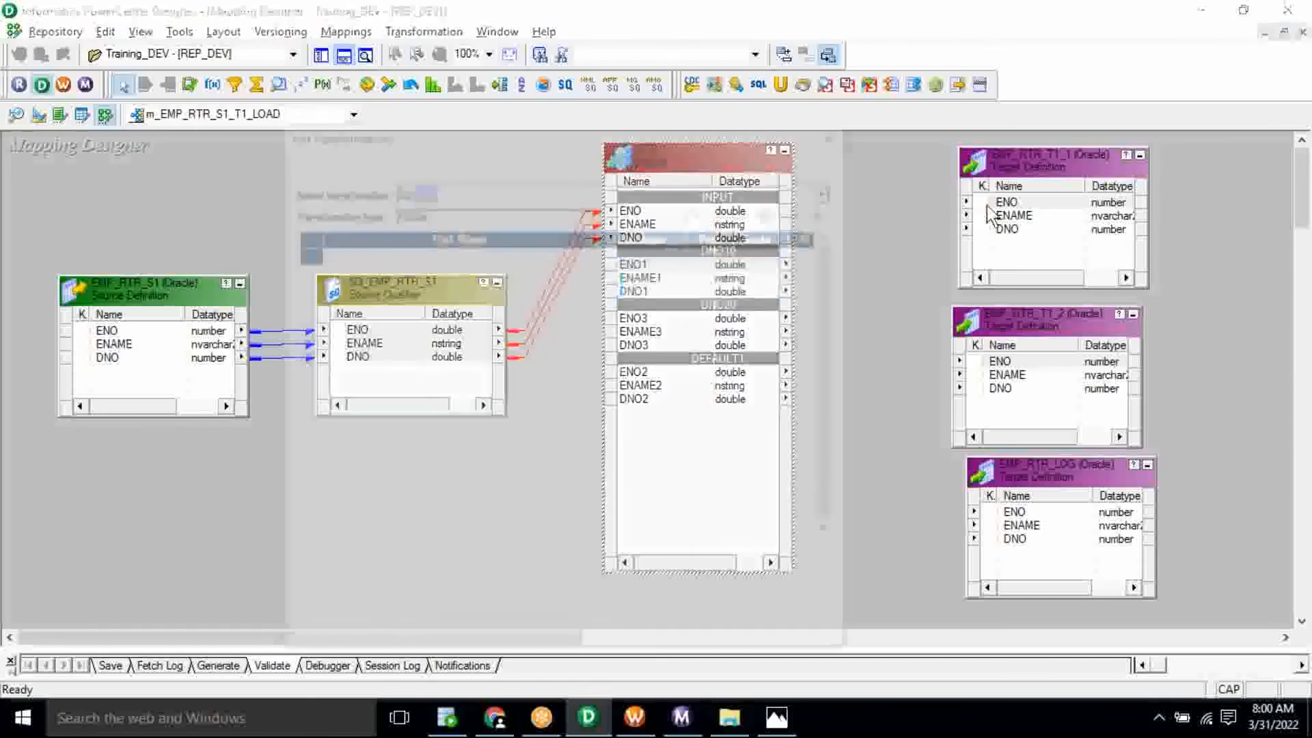
click(841, 137)
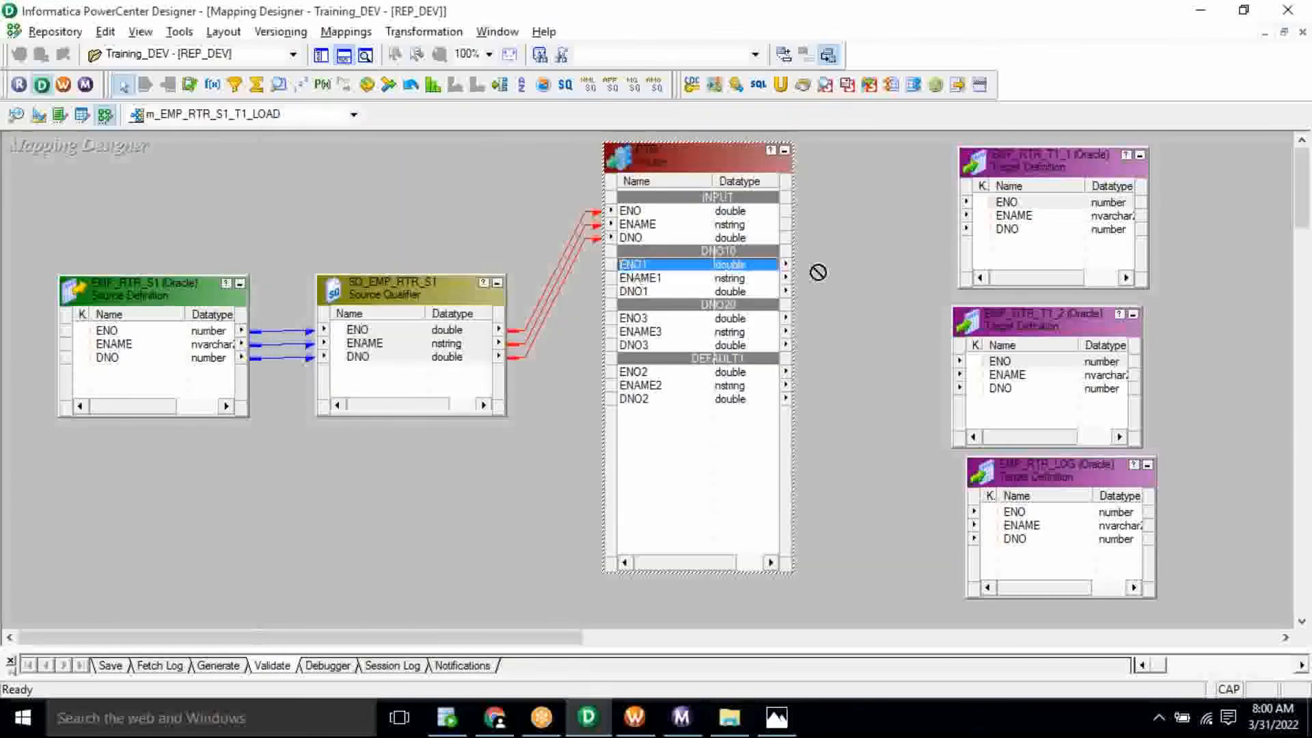
shift+click(693, 292)
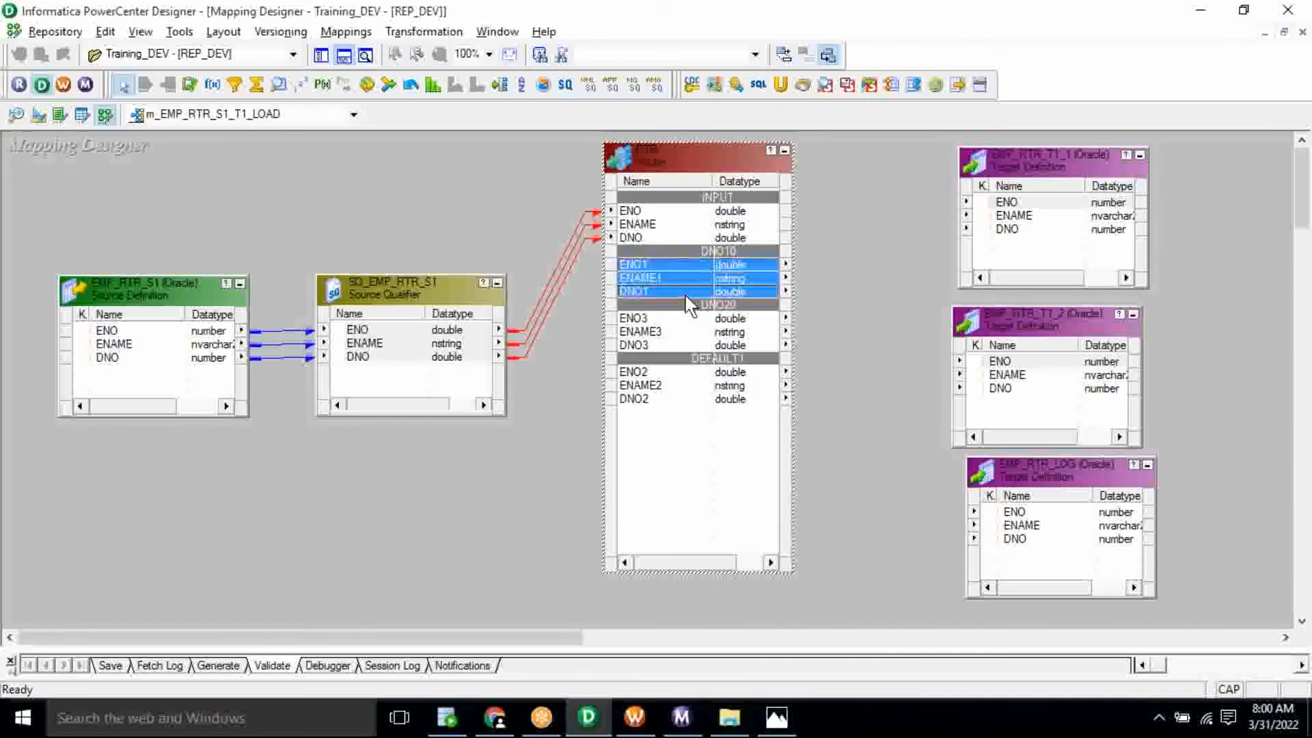
drag(632, 262, 1006, 203)
- Link ENO3, ENAME3 and DNO3 of the Router's DNO20 group to ENO, ENAME and DNO of target EMP_RTR_T1_2
click(683, 322)
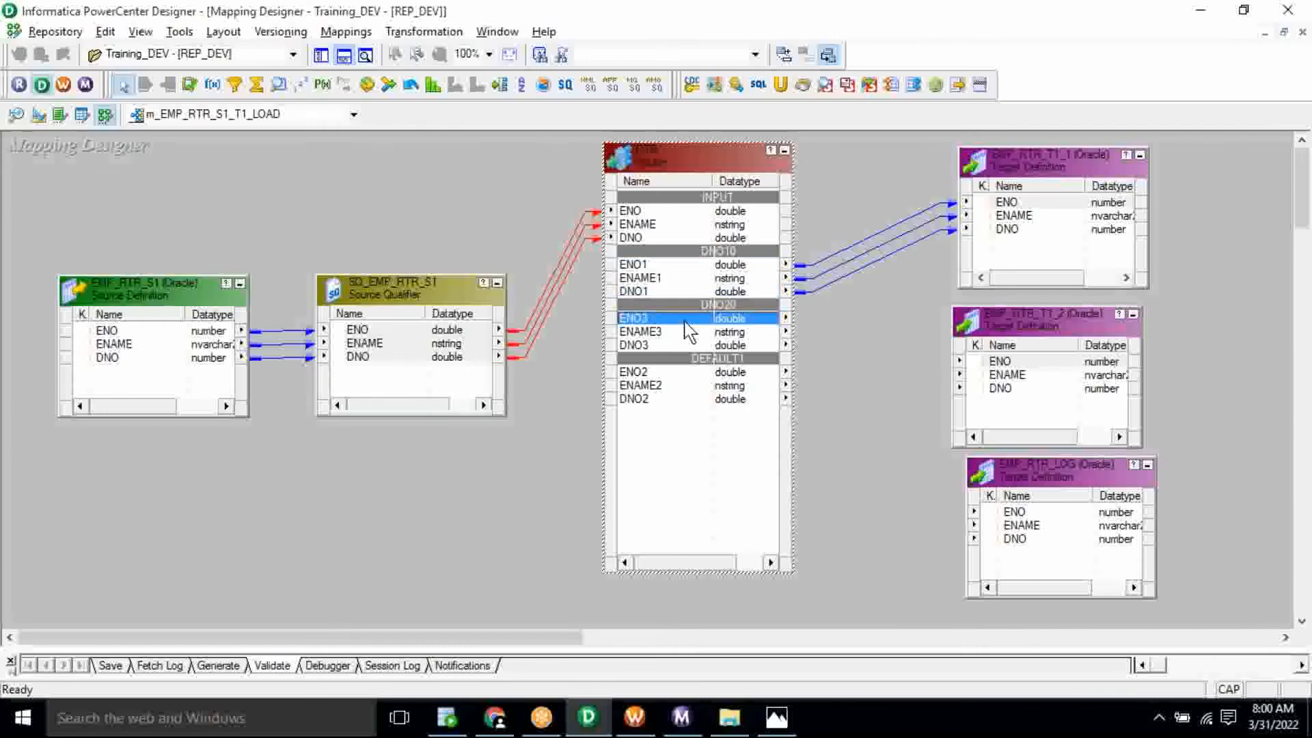
shift+click(684, 345)
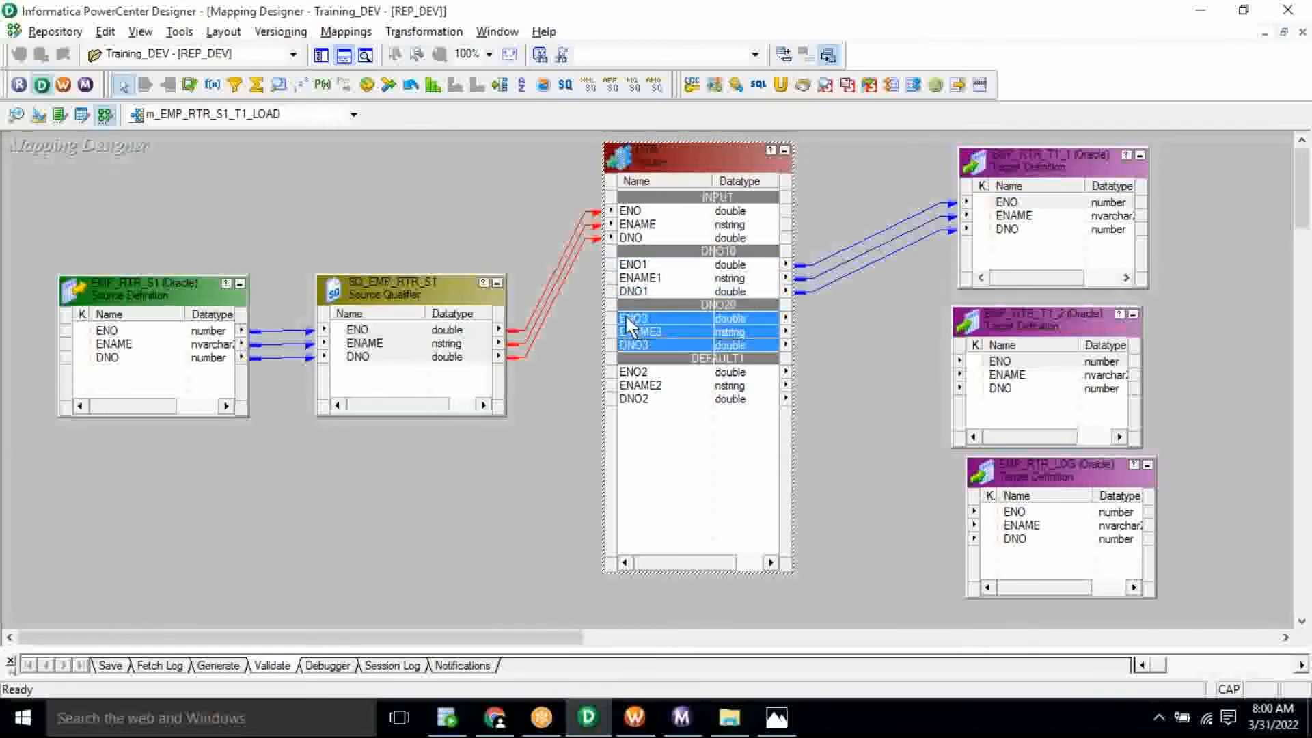
drag(625, 316, 1025, 378)
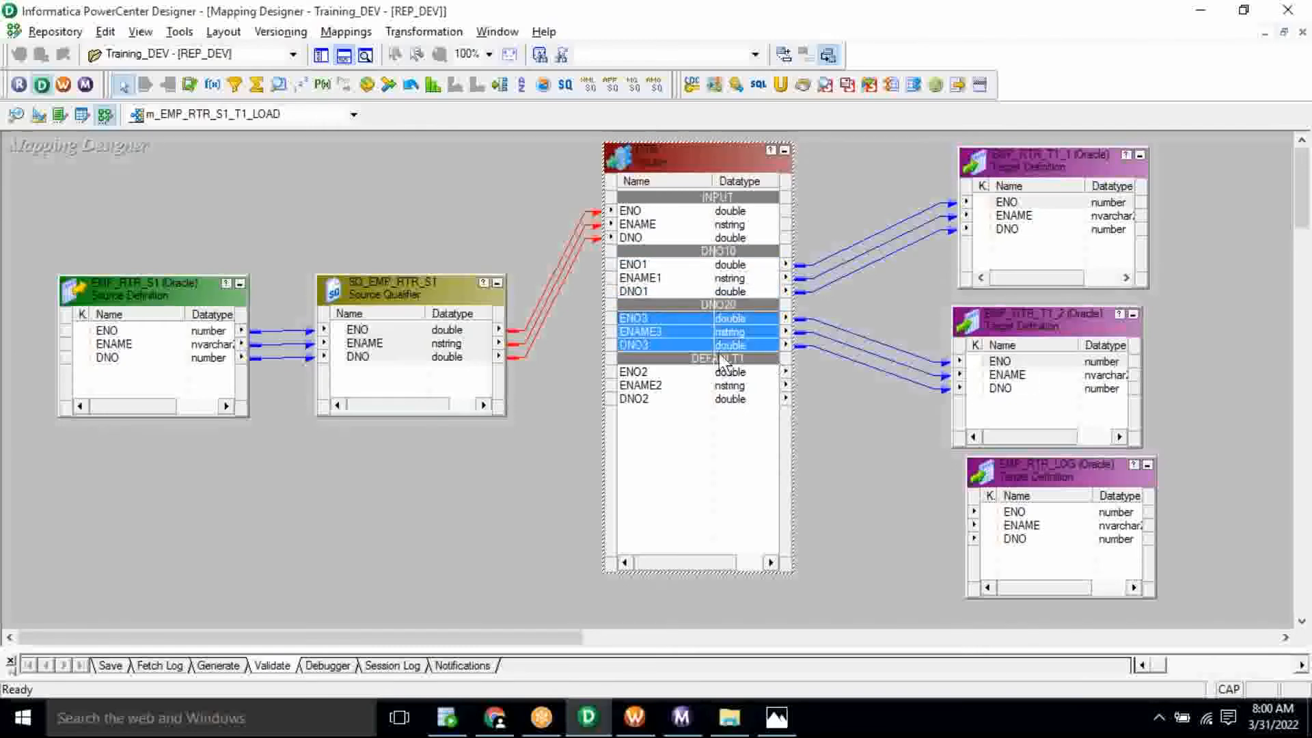
- Link the Router's DEFAULT1 ports ENO2, ENAME2 and DNO2 to the matching ports of EMP_RTR_LOG and save the mapping
click(650, 369)
key(shift+Down)
key(shift+Down)
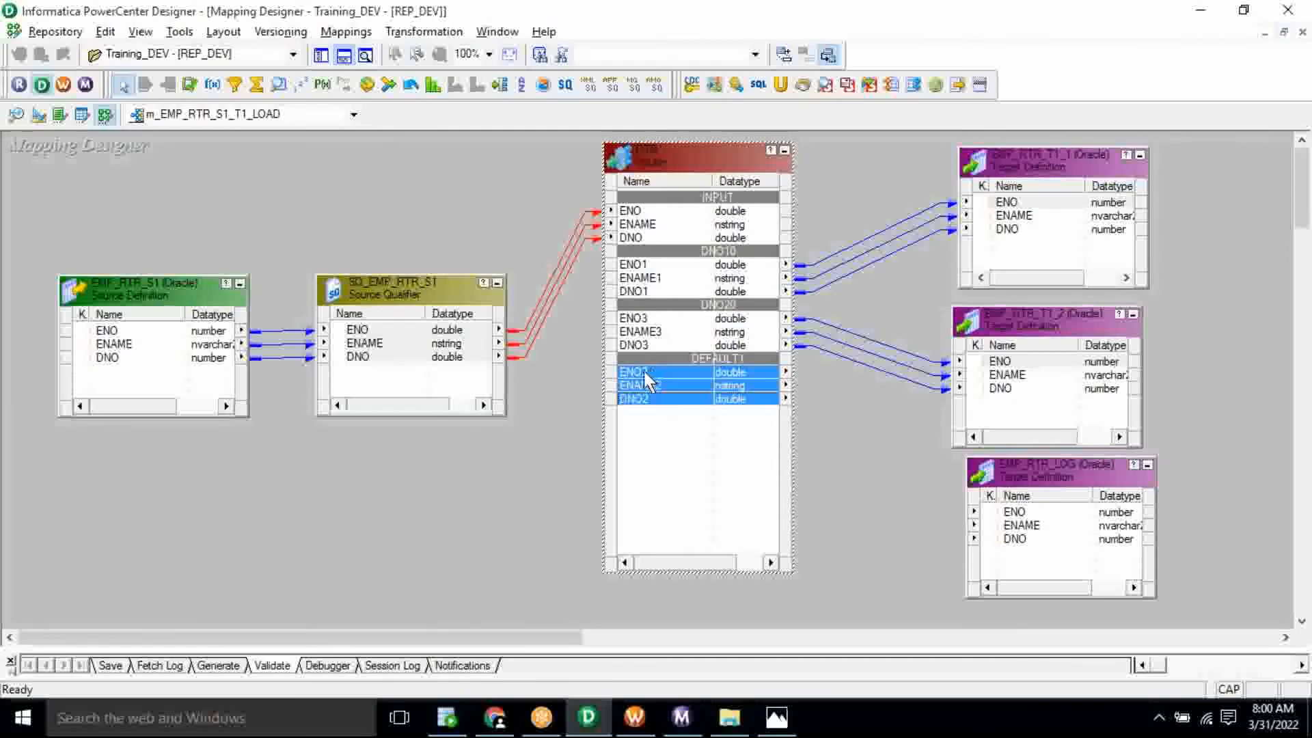
drag(634, 372, 1029, 516)
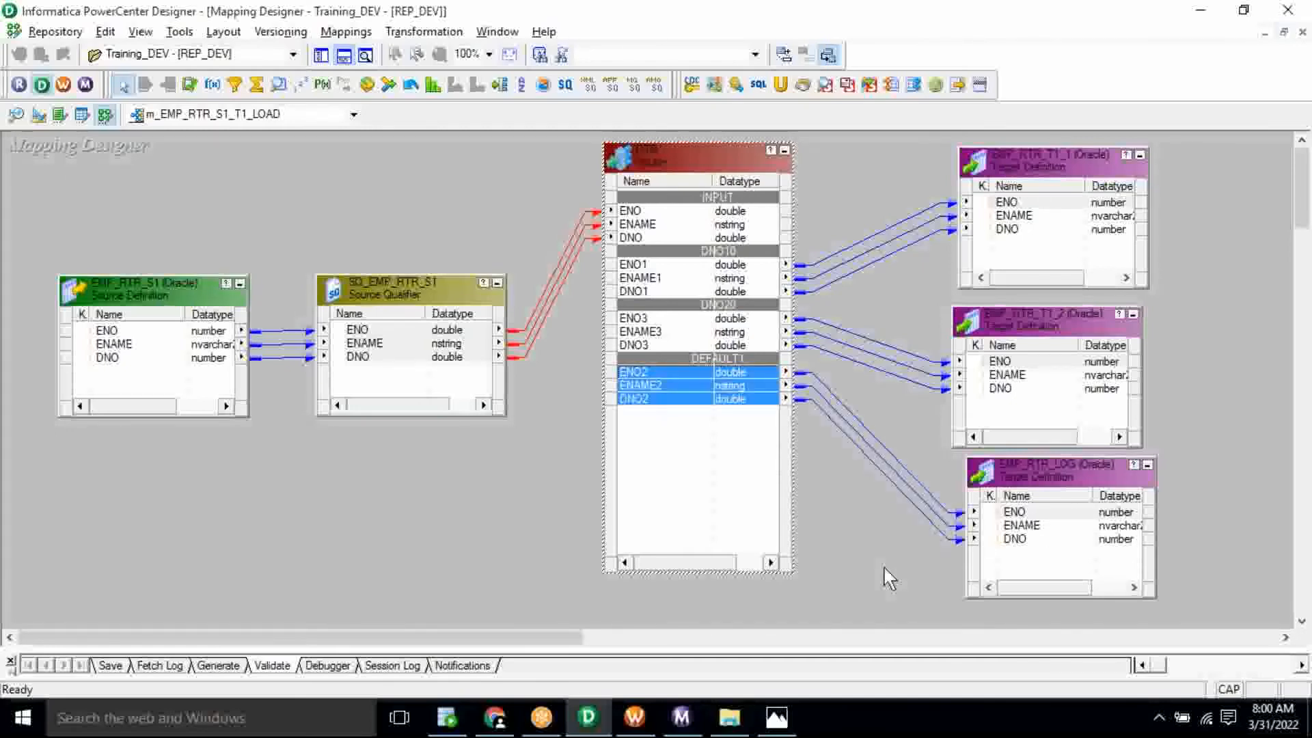
key(ctrl+s)
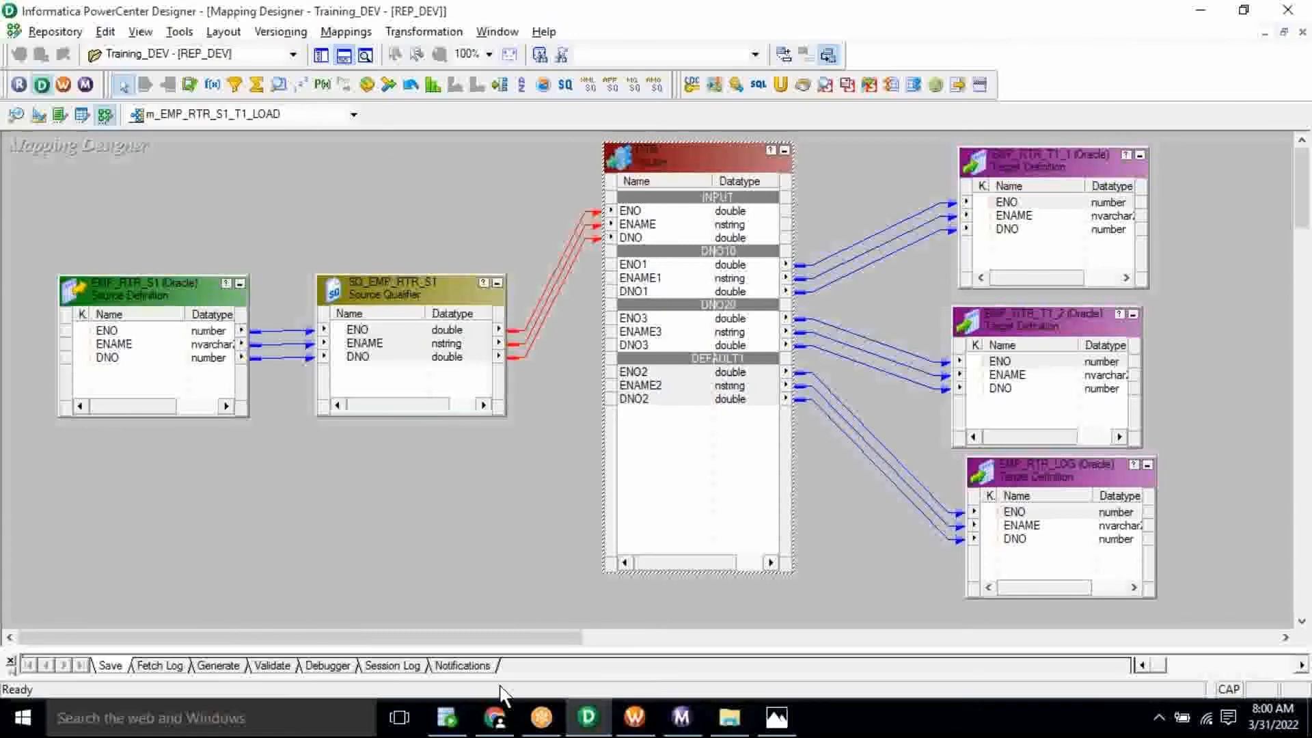
- Switch to Oracle SQL Developer, run SELECT * FROM EMP_RTR_S1 and examine the first source row
click(446, 717)
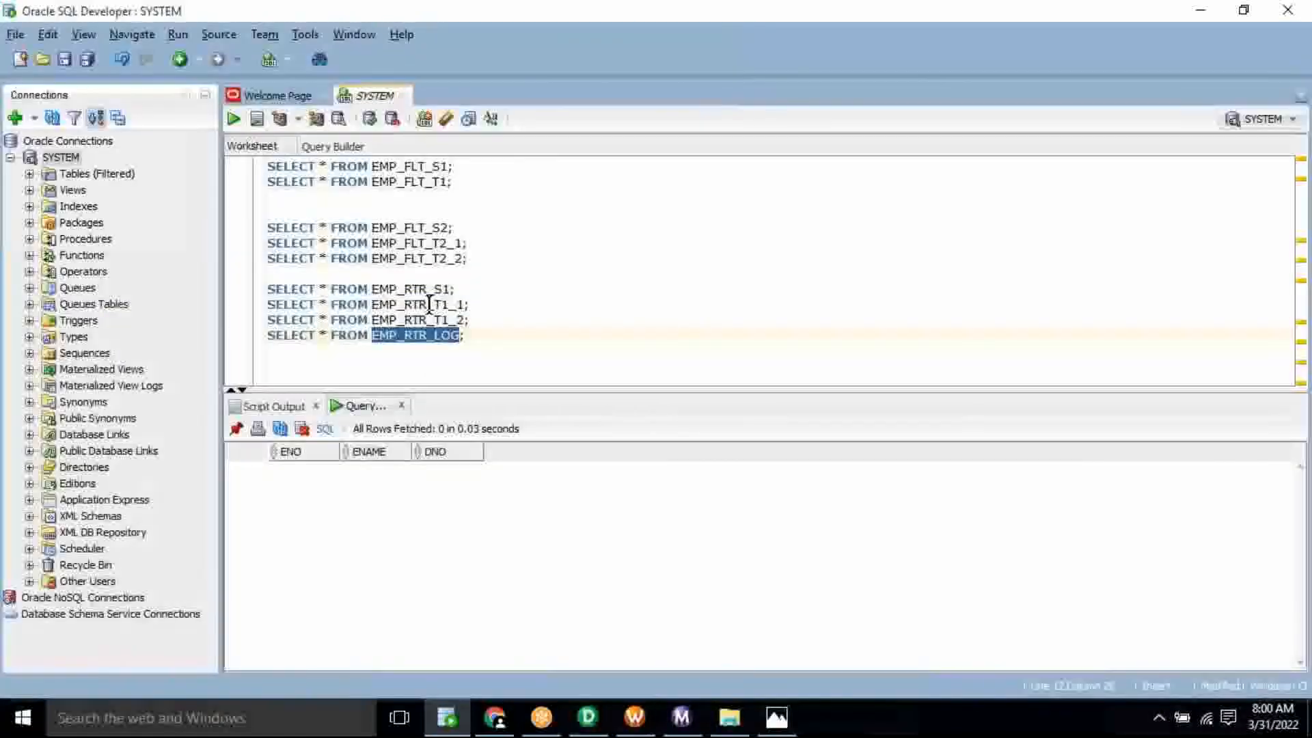
triple_click(429, 292)
key(ctrl+Return)
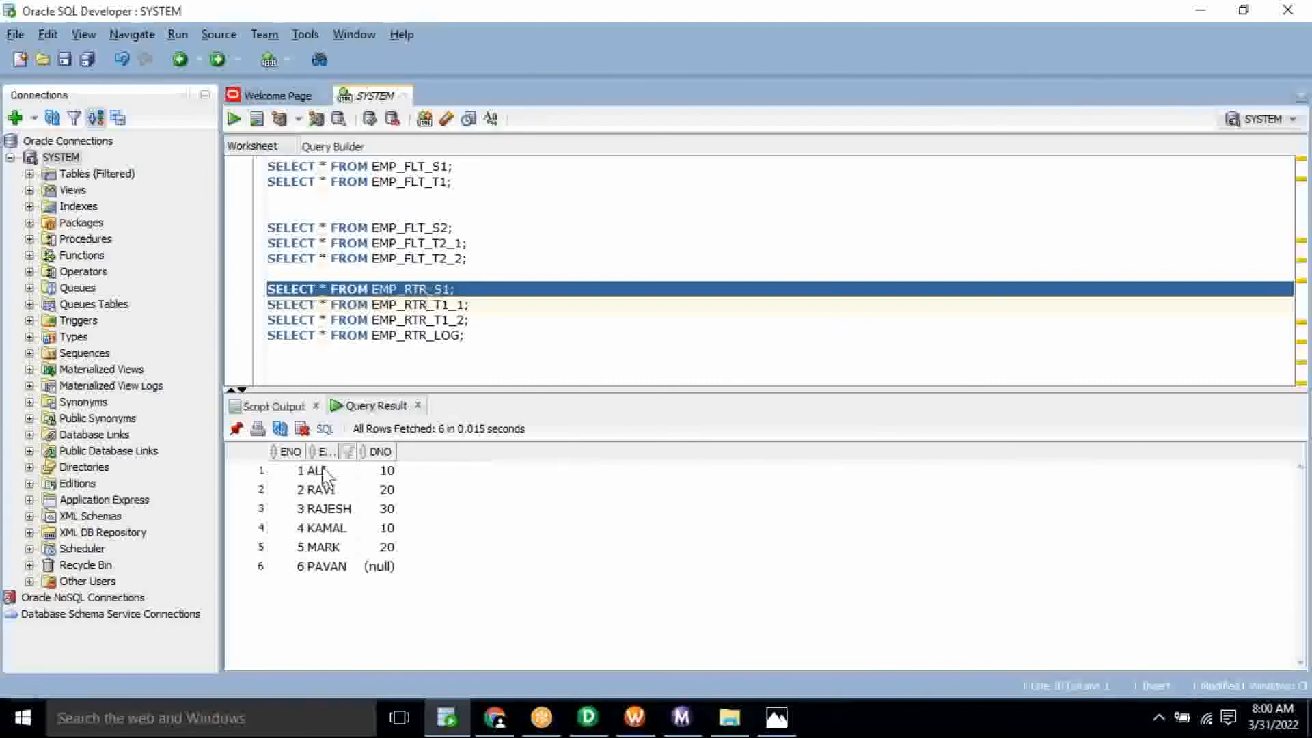
drag(297, 472, 387, 473)
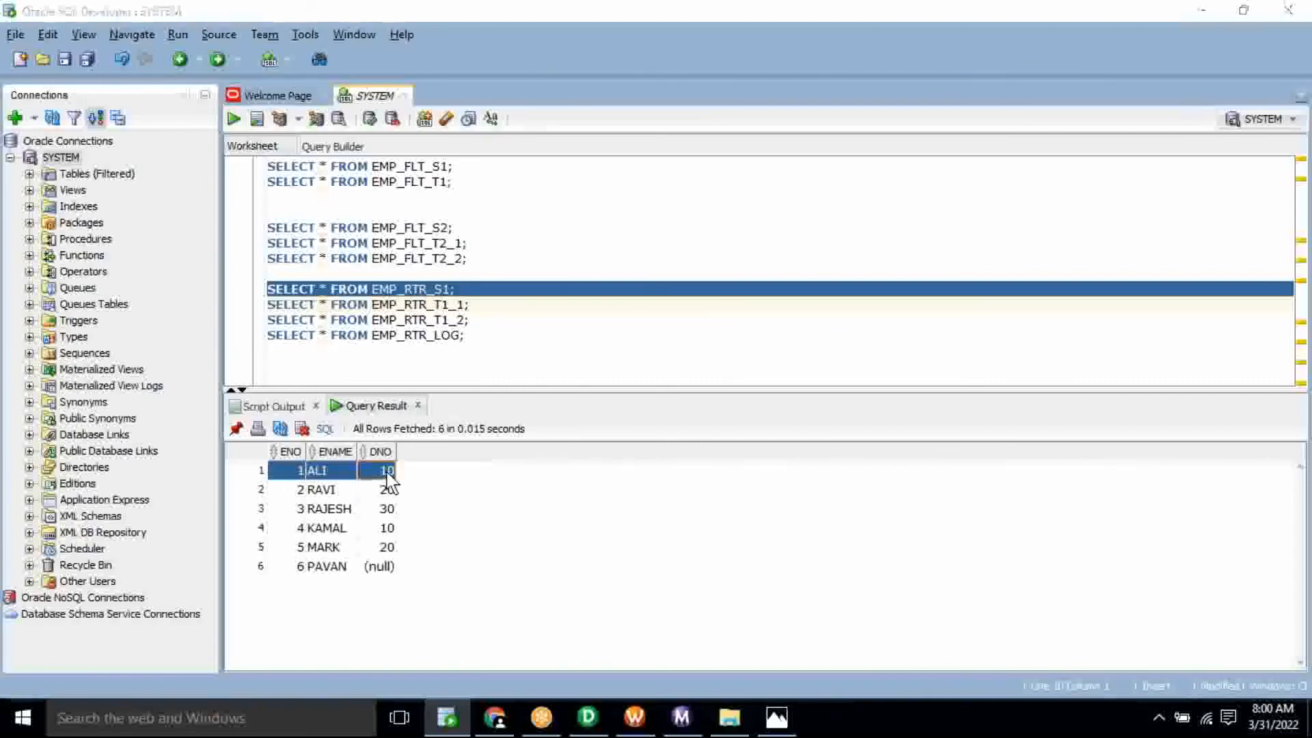
- Switch to PowerCenter Designer and trace the first source row through the Router's INPUT, DNO10 and DNO20 groups, comparing it with the query result
key(alt+Tab)
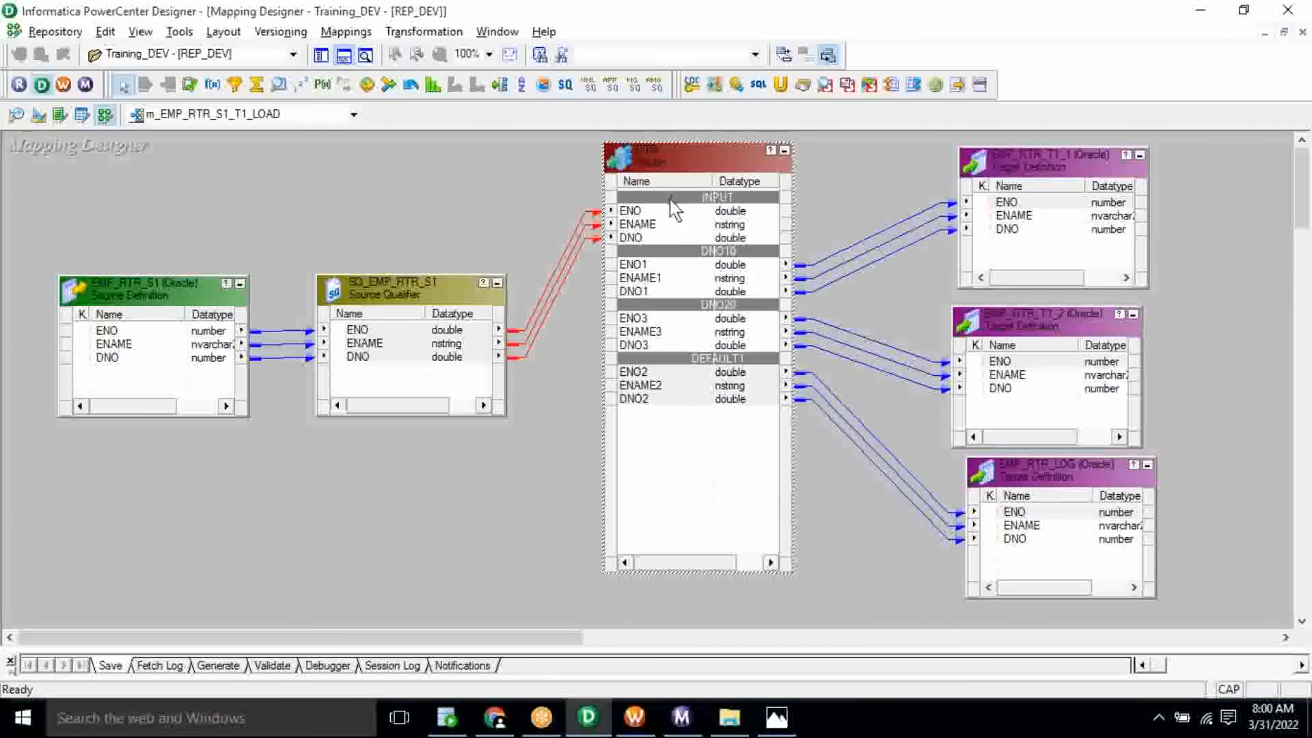
click(667, 217)
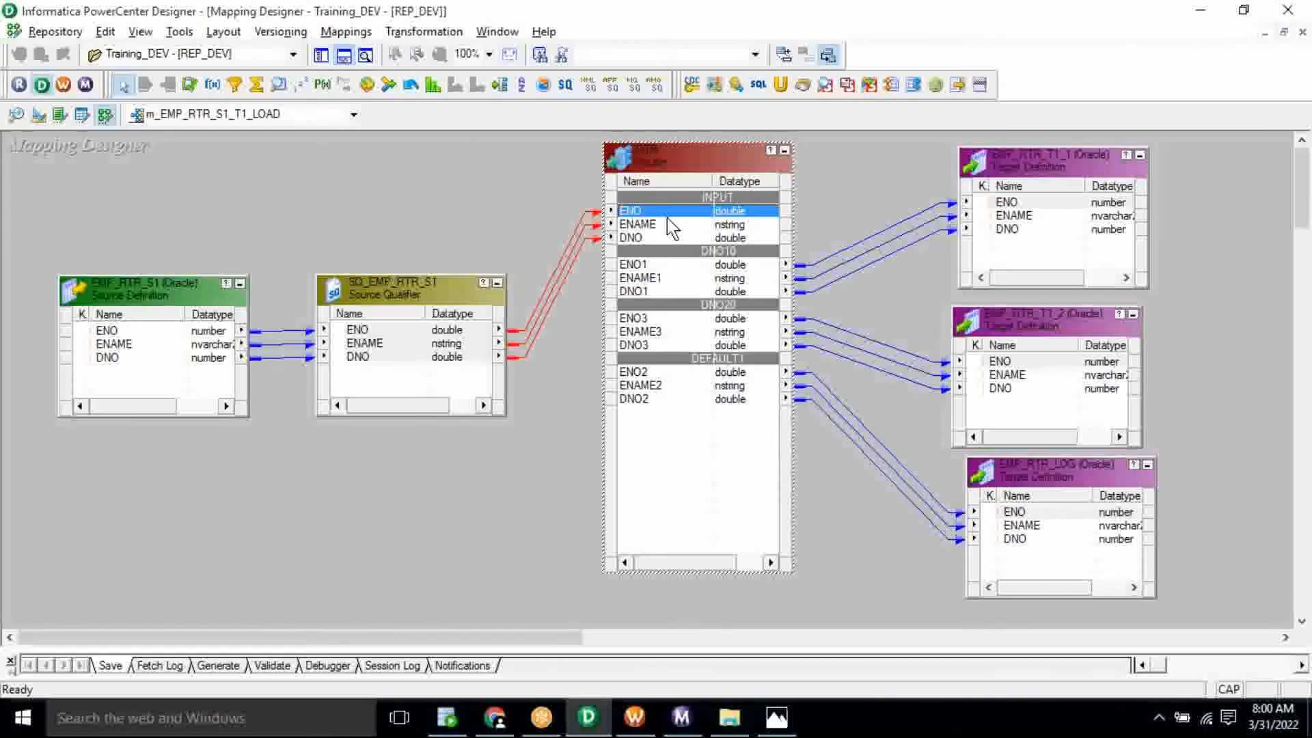
key(Down)
key(Down)
key(Down)
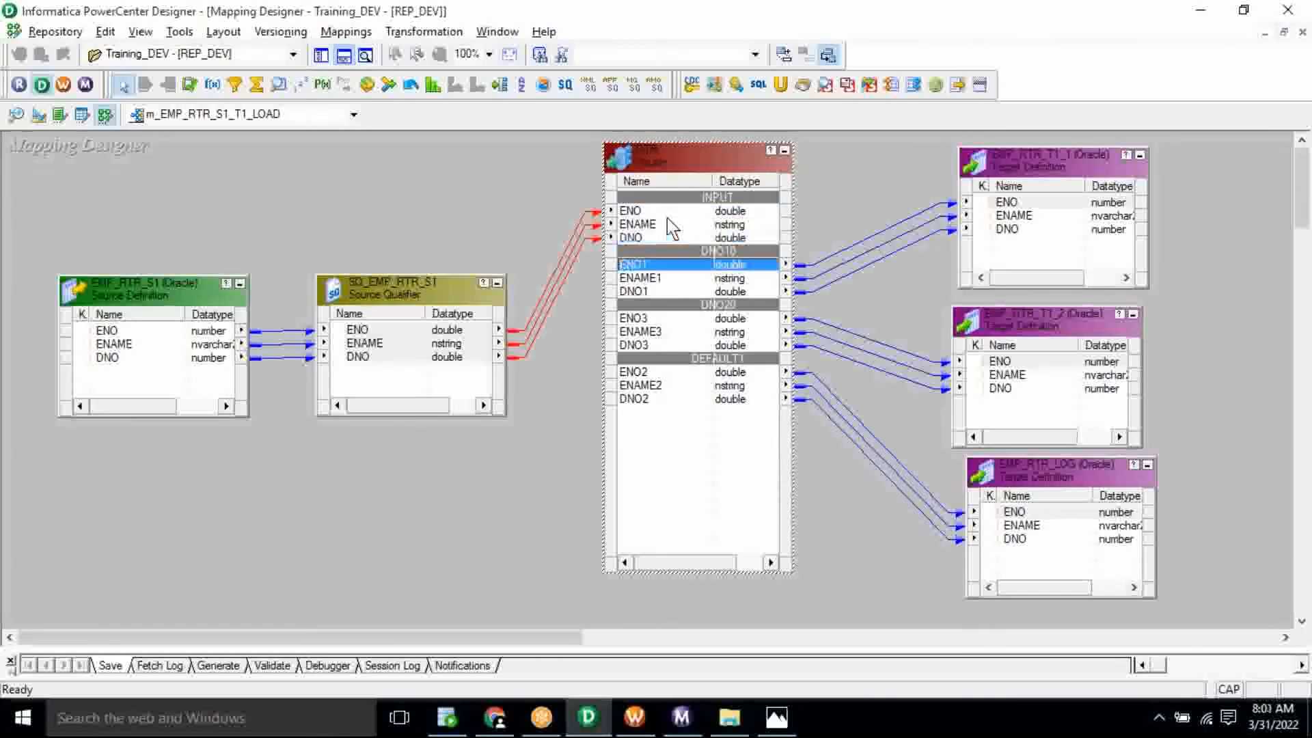
key(shift+Down)
key(shift+Down)
key(shift+Down)
key(shift+Down)
key(shift+Down)
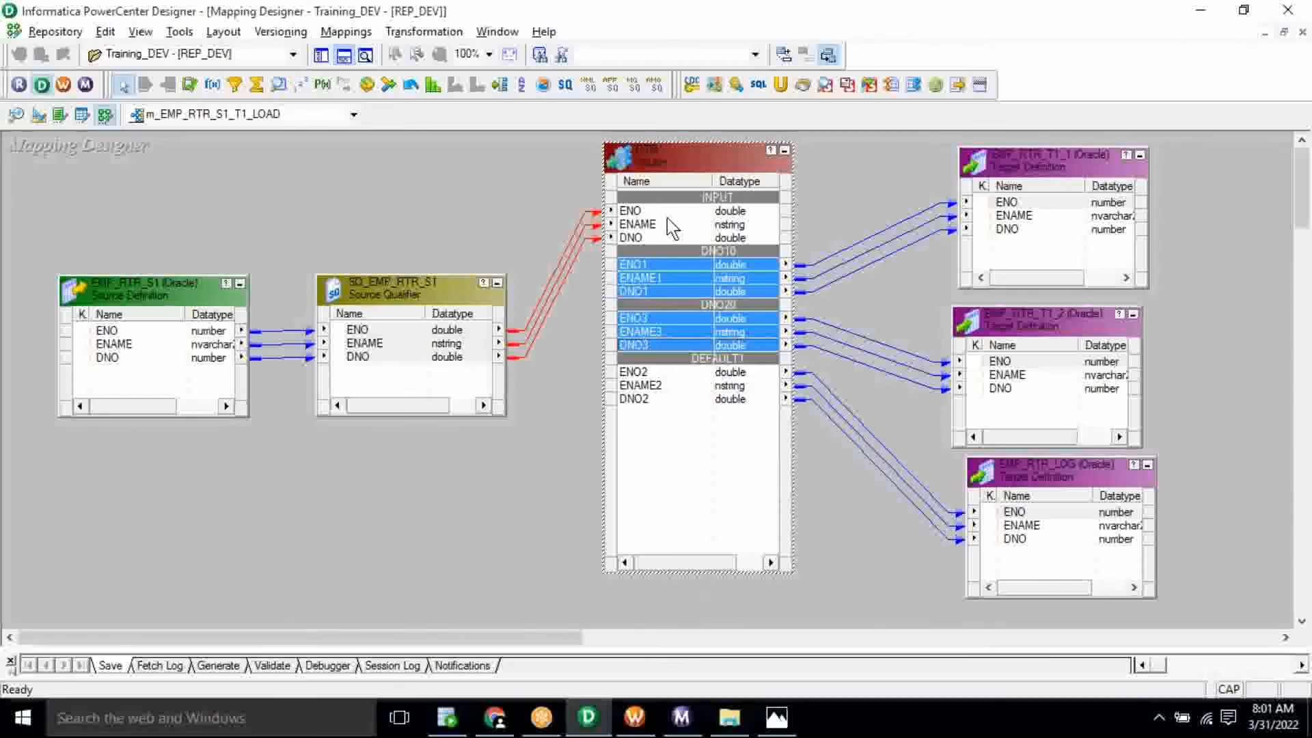
click(448, 718)
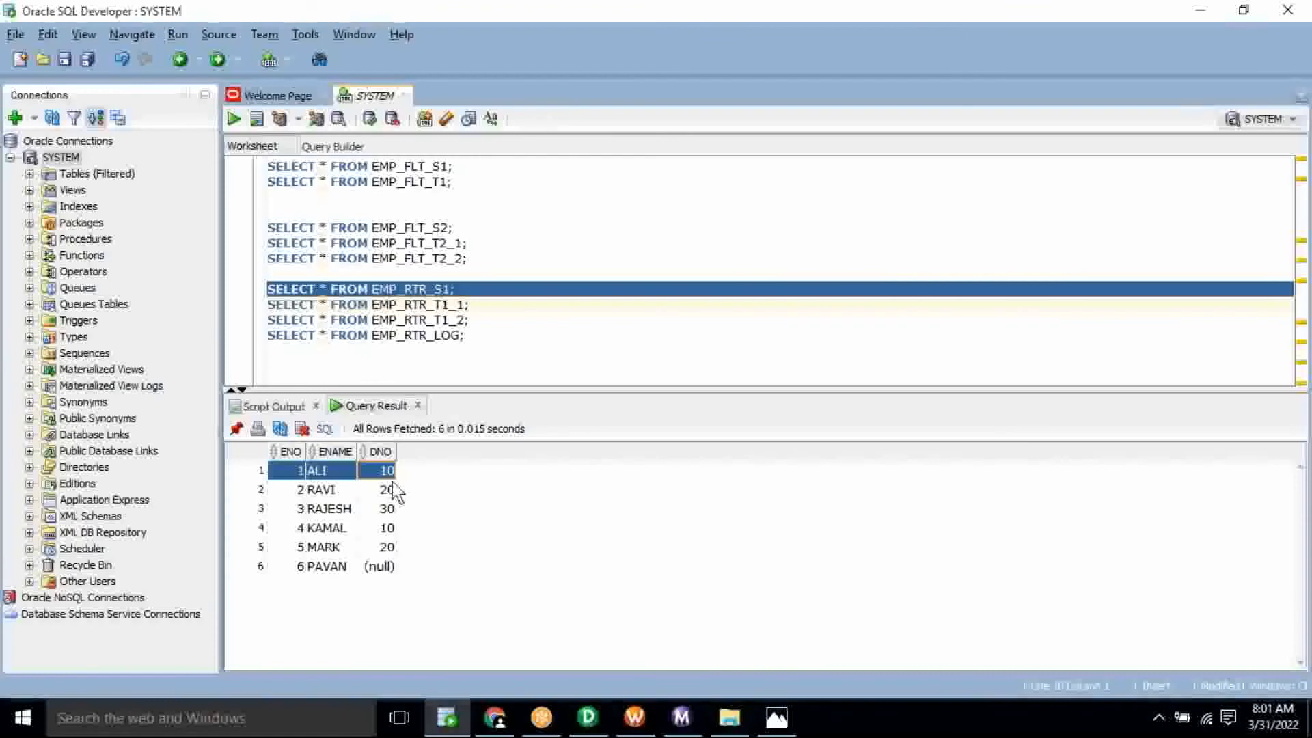
key(alt+Tab)
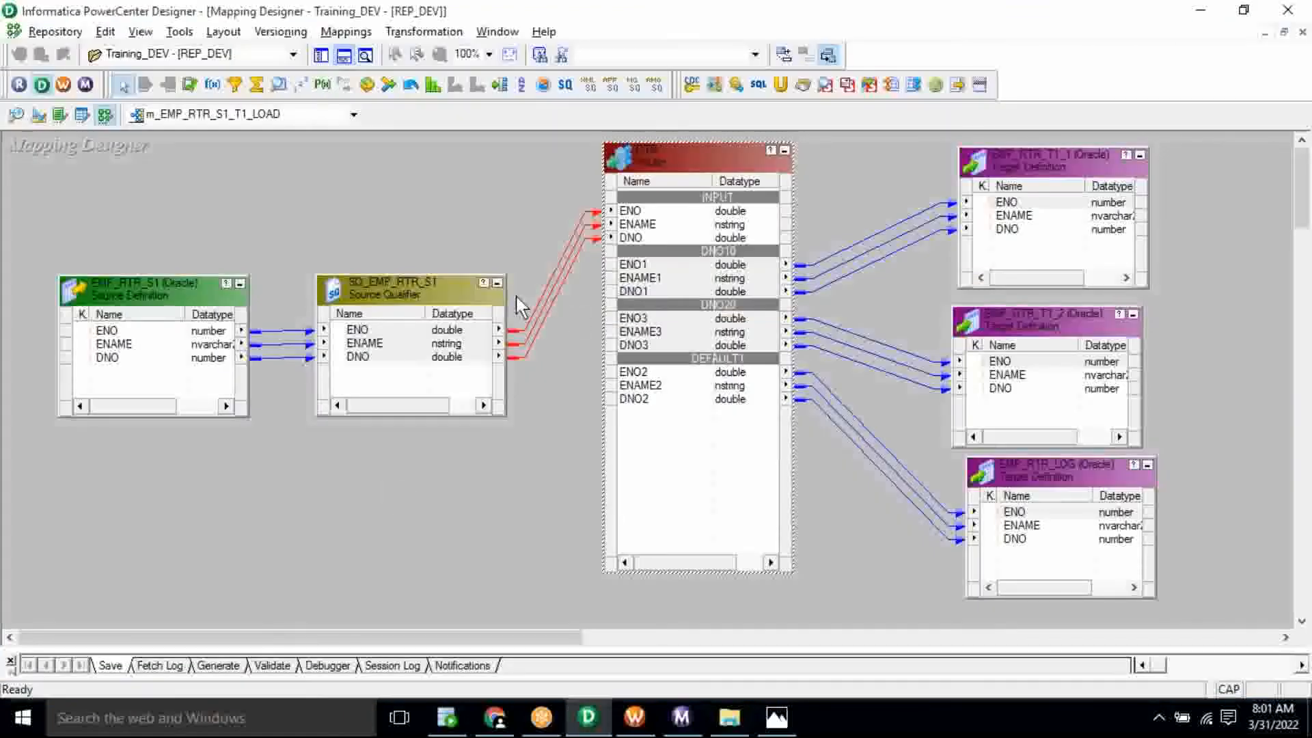
click(729, 266)
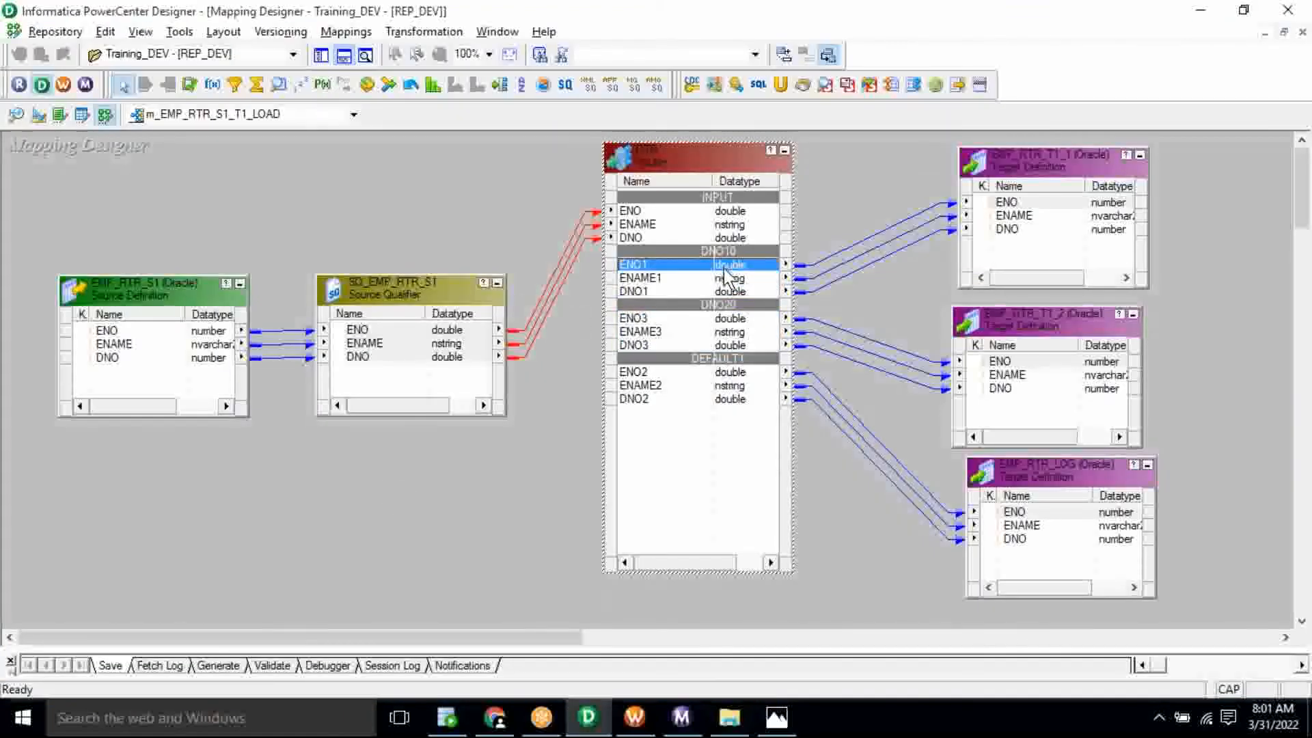
shift+click(727, 347)
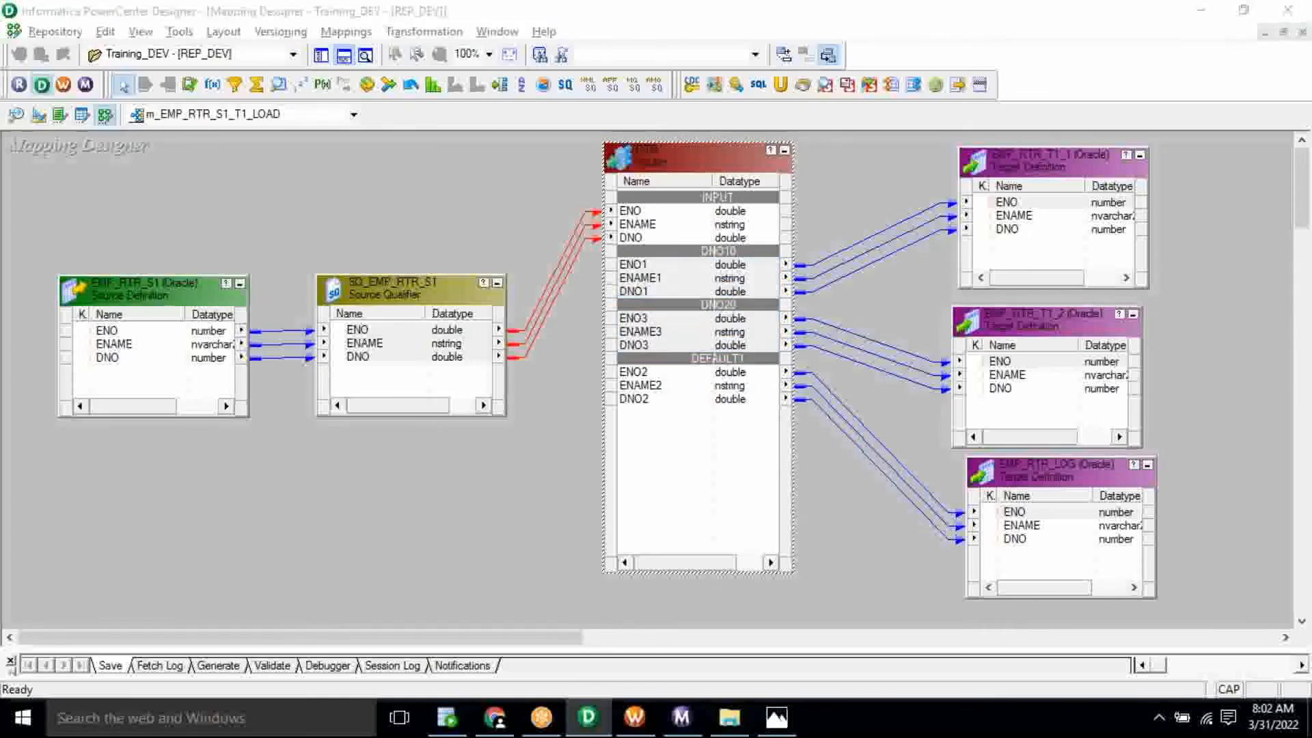
- Check the second source row in SQL Developer against the DNO10 and DNO20 groups of the Router in Designer
key(alt+Tab)
click(305, 488)
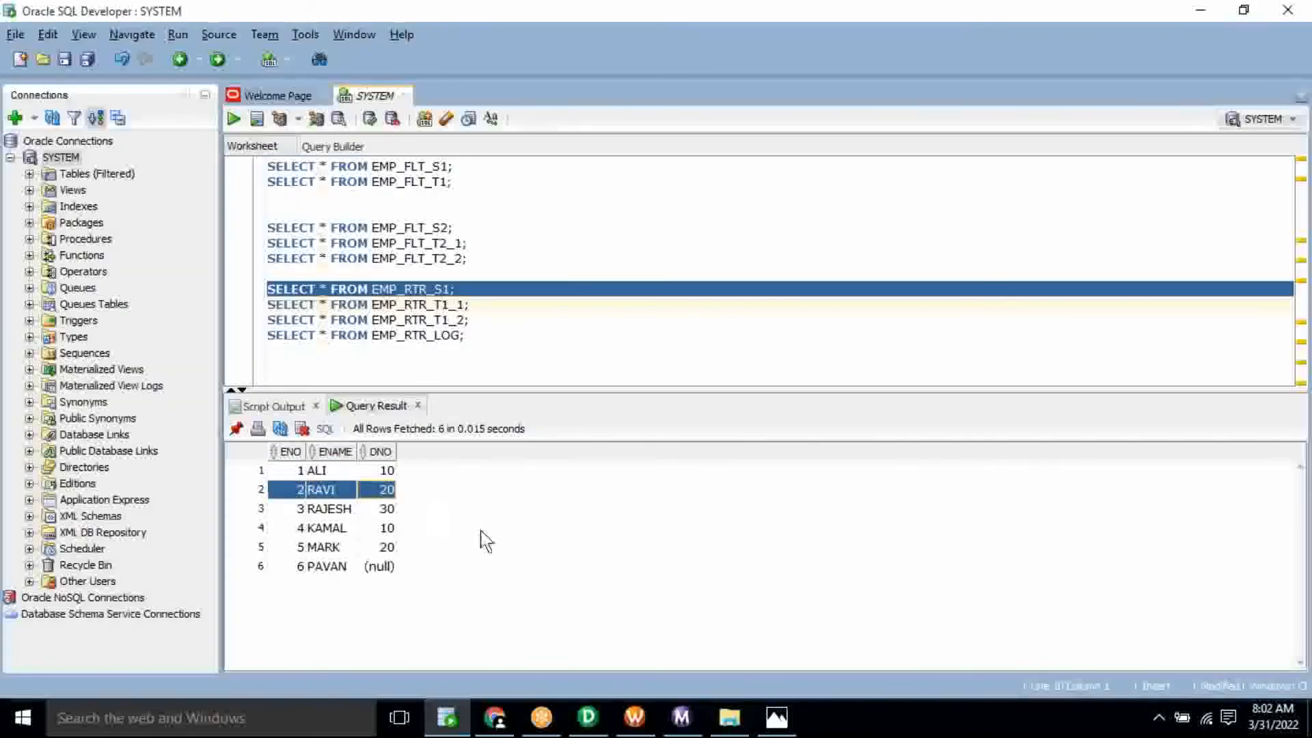
key(alt+Tab)
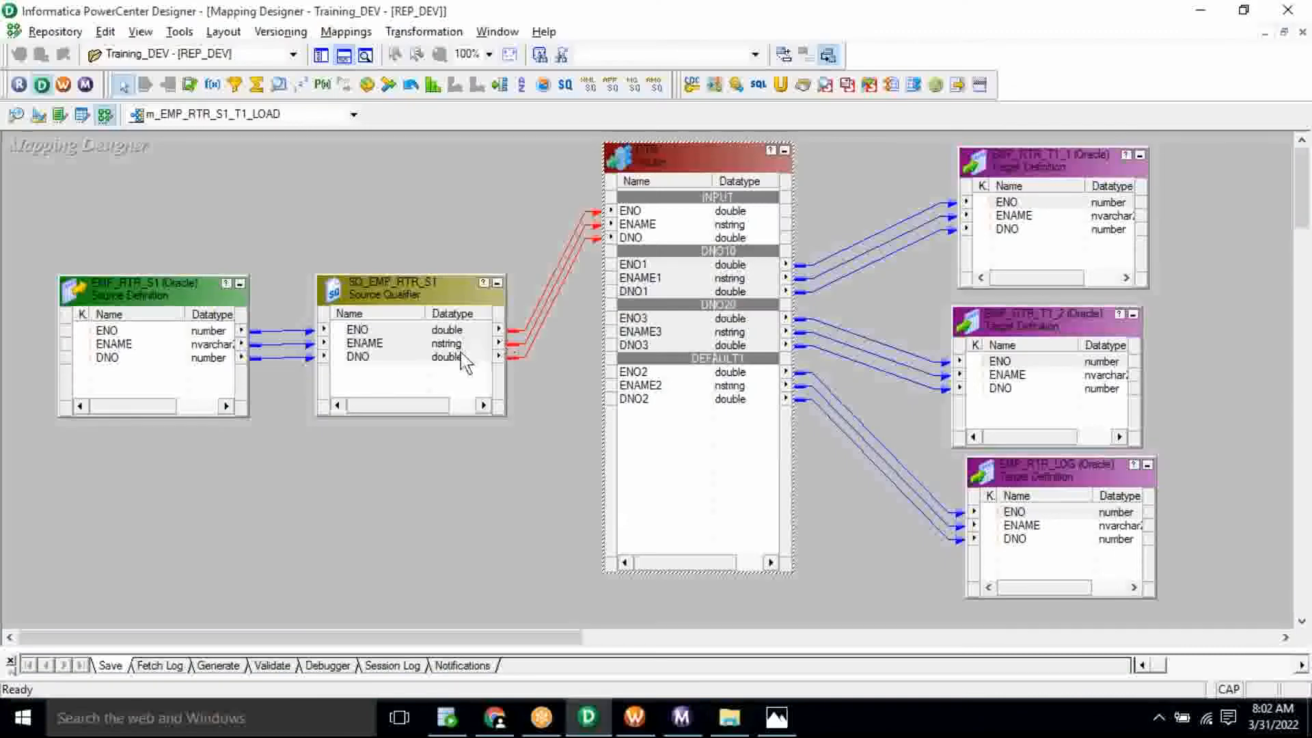
click(659, 265)
click(660, 265)
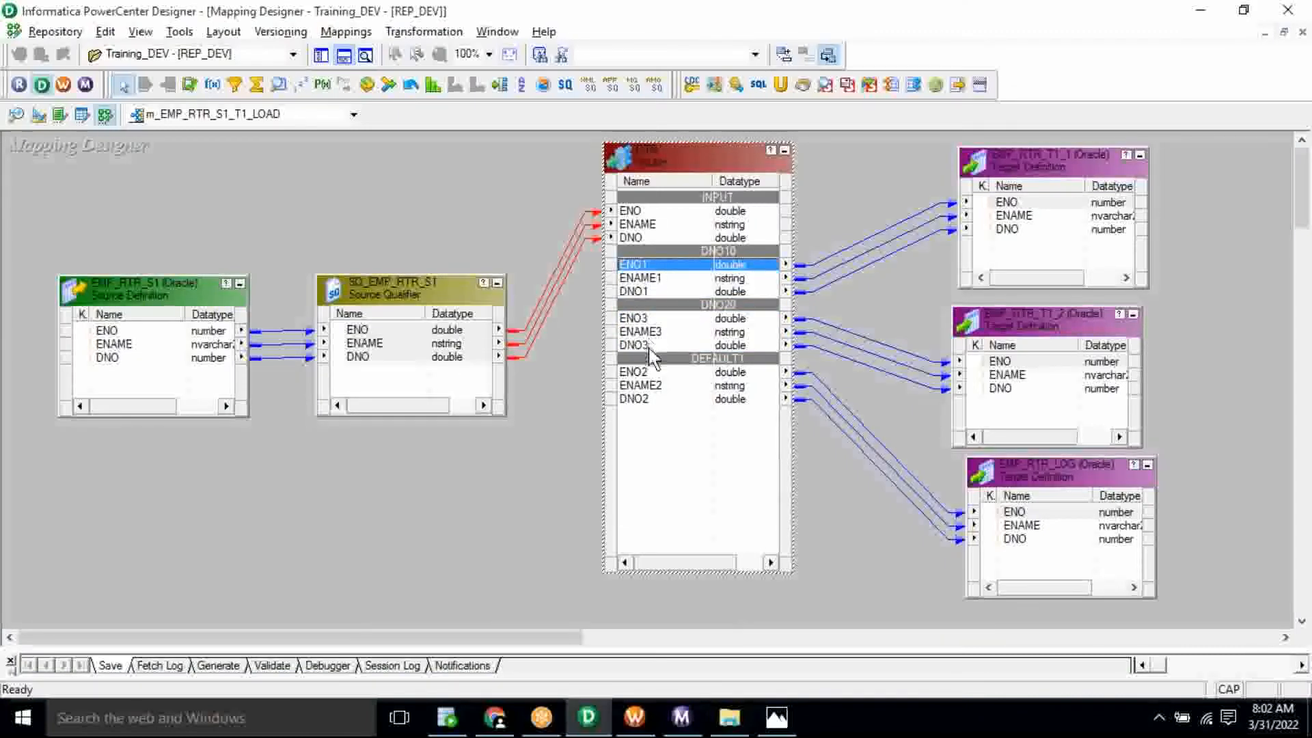
shift+click(650, 348)
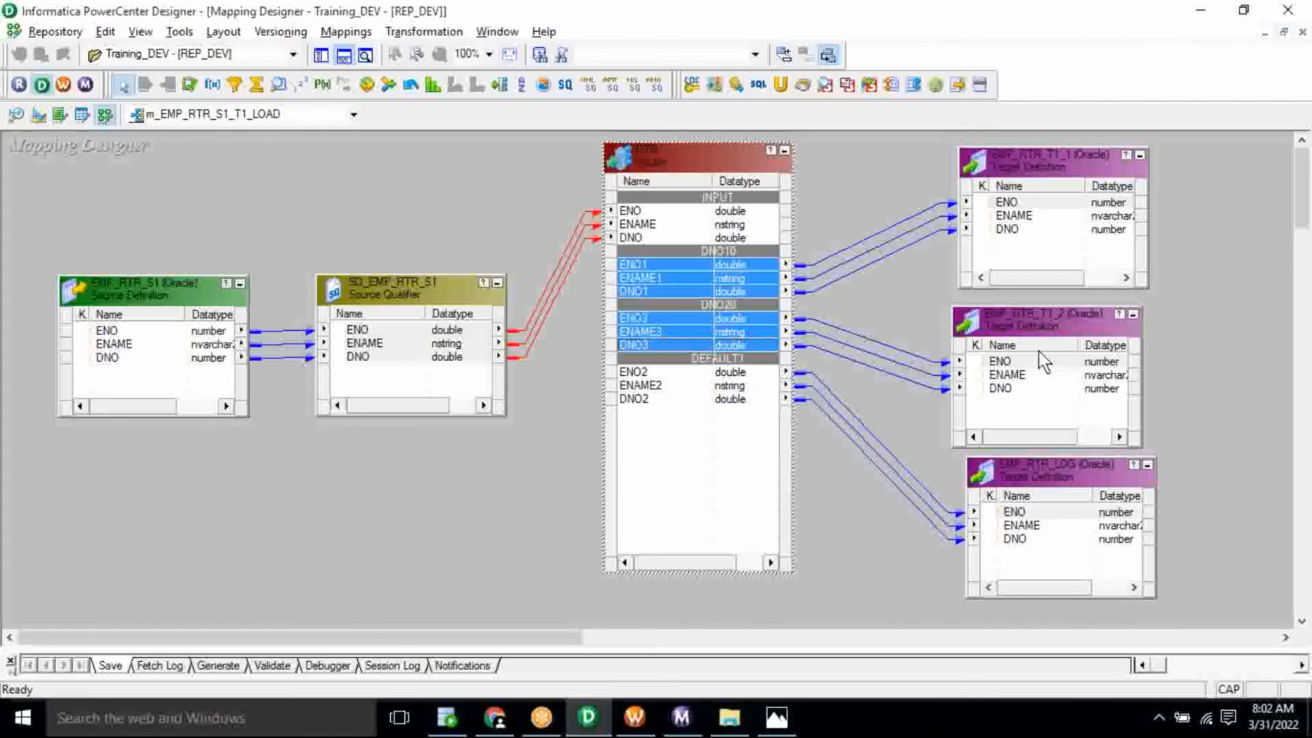
- Check the third source row against the DNO10 and DNO20 groups and follow the DEFAULT1 group's links to EMP_RTR_LOG
click(585, 412)
key(alt+Tab)
drag(304, 509, 390, 510)
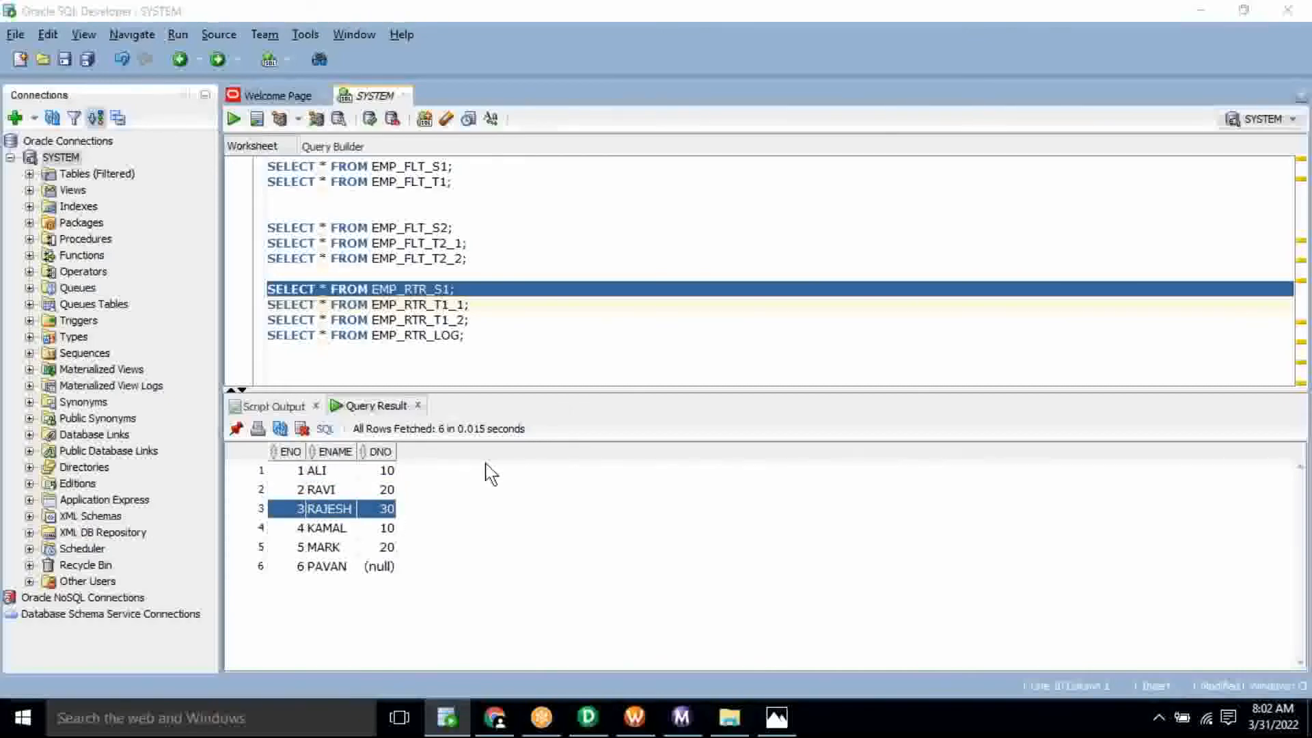
key(alt+Tab)
click(649, 266)
key(shift+Down)
key(shift+Down)
key(shift+Down)
key(shift+Down)
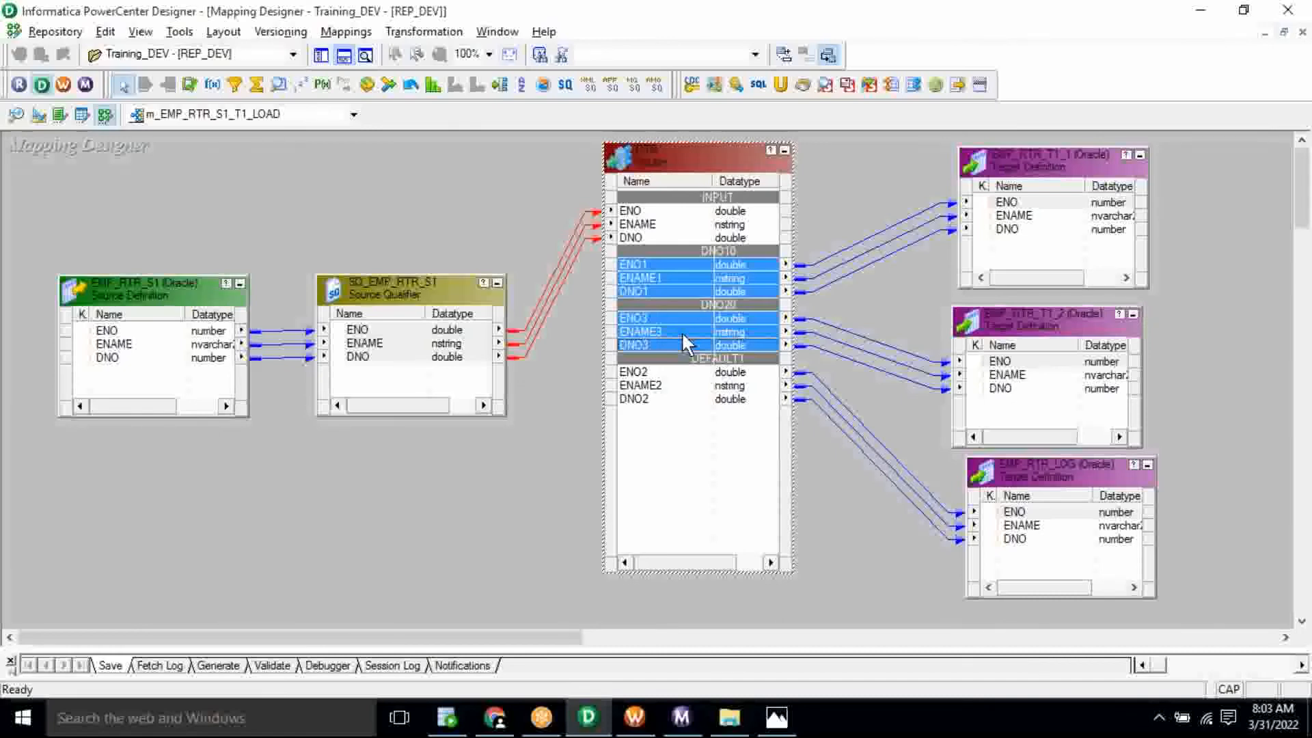
click(727, 400)
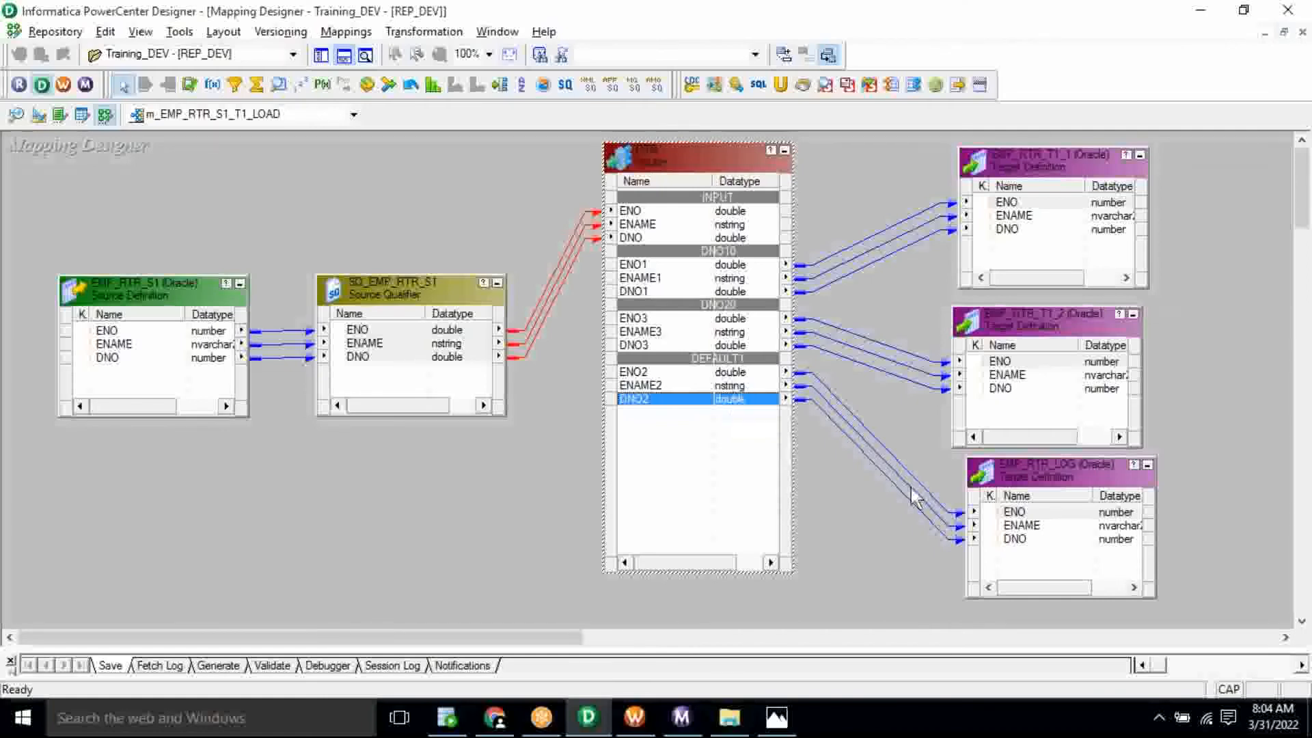
- Switch to SQL Developer and examine the DNO values of the fourth, fifth and sixth source rows
key(alt+Tab)
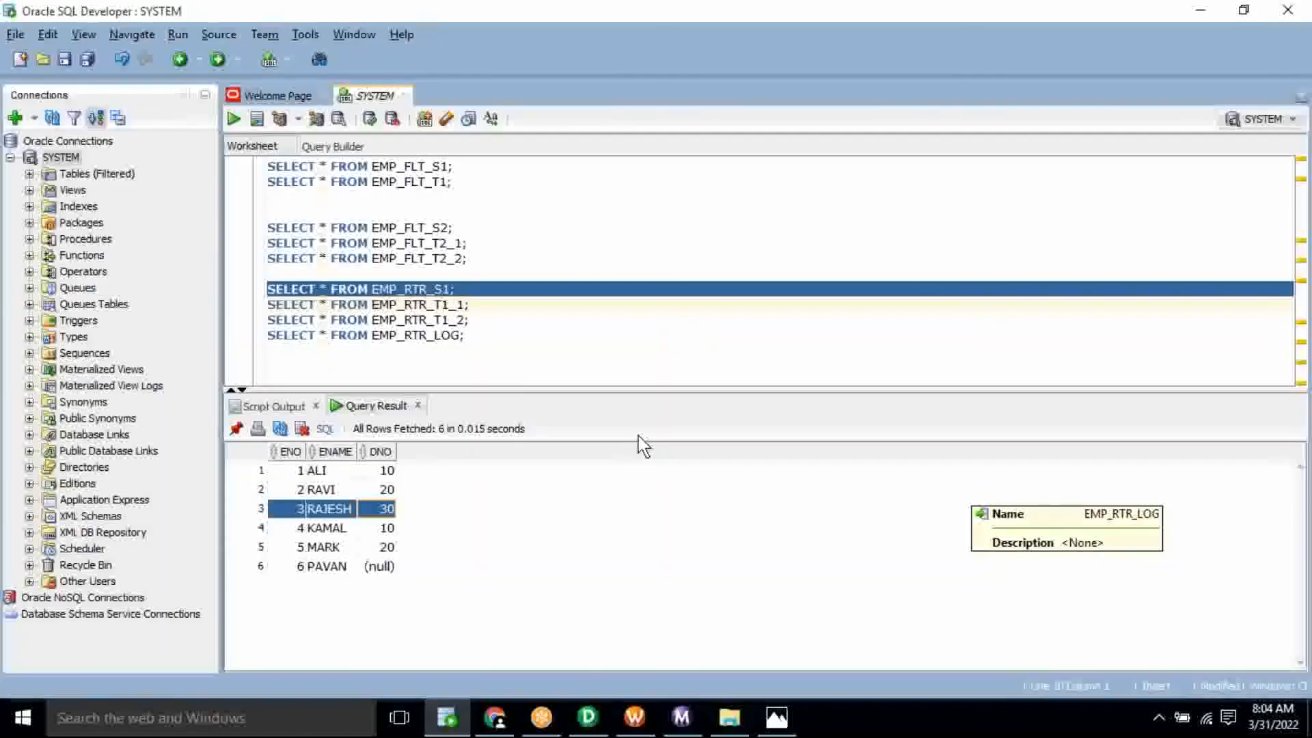
click(383, 528)
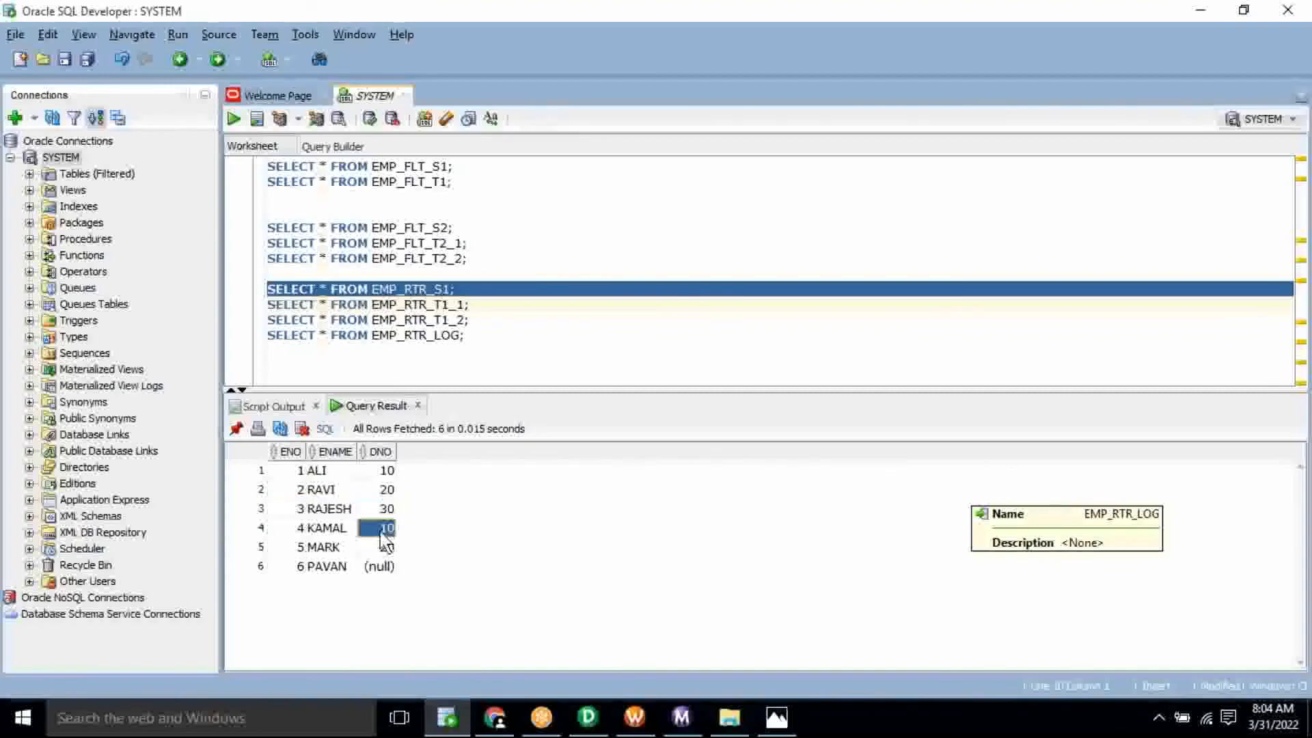
click(378, 547)
click(380, 567)
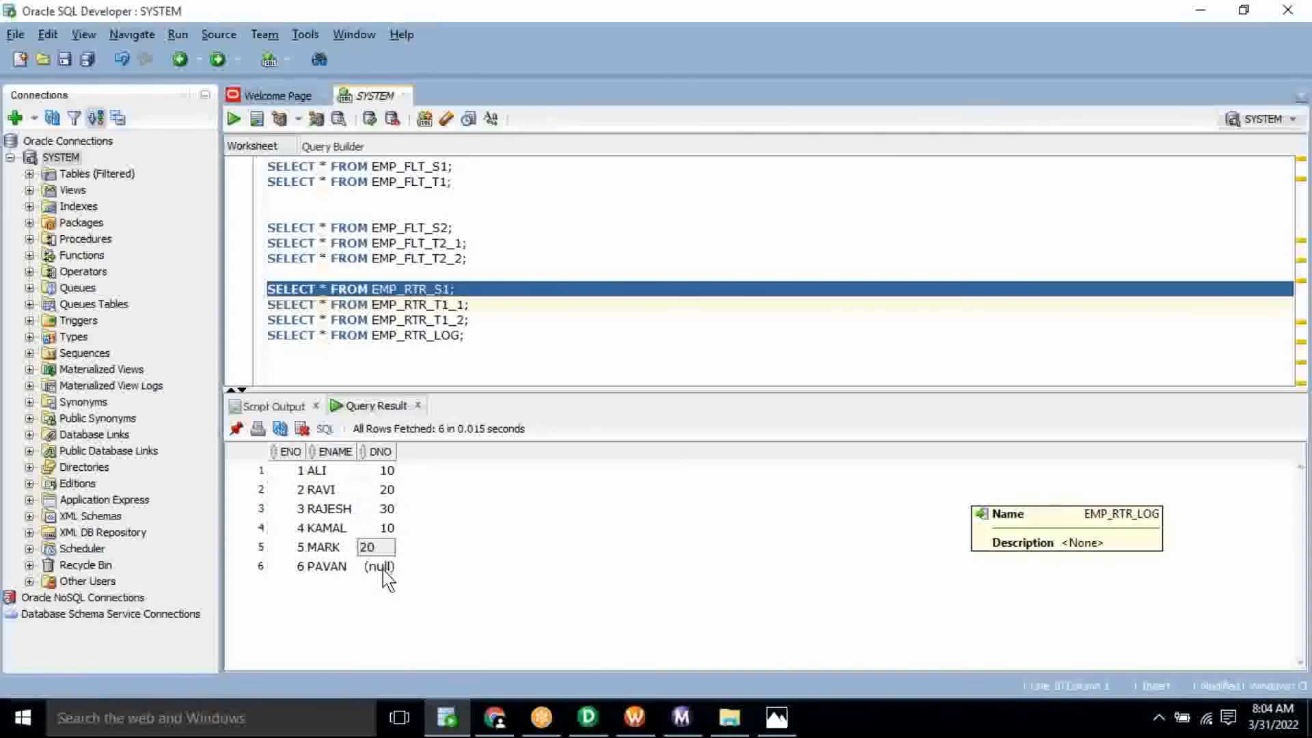
- Switch back to PowerCenter Designer and save the mapping m_EMP_RTR_S1_T1_LOAD
key(alt+Tab)
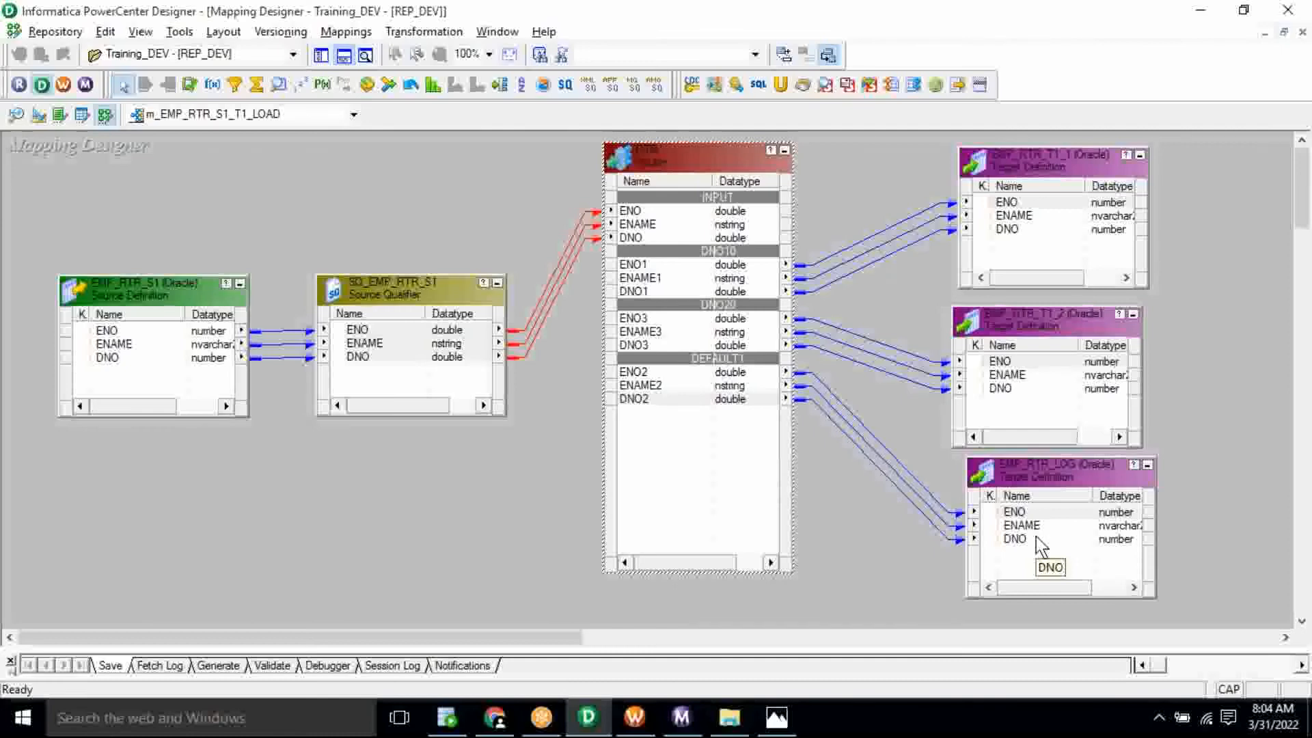
click(1022, 526)
key(ctrl+s)
key(Return)
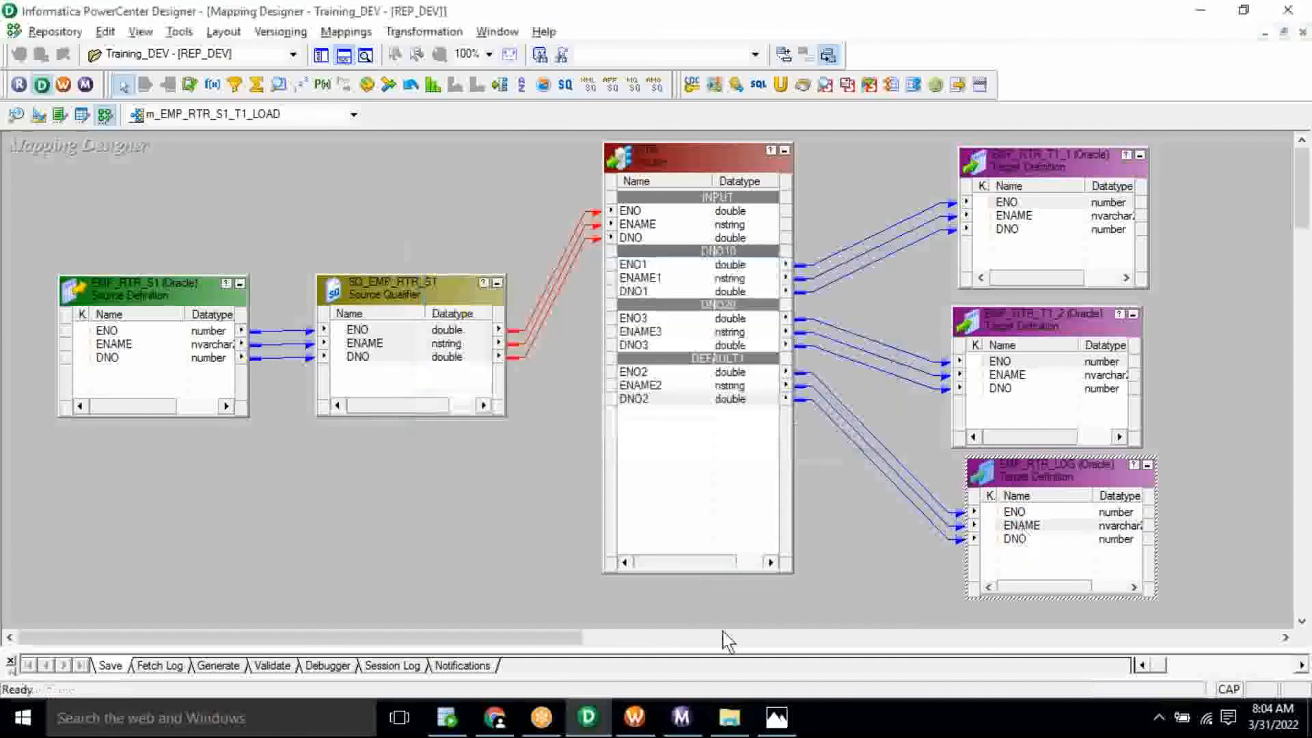
- Switch to PowerCenter Workflow Manager and create session task s_m_EMP_RTR_S1_T1_LOAD in the Task Developer, associated with mapping m_EMP_RTR_S1_T1_LOAD
click(635, 726)
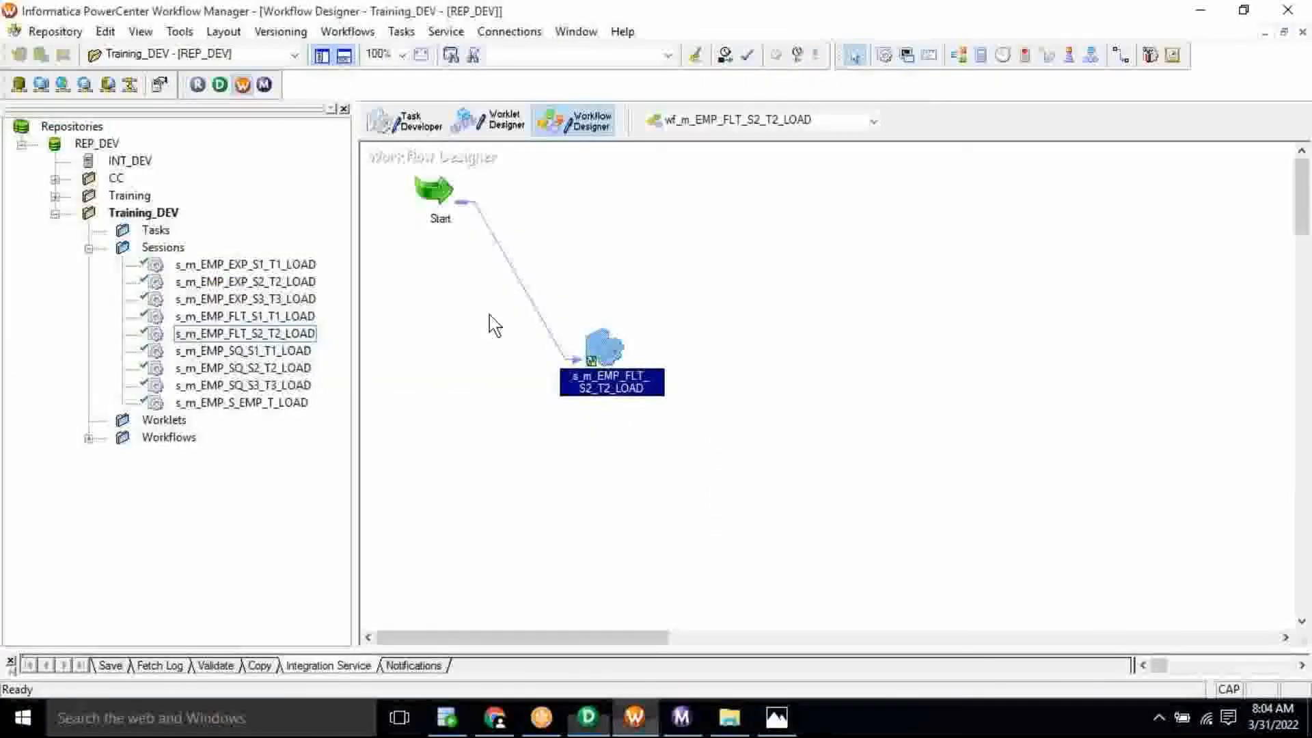
click(410, 122)
right_click(661, 219)
click(731, 243)
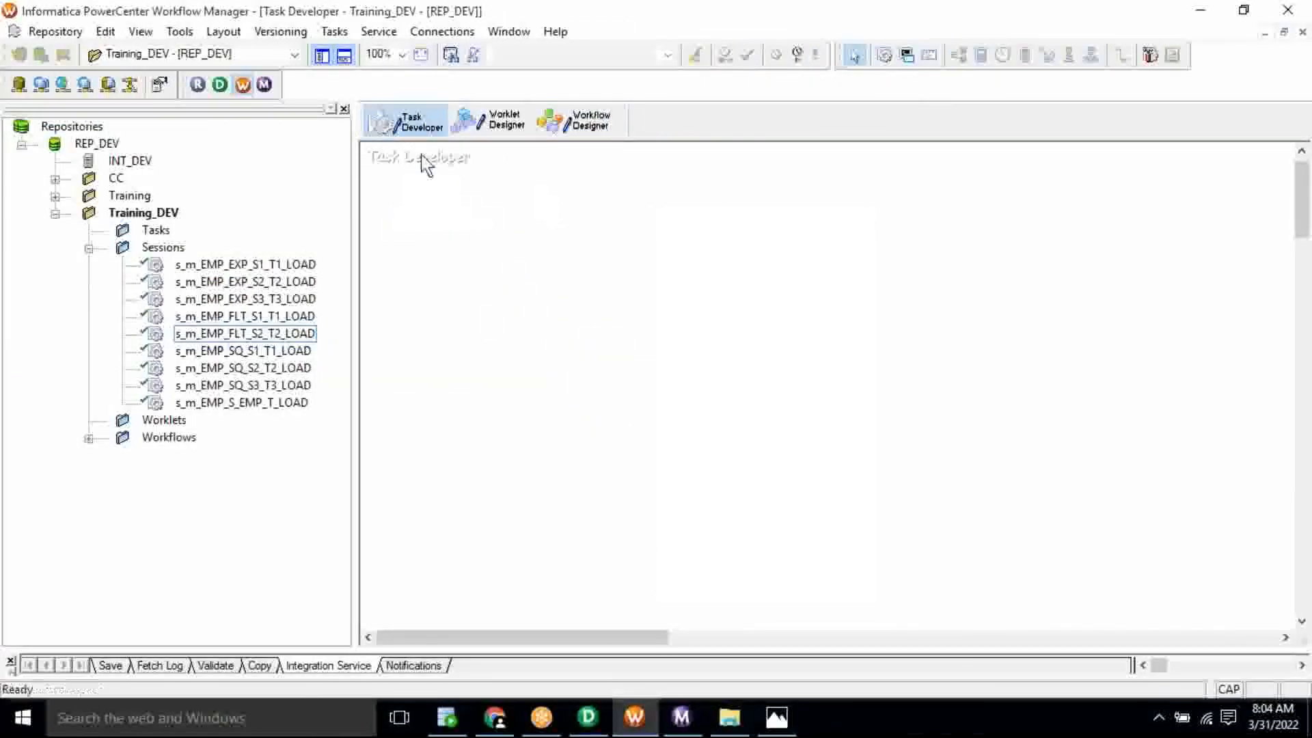
click(335, 31)
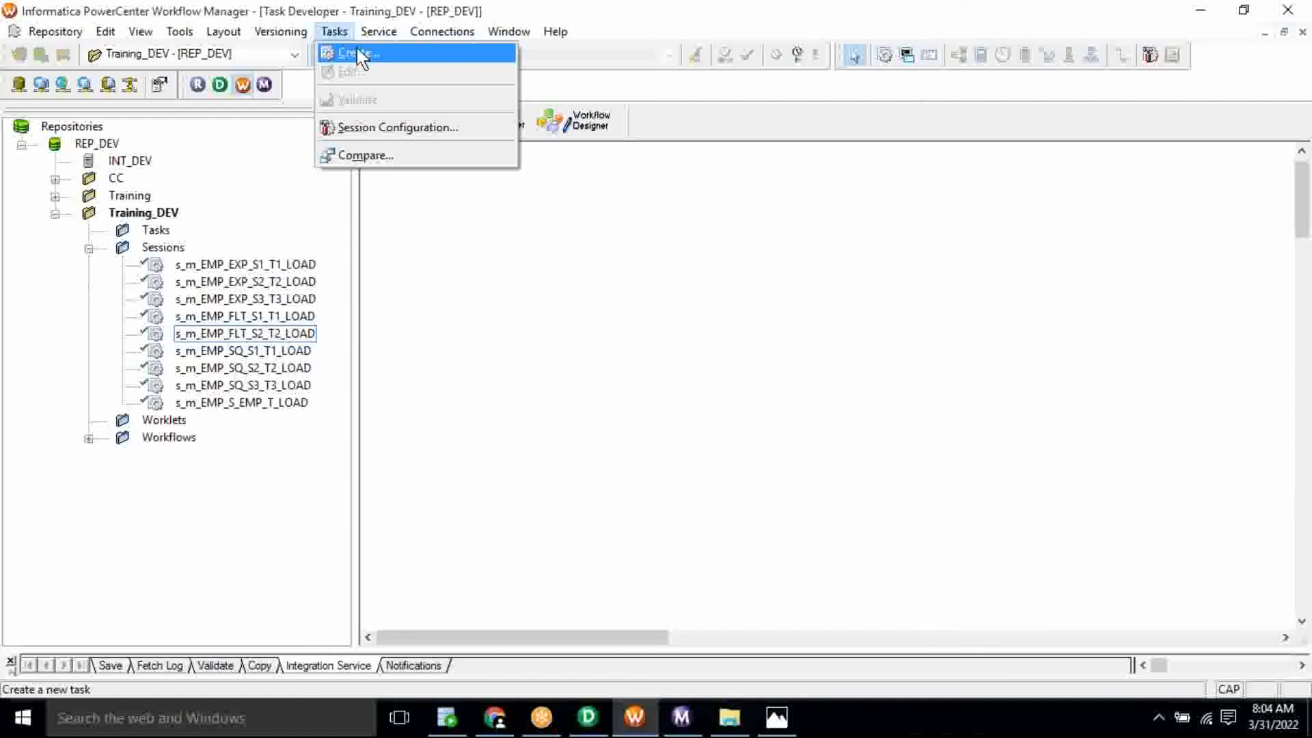
click(357, 49)
text(s_)
text(m_EMP_RTR_S1_T1_LOAD)
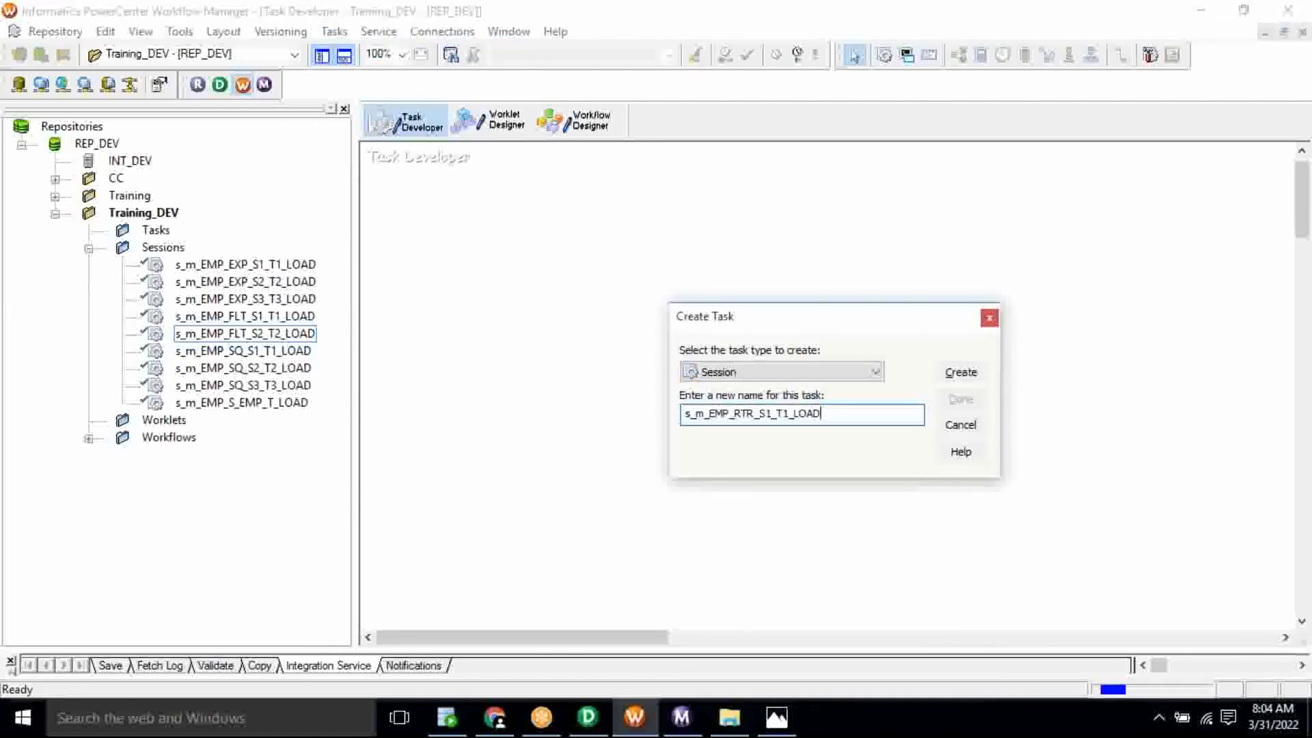
key(Return)
click(716, 401)
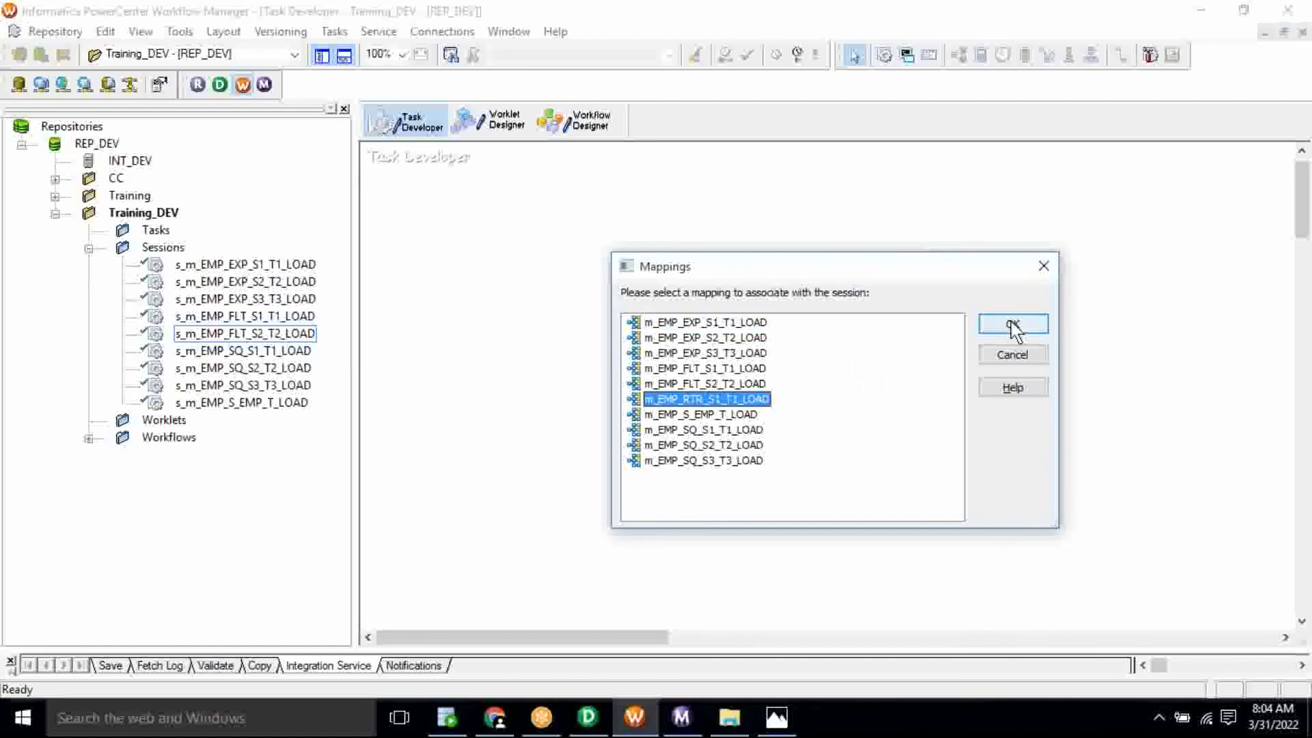
click(1013, 324)
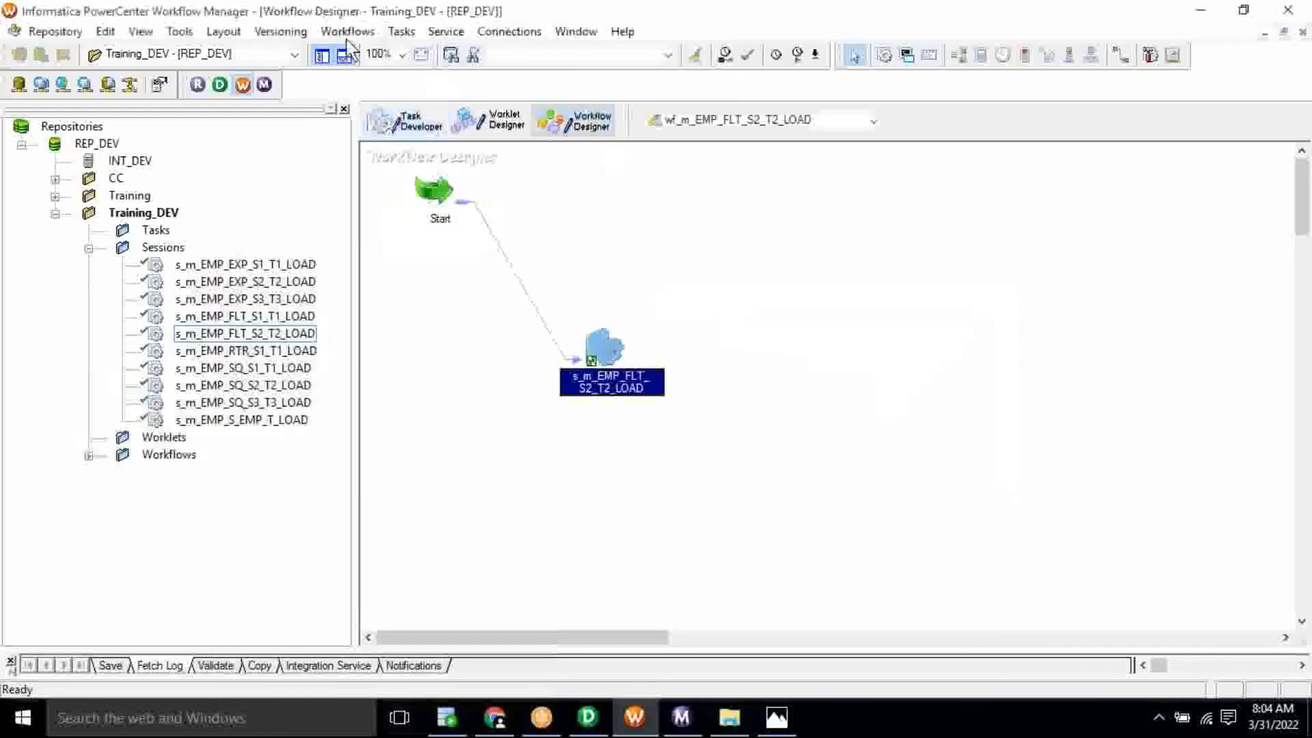
- Create a new workflow named wf_m_EMP_RTR_S1_T1_LOAD in the Workflow Designer
click(348, 31)
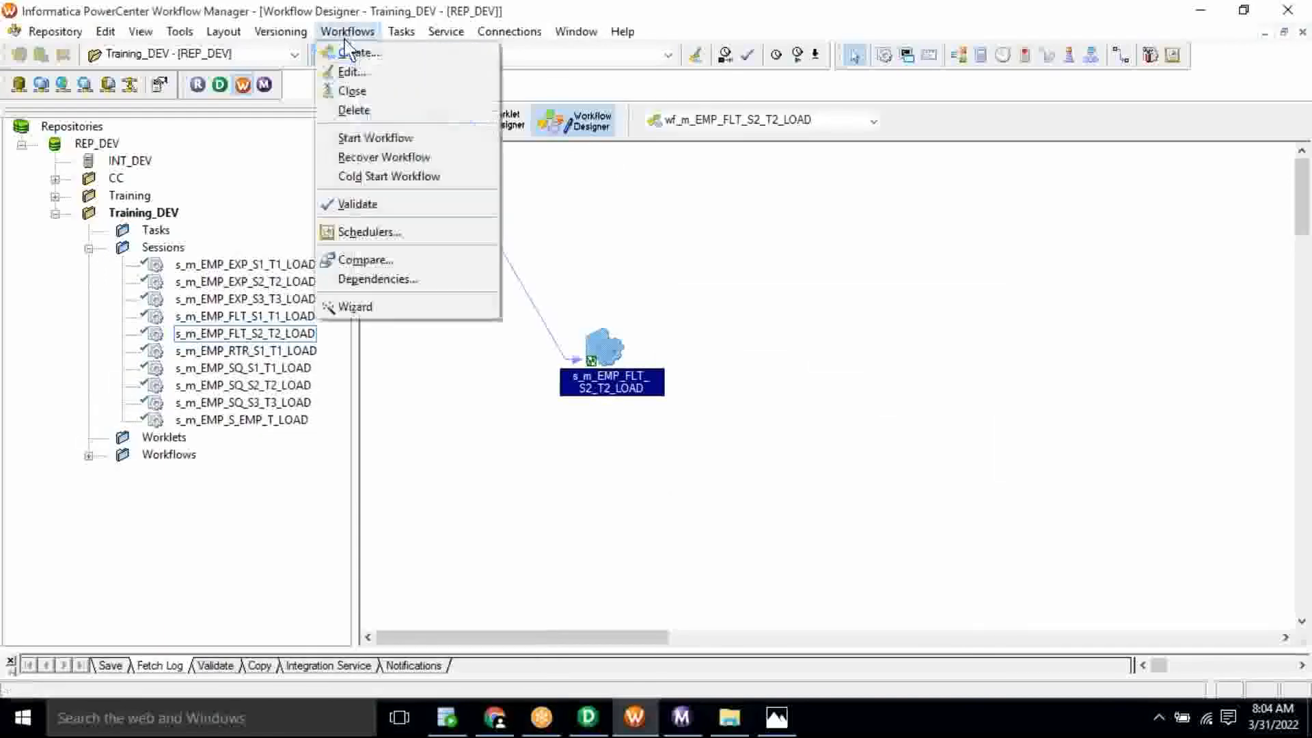
click(354, 58)
text(wf_)
text(m_EMP_RTR_S1_T1_LOAD)
key(Return)
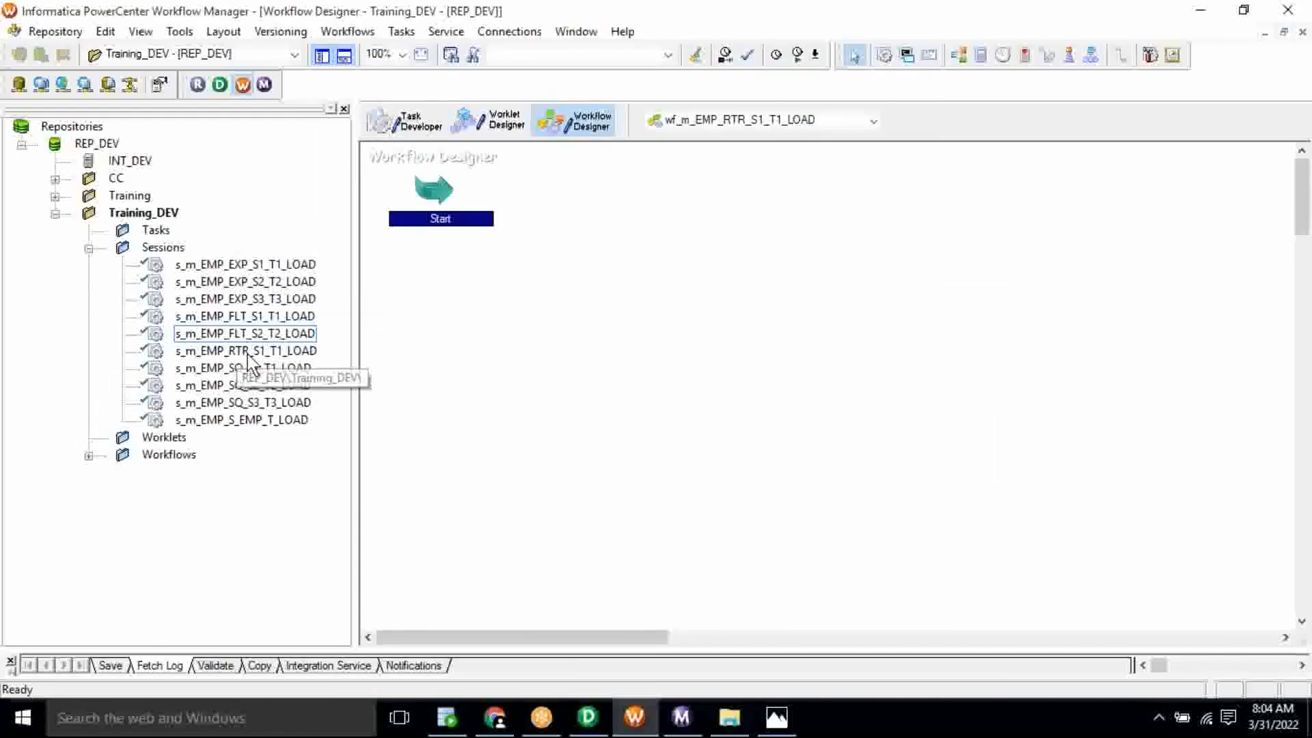
- Add the session s_m_EMP_RTR_S1_T1_LOAD to the workflow and link the Start task to it
click(226, 353)
drag(226, 360, 649, 300)
click(401, 31)
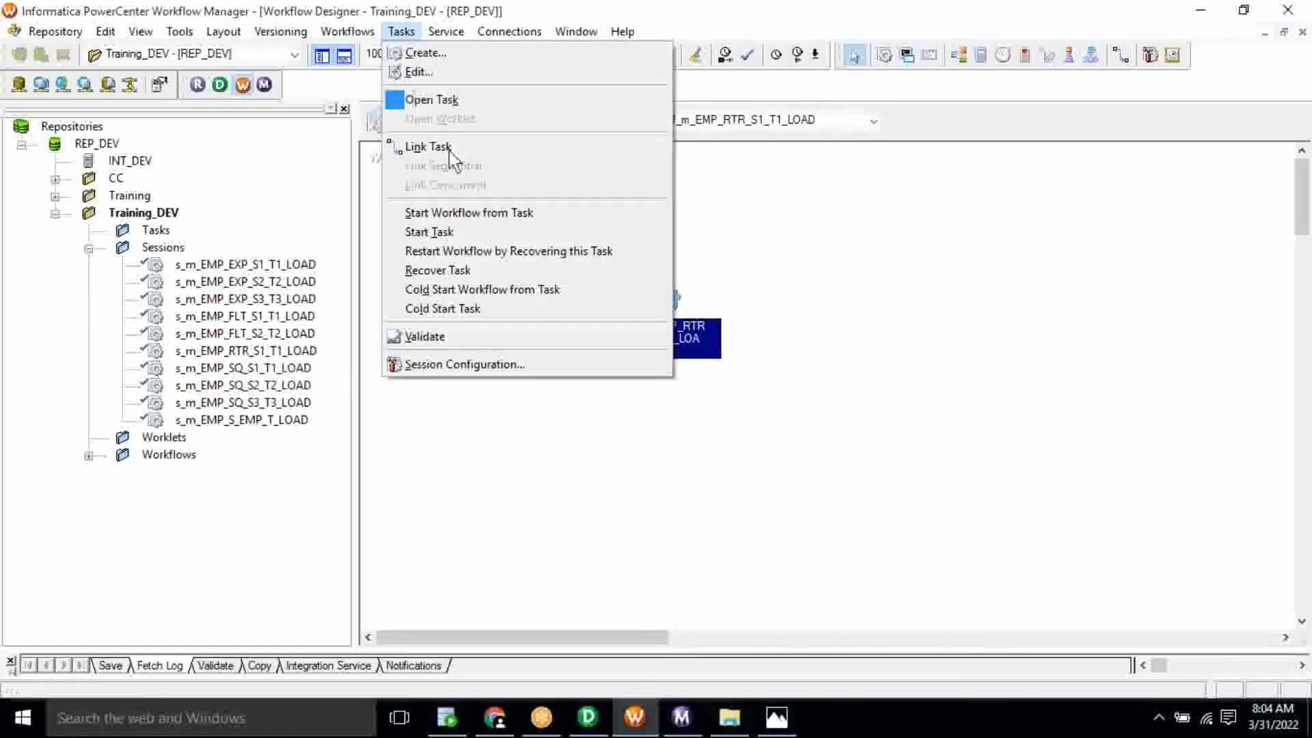
click(421, 144)
drag(434, 192, 652, 302)
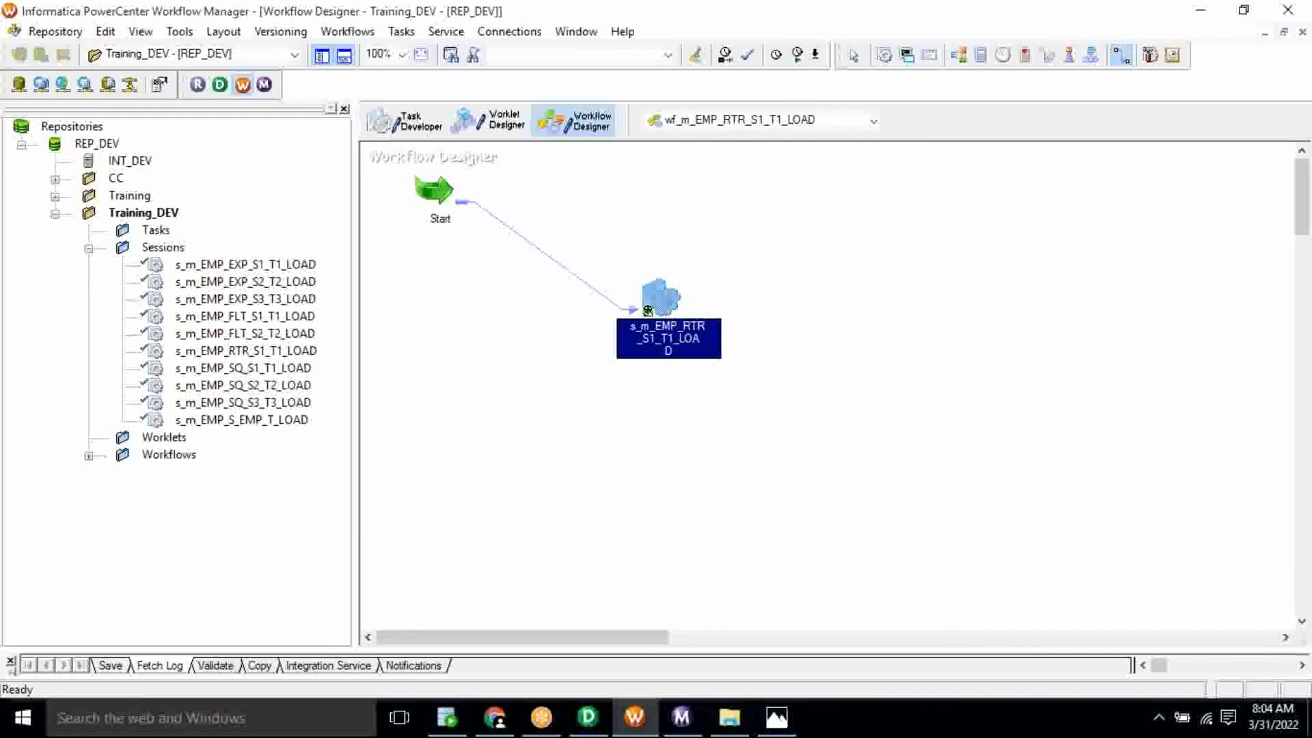
- Start the workflow wf_m_EMP_RTR_S1_T1_LOAD and examine its session's source and target row statistics in Workflow Monitor
right_click(840, 279)
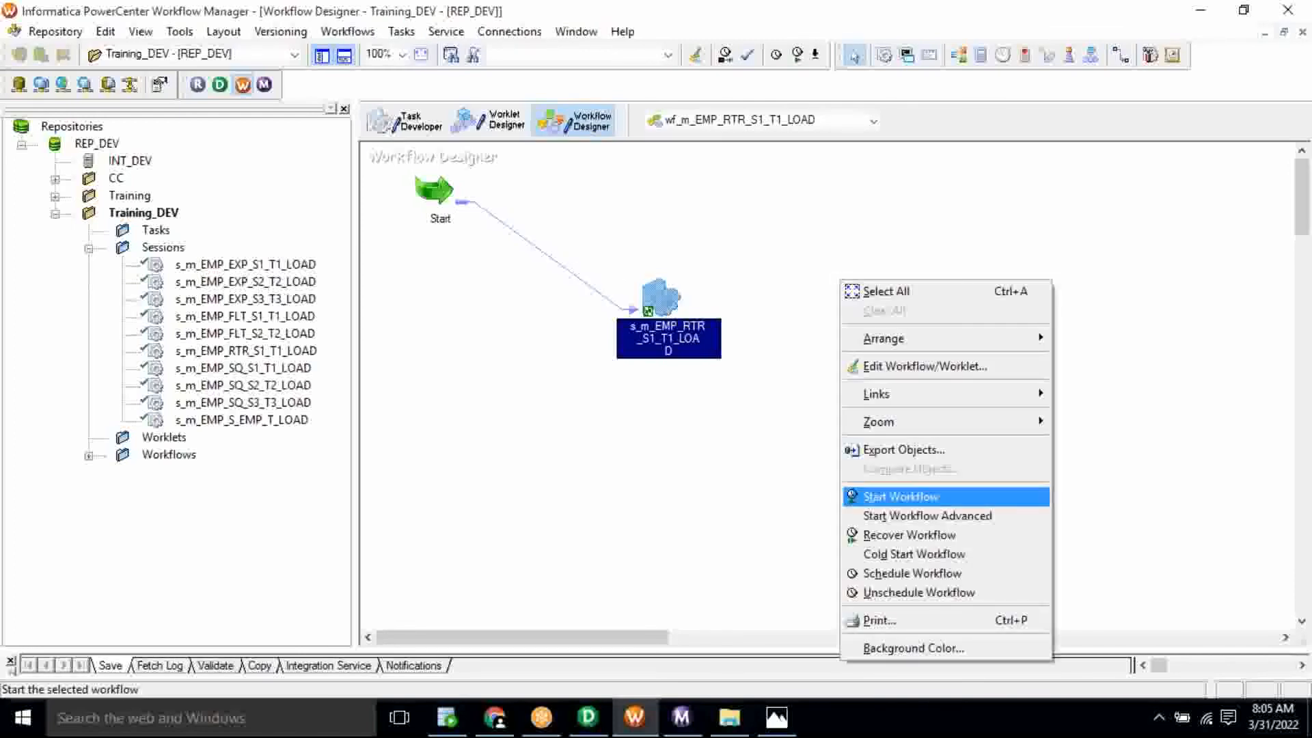
click(901, 496)
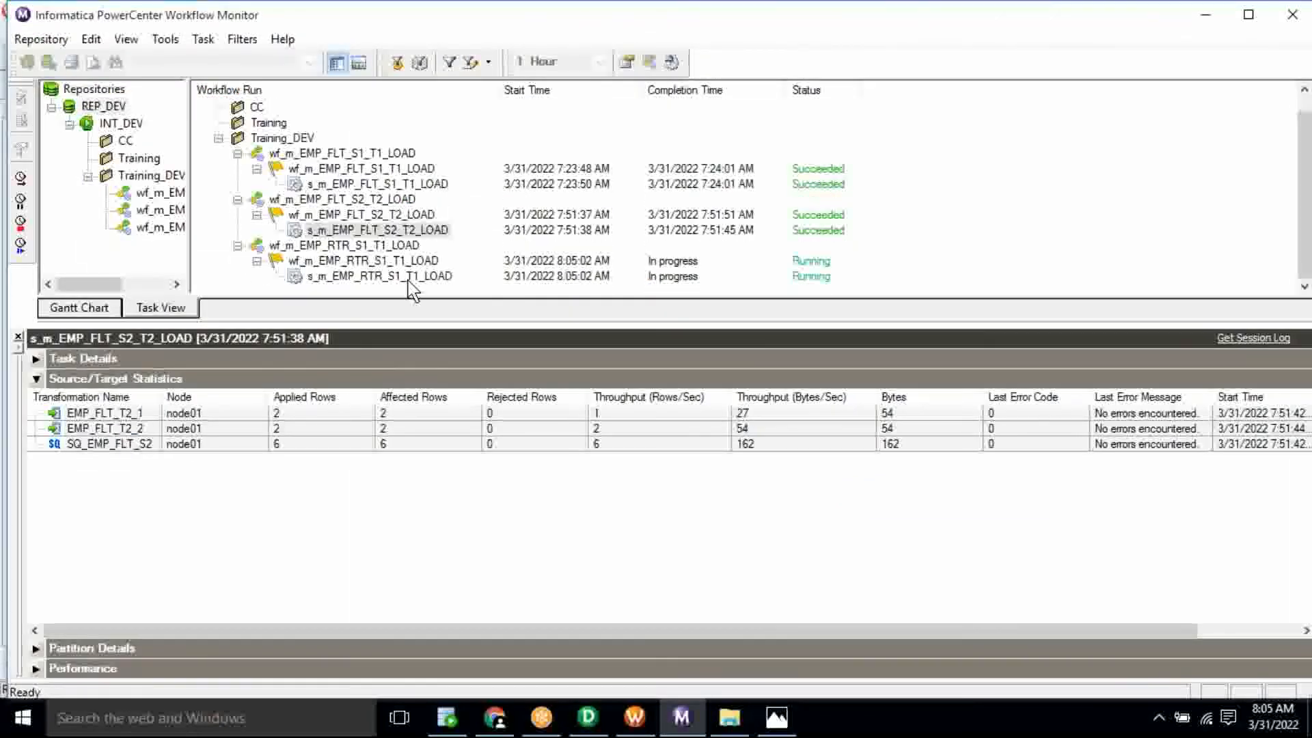
click(409, 277)
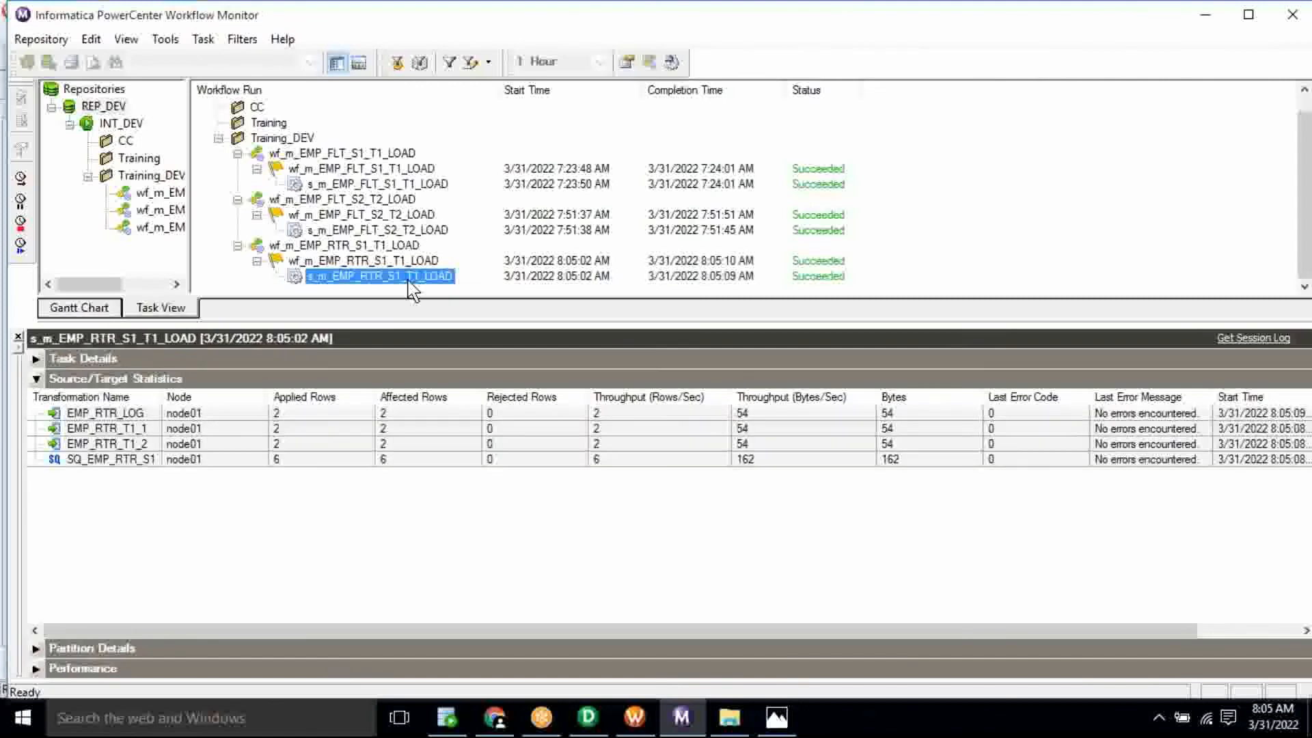
click(319, 430)
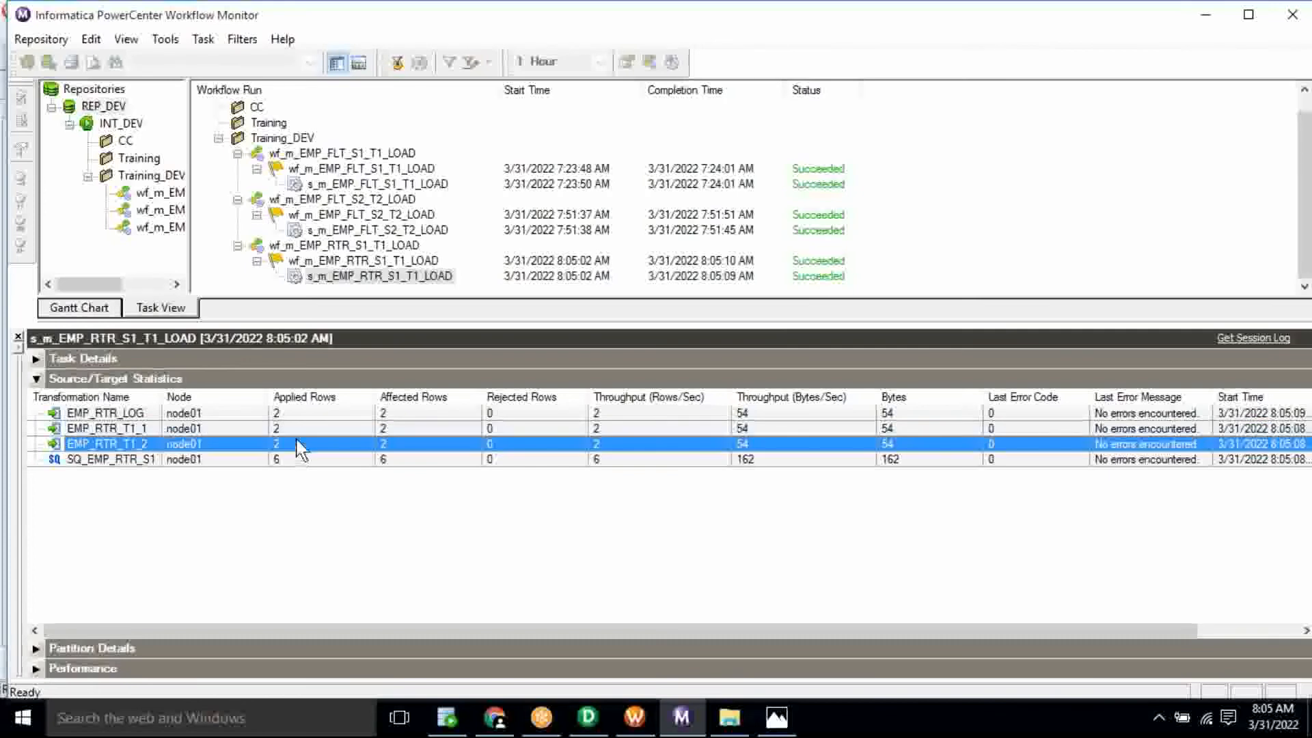
click(290, 415)
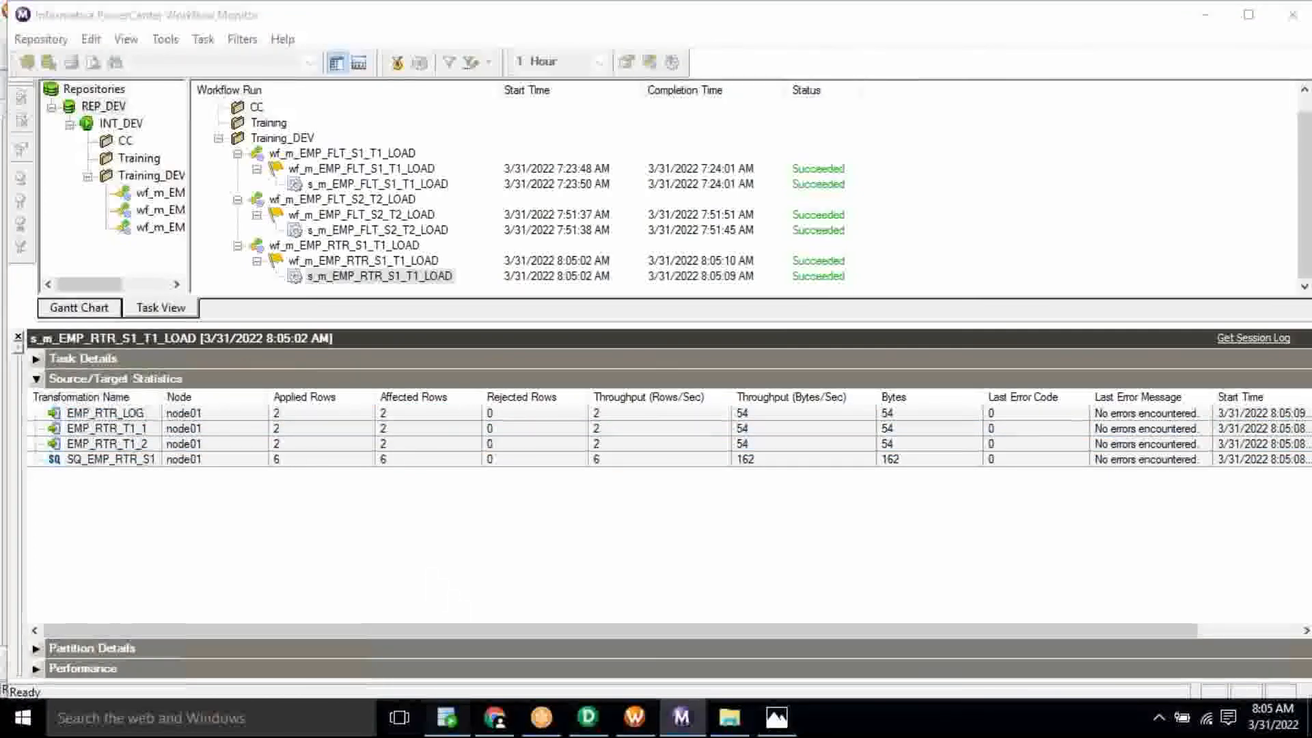
- Switch to SQL Developer and query EMP_RTR_T1_1, EMP_RTR_T1_2 and EMP_RTR_LOG to check the rows loaded into each target
click(447, 716)
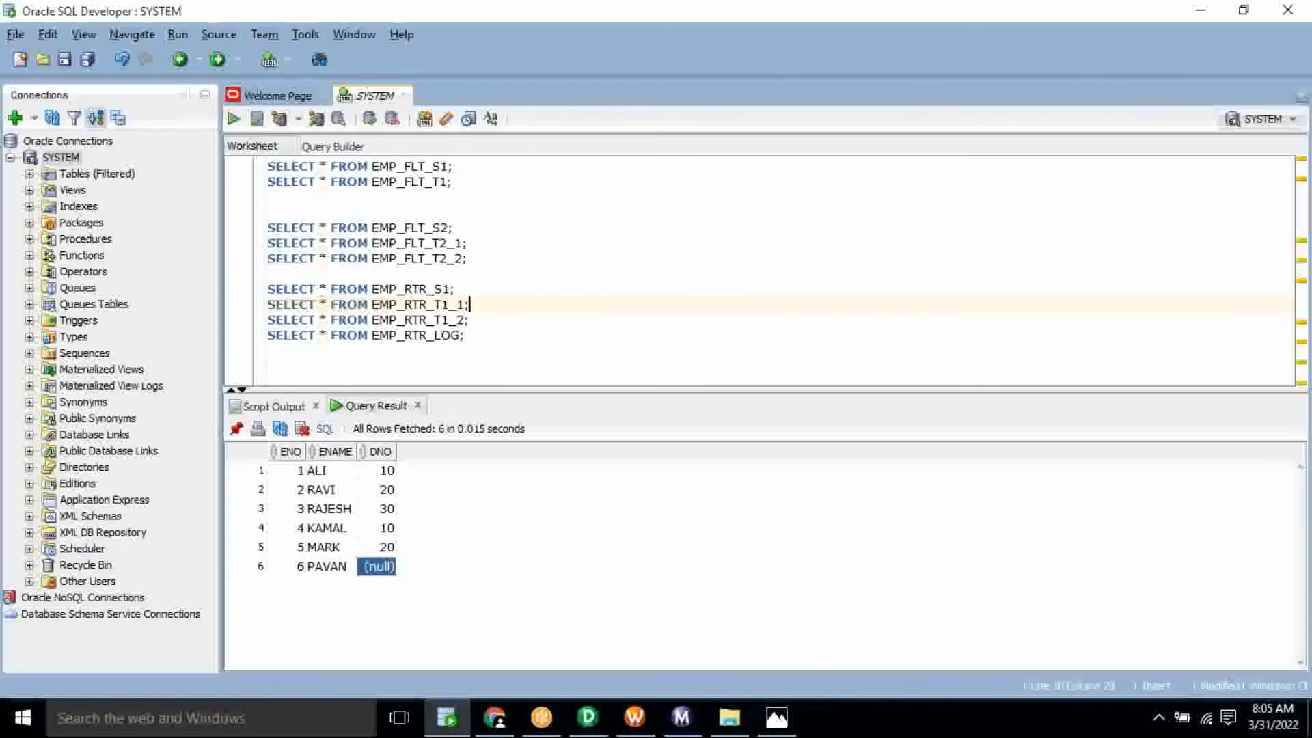
triple_click(476, 304)
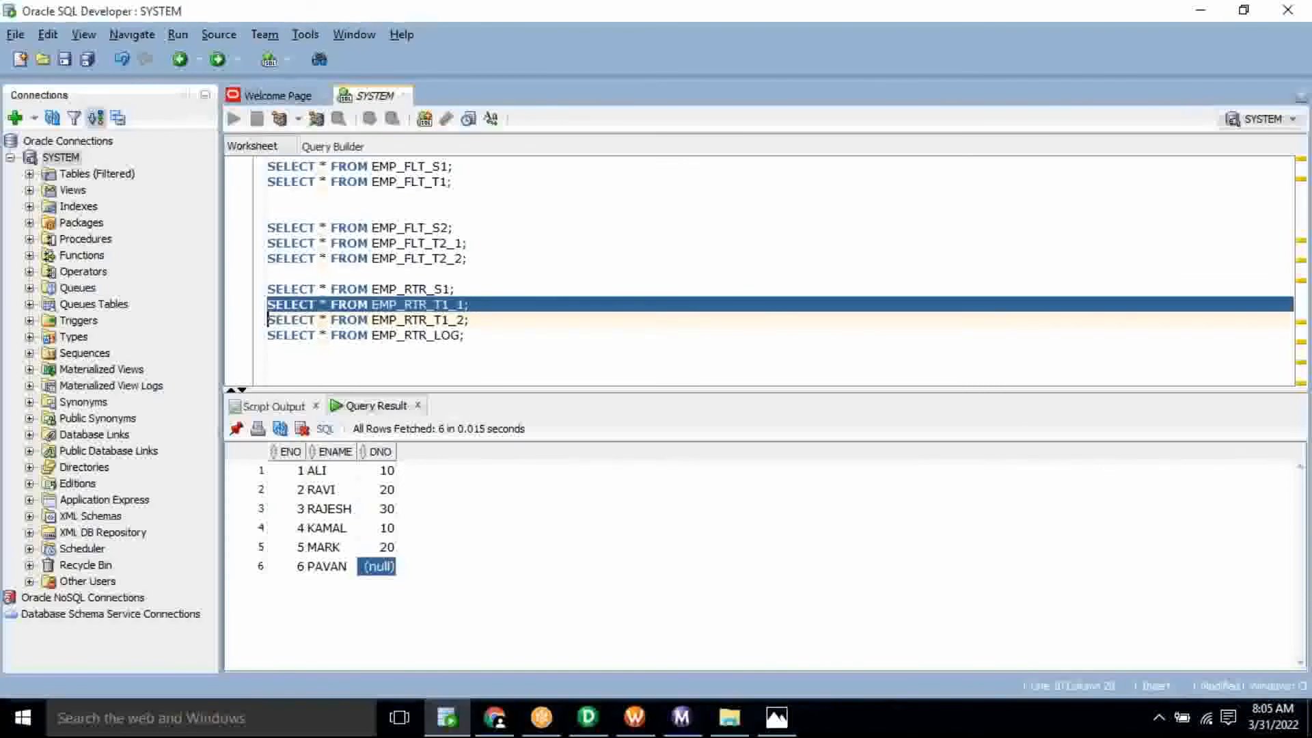
click(499, 315)
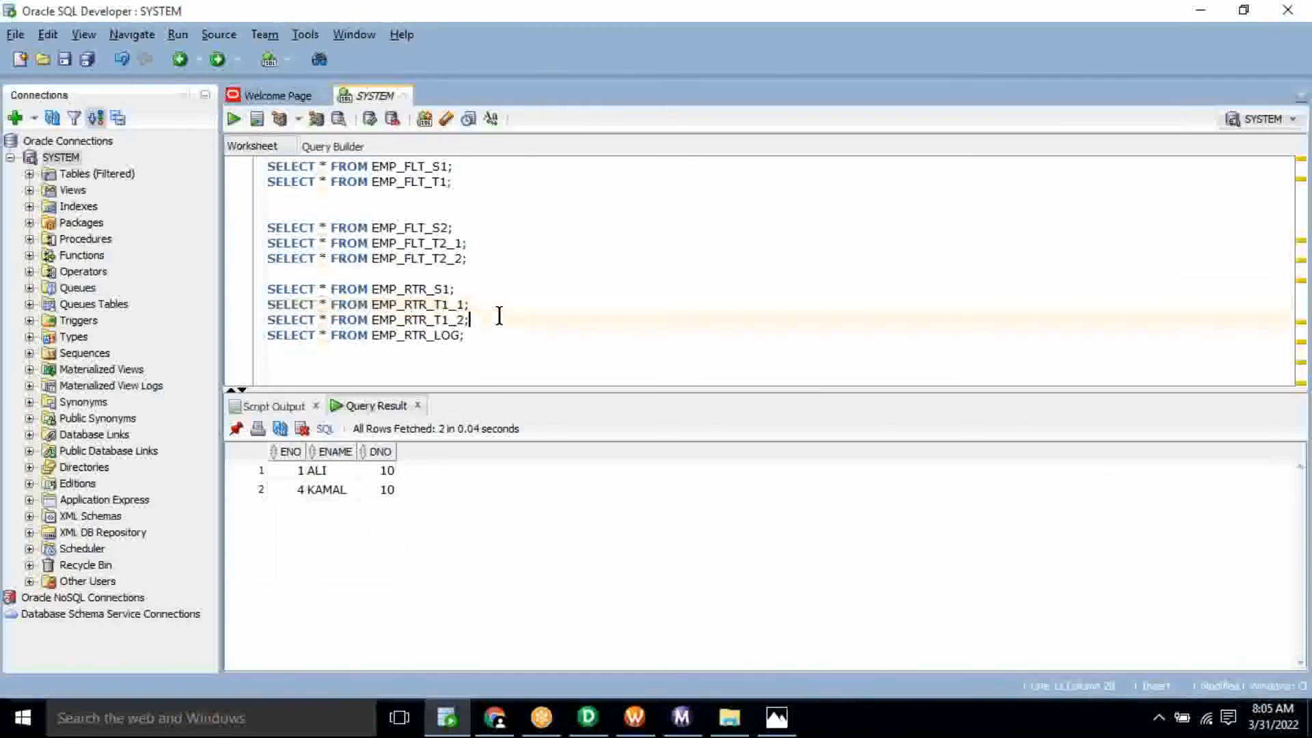
key(ctrl+Return)
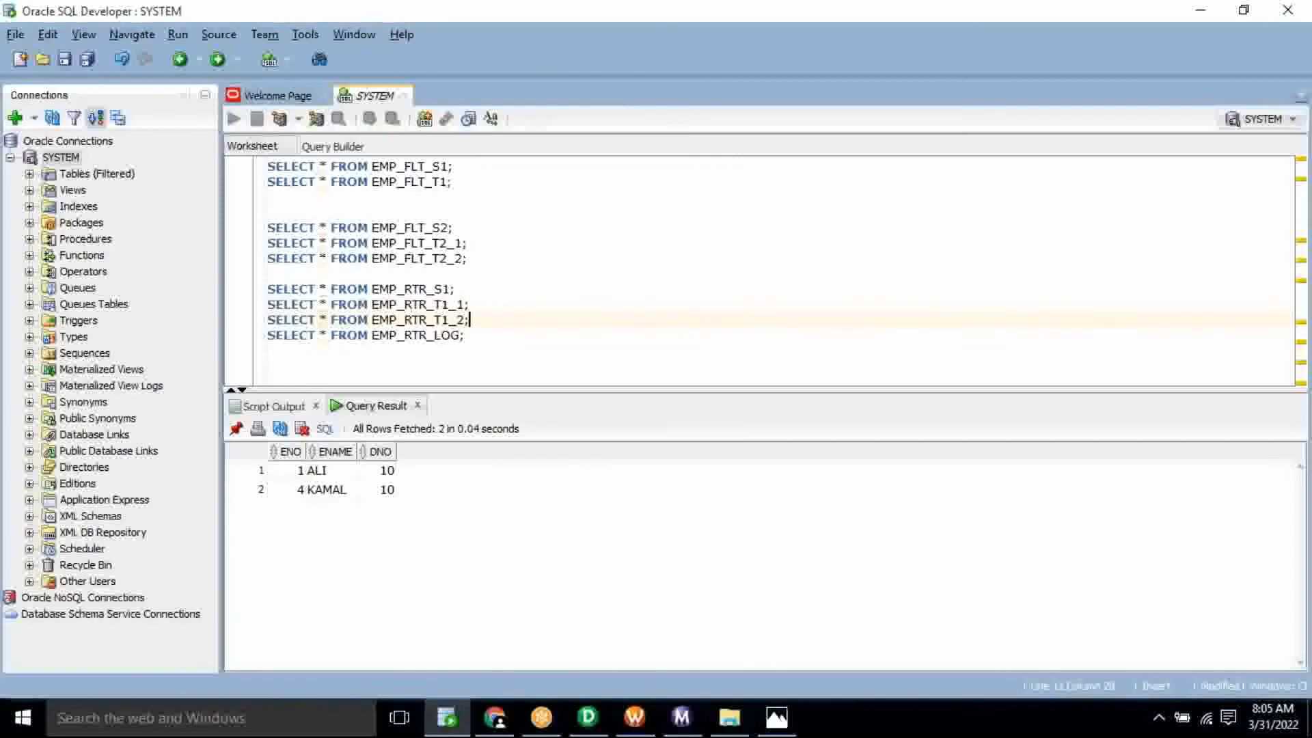
click(484, 343)
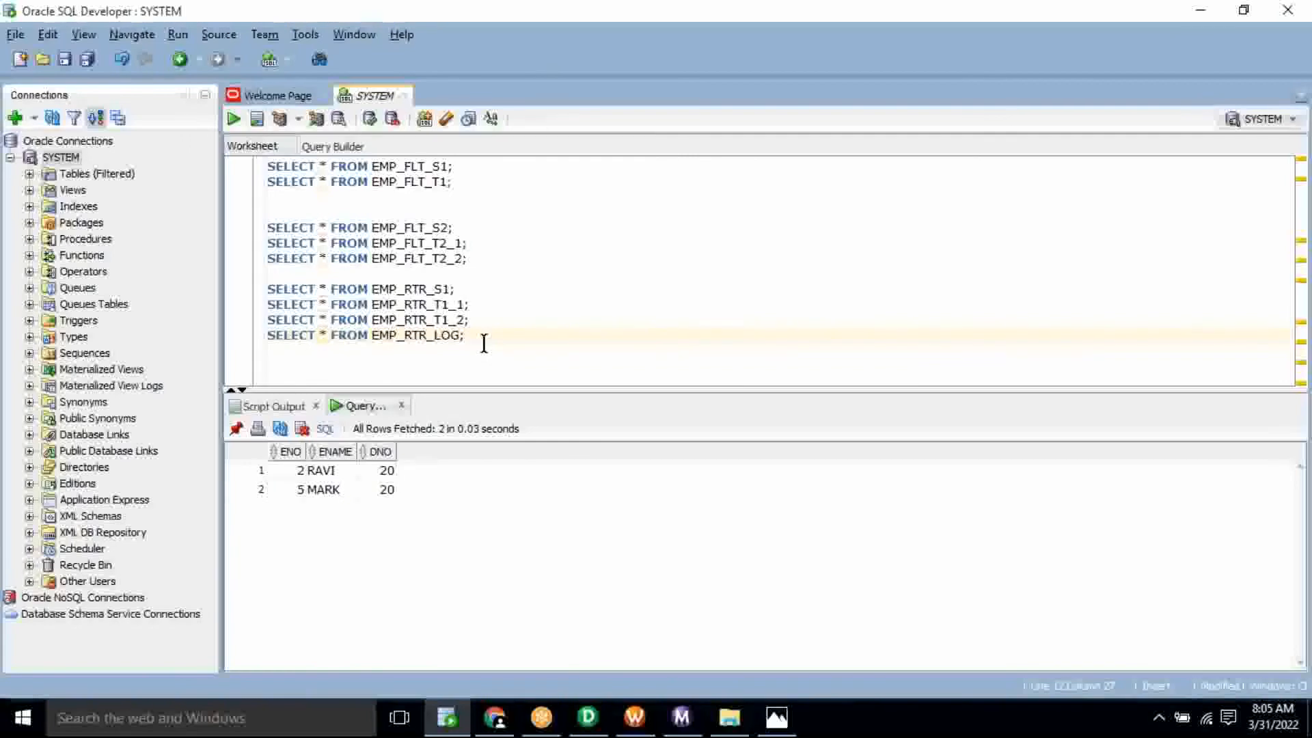
key(ctrl+Return)
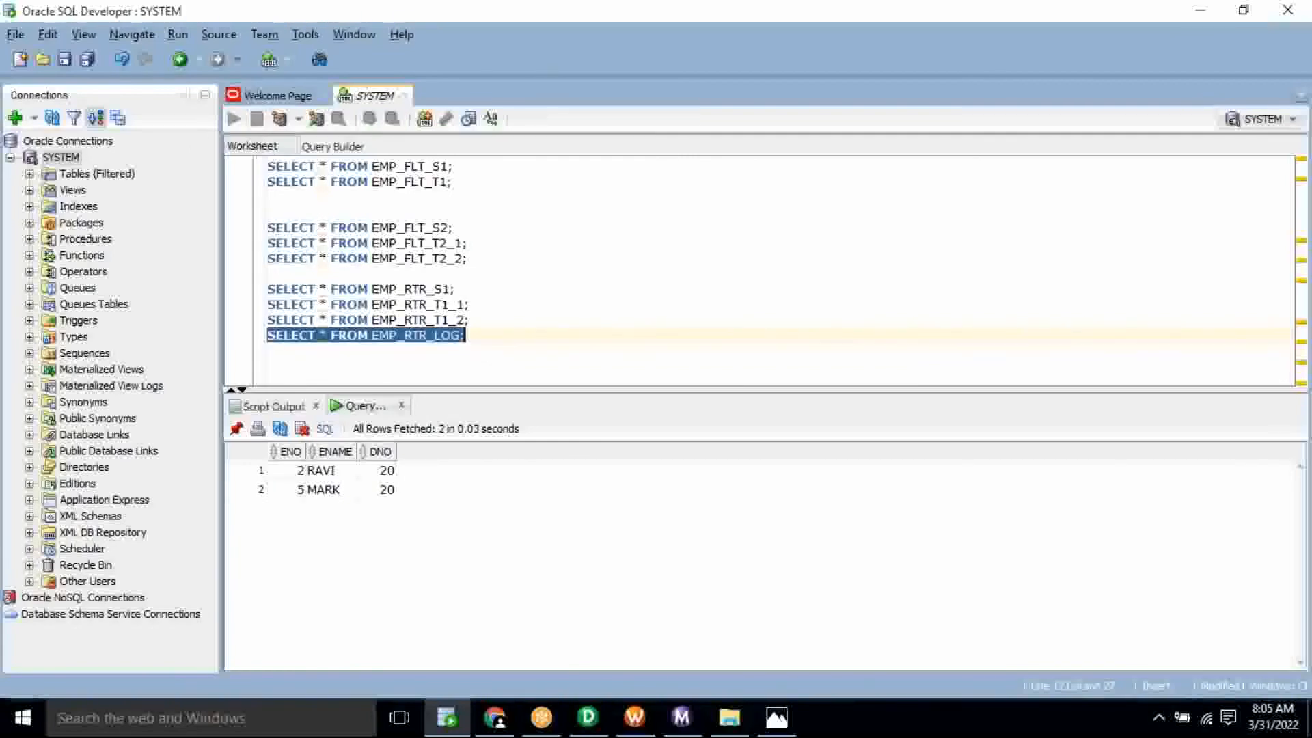
drag(380, 471, 381, 510)
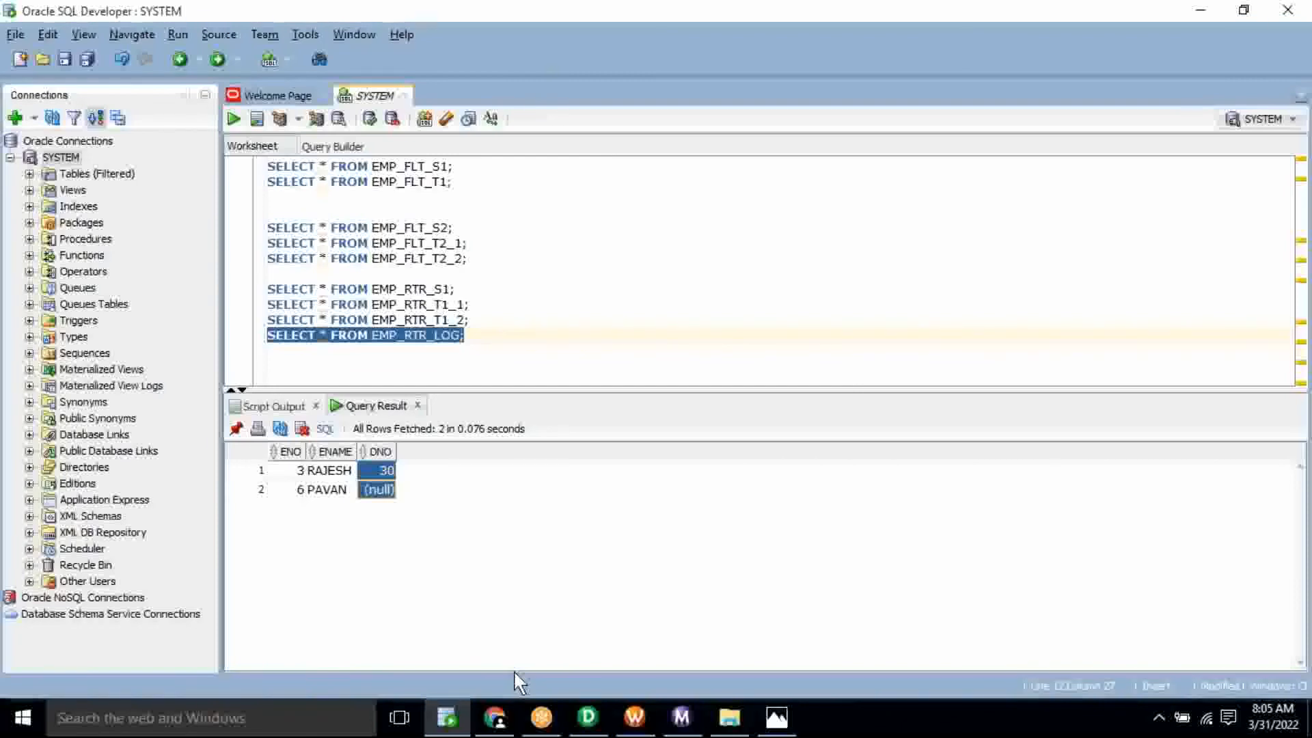
- View the Router mapping in Designer and return to SQL Developer to query the source table EMP_RTR_S1
click(592, 717)
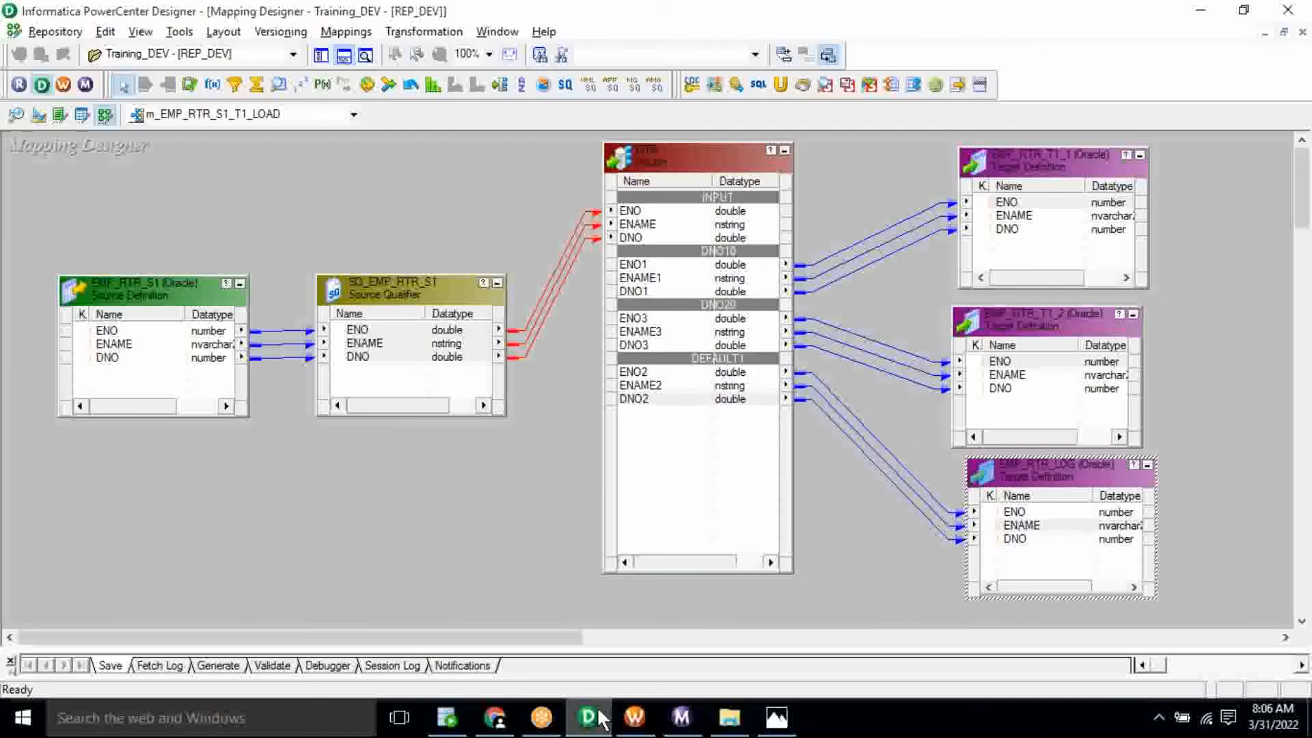
click(451, 725)
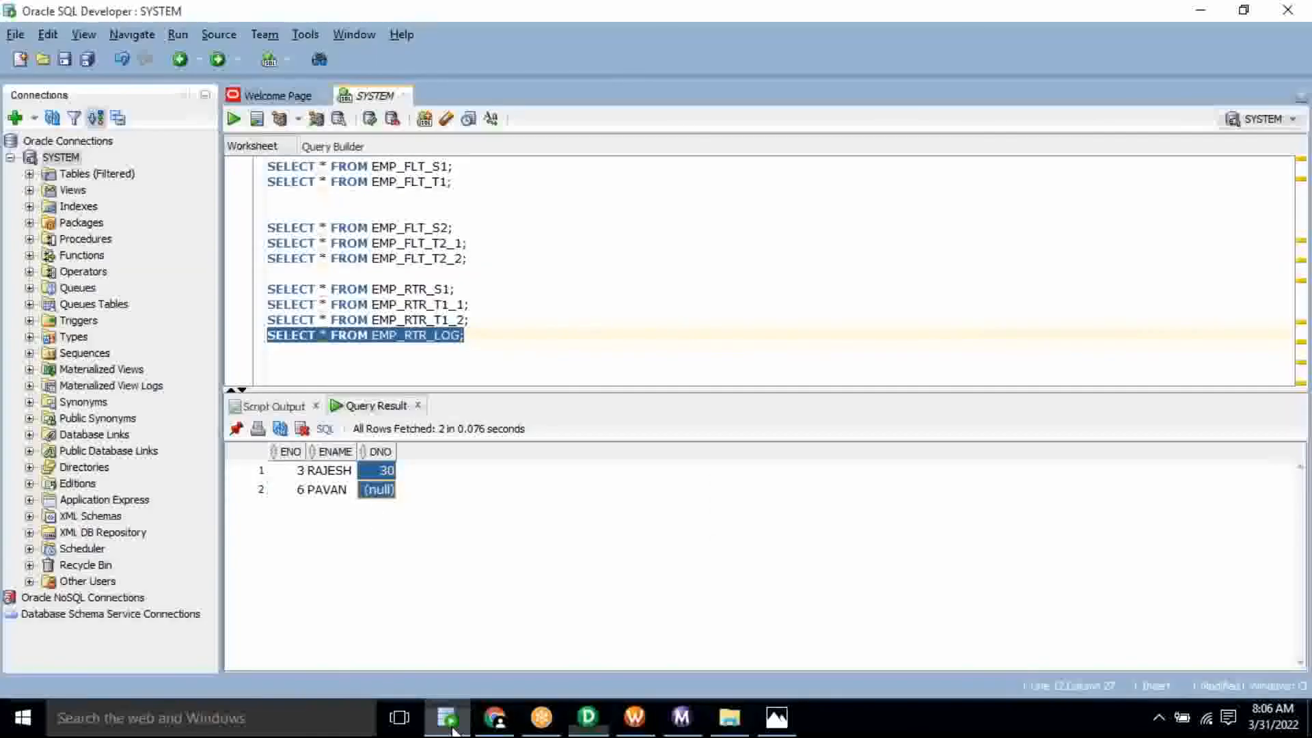
click(454, 274)
click(471, 294)
key(Home)
key(shift+Down)
key(ctrl+Return)
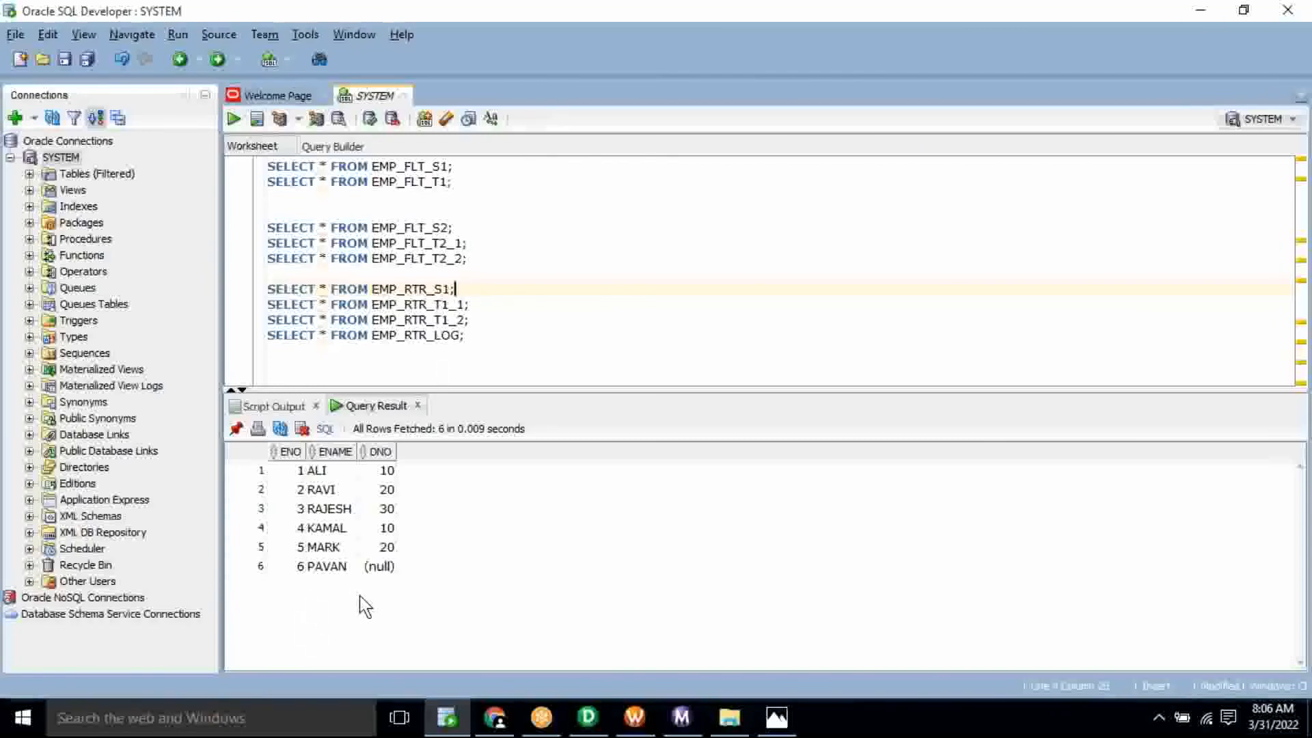
- Review the Router mapping in Designer alongside its workflow in Workflow Manager and the EMP_RTR_S1 source rows in SQL Developer
click(445, 726)
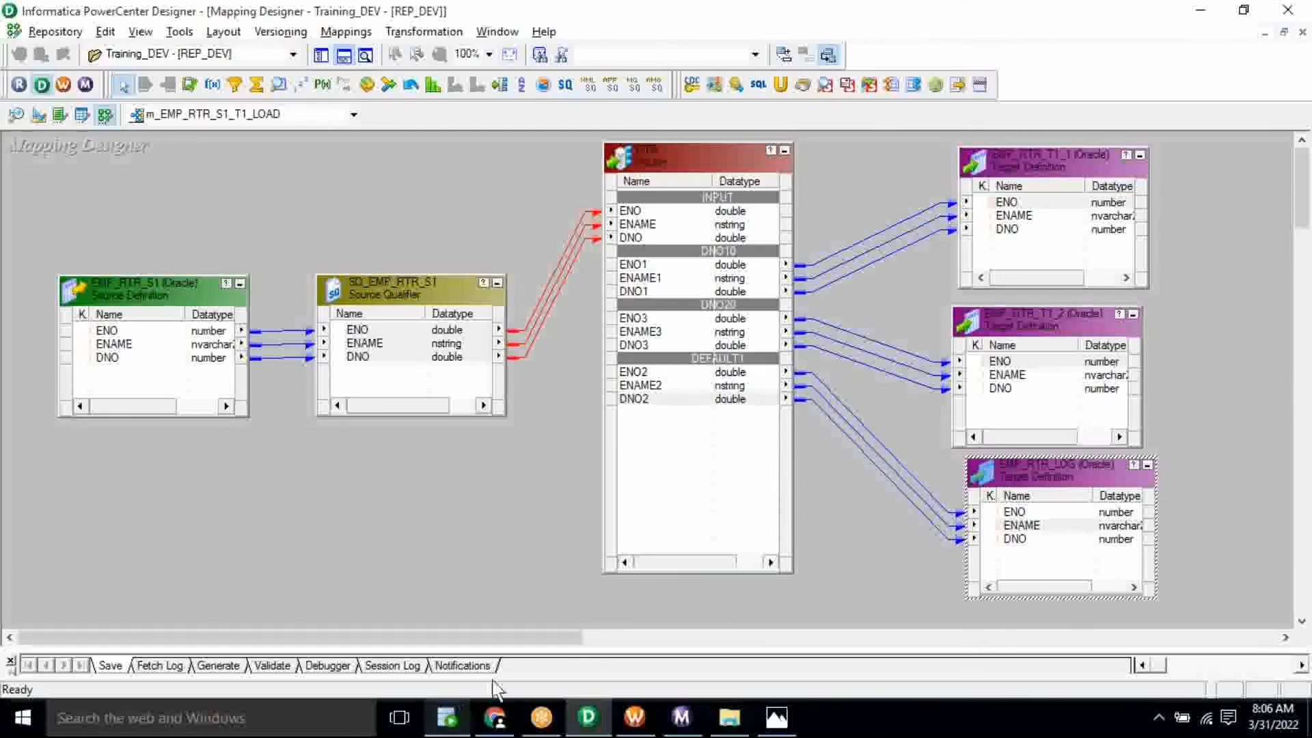
click(619, 730)
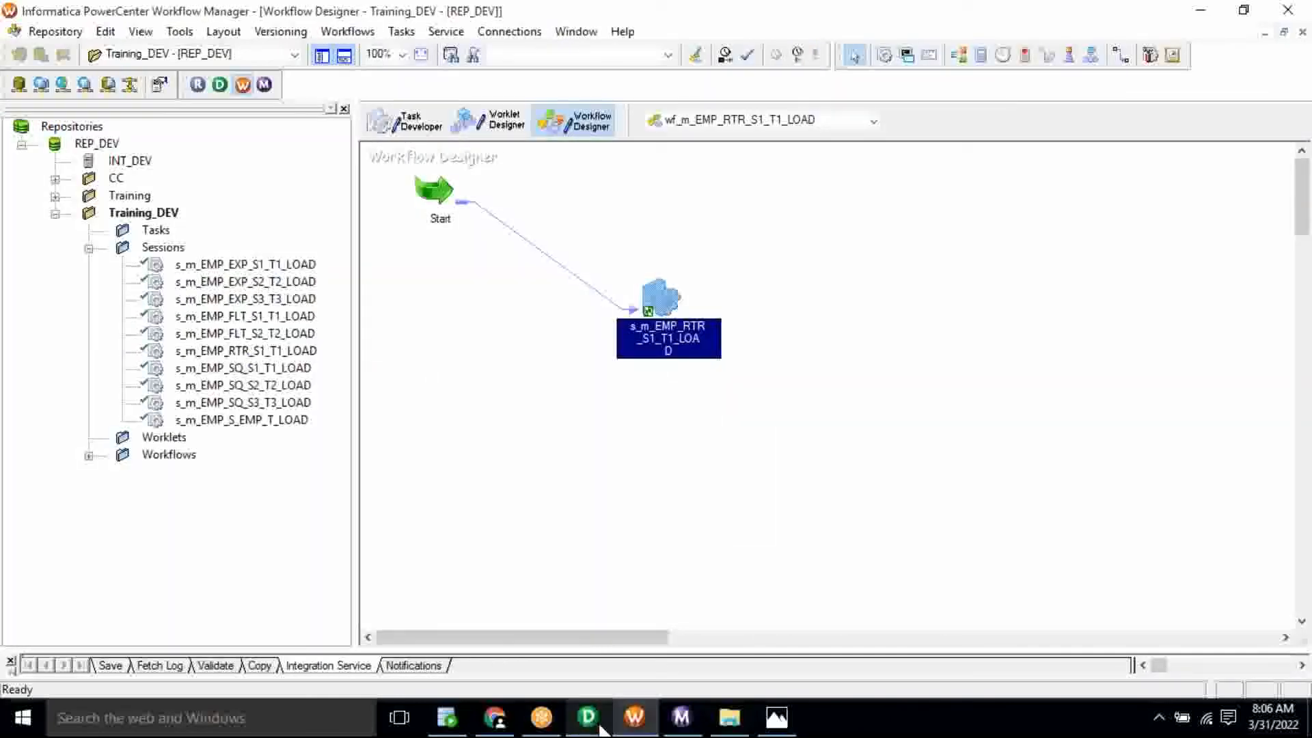
click(602, 730)
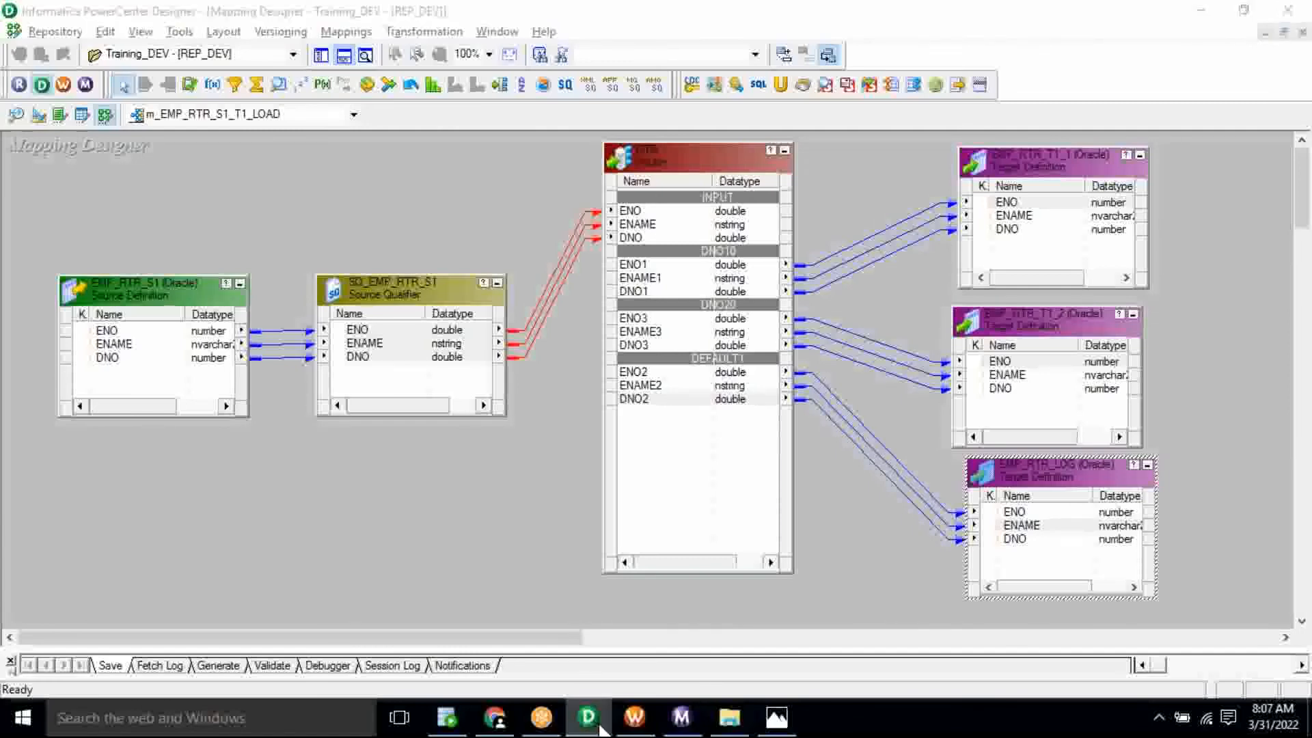
click(588, 718)
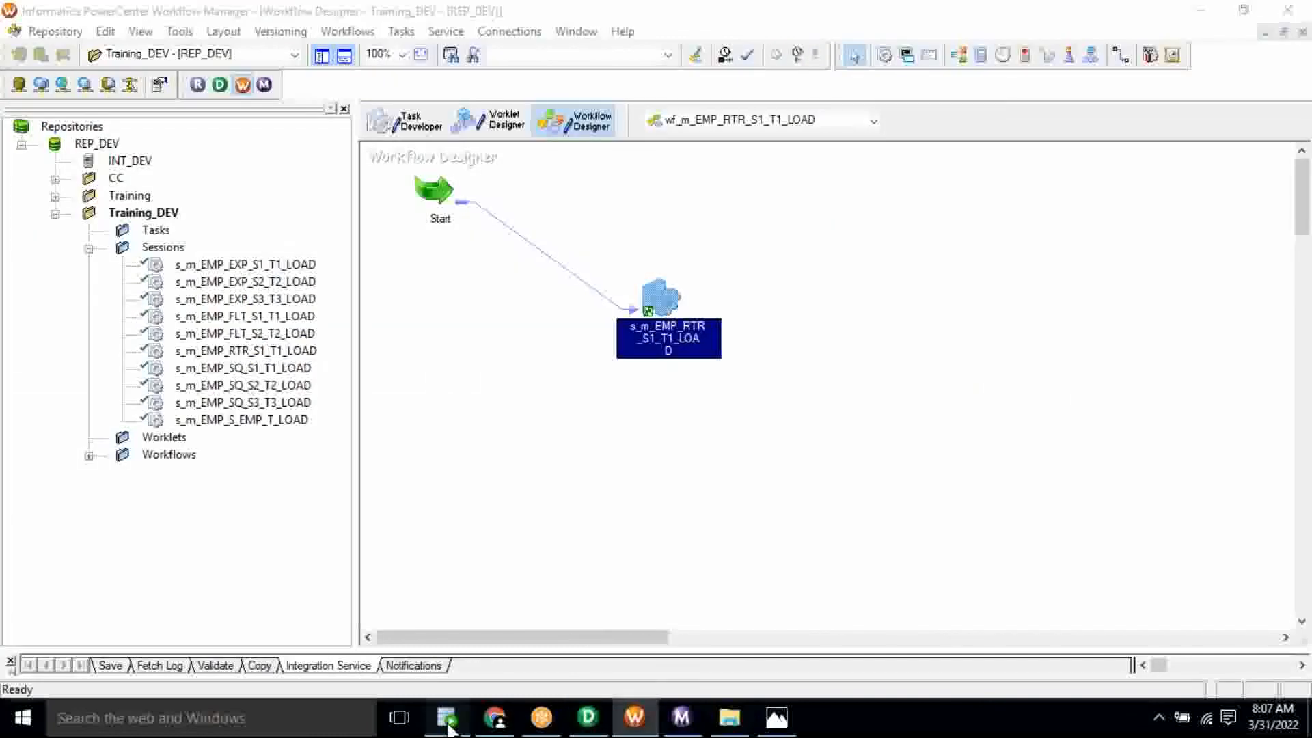
click(446, 717)
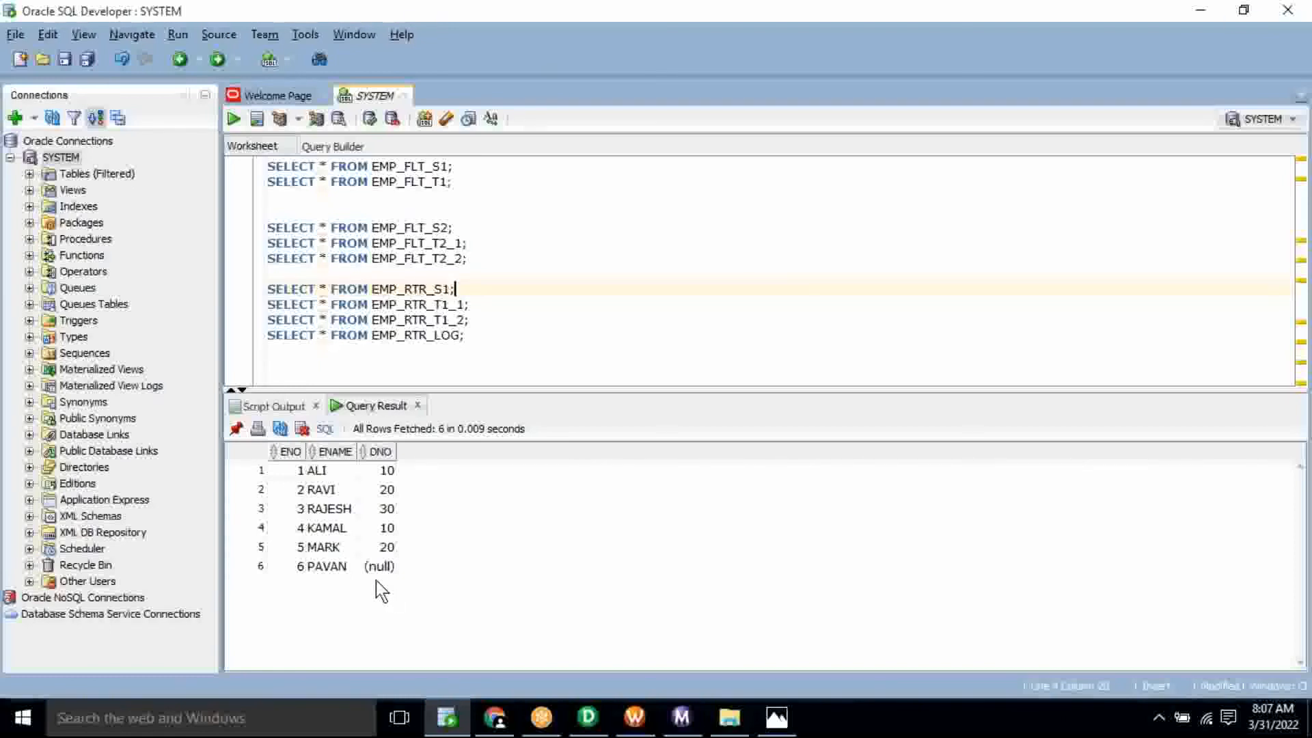
click(604, 731)
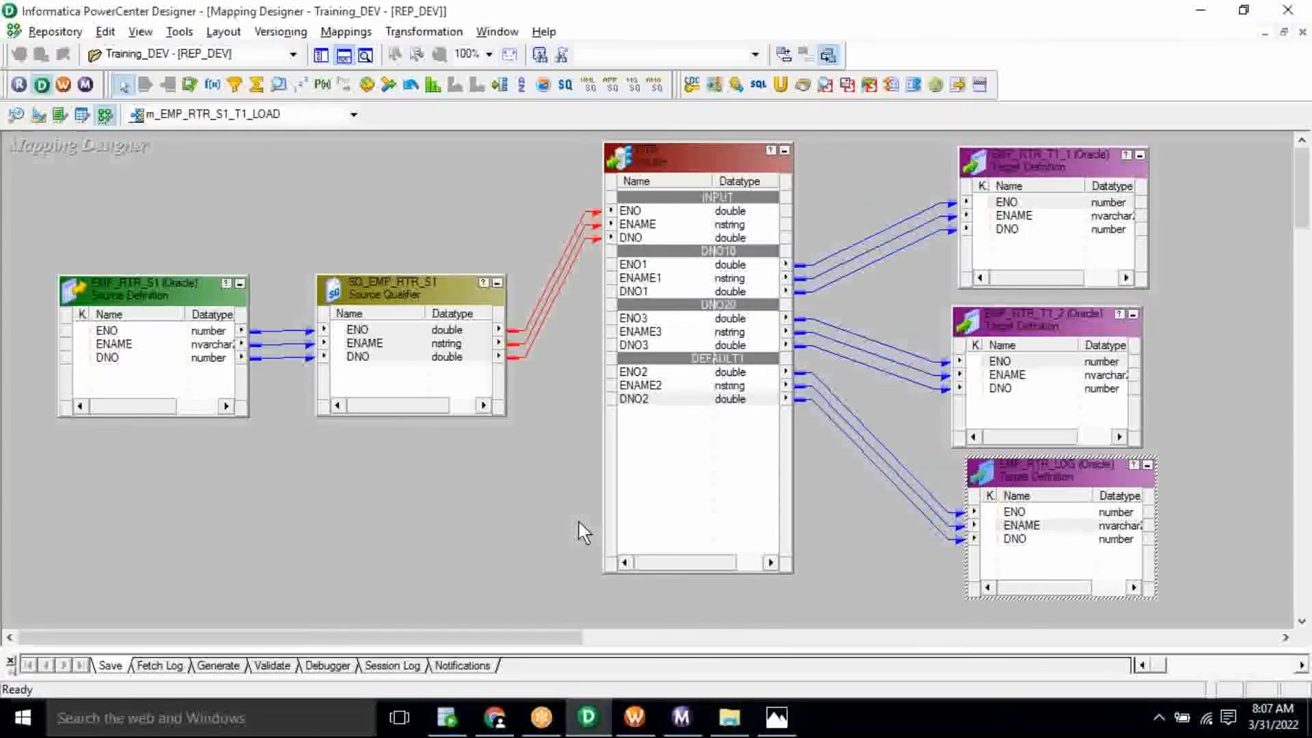
click(633, 717)
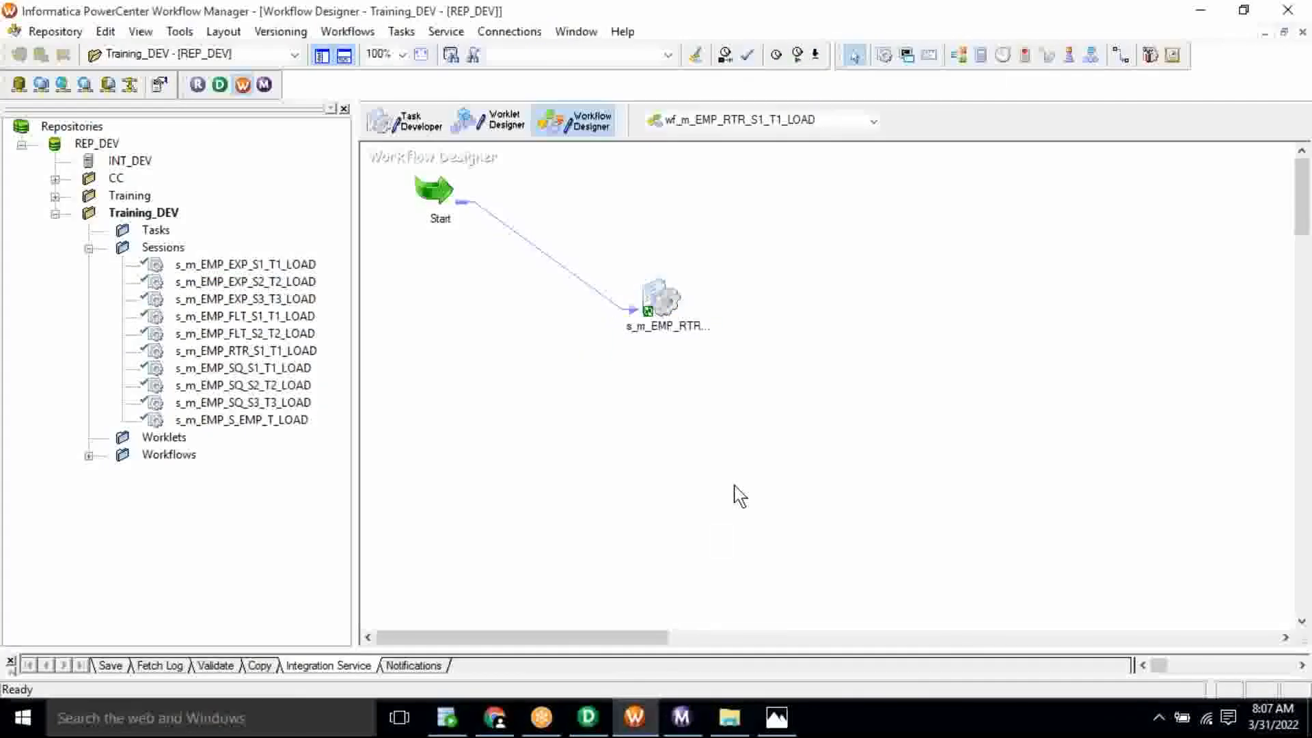
right_click(740, 497)
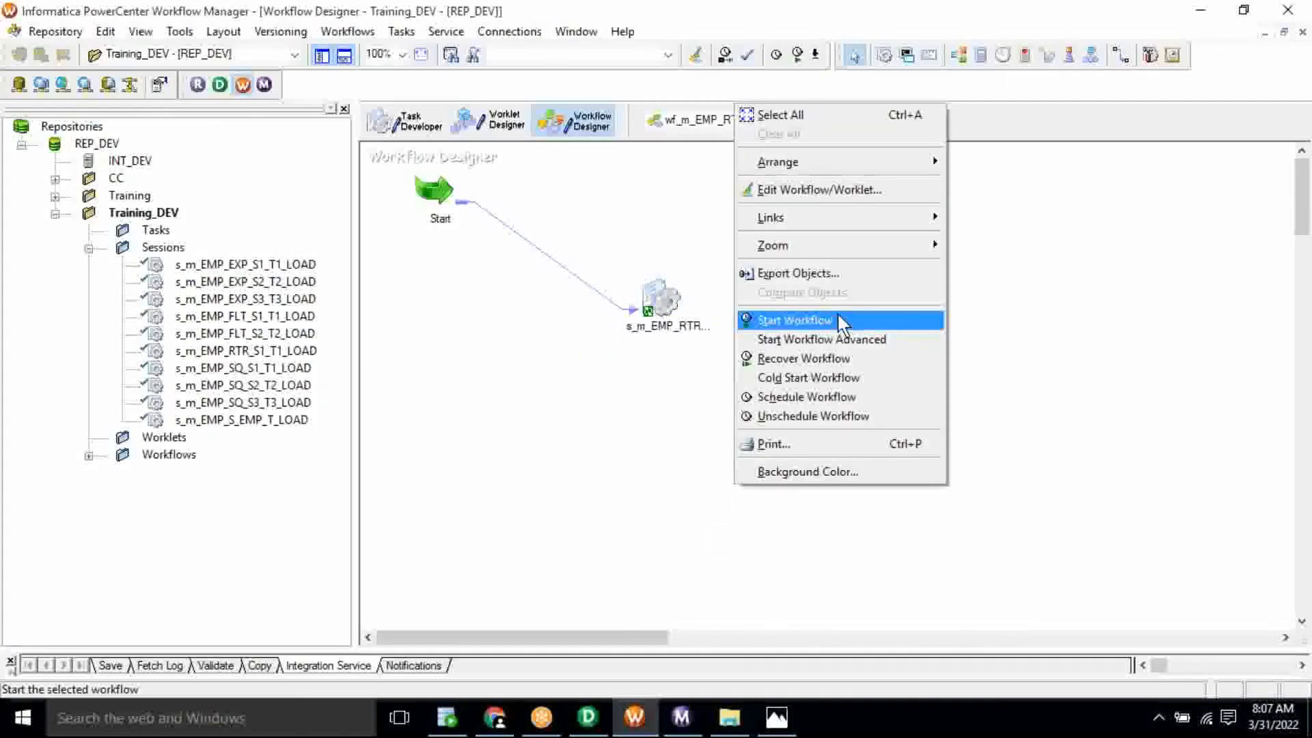
click(462, 721)
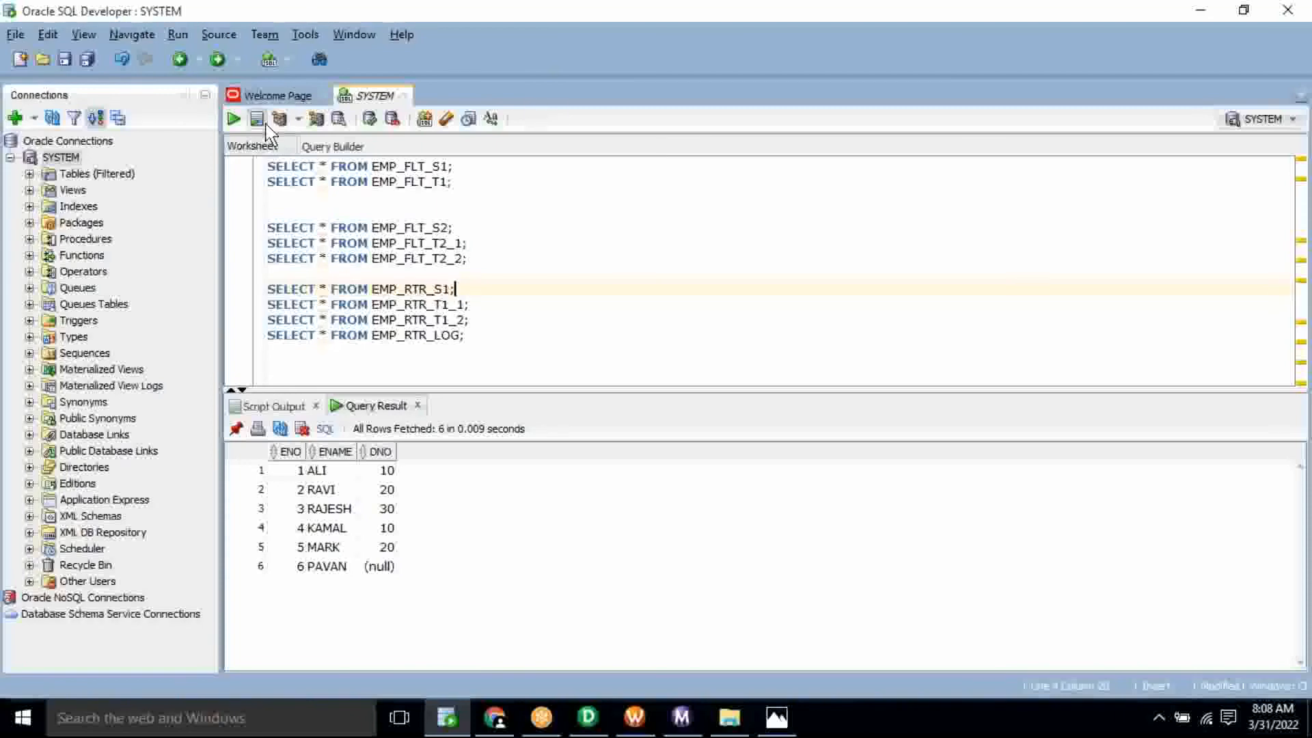
click(317, 181)
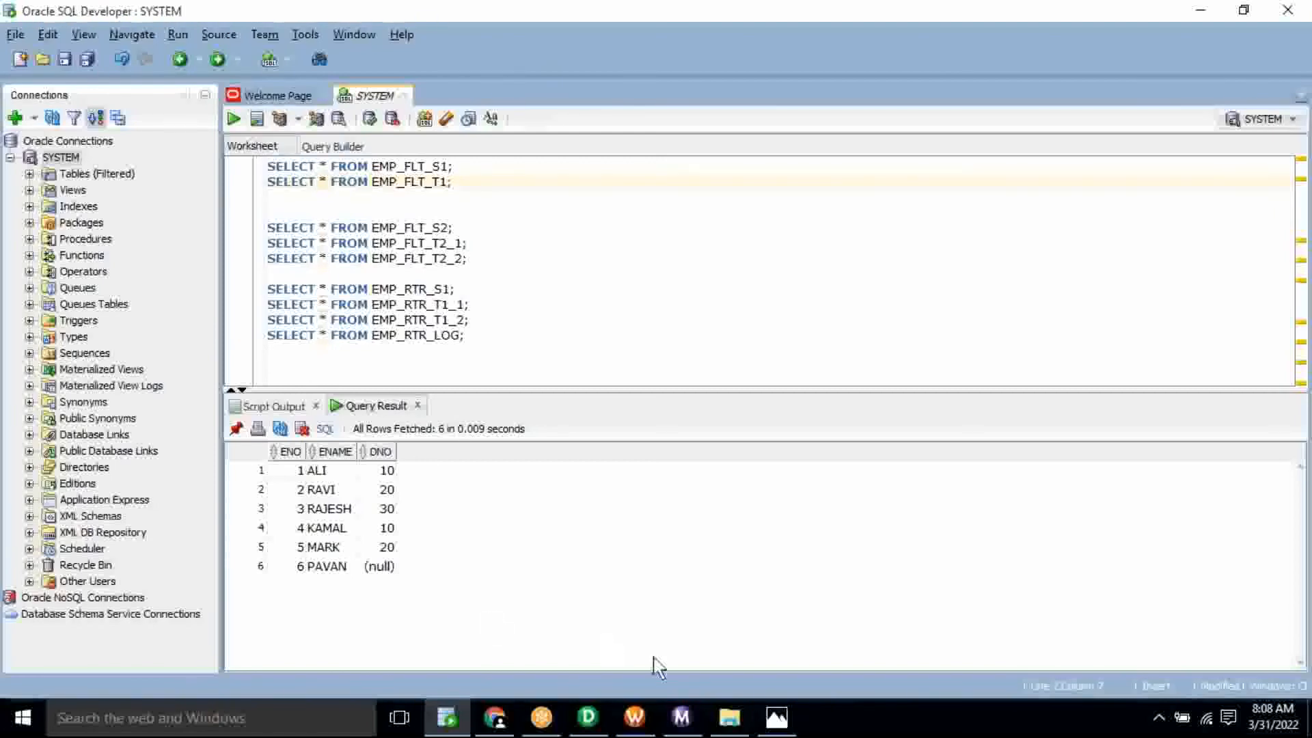
- Review the worksheet queries on EMP_RTR_S1, EMP_RTR_T1_1, EMP_RTR_T1_2 and EMP_RTR_LOG by highlighting them individually and as a block
mouse_move(732, 728)
click(931, 25)
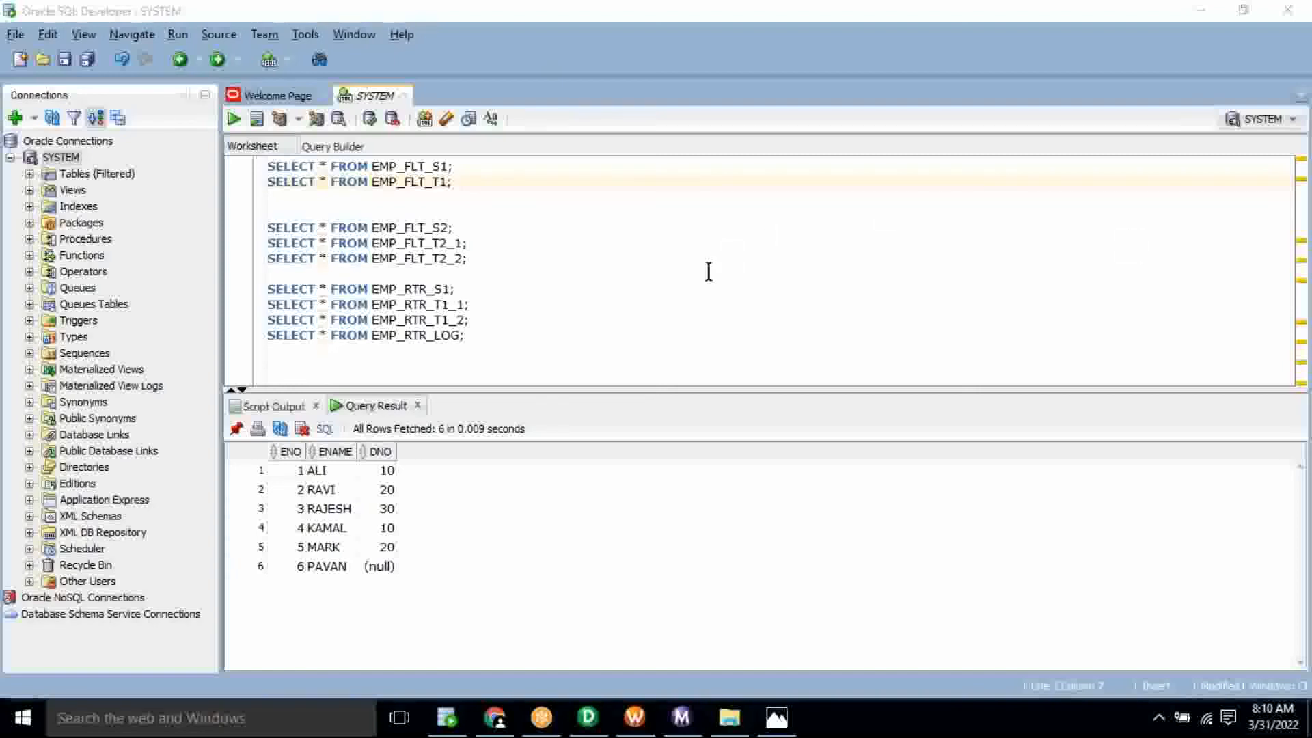
drag(477, 334, 263, 292)
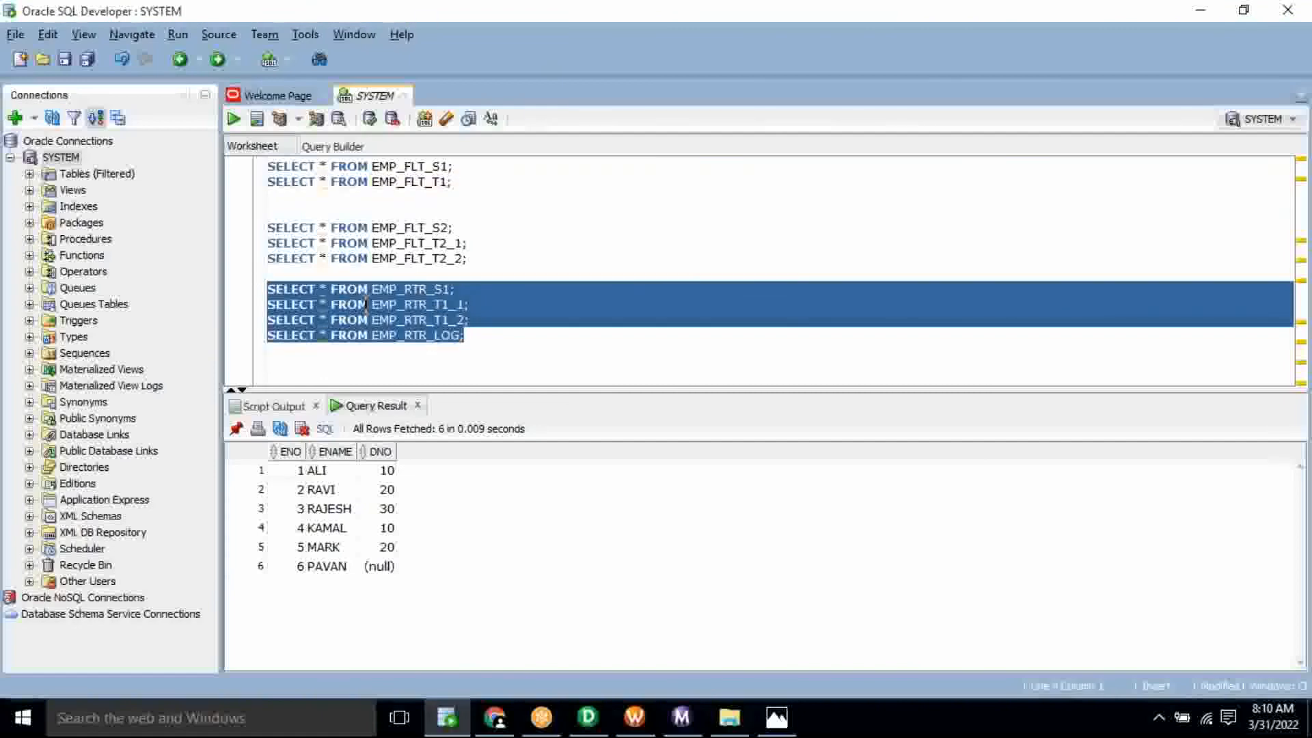
click(457, 288)
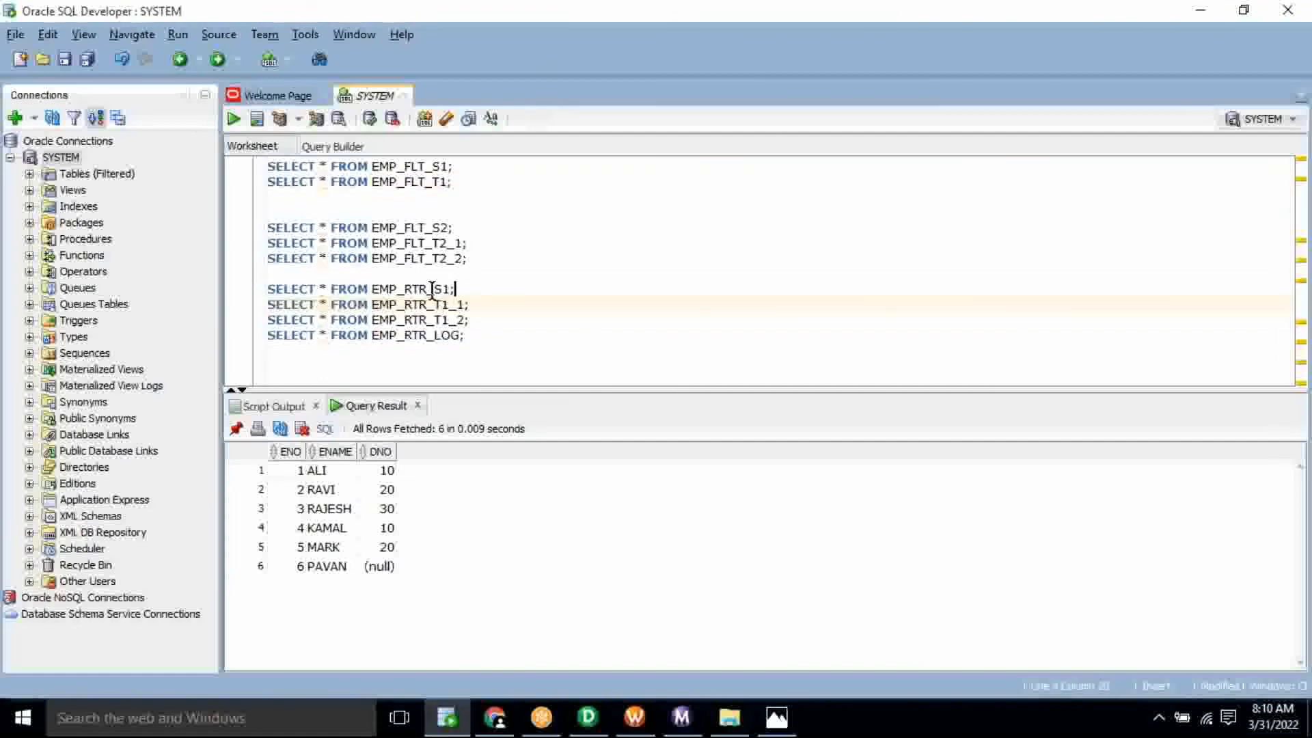
triple_click(432, 290)
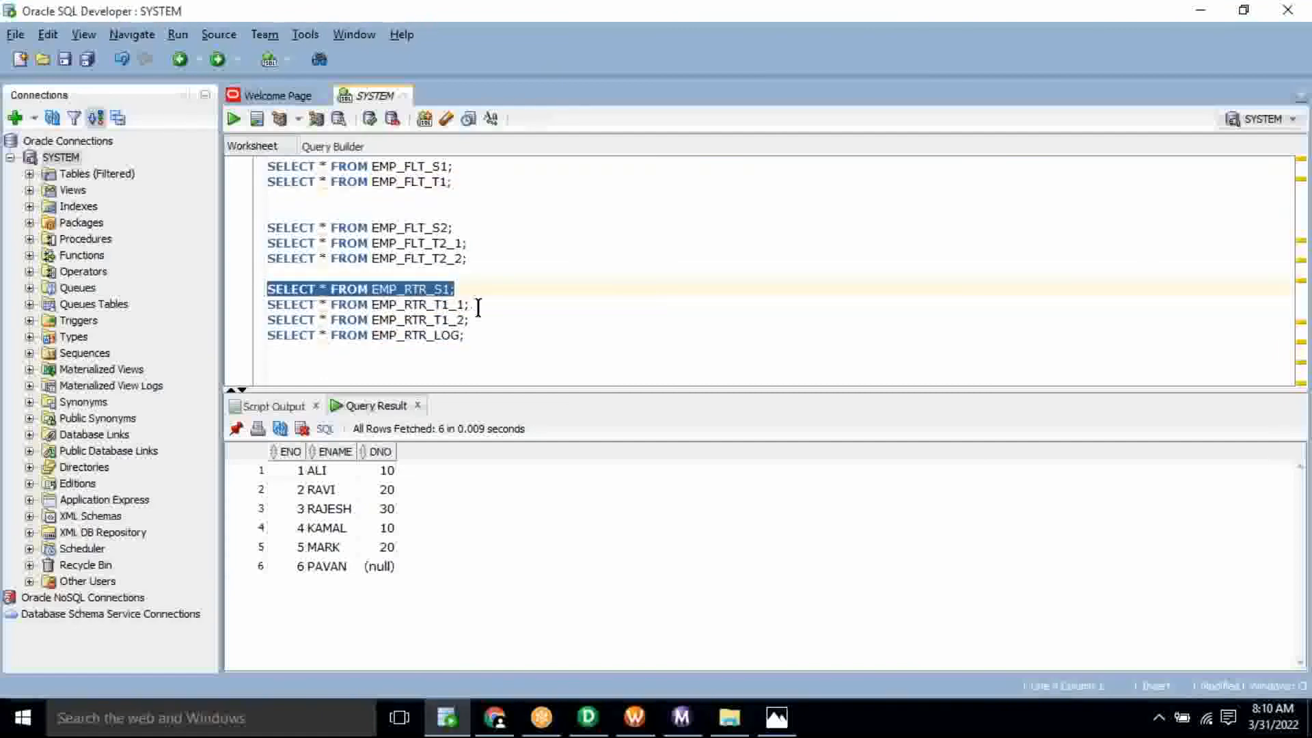
drag(469, 305, 266, 294)
drag(472, 319, 265, 317)
drag(465, 336, 291, 336)
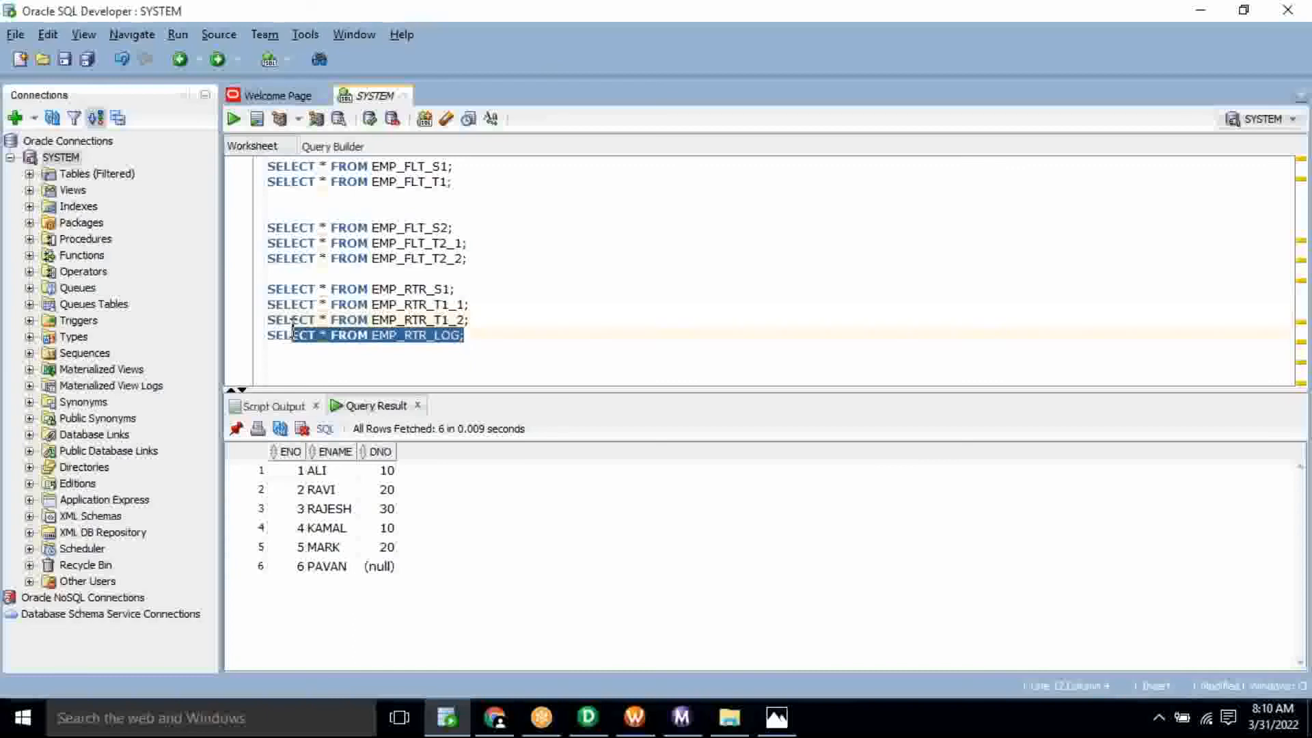
drag(471, 336, 266, 291)
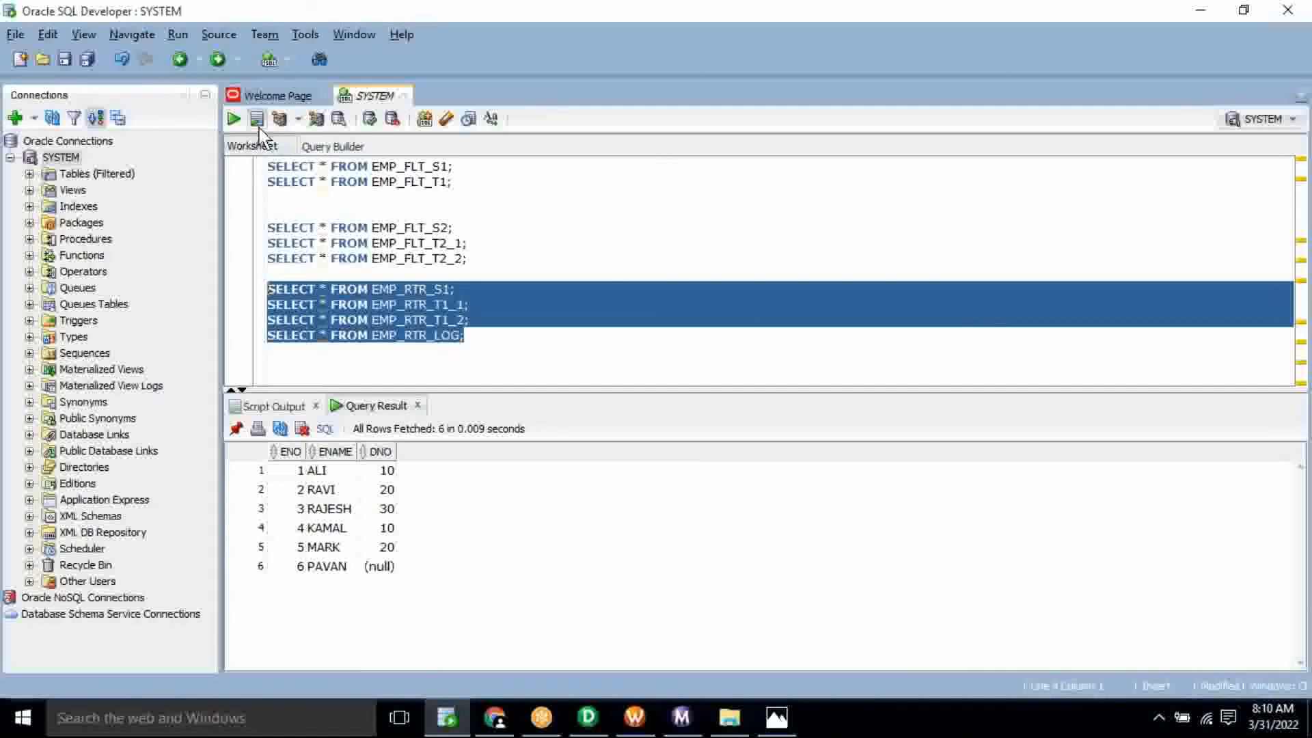
click(408, 321)
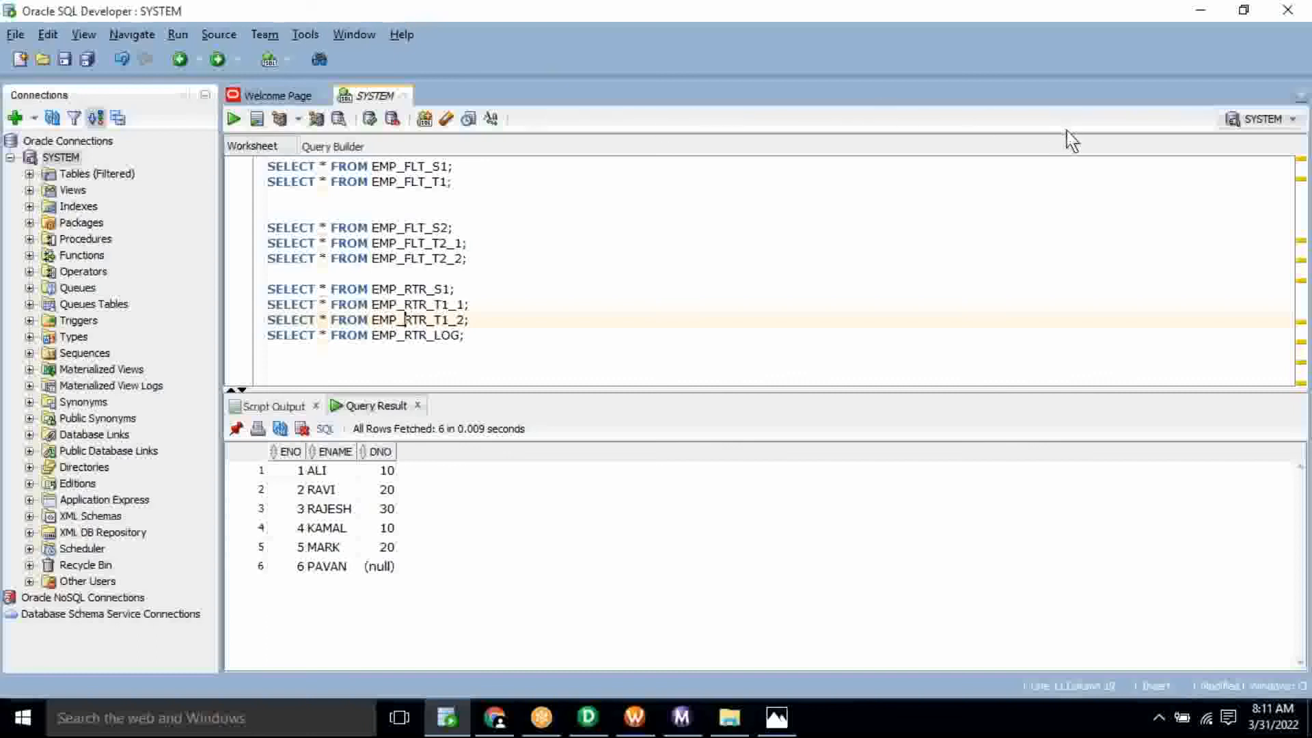
click(1128, 130)
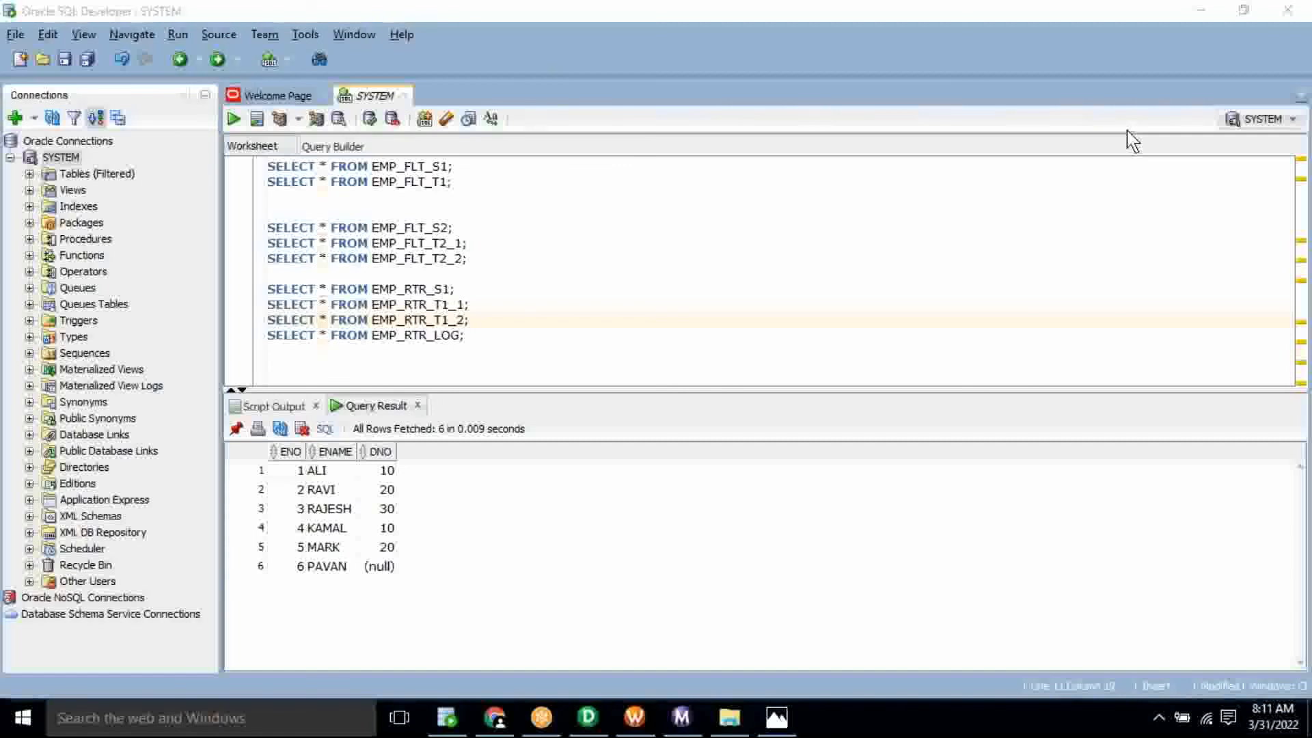
click(763, 212)
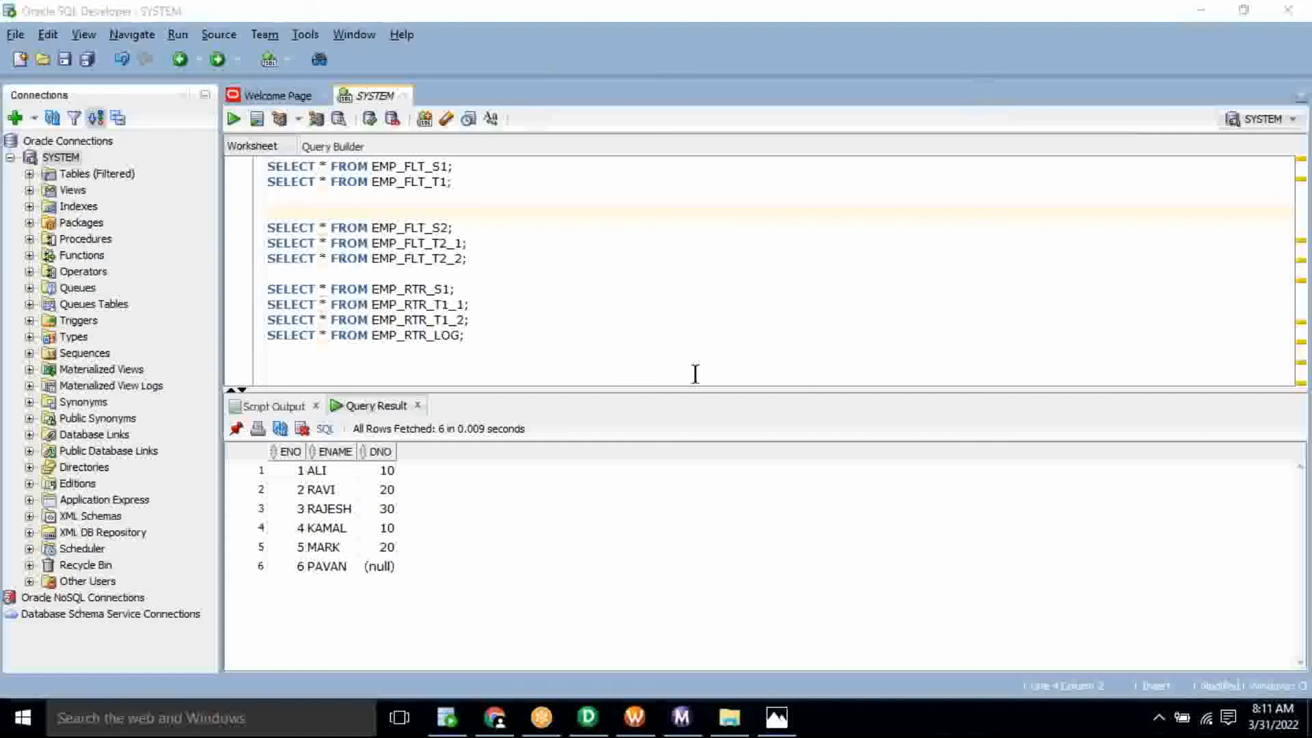
- Switch to Informatica PowerCenter Designer to view the Router mapping m_EMP_RTR_S1_T1_LOAD
mouse_move(587, 717)
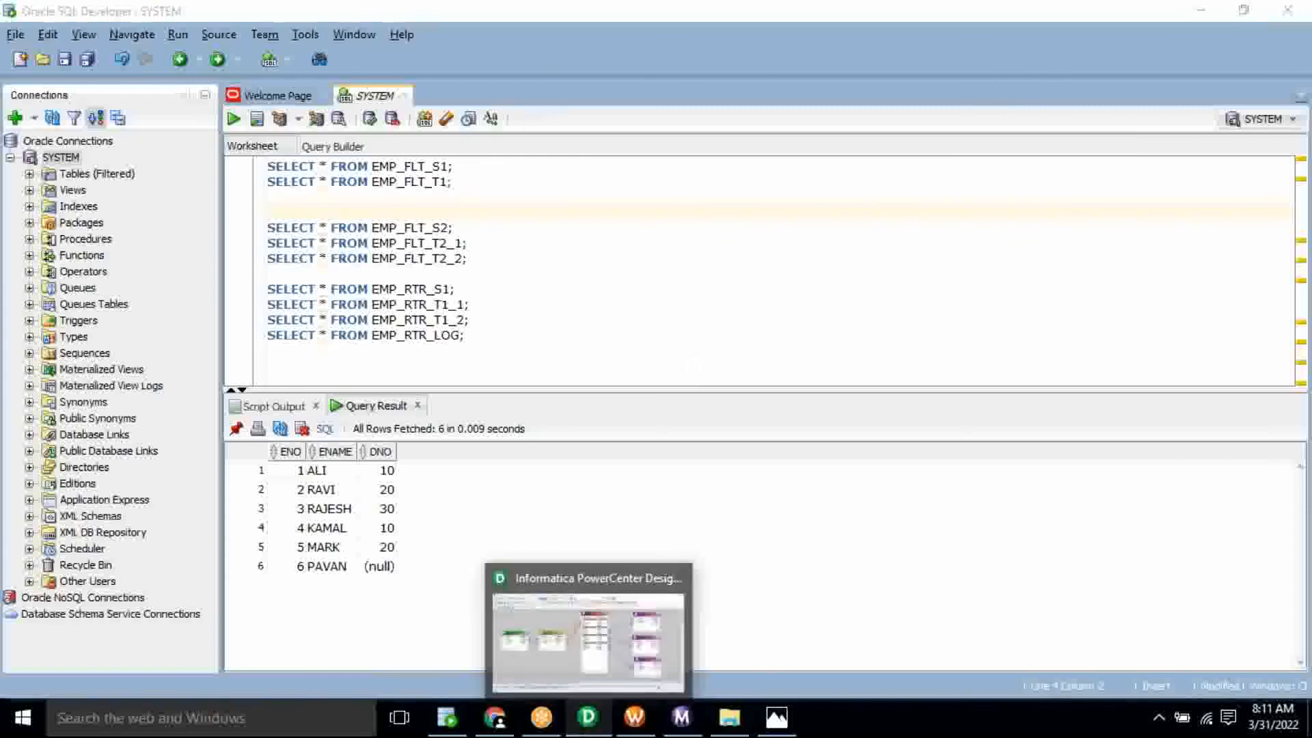
click(644, 643)
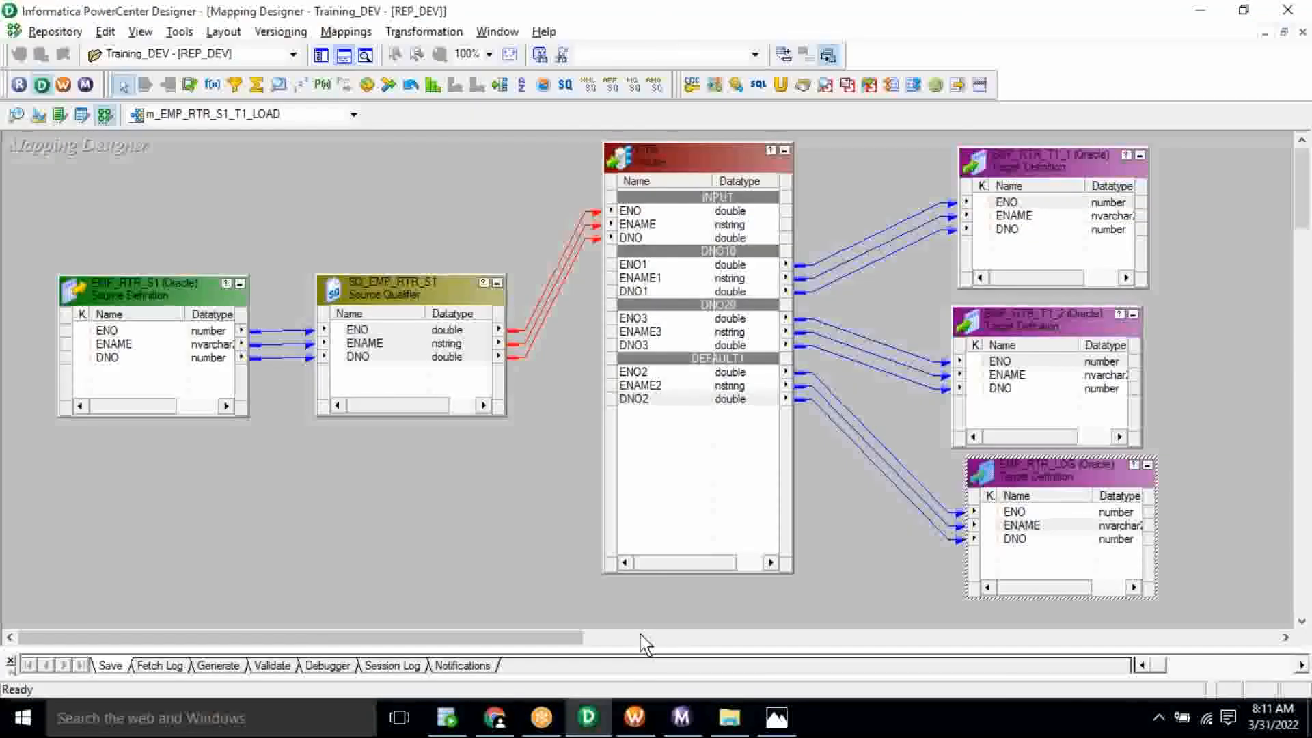